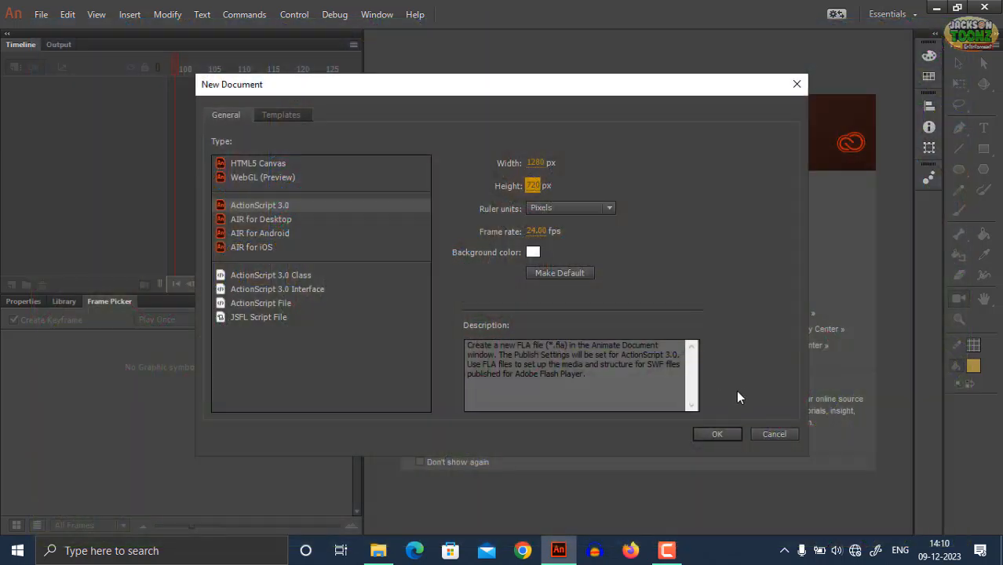
# Step: Create a 1280 x 720 px ActionScript 3.0 document at 24 fps with a white background
pyautogui.click(722, 437)
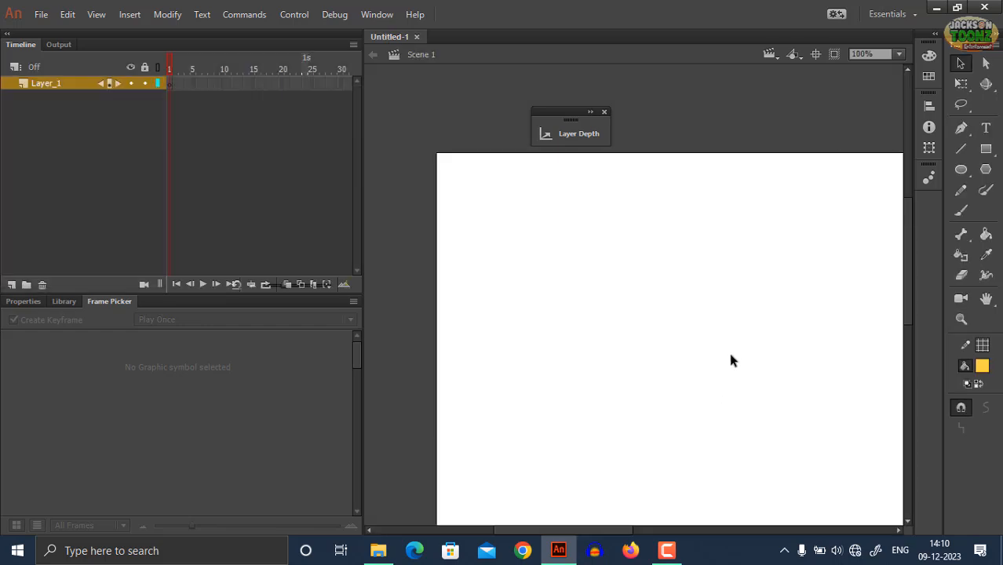
pyautogui.click(899, 55)
pyautogui.click(900, 69)
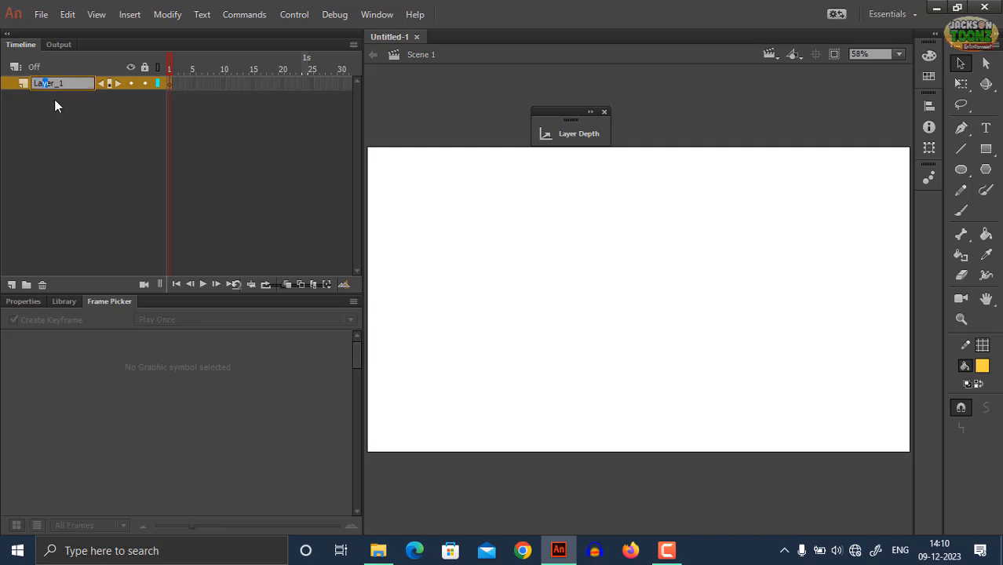
# Step: Rename the first layer as "rought" and add a new layer above it
pyautogui.write('rought')
pyautogui.press('Return')
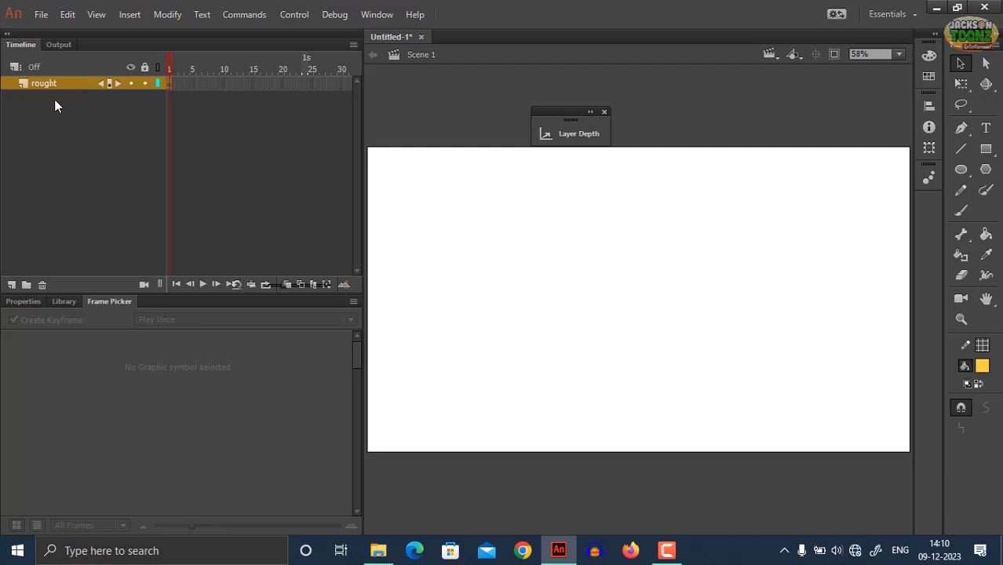
pyautogui.click(12, 285)
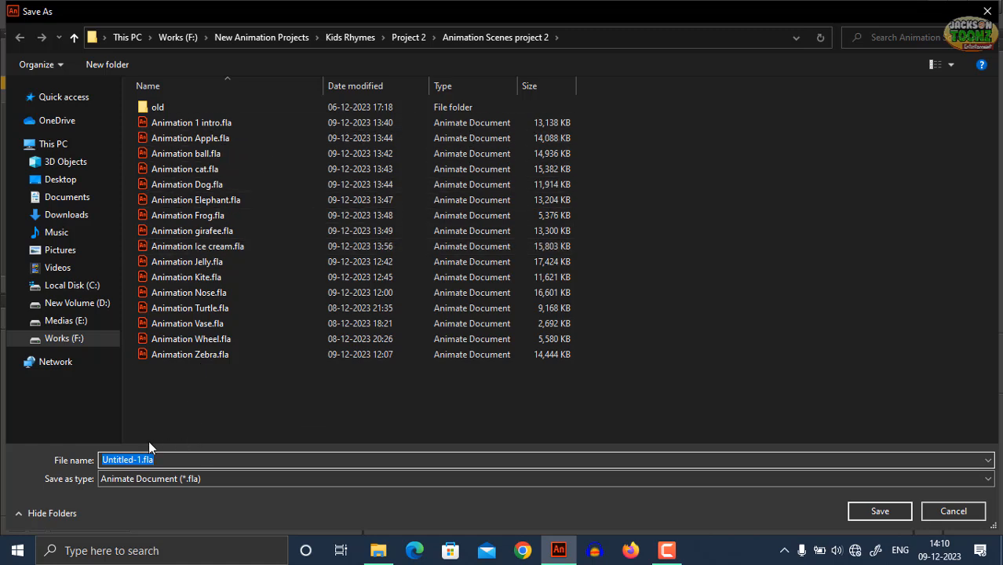
# Step: Save the document as "Animation Monkey" in the Animation Scenes project 2 folder
pyautogui.press('BackSpace')
pyautogui.write('Animation')
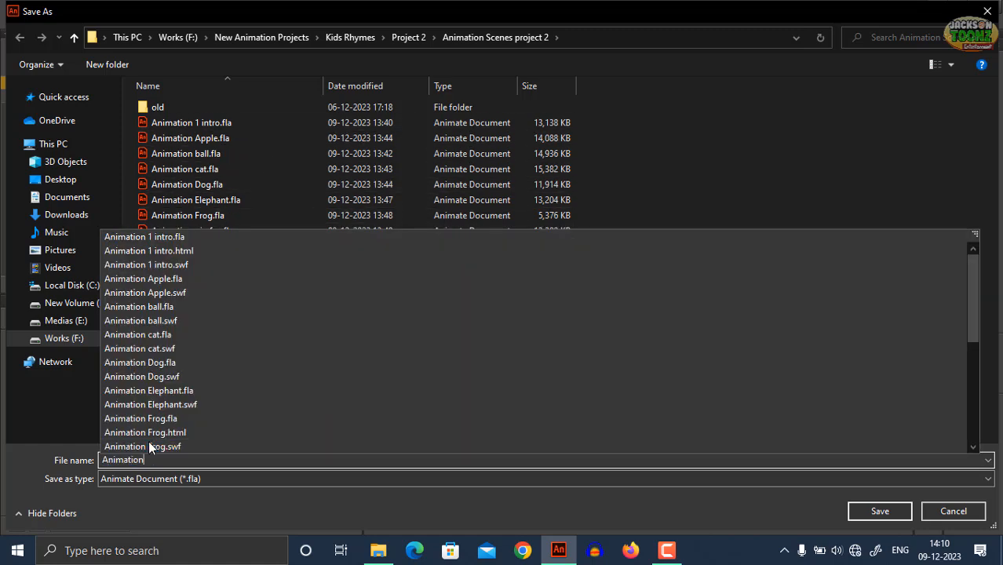
pyautogui.write(' Mon')
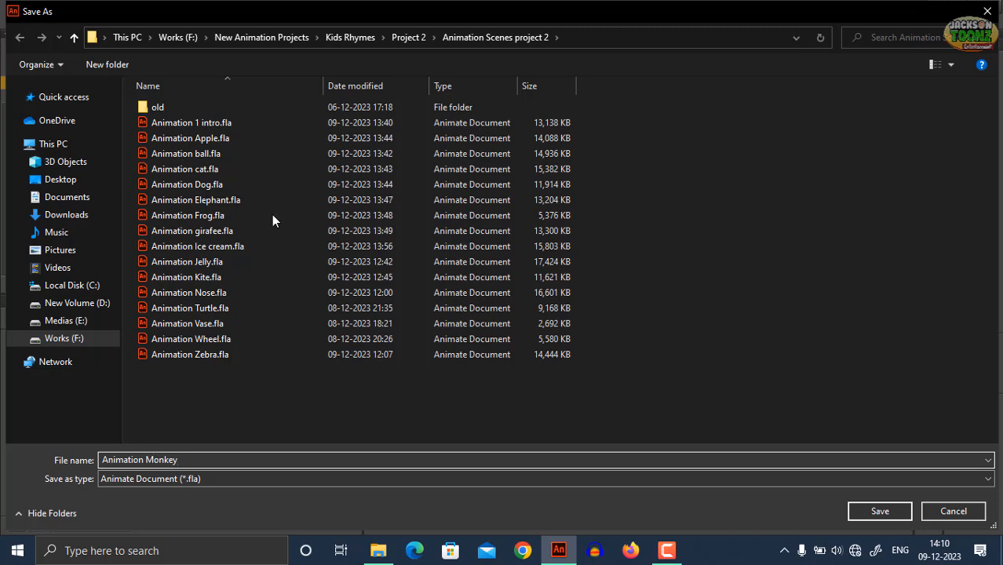
pyautogui.write('key')
pyautogui.click(876, 512)
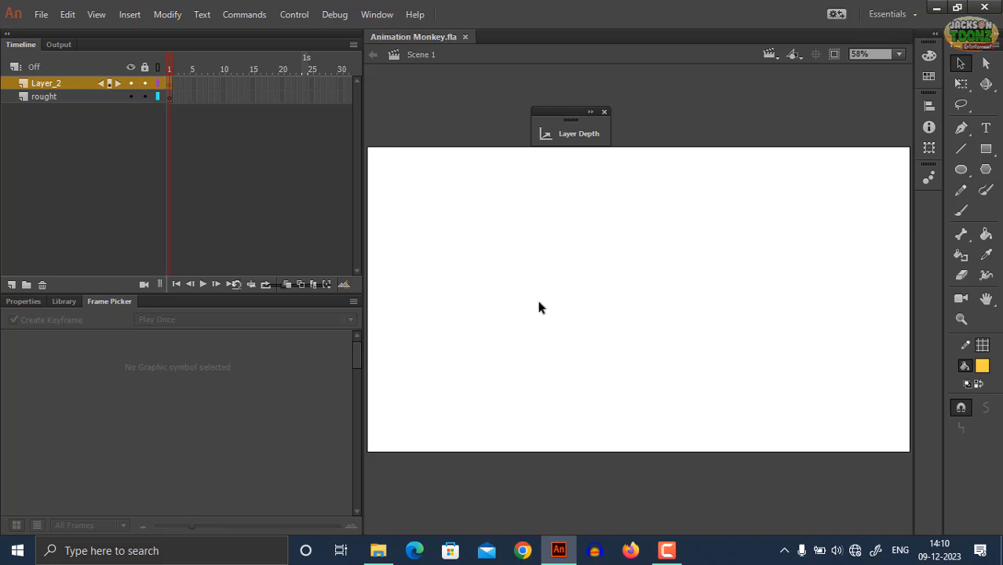
# Step: Set up the Brush tool on the rought layer with no stroke and a black fill
pyautogui.click(54, 97)
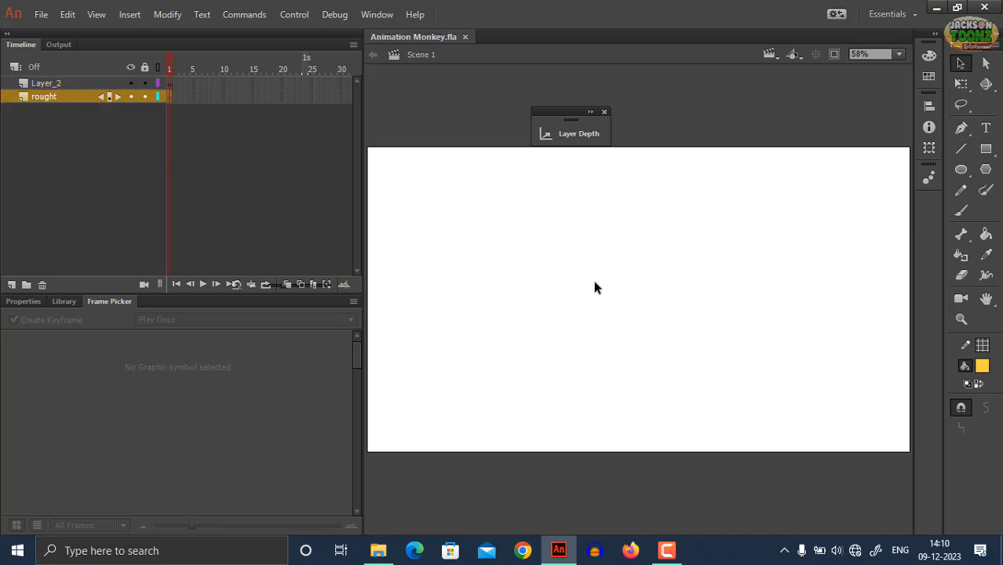
pyautogui.press('b')
pyautogui.click(982, 366)
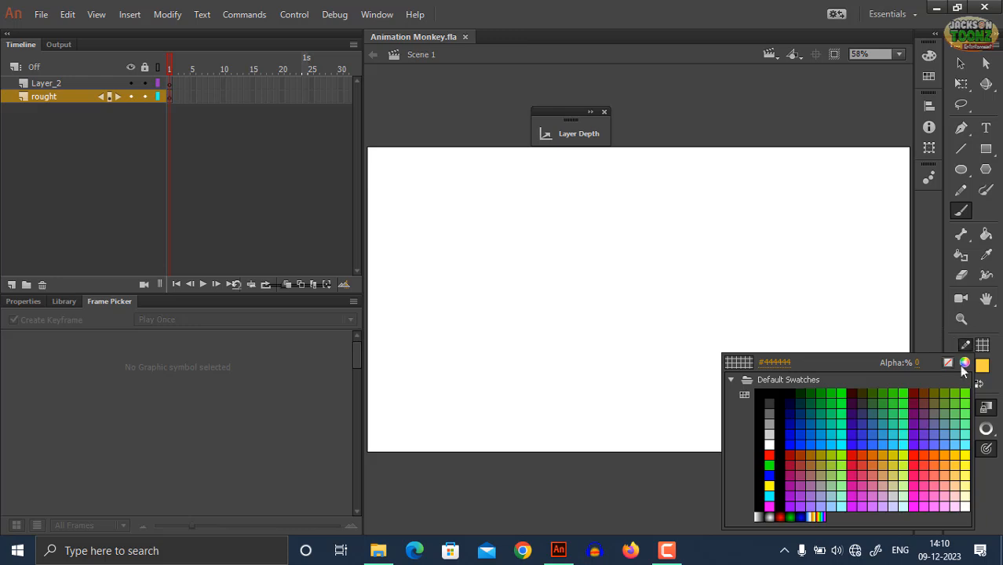
pyautogui.click(997, 362)
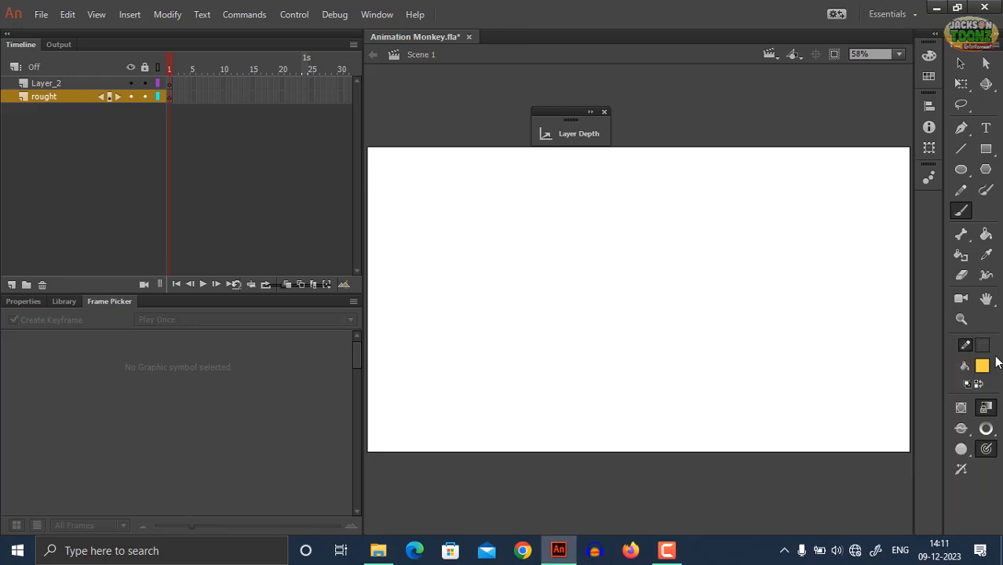
pyautogui.click(983, 347)
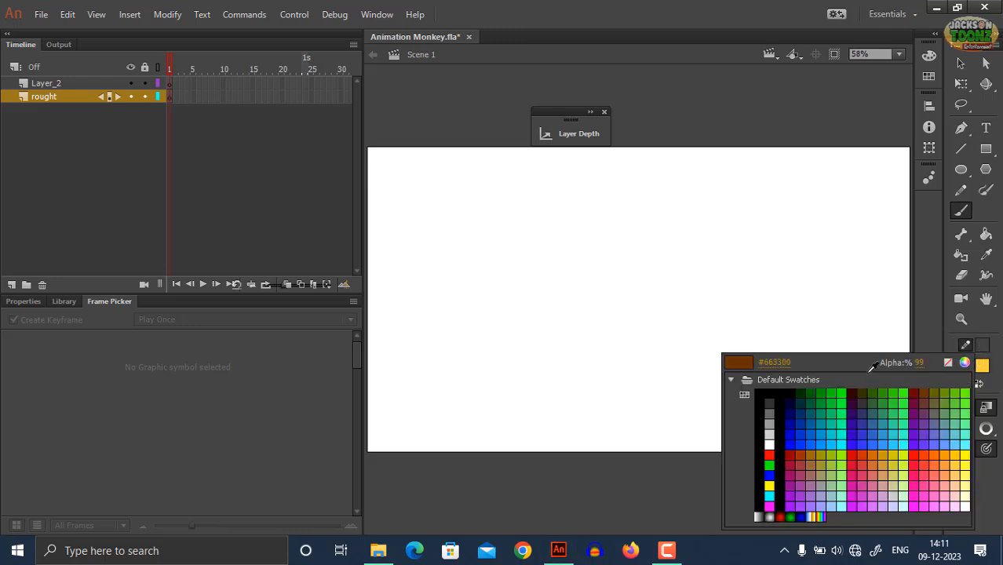
pyautogui.click(987, 376)
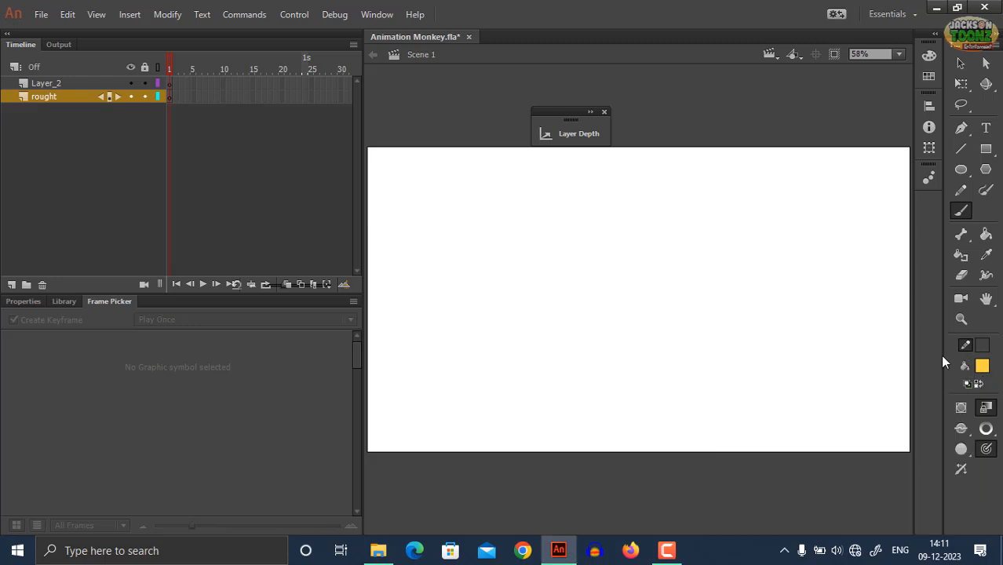
pyautogui.click(982, 366)
pyautogui.click(768, 226)
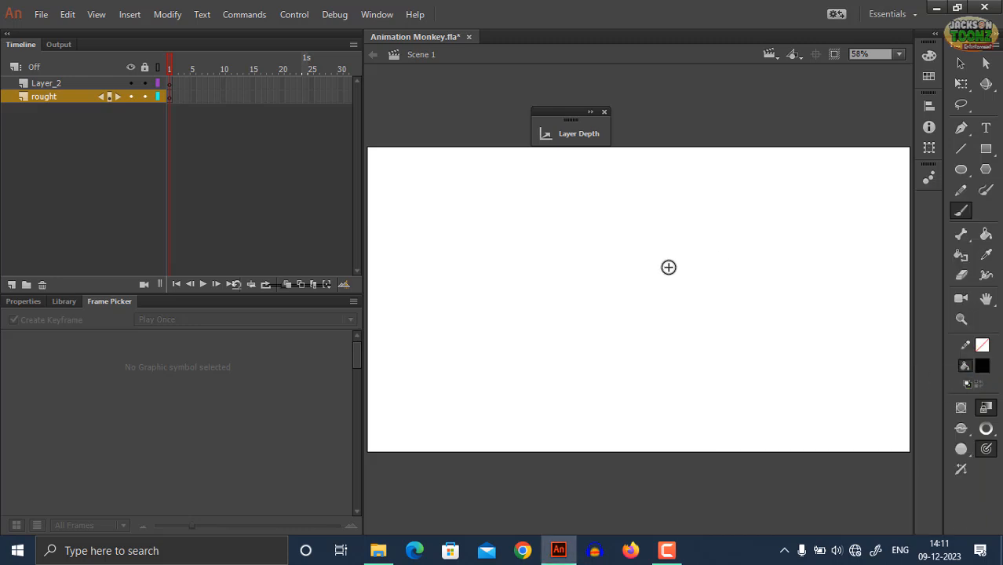
# Step: Sketch the monkey's round head with a small ear on each side using the Brush tool
pyautogui.press('z')
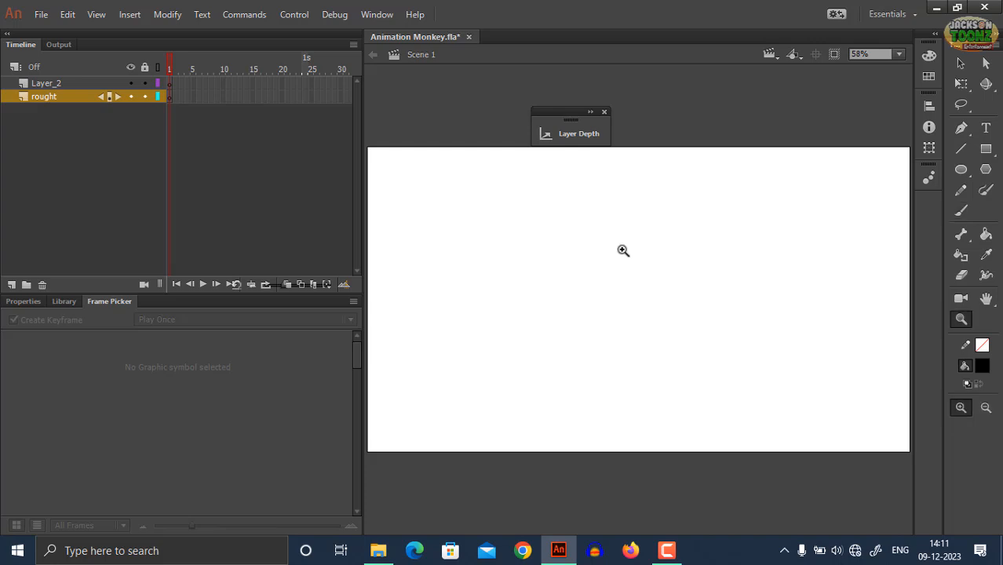
pyautogui.click(616, 250)
pyautogui.press('b')
pyautogui.moveTo(582, 272)
pyautogui.mouseDown()
pyautogui.moveTo(588, 216)
pyautogui.moveTo(622, 200)
pyautogui.mouseUp()
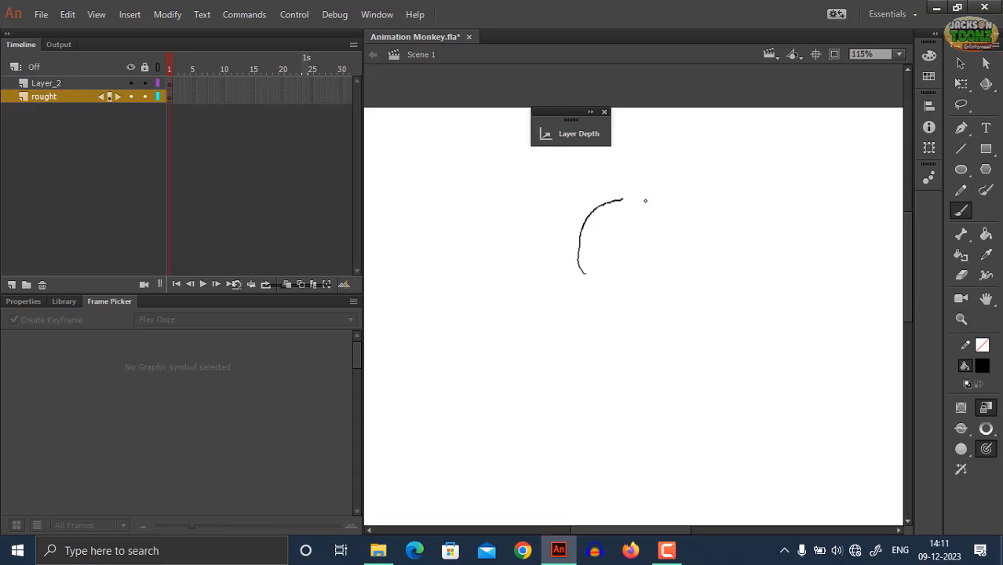
pyautogui.moveTo(581, 271); pyautogui.dragTo(612, 193)
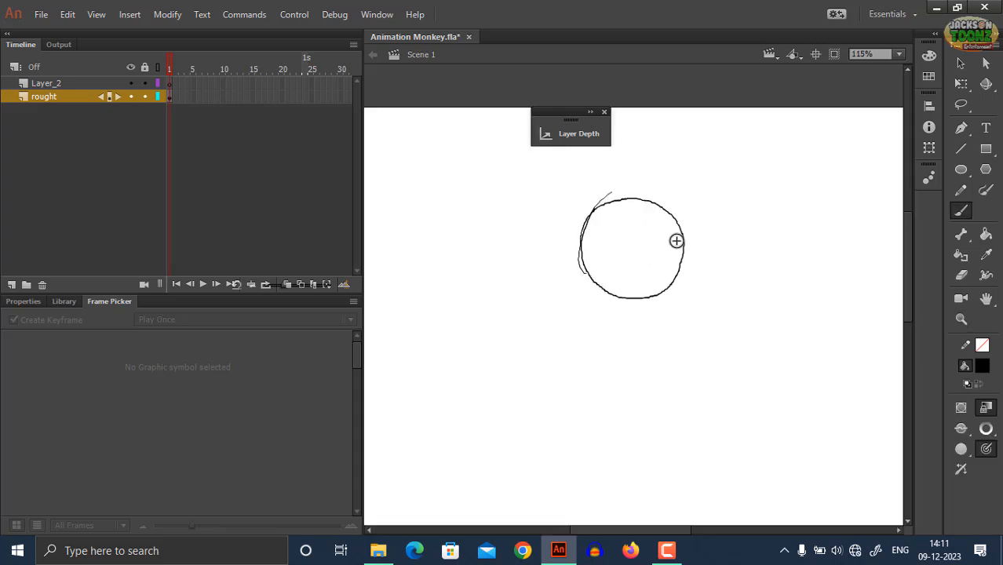
pyautogui.moveTo(676, 239)
pyautogui.mouseDown()
pyautogui.moveTo(688, 234)
pyautogui.moveTo(681, 267)
pyautogui.mouseUp()
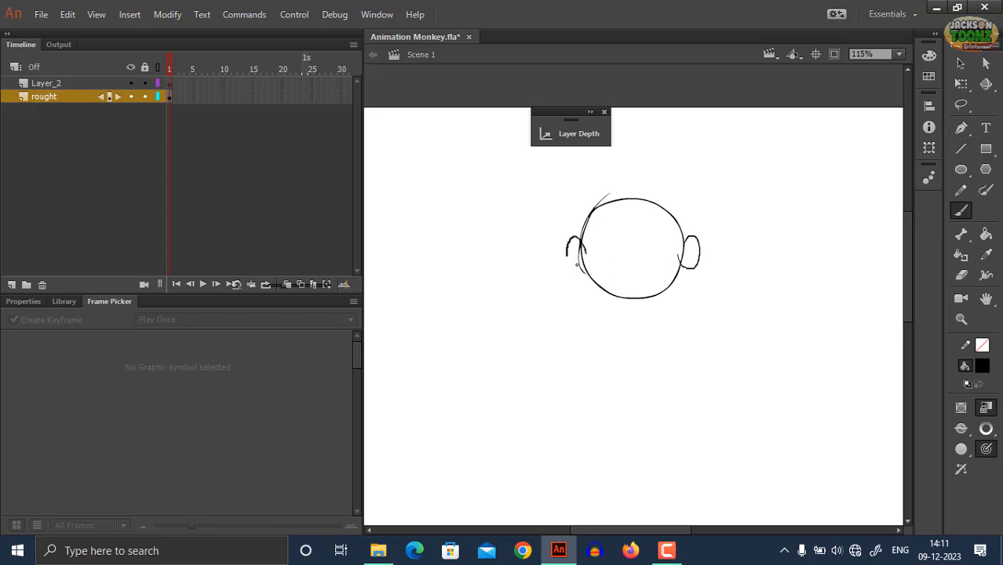
pyautogui.moveTo(609, 307)
pyautogui.mouseDown()
pyautogui.moveTo(596, 307)
pyautogui.moveTo(588, 328)
pyautogui.mouseUp()
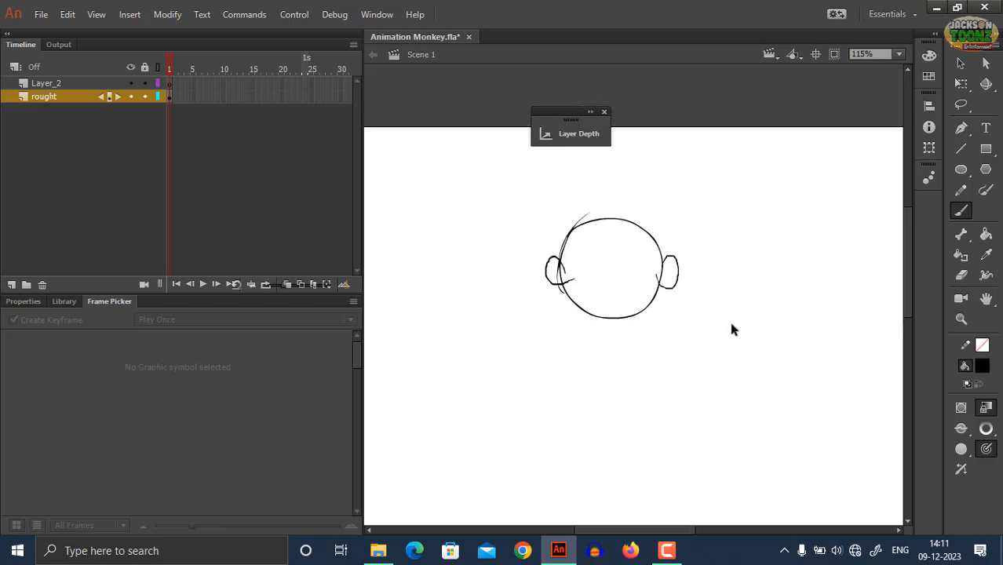
# Step: Sketch an arm raised beside the right of the head, ending in a closed fist
pyautogui.moveTo(520, 208); pyautogui.dragTo(751, 362)
pyautogui.moveTo(641, 320)
pyautogui.mouseDown()
pyautogui.moveTo(671, 302)
pyautogui.moveTo(674, 256)
pyautogui.mouseUp()
pyautogui.moveTo(667, 212)
pyautogui.mouseDown()
pyautogui.moveTo(654, 189)
pyautogui.moveTo(671, 179)
pyautogui.moveTo(669, 190)
pyautogui.moveTo(683, 184)
pyautogui.moveTo(680, 197)
pyautogui.moveTo(708, 185)
pyautogui.moveTo(702, 284)
pyautogui.moveTo(666, 347)
pyautogui.mouseUp()
pyautogui.scroll(-3, 629, 349)
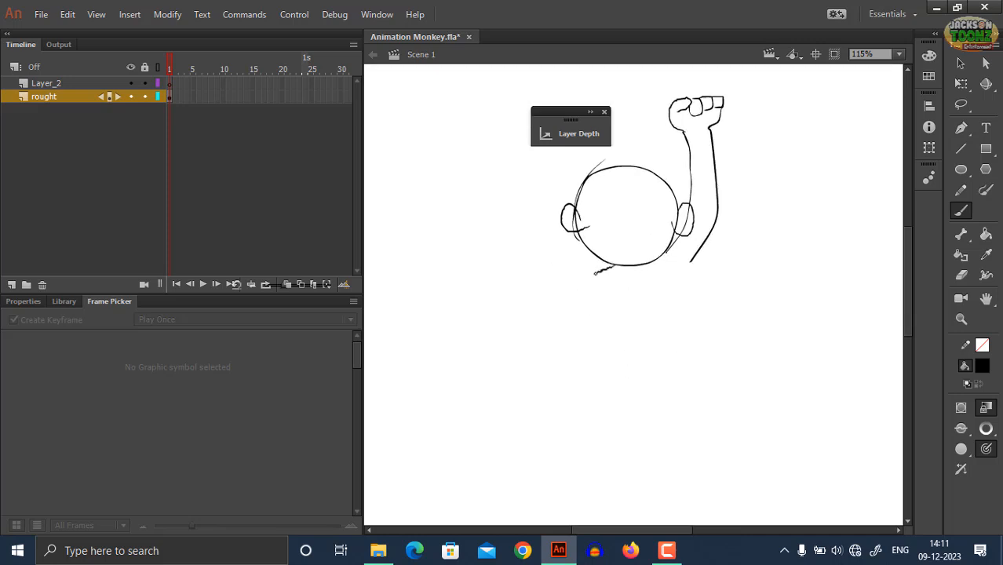
# Step: Undo the stray stroke under the head and sketch the other arm hanging down from there, ending in a hand
pyautogui.hotkey('ctrl', 'z')
pyautogui.moveTo(593, 303)
pyautogui.mouseDown()
pyautogui.moveTo(591, 331)
pyautogui.moveTo(597, 369)
pyautogui.mouseUp()
pyautogui.moveTo(625, 274); pyautogui.dragTo(631, 387)
pyautogui.moveTo(594, 353)
pyautogui.mouseDown()
pyautogui.moveTo(607, 399)
pyautogui.moveTo(630, 389)
pyautogui.moveTo(622, 401)
pyautogui.moveTo(605, 399)
pyautogui.moveTo(631, 421)
pyautogui.moveTo(636, 388)
pyautogui.moveTo(647, 396)
pyautogui.moveTo(621, 418)
pyautogui.moveTo(608, 409)
pyautogui.moveTo(644, 414)
pyautogui.mouseUp()
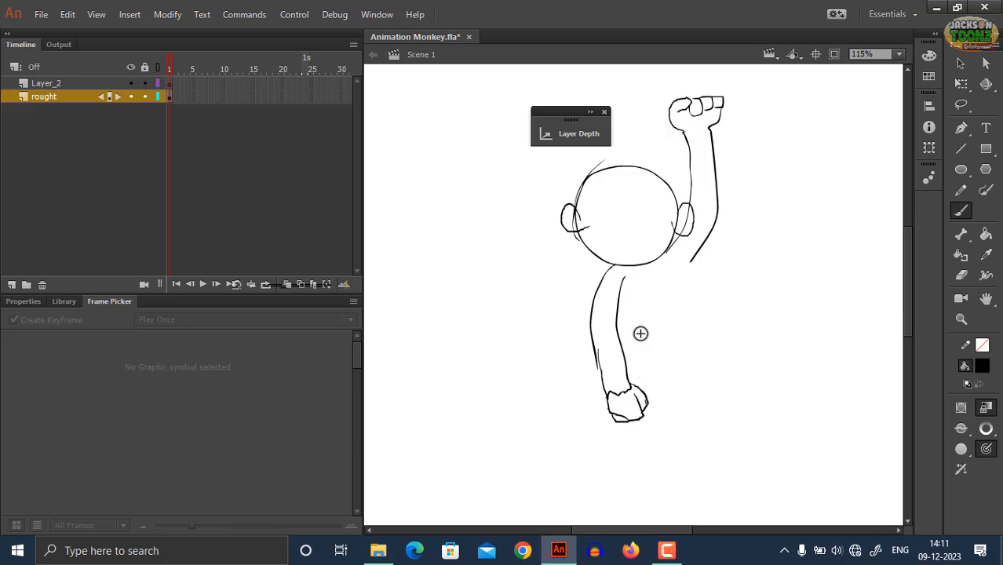
# Step: Sketch the sides of the torso and two bent legs with feet spread outward from the hips
pyautogui.moveTo(622, 285); pyautogui.dragTo(635, 335)
pyautogui.moveTo(692, 261); pyautogui.dragTo(686, 344)
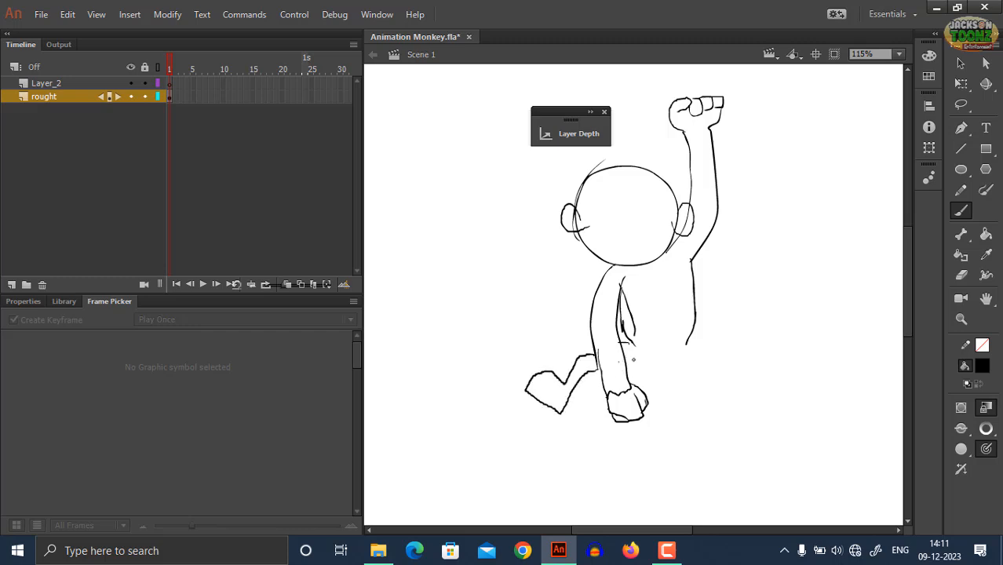
pyautogui.moveTo(619, 360); pyautogui.dragTo(711, 332)
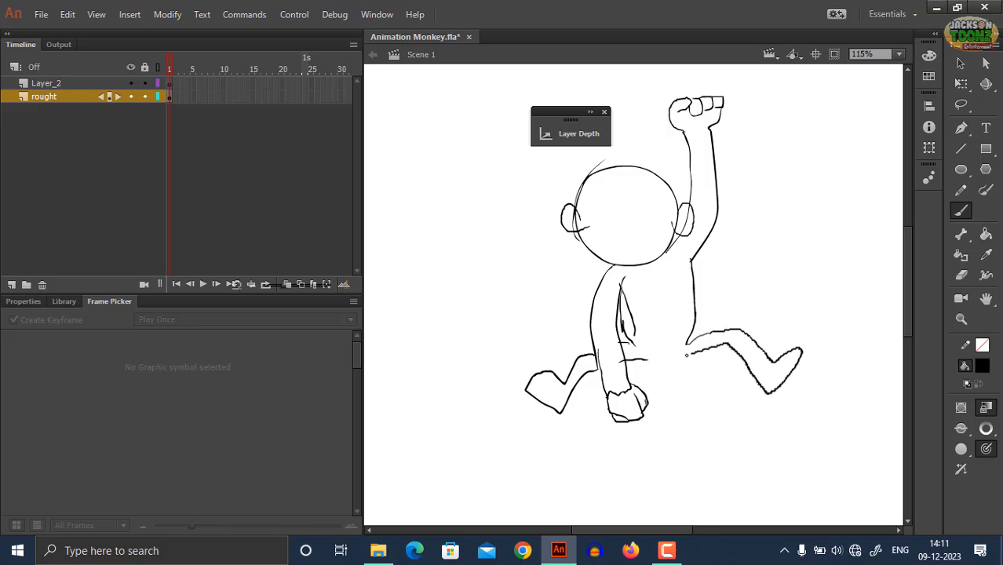
# Step: Sketch the rump under the right thigh and a curved tail rising behind that leg
pyautogui.moveTo(687, 355)
pyautogui.mouseDown()
pyautogui.moveTo(655, 364)
pyautogui.moveTo(697, 353)
pyautogui.moveTo(705, 336)
pyautogui.moveTo(706, 347)
pyautogui.moveTo(686, 358)
pyautogui.moveTo(728, 351)
pyautogui.mouseUp()
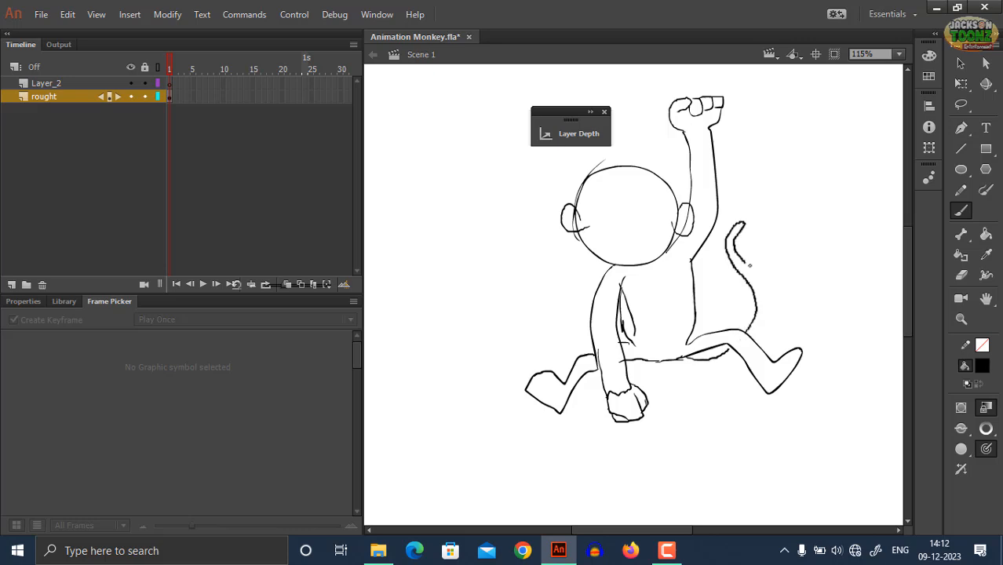
pyautogui.moveTo(754, 329); pyautogui.dragTo(751, 332)
pyautogui.moveTo(690, 367); pyautogui.dragTo(677, 361)
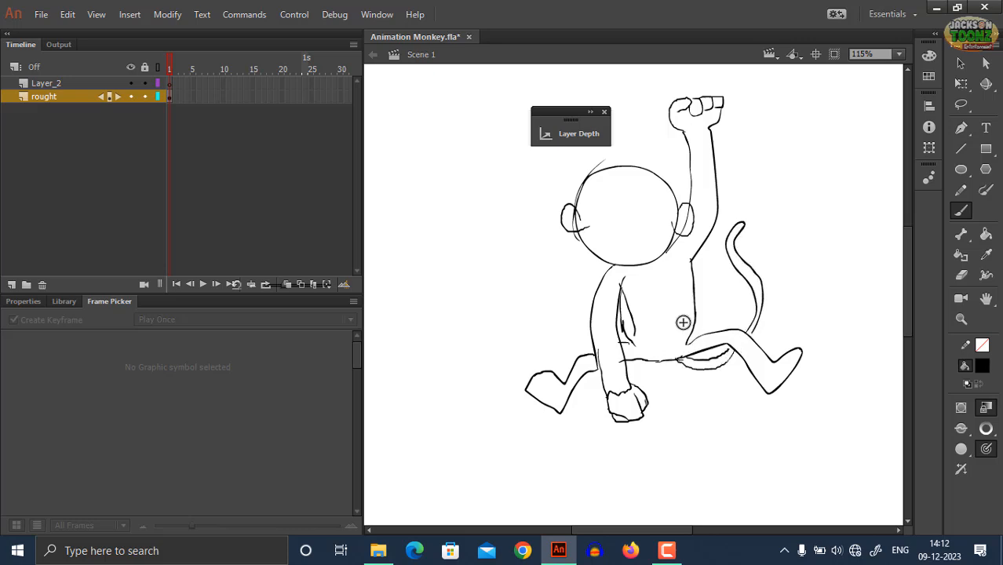
# Step: Sketch the belly patch on the torso and the muzzle, nose, smiling mouth and dot eyes on the head
pyautogui.moveTo(635, 288)
pyautogui.mouseDown()
pyautogui.moveTo(668, 285)
pyautogui.moveTo(646, 350)
pyautogui.mouseUp()
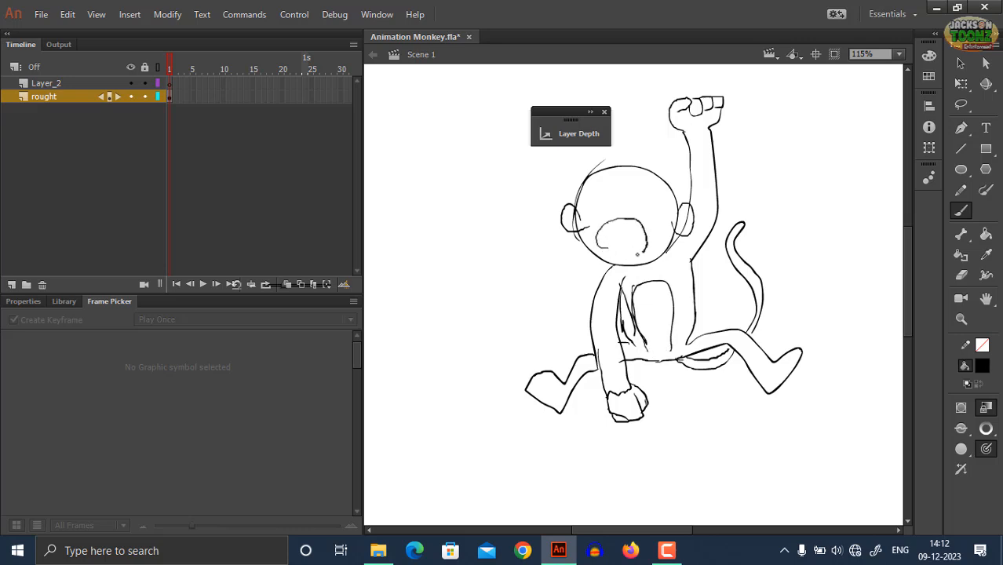
pyautogui.moveTo(611, 247)
pyautogui.mouseDown()
pyautogui.moveTo(649, 242)
pyautogui.moveTo(617, 227)
pyautogui.moveTo(641, 214)
pyautogui.mouseUp()
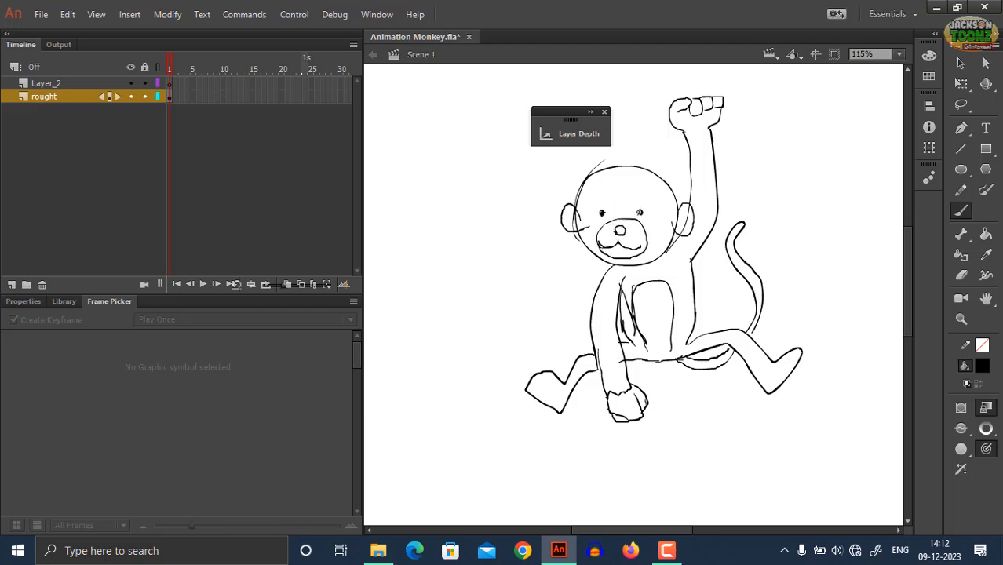
# Step: Select the whole monkey sketch and move it down toward the vertical middle of the stage
pyautogui.press('z')
pyautogui.keyDown('alt'); pyautogui.click(606, 240); pyautogui.keyUp('alt')
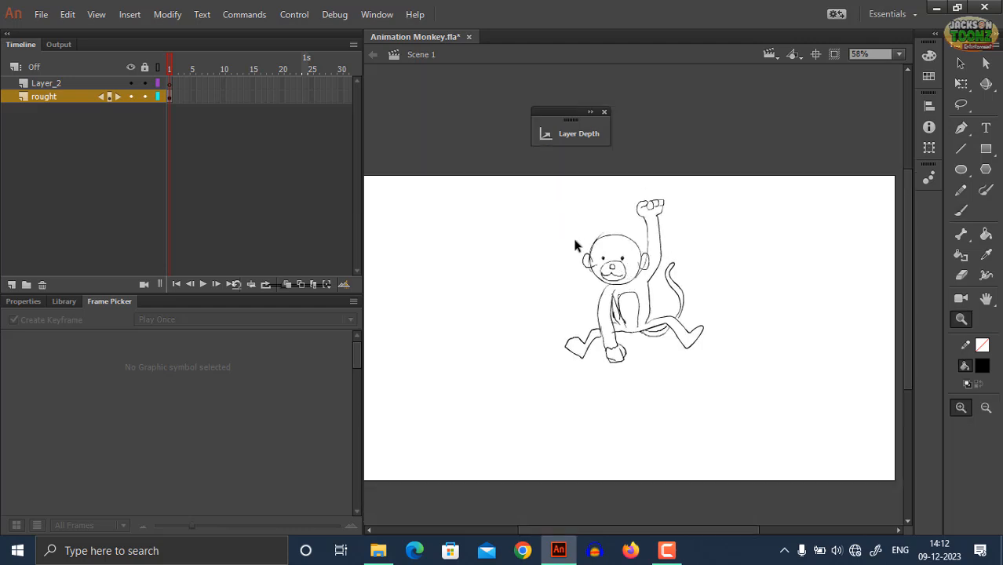
pyautogui.moveTo(542, 191); pyautogui.dragTo(721, 347)
pyautogui.moveTo(645, 336); pyautogui.dragTo(644, 386)
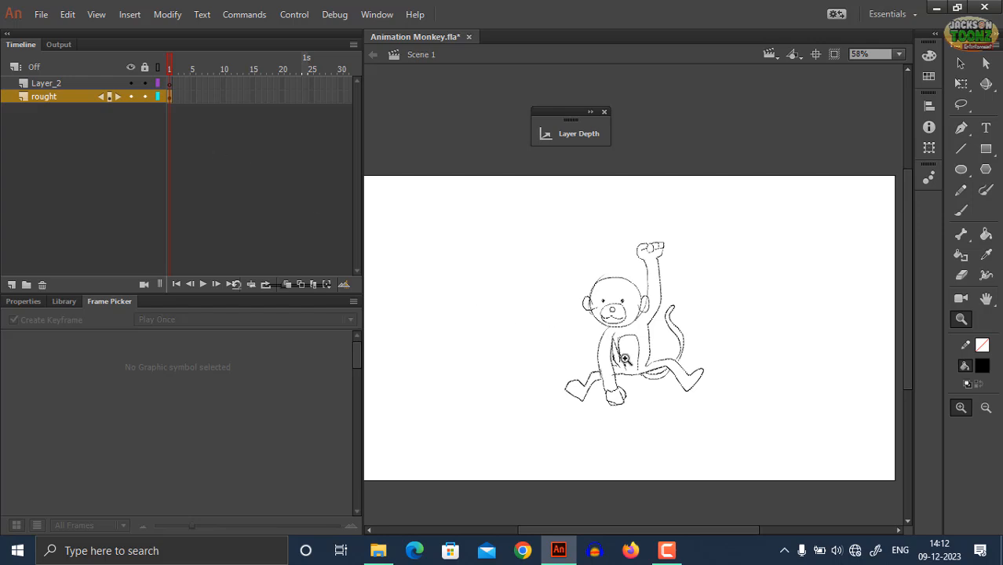
pyautogui.press('q')
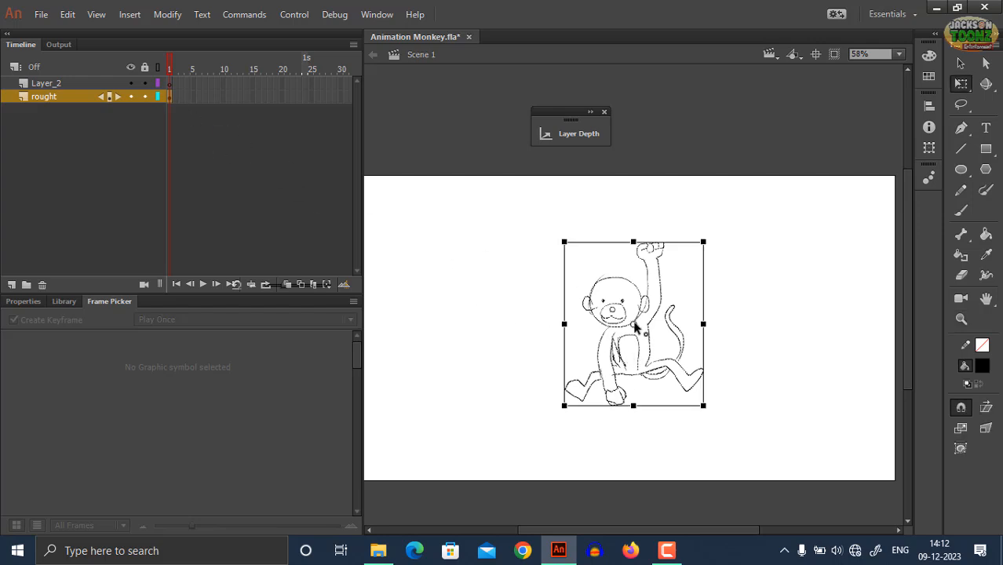
pyautogui.moveTo(565, 421)
pyautogui.mouseDown()
pyautogui.moveTo(518, 399)
pyautogui.moveTo(488, 352)
pyautogui.moveTo(603, 431)
pyautogui.moveTo(720, 411)
pyautogui.moveTo(600, 420)
pyautogui.moveTo(495, 339)
pyautogui.moveTo(512, 358)
pyautogui.moveTo(677, 407)
pyautogui.moveTo(571, 418)
pyautogui.moveTo(474, 366)
pyautogui.moveTo(514, 409)
pyautogui.moveTo(672, 417)
pyautogui.moveTo(562, 430)
pyautogui.mouseUp()
pyautogui.click(586, 438)
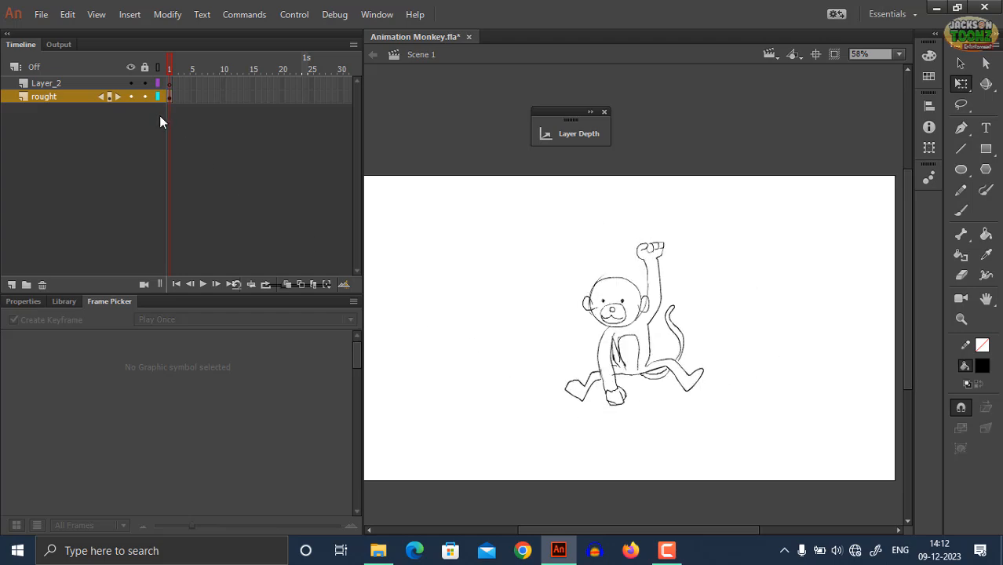
# Step: Hide and lock the rought layer, make Layer_2 the active layer, and save the document
pyautogui.click(131, 96)
pyautogui.click(81, 82)
pyautogui.hotkey('ctrl', 's')
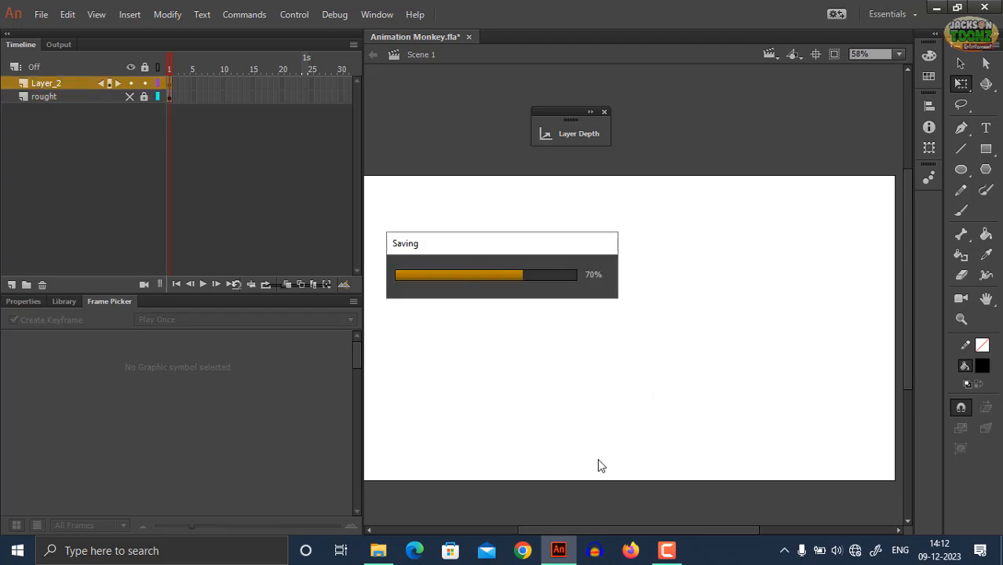
# Step: Import the reference image thumb_Monkey2.jpeg from the Project 2 folder into the document's library
pyautogui.click(378, 554)
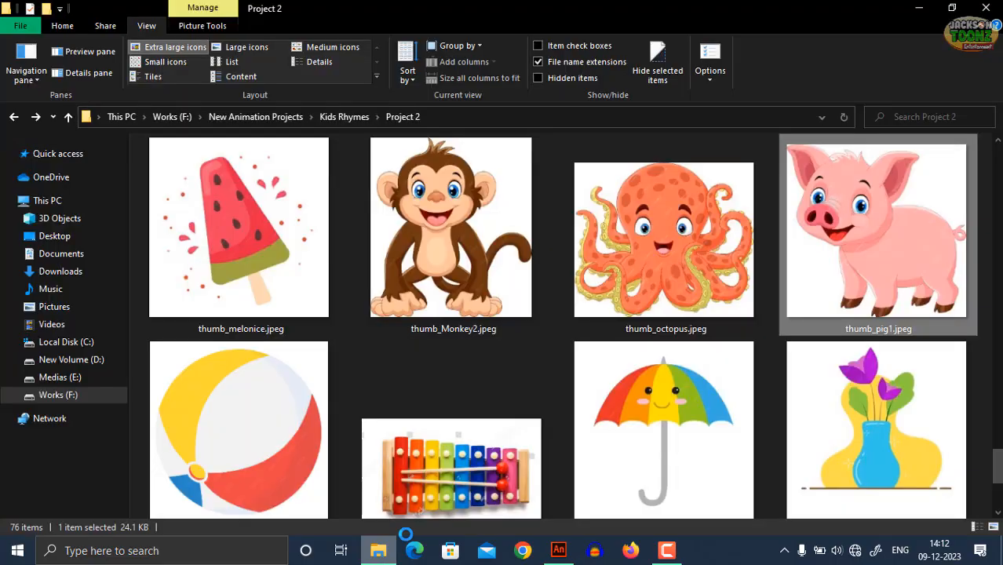
pyautogui.click(452, 271)
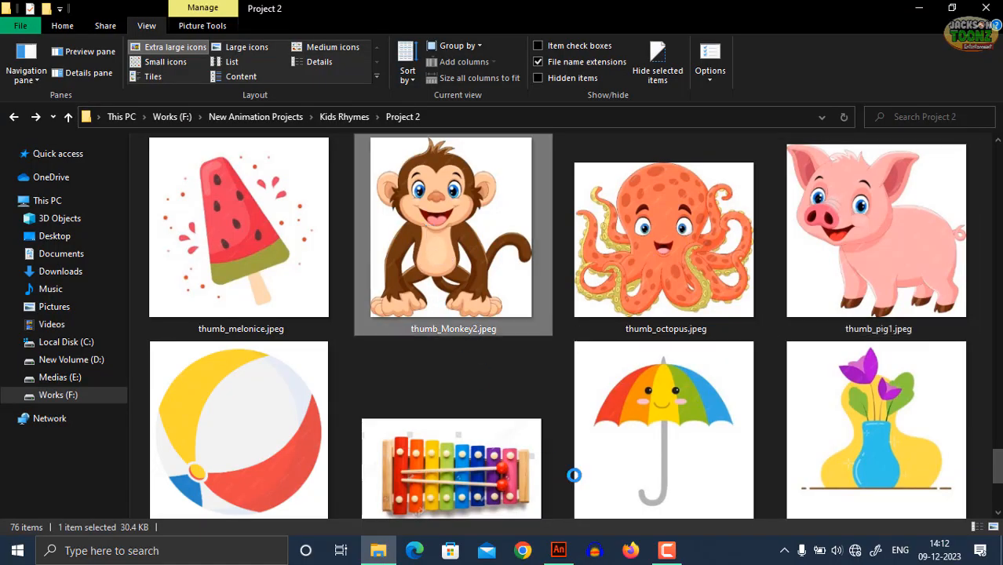
pyautogui.click(559, 550)
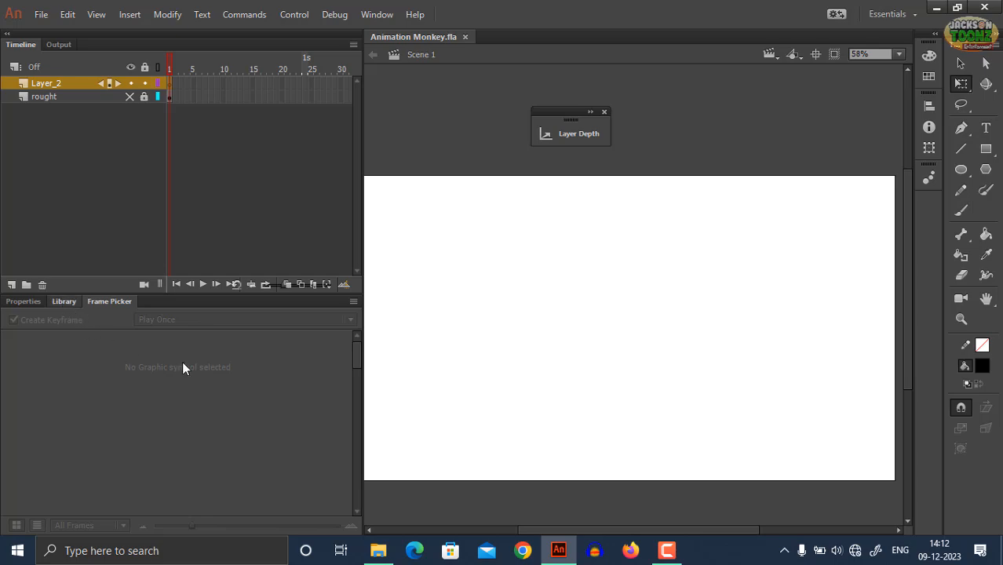
pyautogui.press('alt')
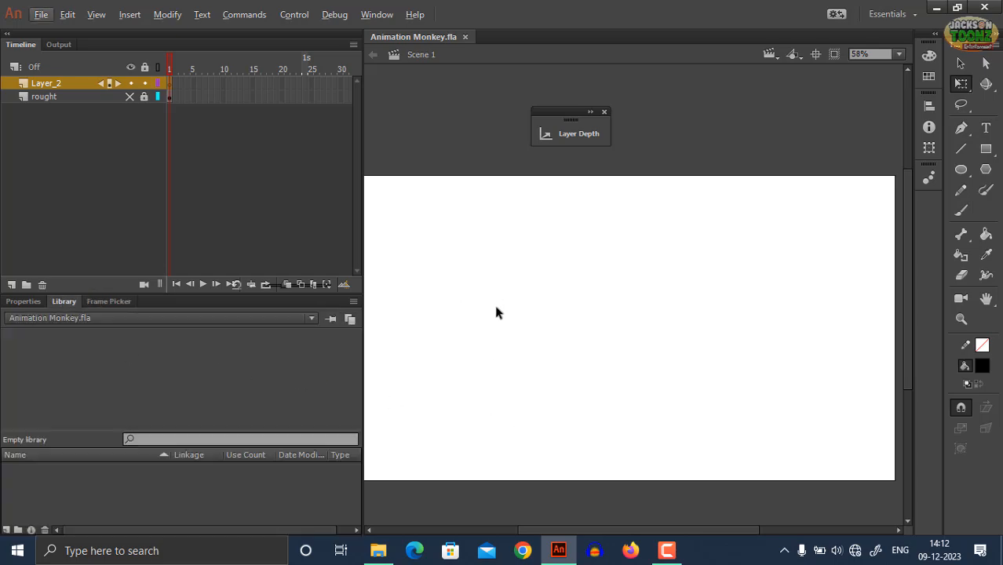
pyautogui.click(385, 548)
pyautogui.moveTo(448, 254); pyautogui.dragTo(138, 506)
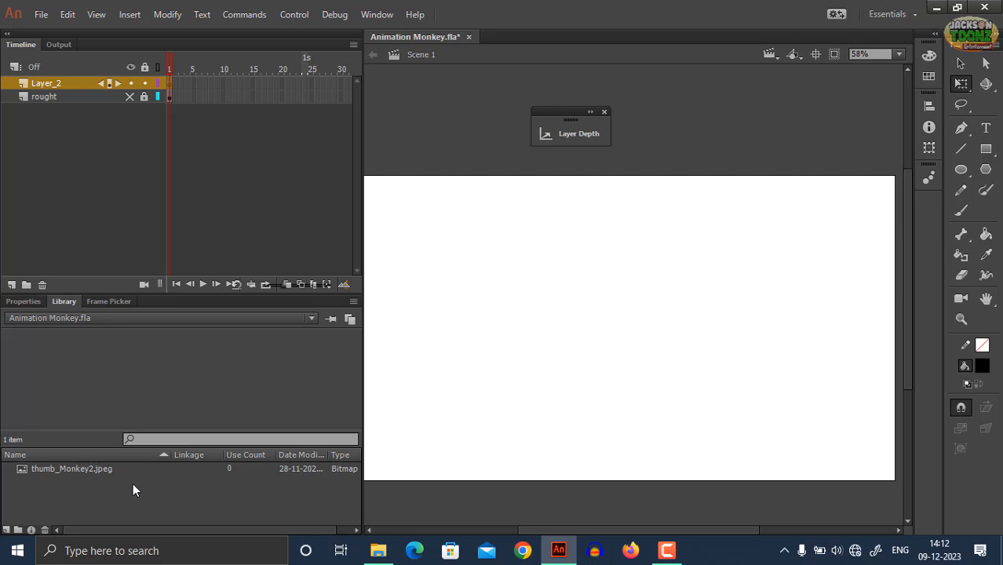
# Step: Place thumb_Monkey2.jpeg on the stage in Layer_2, enlarge it to most of the stage height and centre it vertically
pyautogui.click(72, 468)
pyautogui.moveTo(137, 470); pyautogui.dragTo(638, 341)
pyautogui.moveTo(705, 376); pyautogui.dragTo(737, 412)
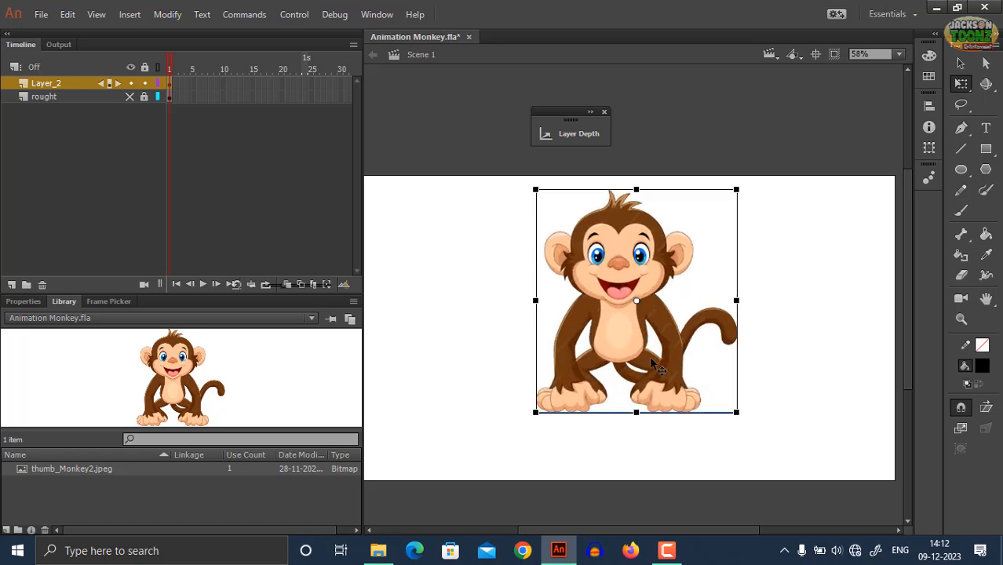
pyautogui.moveTo(625, 338); pyautogui.dragTo(625, 353)
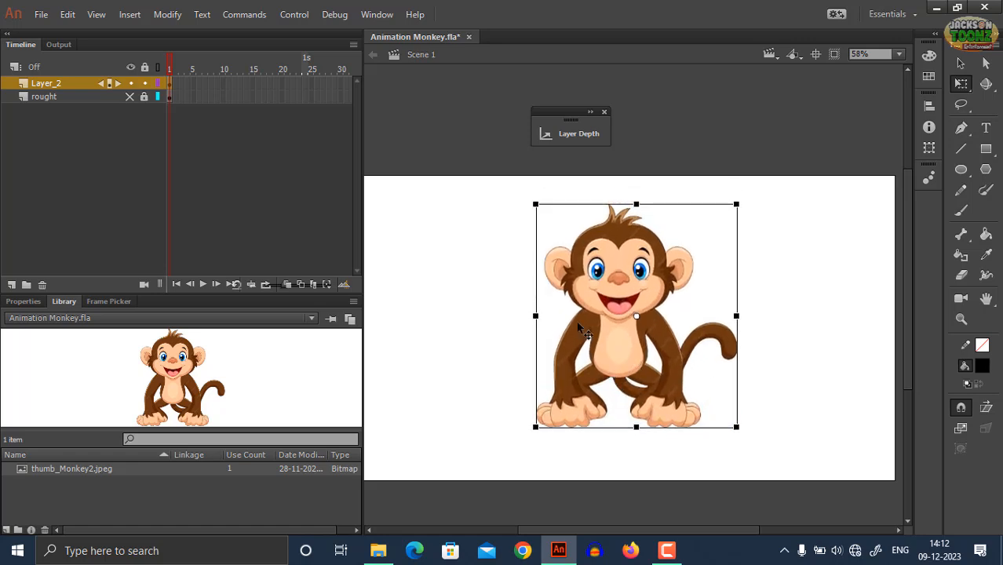
# Step: Convert the placed monkey image to a graphic symbol named Monkey and open the symbol for editing
pyautogui.press('F8')
pyautogui.write('Monke')
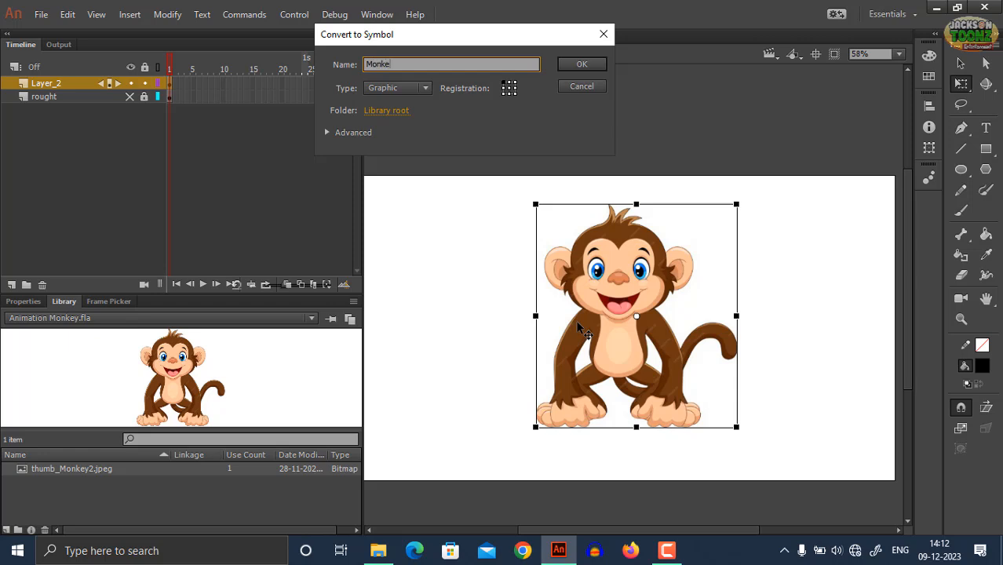
pyautogui.write('y')
pyautogui.press('Return')
pyautogui.doubleClick(617, 332)
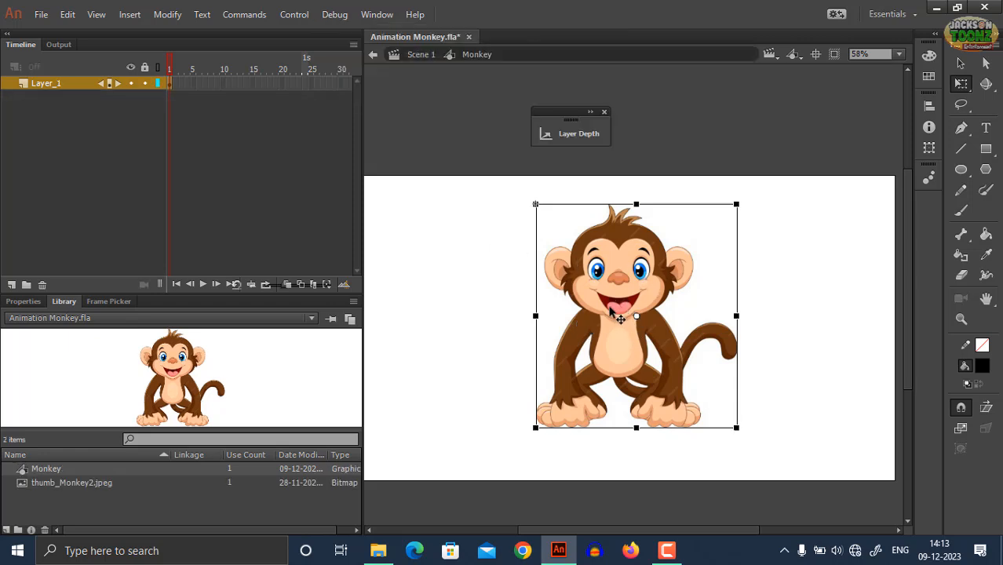
# Step: Rename the image layer inside the Monkey symbol to refernce, add a new layer above it and save the document
pyautogui.press('z')
pyautogui.click(617, 296)
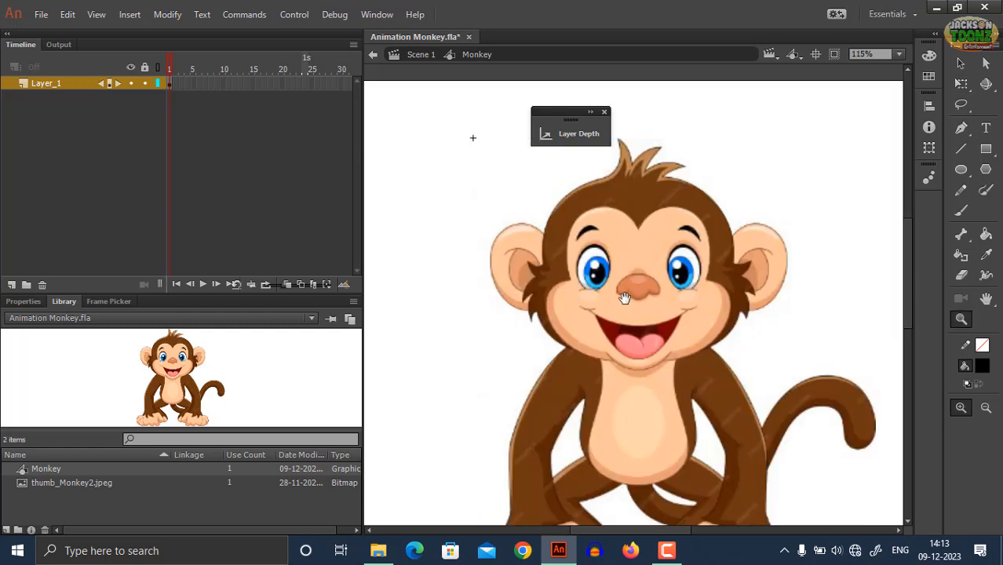
pyautogui.moveTo(625, 298); pyautogui.dragTo(578, 309)
pyautogui.doubleClick(49, 83)
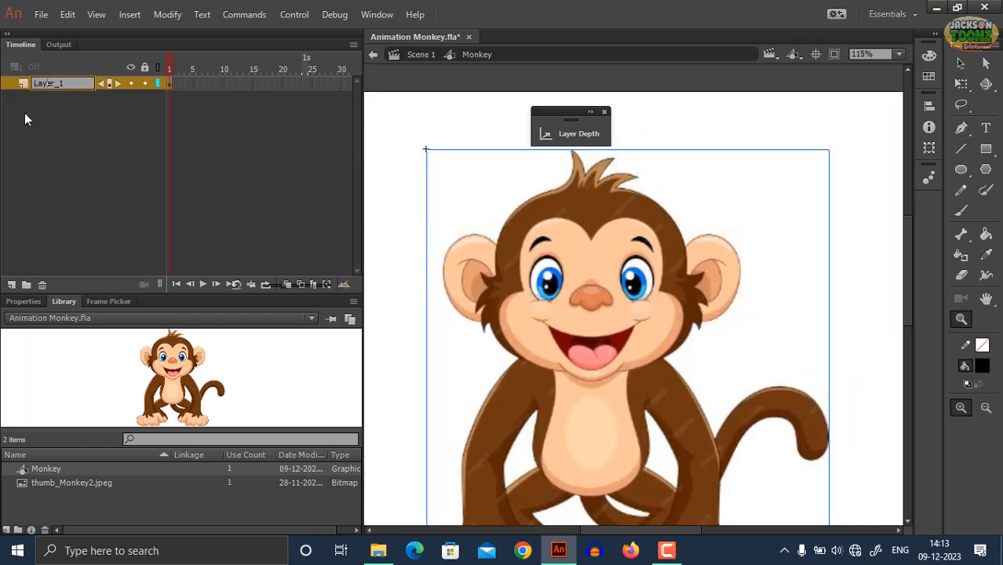
pyautogui.hotkey('ctrl', 'a')
pyautogui.press('BackSpace')
pyautogui.write('refernce')
pyautogui.press('Return')
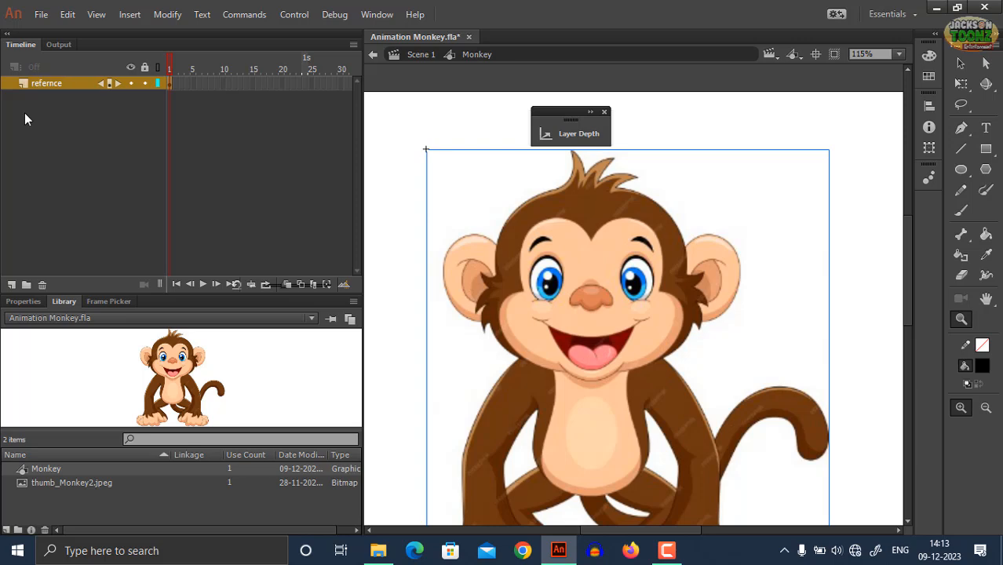
pyautogui.click(11, 285)
pyautogui.hotkey('ctrl', 's')
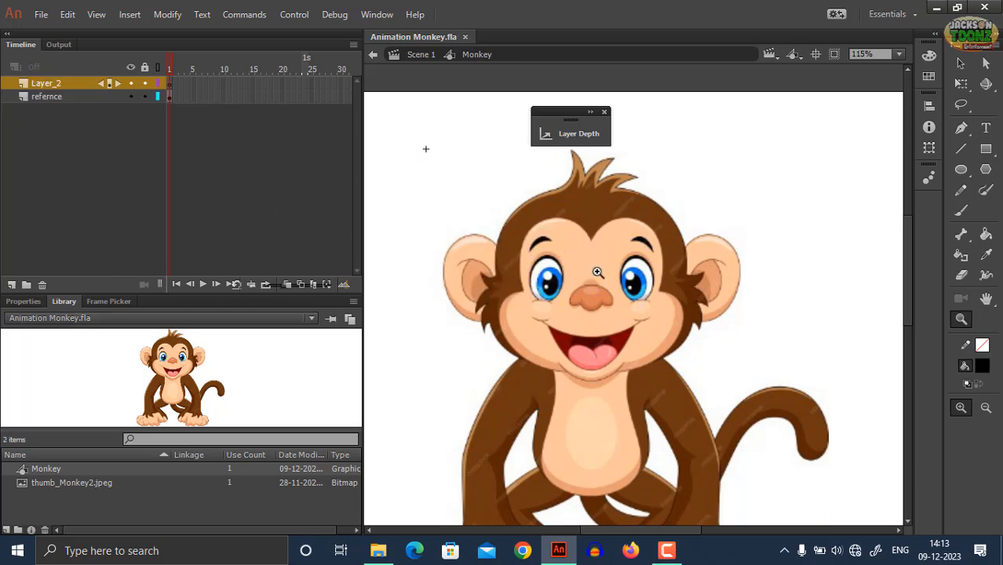
# Step: Set up the Brush tool with a black fill for tracing the monkey's hair on Layer_2
pyautogui.click(597, 272)
pyautogui.press('b')
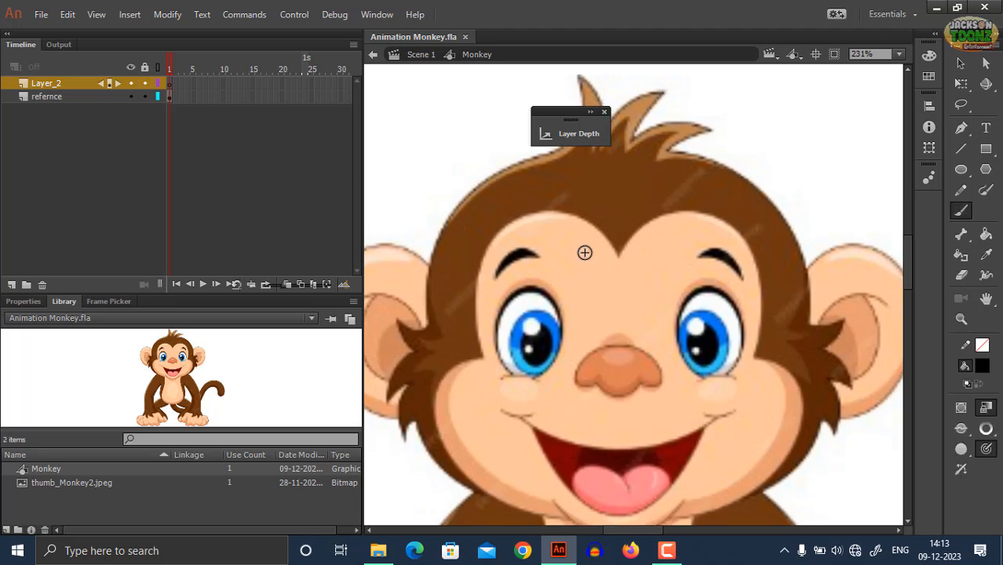
pyautogui.press('z')
pyautogui.click(586, 210)
pyautogui.press('b')
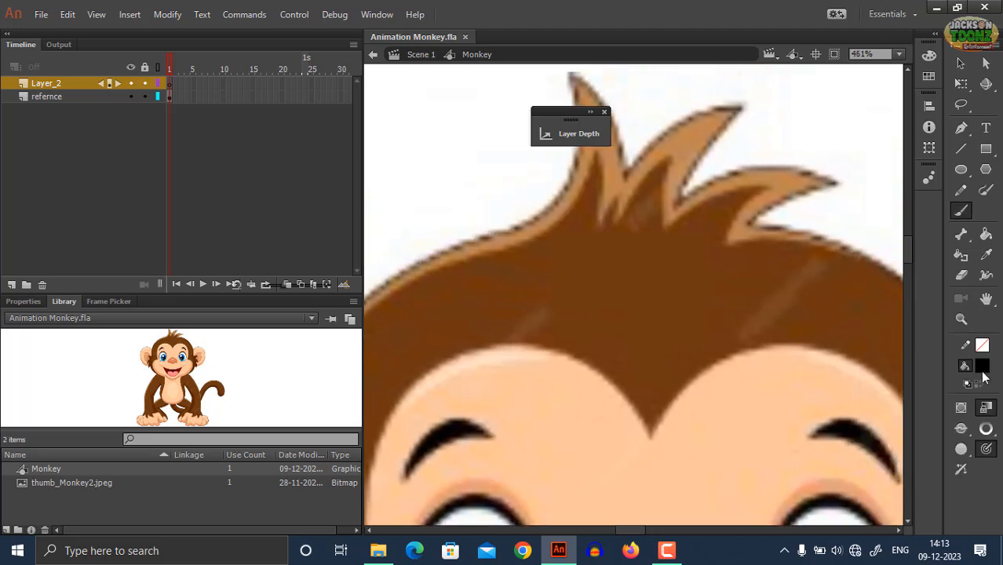
pyautogui.click(983, 366)
pyautogui.click(771, 220)
pyautogui.moveTo(605, 270); pyautogui.dragTo(542, 378)
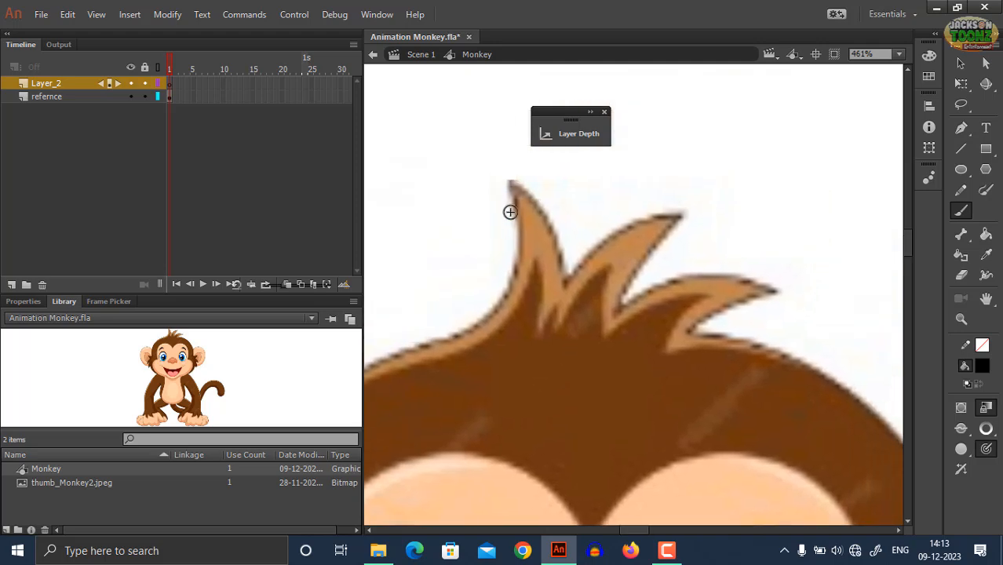
pyautogui.moveTo(509, 183); pyautogui.dragTo(566, 259)
pyautogui.click(24, 303)
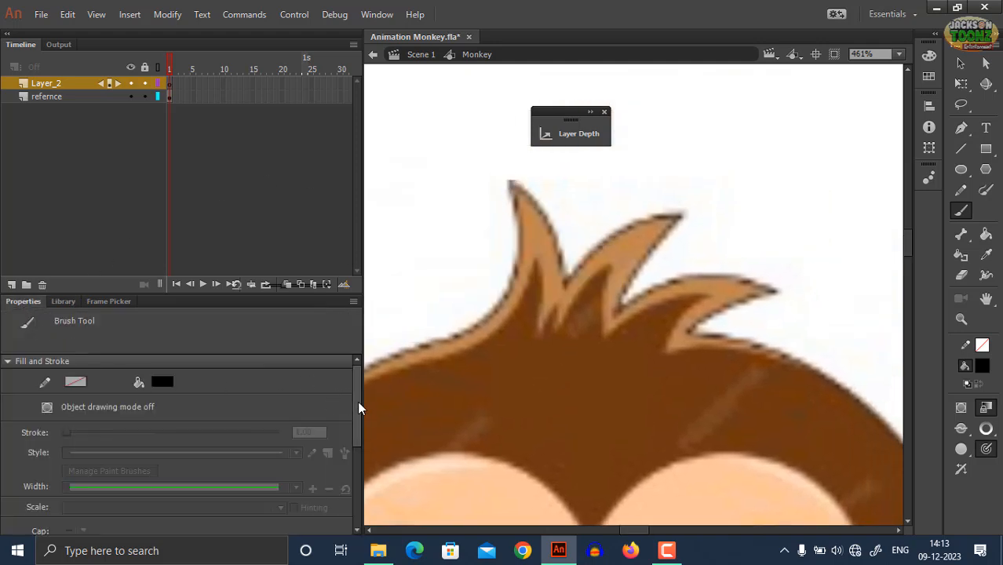
pyautogui.moveTo(358, 408)
pyautogui.mouseDown()
pyautogui.moveTo(360, 472)
pyautogui.moveTo(369, 372)
pyautogui.mouseUp()
pyautogui.moveTo(509, 184)
pyautogui.mouseDown()
pyautogui.moveTo(516, 280)
pyautogui.moveTo(481, 323)
pyautogui.mouseUp()
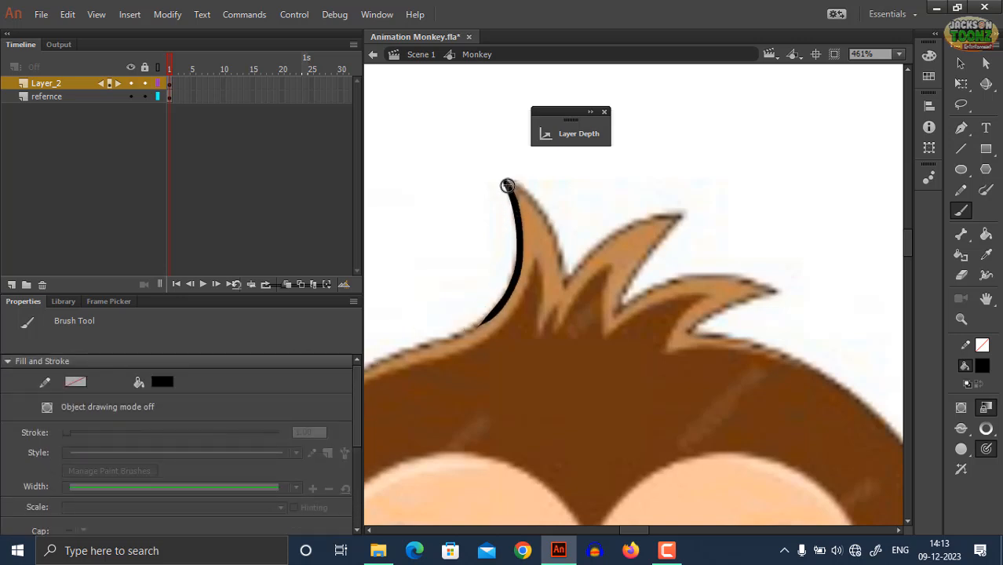
pyautogui.moveTo(507, 182)
pyautogui.mouseDown()
pyautogui.moveTo(546, 211)
pyautogui.moveTo(566, 275)
pyautogui.mouseUp()
pyautogui.hotkey('ctrl', 'z')
pyautogui.hotkey('ctrl', 'z')
# Step: Set the brush size to 3 and trace the outlines of the first two hair spikes on the monkey's head
pyautogui.scroll(-4, 334, 472)
pyautogui.click(271, 447)
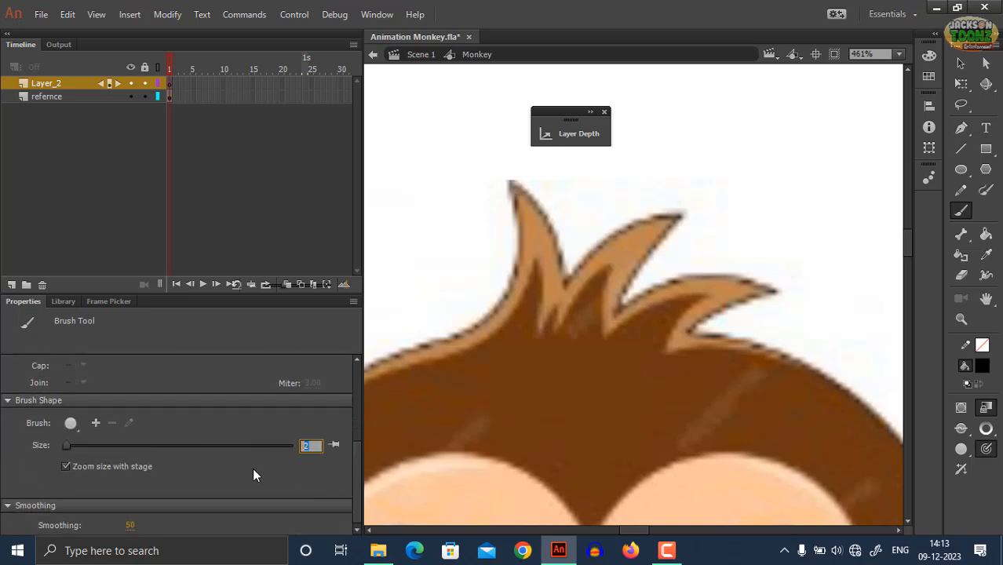
pyautogui.write('3')
pyautogui.press('Return')
pyautogui.moveTo(508, 182)
pyautogui.mouseDown()
pyautogui.moveTo(521, 225)
pyautogui.moveTo(515, 269)
pyautogui.moveTo(480, 319)
pyautogui.moveTo(432, 345)
pyautogui.mouseUp()
pyautogui.moveTo(509, 180)
pyautogui.mouseDown()
pyautogui.moveTo(556, 234)
pyautogui.moveTo(569, 273)
pyautogui.moveTo(557, 299)
pyautogui.moveTo(597, 242)
pyautogui.moveTo(684, 206)
pyautogui.moveTo(638, 265)
pyautogui.moveTo(619, 312)
pyautogui.moveTo(586, 343)
pyautogui.mouseUp()
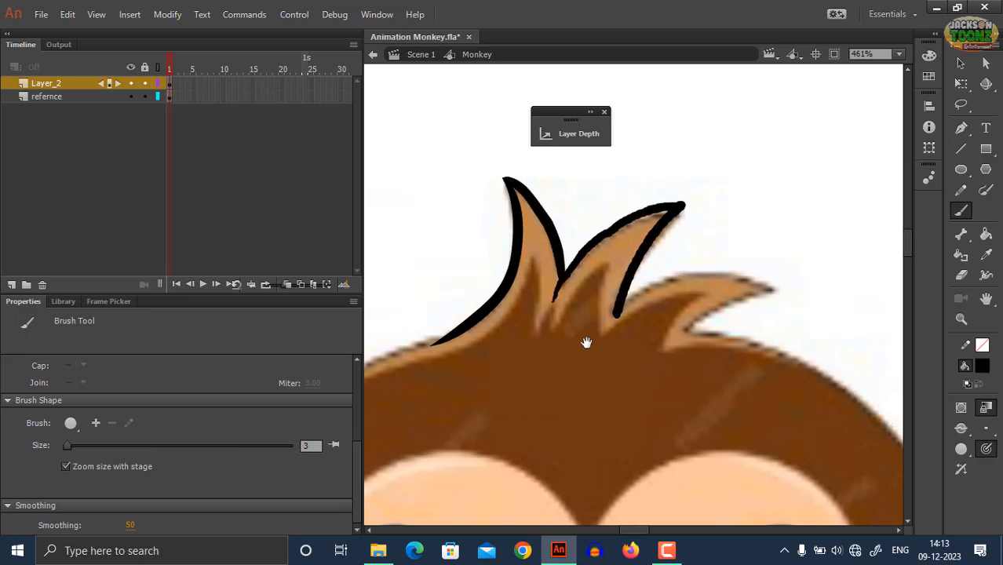
# Step: Rename the tracing layer Layer_2 to head
pyautogui.doubleClick(48, 84)
pyautogui.write('head')
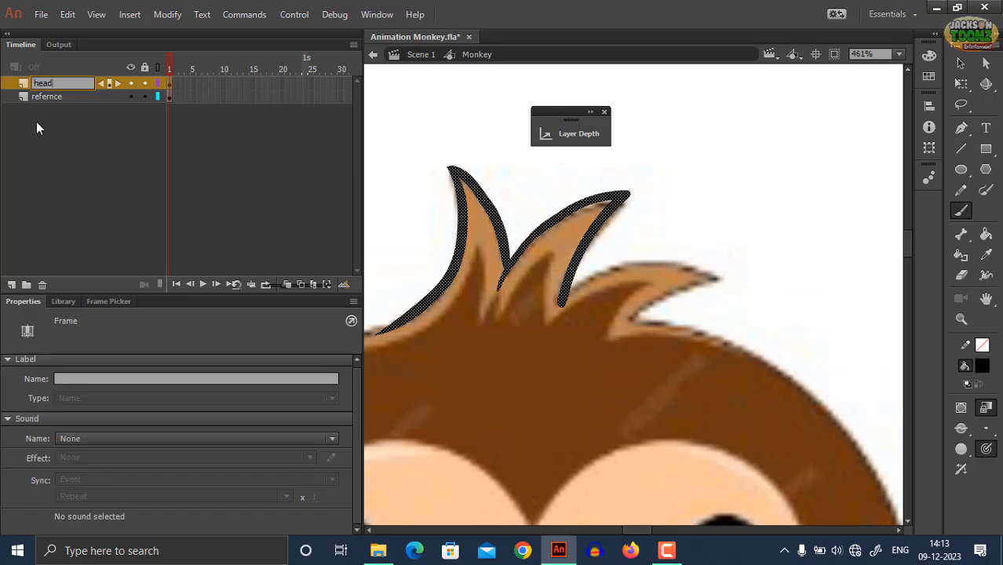
pyautogui.press('Return')
# Step: Trace the third hair spike and the right side of the head down to the ear, and save the document
pyautogui.moveTo(563, 300)
pyautogui.mouseDown()
pyautogui.moveTo(608, 272)
pyautogui.moveTo(673, 268)
pyautogui.moveTo(715, 279)
pyautogui.moveTo(635, 321)
pyautogui.moveTo(568, 333)
pyautogui.moveTo(434, 226)
pyautogui.moveTo(418, 192)
pyautogui.moveTo(439, 147)
pyautogui.moveTo(565, 191)
pyautogui.moveTo(636, 254)
pyautogui.moveTo(689, 358)
pyautogui.moveTo(700, 469)
pyautogui.mouseUp()
pyautogui.press('z')
pyautogui.keyDown('alt'); pyautogui.click(613, 396); pyautogui.keyUp('alt')
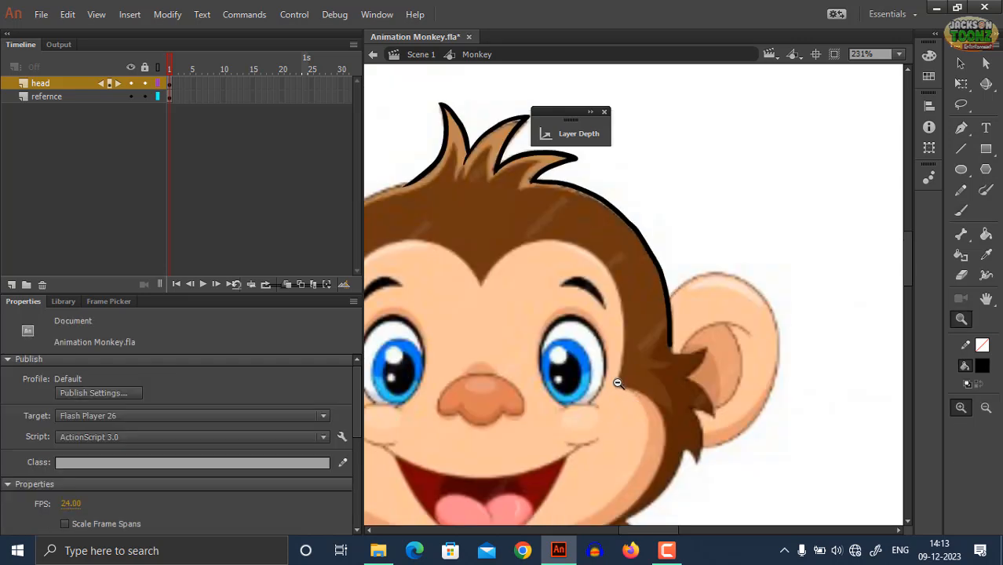
pyautogui.keyDown('alt'); pyautogui.click(619, 382); pyautogui.keyUp('alt')
pyautogui.moveTo(516, 342); pyautogui.dragTo(558, 344)
pyautogui.hotkey('ctrl', 's')
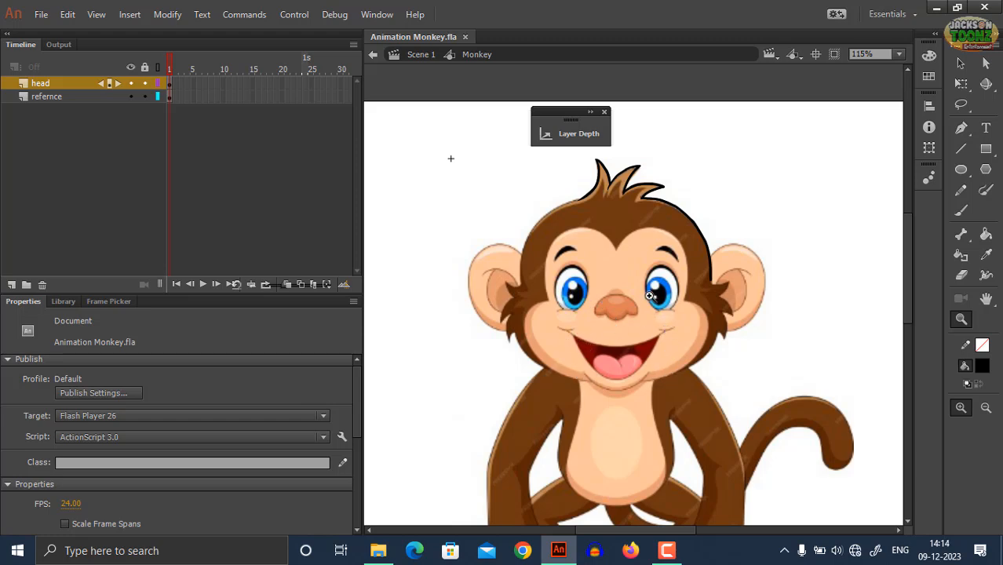
# Step: Trace the jagged fur beside the right ear and continue the outline along the right cheek to the jaw
pyautogui.click(693, 282)
pyautogui.click(649, 314)
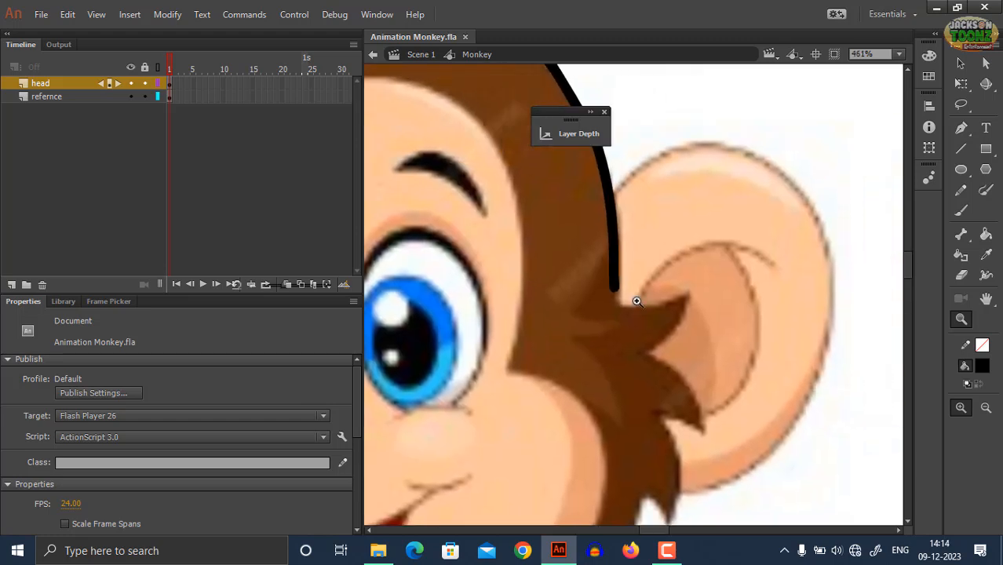
pyautogui.press('b')
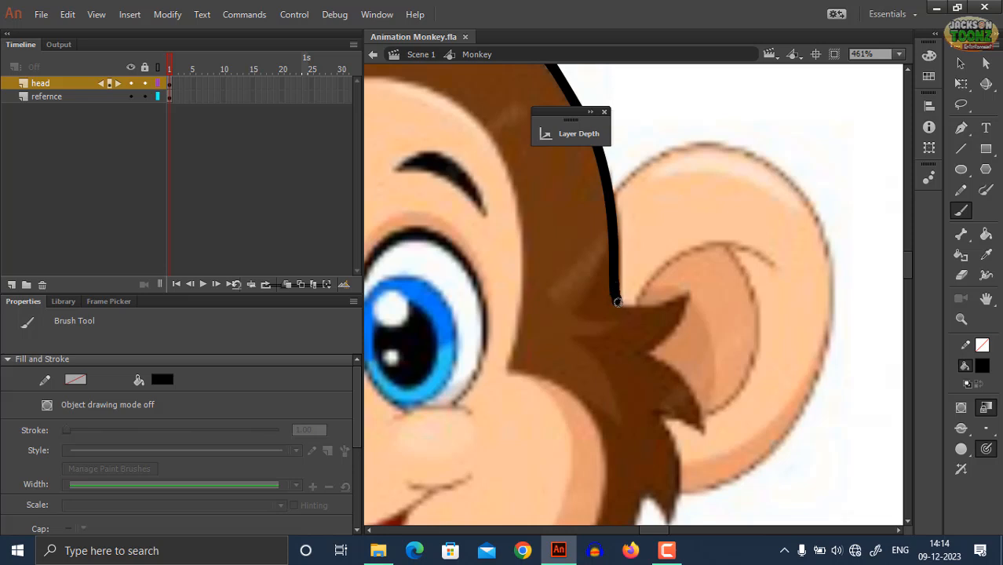
pyautogui.moveTo(617, 302)
pyautogui.mouseDown()
pyautogui.moveTo(687, 290)
pyautogui.moveTo(673, 329)
pyautogui.moveTo(636, 359)
pyautogui.mouseUp()
pyautogui.press('space')
pyautogui.moveTo(628, 353)
pyautogui.mouseDown()
pyautogui.moveTo(594, 294)
pyautogui.moveTo(643, 301)
pyautogui.moveTo(650, 331)
pyautogui.moveTo(601, 317)
pyautogui.moveTo(631, 267)
pyautogui.moveTo(646, 330)
pyautogui.moveTo(639, 365)
pyautogui.moveTo(612, 341)
pyautogui.moveTo(681, 241)
pyautogui.mouseUp()
pyautogui.moveTo(691, 209)
pyautogui.mouseDown()
pyautogui.moveTo(642, 306)
pyautogui.moveTo(499, 381)
pyautogui.moveTo(638, 358)
pyautogui.mouseUp()
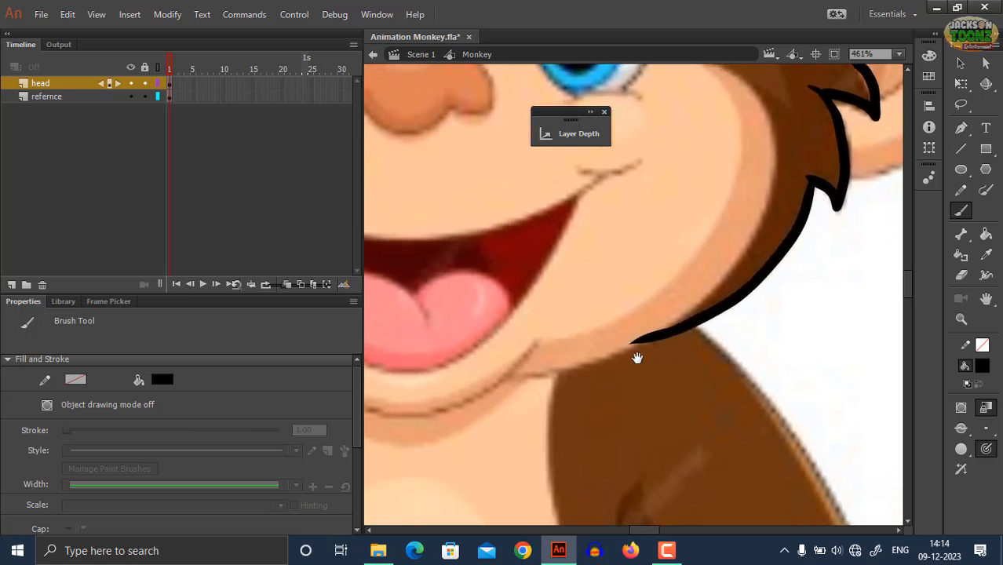
# Step: Lock the refernce layer and delete the thin tapered end of the right jaw stroke with the Lasso tool
pyautogui.press('l')
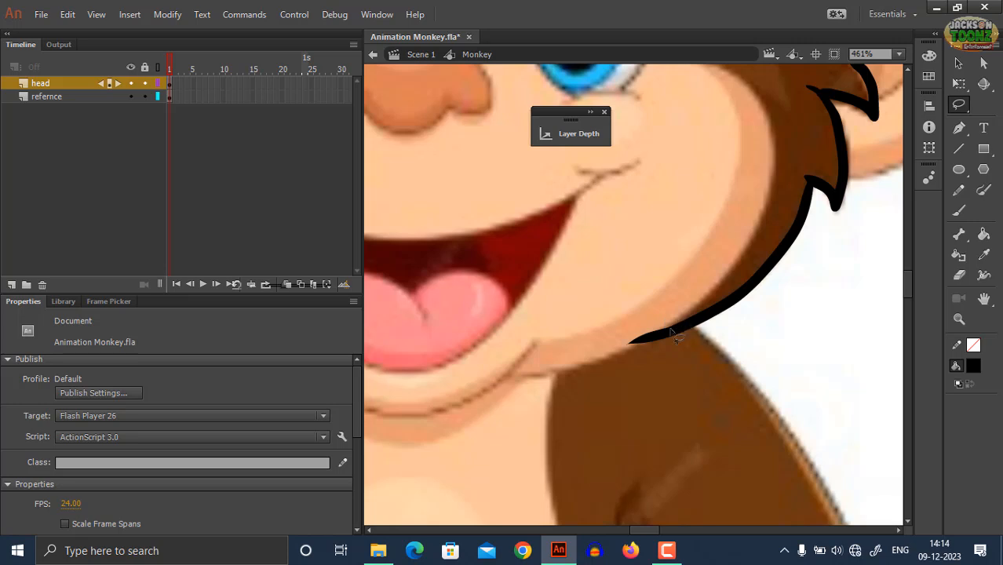
pyautogui.moveTo(671, 330)
pyautogui.mouseDown()
pyautogui.moveTo(605, 348)
pyautogui.moveTo(668, 325)
pyautogui.mouseUp()
pyautogui.press('Delete')
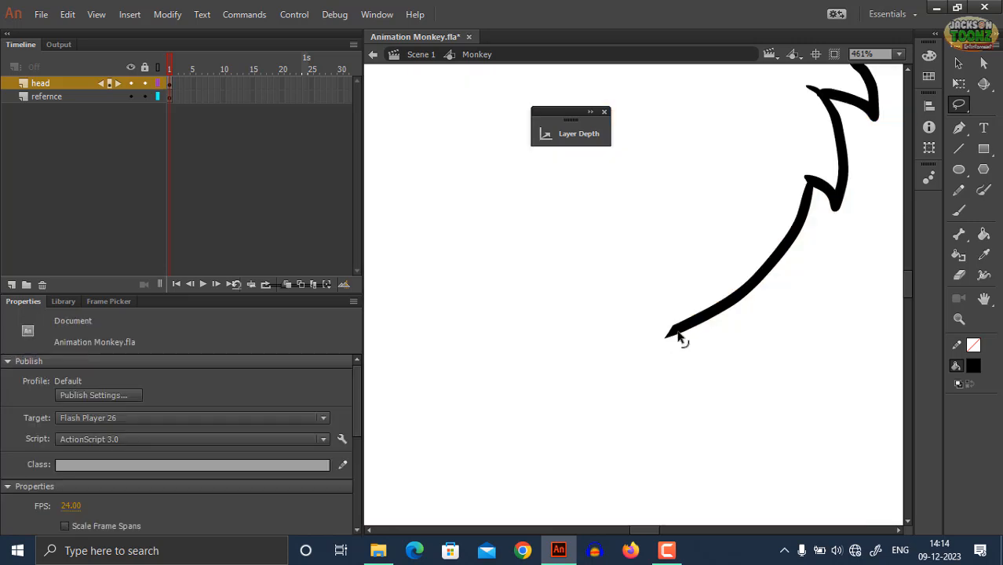
pyautogui.hotkey('ctrl', 'z')
pyautogui.click(145, 96)
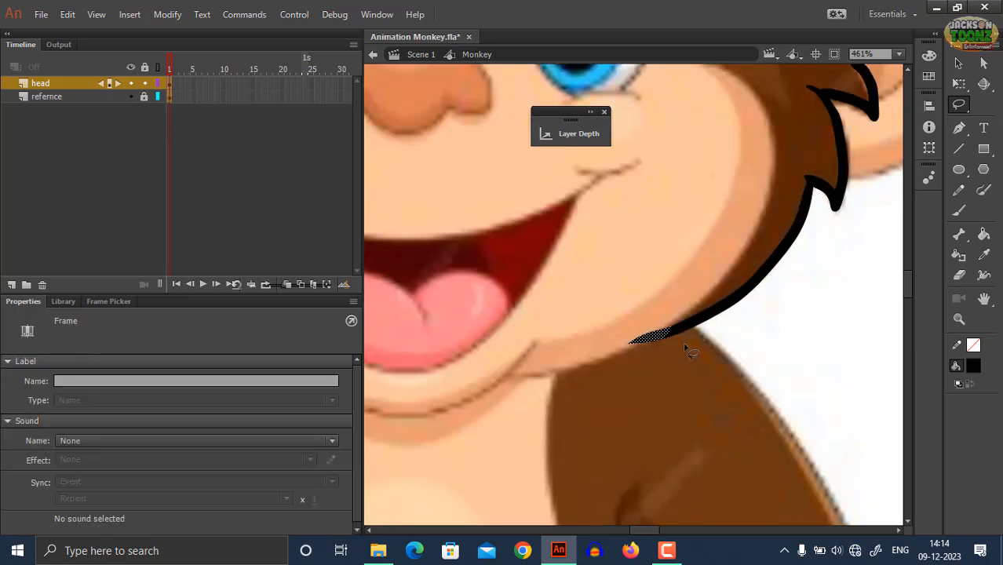
pyautogui.press('Delete')
# Step: Brush the head outline from the right jaw under the chin and up along the left cheek to the fur
pyautogui.press('b')
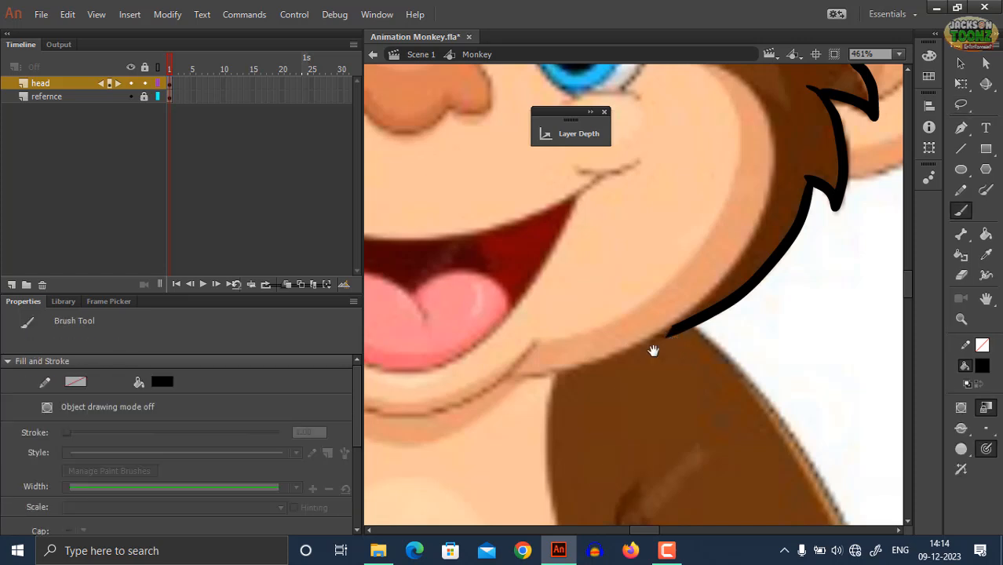
pyautogui.moveTo(654, 352); pyautogui.dragTo(723, 333)
pyautogui.moveTo(772, 307); pyautogui.dragTo(724, 327)
pyautogui.hotkey('ctrl', 'z')
pyautogui.moveTo(776, 304)
pyautogui.mouseDown()
pyautogui.moveTo(610, 353)
pyautogui.moveTo(567, 379)
pyautogui.moveTo(724, 374)
pyautogui.moveTo(815, 345)
pyautogui.moveTo(690, 357)
pyautogui.moveTo(586, 345)
pyautogui.moveTo(500, 326)
pyautogui.moveTo(379, 270)
pyautogui.moveTo(639, 431)
pyautogui.mouseUp()
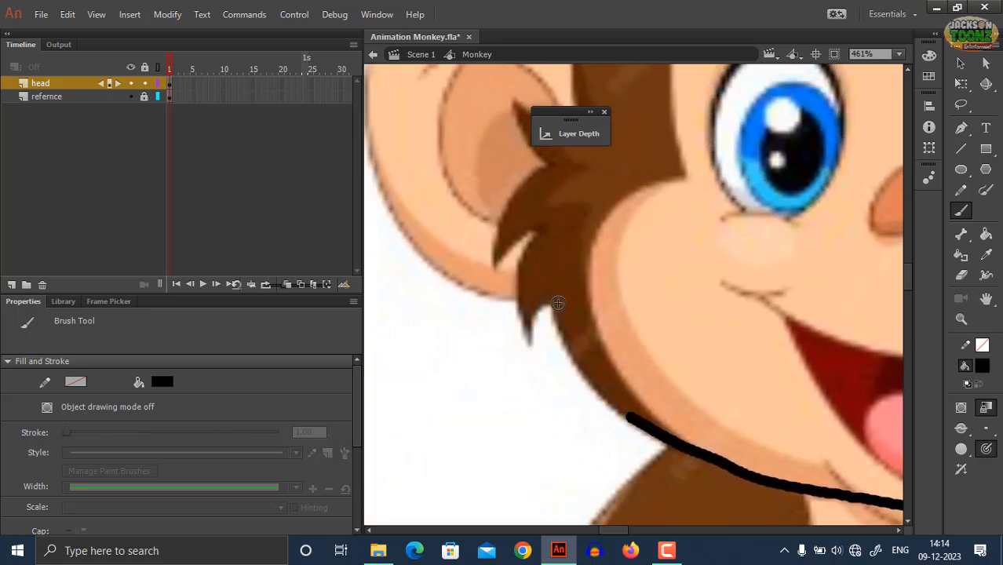
pyautogui.moveTo(555, 285)
pyautogui.mouseDown()
pyautogui.moveTo(564, 350)
pyautogui.moveTo(579, 370)
pyautogui.mouseUp()
pyautogui.hotkey('ctrl', 'z')
pyautogui.moveTo(552, 287)
pyautogui.mouseDown()
pyautogui.moveTo(572, 357)
pyautogui.moveTo(634, 416)
pyautogui.mouseUp()
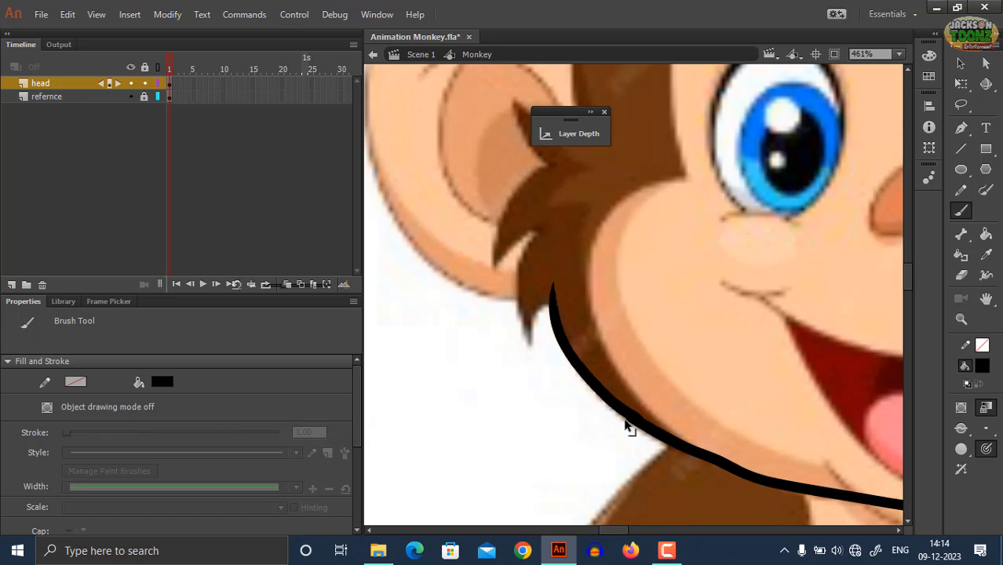
# Step: Trace the lowest pointed fur tuft below the left ear, joining it to the left cheek outline
pyautogui.hotkey('ctrl', 'space')
pyautogui.keyDown('ctrl'); pyautogui.click(564, 305); pyautogui.keyUp('ctrl')
pyautogui.moveTo(553, 298)
pyautogui.mouseDown()
pyautogui.moveTo(567, 327)
pyautogui.moveTo(543, 417)
pyautogui.mouseUp()
pyautogui.moveTo(589, 269)
pyautogui.mouseDown()
pyautogui.moveTo(559, 292)
pyautogui.moveTo(531, 354)
pyautogui.moveTo(534, 447)
pyautogui.moveTo(552, 496)
pyautogui.moveTo(598, 417)
pyautogui.mouseUp()
pyautogui.press('space')
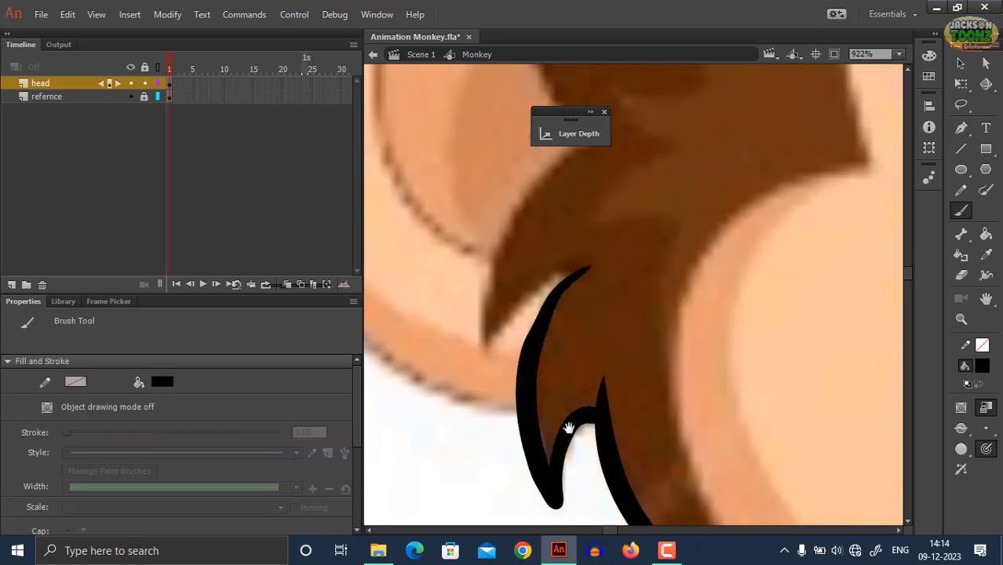
pyautogui.moveTo(569, 449); pyautogui.dragTo(560, 379)
# Step: Pull the rounded tip of the lowest fur tuft below the left ear into a sharper point
pyautogui.keyDown('ctrl'); pyautogui.click(556, 446); pyautogui.keyUp('ctrl')
pyautogui.keyDown('ctrl'); pyautogui.click(557, 448); pyautogui.keyUp('ctrl')
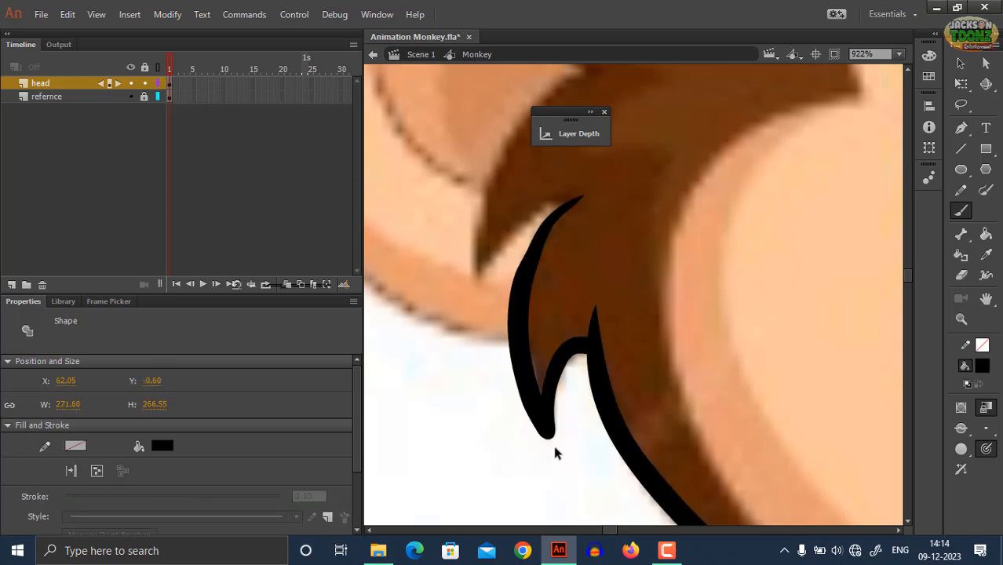
pyautogui.moveTo(551, 440)
pyautogui.mouseDown()
pyautogui.moveTo(561, 470)
pyautogui.moveTo(550, 445)
pyautogui.moveTo(565, 458)
pyautogui.moveTo(576, 442)
pyautogui.mouseUp()
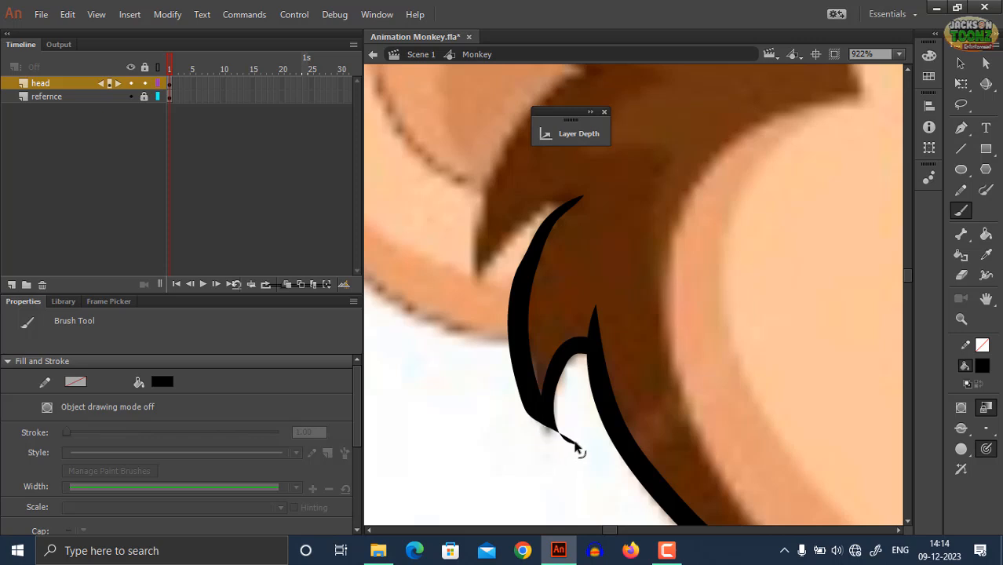
pyautogui.hotkey('ctrl', 'z')
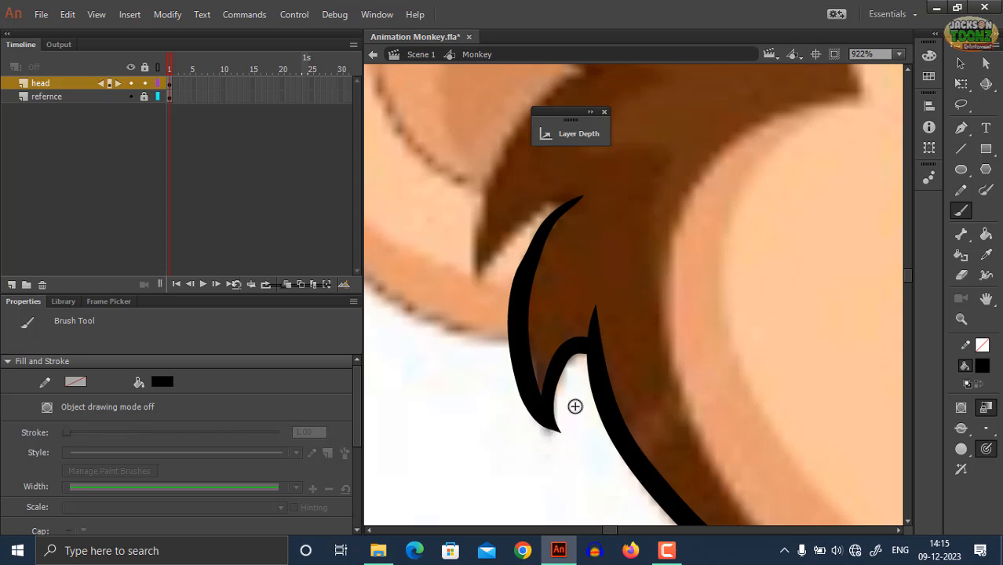
# Step: Trace the middle fur tuft beside the left ear with the brush, joining it to the lowest tuft
pyautogui.scroll(3, 548, 391)
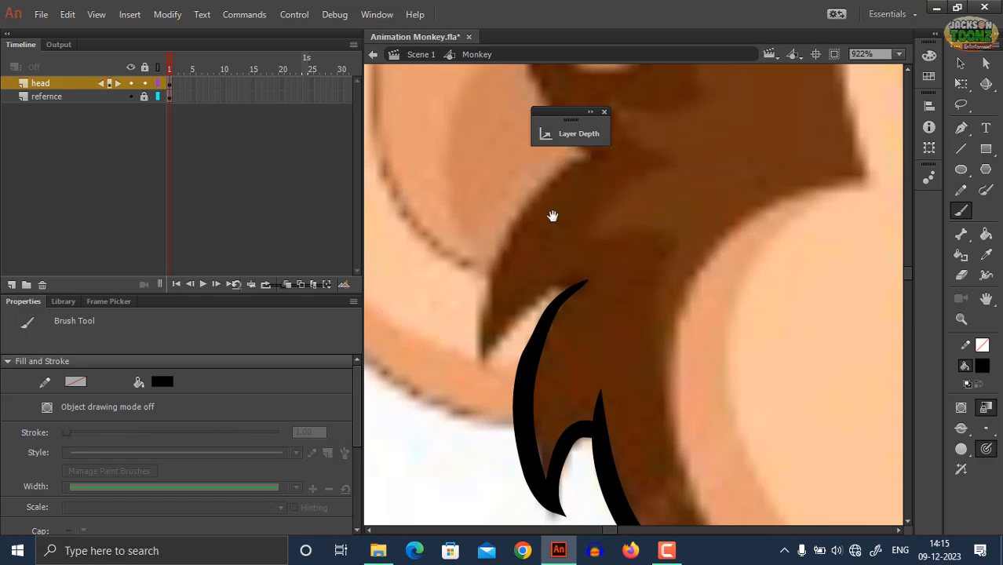
pyautogui.scroll(2, 573, 208)
pyautogui.moveTo(569, 203)
pyautogui.mouseDown()
pyautogui.moveTo(526, 245)
pyautogui.moveTo(495, 309)
pyautogui.moveTo(484, 401)
pyautogui.moveTo(531, 343)
pyautogui.moveTo(570, 334)
pyautogui.mouseUp()
pyautogui.scroll(10, 542, 366)
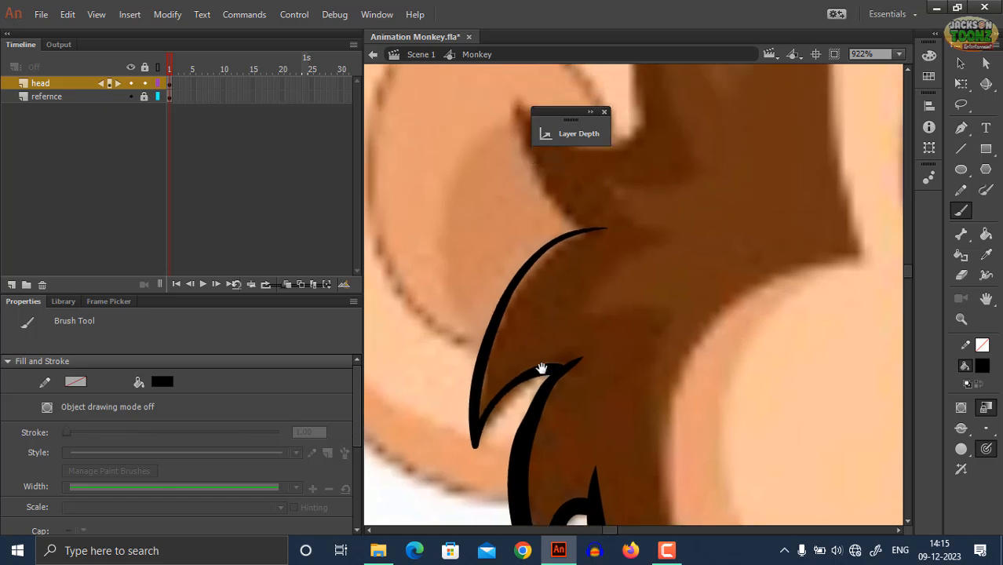
pyautogui.moveTo(603, 281)
pyautogui.mouseDown()
pyautogui.moveTo(571, 309)
pyautogui.moveTo(517, 306)
pyautogui.moveTo(496, 279)
pyautogui.moveTo(492, 251)
pyautogui.moveTo(483, 311)
pyautogui.moveTo(524, 395)
pyautogui.mouseUp()
# Step: Trace the small upper fur tuft and brush the left head outline up from it to the hair on top
pyautogui.press('z')
pyautogui.keyDown('alt'); pyautogui.click(556, 340); pyautogui.keyUp('alt')
pyautogui.press('space')
pyautogui.moveTo(555, 342); pyautogui.dragTo(366, 486)
pyautogui.press('b')
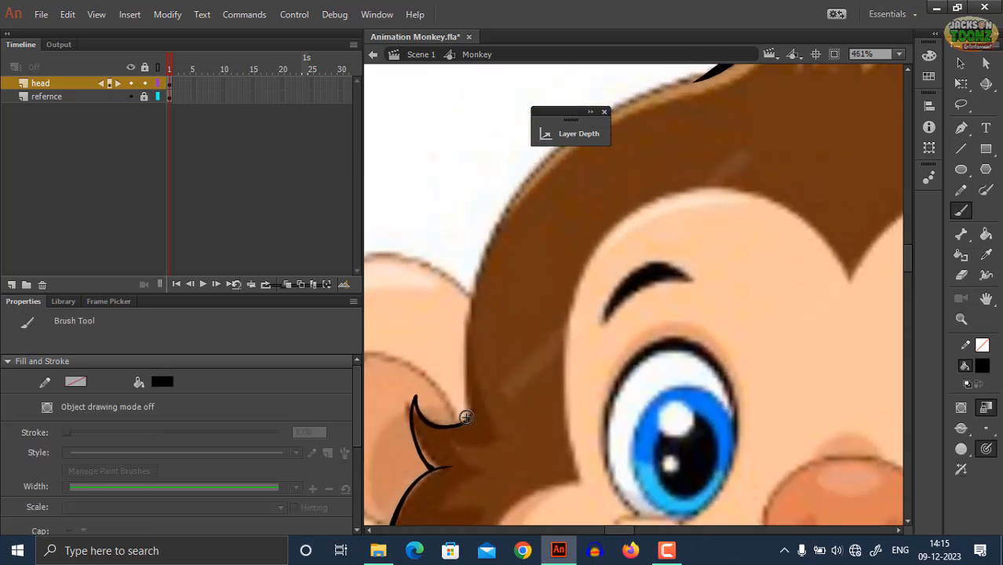
pyautogui.moveTo(467, 374); pyautogui.dragTo(466, 339)
pyautogui.hotkey('ctrl', 'z')
pyautogui.moveTo(464, 420)
pyautogui.mouseDown()
pyautogui.moveTo(469, 307)
pyautogui.moveTo(493, 229)
pyautogui.moveTo(532, 178)
pyautogui.moveTo(589, 127)
pyautogui.moveTo(737, 64)
pyautogui.mouseUp()
pyautogui.press('z')
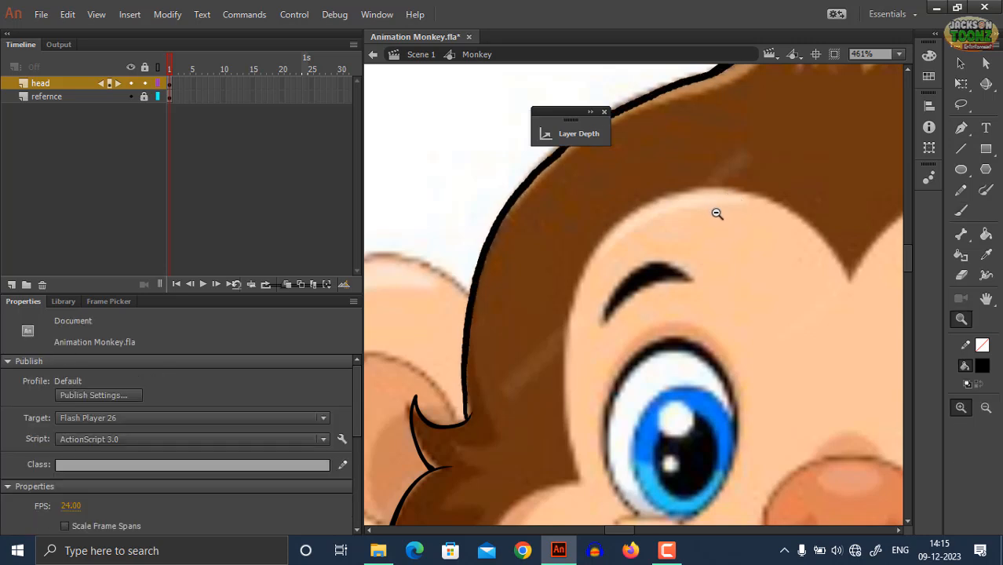
# Step: Save the document and hide the refernce layer so only the head outline shows
pyautogui.keyDown('alt'); pyautogui.click(711, 253); pyautogui.keyUp('alt')
pyautogui.moveTo(651, 337); pyautogui.dragTo(585, 243)
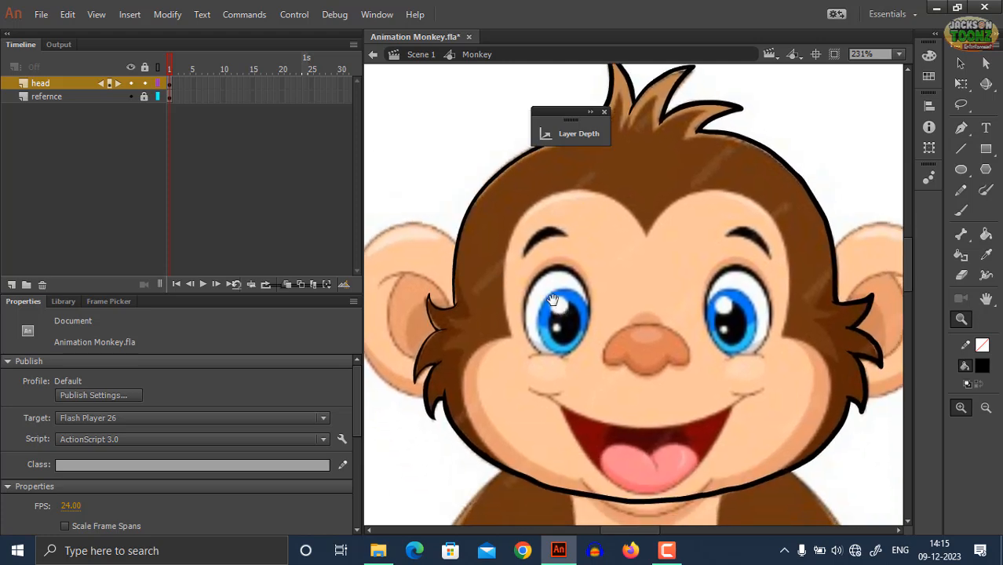
pyautogui.hotkey('ctrl', 's')
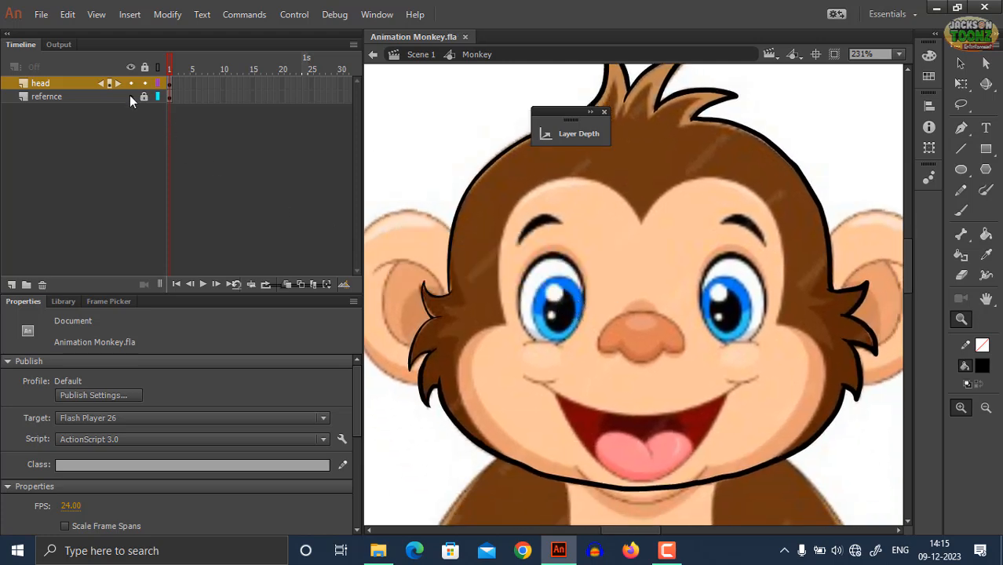
pyautogui.click(131, 97)
pyautogui.moveTo(607, 322); pyautogui.dragTo(607, 325)
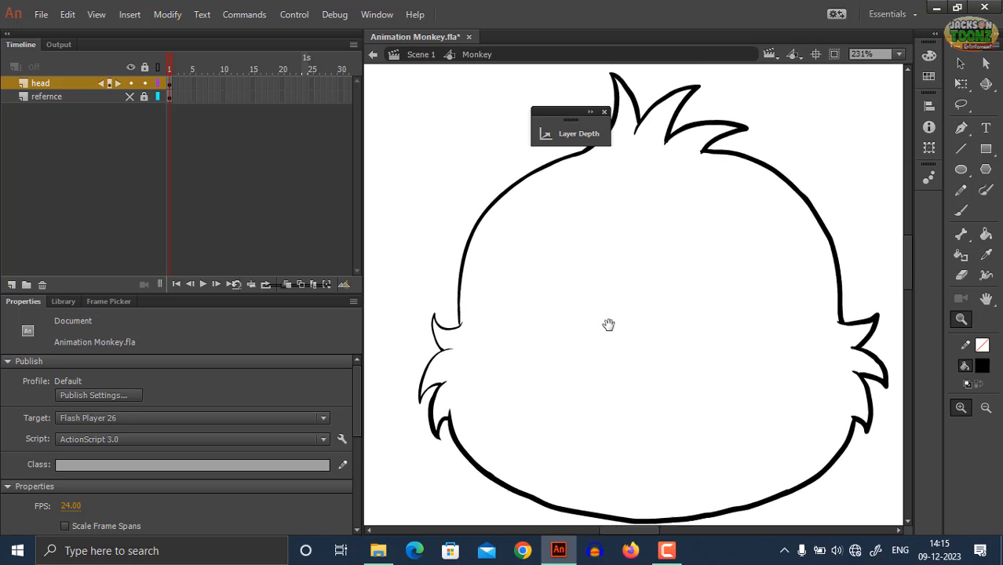
# Step: Thicken the left head outline above the upper fur tuft with brush pressure off, then blend its upper end with pressure on
pyautogui.press('b')
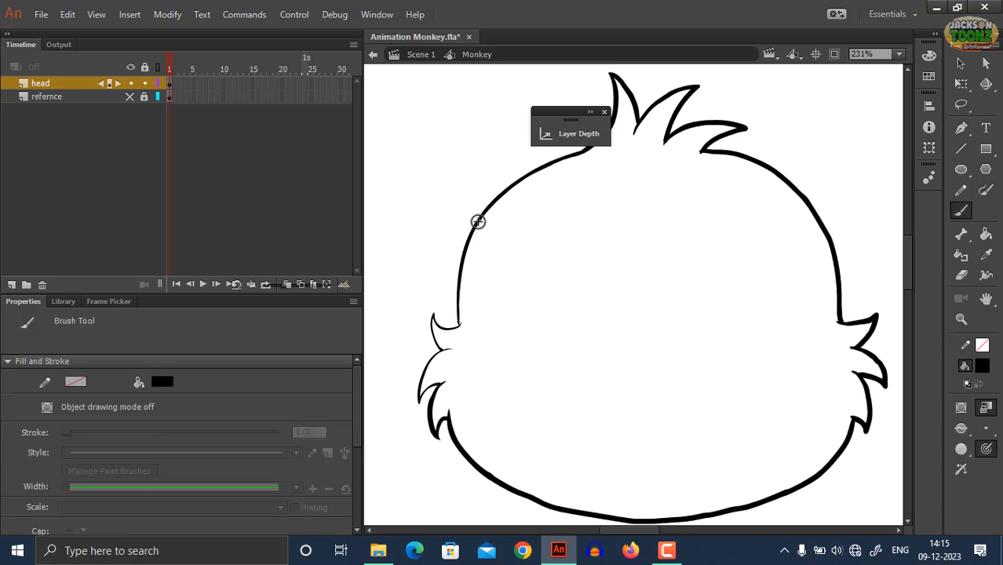
pyautogui.press('z')
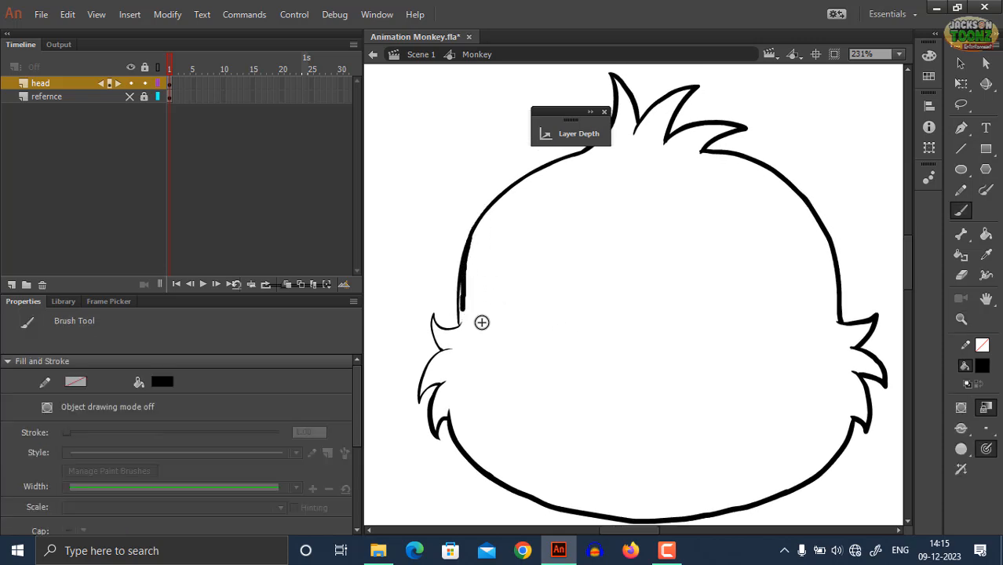
pyautogui.click(491, 277)
pyautogui.press('b')
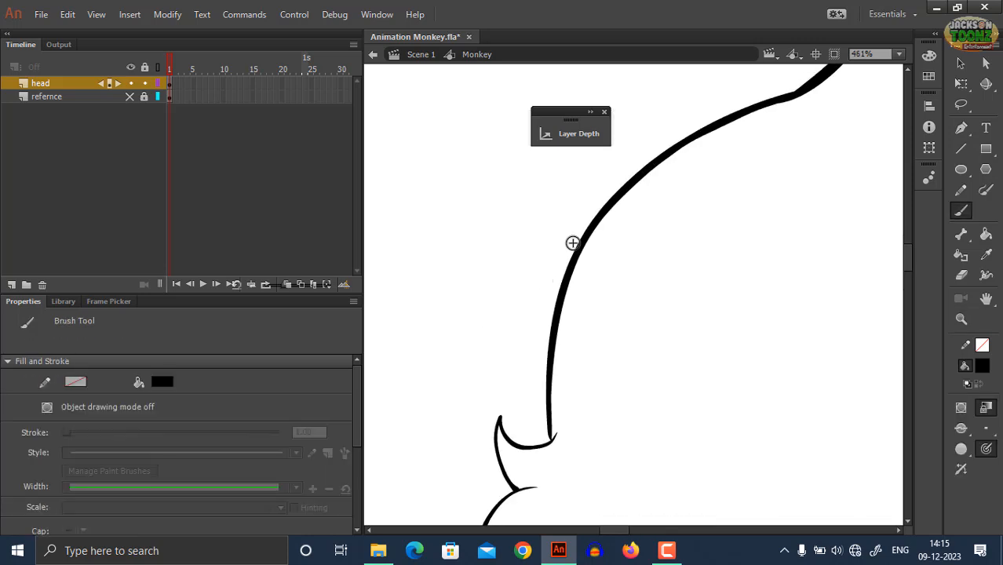
pyautogui.moveTo(660, 161); pyautogui.dragTo(617, 219)
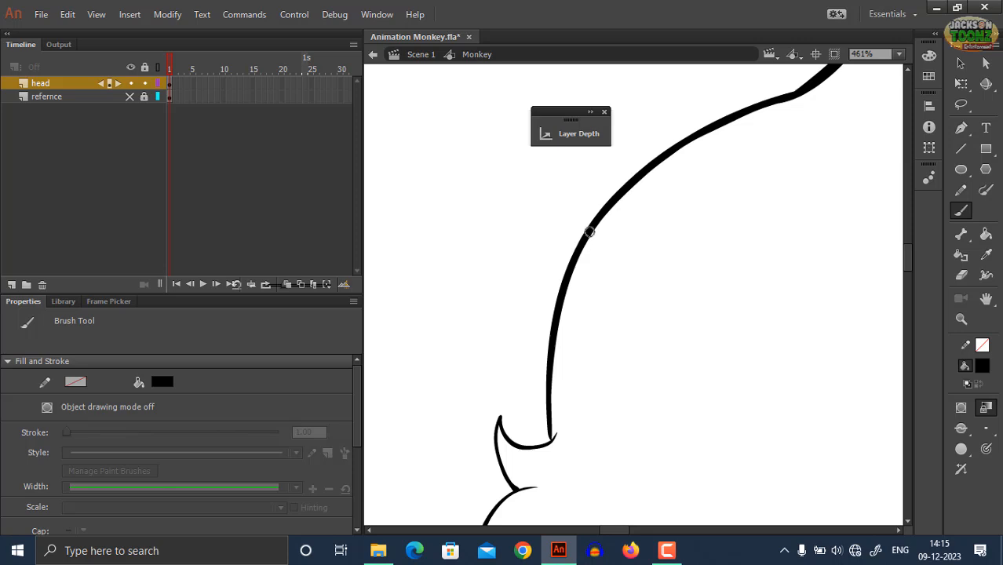
pyautogui.moveTo(562, 295); pyautogui.dragTo(550, 404)
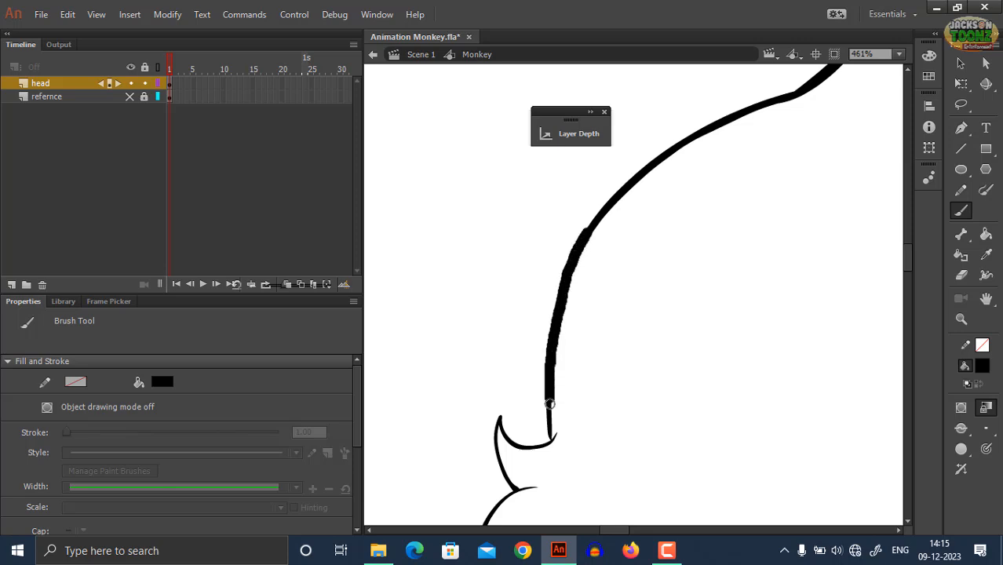
pyautogui.moveTo(552, 439); pyautogui.dragTo(552, 441)
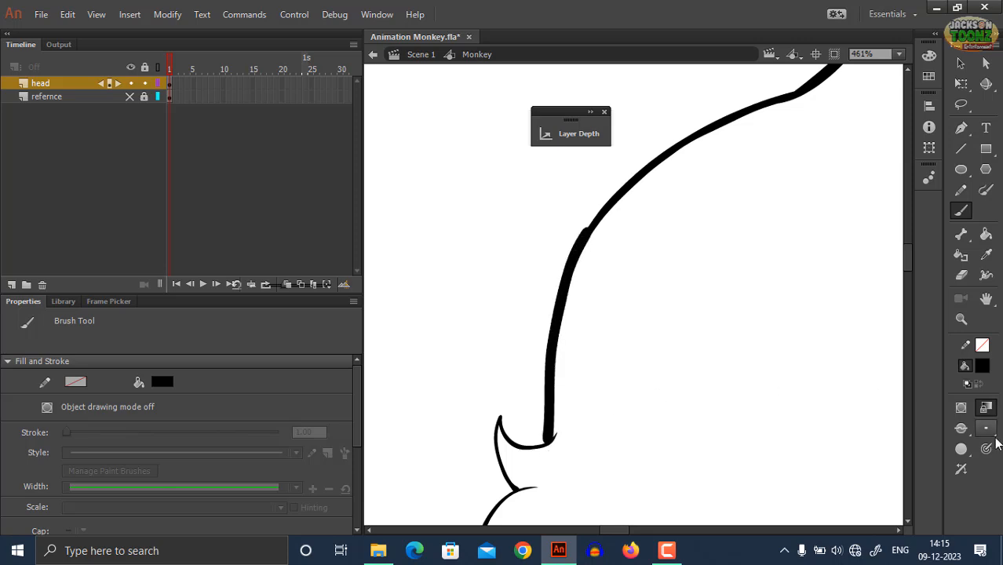
pyautogui.click(987, 449)
pyautogui.moveTo(591, 225); pyautogui.dragTo(581, 247)
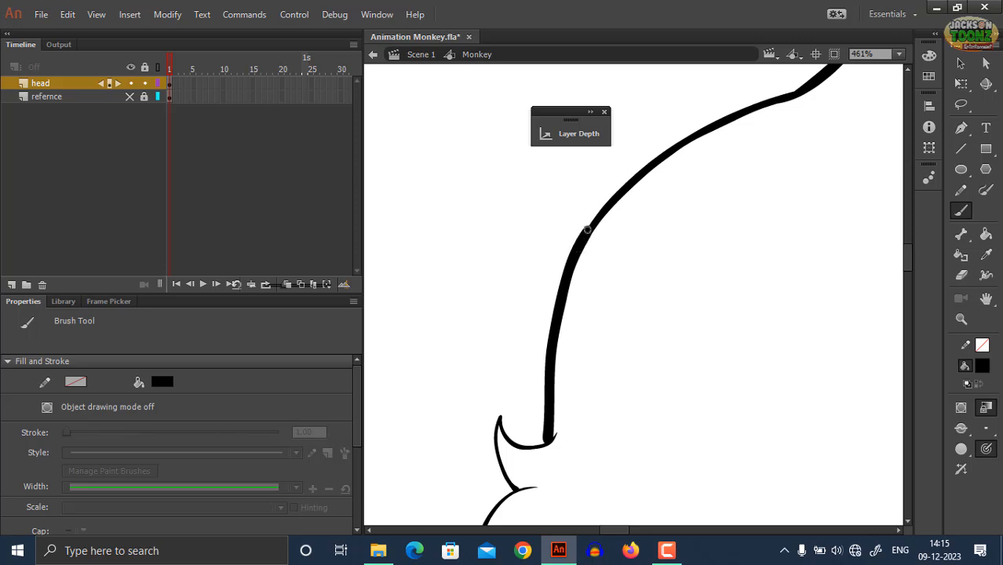
# Step: Thicken the upper edge of the top left fur tuft, from its tip to the side of the head
pyautogui.press('z')
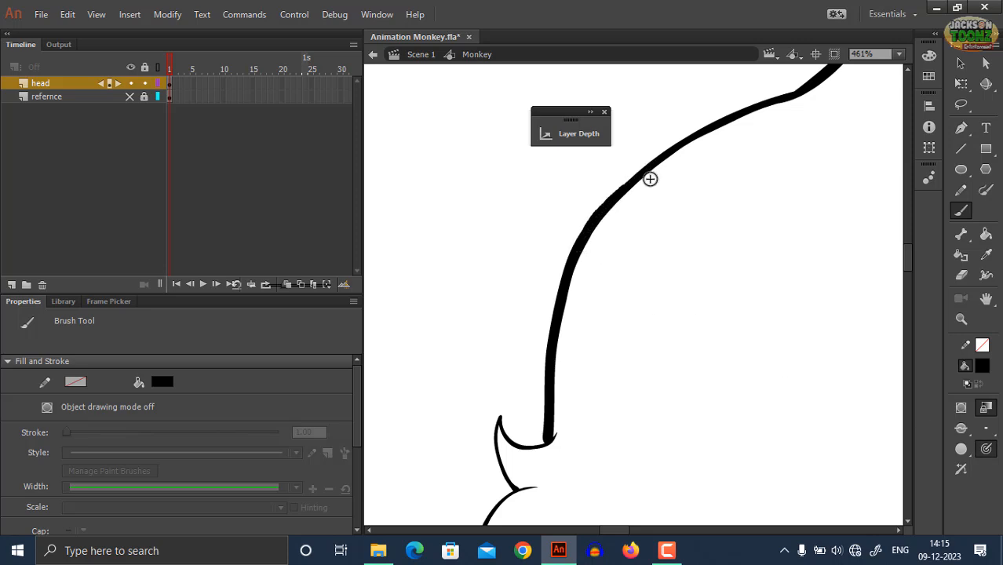
pyautogui.click(560, 391)
pyautogui.press('b')
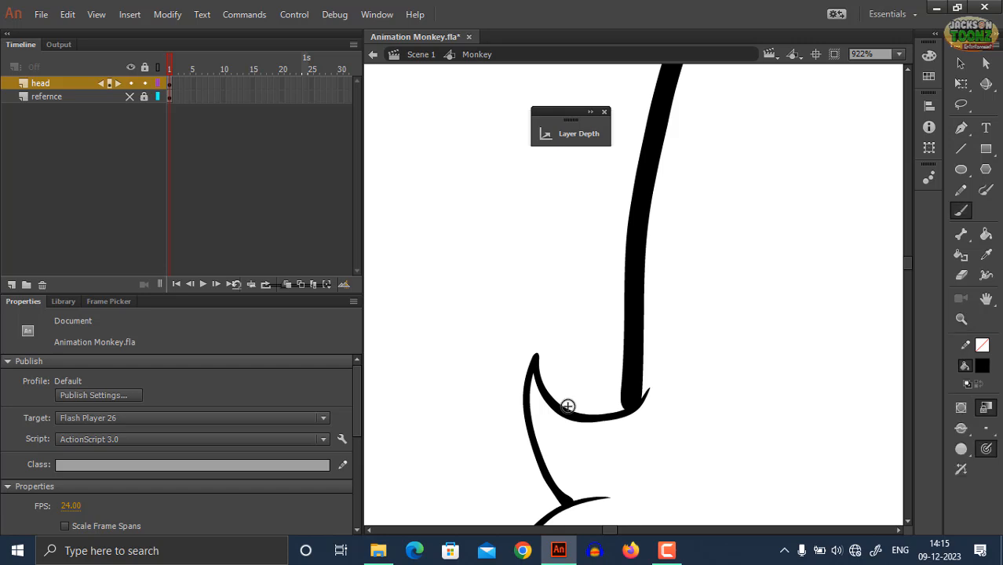
pyautogui.moveTo(538, 366)
pyautogui.mouseDown()
pyautogui.moveTo(550, 396)
pyautogui.moveTo(583, 418)
pyautogui.mouseUp()
pyautogui.hotkey('ctrl', 'z')
pyautogui.moveTo(538, 364)
pyautogui.mouseDown()
pyautogui.moveTo(547, 390)
pyautogui.moveTo(578, 412)
pyautogui.moveTo(637, 399)
pyautogui.mouseUp()
# Step: Thicken the thin outer edges of the upper and middle left fur tufts with the brush
pyautogui.press('z')
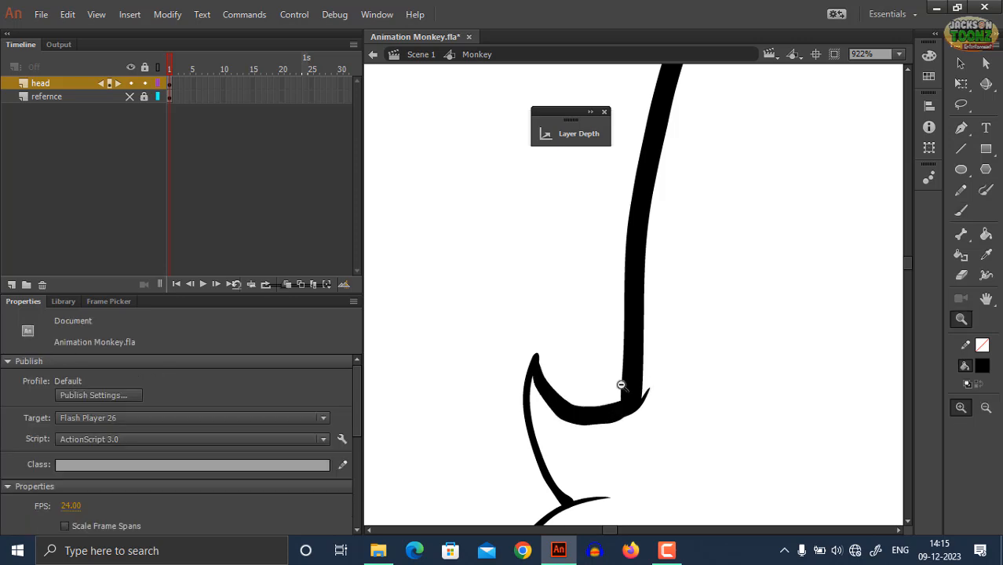
pyautogui.keyDown('alt'); pyautogui.click(621, 385); pyautogui.keyUp('alt')
pyautogui.keyDown('alt'); pyautogui.click(624, 360); pyautogui.keyUp('alt')
pyautogui.click(648, 297)
pyautogui.moveTo(696, 318); pyautogui.dragTo(576, 333)
pyautogui.keyDown('alt'); pyautogui.click(637, 324); pyautogui.keyUp('alt')
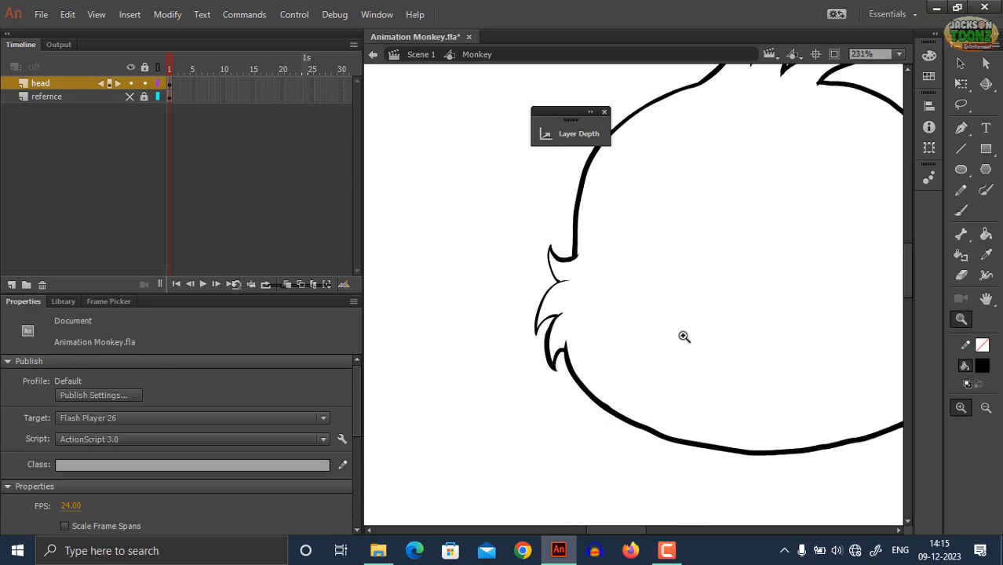
pyautogui.keyDown('alt'); pyautogui.click(709, 332); pyautogui.keyUp('alt')
pyautogui.moveTo(710, 344); pyautogui.dragTo(622, 342)
pyautogui.click(565, 299)
pyautogui.click(499, 271)
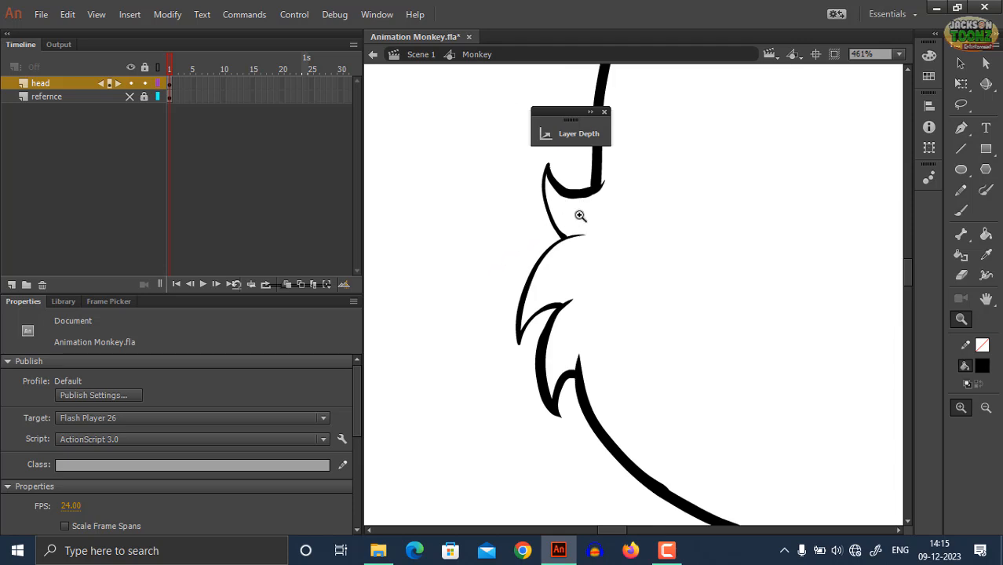
pyautogui.click(577, 214)
pyautogui.press('b')
pyautogui.moveTo(565, 229)
pyautogui.mouseDown()
pyautogui.moveTo(576, 311)
pyautogui.moveTo(599, 340)
pyautogui.moveTo(665, 267)
pyautogui.moveTo(631, 285)
pyautogui.moveTo(610, 316)
pyautogui.moveTo(566, 423)
pyautogui.mouseUp()
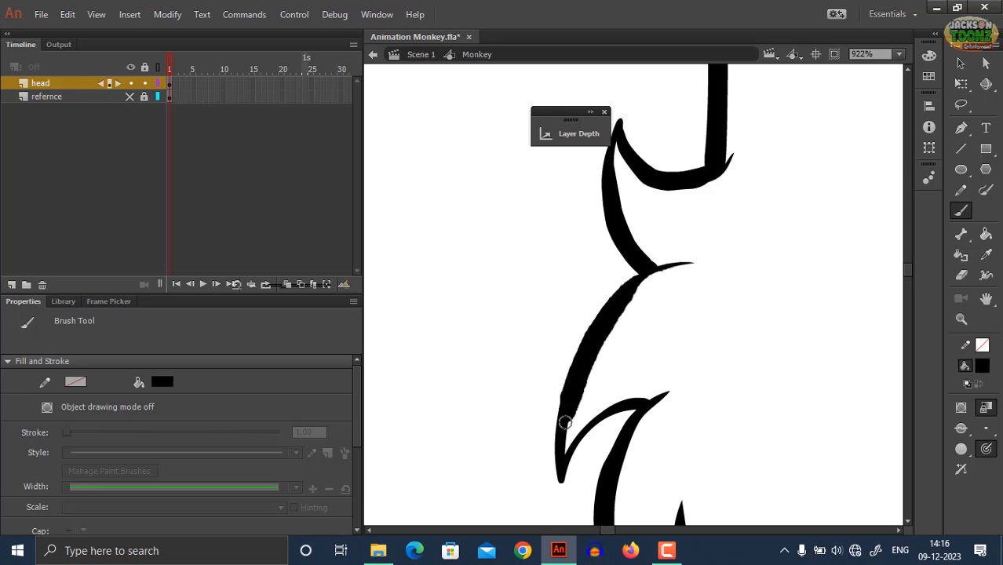
pyautogui.moveTo(562, 459); pyautogui.dragTo(562, 463)
# Step: Reshape the stray stroke ends at the inner corners between the right fur tufts into neat points
pyautogui.press('z')
pyautogui.keyDown('alt'); pyautogui.click(610, 355); pyautogui.keyUp('alt')
pyautogui.keyDown('alt'); pyautogui.click(640, 363); pyautogui.keyUp('alt')
pyautogui.moveTo(596, 345); pyautogui.dragTo(474, 389)
pyautogui.keyDown('alt'); pyautogui.click(585, 347); pyautogui.keyUp('alt')
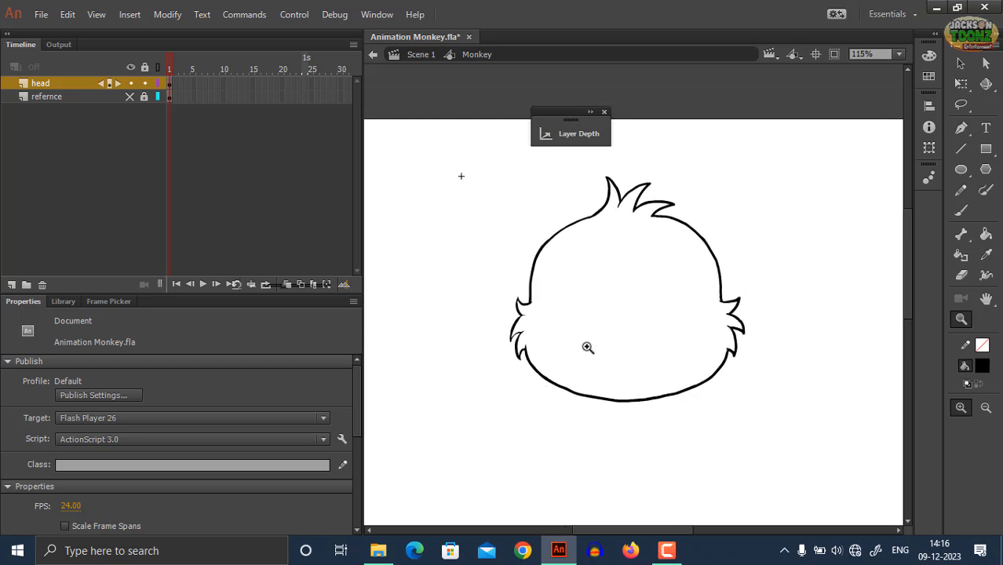
pyautogui.click(615, 283)
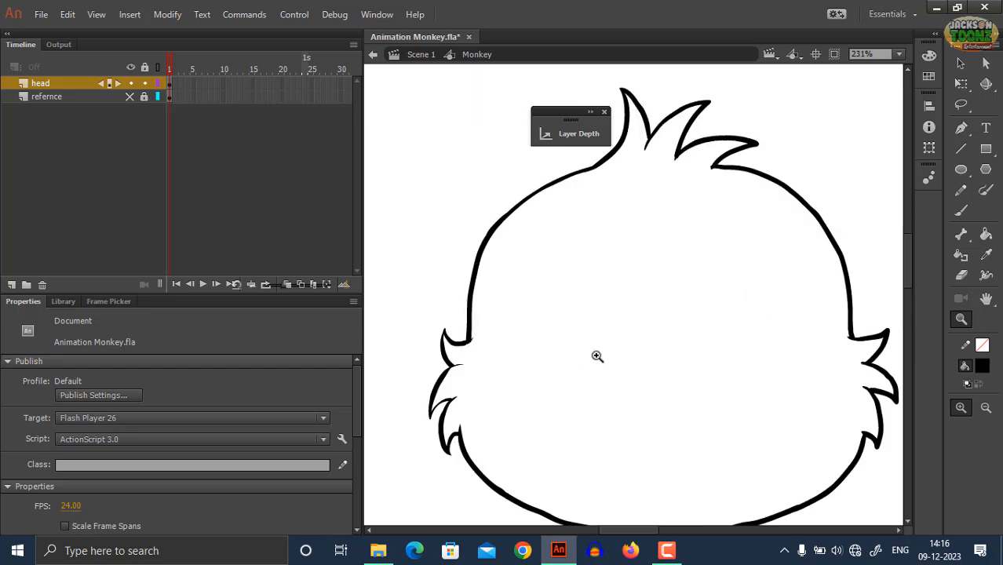
pyautogui.click(813, 426)
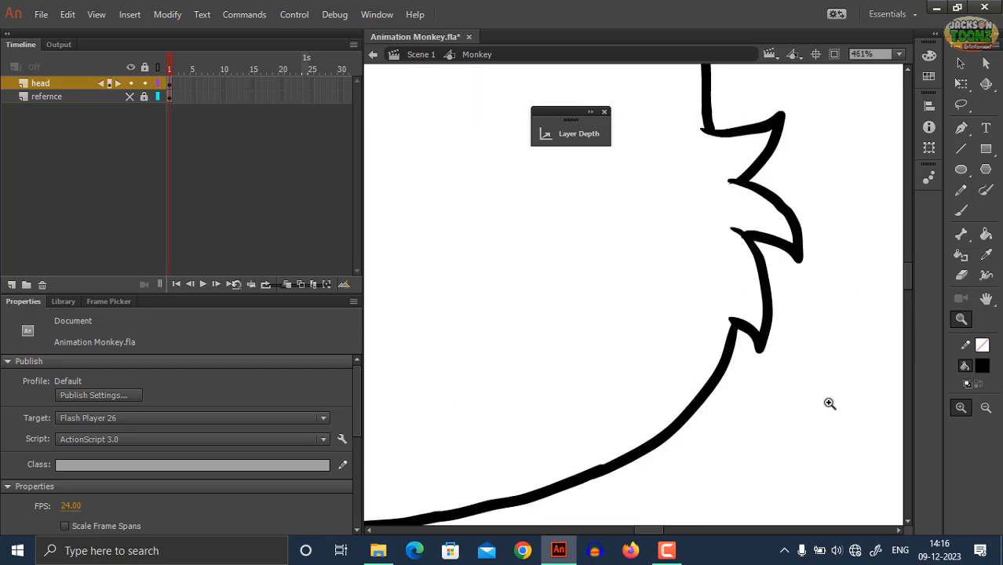
pyautogui.click(730, 247)
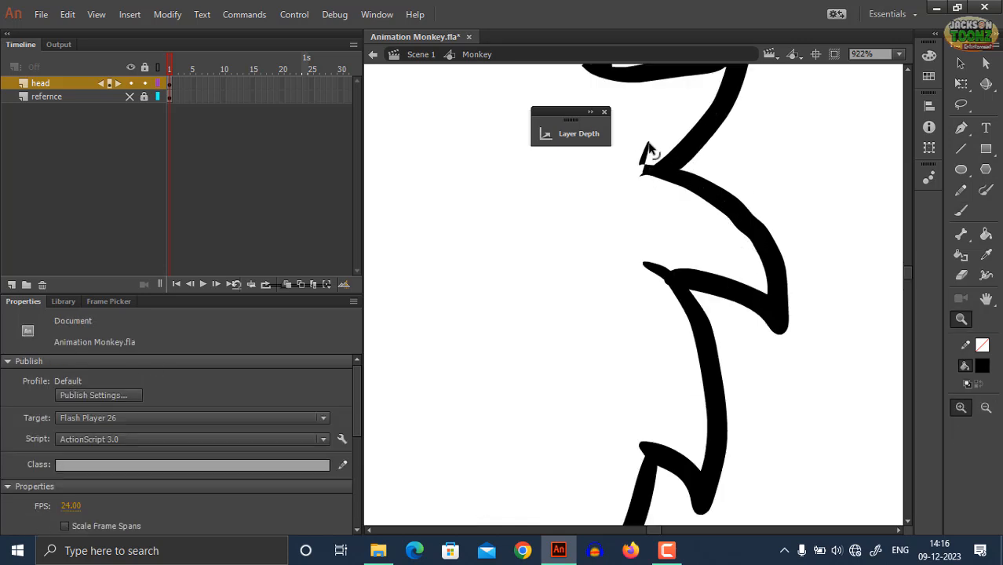
pyautogui.moveTo(645, 178)
pyautogui.mouseDown()
pyautogui.moveTo(629, 203)
pyautogui.moveTo(661, 208)
pyautogui.moveTo(650, 184)
pyautogui.mouseUp()
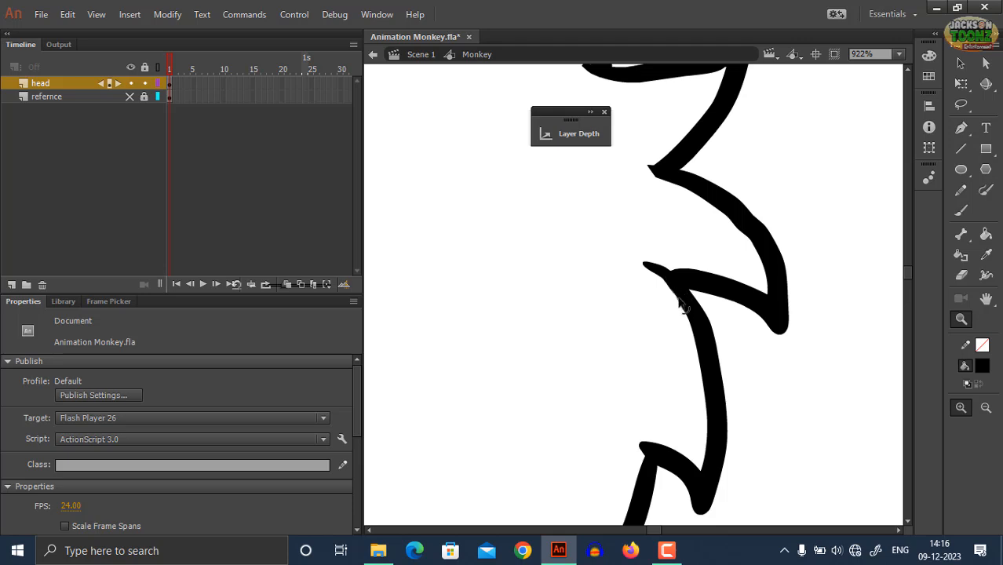
pyautogui.moveTo(644, 264); pyautogui.dragTo(634, 281)
pyautogui.scroll(-3, 657, 316)
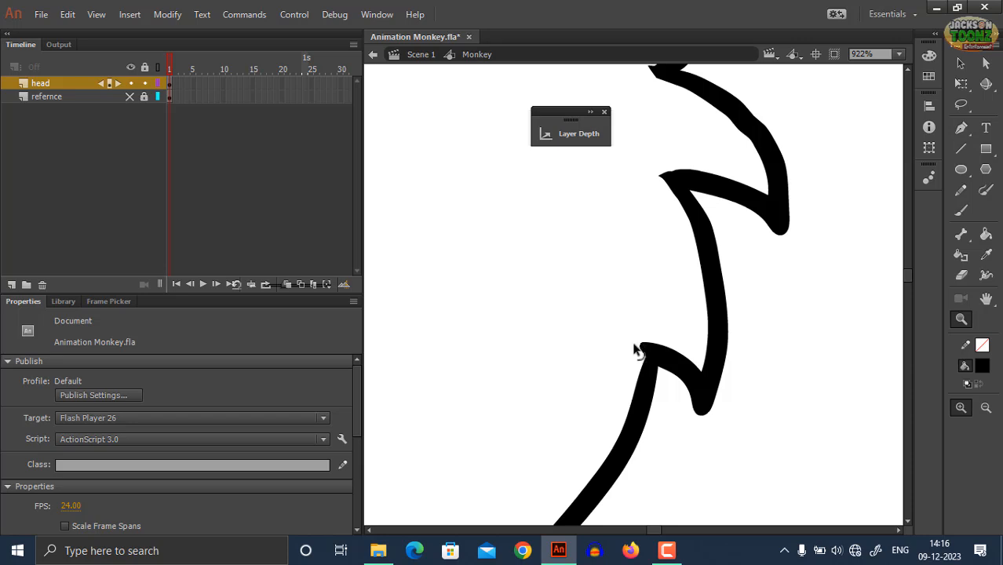
pyautogui.moveTo(637, 351); pyautogui.dragTo(630, 353)
# Step: Pull the rounded outer tips of the three right fur tufts outward into sharp points
pyautogui.moveTo(778, 237); pyautogui.dragTo(781, 259)
pyautogui.moveTo(736, 302); pyautogui.dragTo(745, 215)
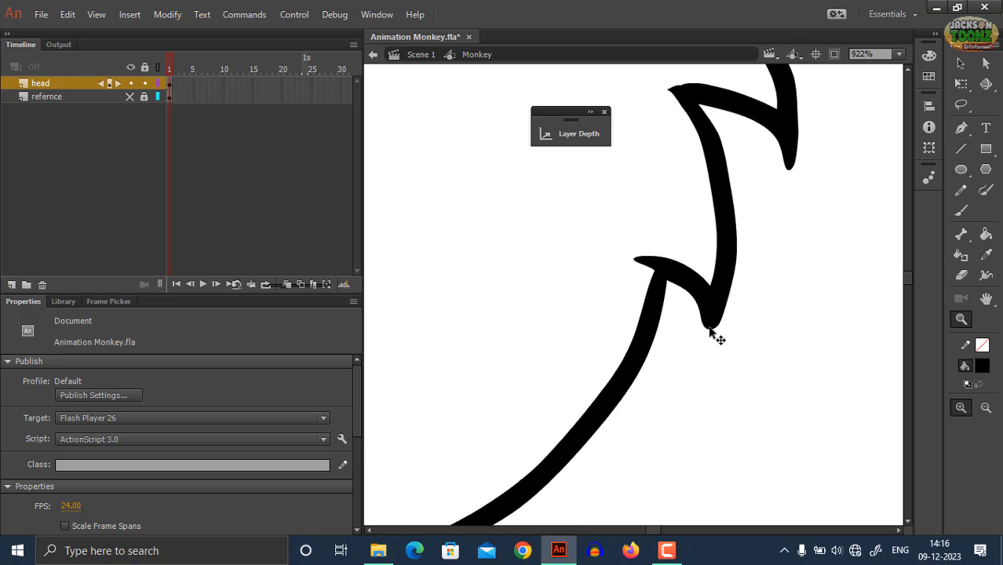
pyautogui.moveTo(712, 328); pyautogui.dragTo(709, 357)
pyautogui.scroll(5, 735, 303)
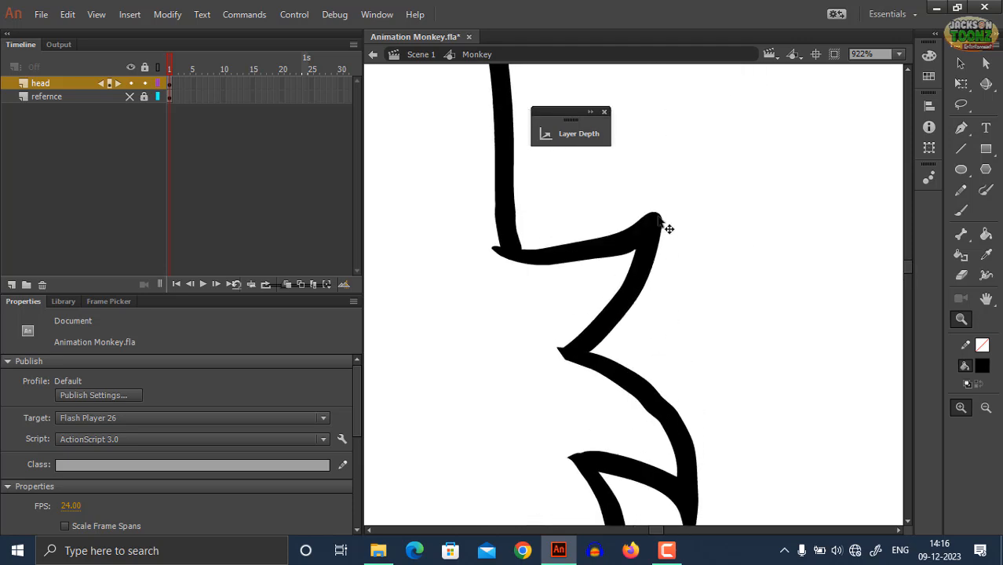
pyautogui.moveTo(660, 220); pyautogui.dragTo(659, 190)
# Step: Pull the outer tips of the middle and right hair tufts on top of the head into sharp points
pyautogui.keyDown('alt'); pyautogui.click(651, 280); pyautogui.keyUp('alt')
pyautogui.keyDown('alt'); pyautogui.click(651, 280); pyautogui.keyUp('alt')
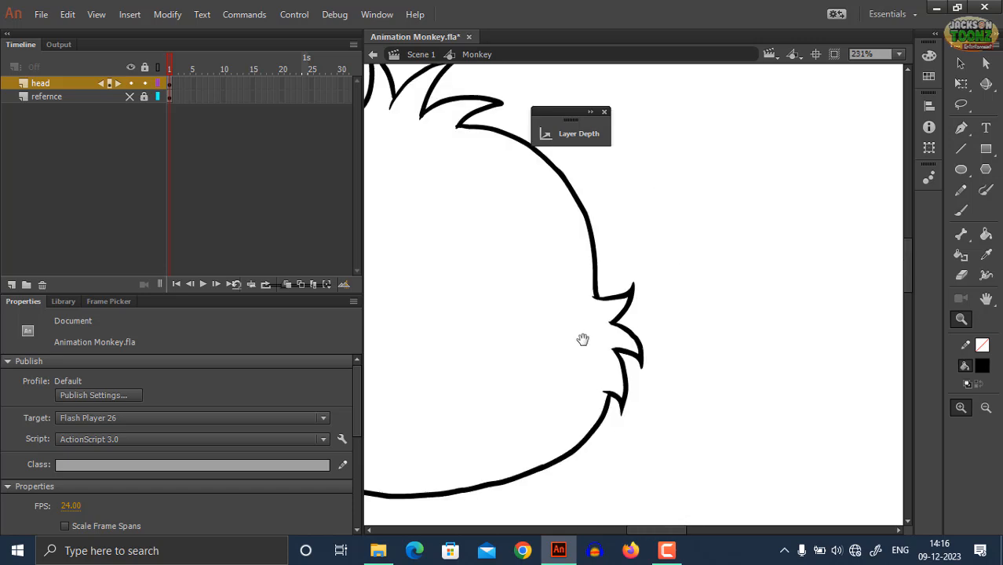
pyautogui.moveTo(584, 338); pyautogui.dragTo(715, 286)
pyautogui.keyDown('alt'); pyautogui.click(643, 305); pyautogui.keyUp('alt')
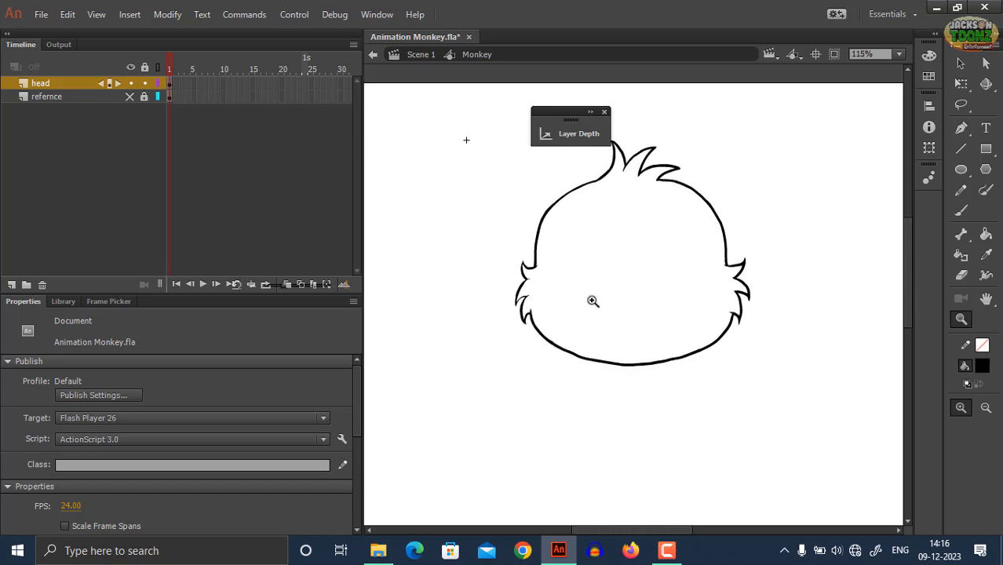
pyautogui.click(612, 196)
pyautogui.click(648, 230)
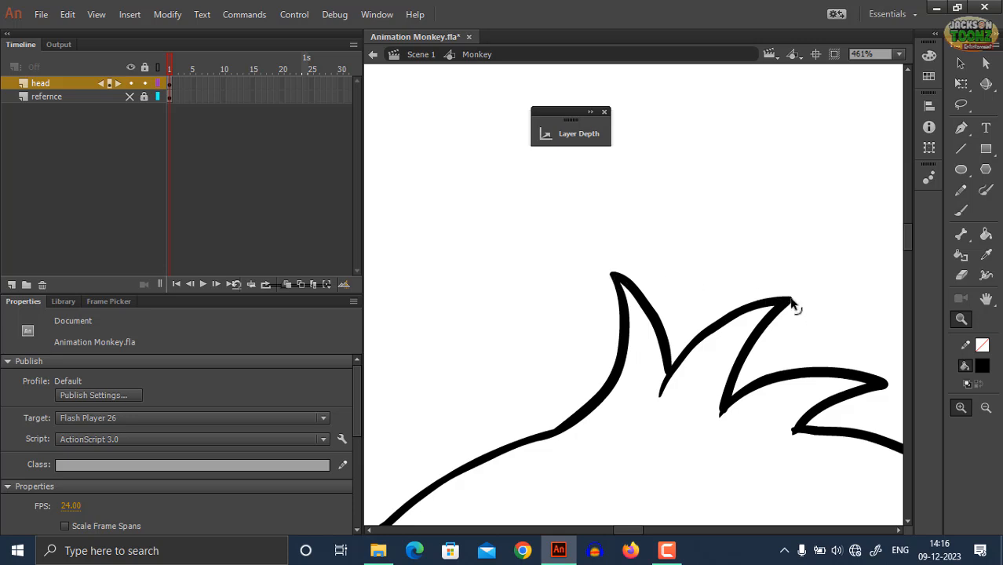
pyautogui.moveTo(793, 306); pyautogui.dragTo(625, 263)
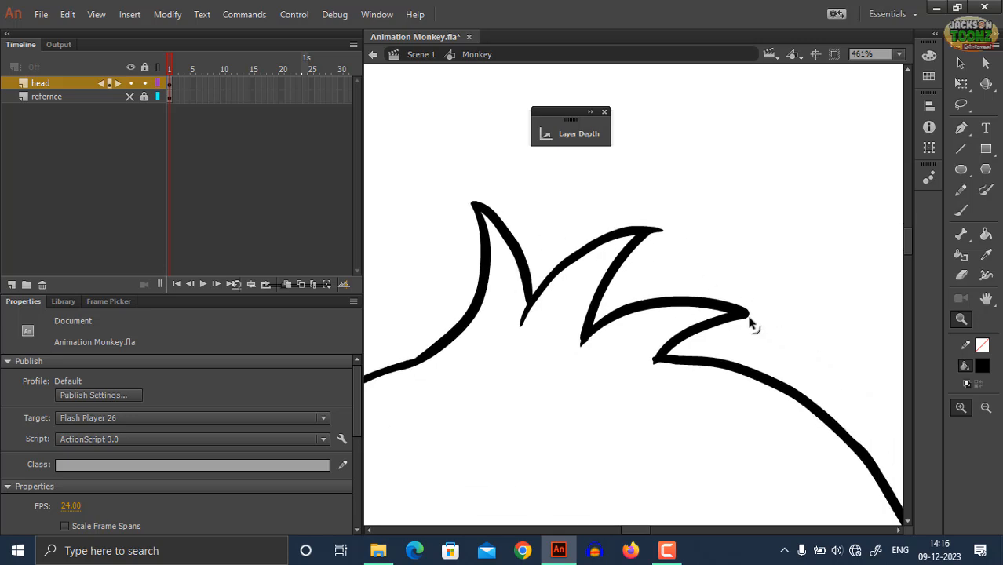
pyautogui.moveTo(750, 322); pyautogui.dragTo(756, 328)
# Step: Reshape the stray stroke ends at the inner corners between the top hair tufts, undoing the last unwanted change
pyautogui.keyDown('alt'); pyautogui.click(685, 331); pyautogui.keyUp('alt')
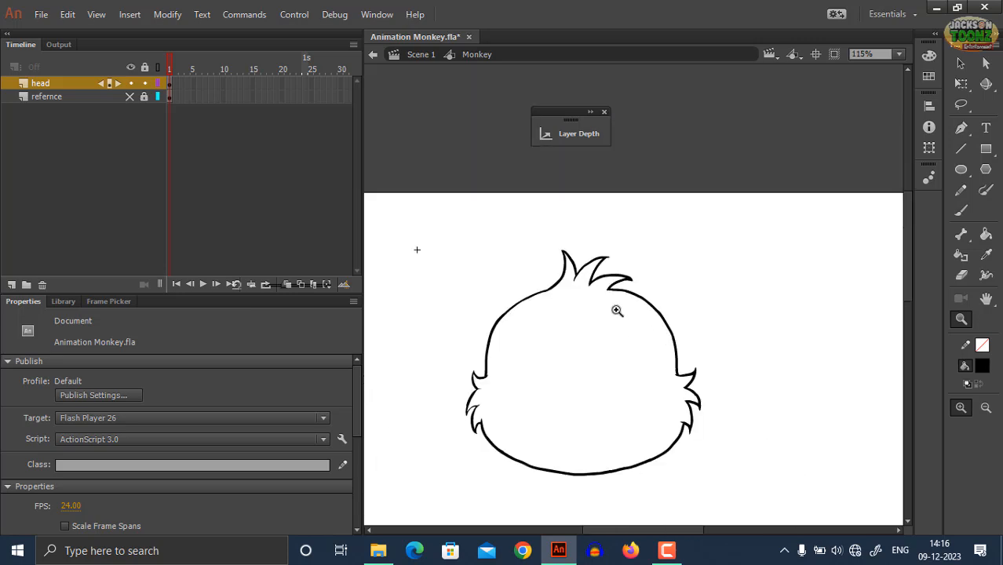
pyautogui.click(617, 310)
pyautogui.click(654, 245)
pyautogui.moveTo(678, 286); pyautogui.dragTo(679, 301)
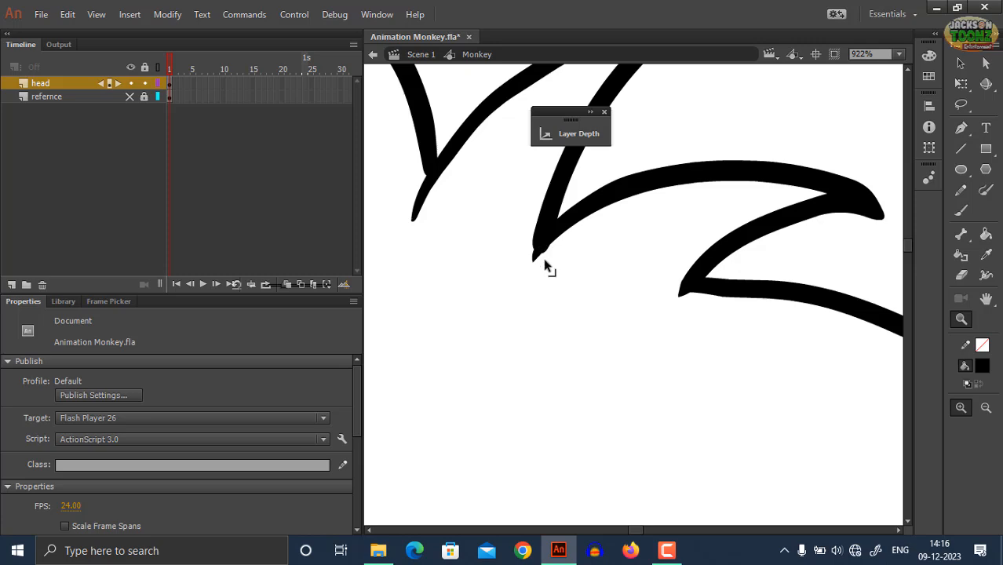
pyautogui.moveTo(543, 256); pyautogui.dragTo(579, 271)
pyautogui.hotkey('ctrl', 'z')
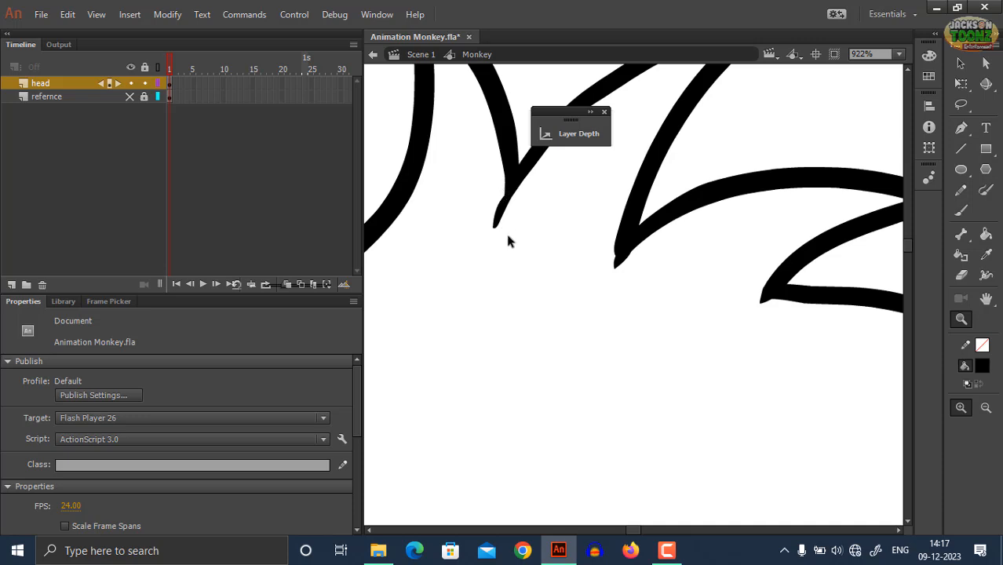
# Step: Bring the whole head outline into view and save the document
pyautogui.keyDown('alt'); pyautogui.click(544, 249); pyautogui.keyUp('alt')
pyautogui.keyDown('alt'); pyautogui.click(573, 275); pyautogui.keyUp('alt')
pyautogui.moveTo(587, 304); pyautogui.dragTo(554, 204)
pyautogui.keyDown('alt'); pyautogui.click(575, 274); pyautogui.keyUp('alt')
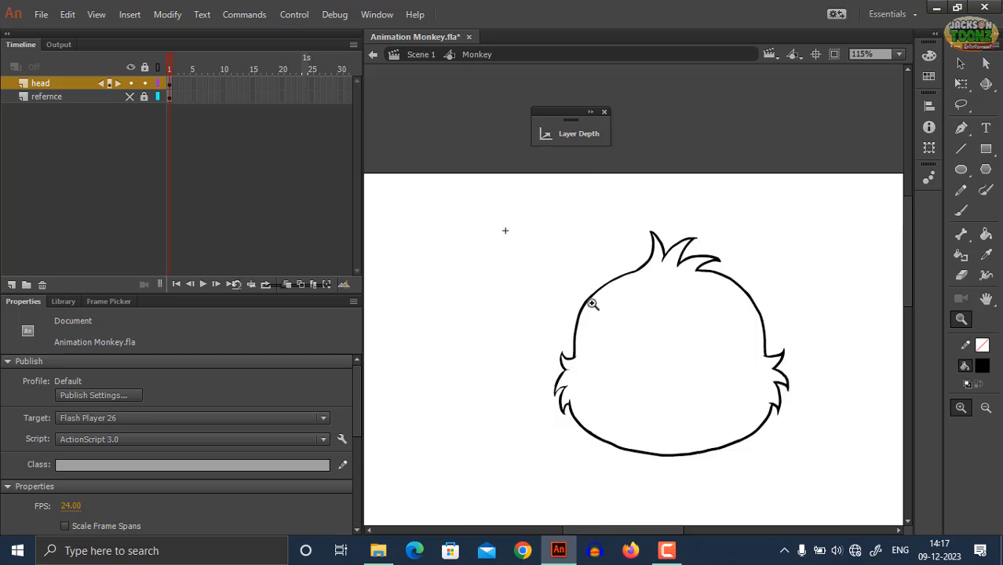
pyautogui.moveTo(593, 305); pyautogui.dragTo(548, 263)
pyautogui.hotkey('ctrl', 's')
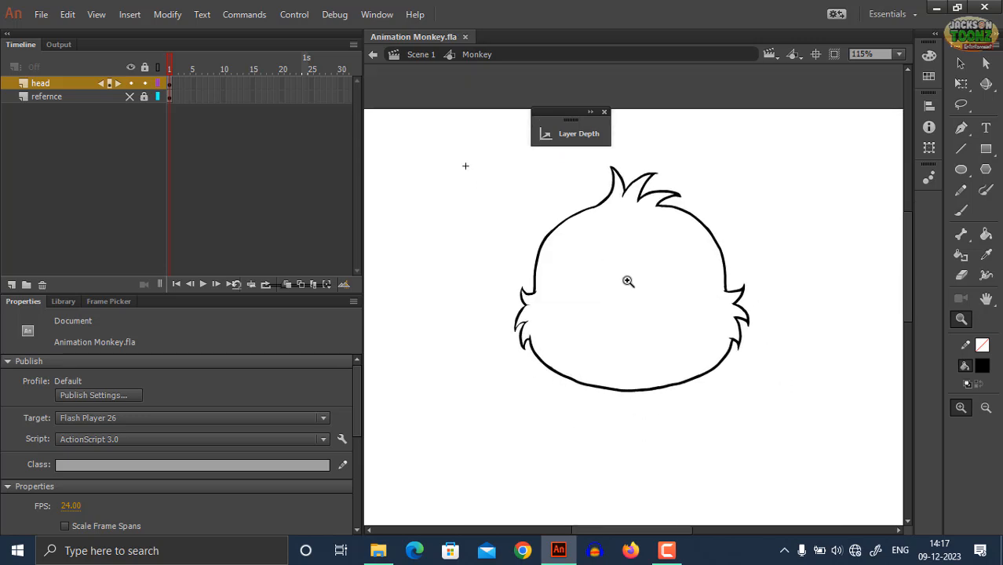
# Step: Compare the head outline with the monkey picture by toggling the reference layer's visibility
pyautogui.click(628, 281)
pyautogui.click(130, 97)
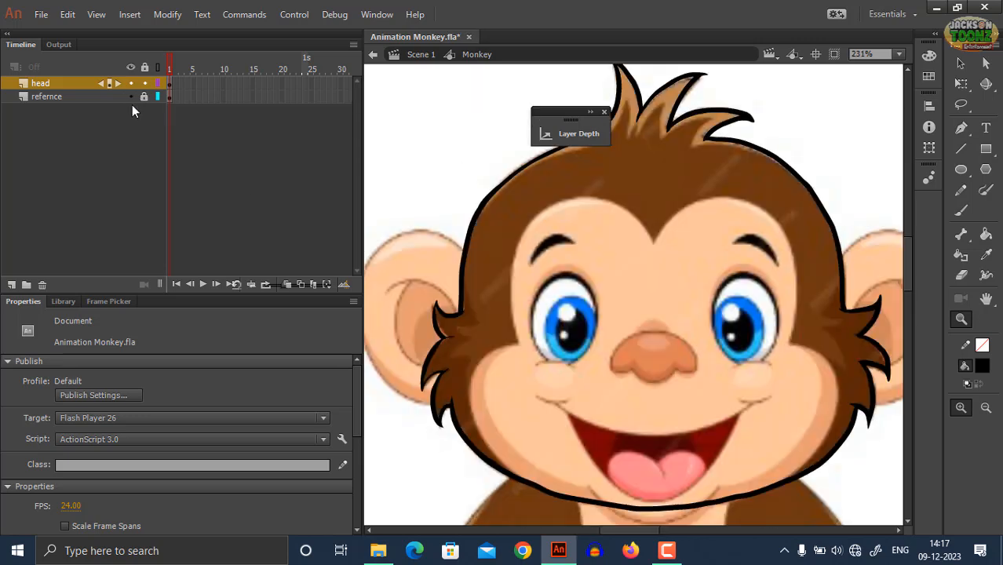
pyautogui.click(130, 97)
pyautogui.click(68, 85)
pyautogui.keyDown('alt'); pyautogui.click(576, 302); pyautogui.keyUp('alt')
pyautogui.moveTo(584, 337); pyautogui.dragTo(563, 329)
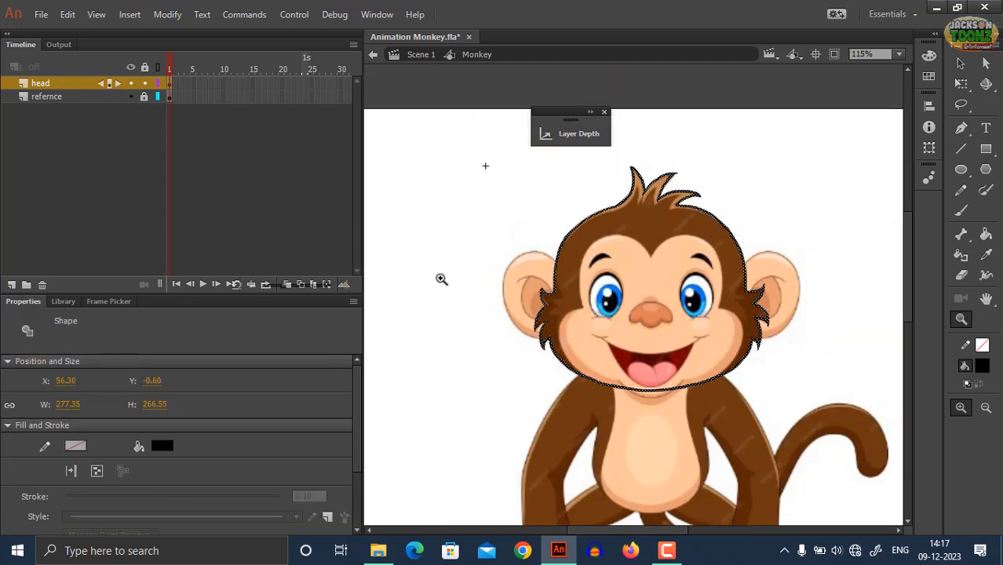
# Step: Hide the reference layer and convert the head outline into a graphic symbol named "Monkey head"
pyautogui.click(131, 97)
pyautogui.click(77, 84)
pyautogui.press('F8')
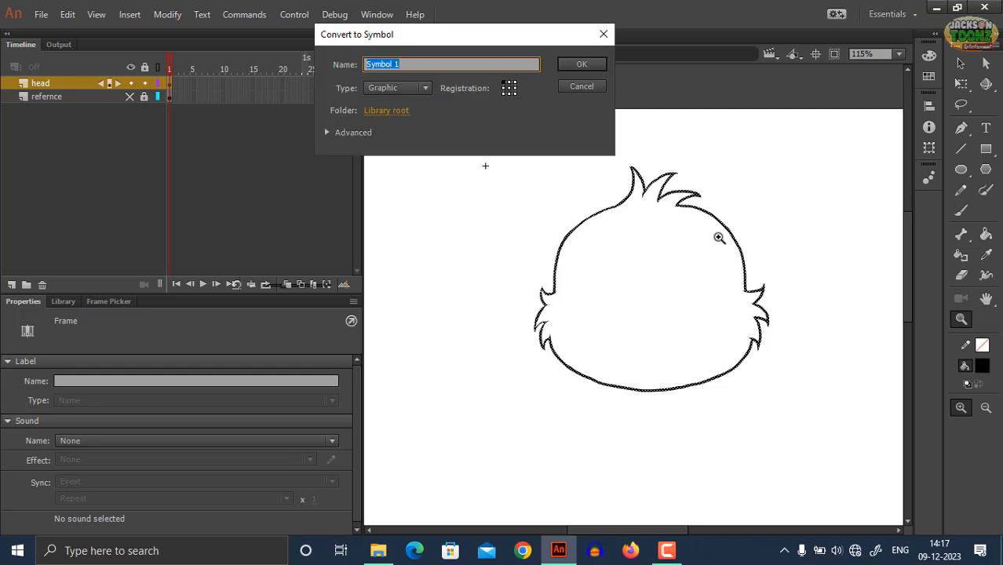
pyautogui.write('Monkey head')
pyautogui.press('Return')
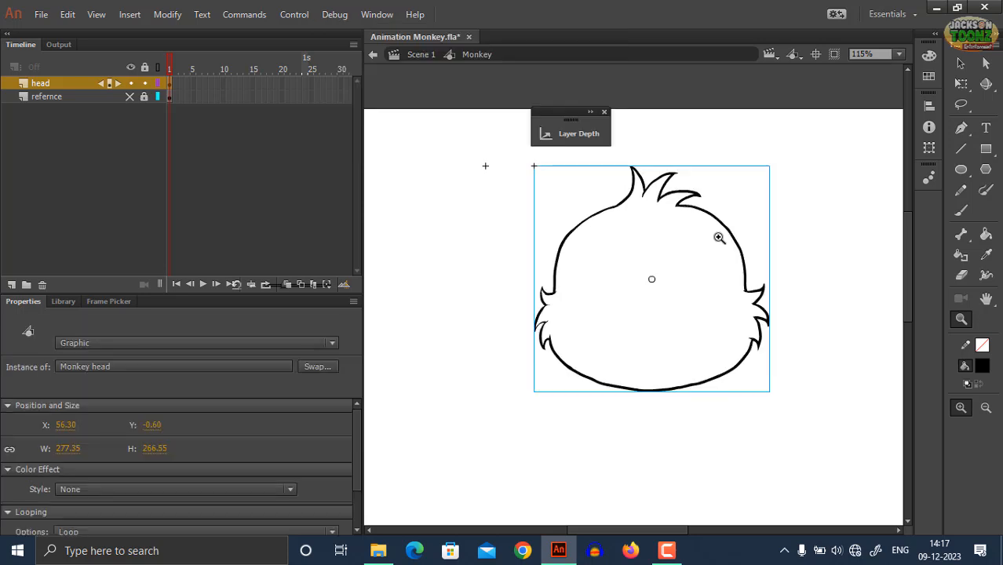
# Step: Show the reference layer, open the Monkey head symbol for editing in place, and move the Layer Depth panel off the face
pyautogui.click(131, 97)
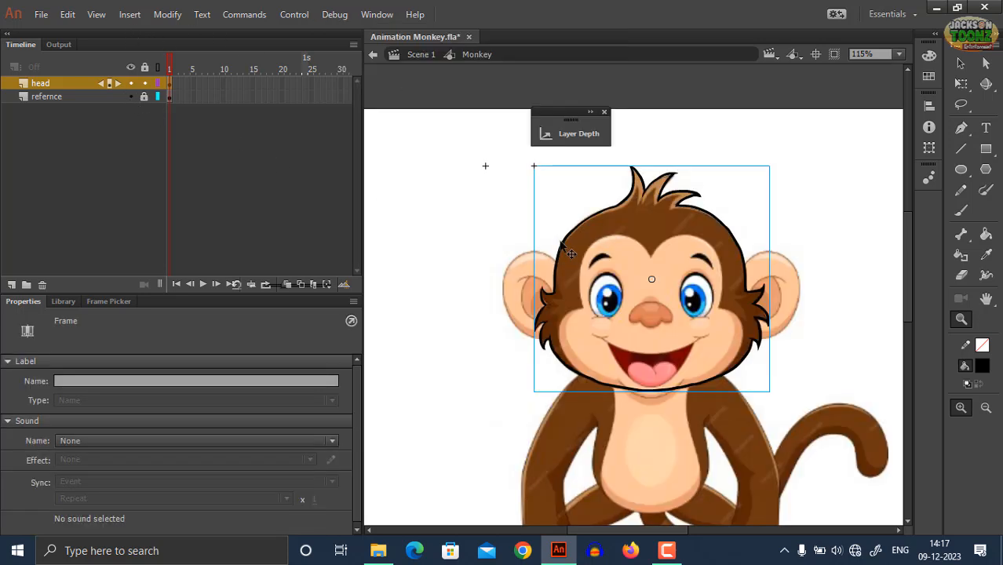
pyautogui.doubleClick(570, 252)
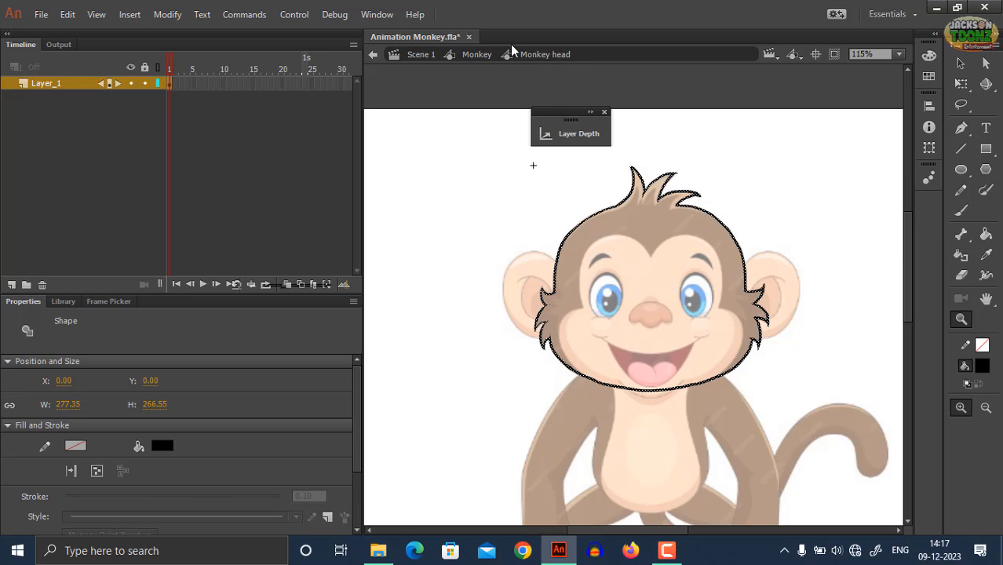
pyautogui.click(640, 274)
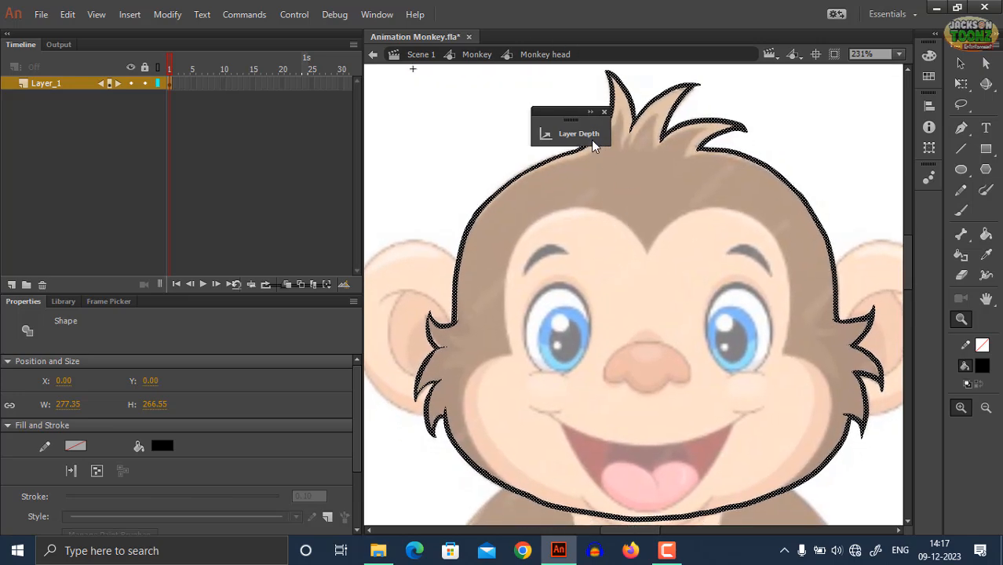
pyautogui.moveTo(587, 115); pyautogui.dragTo(374, 74)
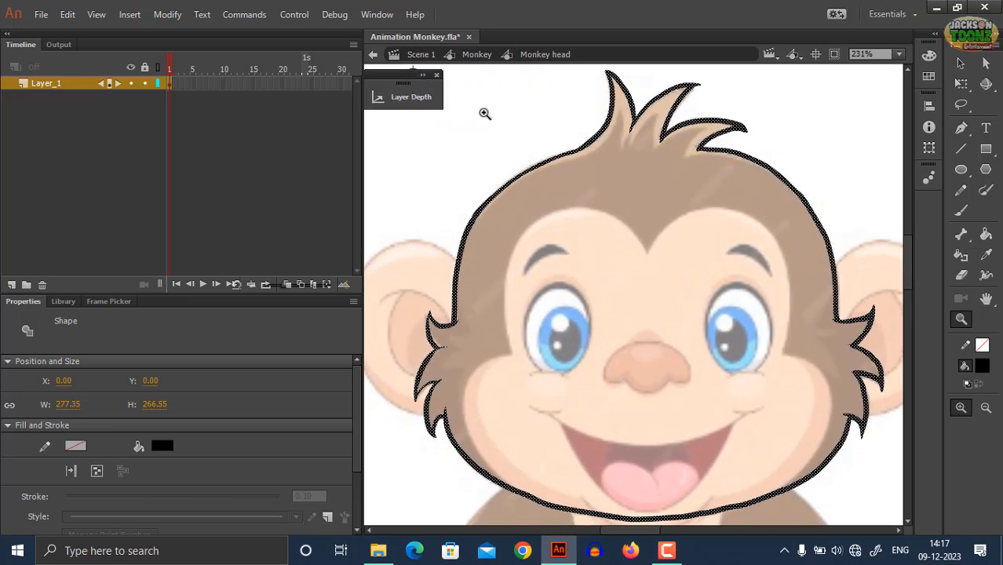
pyautogui.scroll(-2, 642, 288)
# Step: Rename the head outline's layer to "facebase" and save the document
pyautogui.click(48, 84)
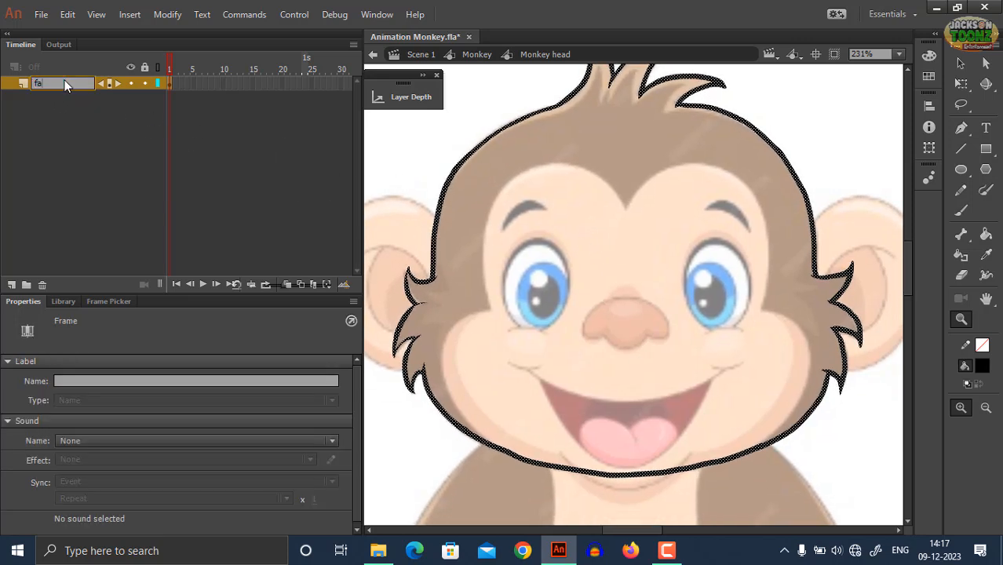
pyautogui.write('facebase')
pyautogui.press('Return')
pyautogui.hotkey('ctrl', 's')
# Step: Add a new layer above facebase and name it "nose"
pyautogui.click(12, 284)
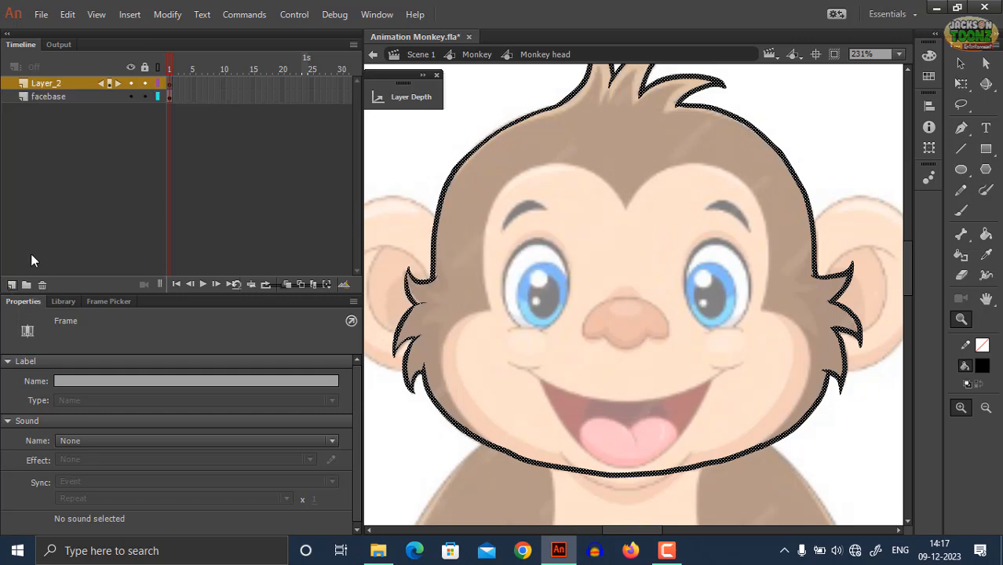
pyautogui.doubleClick(54, 84)
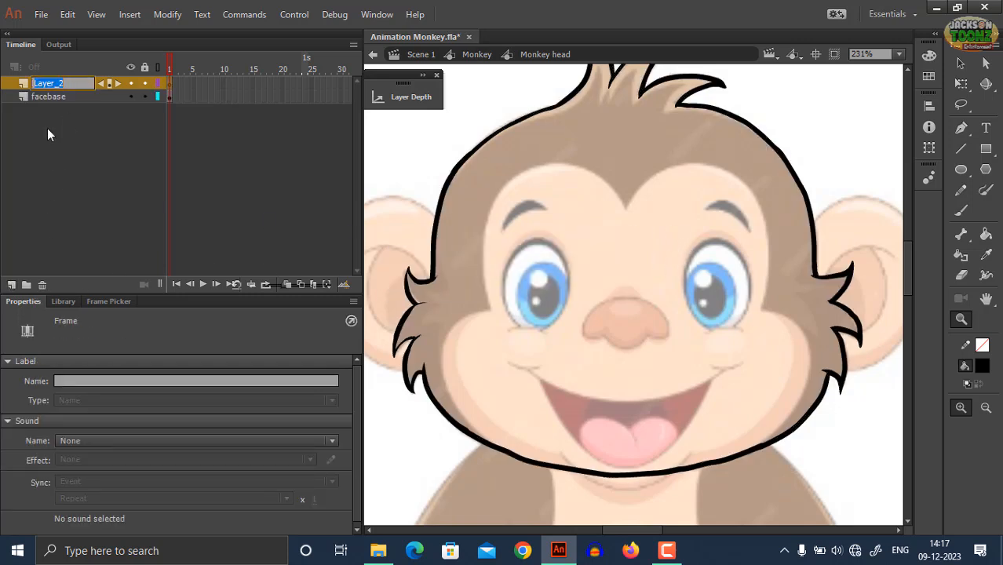
pyautogui.write('nose')
pyautogui.press('Return')
# Step: Test a brush stroke on the nose's upper left edge, undo it, and set the brush size to 2
pyautogui.click(628, 321)
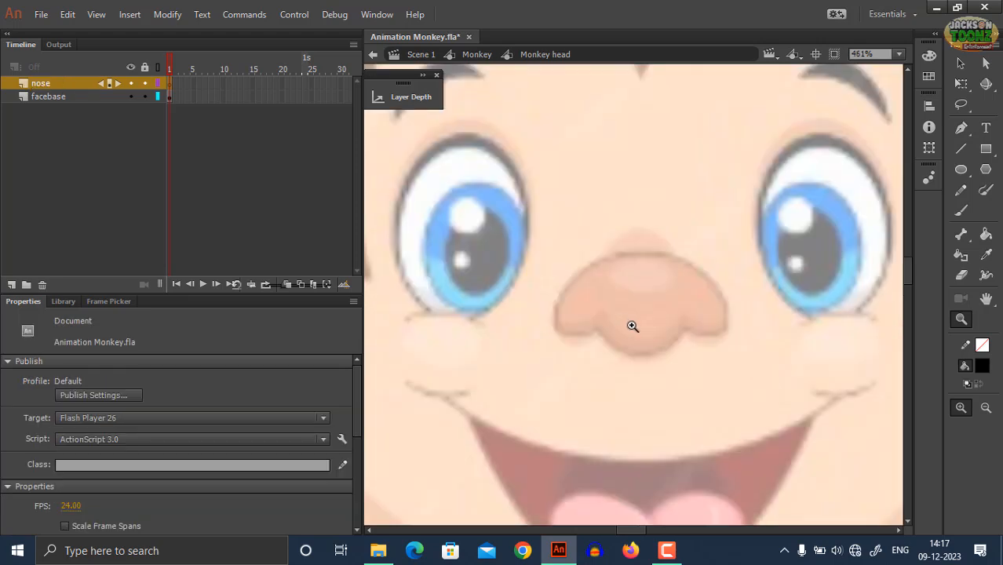
pyautogui.click(636, 306)
pyautogui.press('b')
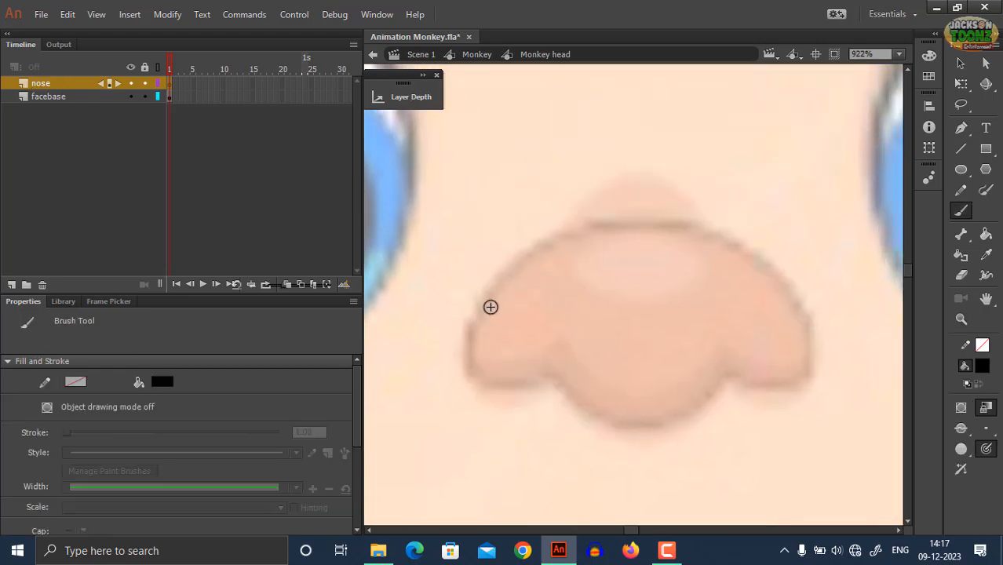
pyautogui.moveTo(640, 221)
pyautogui.mouseDown()
pyautogui.moveTo(534, 250)
pyautogui.moveTo(484, 324)
pyautogui.mouseUp()
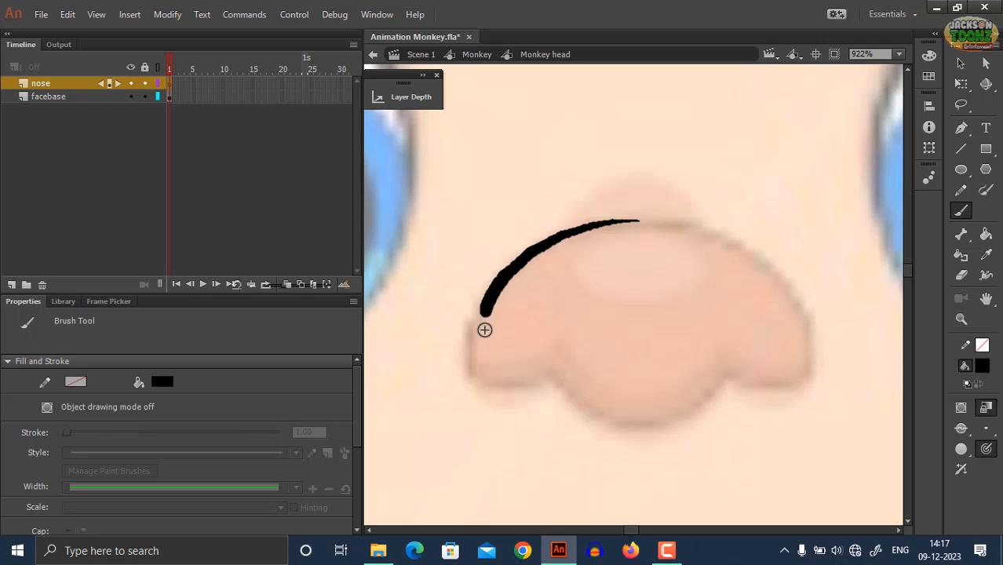
pyautogui.hotkey('ctrl', 'z')
pyautogui.moveTo(357, 427)
pyautogui.mouseDown()
pyautogui.moveTo(361, 459)
pyautogui.moveTo(331, 503)
pyautogui.mouseUp()
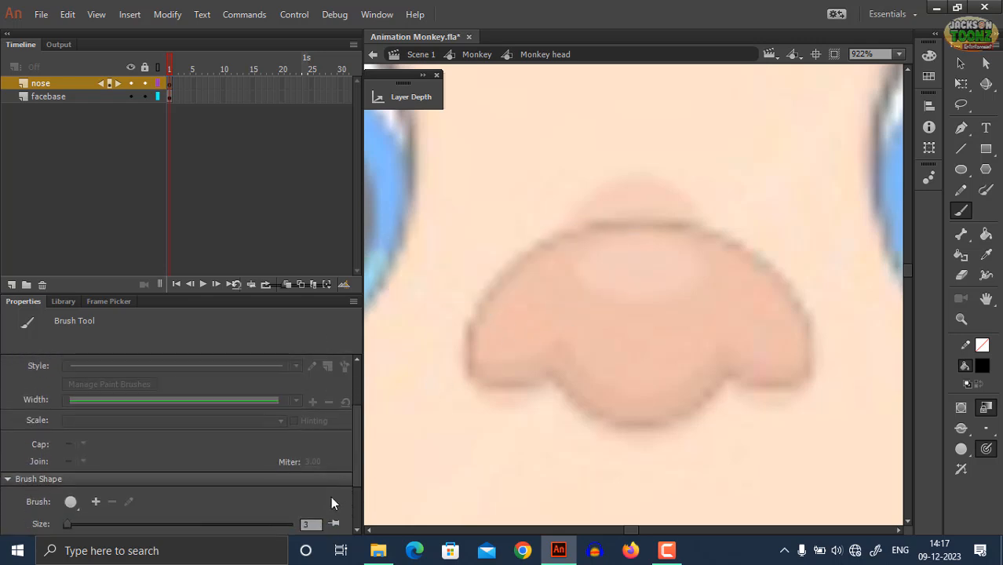
pyautogui.click(299, 524)
pyautogui.write('23')
pyautogui.press('Return')
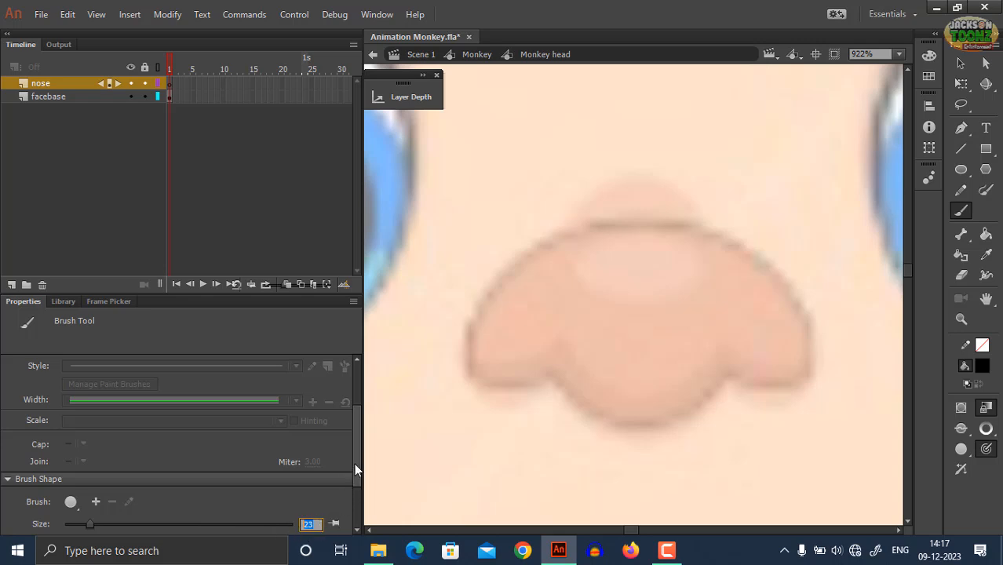
pyautogui.scroll(-3, 319, 472)
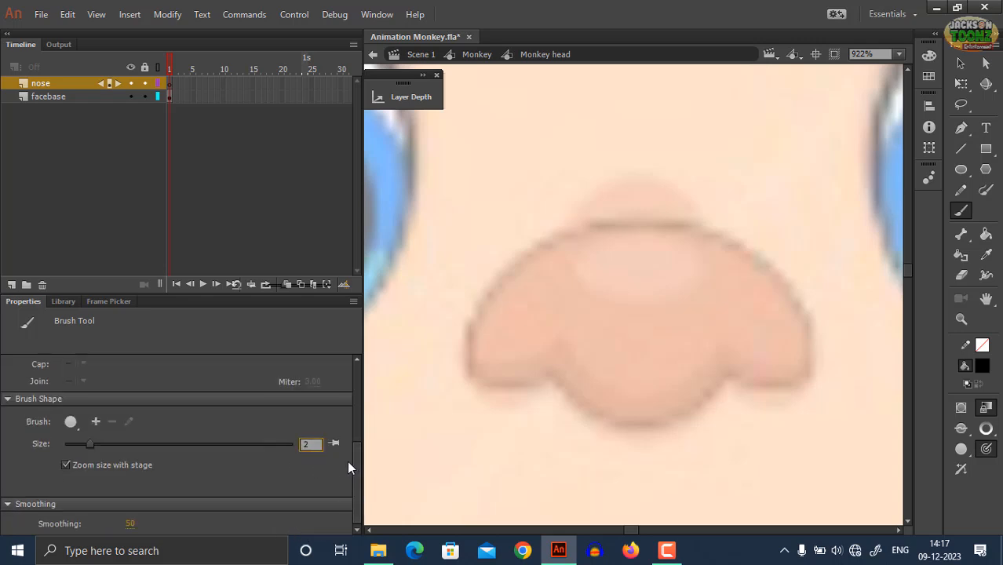
pyautogui.scroll(3, 355, 377)
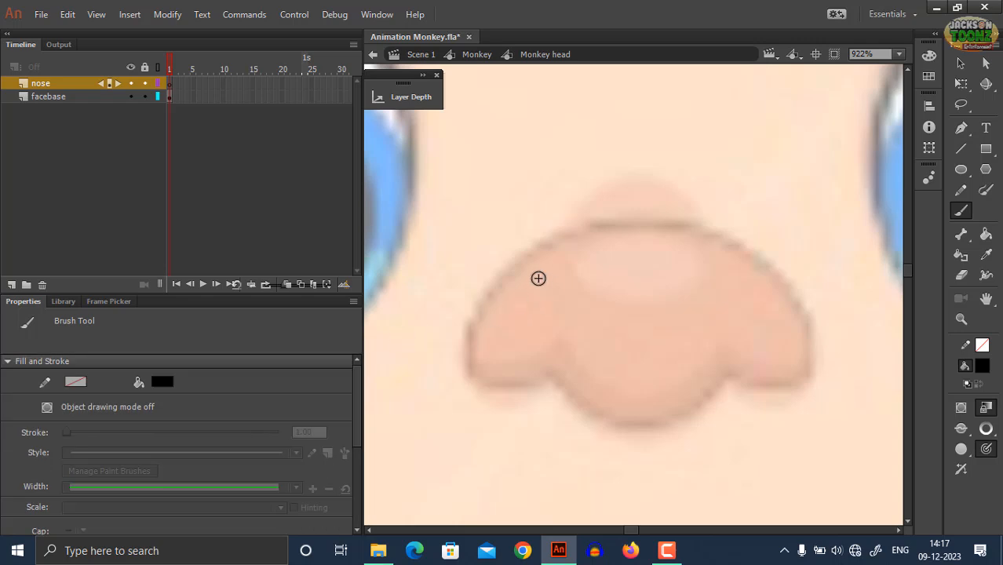
# Step: Trace the nose outline with the brush from its top centre down around the left nostril, redoing the first stroke
pyautogui.moveTo(643, 220)
pyautogui.mouseDown()
pyautogui.moveTo(578, 223)
pyautogui.moveTo(533, 245)
pyautogui.moveTo(502, 282)
pyautogui.moveTo(475, 361)
pyautogui.moveTo(507, 392)
pyautogui.mouseUp()
pyautogui.hotkey('ctrl', 'z')
pyautogui.moveTo(655, 219)
pyautogui.mouseDown()
pyautogui.moveTo(517, 254)
pyautogui.moveTo(476, 333)
pyautogui.moveTo(501, 382)
pyautogui.moveTo(553, 374)
pyautogui.mouseUp()
# Step: Trace the nose's curved underside, redoing failed strokes, and the top right edge around the right nostril to close the outline
pyautogui.moveTo(537, 398); pyautogui.dragTo(452, 345)
pyautogui.moveTo(456, 310)
pyautogui.mouseDown()
pyautogui.moveTo(465, 330)
pyautogui.moveTo(522, 358)
pyautogui.mouseUp()
pyautogui.hotkey('ctrl', 'z')
pyautogui.moveTo(462, 317)
pyautogui.mouseDown()
pyautogui.moveTo(481, 344)
pyautogui.moveTo(530, 356)
pyautogui.moveTo(580, 353)
pyautogui.moveTo(634, 324)
pyautogui.mouseUp()
pyautogui.hotkey('ctrl', 'z')
pyautogui.moveTo(457, 312)
pyautogui.mouseDown()
pyautogui.moveTo(496, 352)
pyautogui.moveTo(550, 366)
pyautogui.moveTo(624, 350)
pyautogui.moveTo(659, 304)
pyautogui.mouseUp()
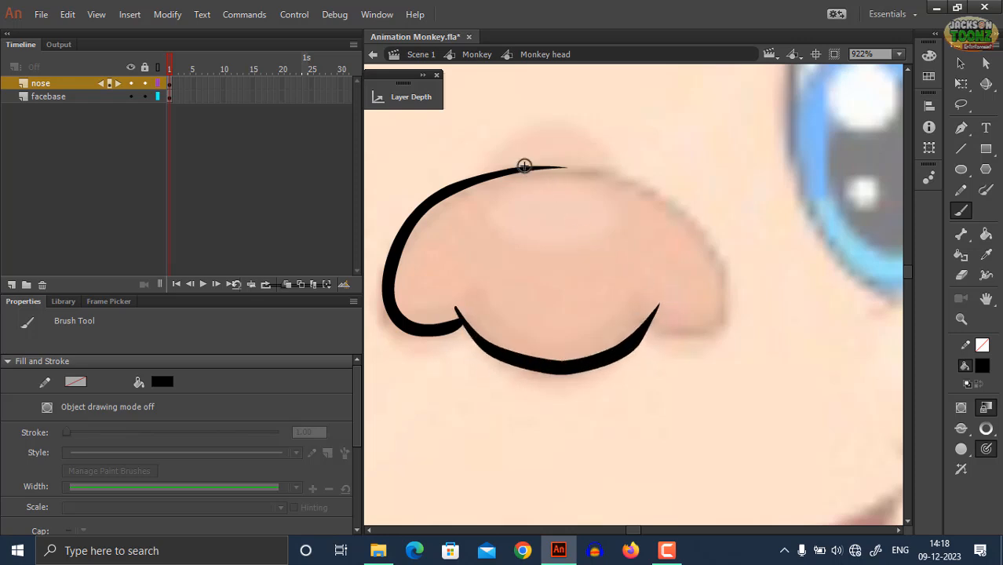
pyautogui.moveTo(485, 179)
pyautogui.mouseDown()
pyautogui.moveTo(582, 171)
pyautogui.moveTo(665, 197)
pyautogui.moveTo(702, 224)
pyautogui.moveTo(735, 296)
pyautogui.moveTo(721, 326)
pyautogui.moveTo(705, 335)
pyautogui.moveTo(640, 332)
pyautogui.mouseUp()
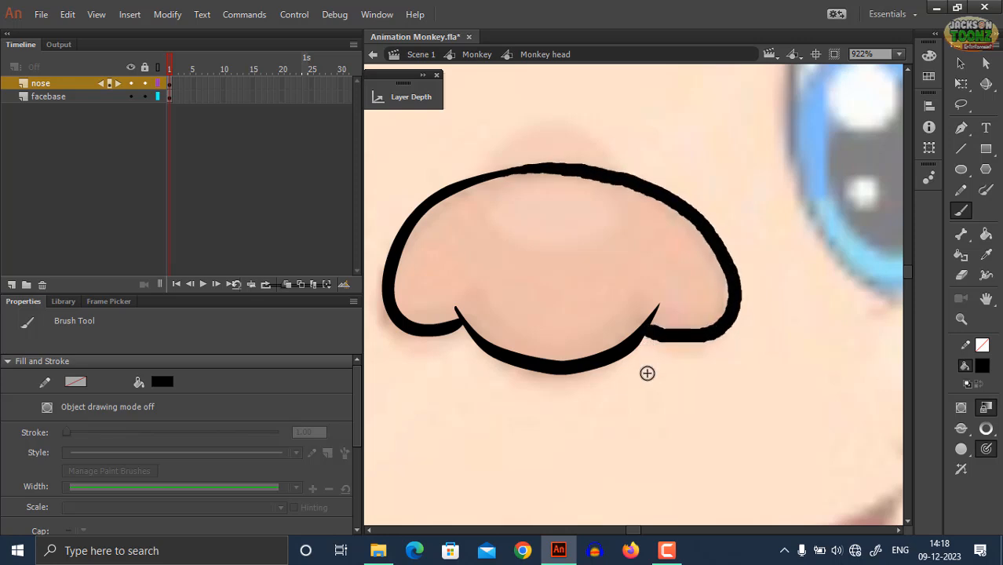
# Step: Select the top middle section of the nose outline with the Lasso tool and delete it
pyautogui.press('z')
pyautogui.keyDown('alt'); pyautogui.click(589, 332); pyautogui.keyUp('alt')
pyautogui.keyDown('alt'); pyautogui.click(589, 331); pyautogui.keyUp('alt')
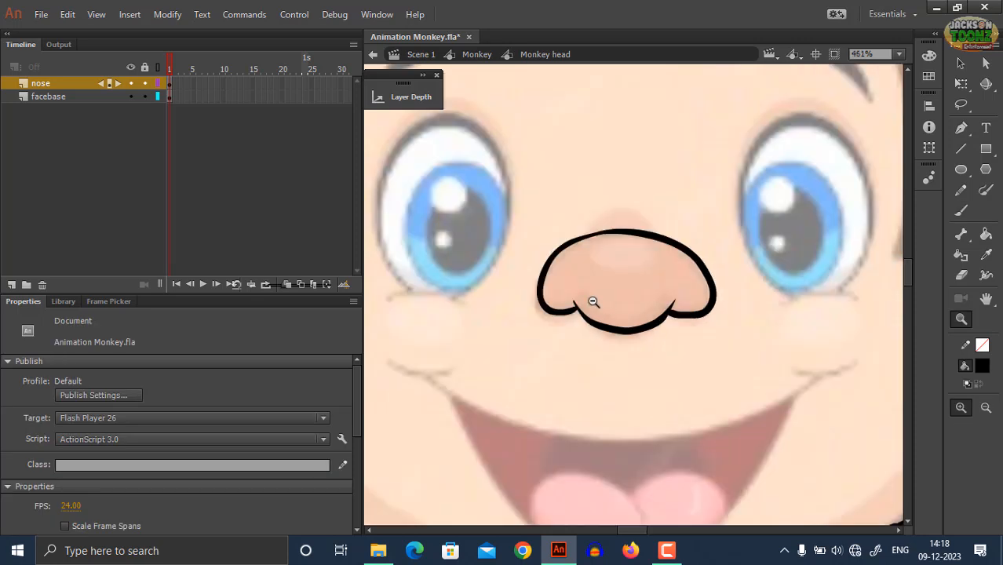
pyautogui.click(647, 301)
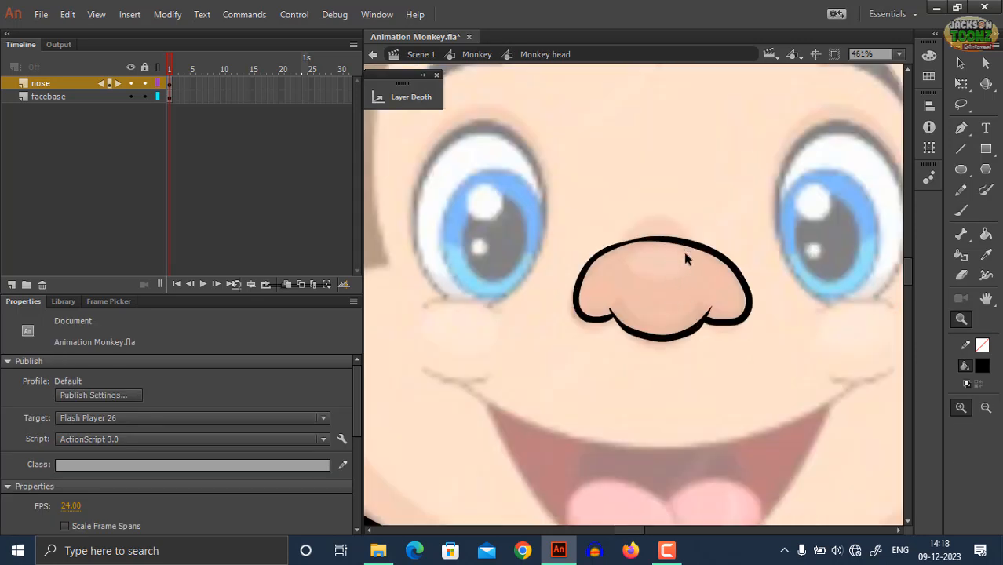
pyautogui.hotkey('ctrl', 'a')
pyautogui.keyDown('ctrl'); pyautogui.click(662, 270); pyautogui.keyUp('ctrl')
pyautogui.press('l')
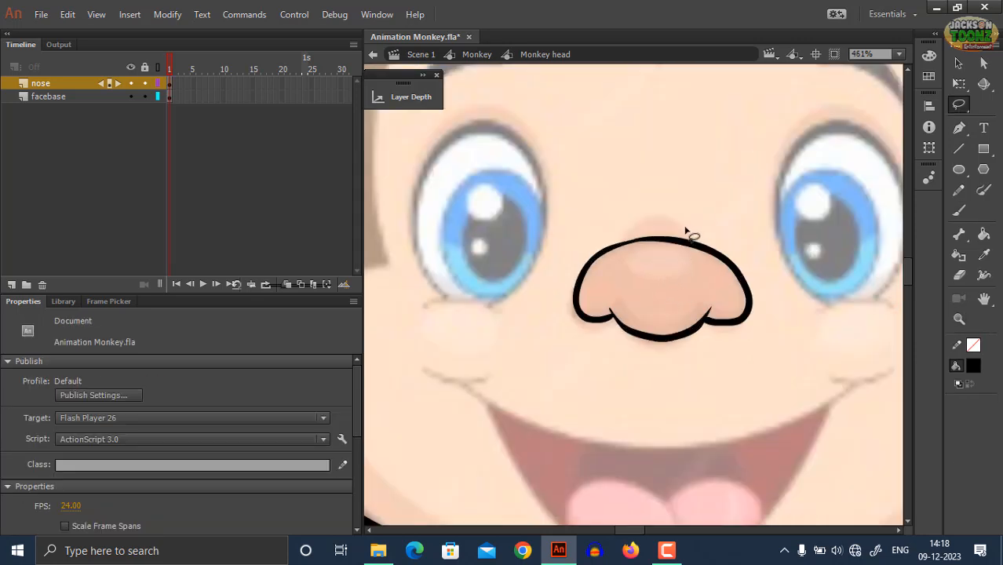
pyautogui.moveTo(694, 258)
pyautogui.mouseDown()
pyautogui.moveTo(701, 231)
pyautogui.moveTo(696, 240)
pyautogui.mouseUp()
pyautogui.press('Delete')
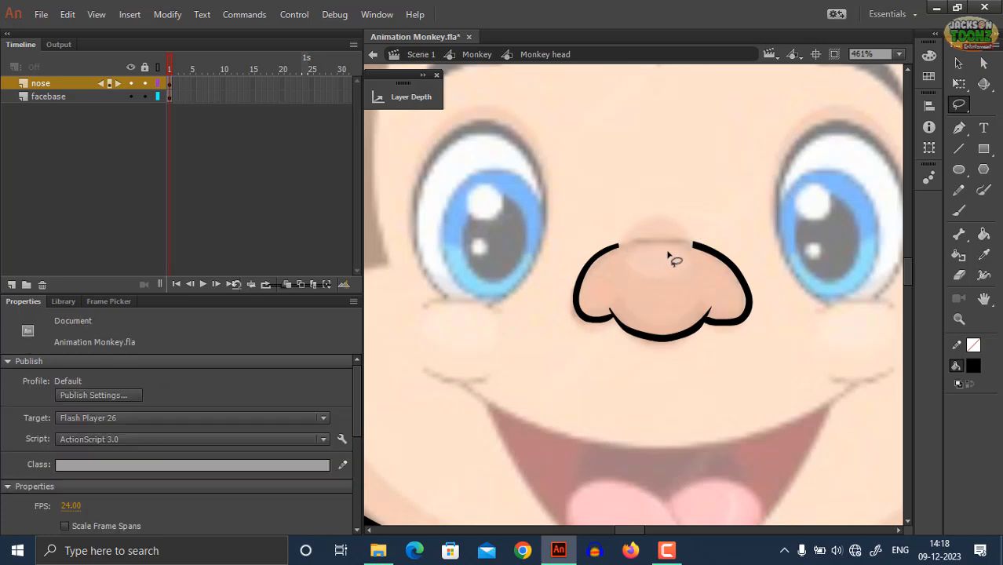
pyautogui.doubleClick(710, 221)
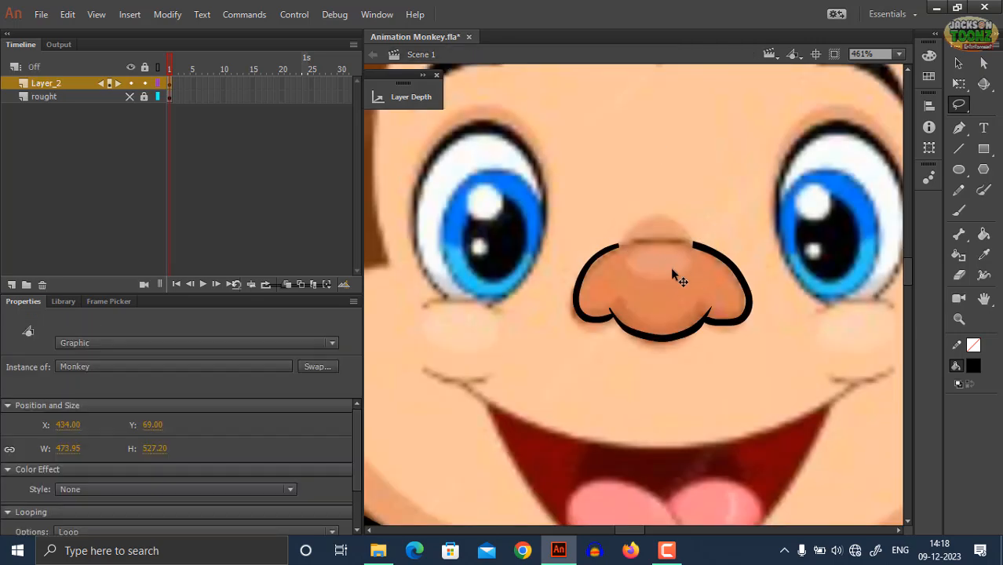
pyautogui.keyDown('ctrl'); pyautogui.doubleClick(681, 260); pyautogui.keyUp('ctrl')
pyautogui.keyDown('ctrl'); pyautogui.doubleClick(682, 265); pyautogui.keyUp('ctrl')
pyautogui.keyDown('ctrl'); pyautogui.doubleClick(708, 252); pyautogui.keyUp('ctrl')
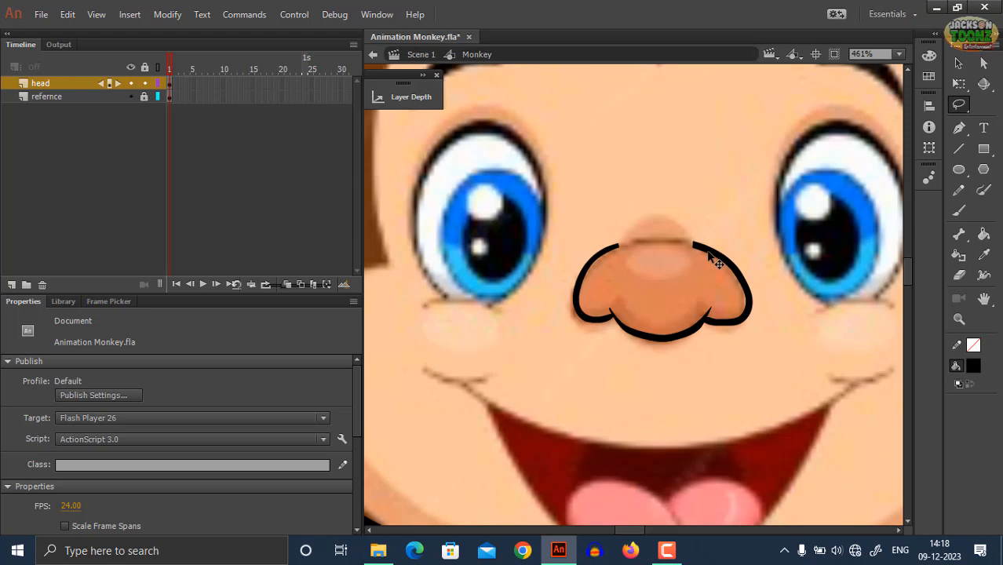
pyautogui.doubleClick(710, 256)
pyautogui.doubleClick(711, 259)
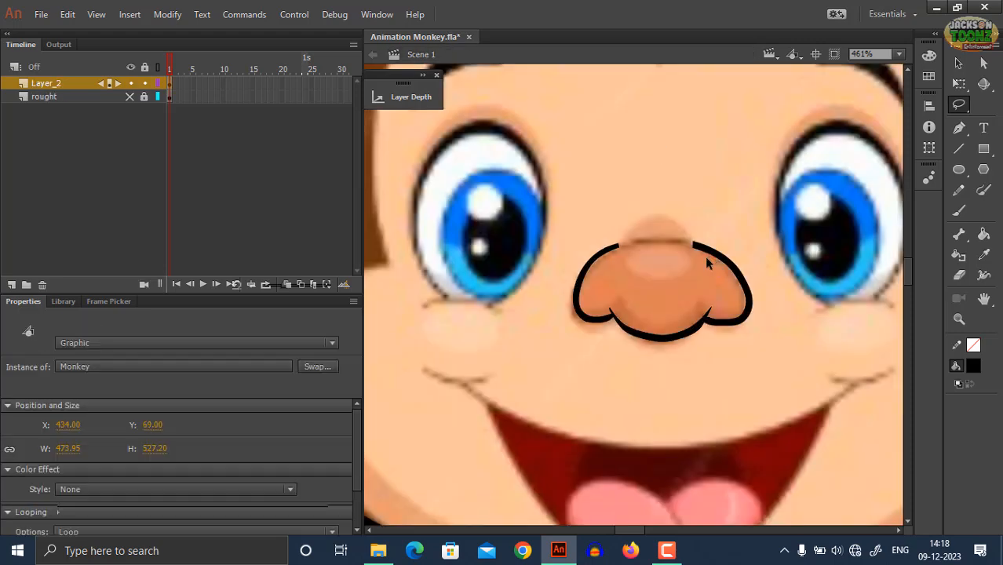
# Step: Undo the deletion of the nose outline's top middle section inside the Monkey head symbol
pyautogui.hotkey('ctrl', 'z')
pyautogui.hotkey('ctrl', 'z')
pyautogui.hotkey('ctrl', 'z')
pyautogui.hotkey('ctrl', 'z')
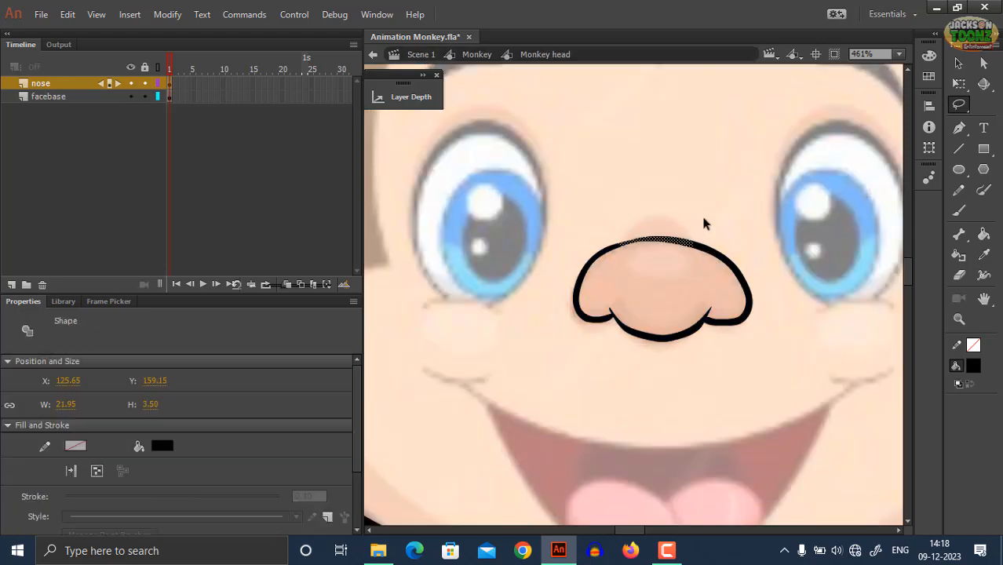
pyautogui.hotkey('ctrl', 'z')
# Step: Select the whole nose outline with Free Transform and shift it slightly down to Y 159.70
pyautogui.press('z')
pyautogui.keyDown('alt'); pyautogui.click(656, 298); pyautogui.keyUp('alt')
pyautogui.moveTo(644, 293); pyautogui.dragTo(616, 285)
pyautogui.click(633, 289)
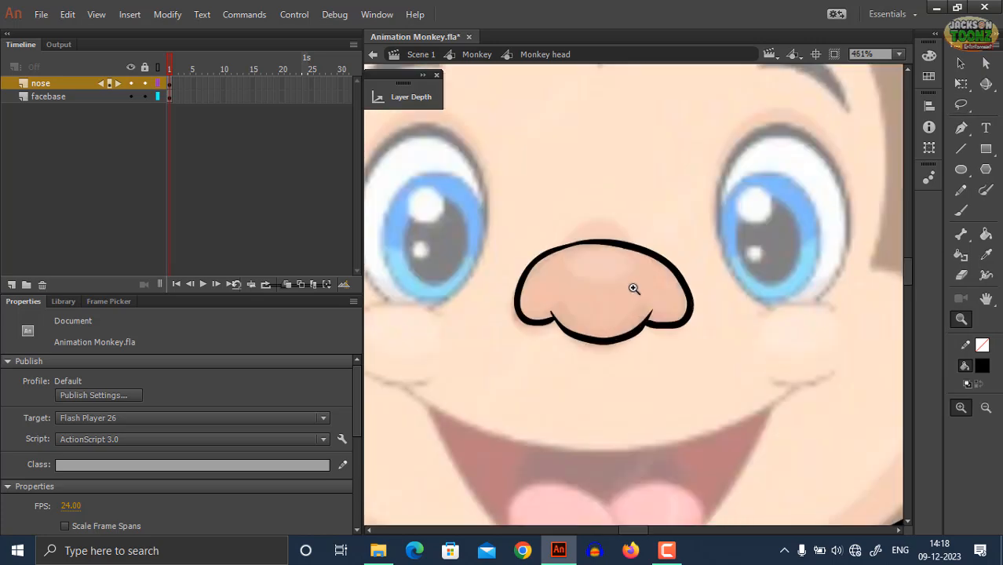
pyautogui.click(633, 289)
pyautogui.press('q')
pyautogui.doubleClick(446, 365)
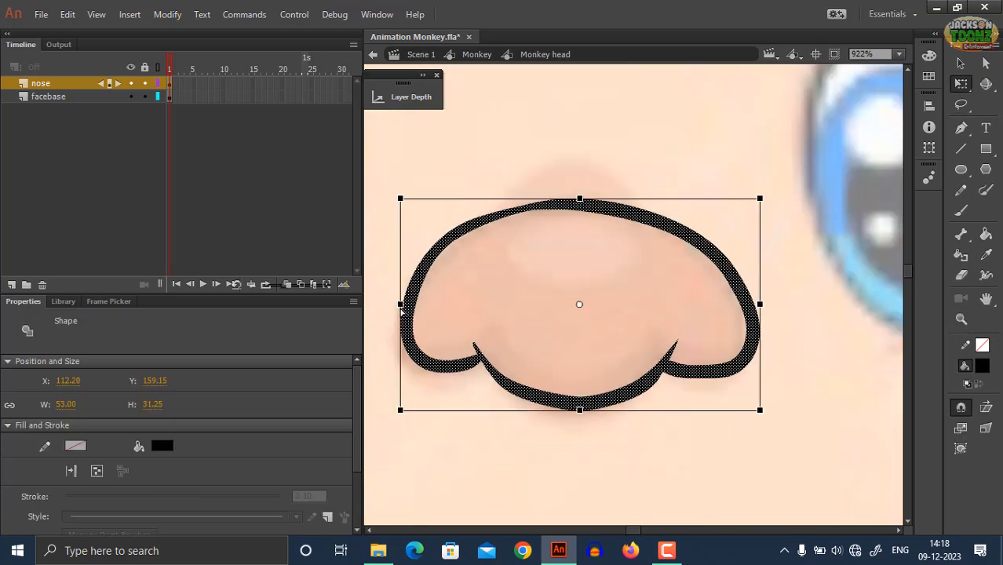
pyautogui.moveTo(401, 312); pyautogui.dragTo(404, 318)
pyautogui.press('z')
pyautogui.keyDown('alt'); pyautogui.click(581, 315); pyautogui.keyUp('alt')
pyautogui.keyDown('alt'); pyautogui.click(581, 315); pyautogui.keyUp('alt')
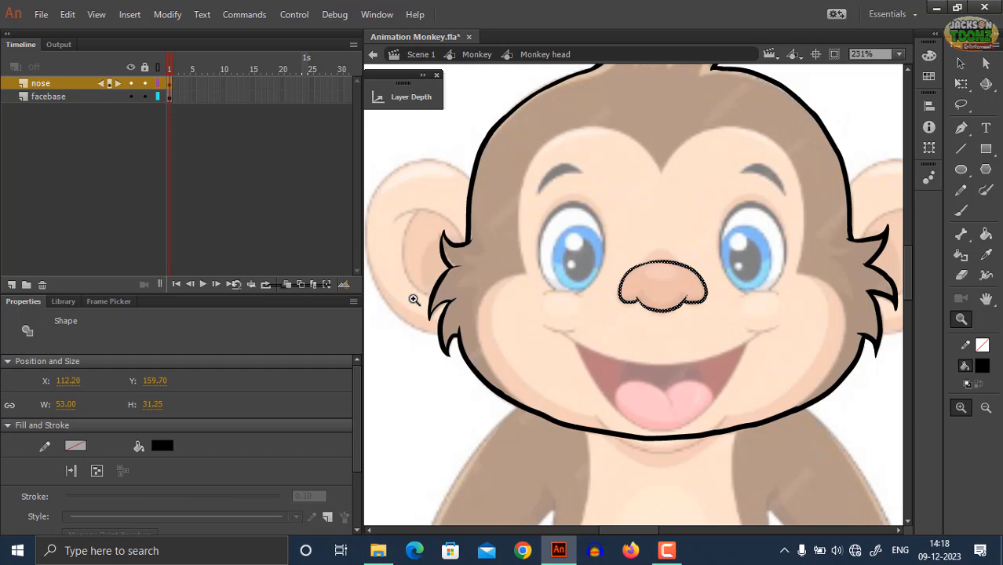
# Step: Convert the nose layer's artwork into a graphic symbol named Nose
pyautogui.click(43, 86)
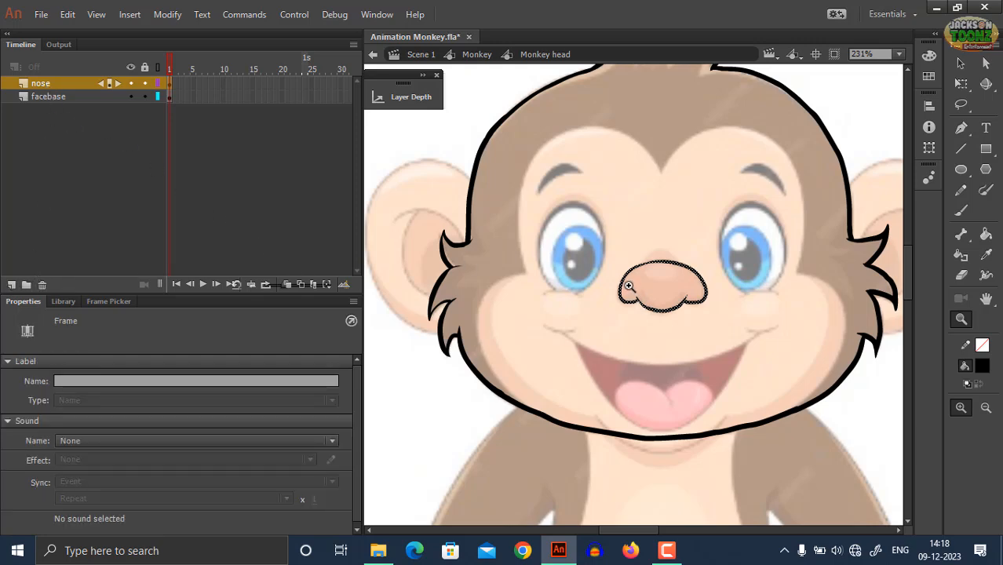
pyautogui.press('F8')
pyautogui.write('Nose')
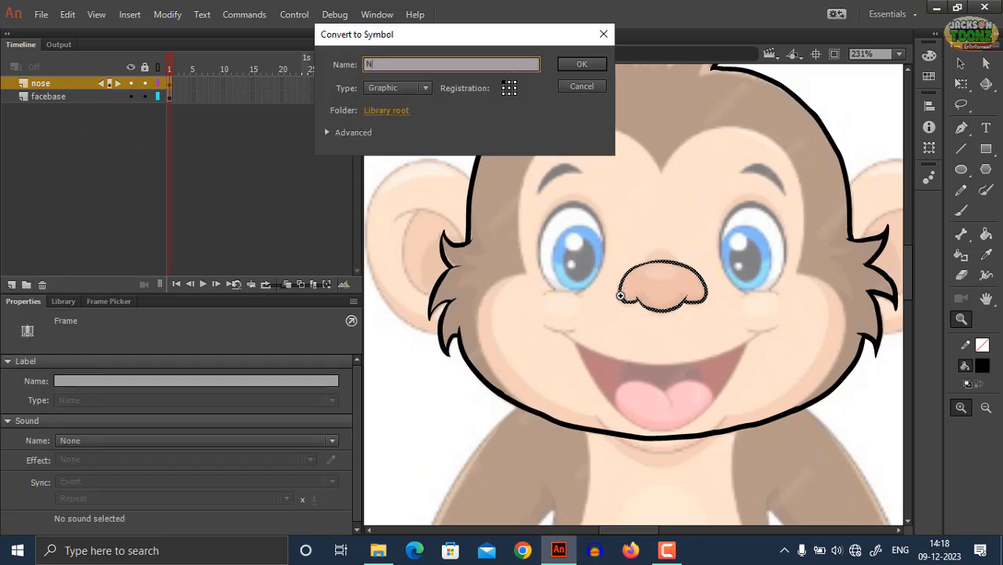
pyautogui.click(580, 66)
pyautogui.rightClick(624, 292)
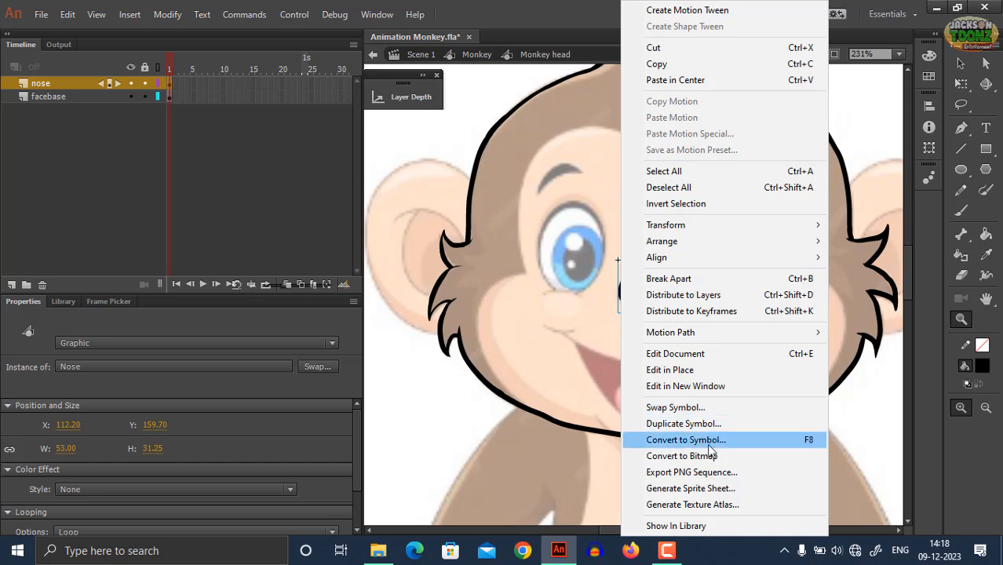
pyautogui.click(430, 416)
# Step: Add a layer above the nose layer, save the document, and name the new layer eyewhite
pyautogui.hotkey('ctrl', '-')
pyautogui.hotkey('ctrl', '-')
pyautogui.moveTo(704, 272); pyautogui.dragTo(559, 366)
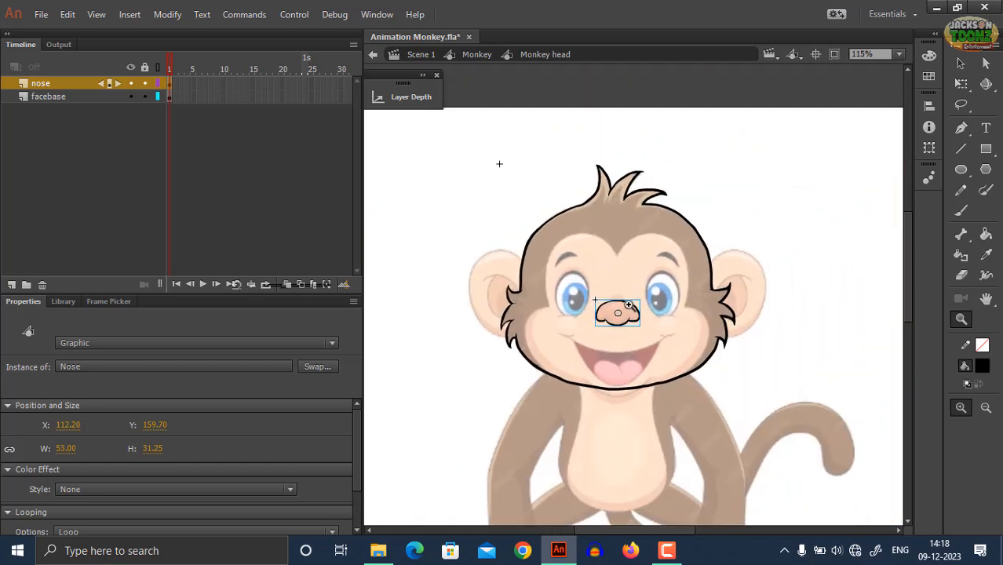
pyautogui.hotkey('ctrl', '=')
pyautogui.click(57, 86)
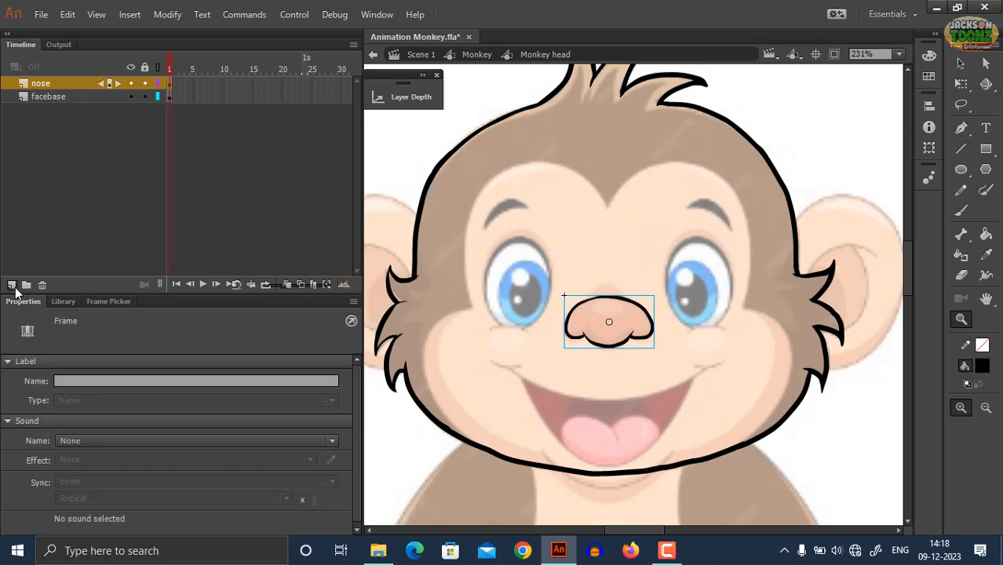
pyautogui.click(12, 285)
pyautogui.hotkey('ctrl', 's')
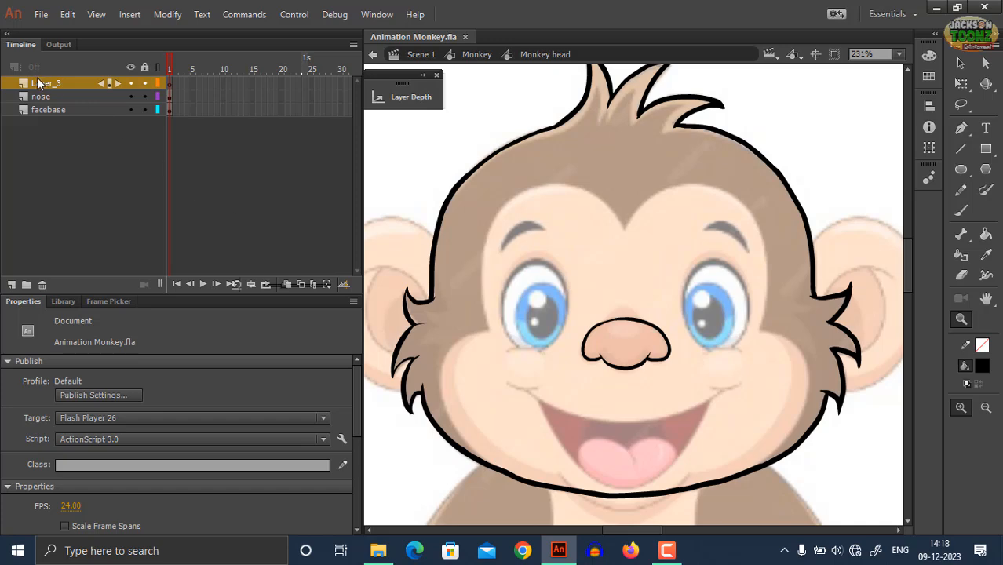
pyautogui.doubleClick(41, 82)
pyautogui.write('eyewhite')
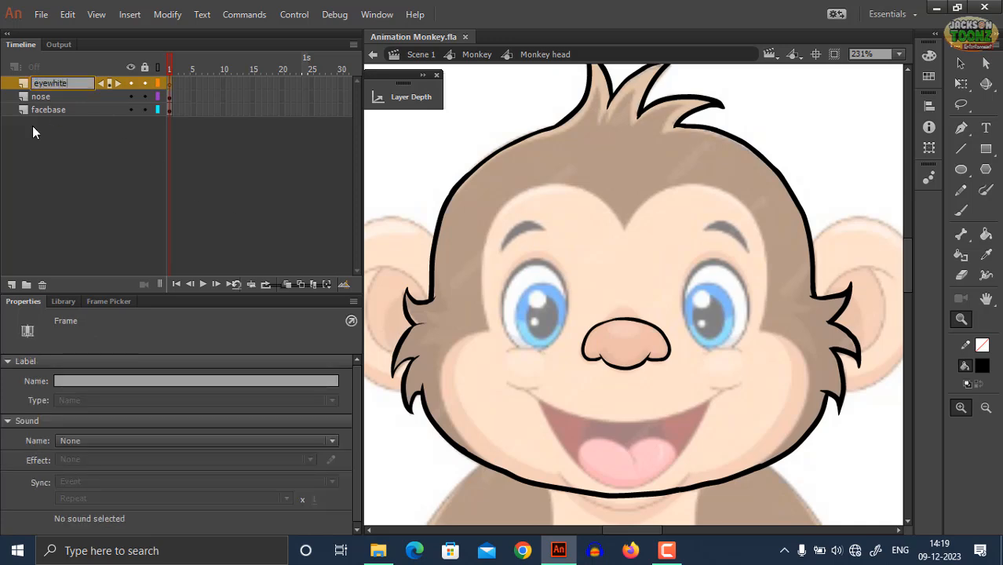
pyautogui.press('Return')
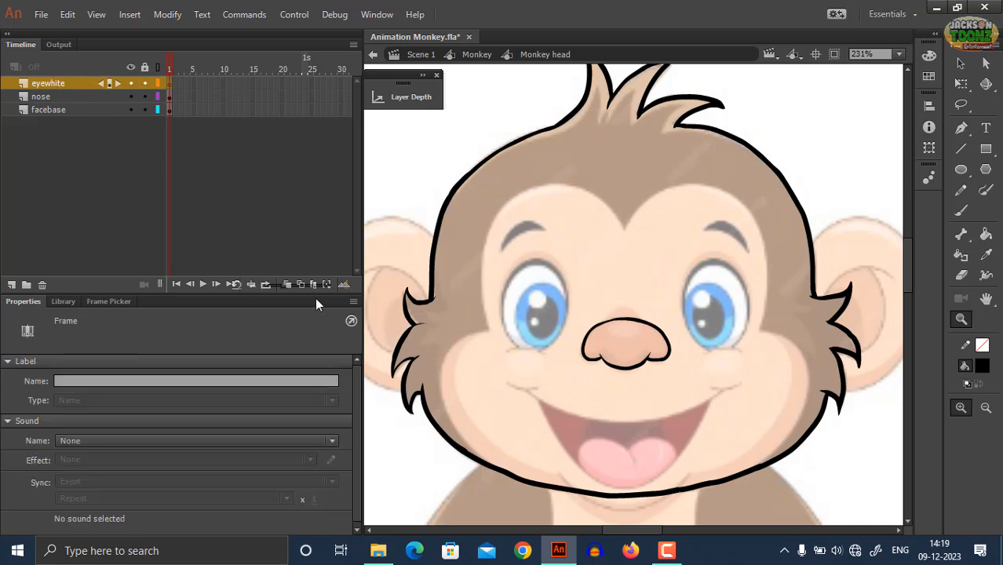
# Step: Draw an oval about 39 by 52.5 px over the right-hand eye, with a black stroke and white fill
pyautogui.click(734, 294)
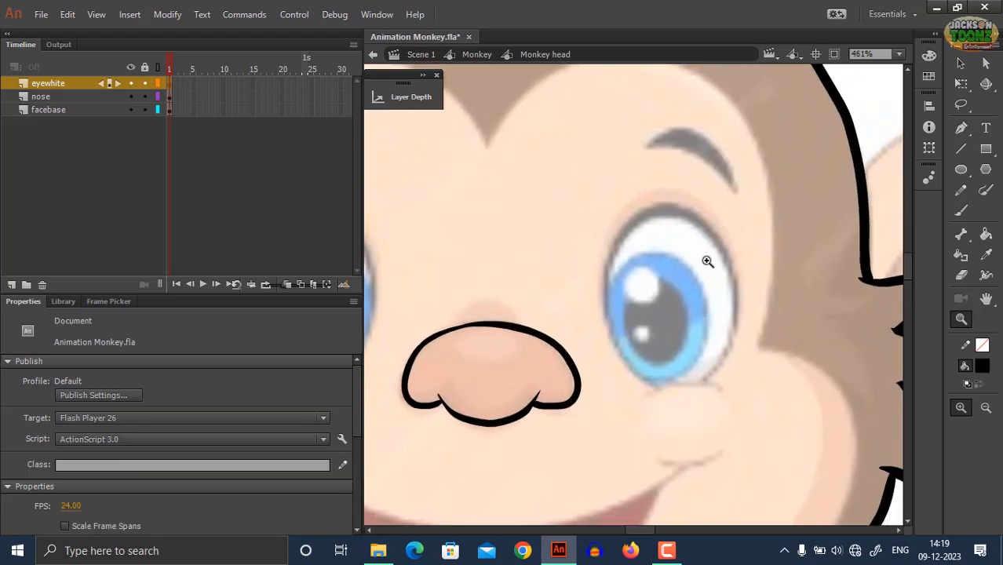
pyautogui.moveTo(666, 296); pyautogui.dragTo(647, 286)
pyautogui.click(962, 169)
pyautogui.click(982, 346)
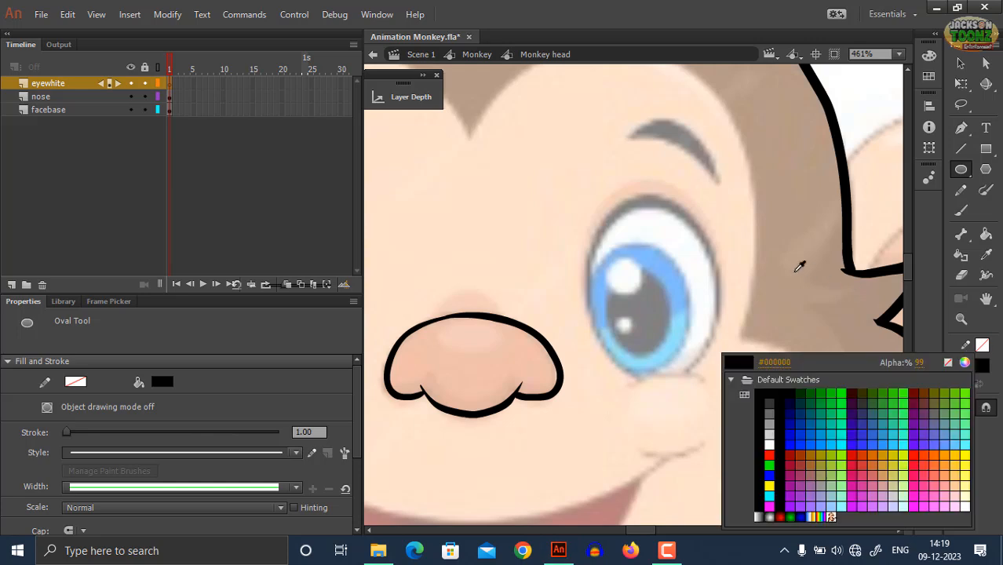
pyautogui.click(773, 384)
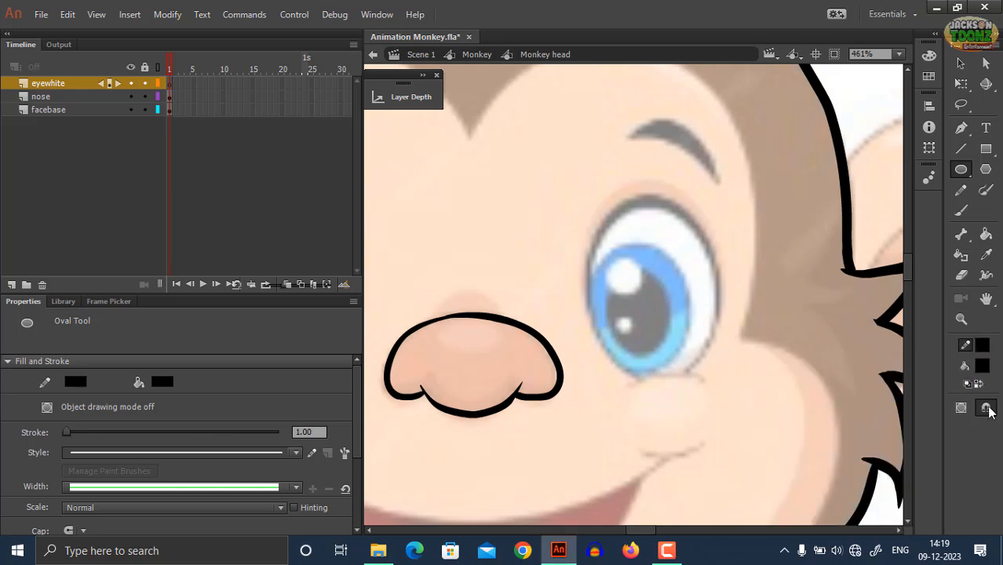
pyautogui.click(982, 366)
pyautogui.click(772, 278)
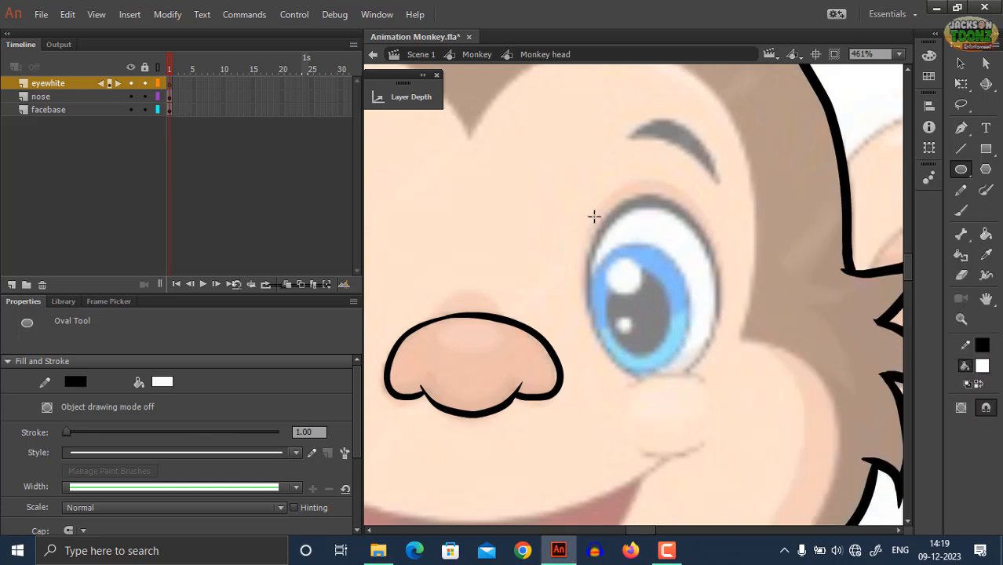
pyautogui.moveTo(586, 197)
pyautogui.mouseDown()
pyautogui.moveTo(708, 327)
pyautogui.moveTo(717, 377)
pyautogui.mouseUp()
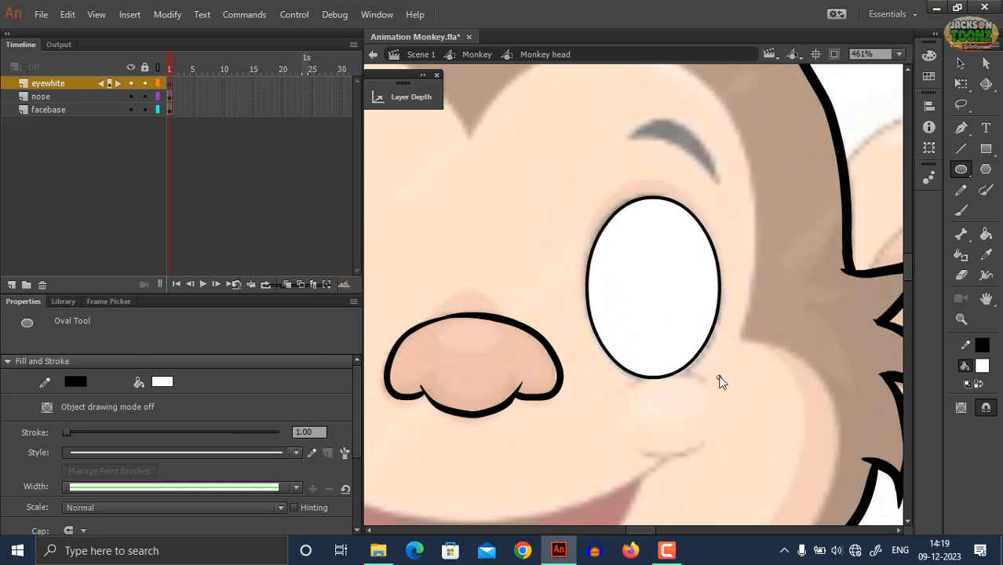
# Step: Select the eye oval's outline and fill together and nudge them over the reference eye to X 171.70, Y 125.80
pyautogui.keyDown('ctrl'); pyautogui.click(704, 354); pyautogui.keyUp('ctrl')
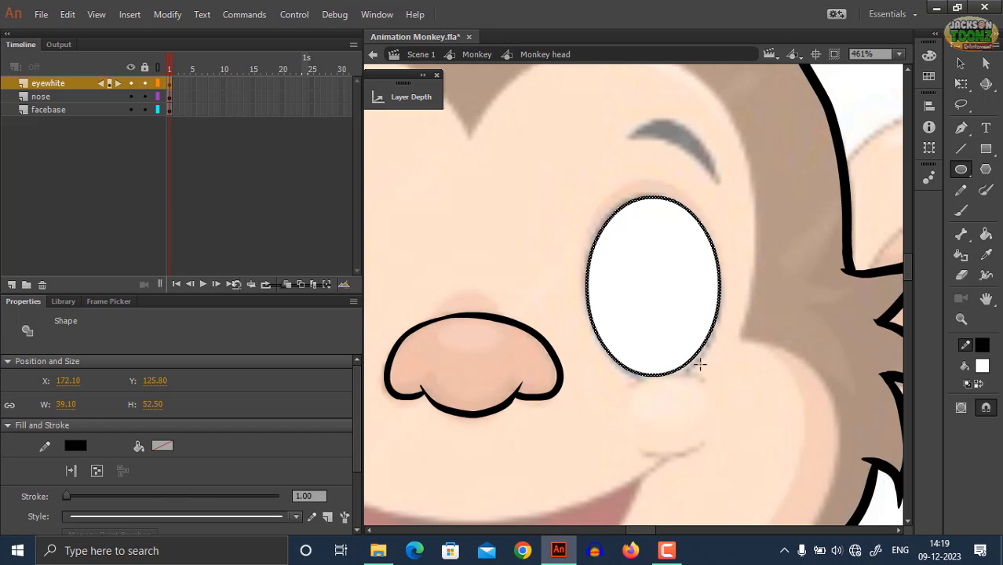
pyautogui.keyDown('ctrl'); pyautogui.click(692, 345); pyautogui.keyUp('ctrl')
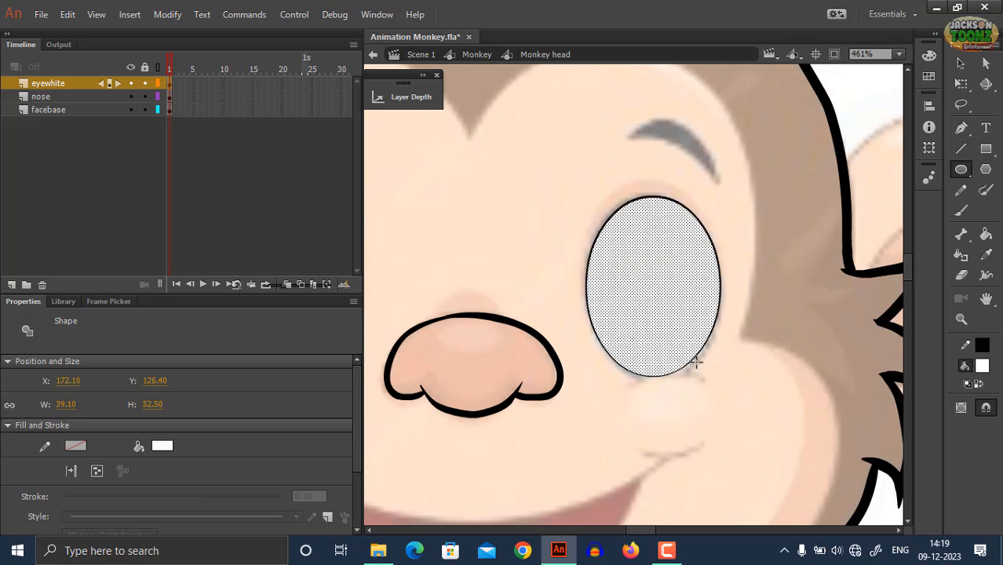
pyautogui.hotkey('ctrl', 'z')
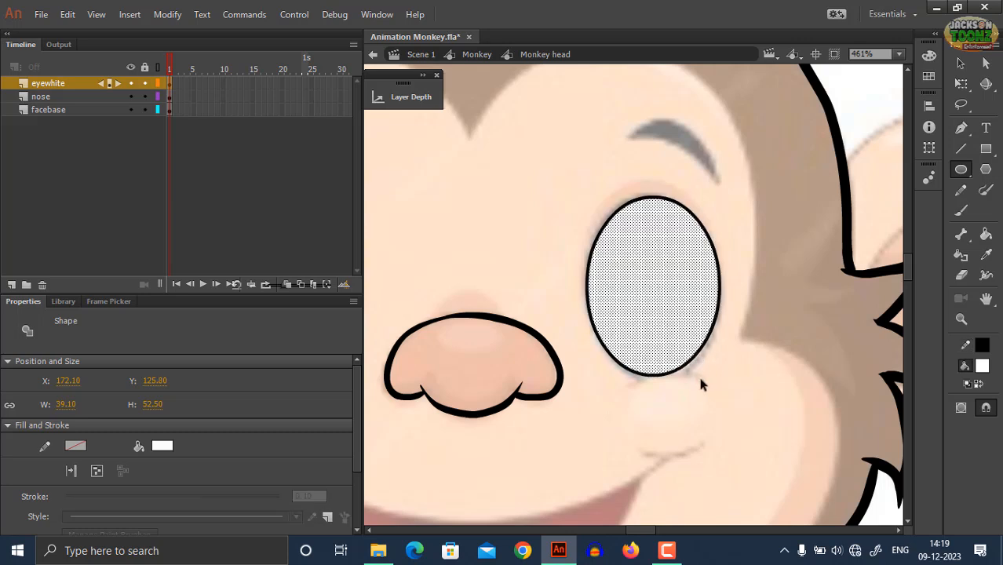
pyautogui.keyDown('ctrl'); pyautogui.click(701, 377); pyautogui.keyUp('ctrl')
pyautogui.keyDown('ctrl'); pyautogui.click(681, 370); pyautogui.keyUp('ctrl')
pyautogui.keyDown('ctrl'); pyautogui.doubleClick(684, 344); pyautogui.keyUp('ctrl')
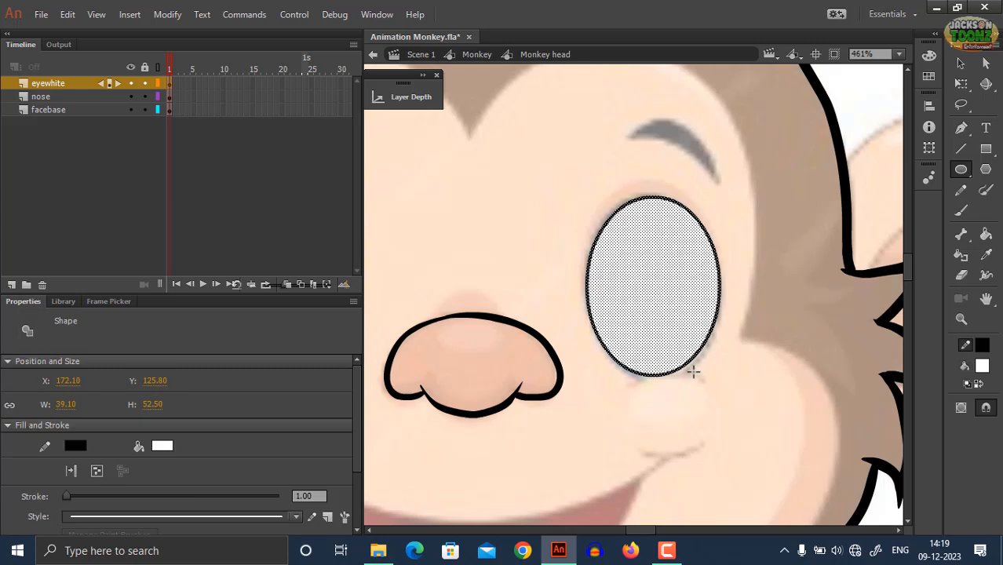
pyautogui.press('Up')
pyautogui.press('Down')
pyautogui.press('Down')
pyautogui.press('Right')
pyautogui.press('Left')
pyautogui.press('Left')
pyautogui.press('Up')
pyautogui.press('Up')
pyautogui.press('Down')
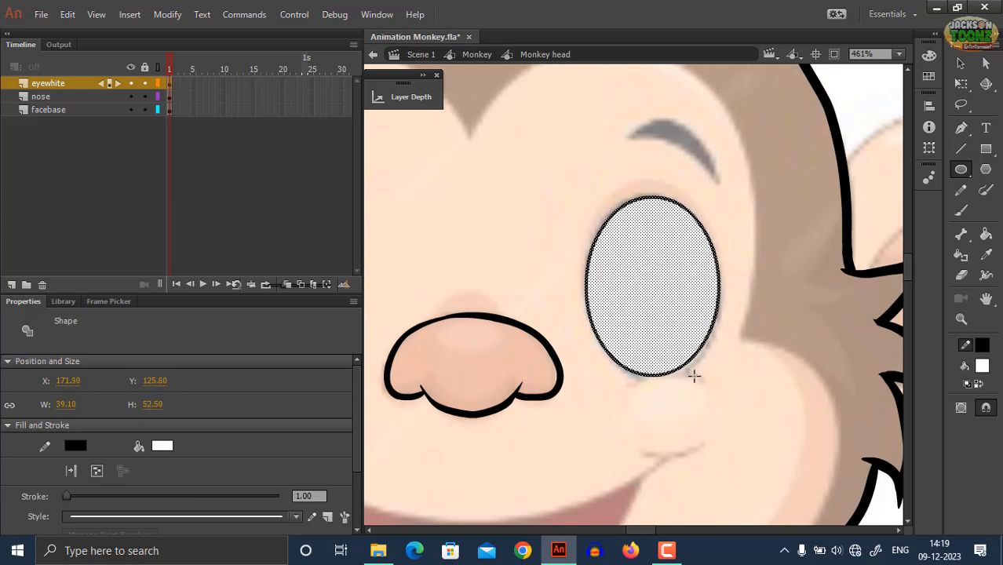
pyautogui.press('Left')
# Step: Select only the eye oval's outline and set its stroke size to 2
pyautogui.keyDown('ctrl'); pyautogui.click(703, 382); pyautogui.keyUp('ctrl')
pyautogui.keyDown('ctrl'); pyautogui.click(694, 371); pyautogui.keyUp('ctrl')
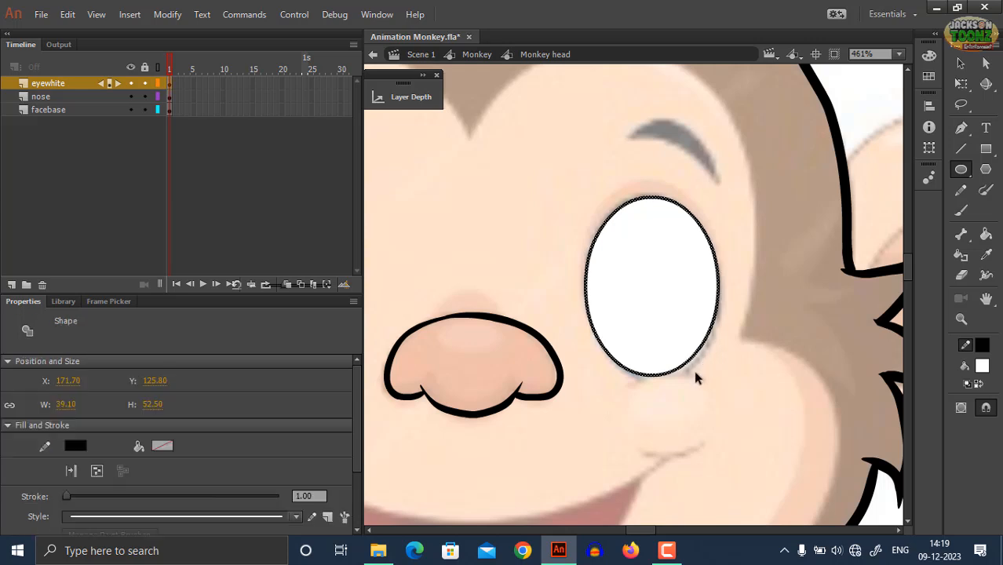
pyautogui.scroll(-3, 340, 423)
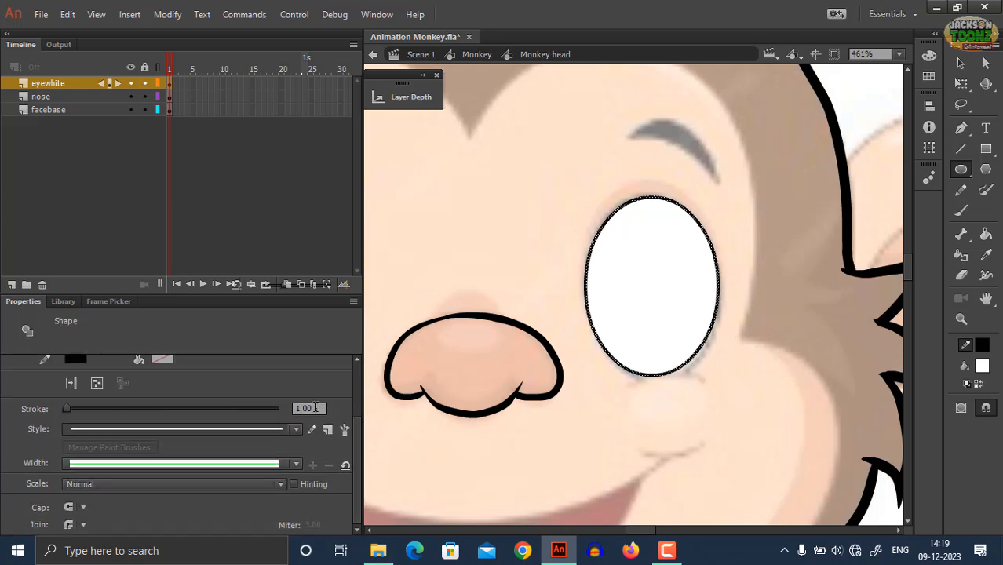
pyautogui.click(311, 408)
pyautogui.write('2')
pyautogui.press('Return')
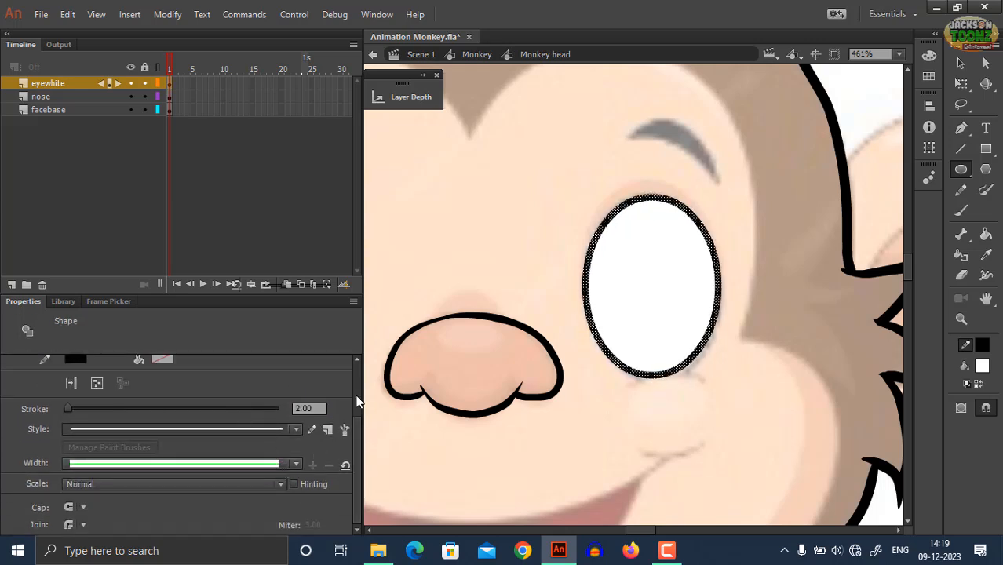
# Step: Adjust the curve of the eye oval's bottom edge by pulling it slightly, deleting the outline's lower half once and undoing that deletion
pyautogui.keyDown('ctrl'); pyautogui.click(472, 279); pyautogui.keyUp('ctrl')
pyautogui.keyDown('ctrl'); pyautogui.click(649, 336); pyautogui.keyUp('ctrl')
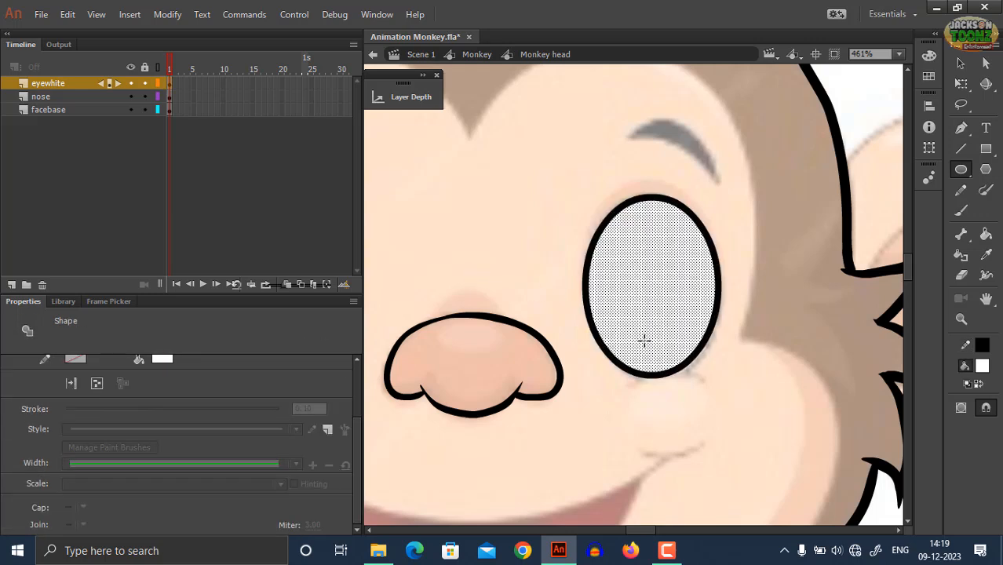
pyautogui.press('z')
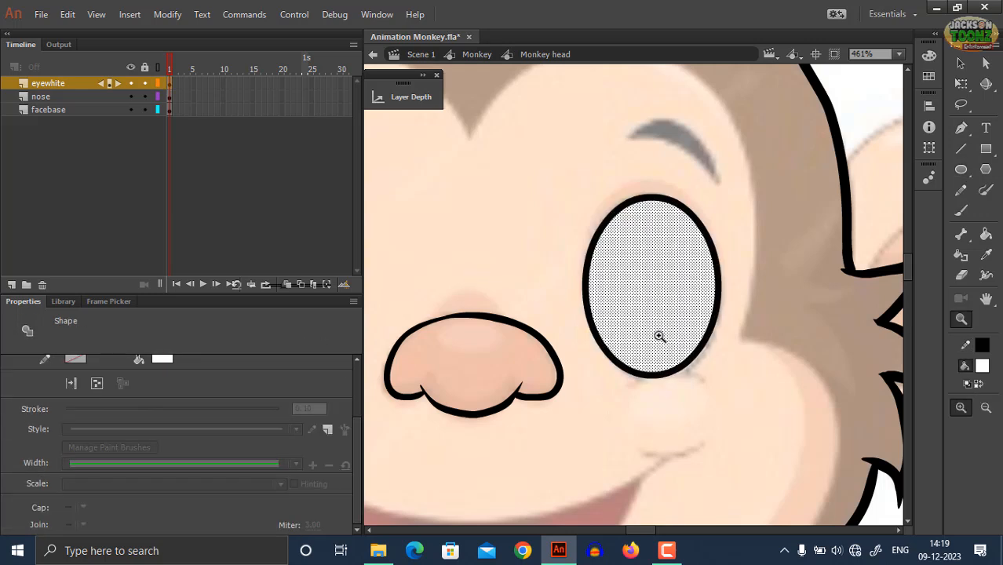
pyautogui.click(660, 337)
pyautogui.keyDown('ctrl'); pyautogui.click(635, 414); pyautogui.keyUp('ctrl')
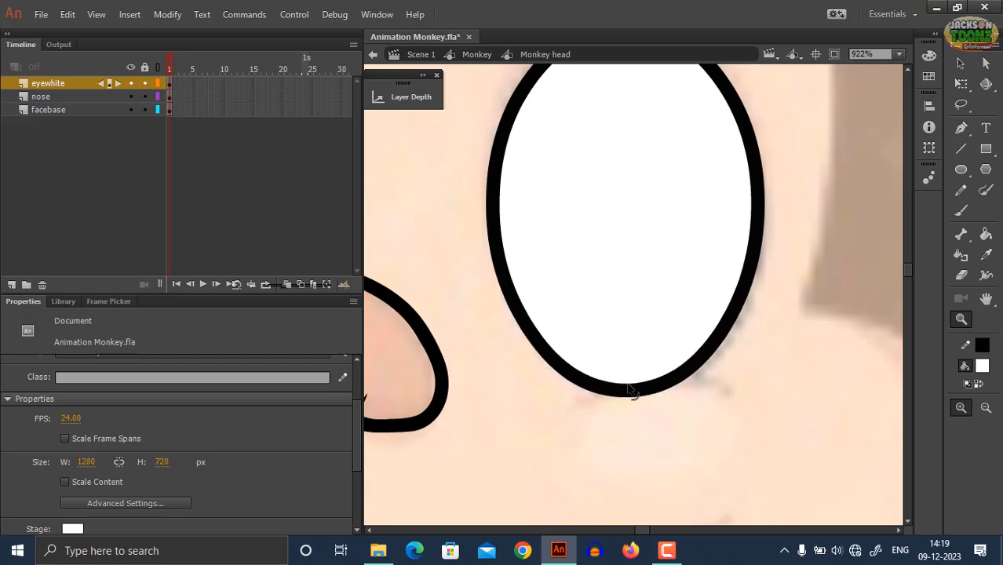
pyautogui.click(630, 376)
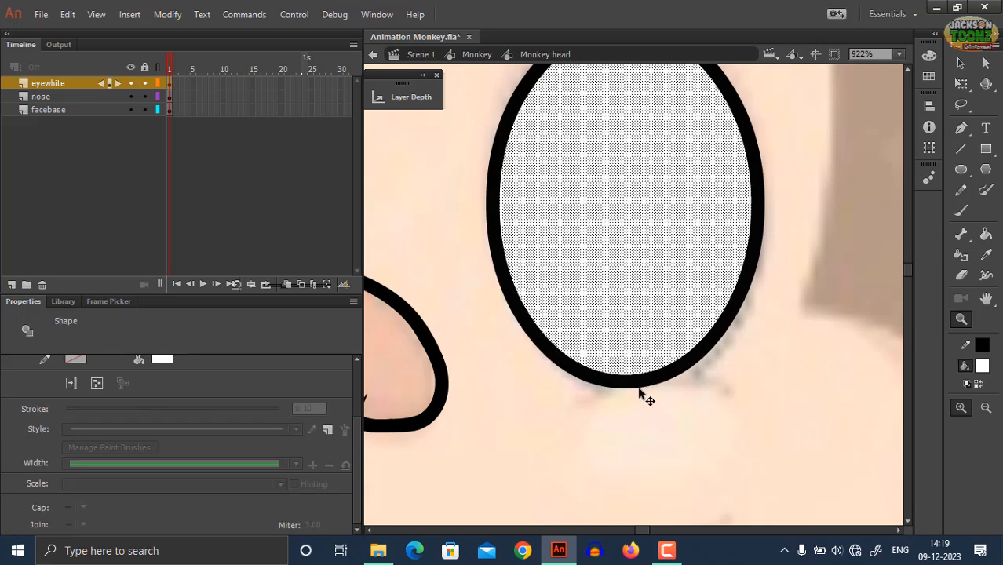
pyautogui.press('Delete')
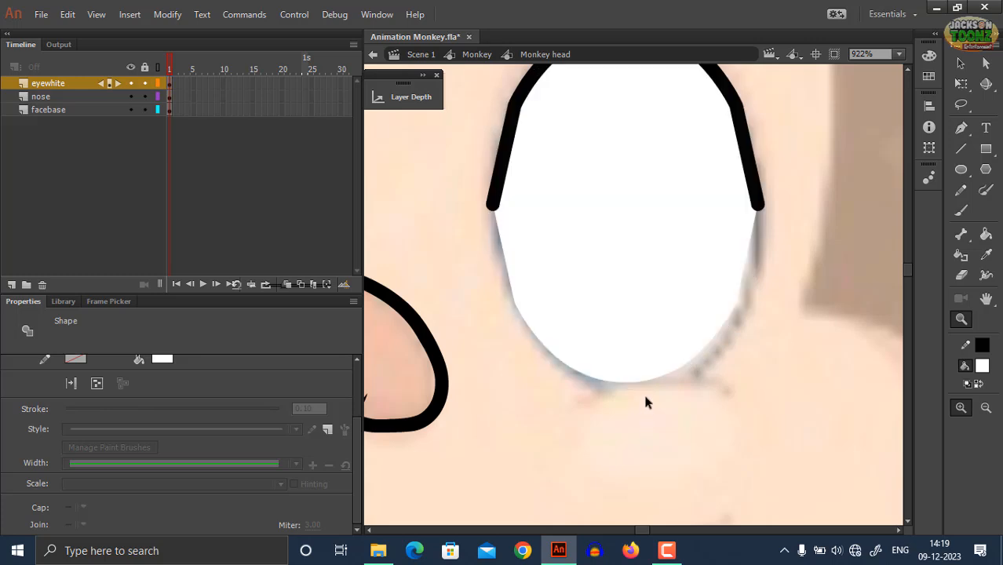
pyautogui.hotkey('ctrl', 'z')
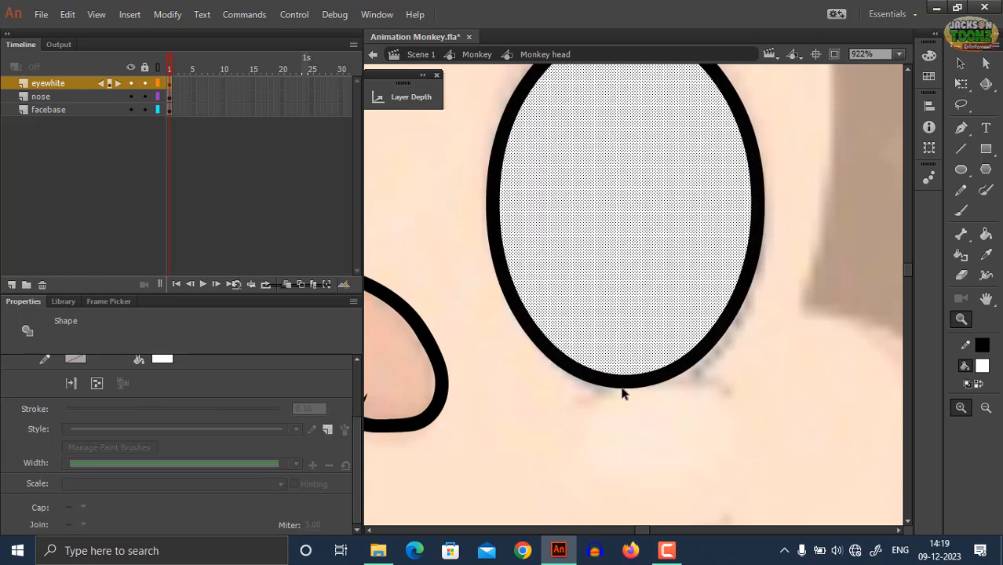
pyautogui.click(624, 395)
pyautogui.moveTo(626, 393); pyautogui.dragTo(628, 399)
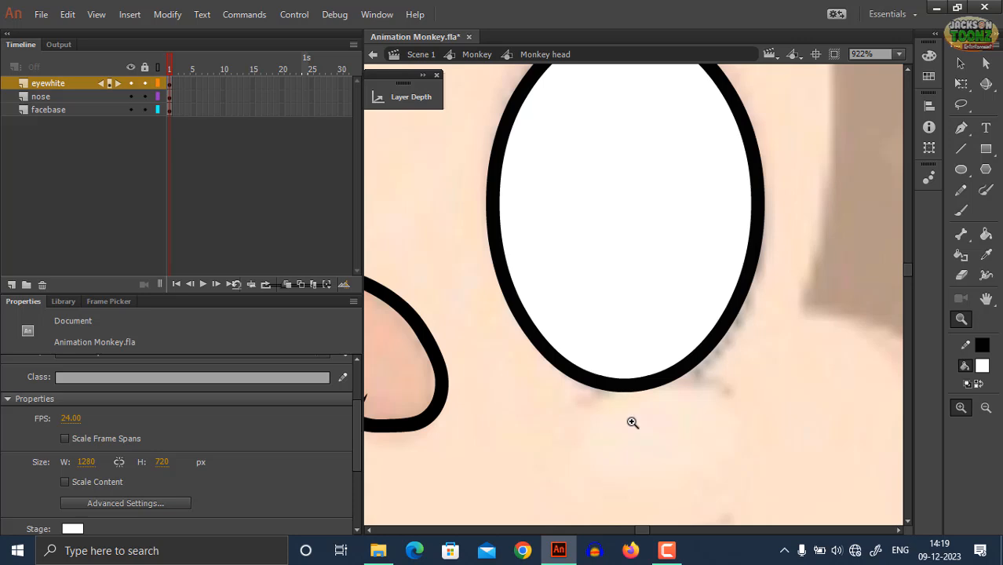
# Step: Compare the eye oval with the reference eye by hiding and showing the eyewhite layer twice
pyautogui.keyDown('alt'); pyautogui.click(630, 352); pyautogui.keyUp('alt')
pyautogui.moveTo(646, 311); pyautogui.dragTo(663, 422)
pyautogui.click(648, 308)
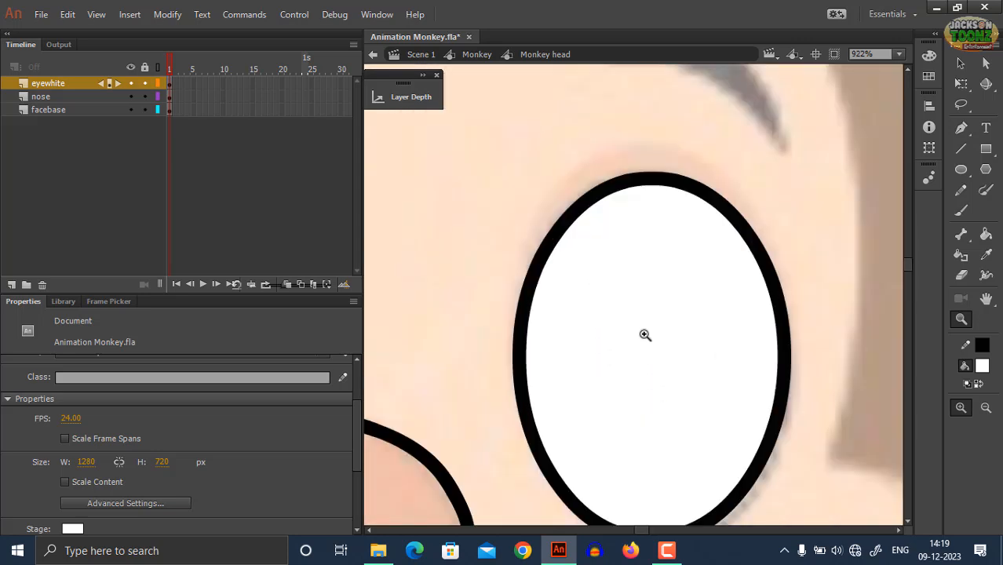
pyautogui.keyDown('alt'); pyautogui.click(645, 335); pyautogui.keyUp('alt')
pyautogui.click(131, 83)
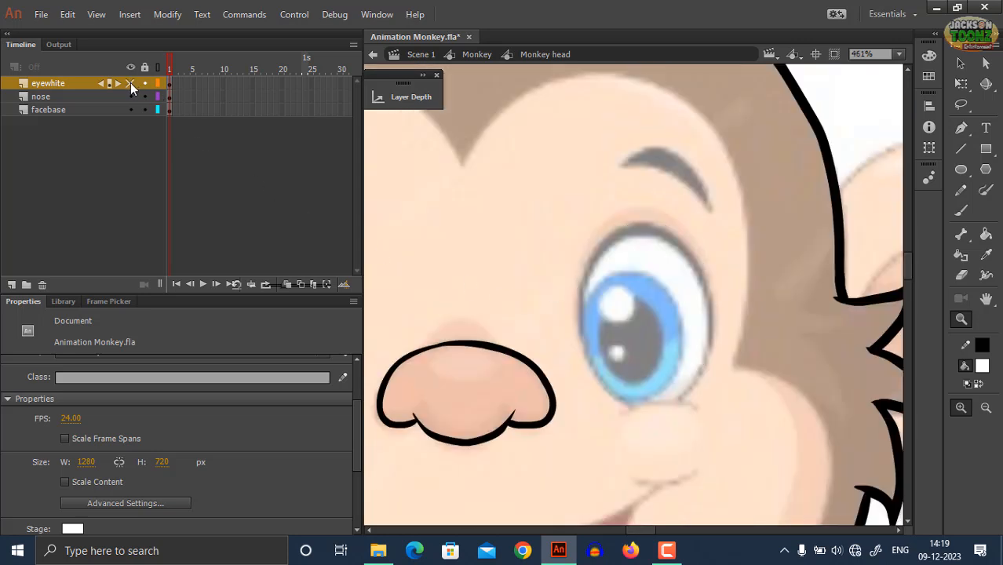
pyautogui.click(130, 83)
pyautogui.click(130, 83)
pyautogui.click(131, 83)
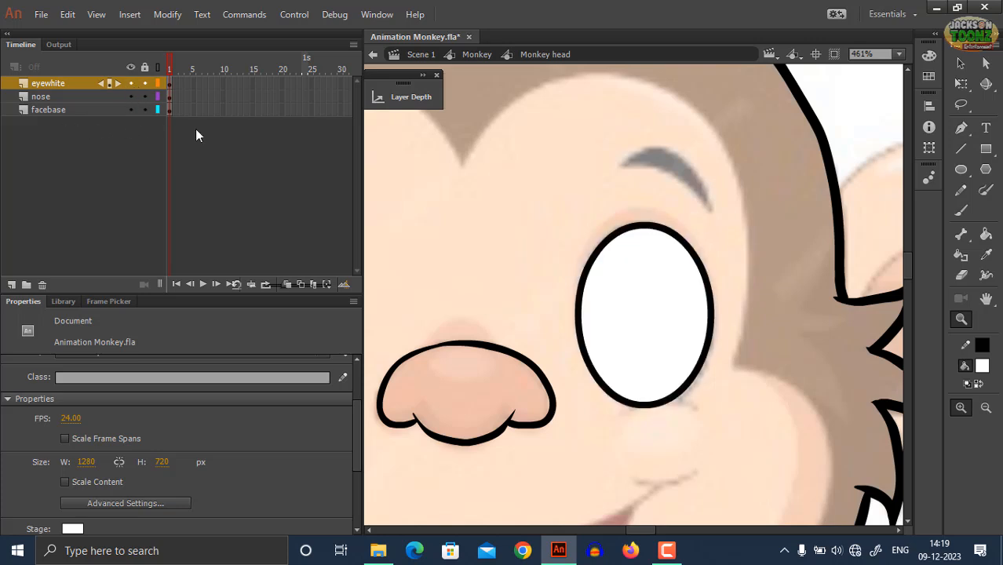
# Step: Nudge the whole eye oval slightly right to X 172.35 over the reference eye, and save the document
pyautogui.click(72, 84)
pyautogui.press('q')
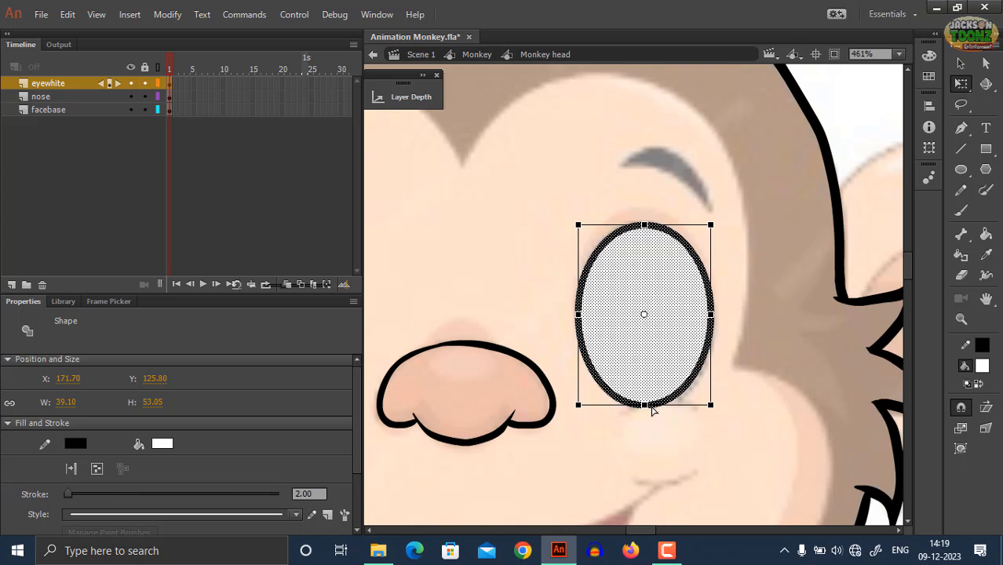
pyautogui.click(620, 434)
pyautogui.hotkey('ctrl', 's')
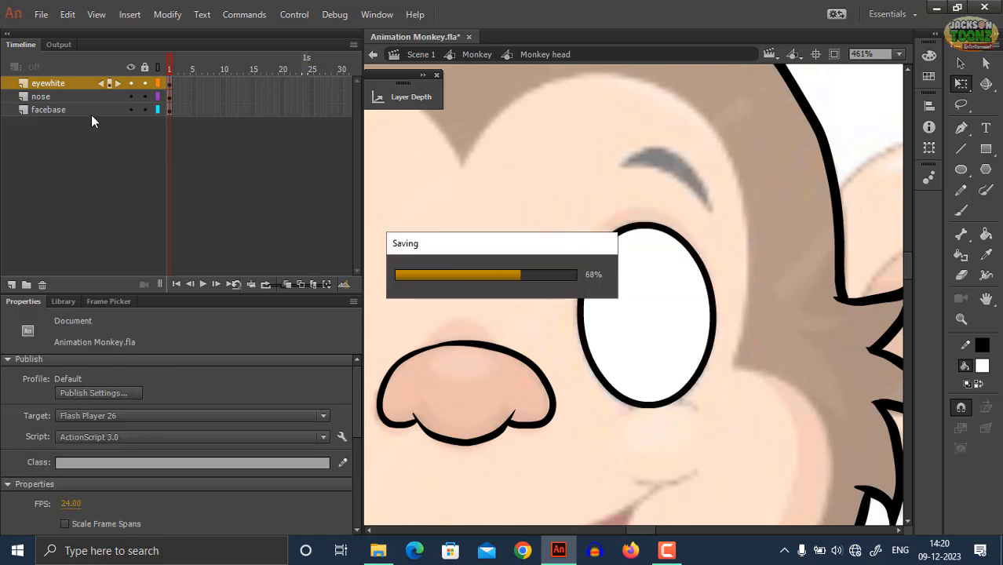
# Step: Convert the complete eye oval on the eyewhite layer into a graphic symbol named Monkey Eyewhite
pyautogui.click(59, 82)
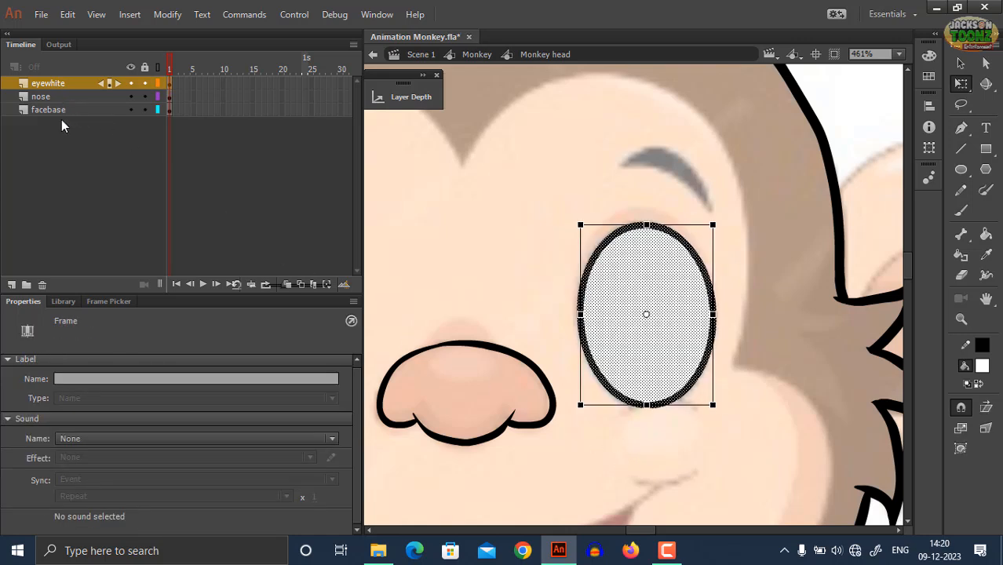
pyautogui.rightClick(639, 303)
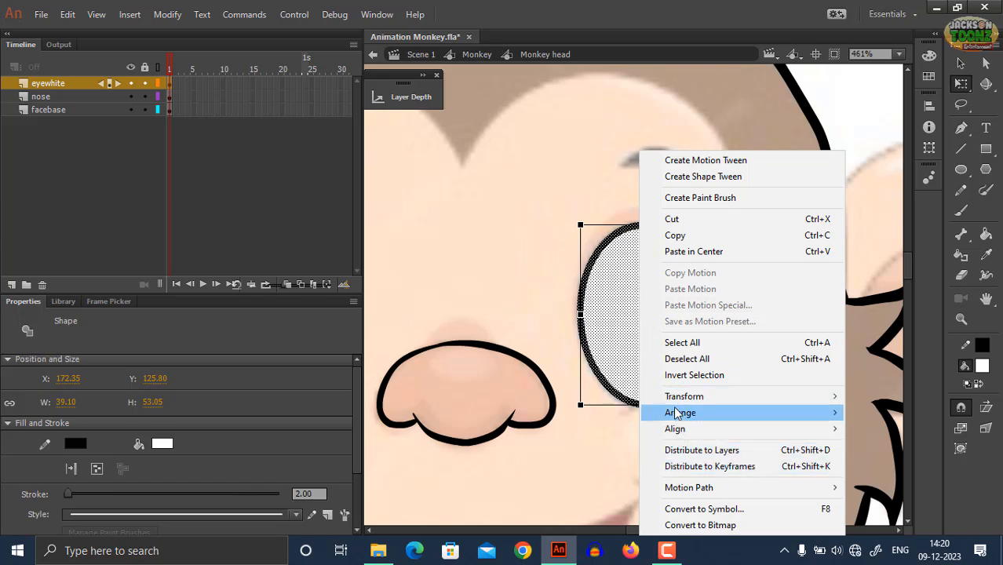
pyautogui.click(683, 509)
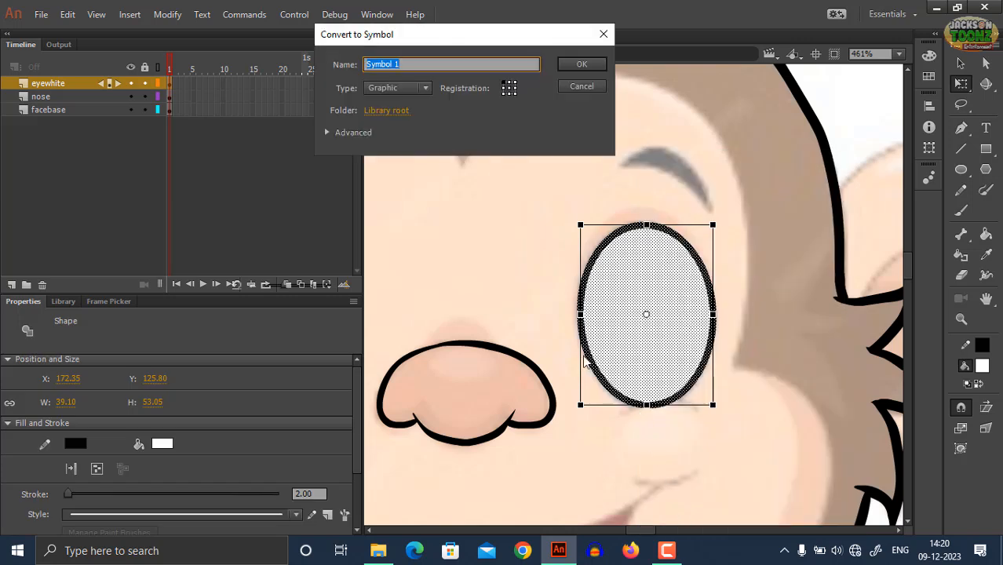
pyautogui.write('Monkey Eyewhite')
pyautogui.press('Return')
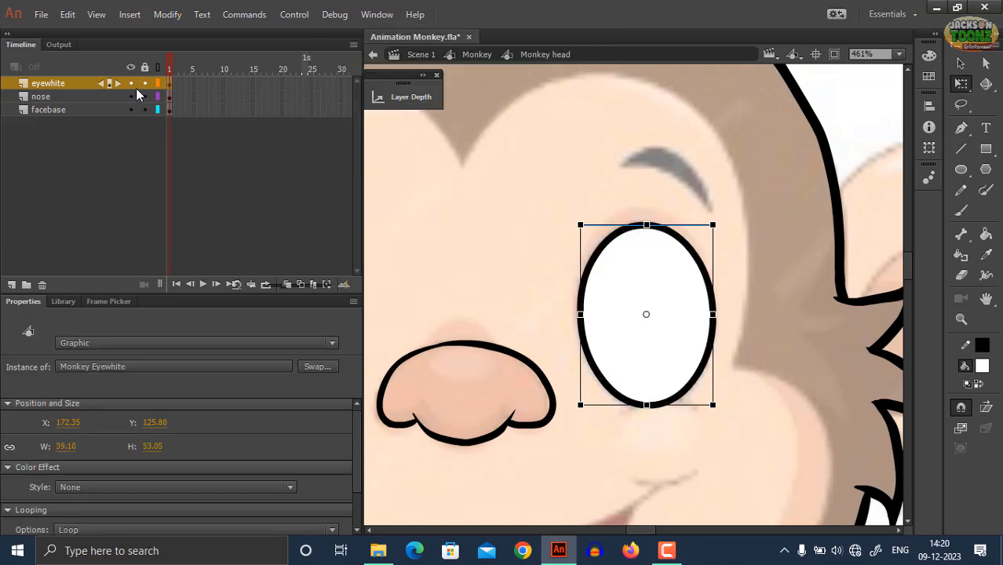
# Step: Hide the eyewhite layer and add a new layer above it named pupil
pyautogui.click(130, 83)
pyautogui.click(12, 285)
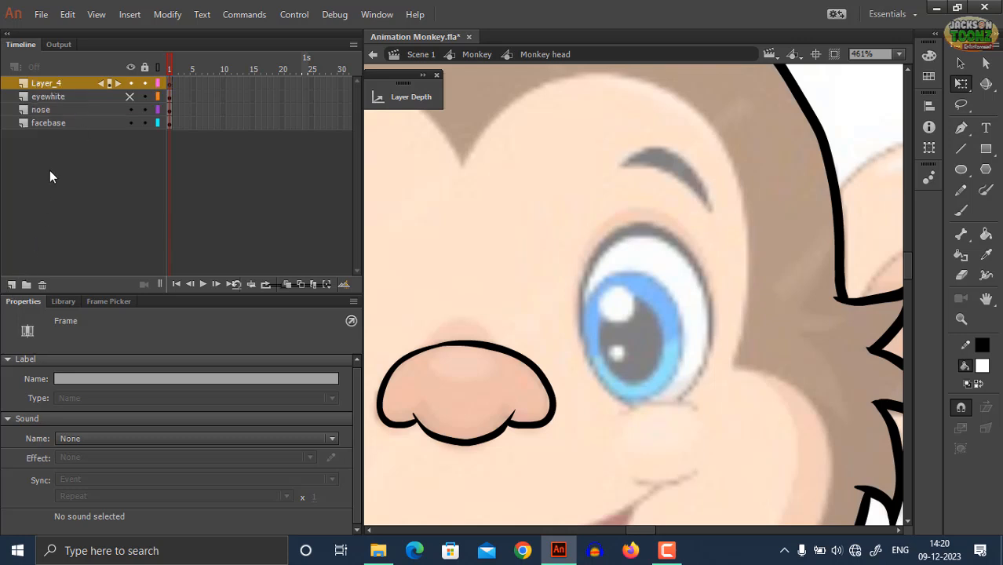
pyautogui.doubleClick(46, 83)
pyautogui.write('pup')
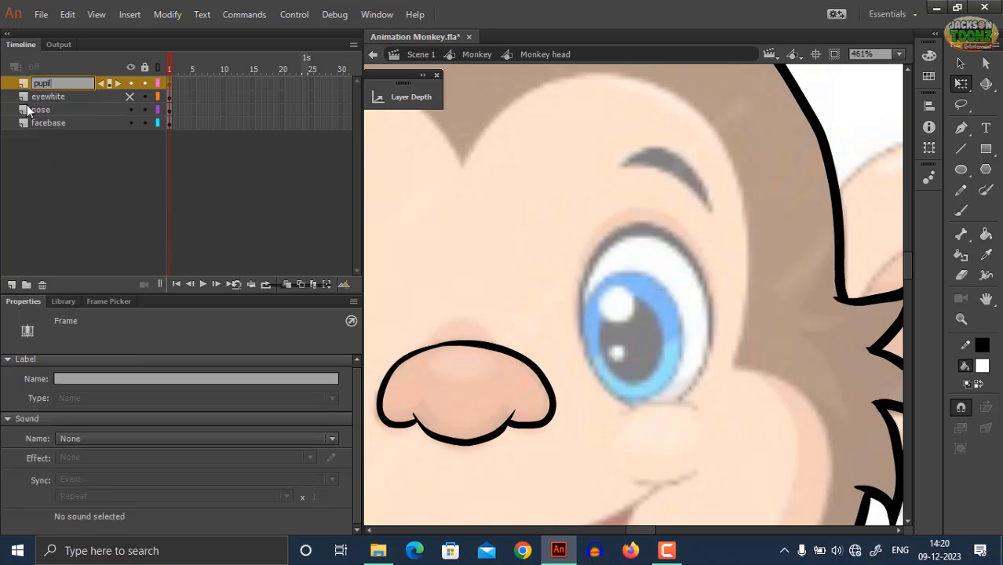
pyautogui.write('il')
pyautogui.press('Return')
# Step: Go up to the Monkey symbol and sample the blue of the reference eye's iris as the fill color
pyautogui.click(637, 313)
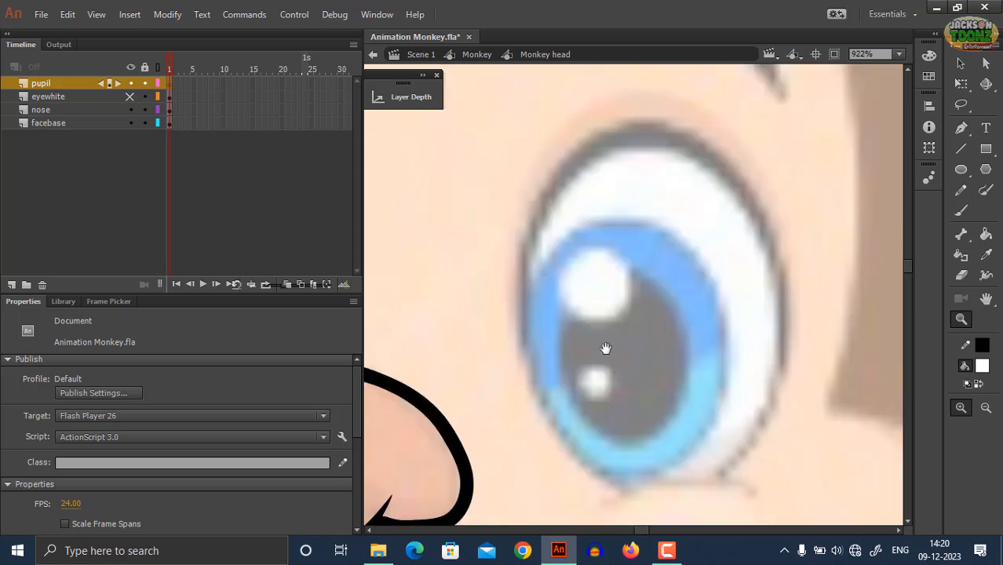
pyautogui.click(961, 169)
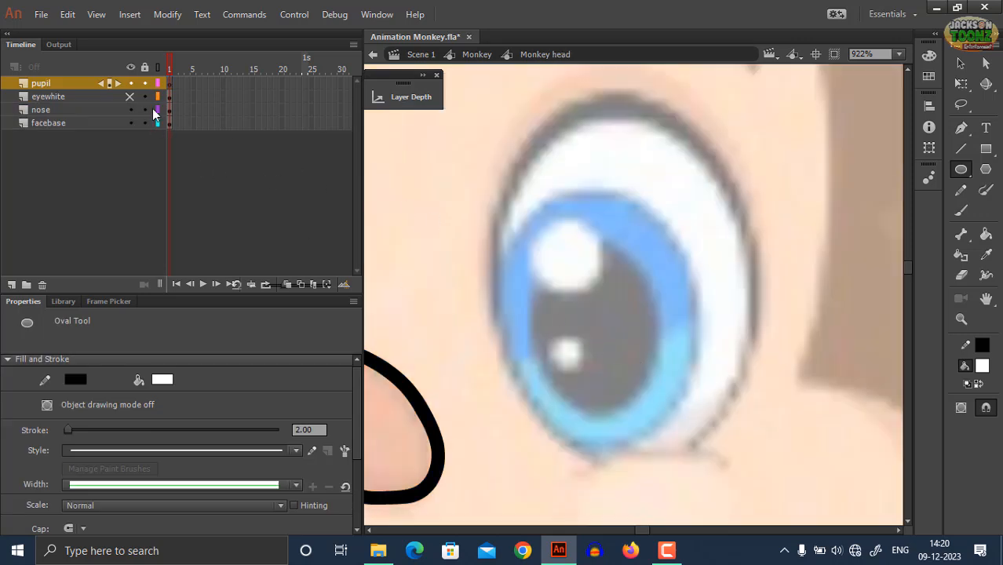
pyautogui.press('z')
pyautogui.keyDown('alt'); pyautogui.click(542, 290); pyautogui.keyUp('alt')
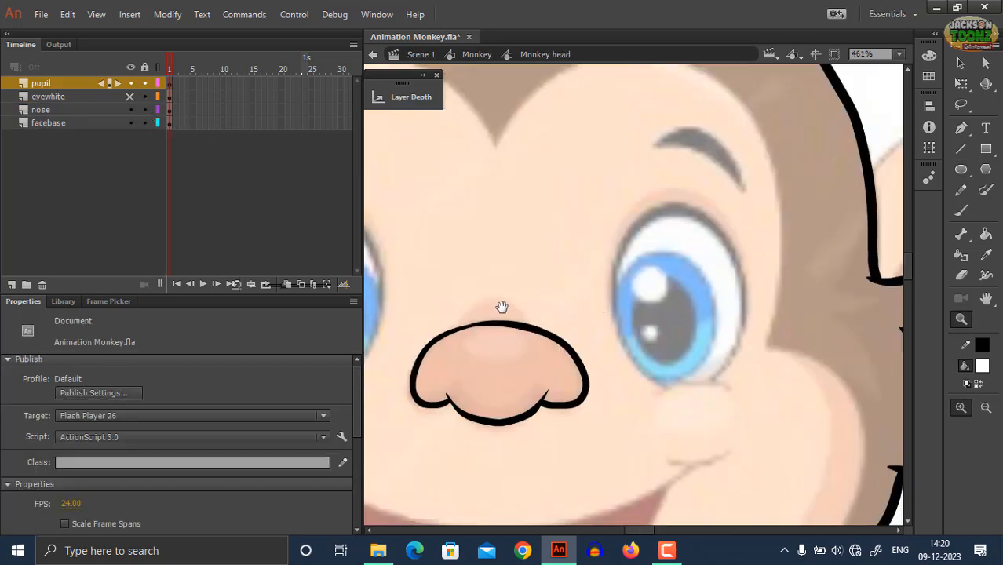
pyautogui.moveTo(502, 306); pyautogui.dragTo(660, 308)
pyautogui.doubleClick(536, 334)
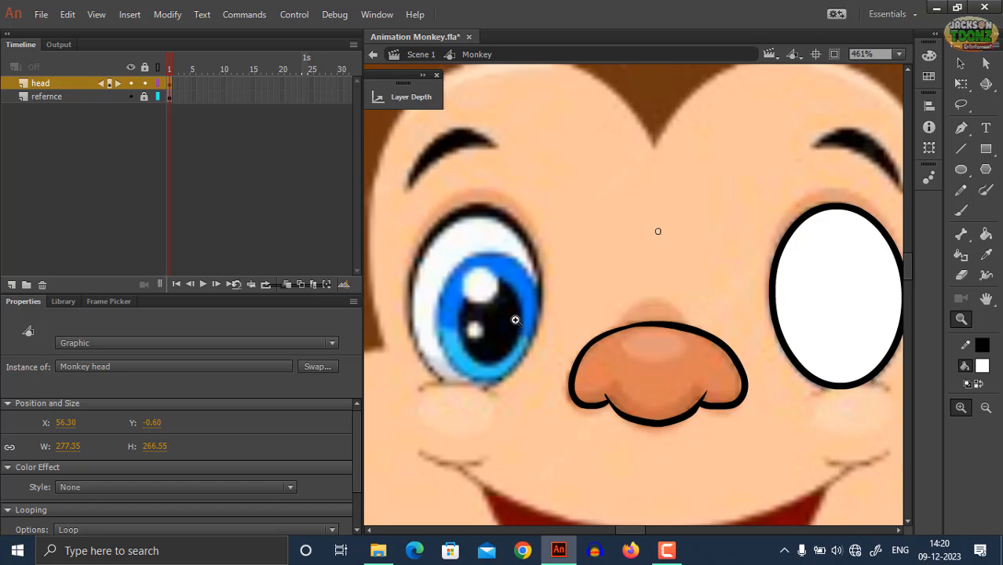
pyautogui.press('i')
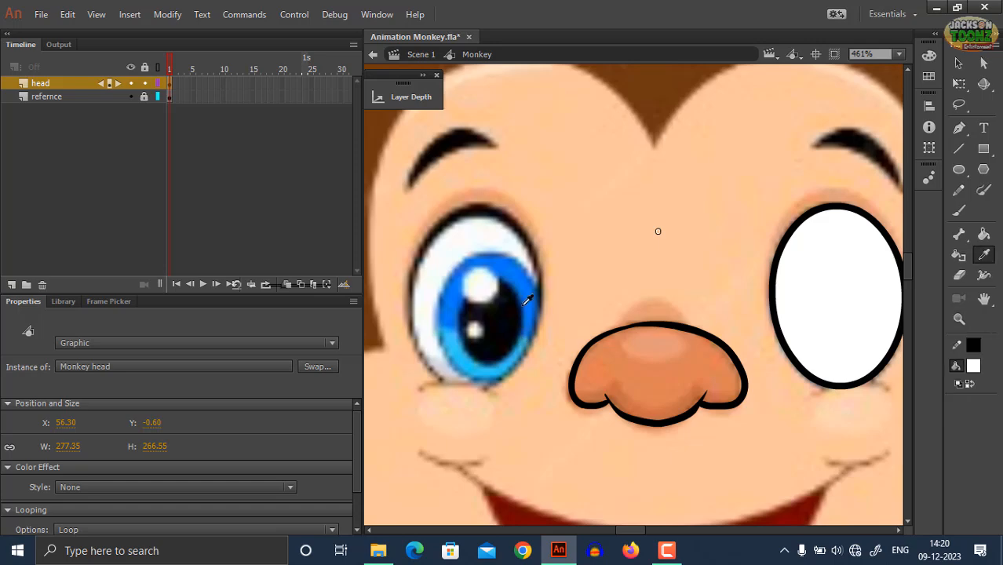
pyautogui.click(464, 323)
# Step: Reopen the Monkey head symbol and draw a black-outlined blue oval about 27.5 by 37.1 px over the iris on the pupil layer
pyautogui.moveTo(868, 345); pyautogui.dragTo(680, 330)
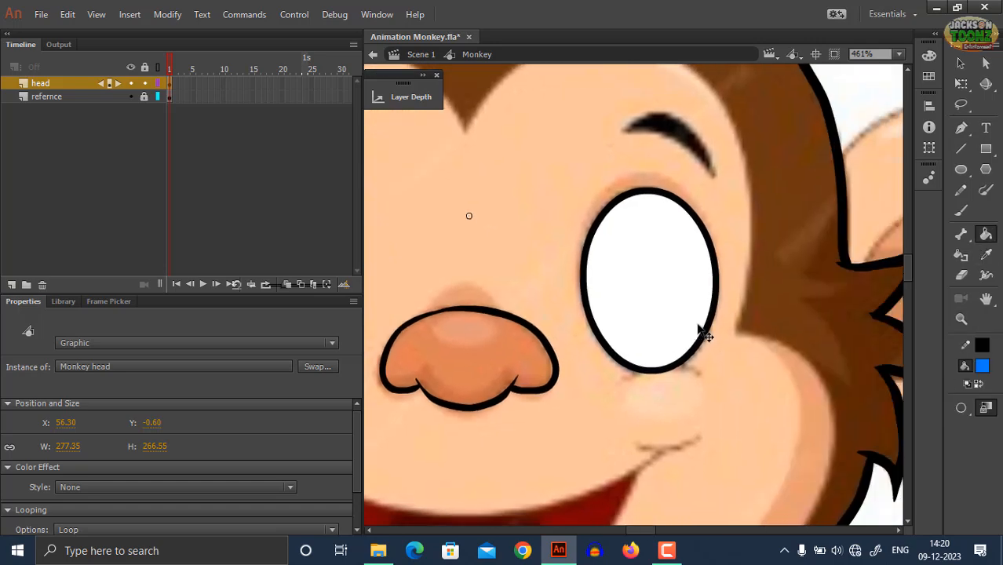
pyautogui.keyDown('ctrl'); pyautogui.doubleClick(696, 324); pyautogui.keyUp('ctrl')
pyautogui.click(53, 84)
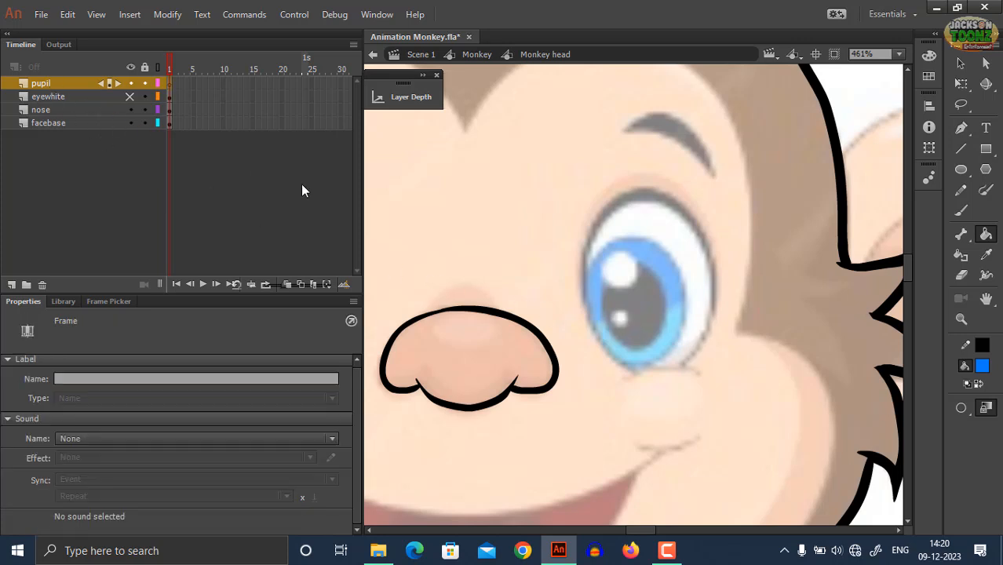
pyautogui.press('z')
pyautogui.click(666, 294)
pyautogui.press('o')
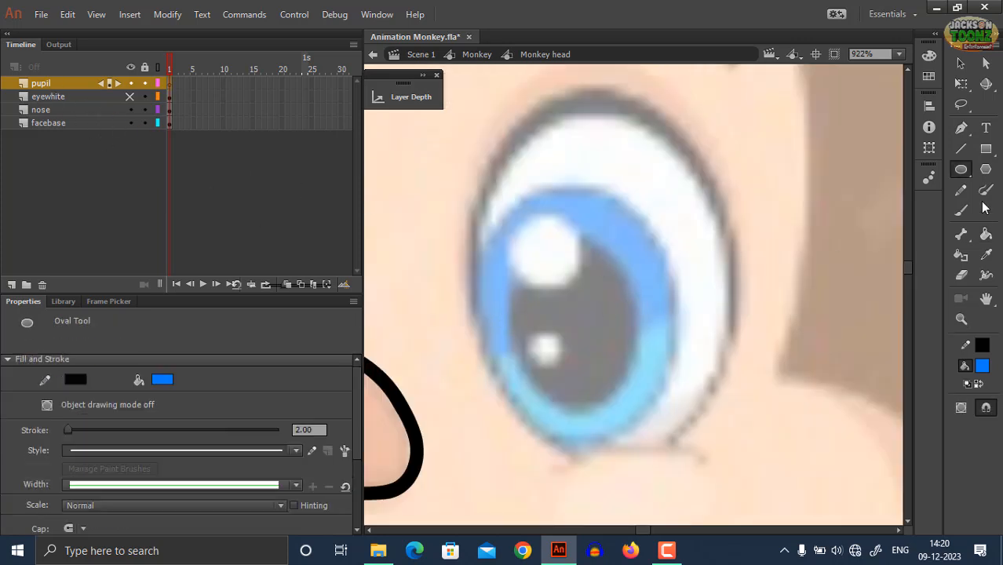
pyautogui.click(962, 171)
pyautogui.moveTo(486, 199); pyautogui.dragTo(678, 439)
# Step: Select only the blue oval's outline and set its stroke size to 1
pyautogui.keyDown('ctrl'); pyautogui.click(652, 407); pyautogui.keyUp('ctrl')
pyautogui.moveTo(318, 495); pyautogui.dragTo(289, 494)
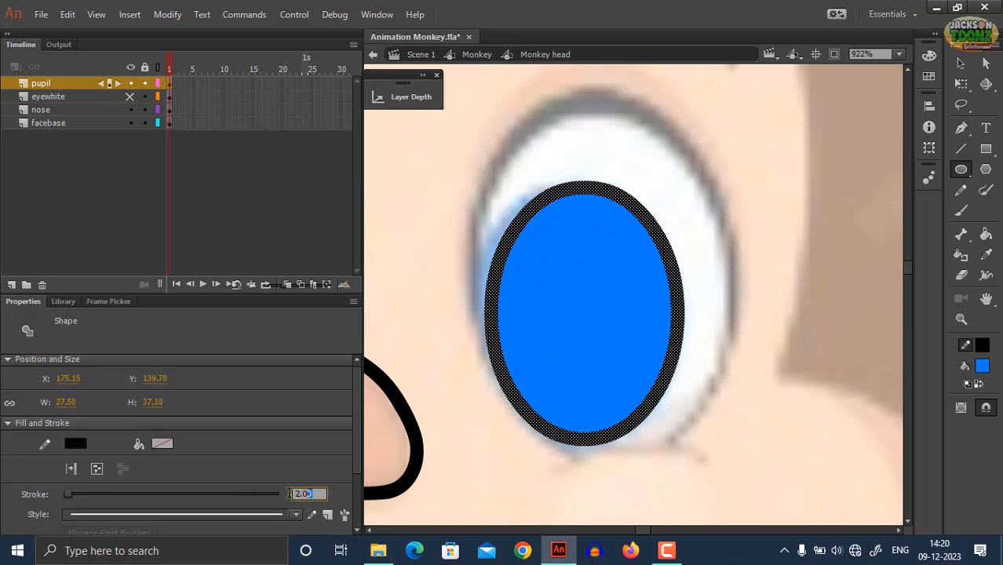
pyautogui.press('Return')
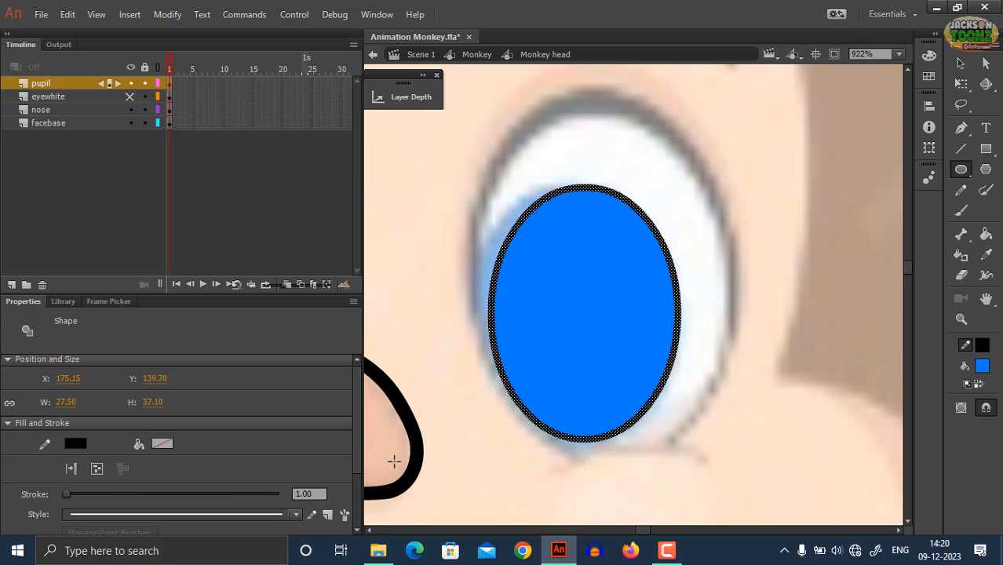
# Step: Select the blue oval's fill and outline together and shift them slightly left over the reference iris
pyautogui.keyDown('ctrl'); pyautogui.click(706, 384); pyautogui.keyUp('ctrl')
pyautogui.keyDown('ctrl'); pyautogui.click(518, 305); pyautogui.keyUp('ctrl')
pyautogui.keyDown('ctrl'); pyautogui.keyDown('shift'); pyautogui.click(493, 296); pyautogui.keyUp('shift'); pyautogui.keyUp('ctrl')
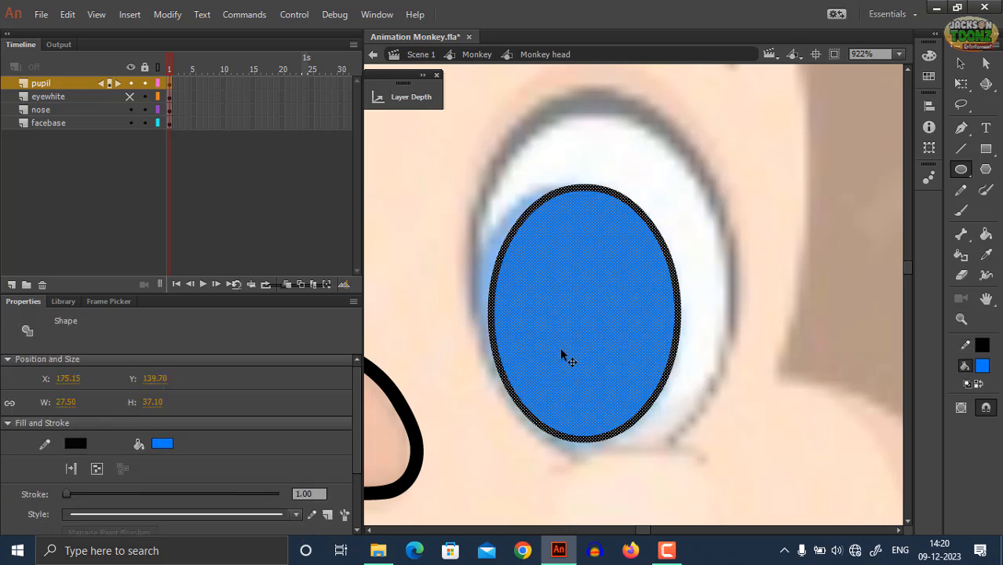
pyautogui.moveTo(562, 352); pyautogui.dragTo(496, 344)
pyautogui.keyDown('ctrl'); pyautogui.click(683, 316); pyautogui.keyUp('ctrl')
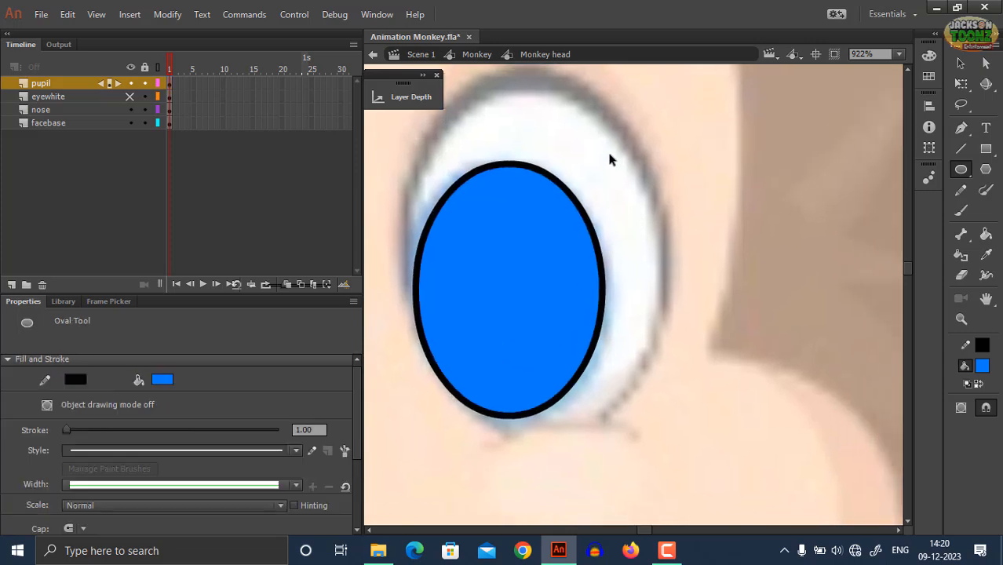
pyautogui.moveTo(616, 142); pyautogui.dragTo(408, 454)
pyautogui.moveTo(505, 368); pyautogui.dragTo(521, 365)
pyautogui.hotkey('ctrl', 'z')
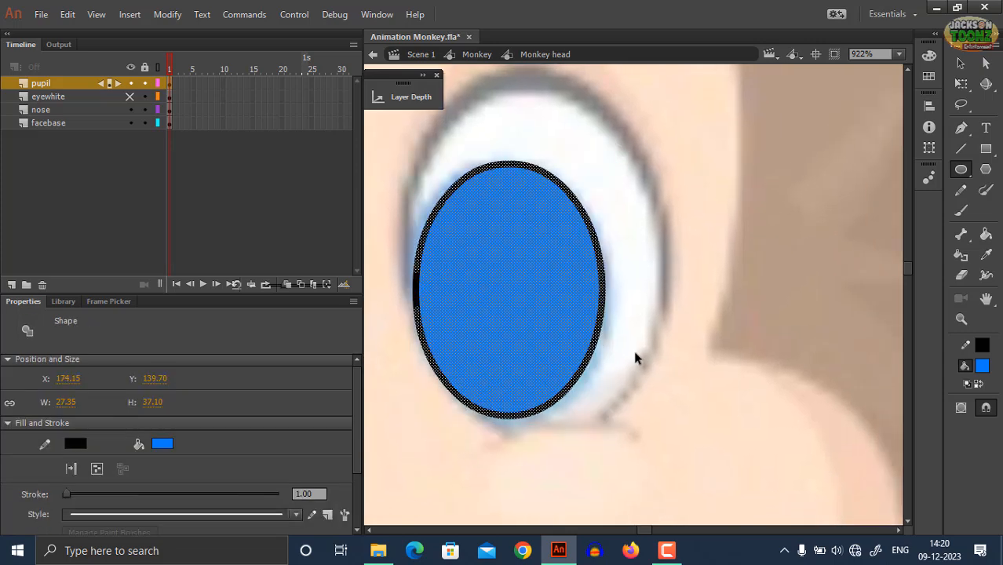
pyautogui.keyDown('ctrl'); pyautogui.click(636, 352); pyautogui.keyUp('ctrl')
pyautogui.moveTo(637, 163)
pyautogui.mouseDown()
pyautogui.moveTo(409, 445)
pyautogui.moveTo(389, 449)
pyautogui.mouseUp()
pyautogui.moveTo(664, 139); pyautogui.dragTo(361, 491)
pyautogui.moveTo(499, 353); pyautogui.dragTo(718, 350)
pyautogui.hotkey('ctrl', 'z')
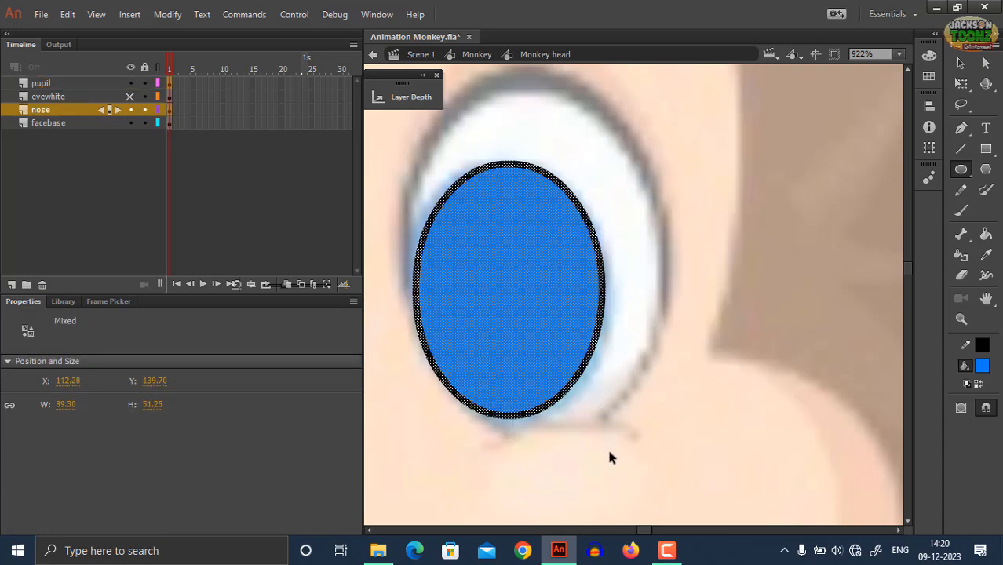
pyautogui.keyDown('ctrl'); pyautogui.click(607, 449); pyautogui.keyUp('ctrl')
# Step: Select the entire blue oval and move it right, clear of the reference iris, to about X 203.60
pyautogui.moveTo(414, 209); pyautogui.dragTo(659, 436)
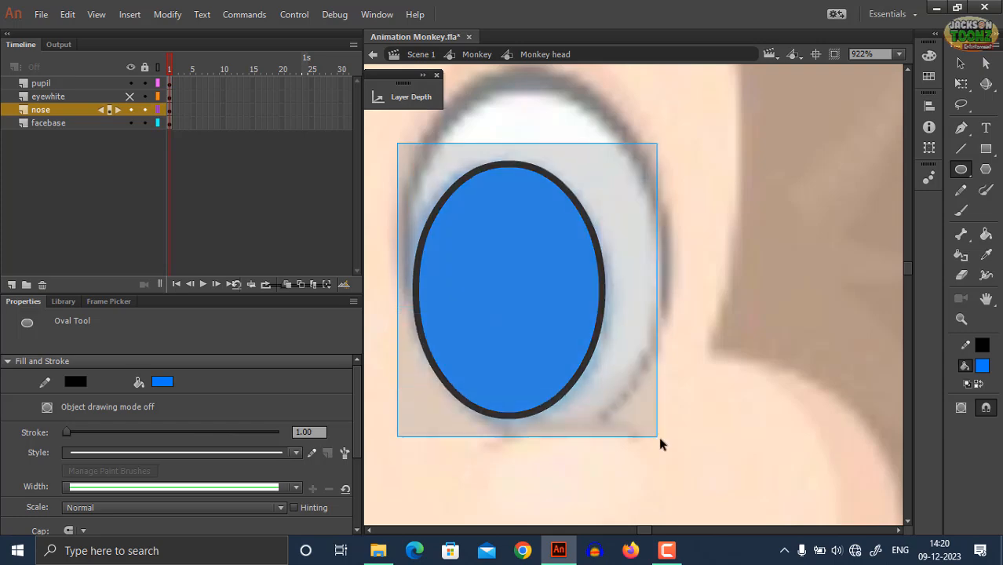
pyautogui.moveTo(511, 374); pyautogui.dragTo(714, 370)
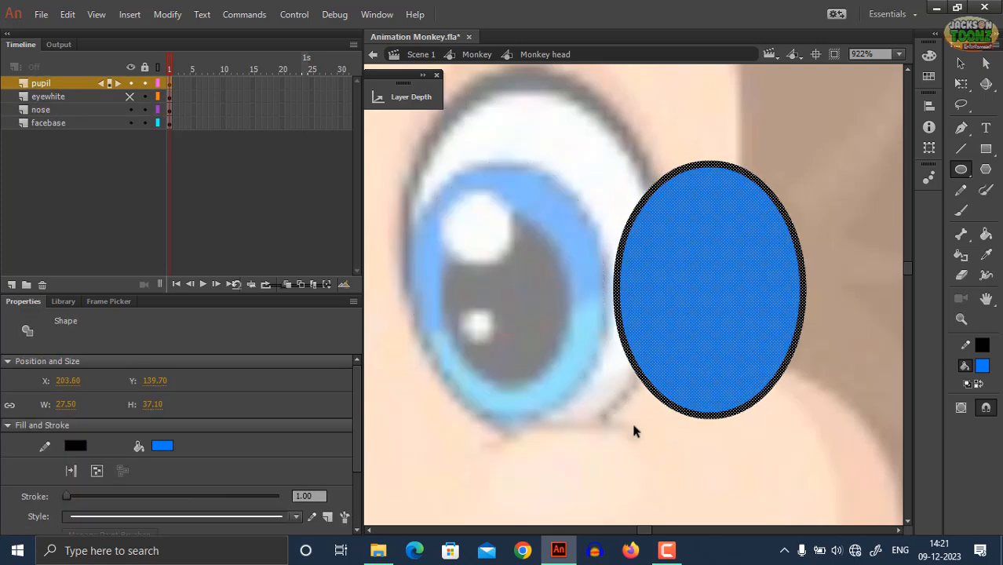
pyautogui.keyDown('ctrl'); pyautogui.click(633, 424); pyautogui.keyUp('ctrl')
# Step: Draw a black-filled oval without stroke, about 18.3 by 24.8 px, over the dark pupil of the reference eye
pyautogui.click(962, 169)
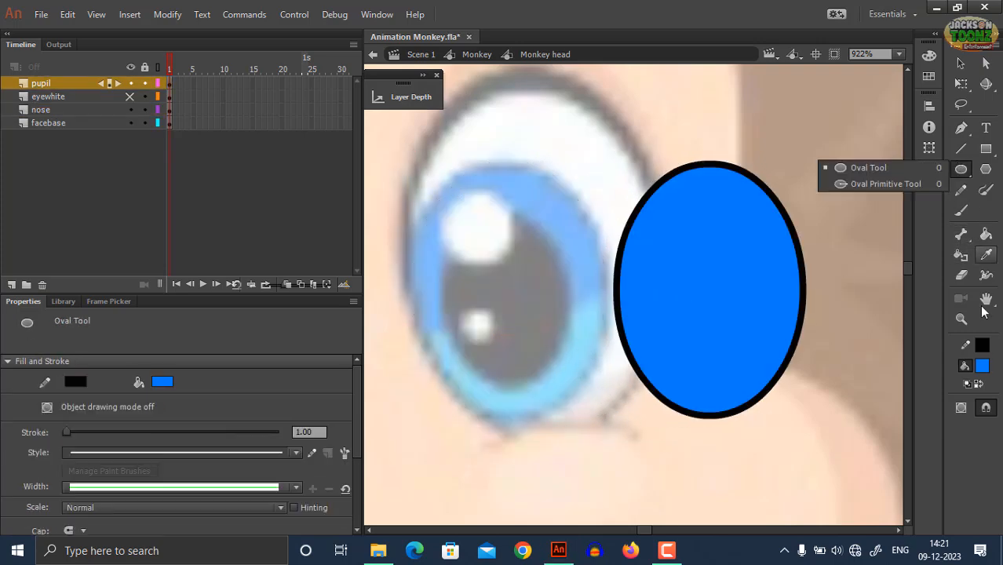
pyautogui.click(983, 345)
pyautogui.click(951, 361)
pyautogui.click(975, 369)
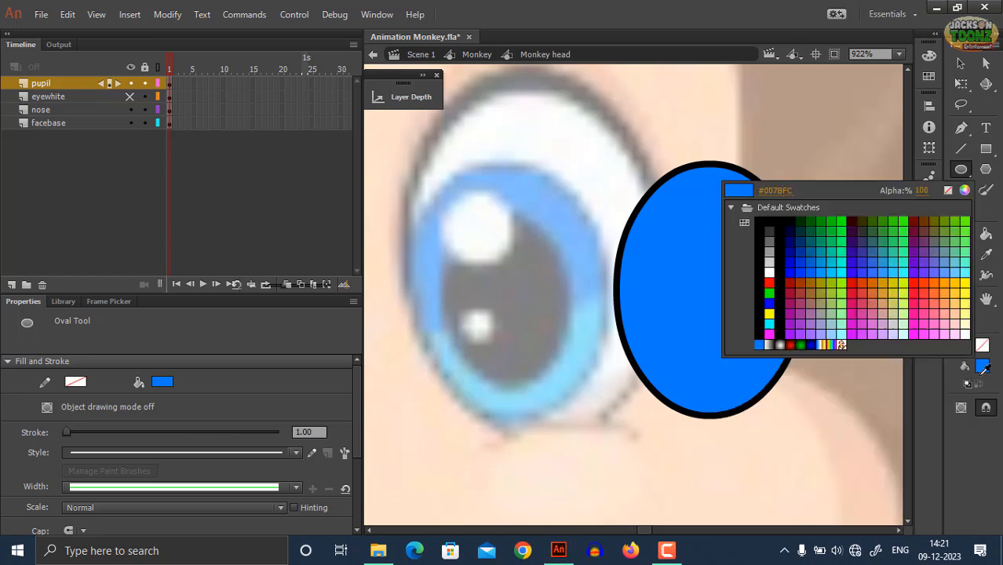
pyautogui.click(765, 217)
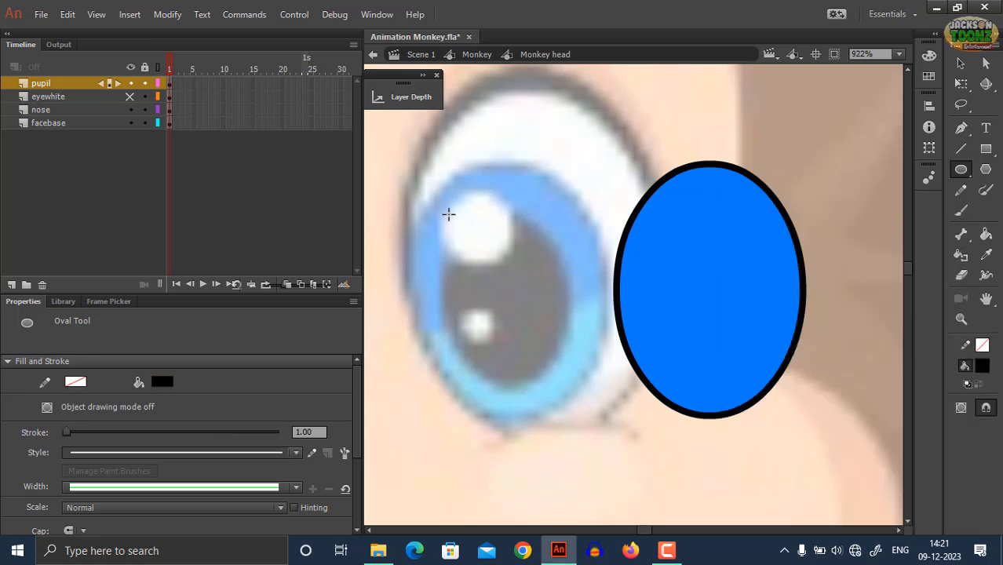
pyautogui.moveTo(448, 215); pyautogui.dragTo(572, 382)
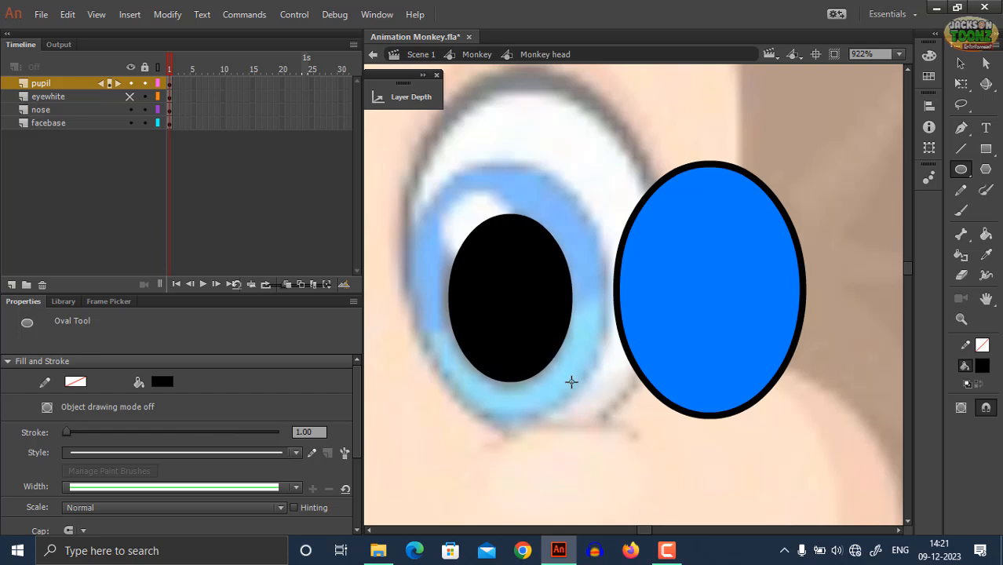
# Step: Nudge the black oval left and down over the reference pupil to X 178.00, Y 147.35
pyautogui.keyDown('ctrl'); pyautogui.click(547, 365); pyautogui.keyUp('ctrl')
pyautogui.press('Left')
pyautogui.press('Left')
pyautogui.press('Left')
pyautogui.press('Left')
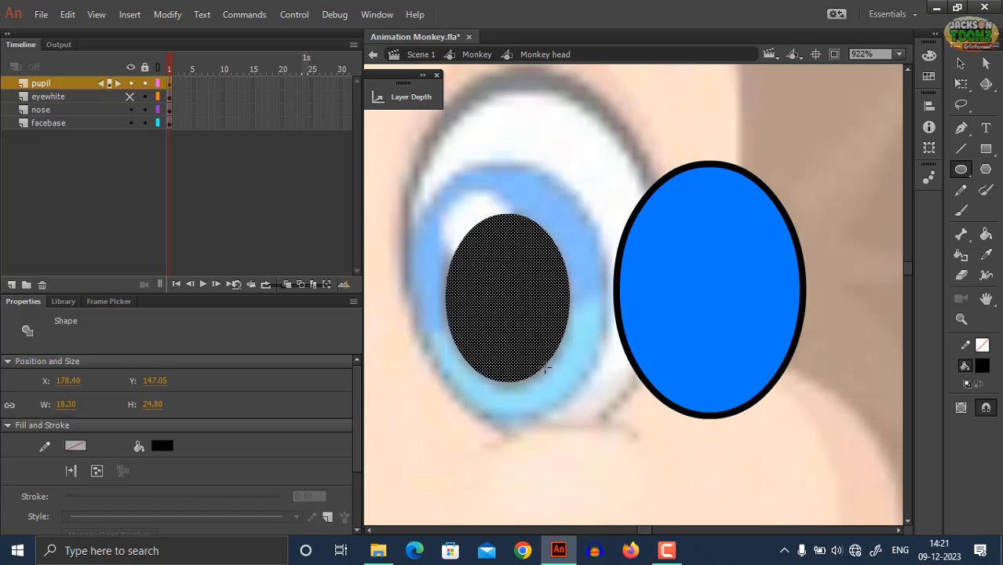
pyautogui.press('Left')
pyautogui.press('Left')
pyautogui.press('Left')
pyautogui.press('Left')
pyautogui.press('Down')
pyautogui.press('Down')
pyautogui.press('Down')
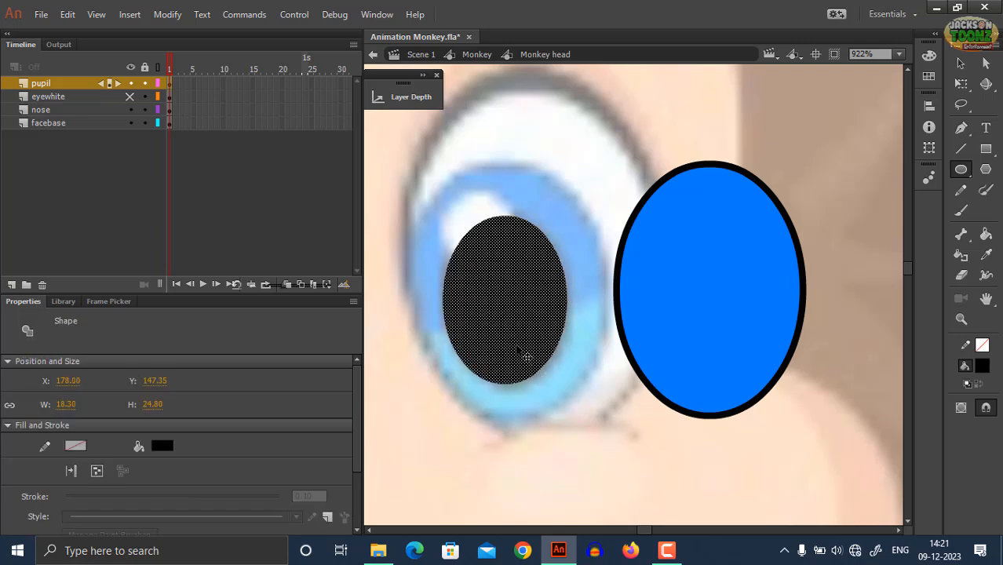
# Step: Move the black oval inside the blue oval and nudge it to X 207.95, Y 146.85
pyautogui.moveTo(517, 350); pyautogui.dragTo(710, 349)
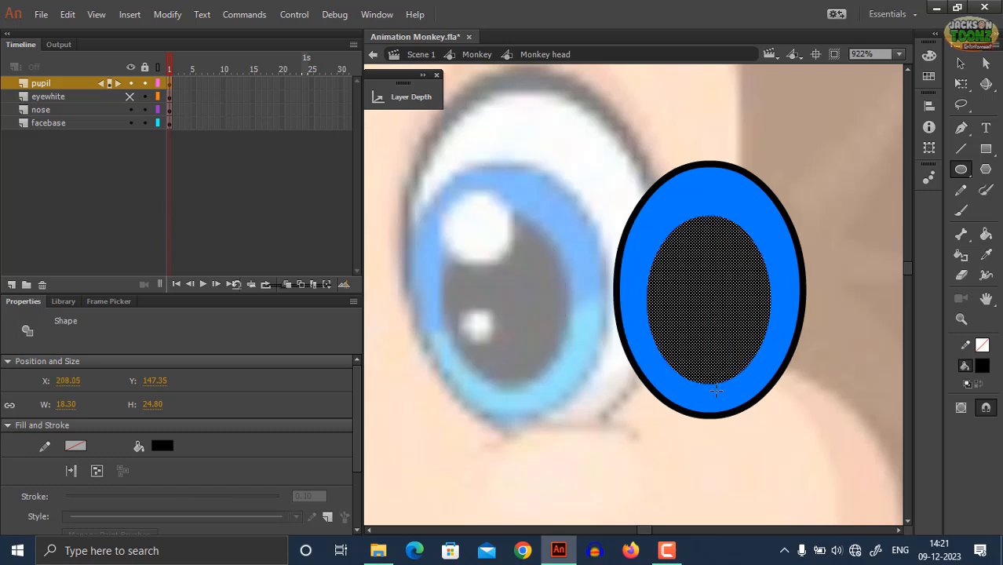
pyautogui.press('Up')
pyautogui.press('Up')
pyautogui.press('Up')
pyautogui.press('Up')
pyautogui.press('Up')
pyautogui.press('Left')
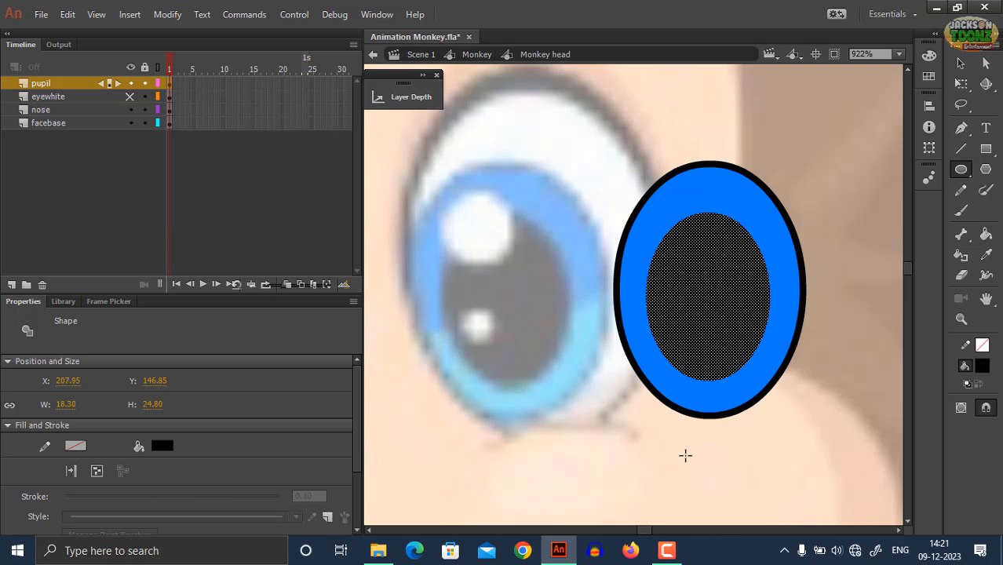
# Step: Nudge the black oval slightly right and up inside the blue oval, to X 208.15
pyautogui.press('Right')
pyautogui.press('Right')
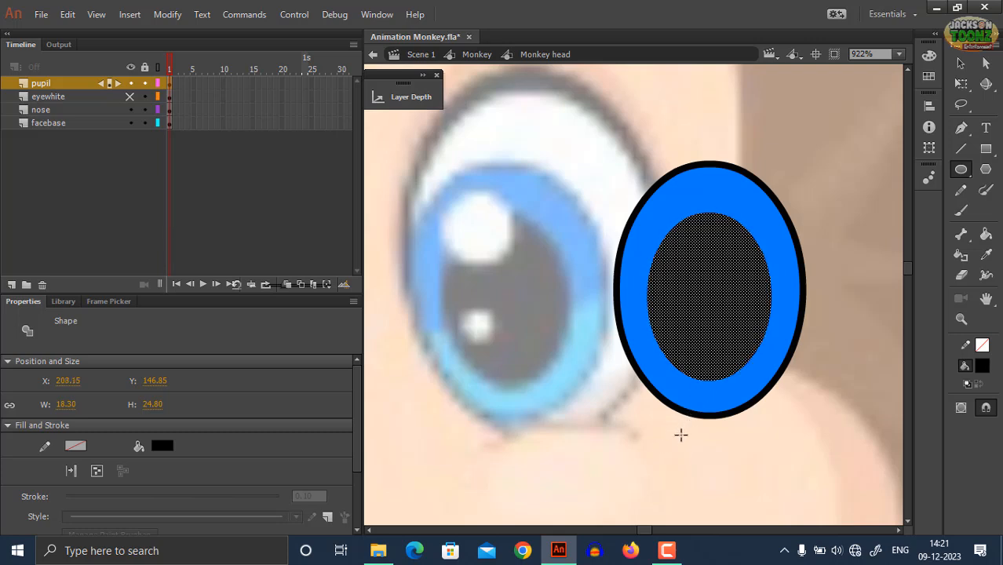
pyautogui.press('Up')
pyautogui.click(656, 442)
# Step: Move the blue fill out of the black-outlined oval, up over the reference eye, to about X 173.25, Y 111.20
pyautogui.click(694, 410)
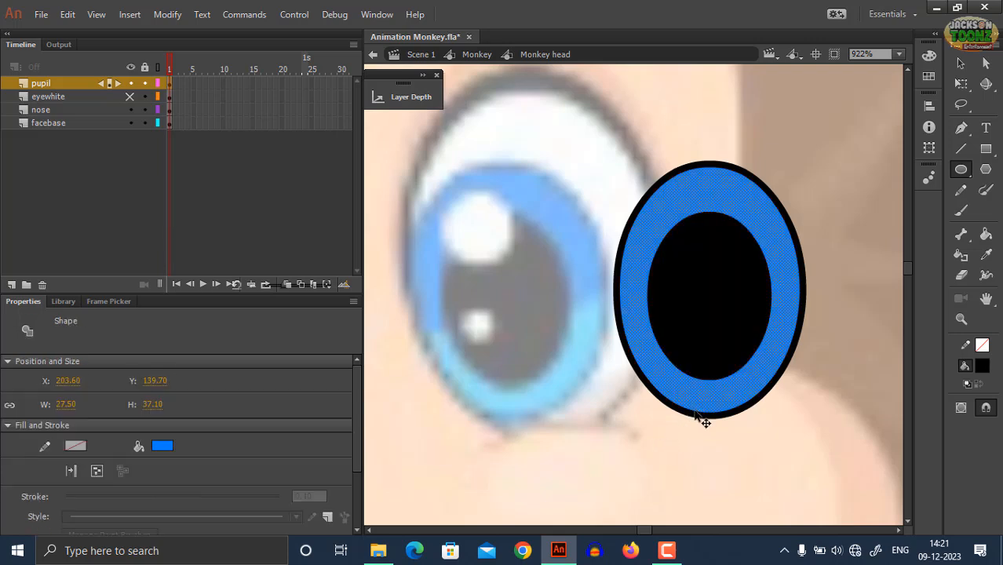
pyautogui.moveTo(691, 400); pyautogui.dragTo(492, 270)
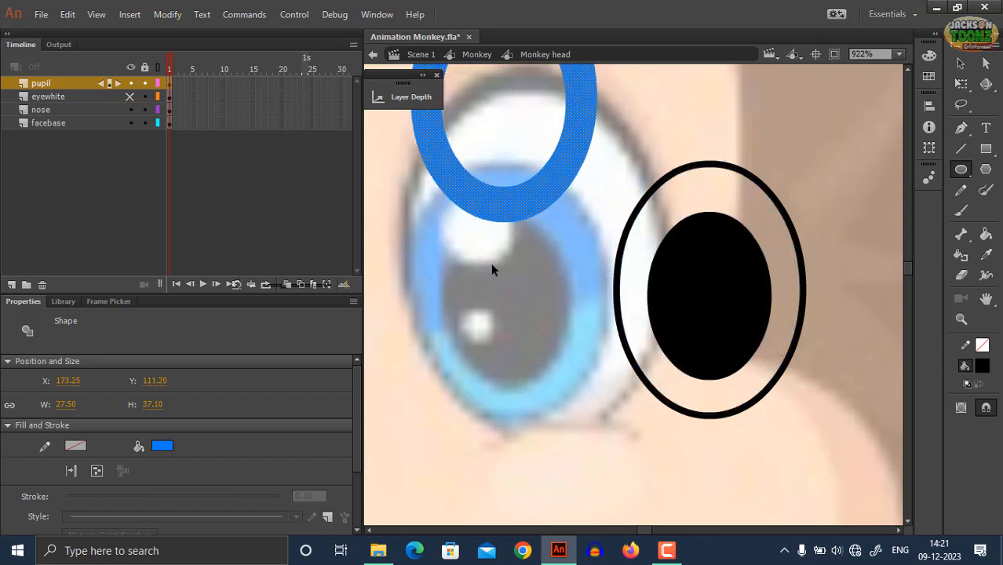
pyautogui.click(533, 216)
# Step: Brush a curved blue line across the lower half of the outlined oval, painting behind the black pupil
pyautogui.press('b')
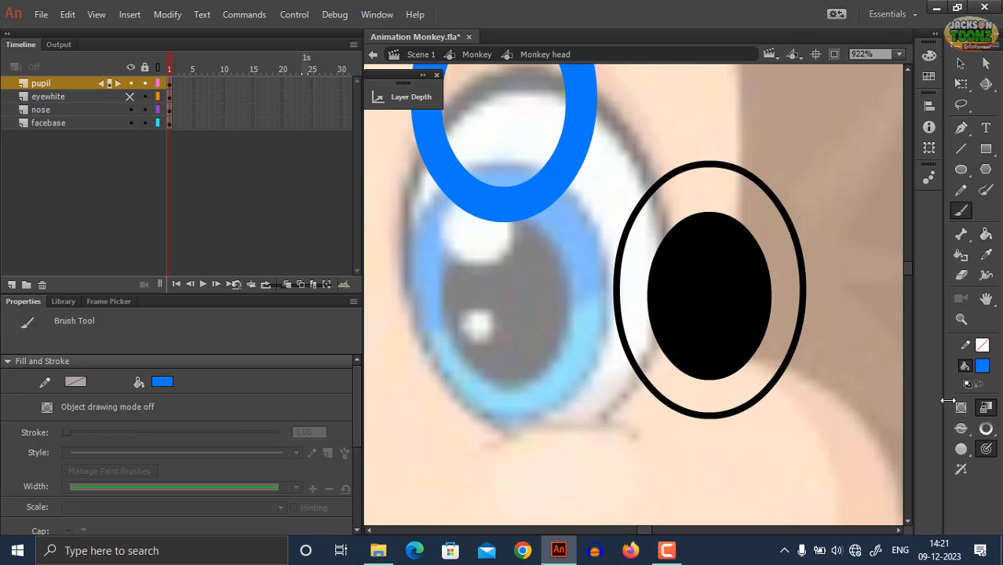
pyautogui.click(962, 428)
pyautogui.click(884, 460)
pyautogui.moveTo(620, 313)
pyautogui.mouseDown()
pyautogui.moveTo(698, 322)
pyautogui.moveTo(745, 316)
pyautogui.moveTo(802, 291)
pyautogui.mouseUp()
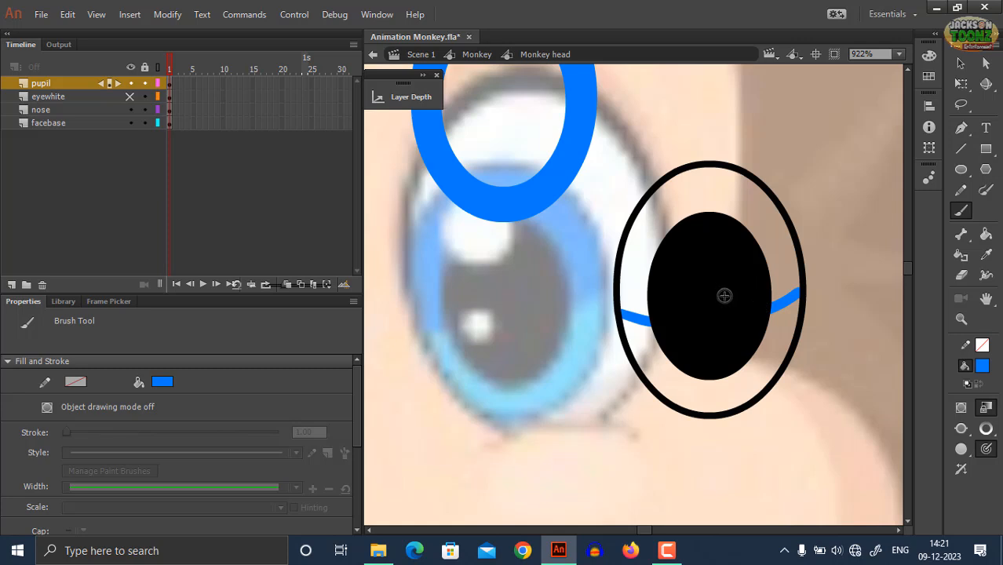
# Step: Fill the iris area above the brushed line with blue and delete the spare blue ring over the reference eye
pyautogui.press('k')
pyautogui.click(786, 294)
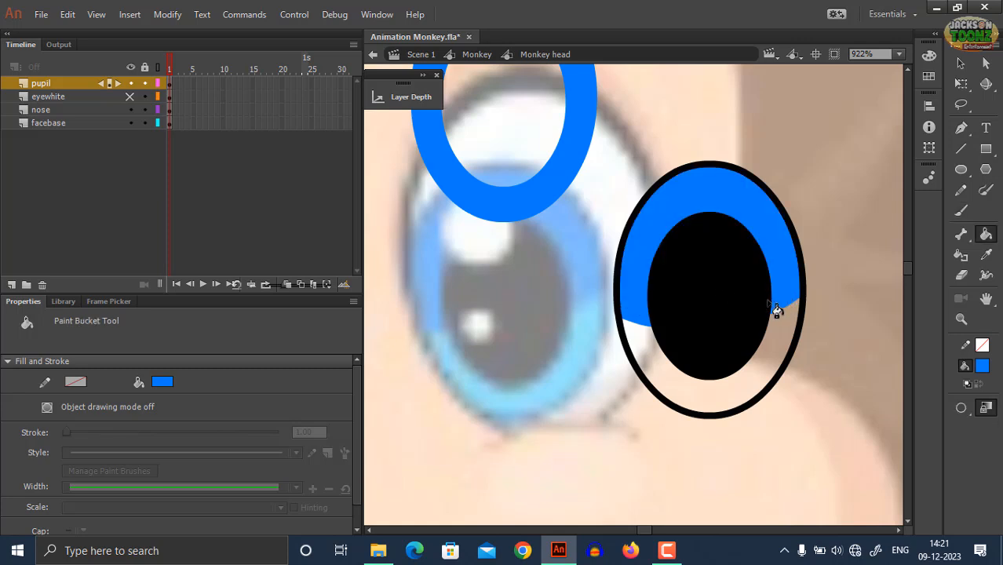
pyautogui.keyDown('ctrl'); pyautogui.click(509, 218); pyautogui.keyUp('ctrl')
pyautogui.press('Delete')
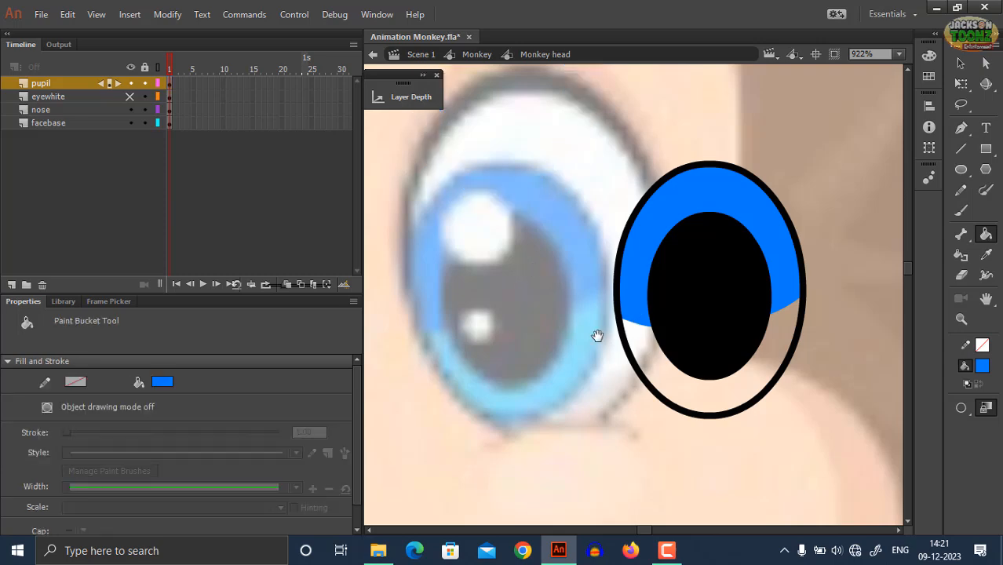
# Step: Convert all artwork on the pupil layer to a Graphic symbol named "monkey pupil"
pyautogui.moveTo(597, 336); pyautogui.dragTo(615, 343)
pyautogui.click(58, 83)
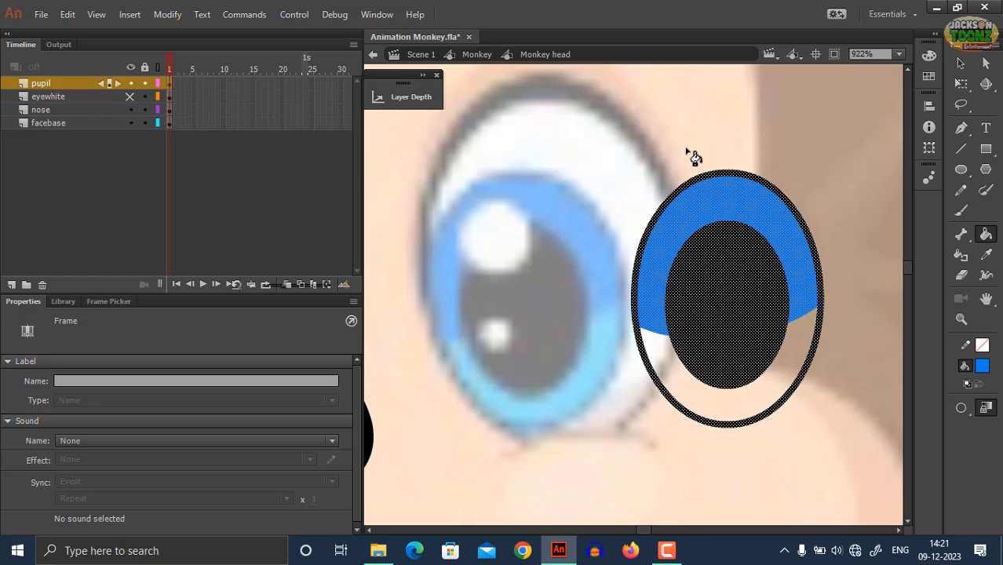
pyautogui.rightClick(697, 303)
pyautogui.click(740, 509)
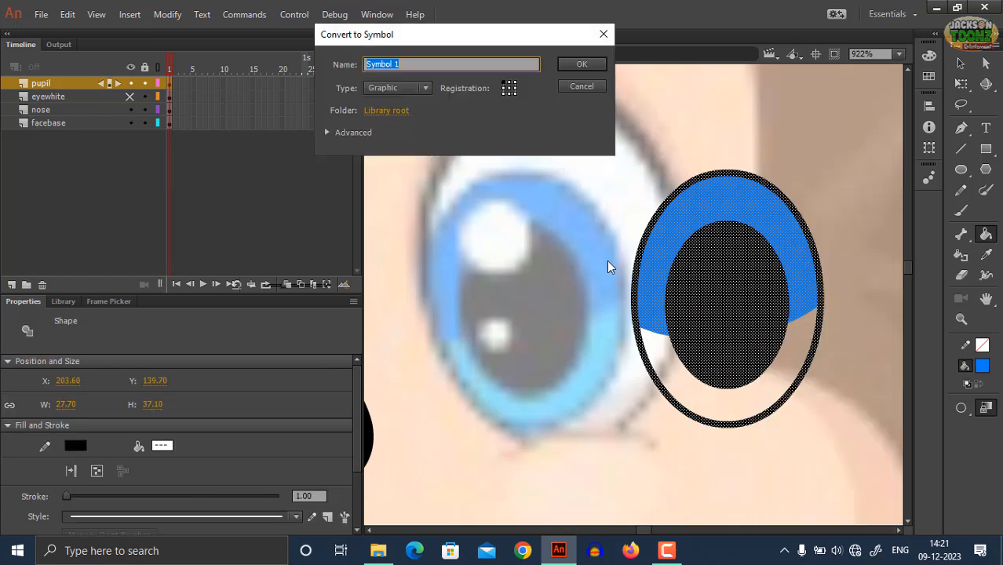
pyautogui.write('monkey pupil')
pyautogui.press('Return')
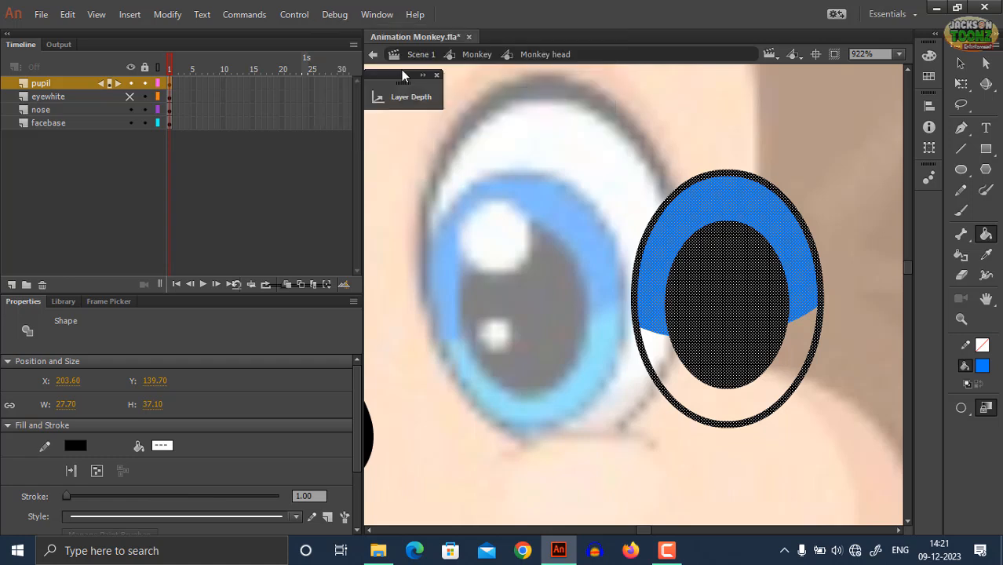
# Step: Open the monkey pupil symbol for editing and rename its layer "base"
pyautogui.click(699, 283)
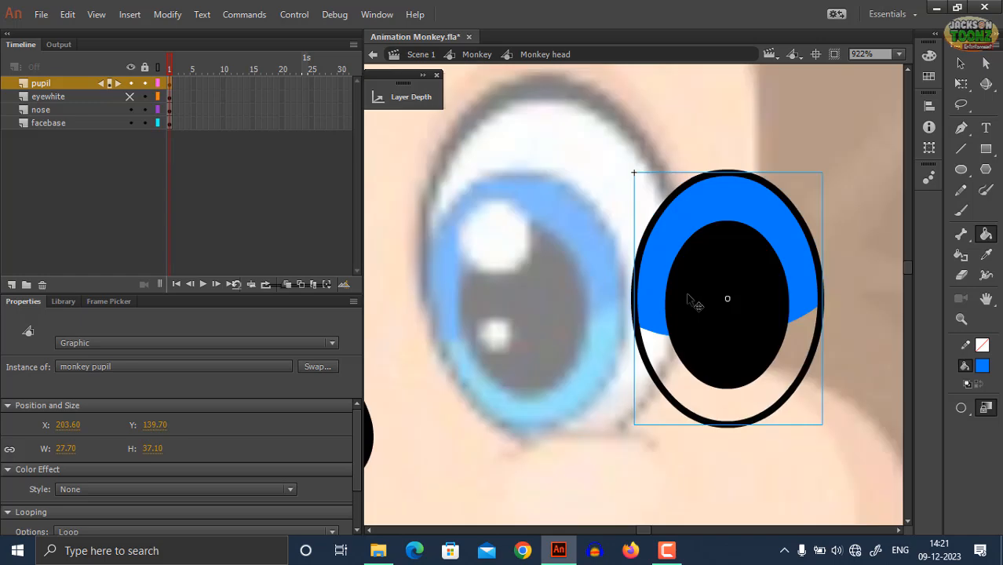
pyautogui.doubleClick(691, 303)
pyautogui.click(611, 303)
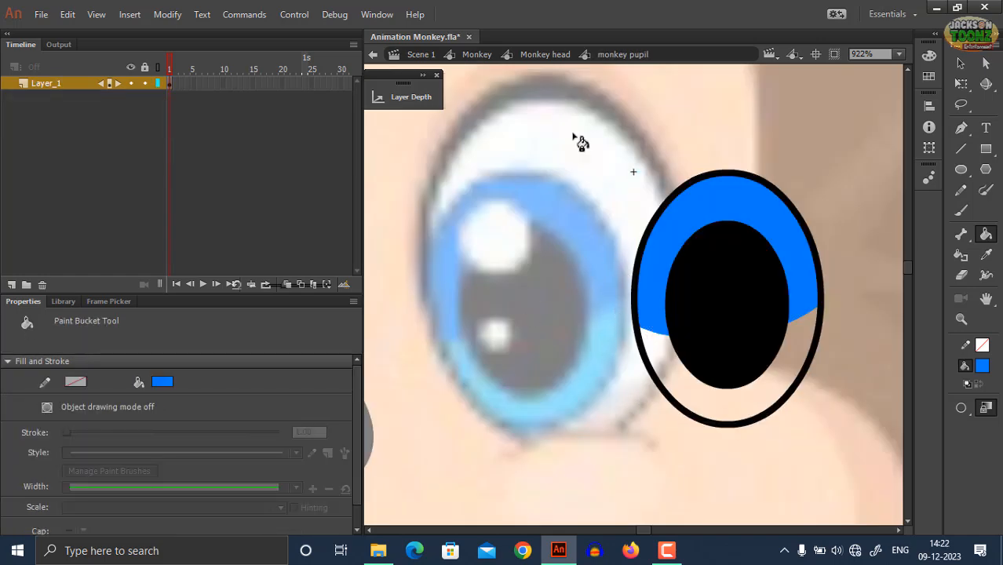
pyautogui.click(86, 83)
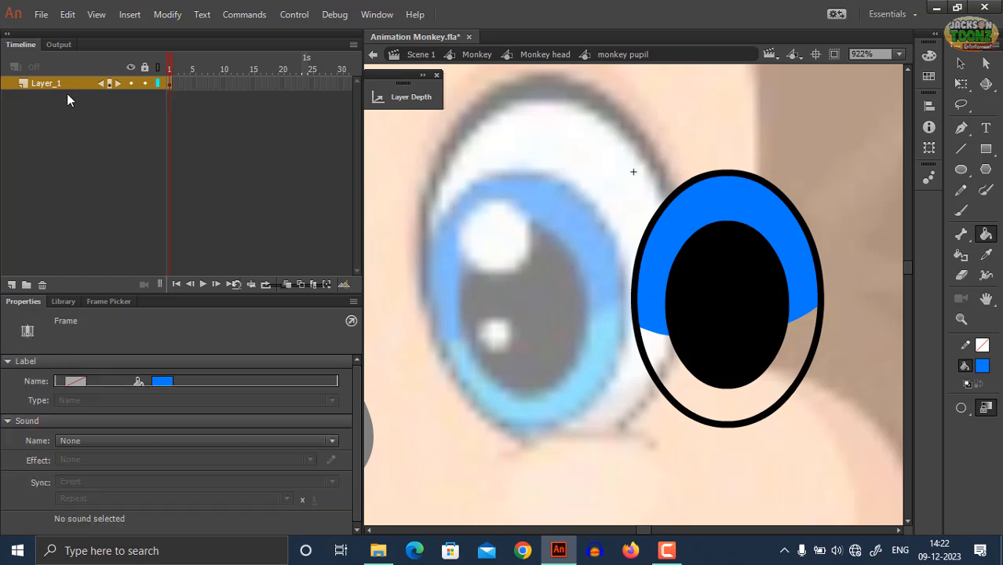
pyautogui.write('base')
pyautogui.press('Return')
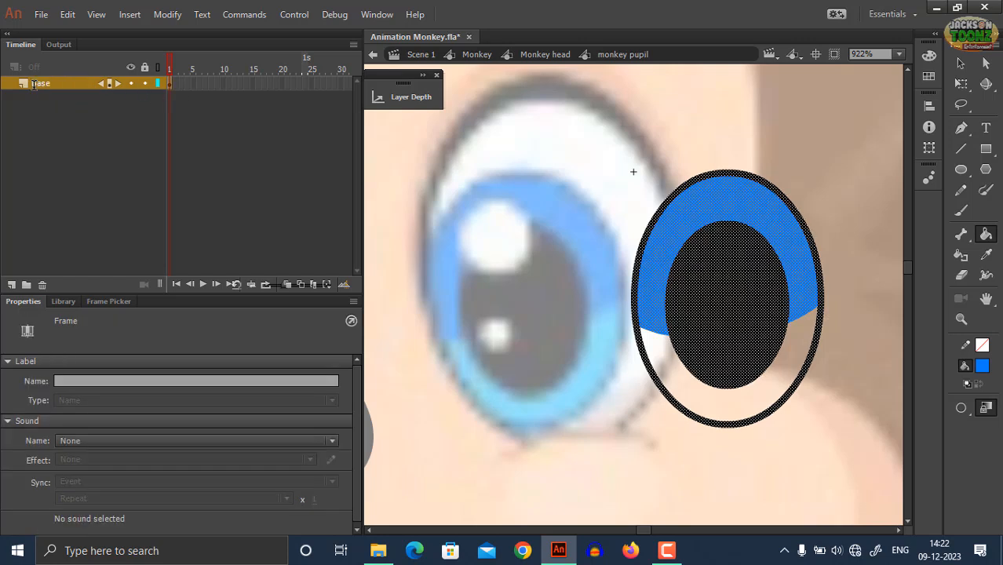
# Step: Add a new layer above base and name it "reflection white"
pyautogui.click(13, 285)
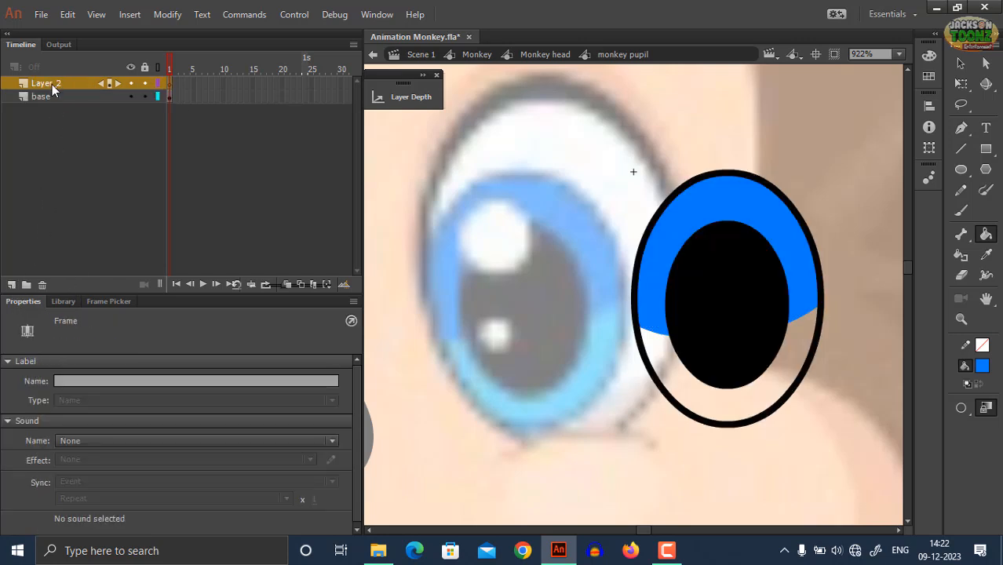
pyautogui.doubleClick(52, 83)
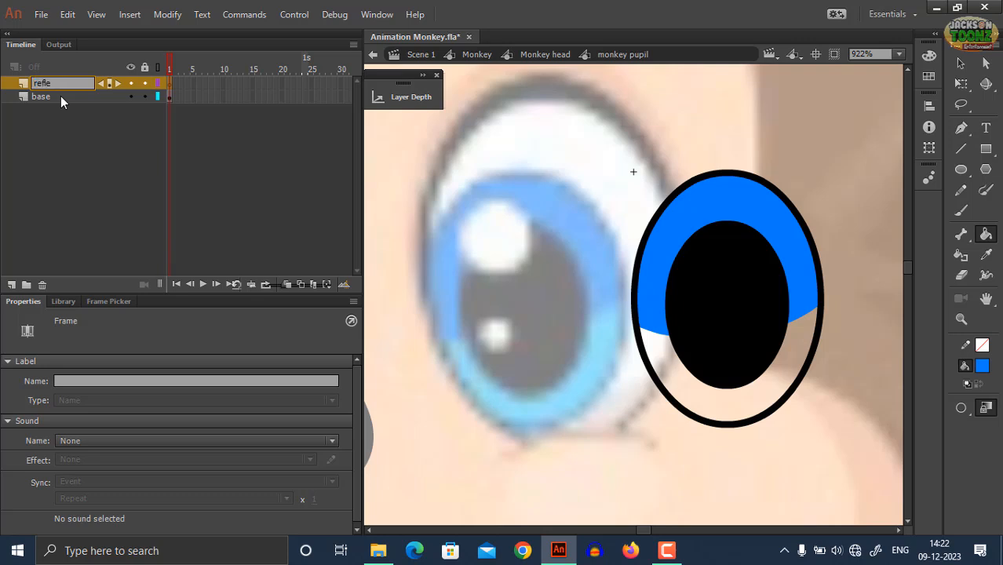
pyautogui.write('reflection white')
pyautogui.press('Return')
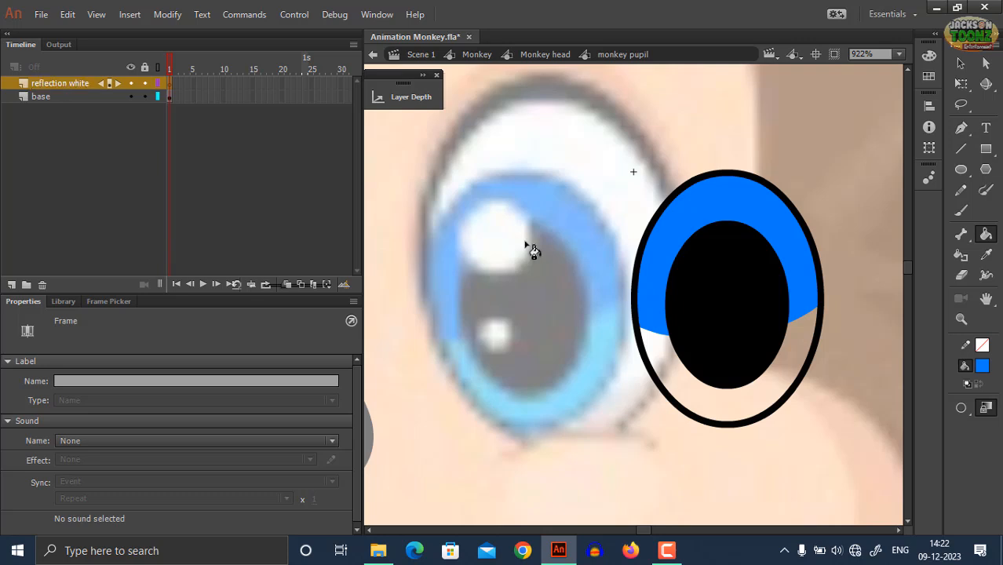
# Step: Draw a white oval without stroke, about 9.7 by 10.2 px, over the pupil's upper-left edge on the reflection white layer
pyautogui.click(983, 366)
pyautogui.click(735, 270)
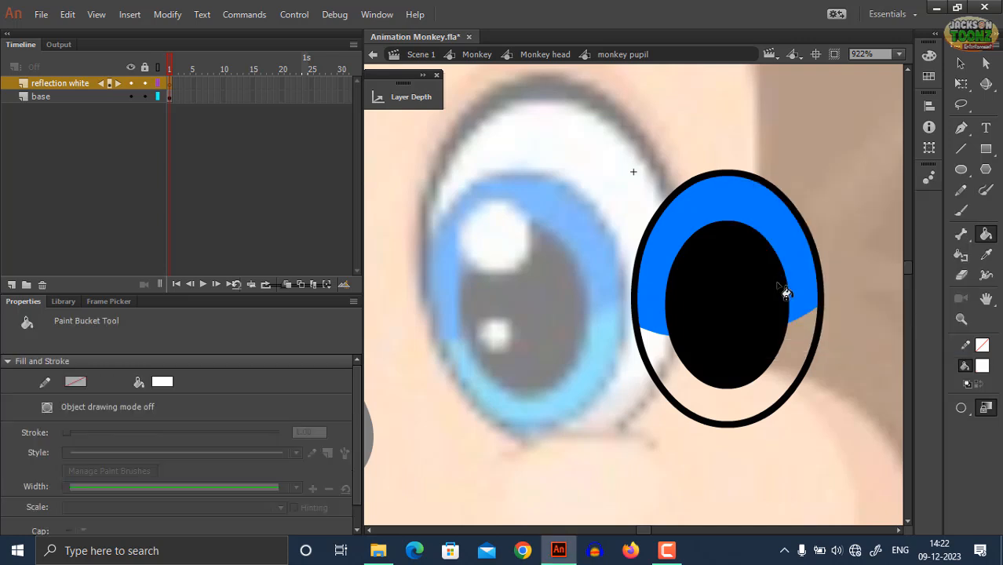
pyautogui.press('o')
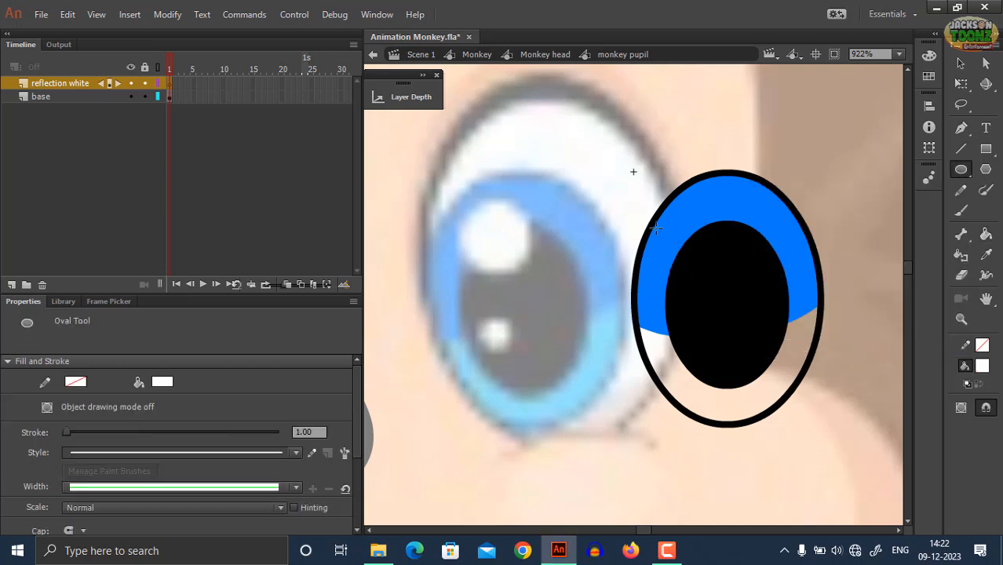
pyautogui.moveTo(659, 218)
pyautogui.mouseDown()
pyautogui.moveTo(722, 273)
pyautogui.moveTo(687, 264)
pyautogui.mouseUp()
pyautogui.hotkey('ctrl', 'z')
pyautogui.moveTo(672, 222)
pyautogui.mouseDown()
pyautogui.moveTo(739, 290)
pyautogui.moveTo(703, 264)
pyautogui.mouseUp()
pyautogui.keyDown('ctrl'); pyautogui.click(716, 277); pyautogui.keyUp('ctrl')
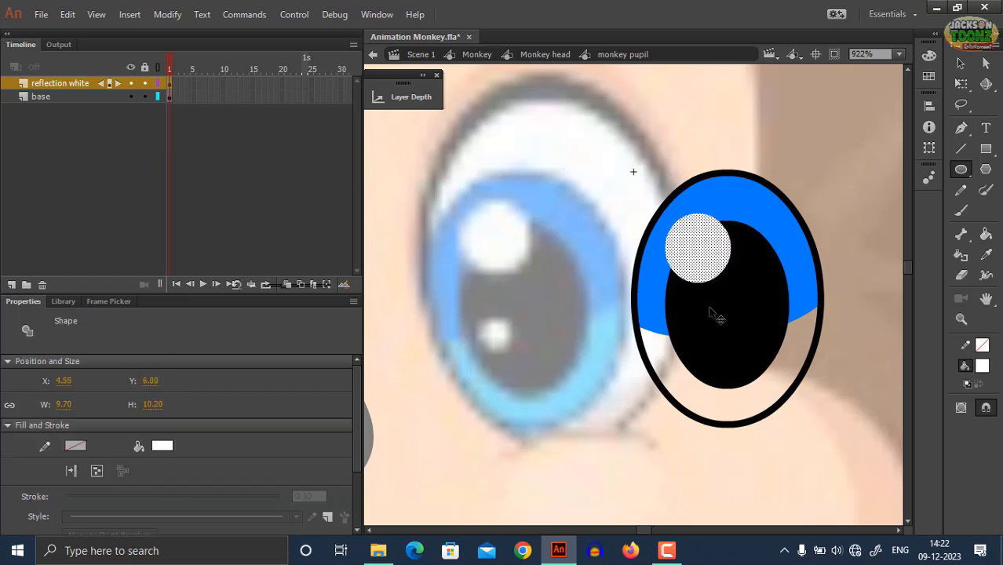
# Step: Draw a smaller white circle below the large highlight near the pupil's lower-left edge and save the document
pyautogui.moveTo(676, 317); pyautogui.dragTo(700, 339)
pyautogui.press('z')
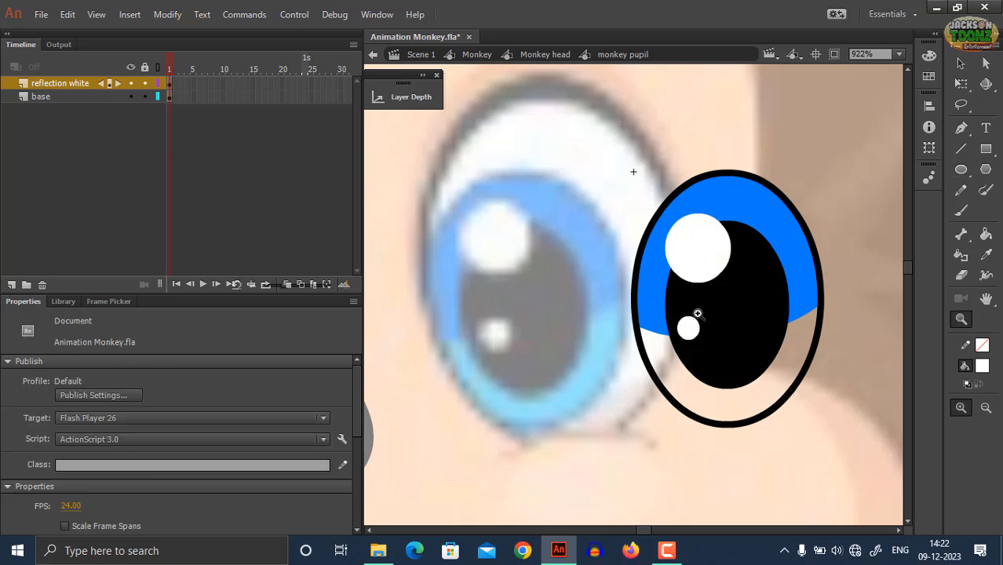
pyautogui.keyDown('alt'); pyautogui.click(697, 316); pyautogui.keyUp('alt')
pyautogui.hotkey('ctrl', 's')
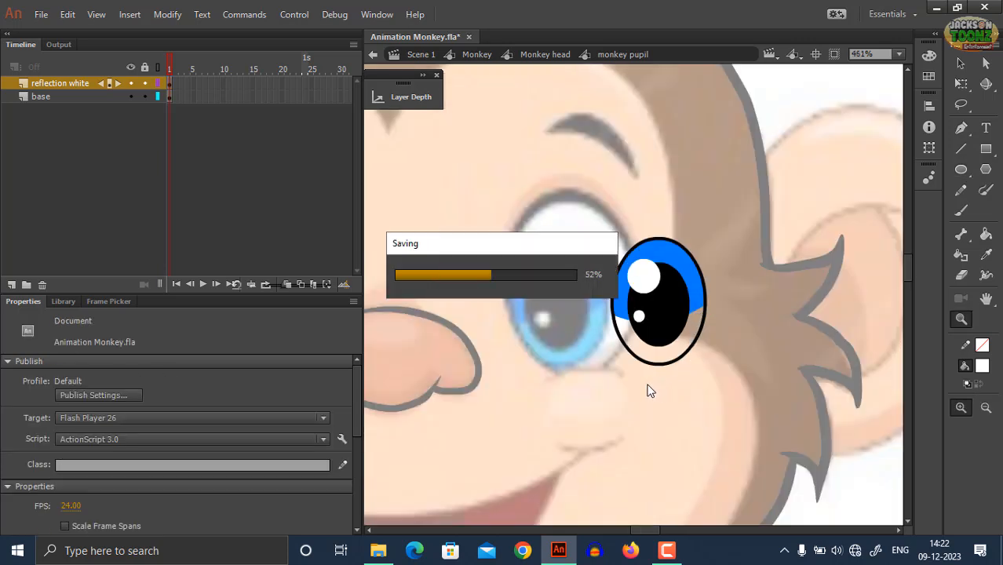
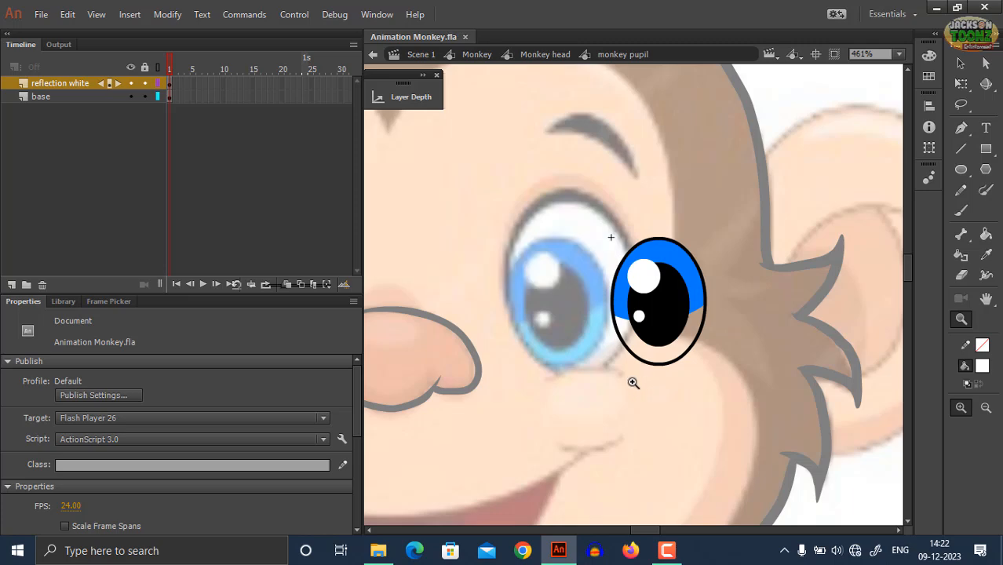
# Step: Go back out to the Monkey symbol and sample the light blue from the lower iris of the reference's other eye
pyautogui.doubleClick(628, 383)
pyautogui.doubleClick(620, 379)
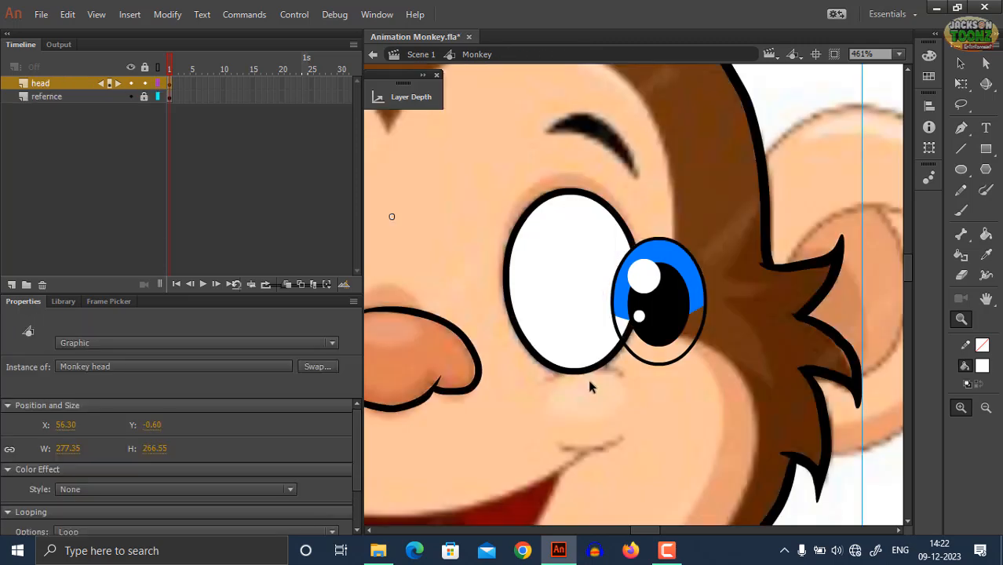
pyautogui.moveTo(504, 347); pyautogui.dragTo(766, 361)
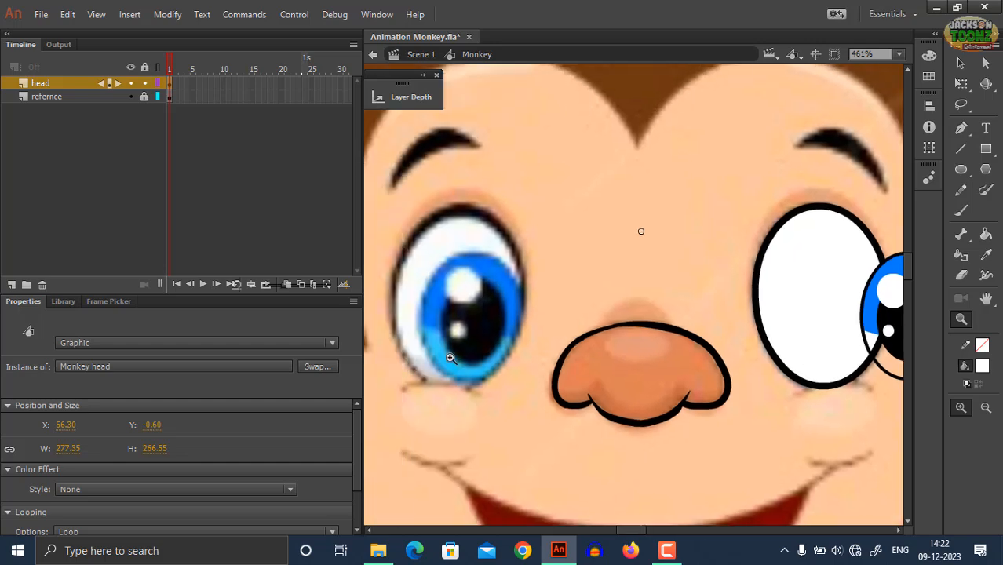
pyautogui.press('i')
pyautogui.click(471, 373)
pyautogui.moveTo(774, 406); pyautogui.dragTo(468, 358)
# Step: Reopen the monkey pupil symbol, fill the lower part of the iris with the sampled light blue and save the document
pyautogui.doubleClick(627, 278)
pyautogui.doubleClick(635, 288)
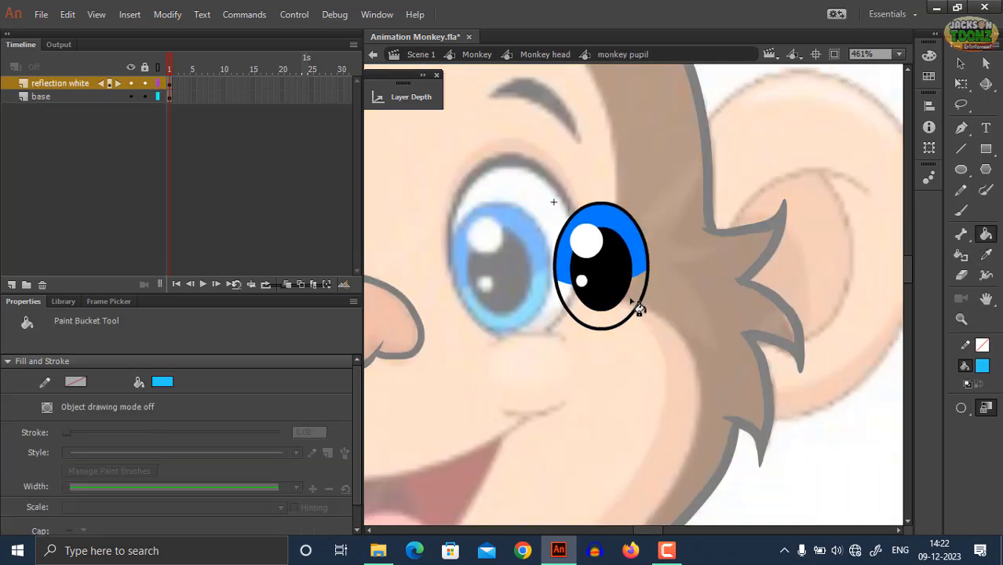
pyautogui.click(638, 317)
pyautogui.hotkey('ctrl', 's')
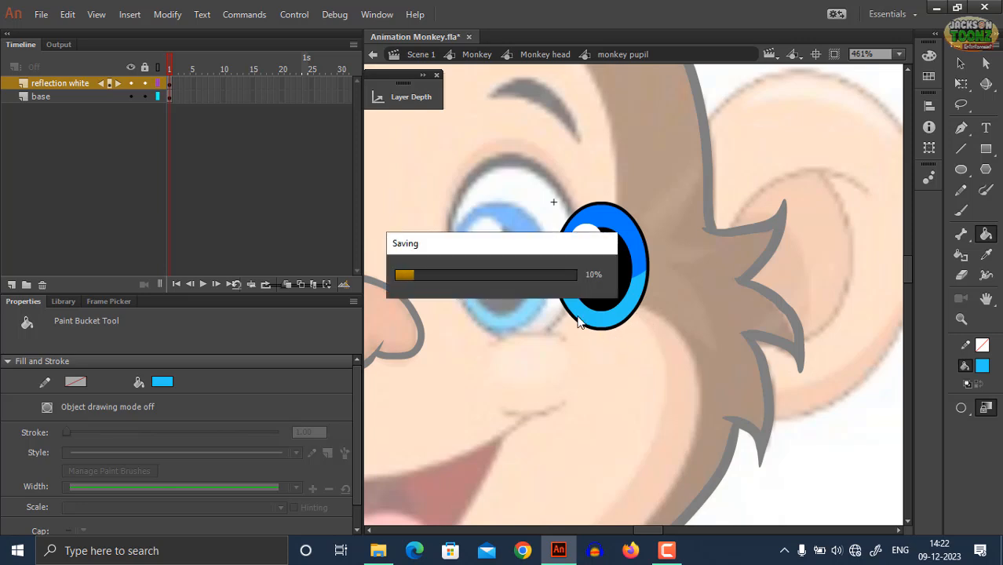
# Step: Return to Monkey head, move the pupil instance over the reference iris and show the eyewhite layer
pyautogui.click(550, 55)
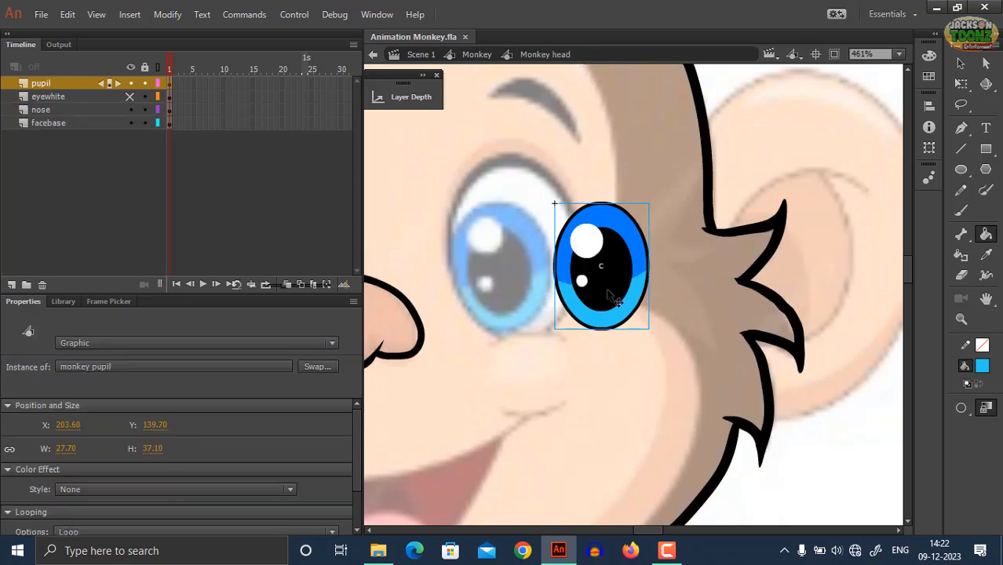
pyautogui.moveTo(616, 301); pyautogui.dragTo(518, 294)
pyautogui.click(130, 96)
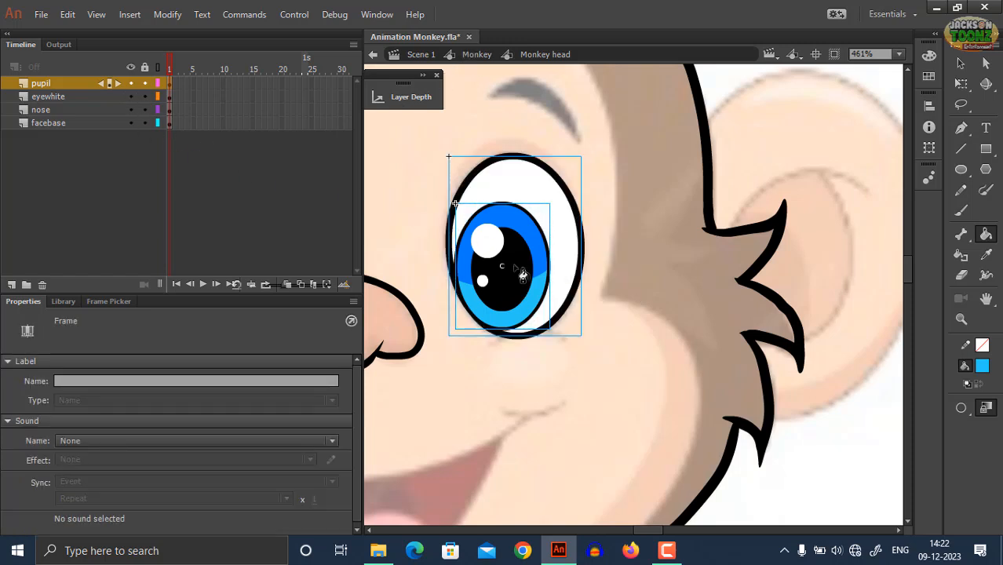
# Step: Select only the pupil instance and nudge it right within the eye white to X 175.15
pyautogui.click(530, 319)
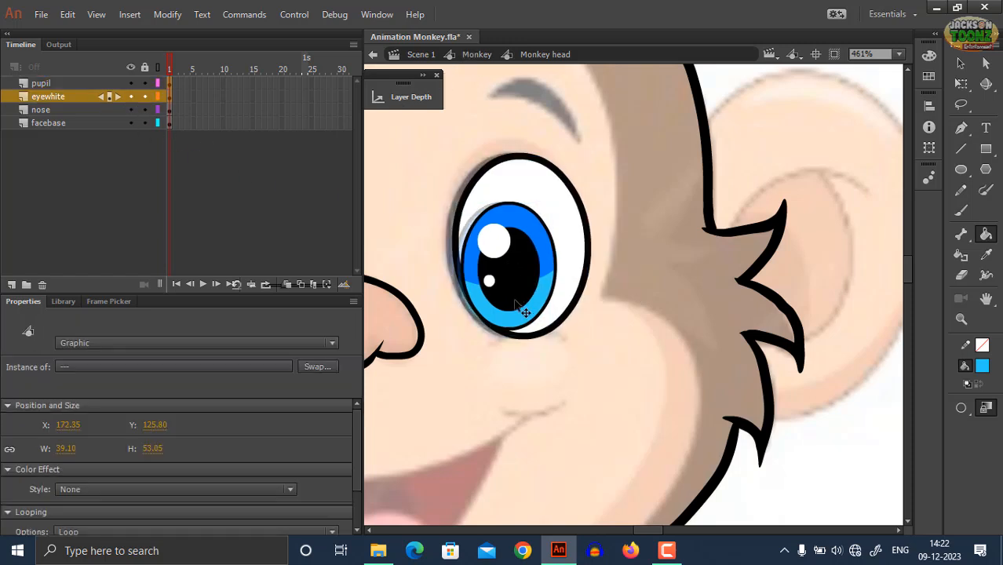
pyautogui.keyDown('ctrl'); pyautogui.click(685, 318); pyautogui.keyUp('ctrl')
pyautogui.keyDown('ctrl'); pyautogui.click(496, 305); pyautogui.keyUp('ctrl')
pyautogui.press('Right')
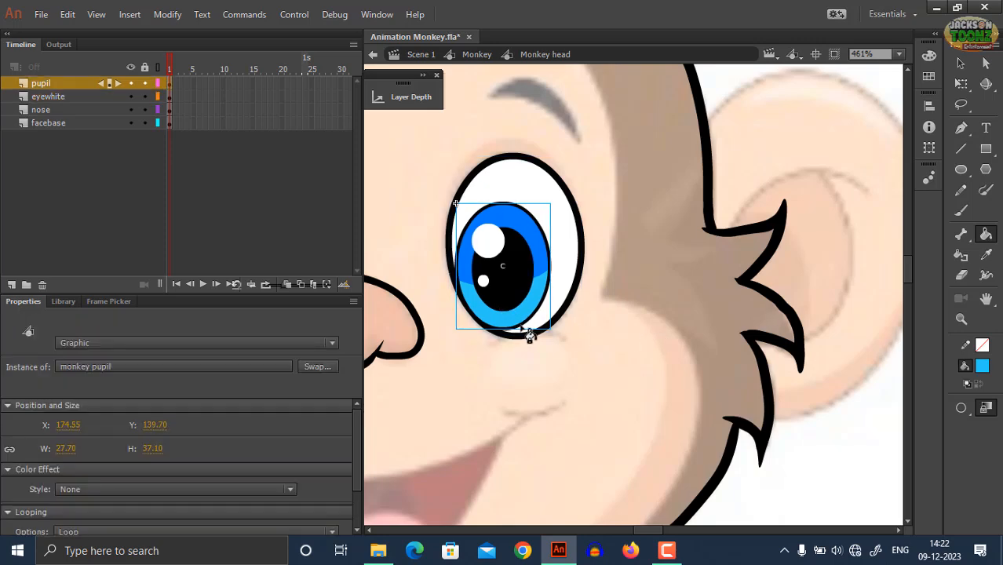
pyautogui.press('Right')
pyautogui.press('Right')
pyautogui.press('Right')
pyautogui.press('Down')
pyautogui.press('Down')
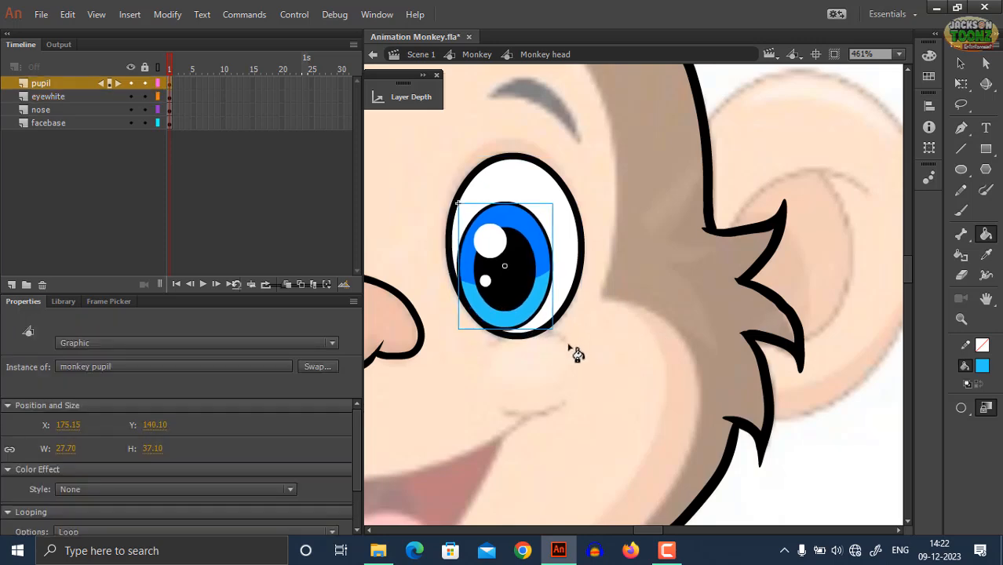
pyautogui.press('Up')
# Step: Go back out to the Monkey symbol and hide the head layer to compare the drawn eye with the reference
pyautogui.keyDown('ctrl'); pyautogui.doubleClick(571, 347); pyautogui.keyUp('ctrl')
pyautogui.keyDown('ctrl'); pyautogui.click(577, 344); pyautogui.keyUp('ctrl')
pyautogui.press('z')
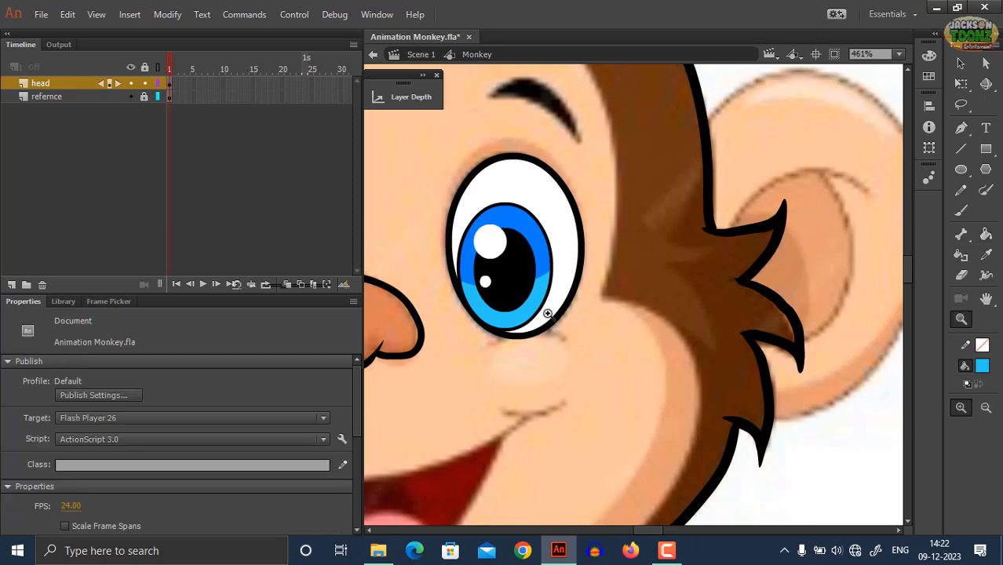
pyautogui.keyDown('alt'); pyautogui.click(545, 312); pyautogui.keyUp('alt')
pyautogui.moveTo(519, 321); pyautogui.dragTo(373, 309)
pyautogui.click(517, 319)
pyautogui.keyDown('alt'); pyautogui.click(517, 319); pyautogui.keyUp('alt')
pyautogui.click(526, 314)
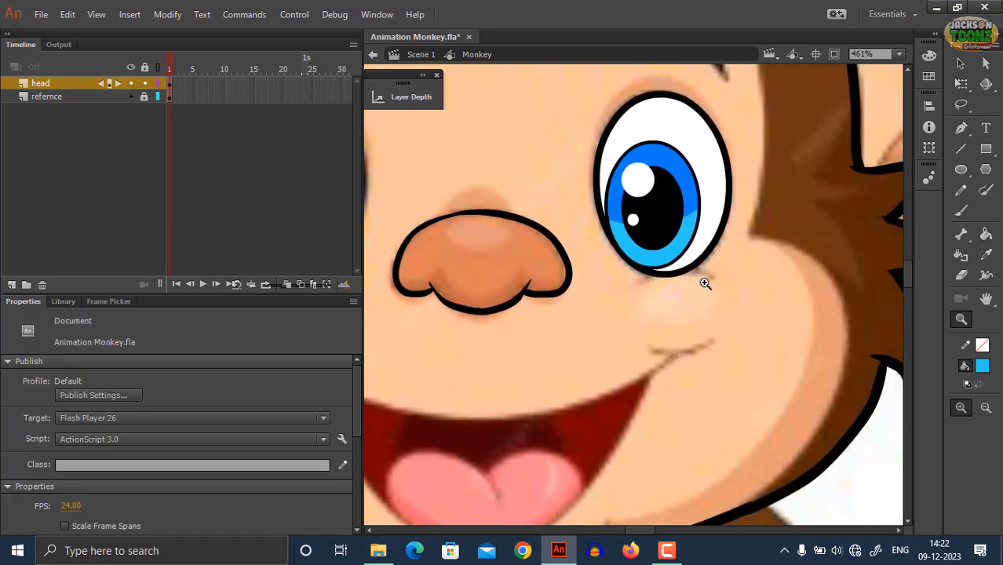
pyautogui.click(132, 84)
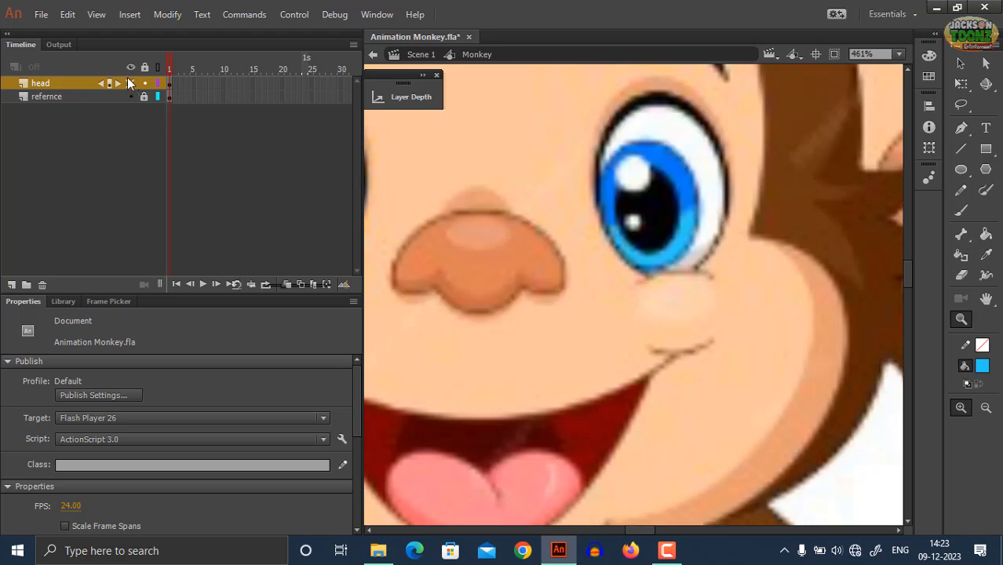
# Step: Show the head layer again, sample the skin colour below the eye and open the Monkey head symbol
pyautogui.click(131, 83)
pyautogui.press('i')
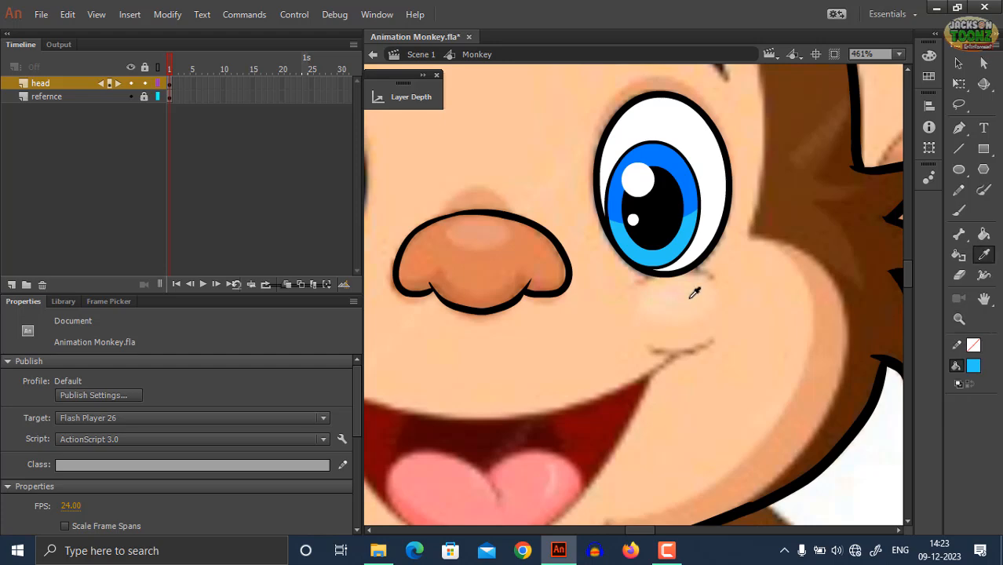
pyautogui.click(691, 276)
pyautogui.doubleClick(678, 276)
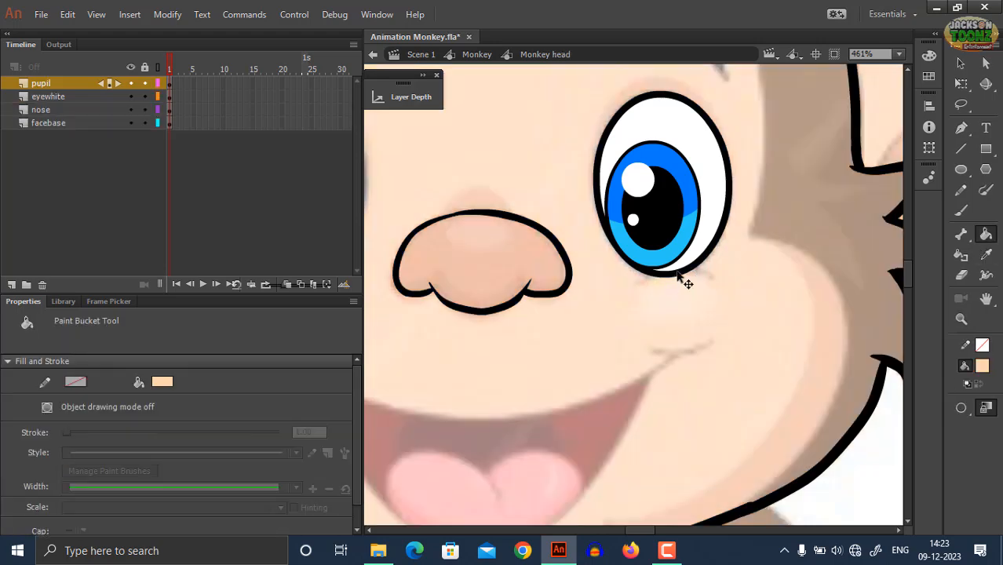
# Step: Open the Monkey Eyewhite symbol and add a new layer above the eye white shape
pyautogui.doubleClick(682, 276)
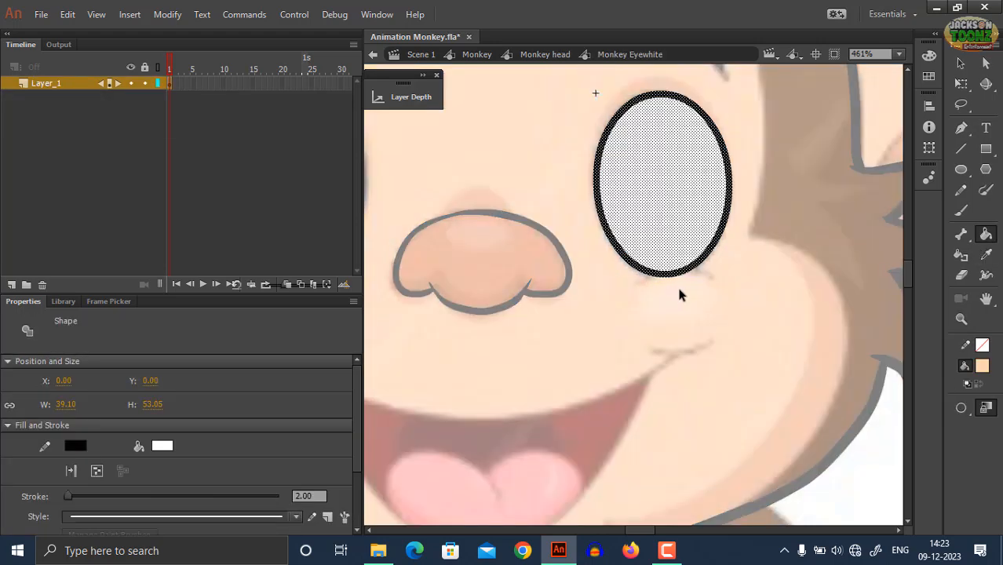
pyautogui.click(236, 175)
pyautogui.click(34, 84)
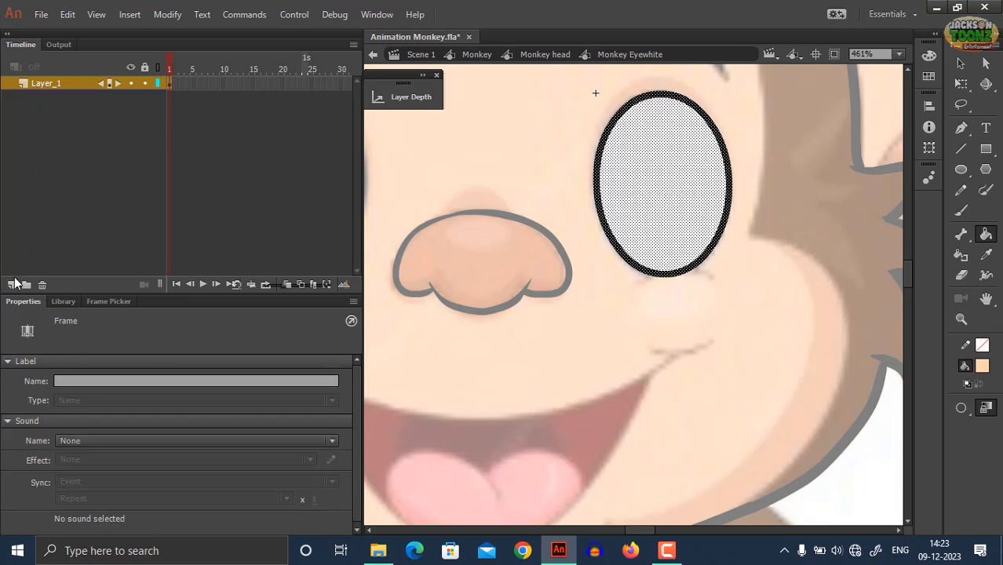
pyautogui.click(12, 285)
# Step: Paint a small skin-coloured patch with the Brush tool beside the lower edge of the eye white
pyautogui.press('z')
pyautogui.click(653, 287)
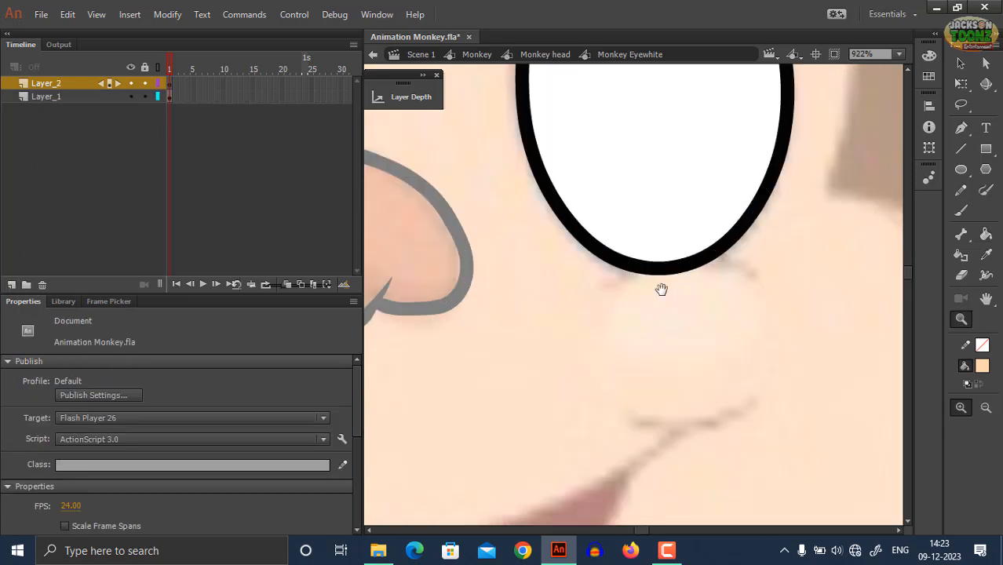
pyautogui.moveTo(661, 289); pyautogui.dragTo(630, 317)
pyautogui.press('b')
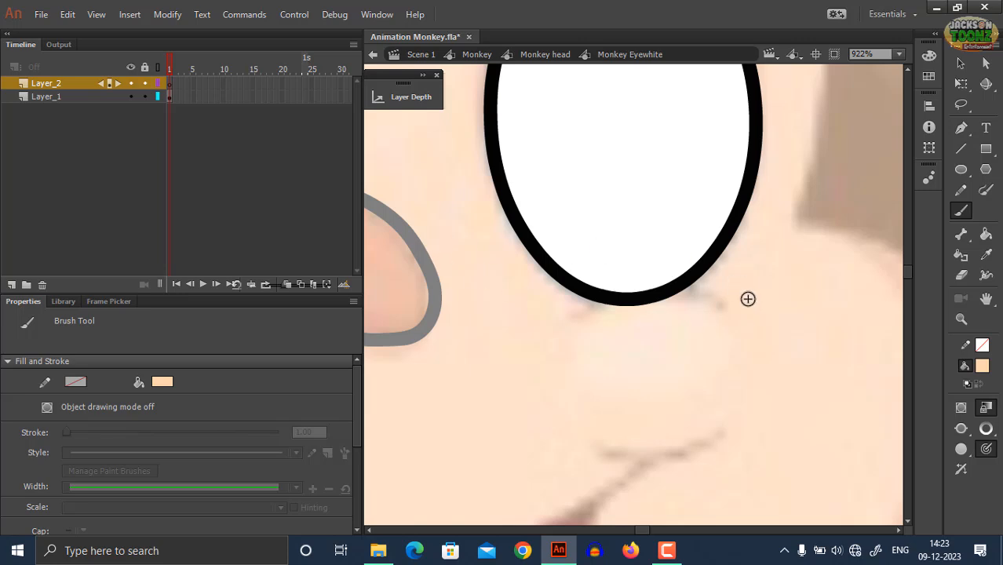
pyautogui.moveTo(746, 298)
pyautogui.mouseDown()
pyautogui.moveTo(764, 289)
pyautogui.moveTo(751, 312)
pyautogui.mouseUp()
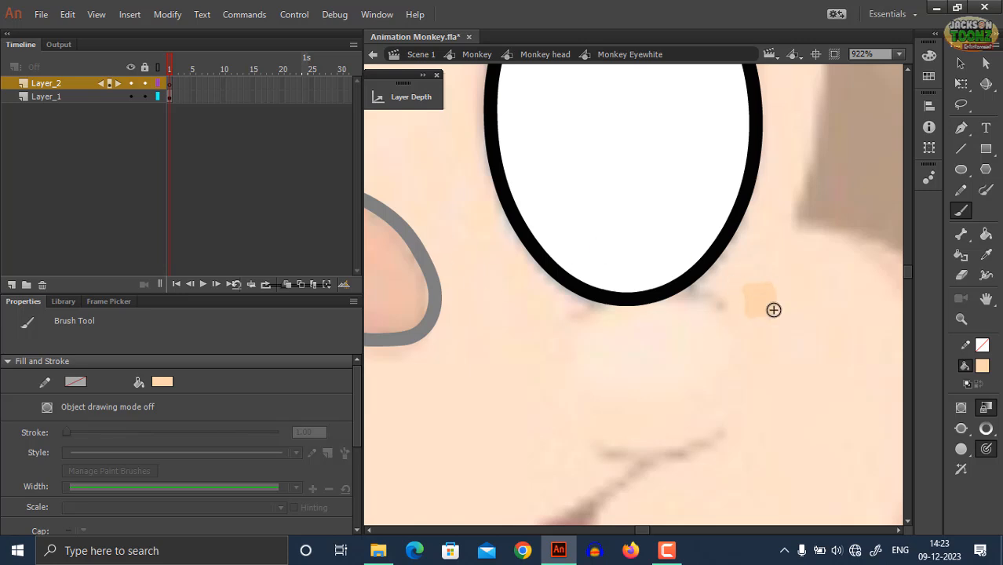
# Step: Set the brush fill to black and paint the curved lower eyelid line across the bottom of the eye white
pyautogui.click(982, 366)
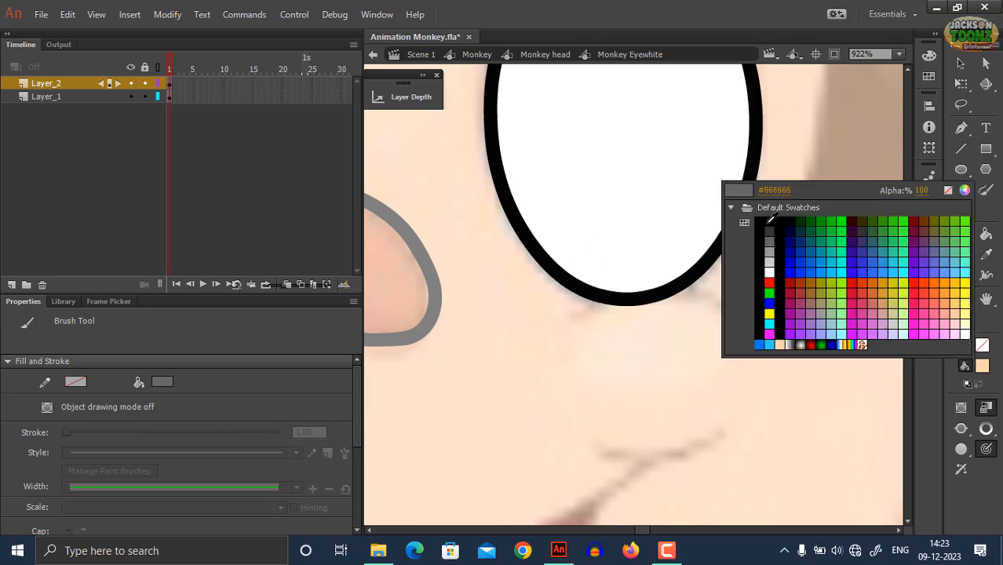
pyautogui.click(764, 269)
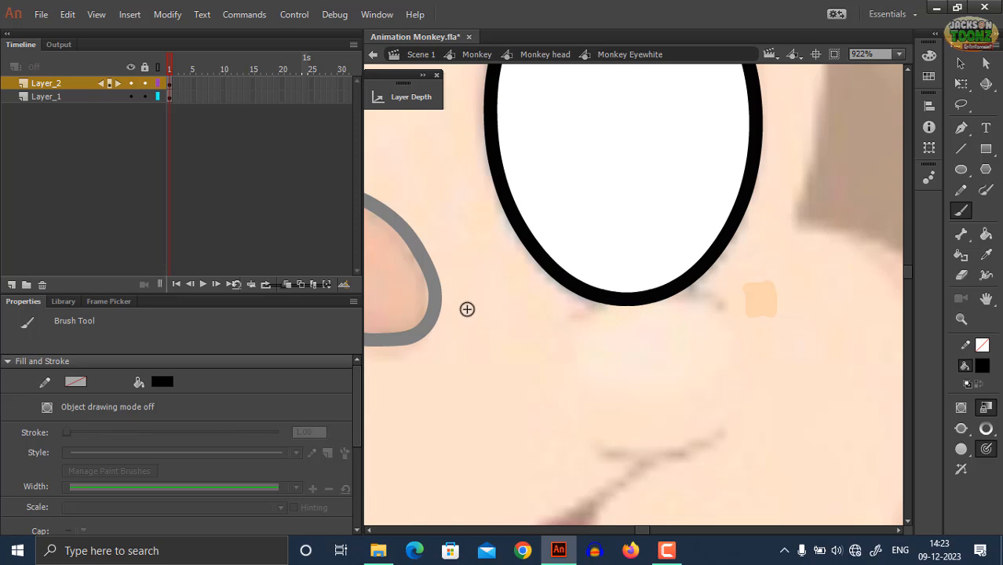
pyautogui.press('i')
pyautogui.click(617, 303)
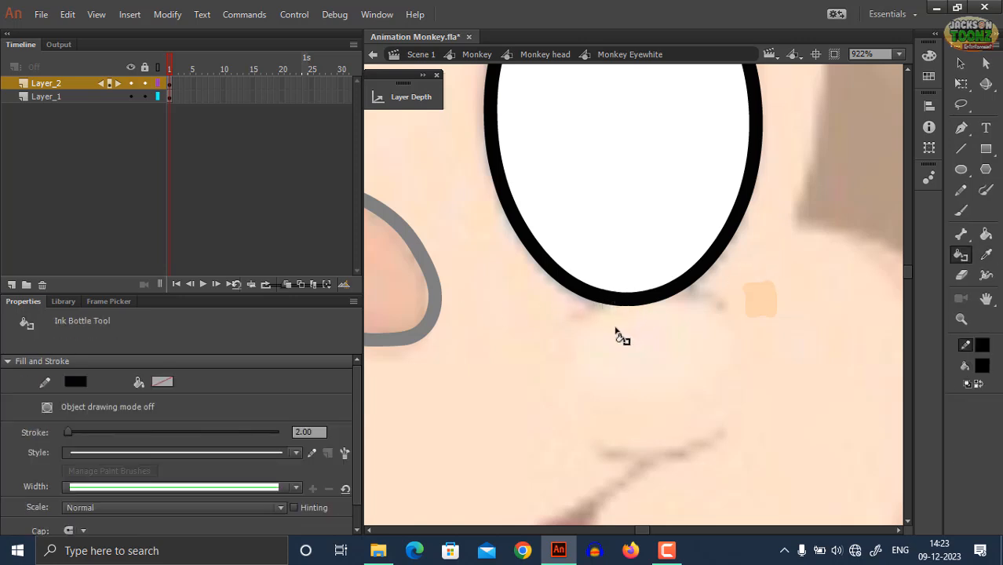
pyautogui.press('b')
pyautogui.moveTo(559, 315)
pyautogui.mouseDown()
pyautogui.moveTo(600, 296)
pyautogui.moveTo(672, 290)
pyautogui.moveTo(712, 313)
pyautogui.mouseUp()
pyautogui.moveTo(567, 314)
pyautogui.mouseDown()
pyautogui.moveTo(635, 286)
pyautogui.moveTo(722, 305)
pyautogui.mouseUp()
# Step: Sample the skin colour from the patch and outline an area under the eyelid line with a smaller brush
pyautogui.keyDown('ctrl'); pyautogui.click(765, 318); pyautogui.keyUp('ctrl')
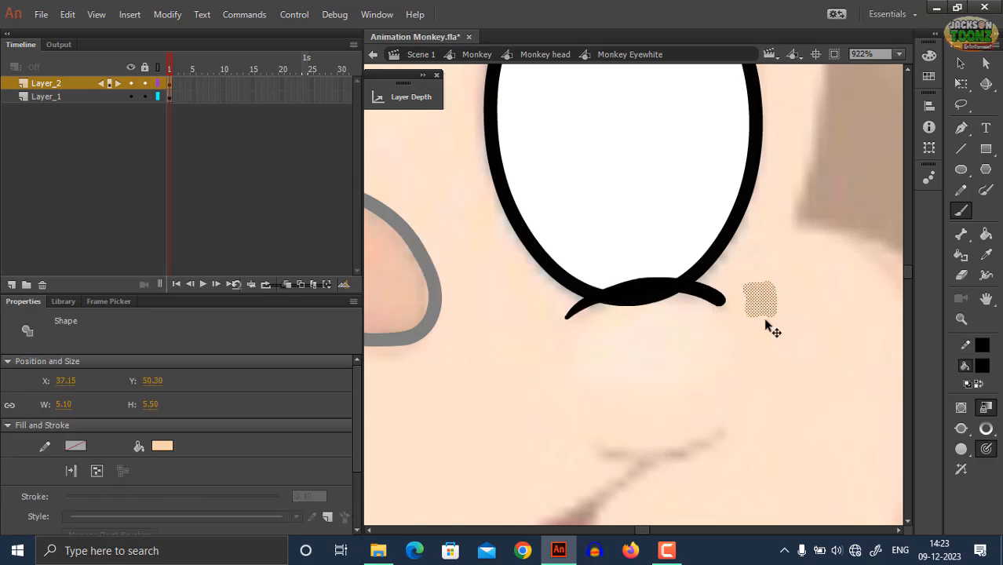
pyautogui.press('i')
pyautogui.click(762, 310)
pyautogui.press('b')
pyautogui.click(959, 432)
pyautogui.click(887, 442)
pyautogui.moveTo(564, 330); pyautogui.dragTo(631, 343)
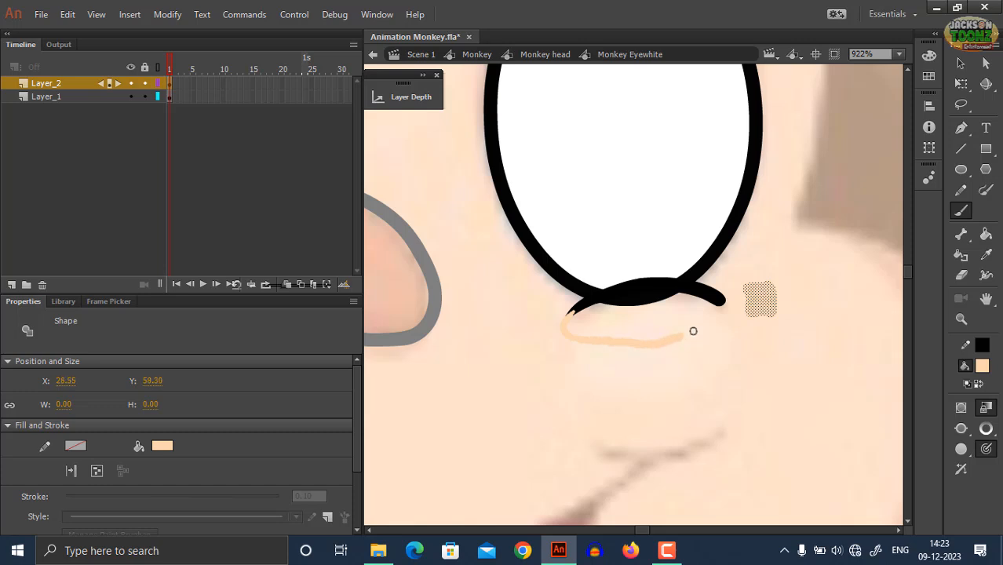
# Step: Fill the outlined area under the eyelid with the skin colour and delete the small patch beside the eye
pyautogui.press('k')
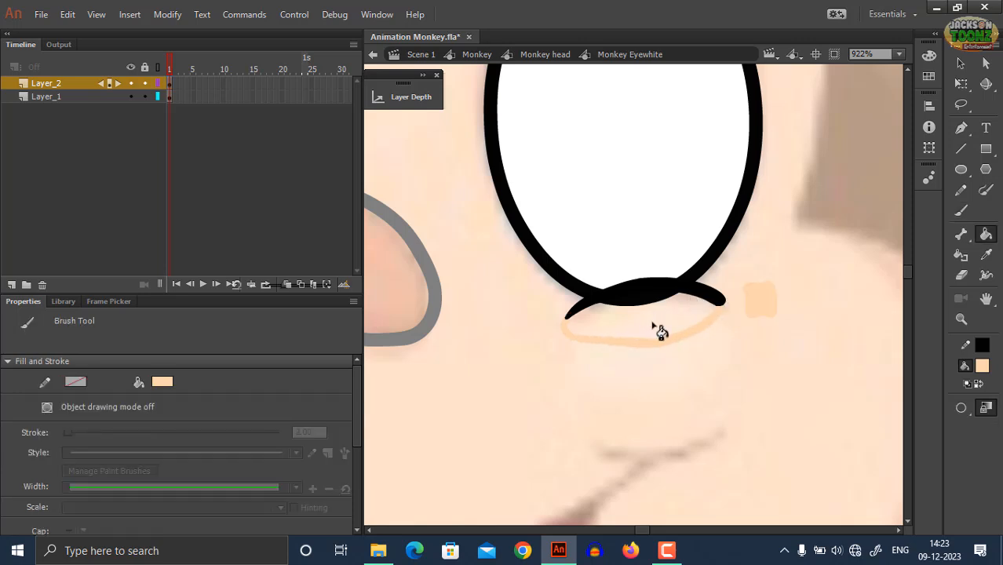
pyautogui.click(669, 338)
pyautogui.keyDown('ctrl'); pyautogui.click(763, 304); pyautogui.keyUp('ctrl')
pyautogui.press('Delete')
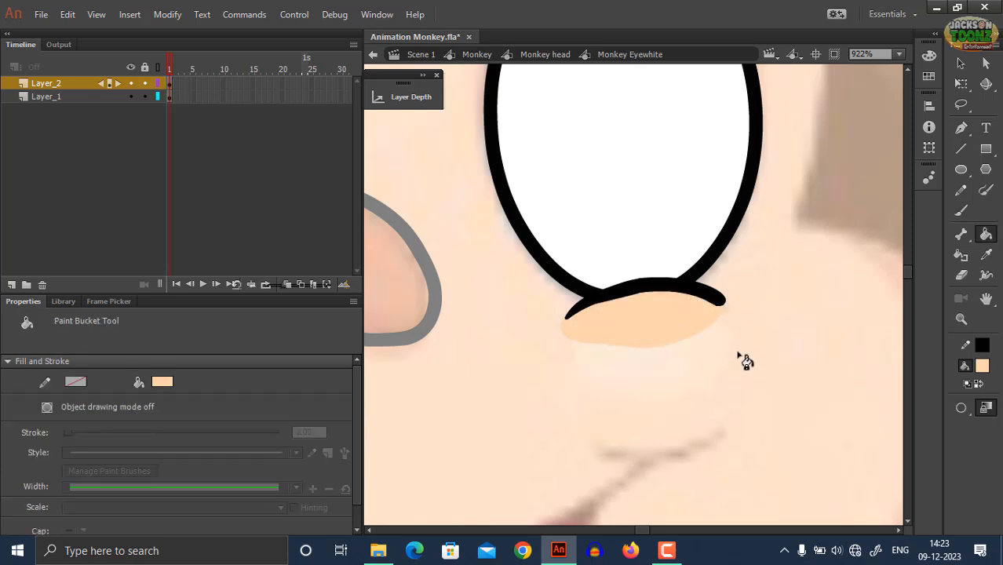
# Step: Return to Monkey head, move the pupil instance to X 176.65, Y 140.30 and save the document
pyautogui.press('z')
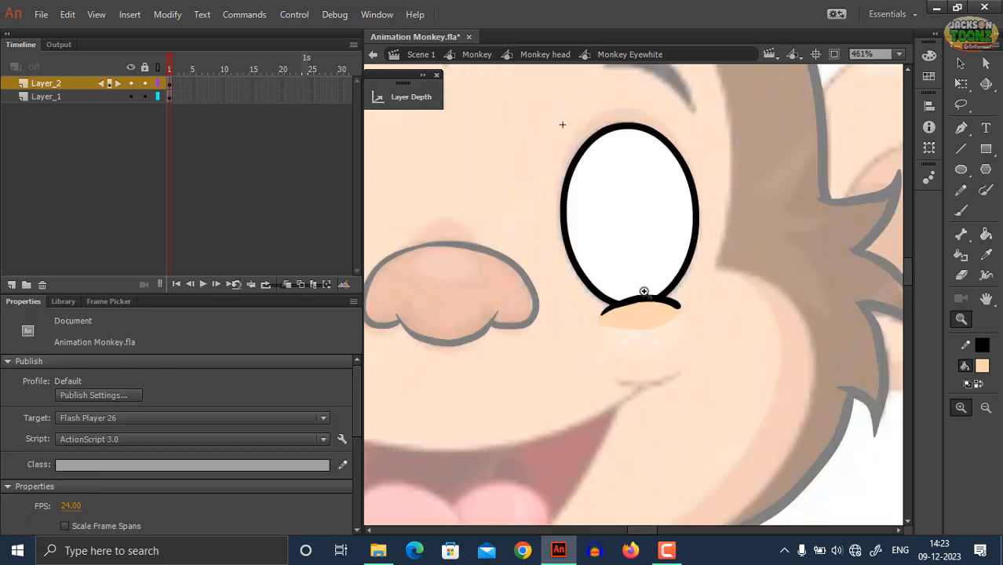
pyautogui.keyDown('alt'); pyautogui.click(635, 286); pyautogui.keyUp('alt')
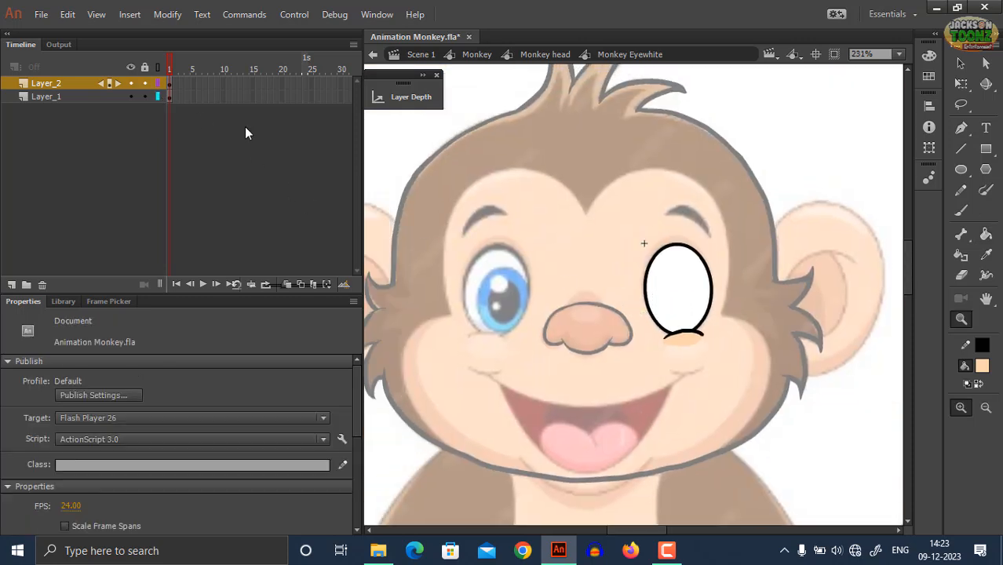
pyautogui.doubleClick(645, 208)
pyautogui.click(674, 309)
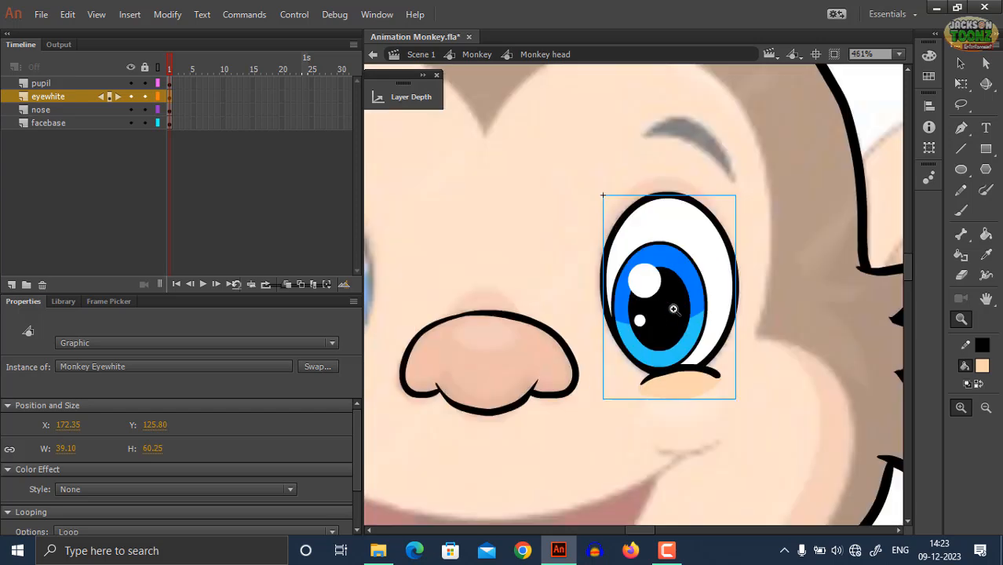
pyautogui.moveTo(673, 337); pyautogui.dragTo(677, 347)
pyautogui.keyDown('alt'); pyautogui.click(671, 327); pyautogui.keyUp('alt')
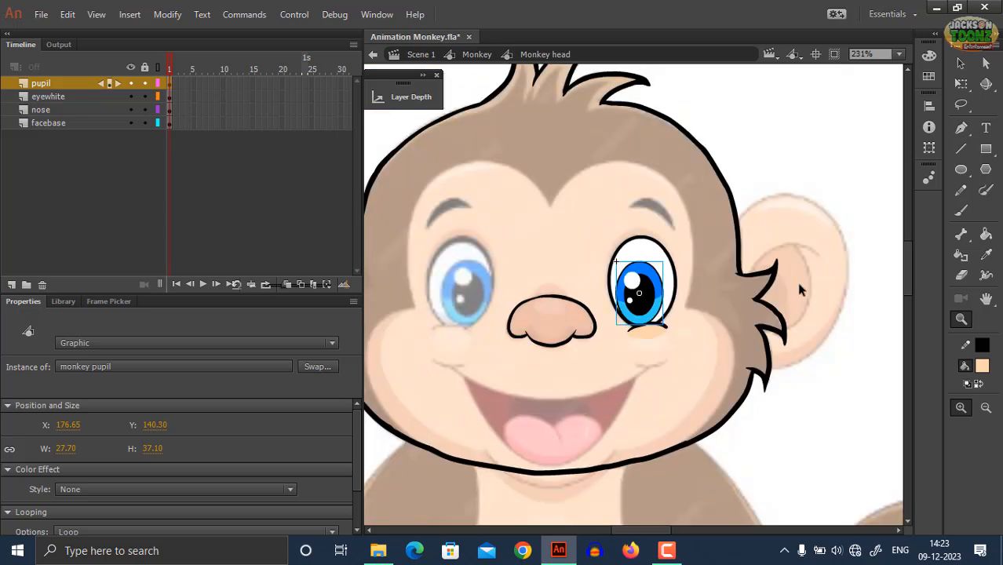
pyautogui.keyDown('ctrl'); pyautogui.click(830, 183); pyautogui.keyUp('ctrl')
pyautogui.moveTo(604, 346); pyautogui.dragTo(647, 343)
pyautogui.hotkey('ctrl', 's')
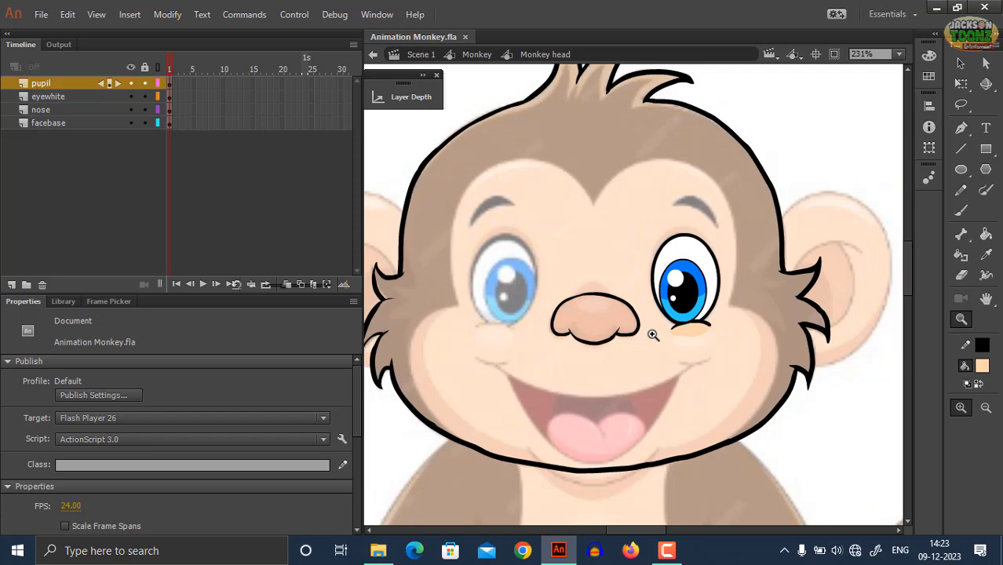
# Step: Rotate the pupil instance slightly counterclockwise and nudge it left to X 173.80 within the eye white
pyautogui.moveTo(678, 294); pyautogui.dragTo(674, 288)
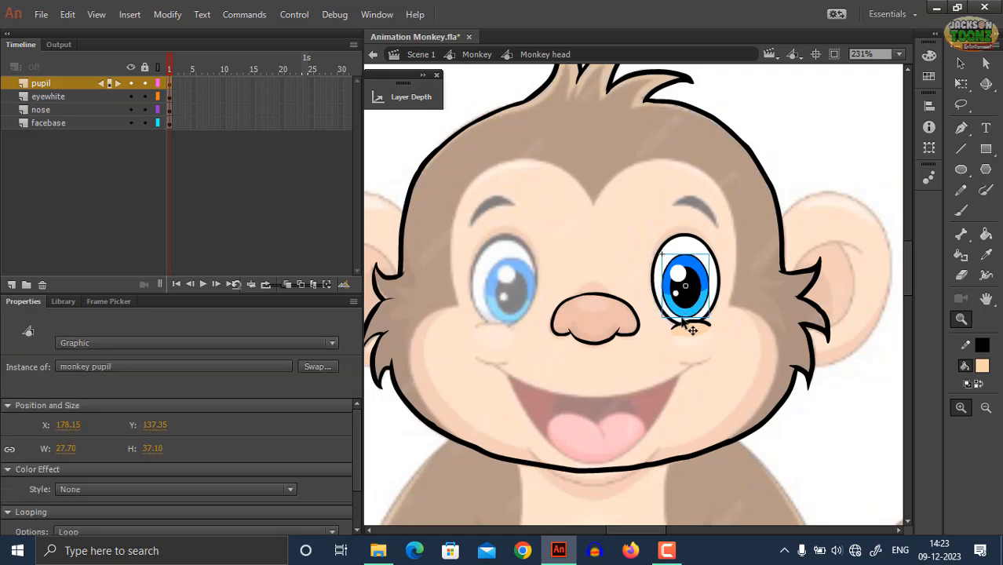
pyautogui.hotkey('ctrl', 'z')
pyautogui.click(672, 275)
pyautogui.press('q')
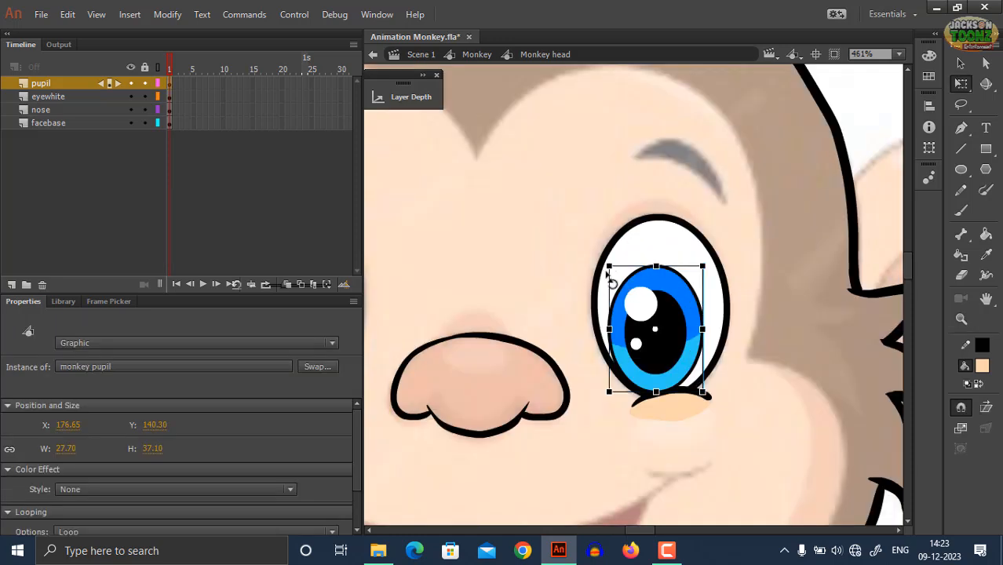
pyautogui.moveTo(605, 280); pyautogui.dragTo(632, 311)
pyautogui.press('Left')
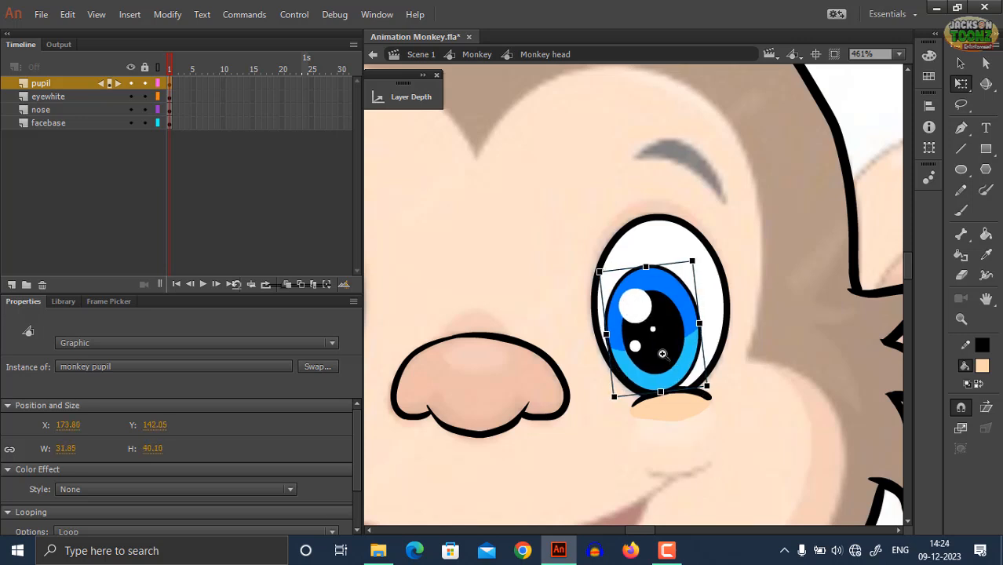
pyautogui.press('z')
pyautogui.keyDown('alt'); pyautogui.click(649, 333); pyautogui.keyUp('alt')
pyautogui.keyDown('ctrl'); pyautogui.click(771, 204); pyautogui.keyUp('ctrl')
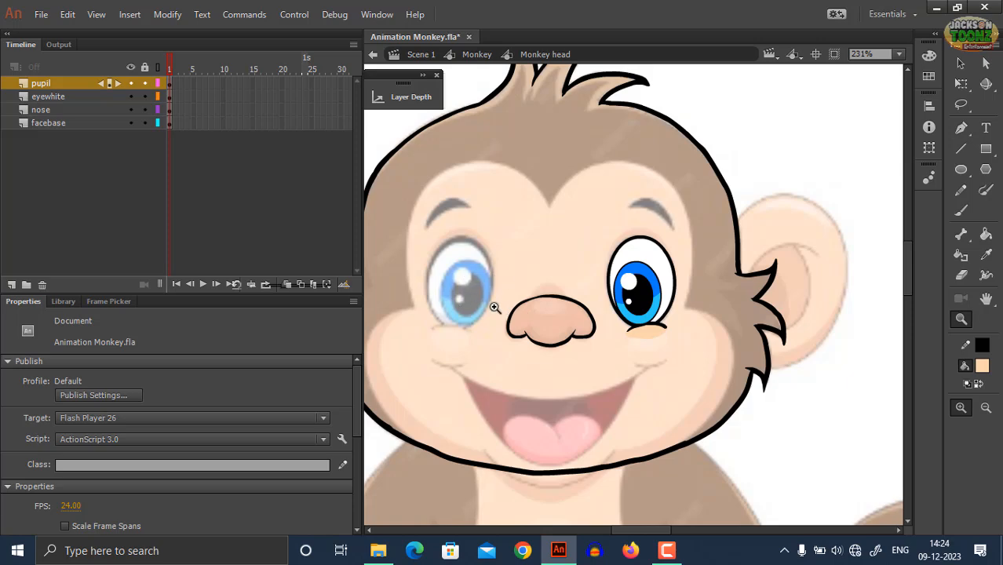
# Step: Add a layer named eyebrow above the pupil layer
pyautogui.click(633, 273)
pyautogui.click(39, 84)
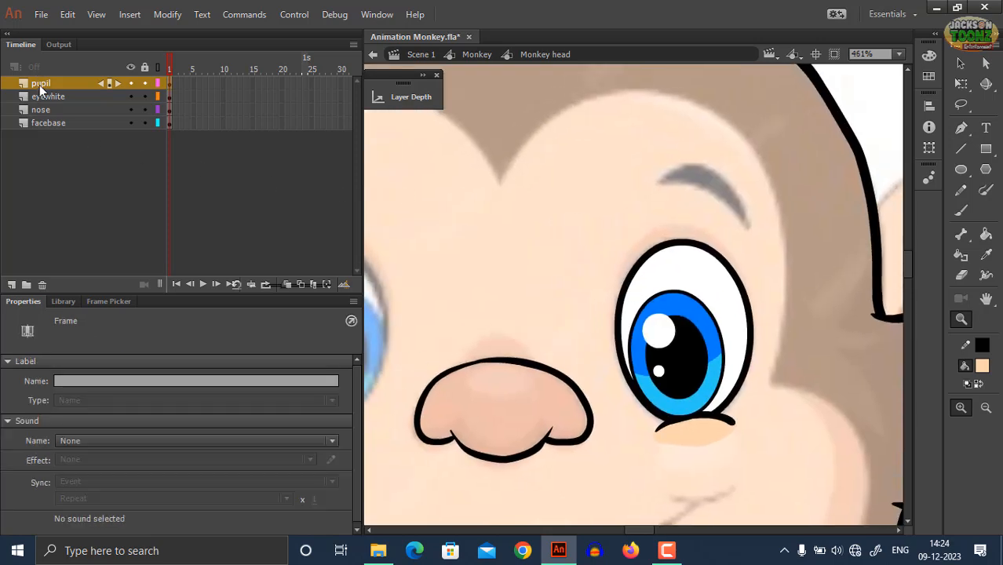
pyautogui.click(12, 284)
pyautogui.doubleClick(50, 84)
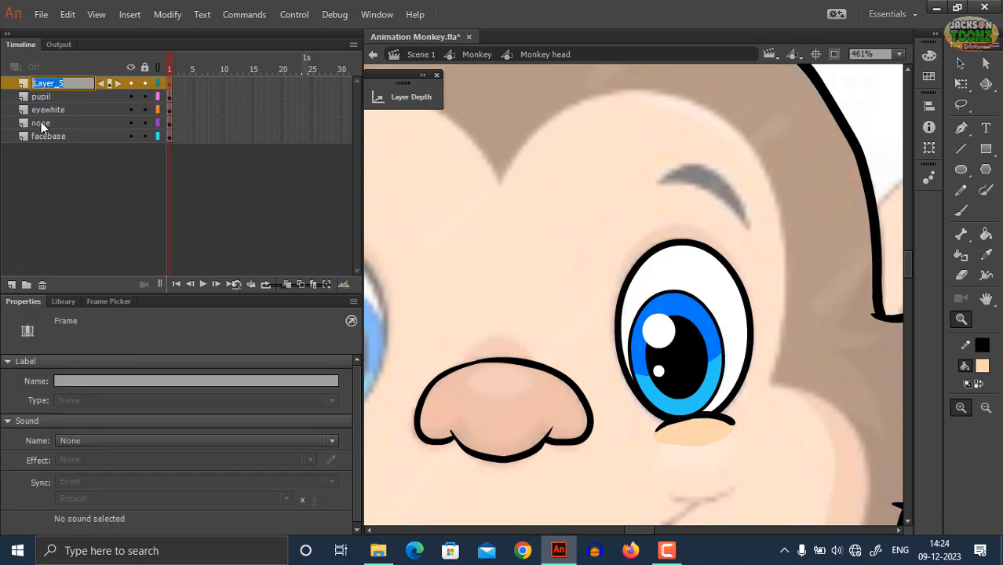
pyautogui.write('eyebrow')
pyautogui.press('Return')
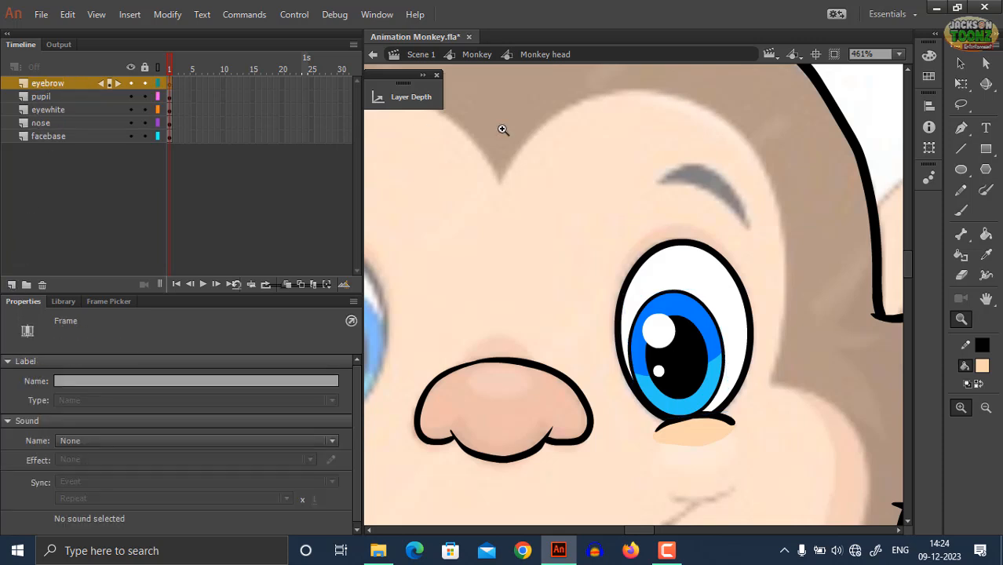
# Step: Outline the reference eyebrow above the drawn eye with black brush strokes along its upper and lower edges
pyautogui.click(701, 206)
pyautogui.click(587, 251)
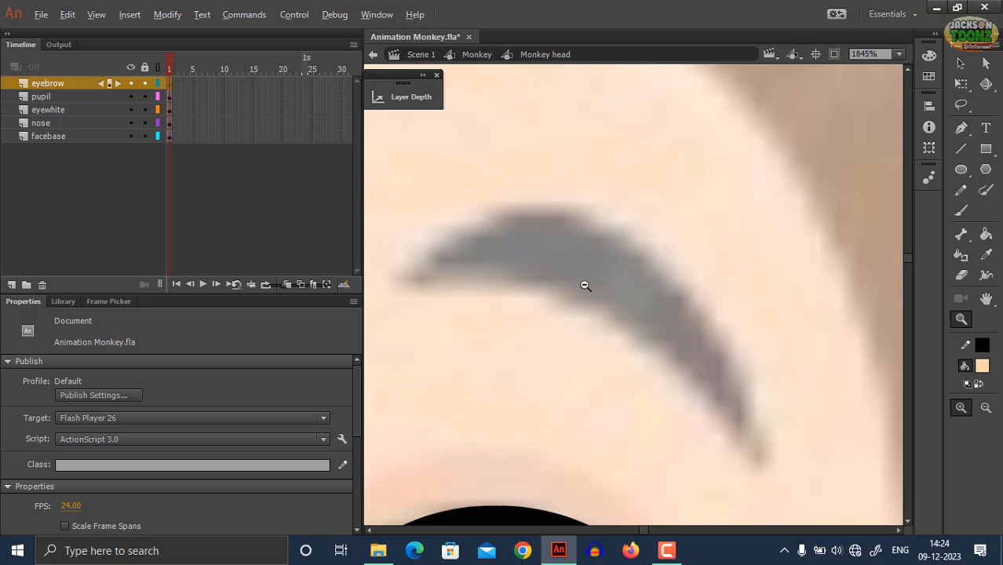
pyautogui.keyDown('alt'); pyautogui.click(584, 285); pyautogui.keyUp('alt')
pyautogui.press('b')
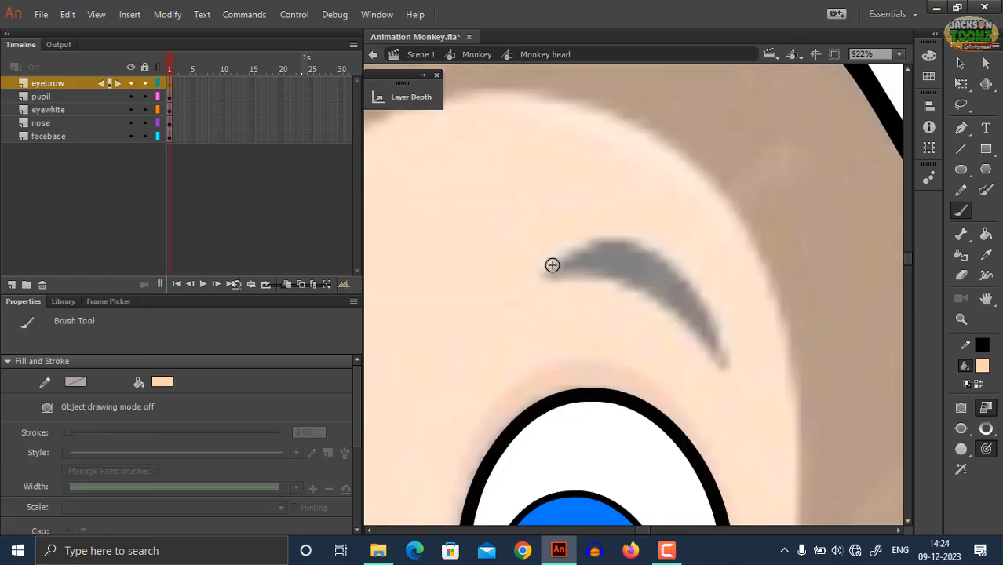
pyautogui.click(982, 366)
pyautogui.click(765, 217)
pyautogui.press('z')
pyautogui.click(604, 276)
pyautogui.press('b')
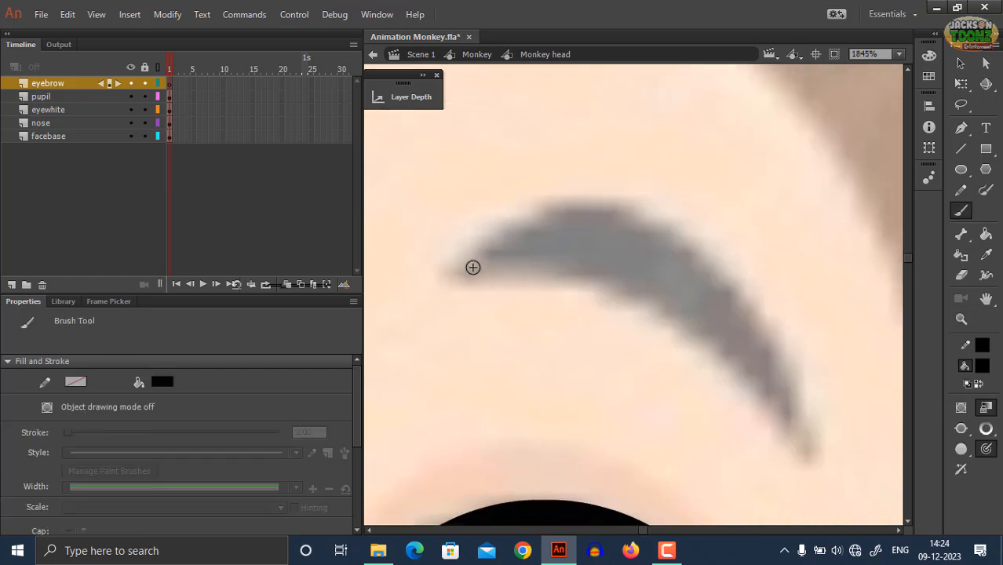
pyautogui.moveTo(473, 268)
pyautogui.mouseDown()
pyautogui.moveTo(625, 208)
pyautogui.moveTo(763, 269)
pyautogui.moveTo(812, 440)
pyautogui.mouseUp()
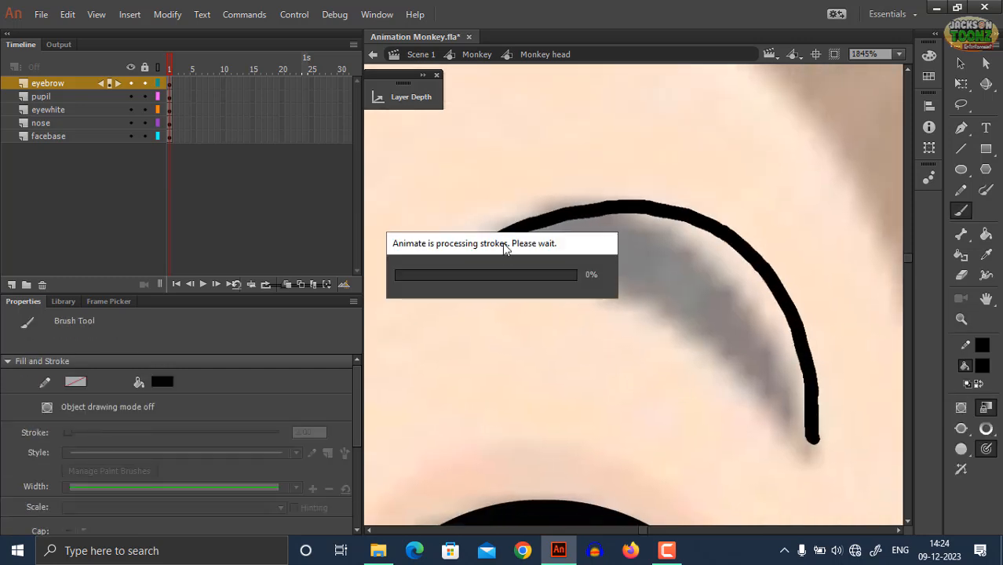
pyautogui.hotkey('ctrl', 'z')
pyautogui.moveTo(434, 275)
pyautogui.mouseDown()
pyautogui.moveTo(542, 212)
pyautogui.moveTo(673, 229)
pyautogui.moveTo(752, 328)
pyautogui.moveTo(791, 431)
pyautogui.mouseUp()
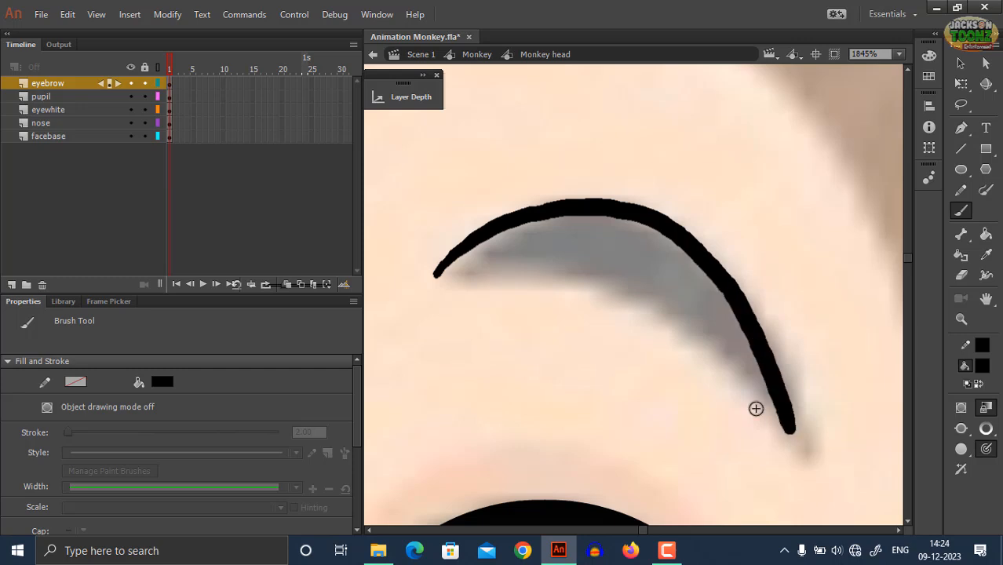
pyautogui.moveTo(435, 275)
pyautogui.mouseDown()
pyautogui.moveTo(509, 257)
pyautogui.moveTo(678, 327)
pyautogui.moveTo(750, 387)
pyautogui.moveTo(808, 464)
pyautogui.moveTo(801, 438)
pyautogui.mouseUp()
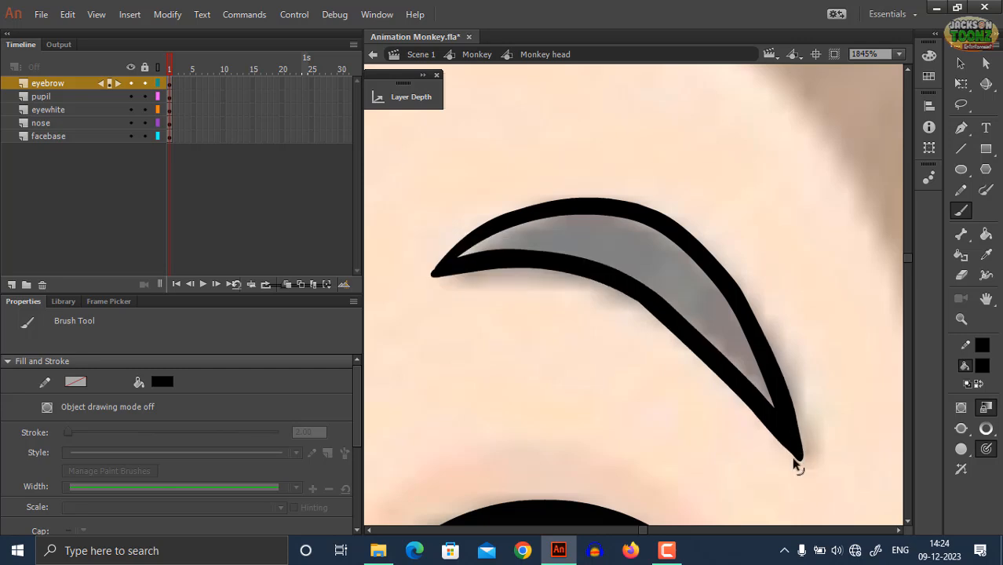
# Step: Fill the inside of the eyebrow outline with dark grey
pyautogui.click(986, 367)
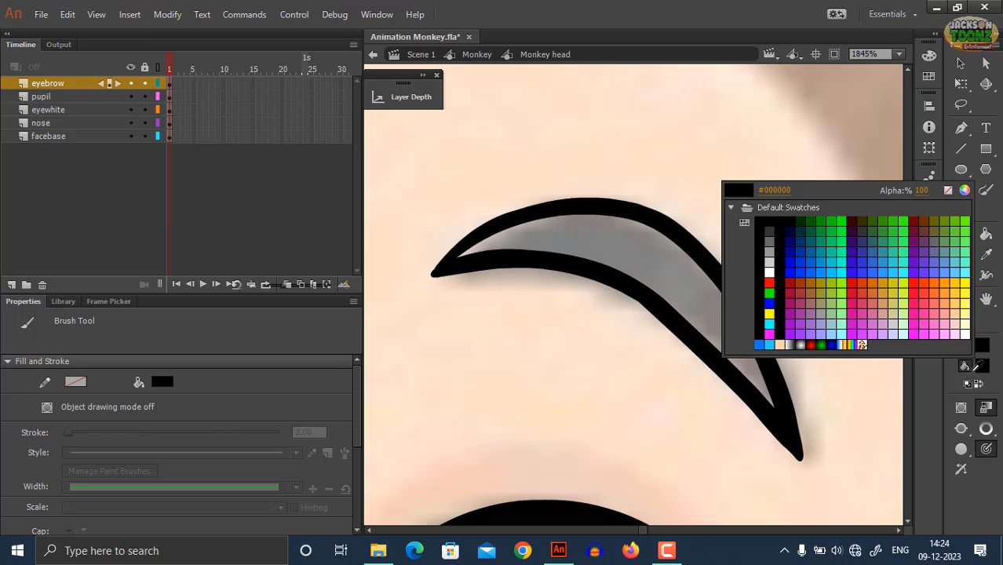
pyautogui.click(769, 240)
pyautogui.press('k')
pyautogui.click(694, 316)
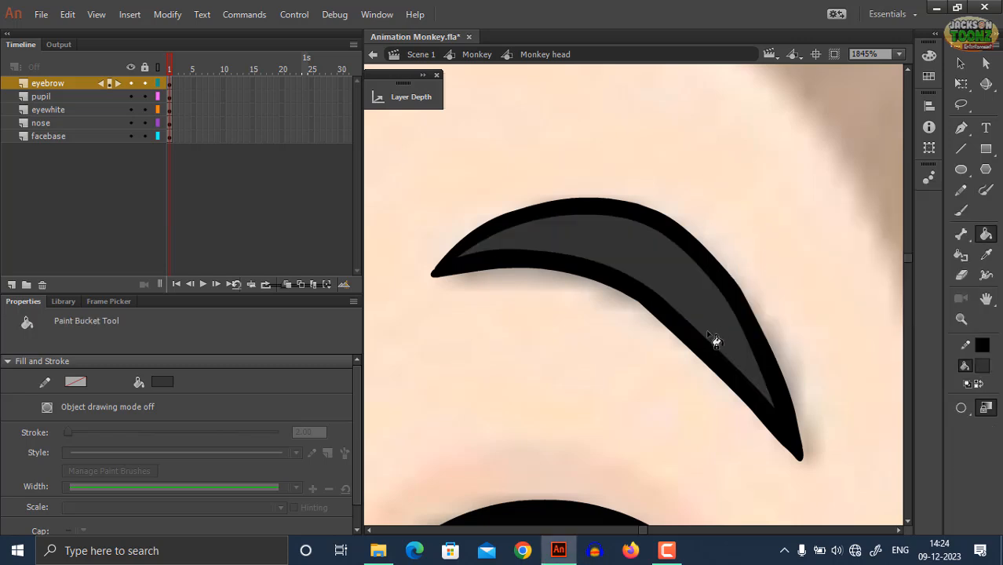
pyautogui.press('z')
pyautogui.hotkey('ctrl', '-')
pyautogui.hotkey('ctrl', '-')
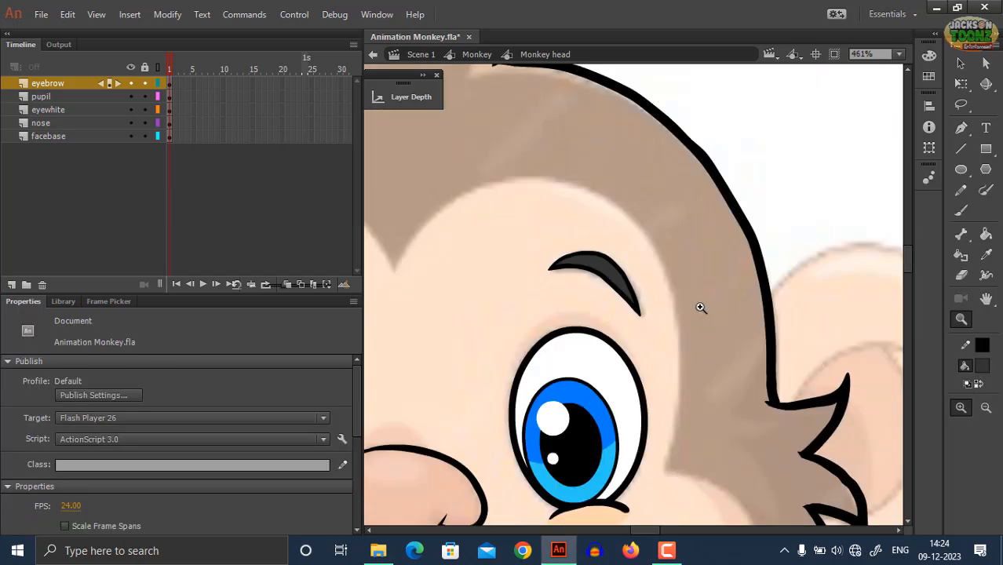
# Step: Convert the eyebrow drawing to a graphic symbol named monkey eyebrow and save the file
pyautogui.click(61, 89)
pyautogui.press('F8')
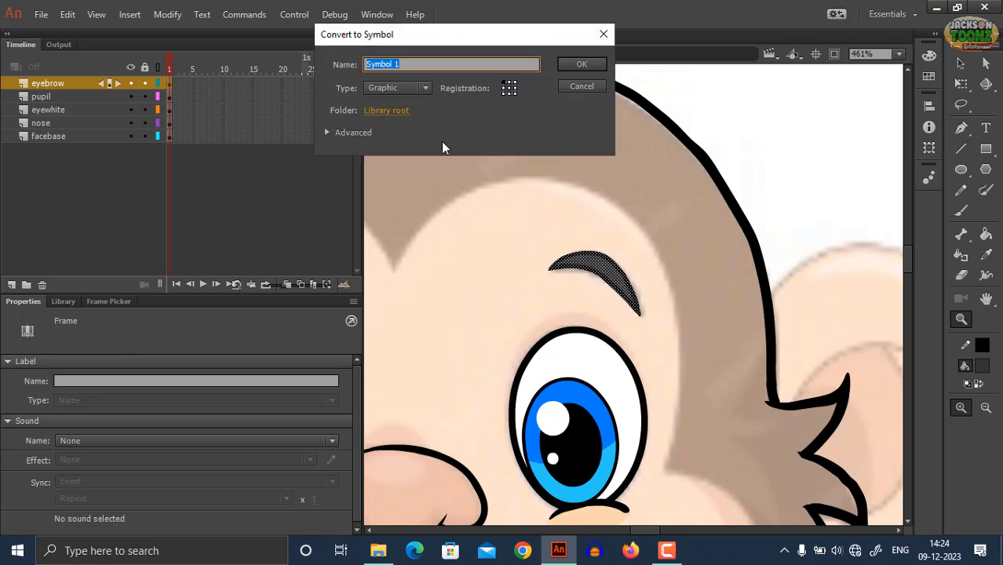
pyautogui.write('monkey eyebrow')
pyautogui.press('Return')
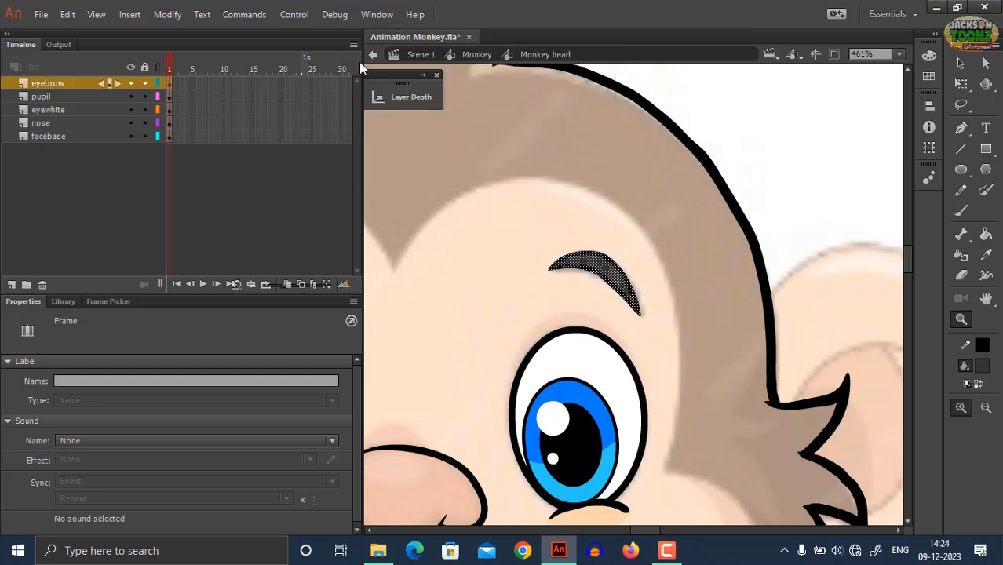
pyautogui.rightClick(608, 262)
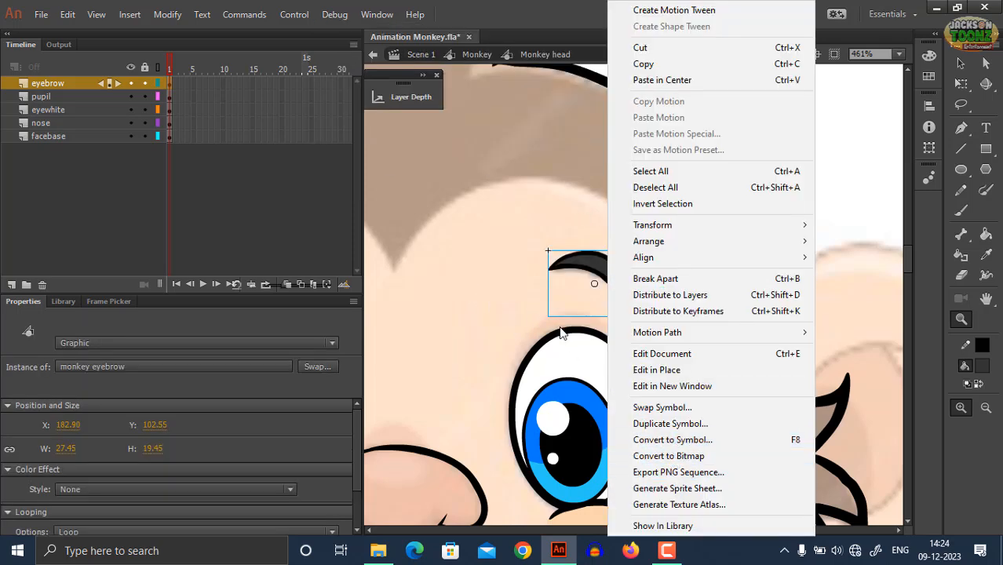
pyautogui.click(504, 313)
pyautogui.keyDown('alt'); pyautogui.click(601, 321); pyautogui.keyUp('alt')
pyautogui.keyDown('alt'); pyautogui.click(614, 328); pyautogui.keyUp('alt')
pyautogui.moveTo(580, 324); pyautogui.dragTo(593, 305)
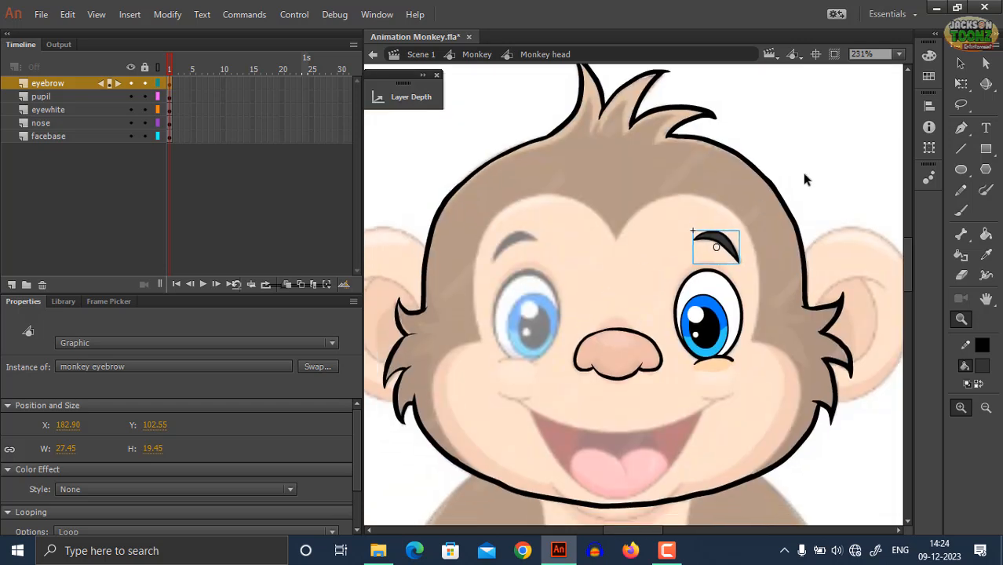
pyautogui.hotkey('ctrl', 's')
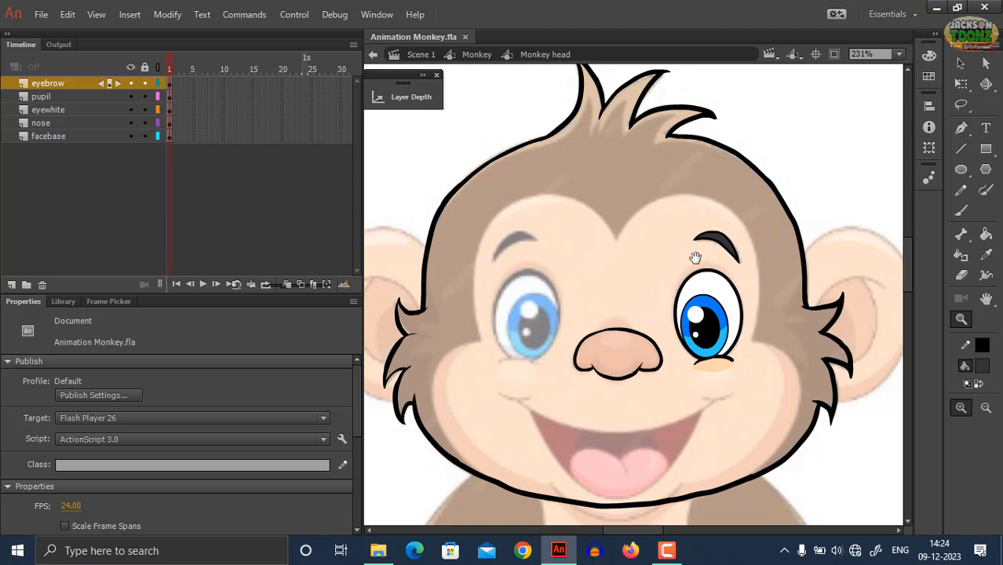
# Step: Copy the eyebrow instance, lock every layer except eyebrow, and paste the copy in place
pyautogui.scroll(-1, 656, 269)
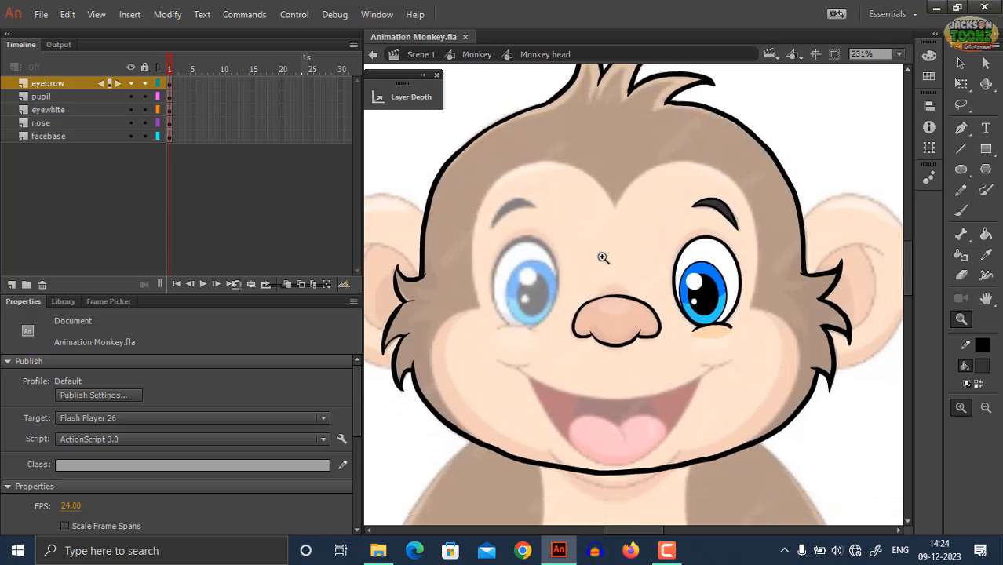
pyautogui.click(52, 110)
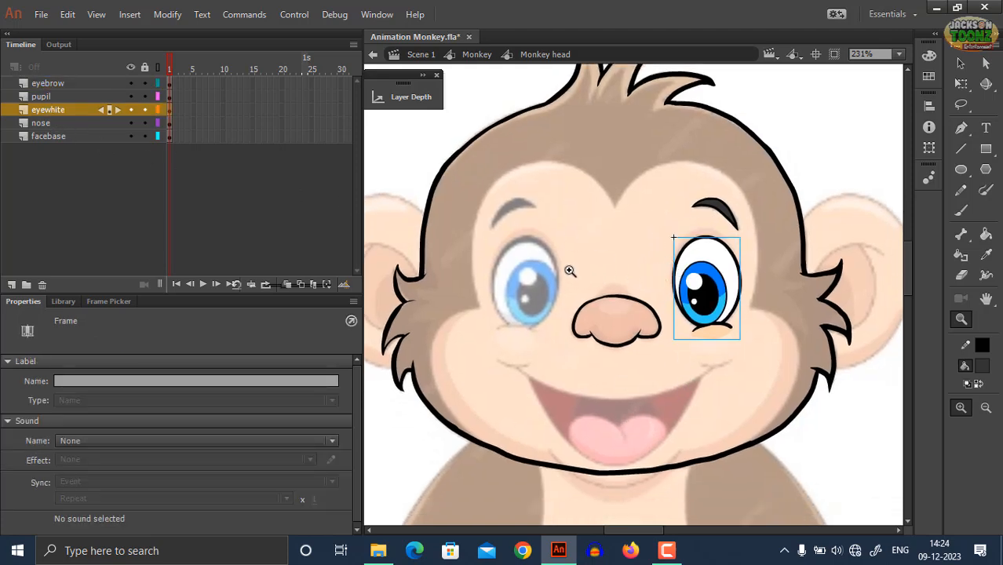
pyautogui.click(729, 222)
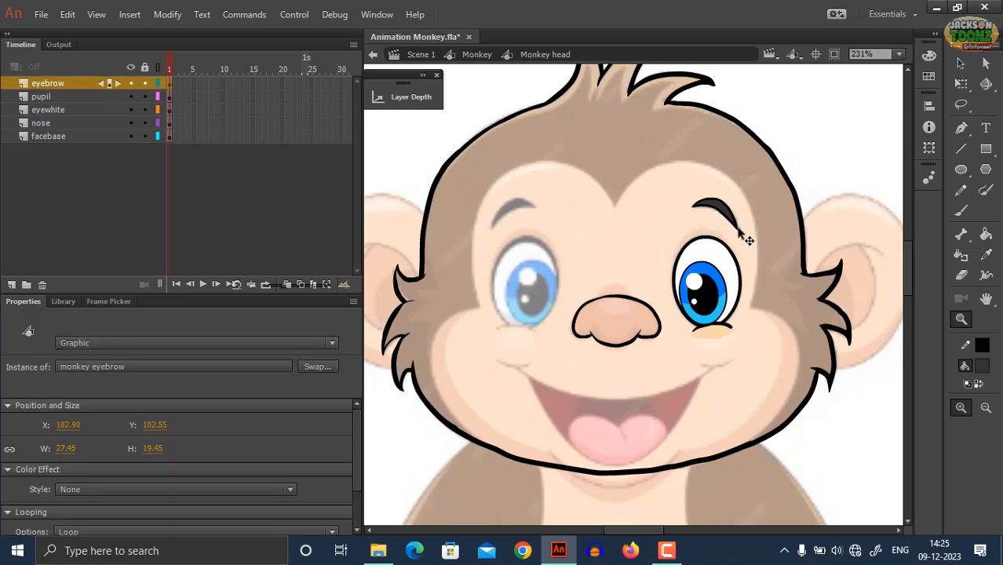
pyautogui.rightClick(726, 214)
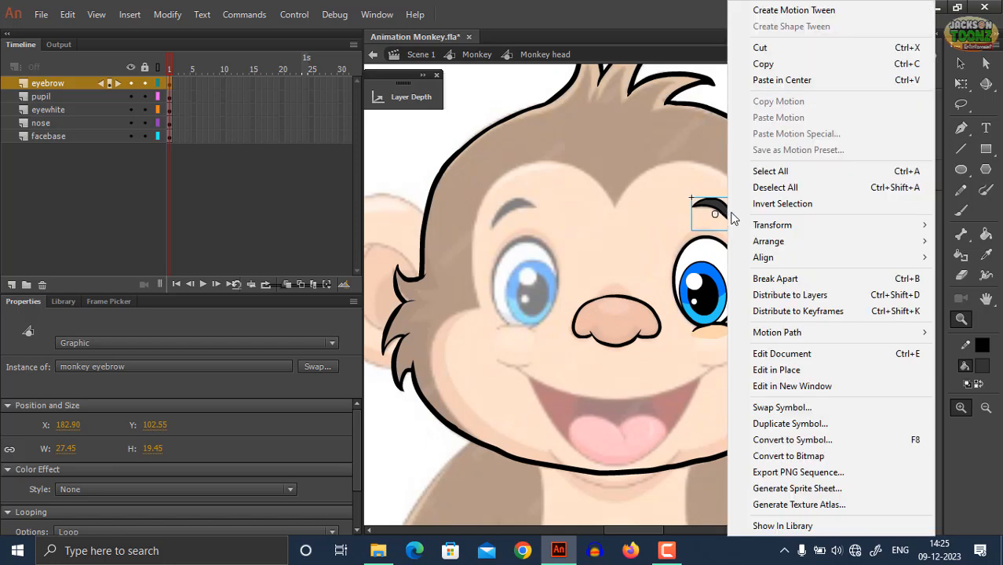
pyautogui.click(775, 65)
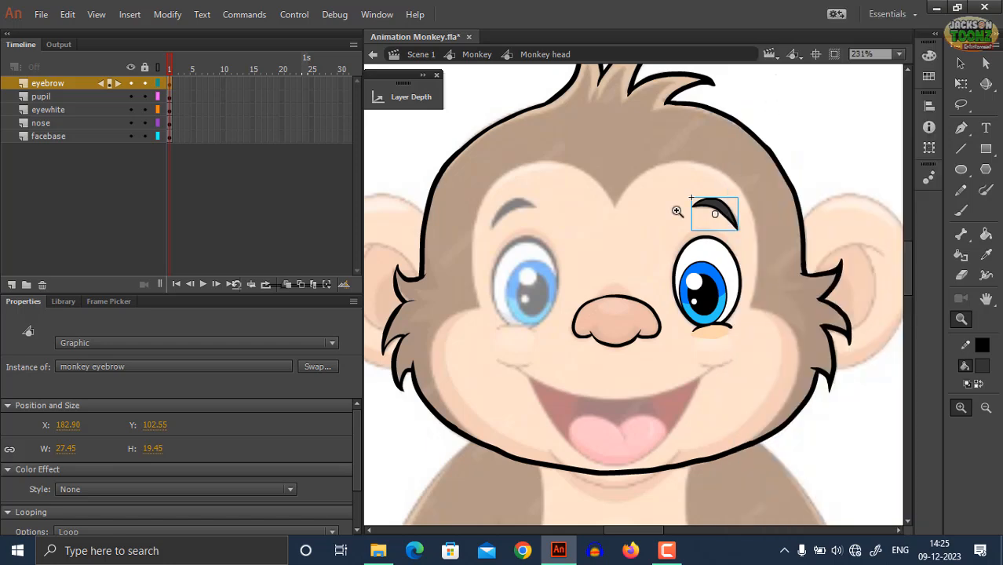
pyautogui.rightClick(651, 219)
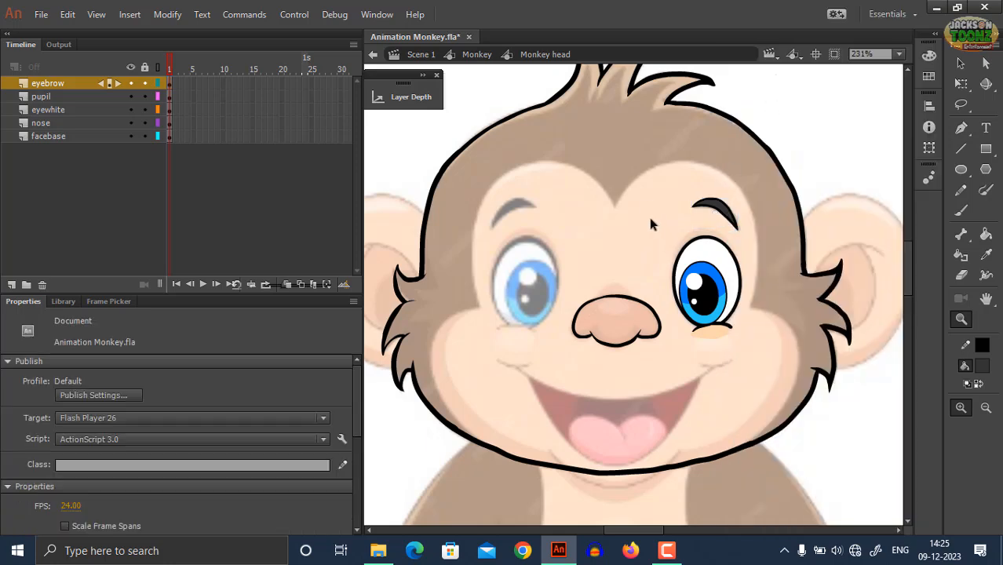
pyautogui.click(144, 68)
pyautogui.rightClick(613, 188)
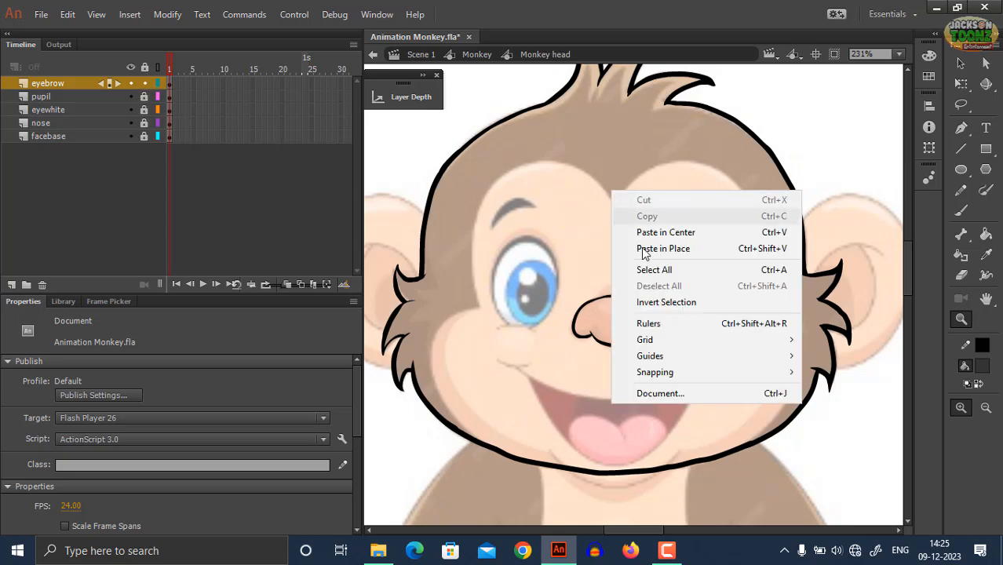
pyautogui.click(660, 249)
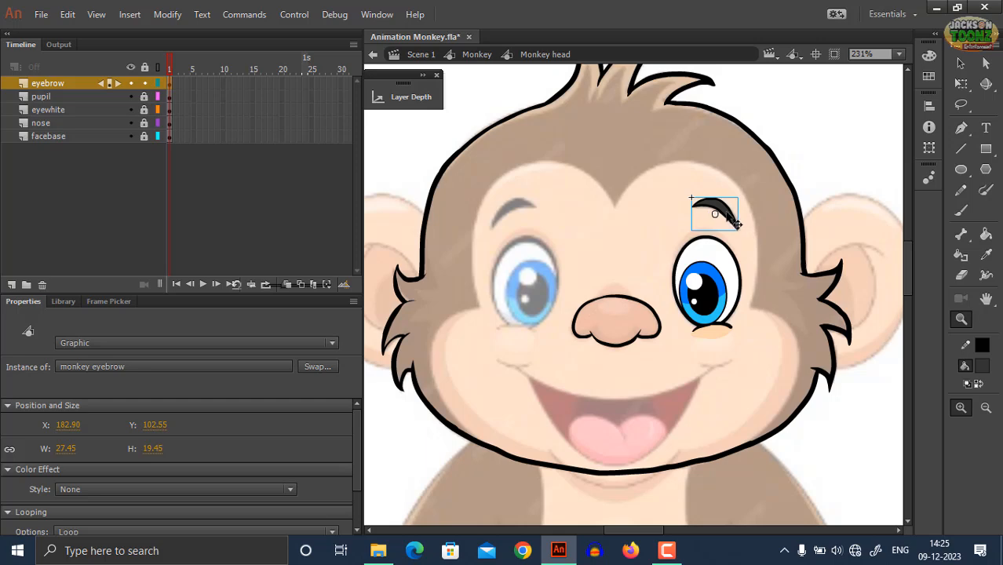
# Step: Move the eyebrow copy over the other reference eye to X 66.20 and flip it horizontally
pyautogui.moveTo(713, 220); pyautogui.dragTo(520, 214)
pyautogui.press('z')
pyautogui.click(529, 206)
pyautogui.press('q')
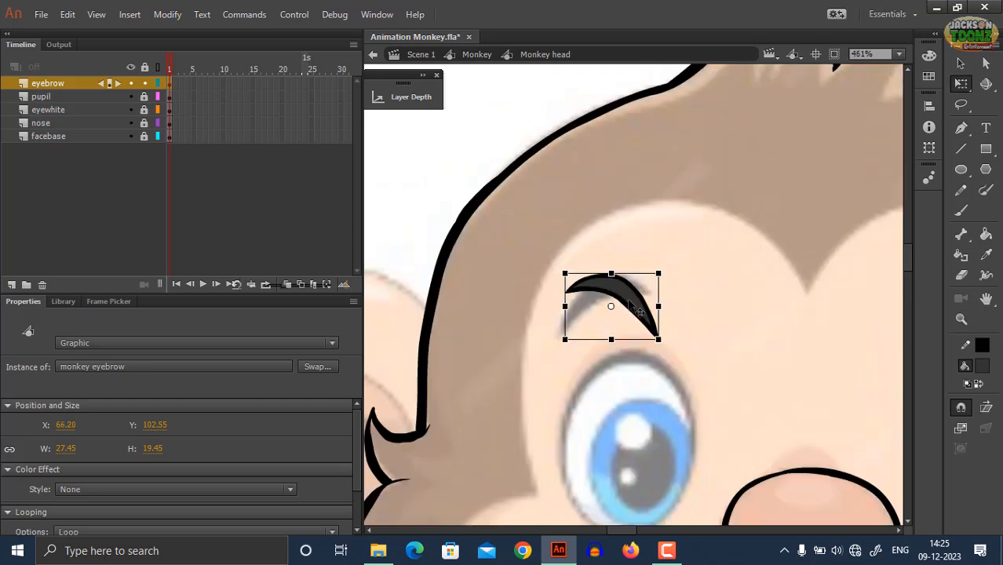
pyautogui.rightClick(631, 307)
pyautogui.moveTo(671, 229)
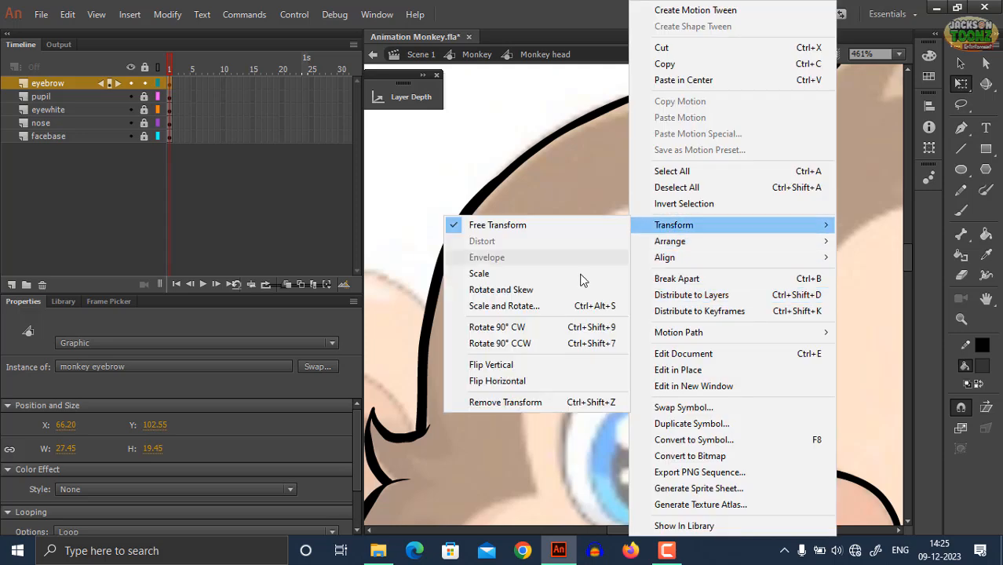
pyautogui.click(528, 383)
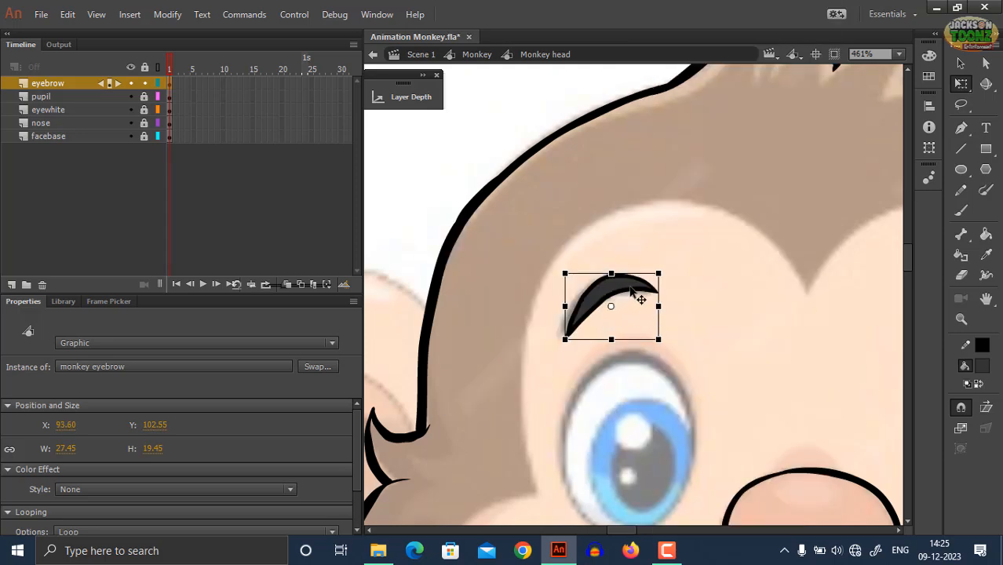
# Step: Align the flipped eyebrow with the reference eyebrow, then lock the eyebrow layer and unlock the pupil layer
pyautogui.moveTo(638, 287); pyautogui.dragTo(591, 264)
pyautogui.click(670, 320)
pyautogui.press('z')
pyautogui.keyDown('alt'); pyautogui.click(672, 307); pyautogui.keyUp('alt')
pyautogui.keyDown('alt'); pyautogui.click(672, 307); pyautogui.keyUp('alt')
pyautogui.click(606, 294)
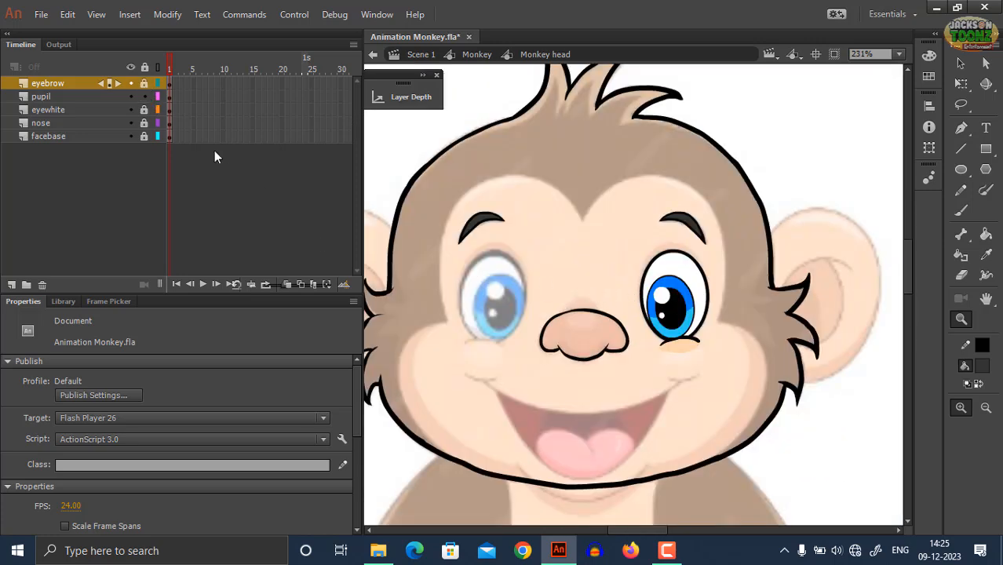
# Step: Duplicate the pupil instance and place the copy over the other reference eye at X 71.00
pyautogui.keyDown('ctrl'); pyautogui.click(659, 310); pyautogui.keyUp('ctrl')
pyautogui.click(660, 330)
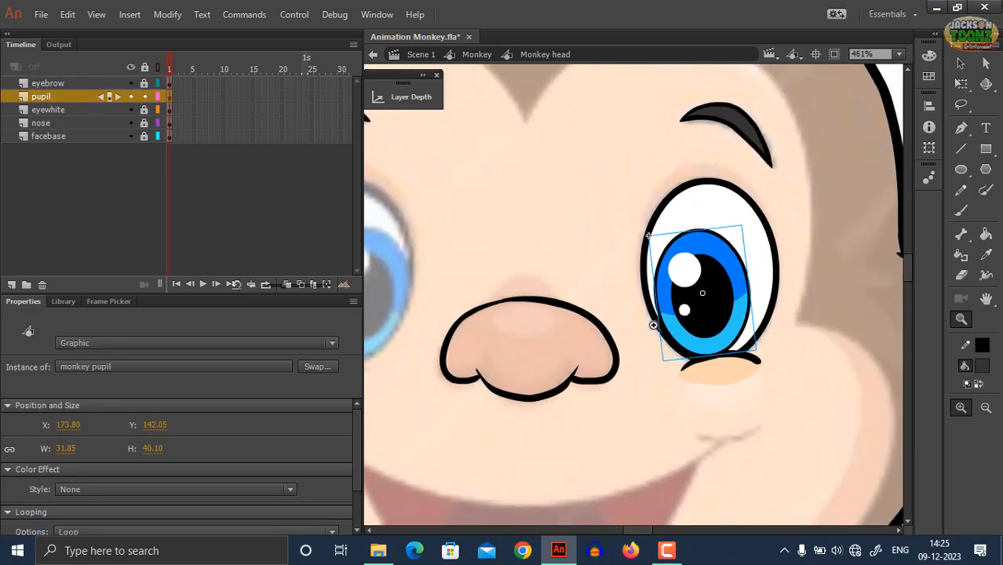
pyautogui.moveTo(617, 308); pyautogui.dragTo(657, 307)
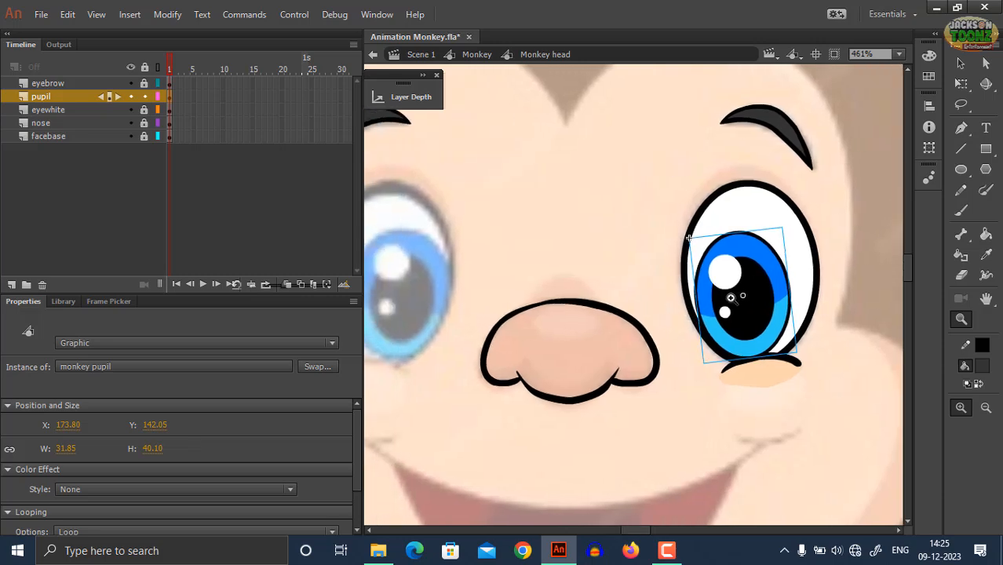
pyautogui.rightClick(731, 298)
pyautogui.click(652, 281)
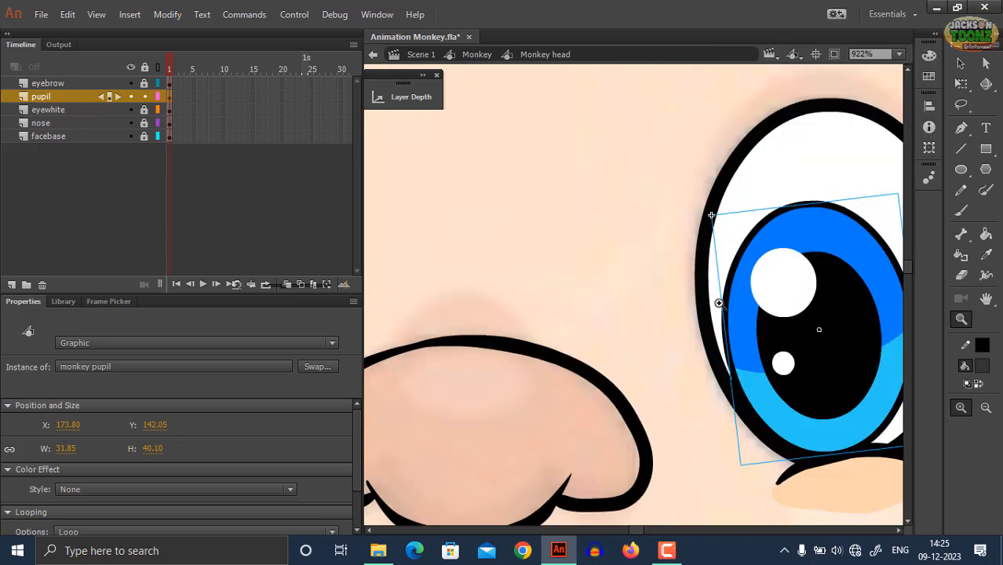
pyautogui.keyDown('alt'); pyautogui.click(673, 312); pyautogui.keyUp('alt')
pyautogui.keyDown('alt'); pyautogui.click(657, 317); pyautogui.keyUp('alt')
pyautogui.moveTo(567, 278); pyautogui.dragTo(624, 285)
pyautogui.press('Escape')
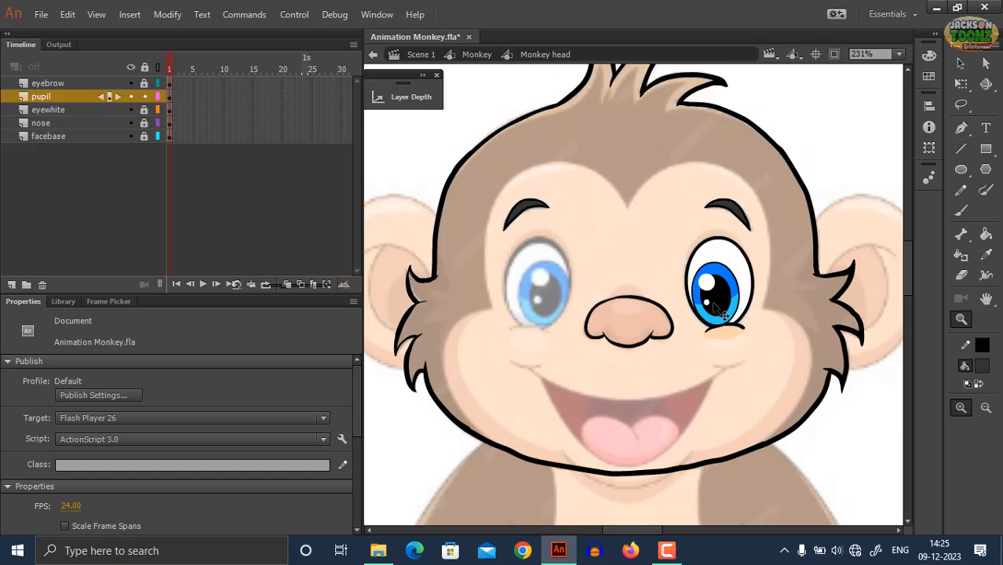
pyautogui.click(718, 310)
pyautogui.moveTo(716, 303); pyautogui.dragTo(533, 302)
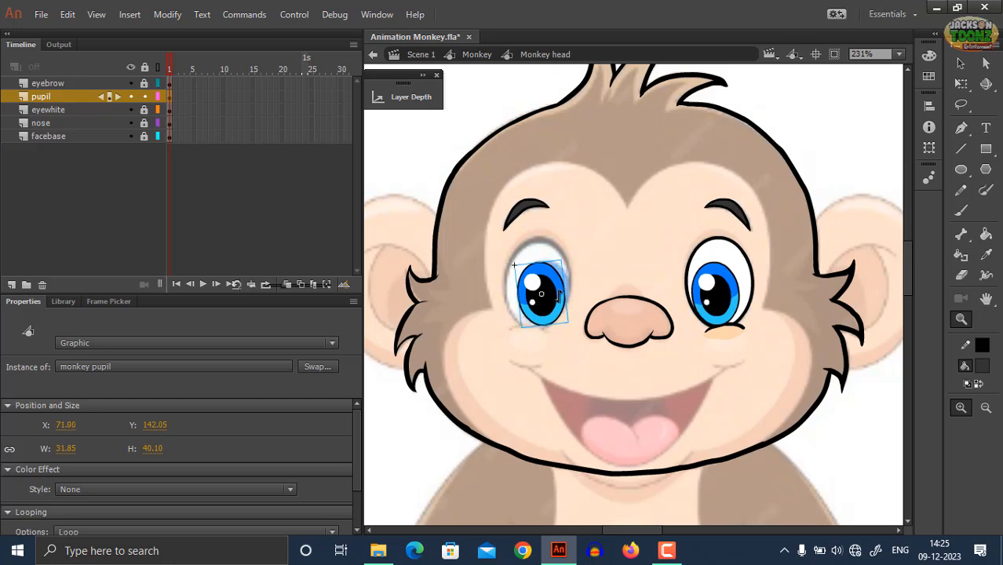
# Step: Rotate the pupil copy clockwise and fit it onto the reference pupil at X 76.30, Y 137.60
pyautogui.press('q')
pyautogui.hotkey('ctrl', 'space')
pyautogui.keyDown('ctrl'); pyautogui.click(553, 284); pyautogui.keyUp('ctrl')
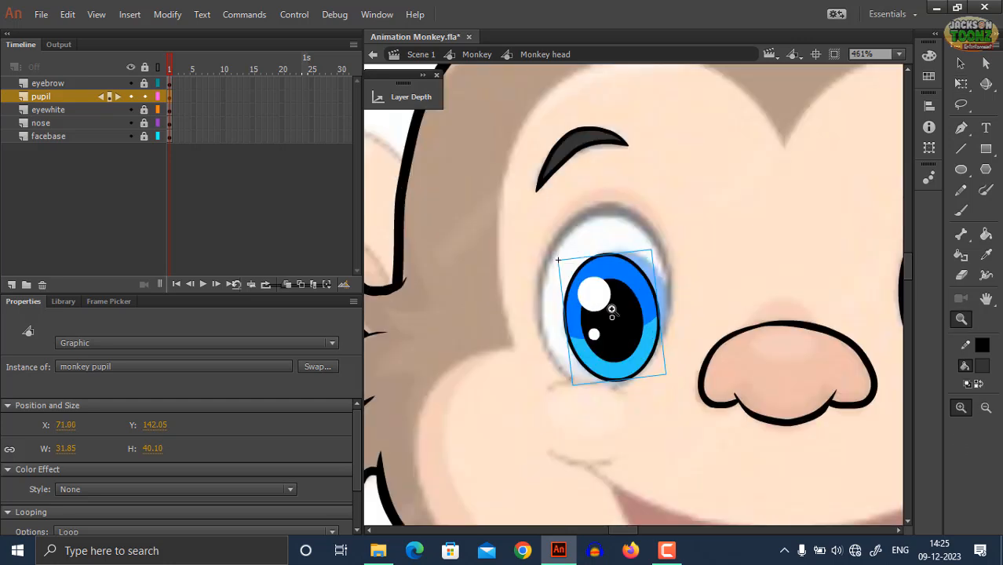
pyautogui.keyDown('ctrl'); pyautogui.click(613, 310); pyautogui.keyUp('ctrl')
pyautogui.moveTo(617, 301); pyautogui.dragTo(578, 298)
pyautogui.moveTo(649, 195); pyautogui.dragTo(838, 185)
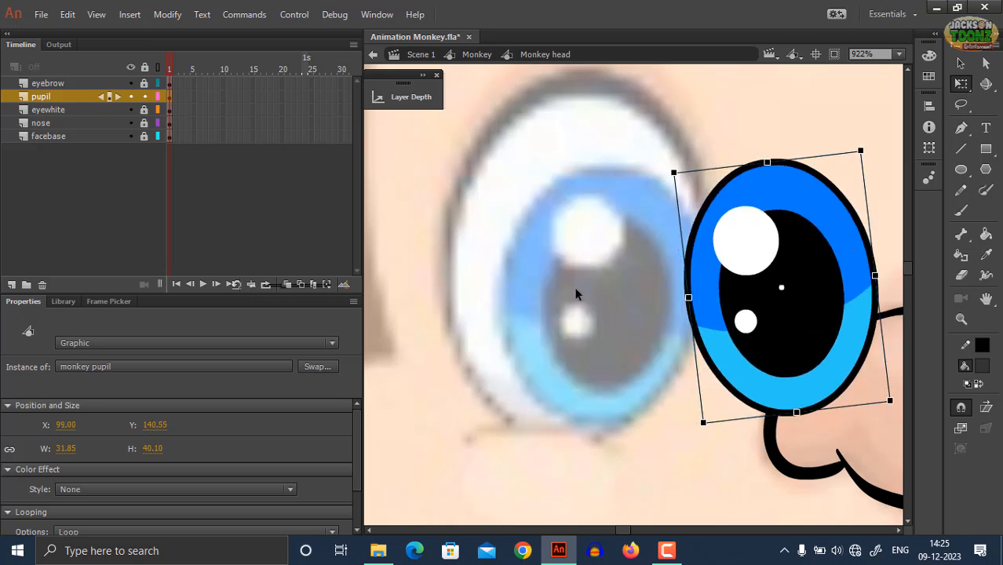
pyautogui.moveTo(816, 310); pyautogui.dragTo(637, 310)
pyautogui.moveTo(692, 163); pyautogui.dragTo(717, 186)
pyautogui.hotkey('ctrl', 'space')
pyautogui.keyDown('alt'); pyautogui.click(729, 224); pyautogui.keyUp('alt')
pyautogui.keyDown('alt'); pyautogui.click(729, 229); pyautogui.keyUp('alt')
pyautogui.moveTo(692, 302); pyautogui.dragTo(674, 244)
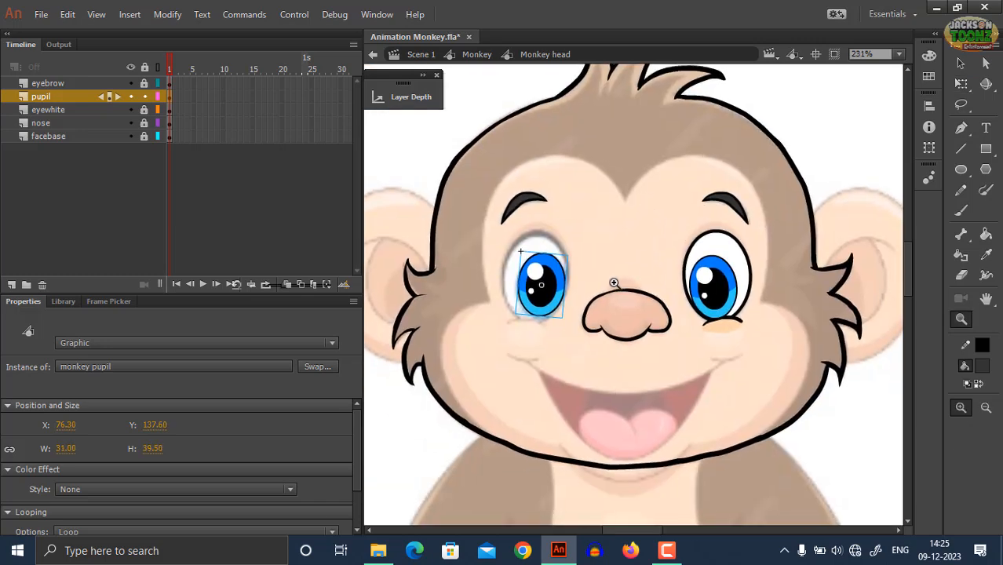
# Step: Shift the pupil copy down to Y 138.80 and save the file
pyautogui.click(612, 272)
pyautogui.moveTo(610, 298); pyautogui.dragTo(628, 241)
pyautogui.moveTo(556, 291); pyautogui.dragTo(559, 295)
pyautogui.press('q')
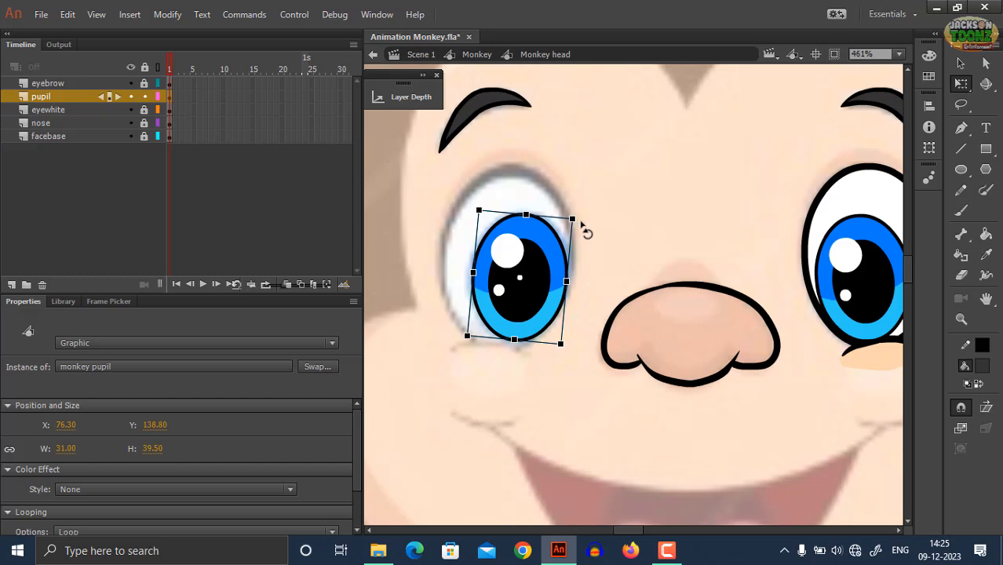
pyautogui.press('z')
pyautogui.keyDown('alt'); pyautogui.click(629, 273); pyautogui.keyUp('alt')
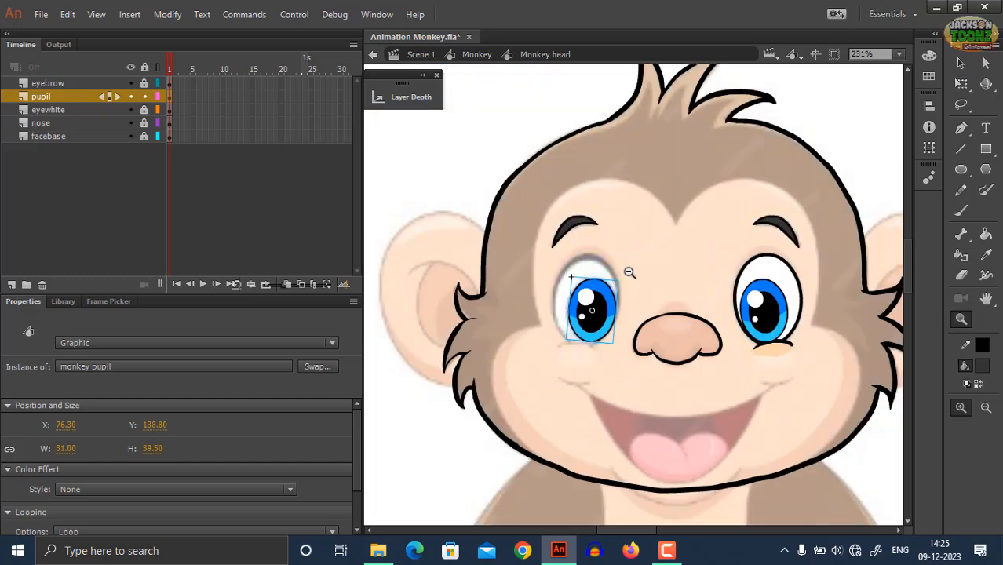
pyautogui.keyDown('alt'); pyautogui.click(629, 272); pyautogui.keyUp('alt')
pyautogui.keyDown('ctrl'); pyautogui.click(484, 351); pyautogui.keyUp('ctrl')
pyautogui.click(663, 333)
pyautogui.moveTo(648, 325); pyautogui.dragTo(641, 297)
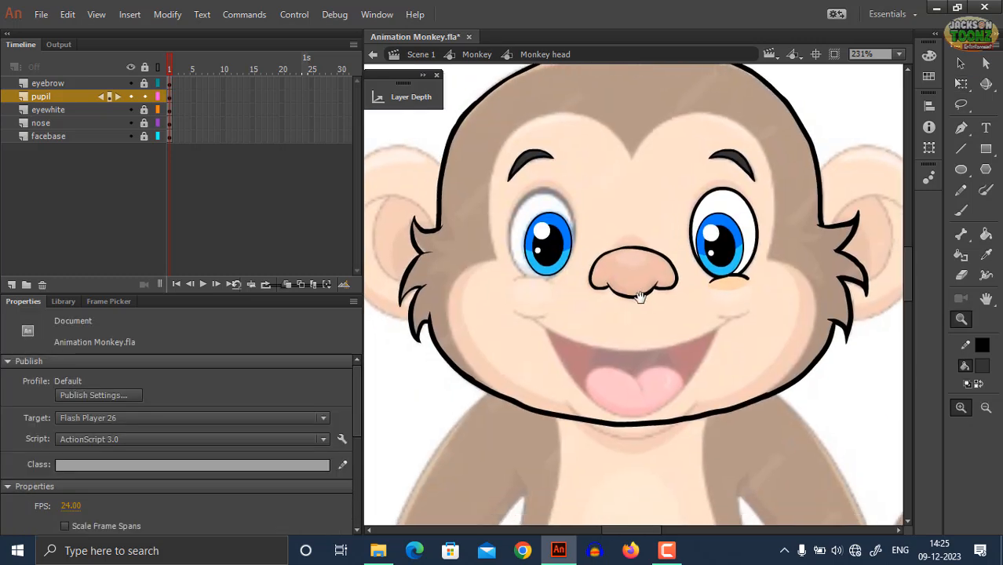
pyautogui.hotkey('ctrl', 's')
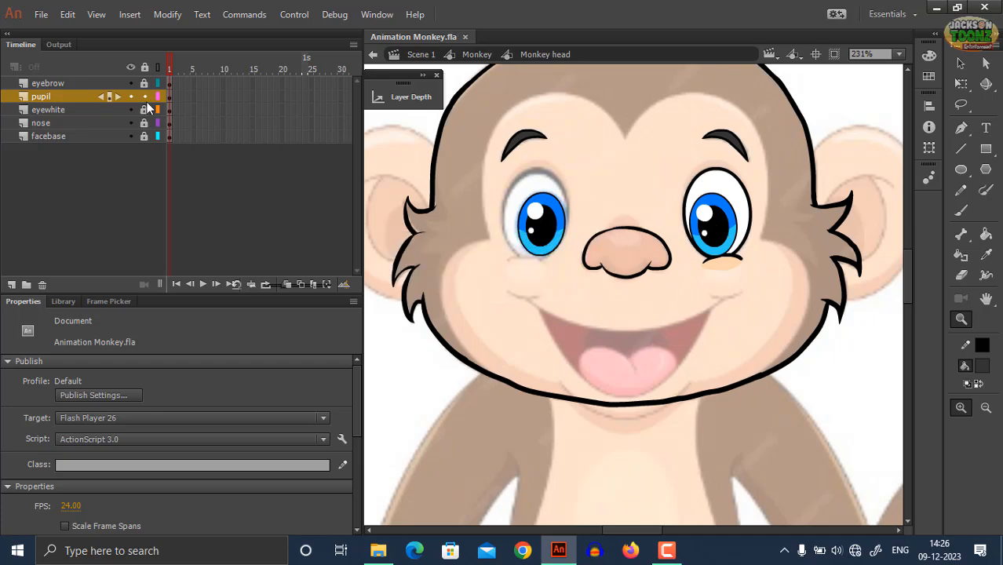
# Step: Duplicate the eye white from the unlocked eyewhite layer onto the other eye and flip the copy horizontally
pyautogui.moveTo(728, 195); pyautogui.dragTo(549, 187)
pyautogui.press('q')
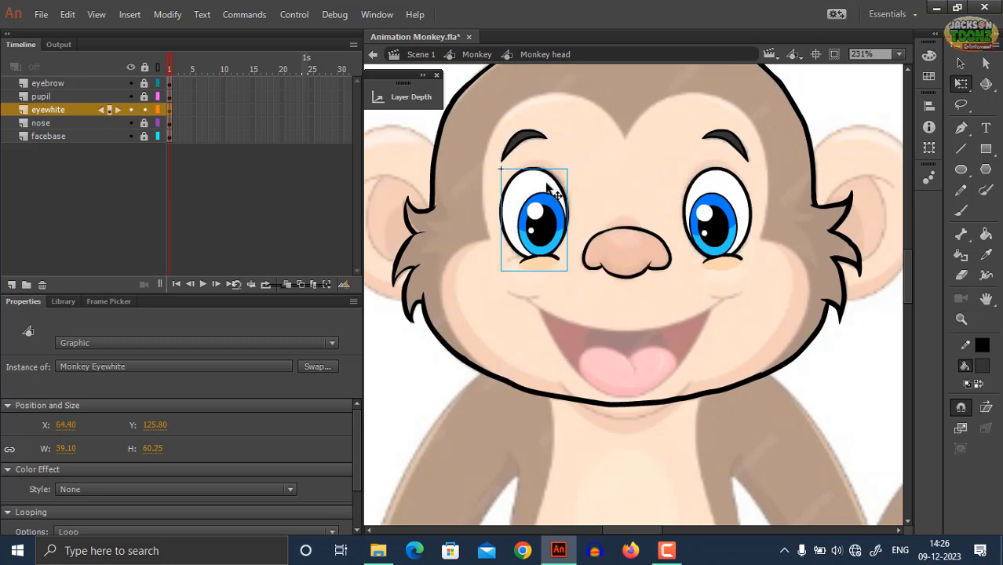
pyautogui.rightClick(547, 186)
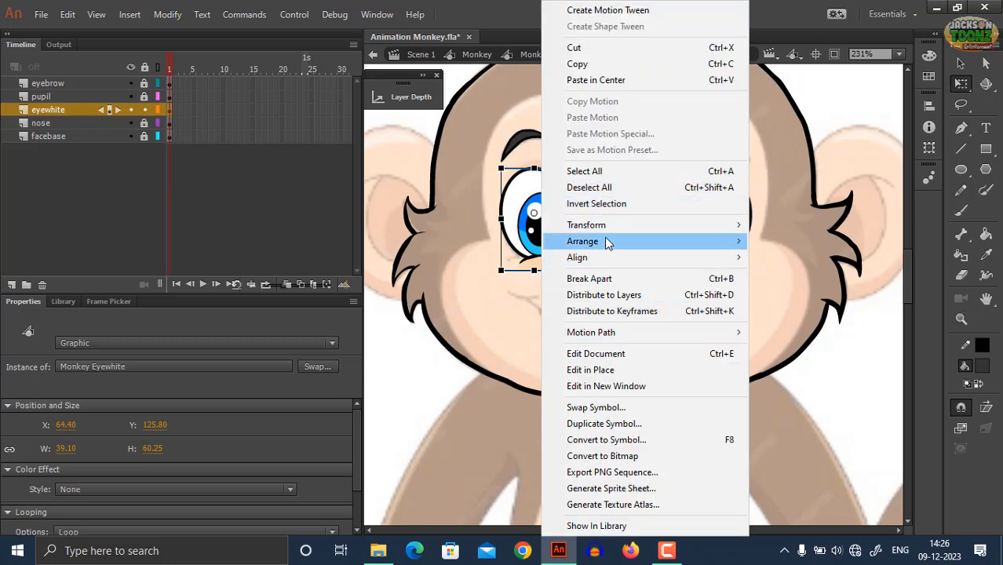
pyautogui.moveTo(628, 225)
pyautogui.click(776, 380)
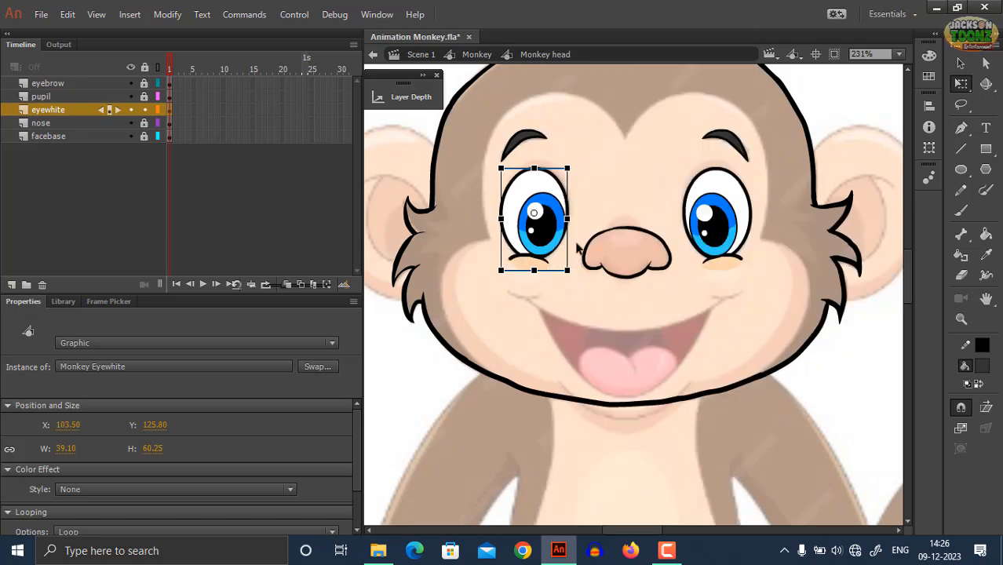
# Step: Nudge the flipped eye white copy around the pupil to X 104.40, Y 126.70
pyautogui.press('Right')
pyautogui.press('Right')
pyautogui.press('Right')
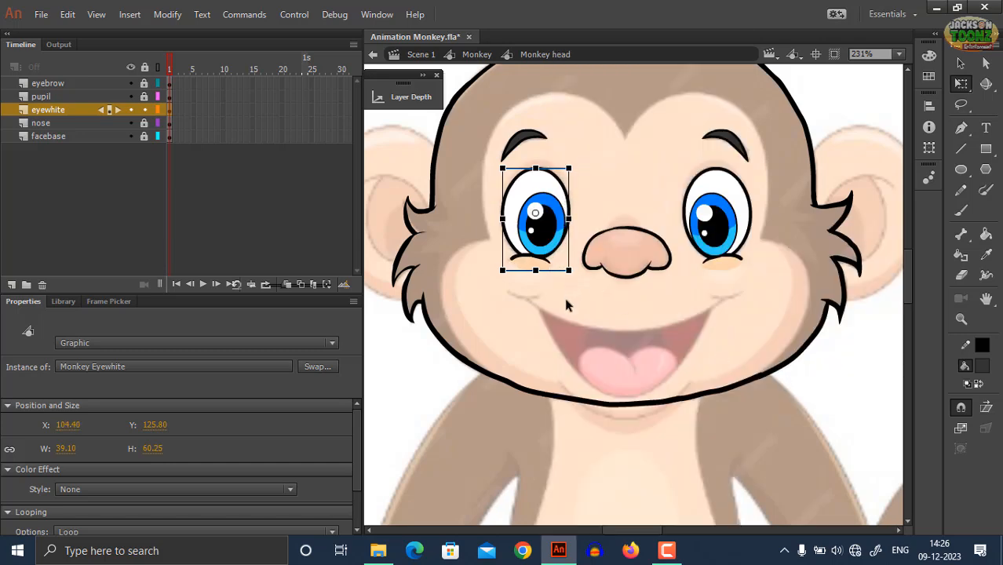
pyautogui.press('Down')
pyautogui.press('Right')
pyautogui.press('Right')
pyautogui.press('Right')
pyautogui.press('Right')
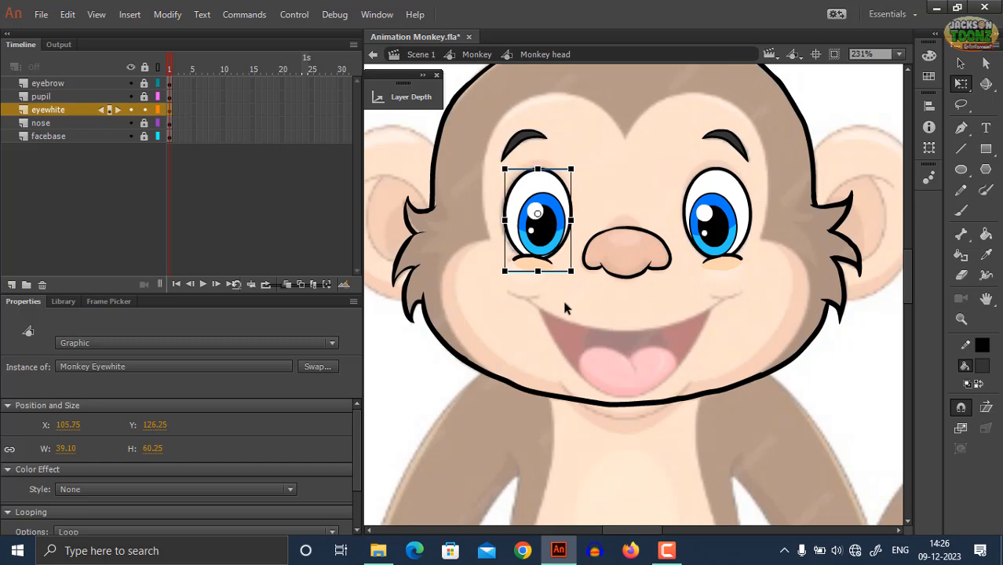
pyautogui.press('Down')
pyautogui.press('Left')
pyautogui.press('Left')
pyautogui.press('Left')
pyautogui.press('Left')
pyautogui.press('Left')
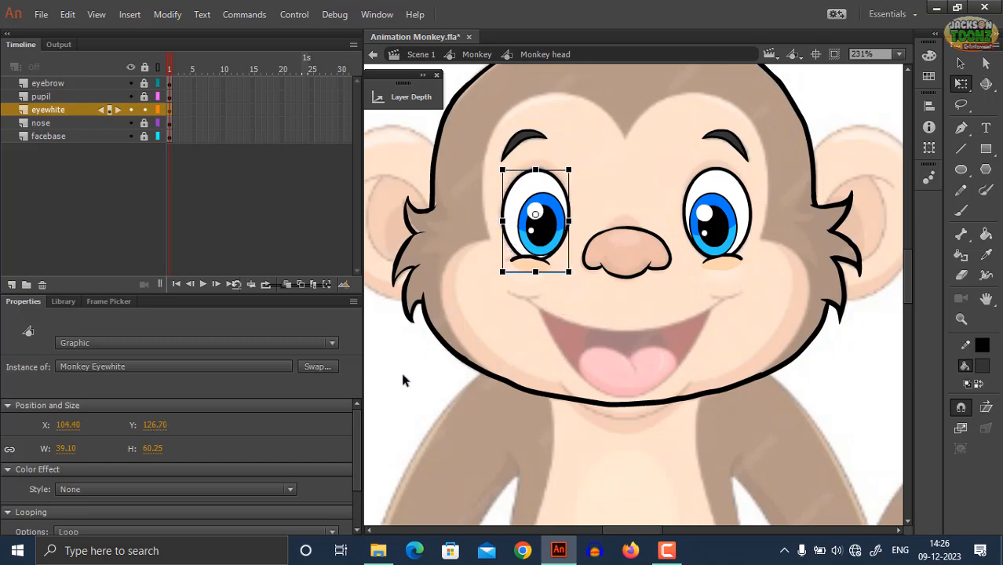
# Step: Nudge the eye white copy up to Y 125.90, deselect it and save the file
pyautogui.press('z')
pyautogui.click(562, 251)
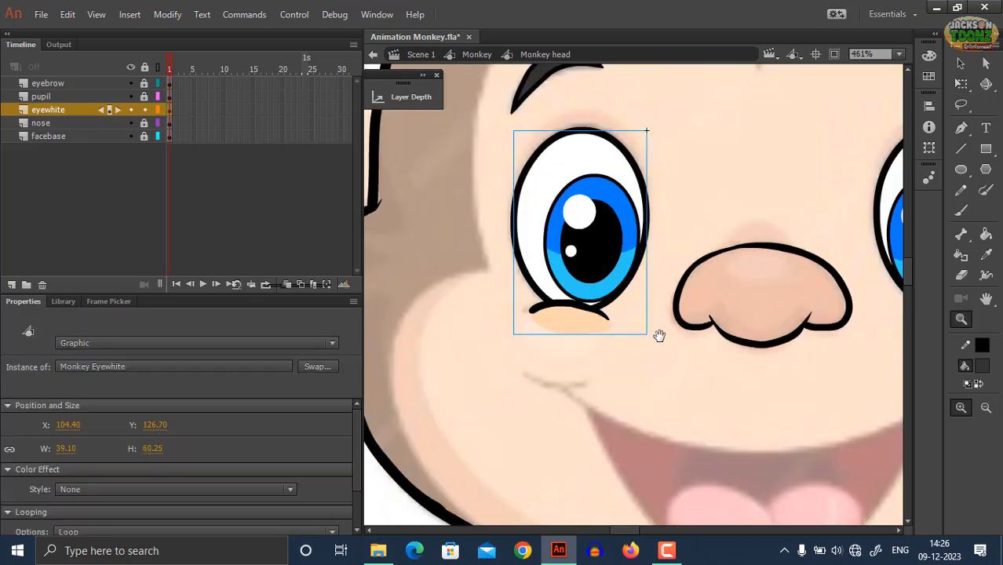
pyautogui.moveTo(660, 336); pyautogui.dragTo(477, 285)
pyautogui.press('Up')
pyautogui.press('Up')
pyautogui.press('Up')
pyautogui.press('Up')
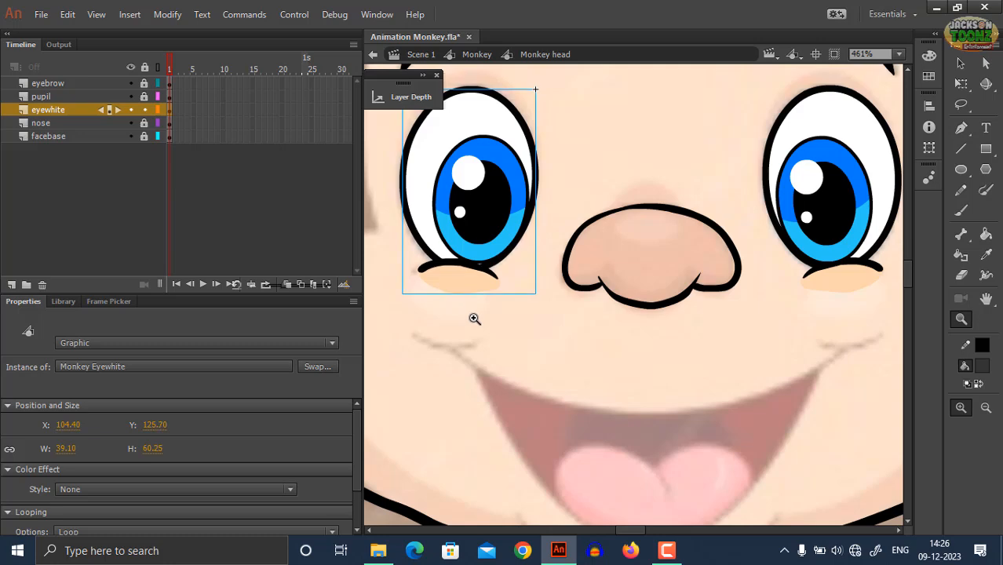
pyautogui.keyDown('alt'); pyautogui.click(636, 293); pyautogui.keyUp('alt')
pyautogui.keyDown('alt'); pyautogui.click(637, 293); pyautogui.keyUp('alt')
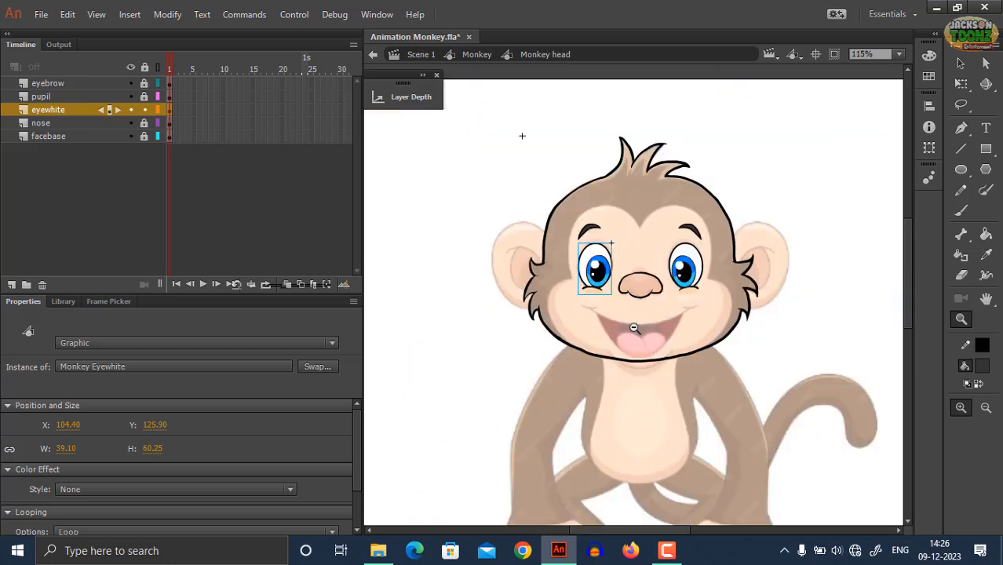
pyautogui.click(502, 348)
pyautogui.click(650, 282)
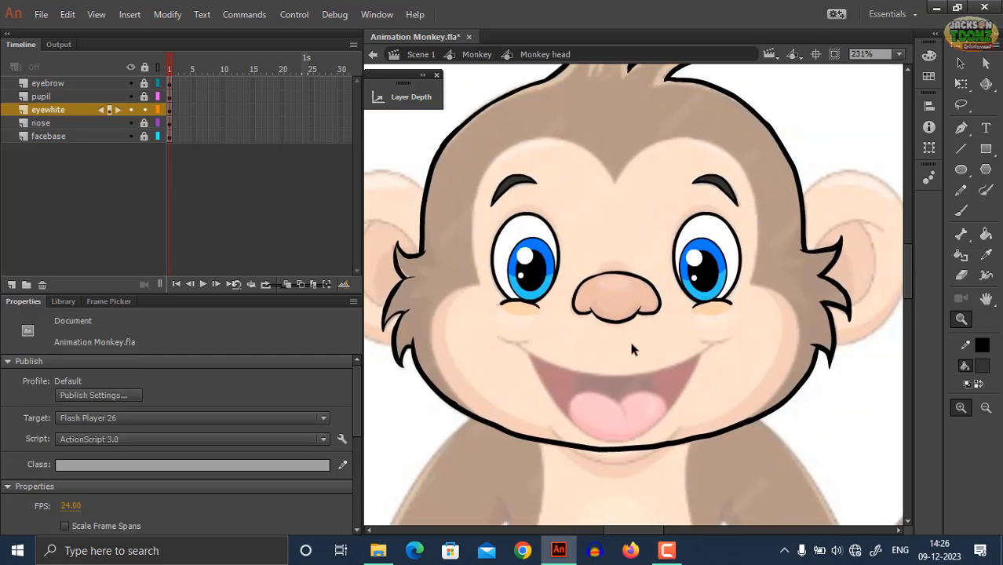
pyautogui.hotkey('ctrl', 's')
# Step: Lock the eyewhite layer and add a new layer named Ear right beneath facebase
pyautogui.click(73, 83)
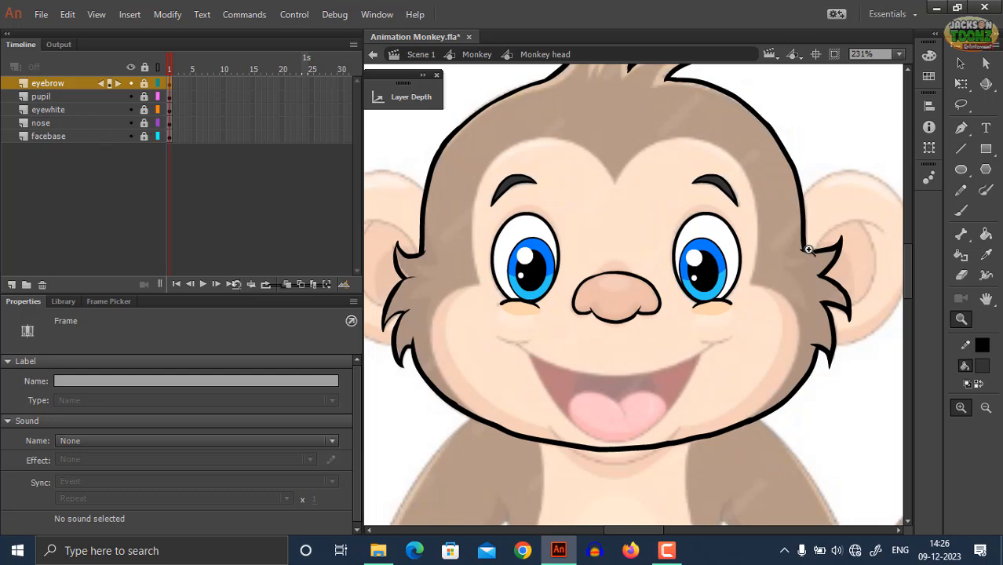
pyautogui.click(46, 138)
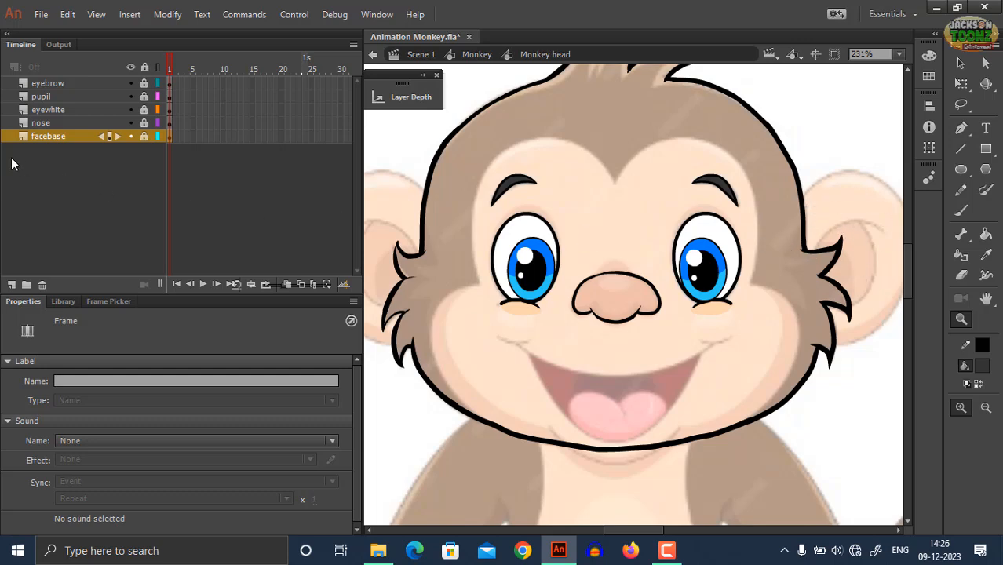
pyautogui.click(11, 285)
pyautogui.moveTo(45, 135); pyautogui.dragTo(45, 151)
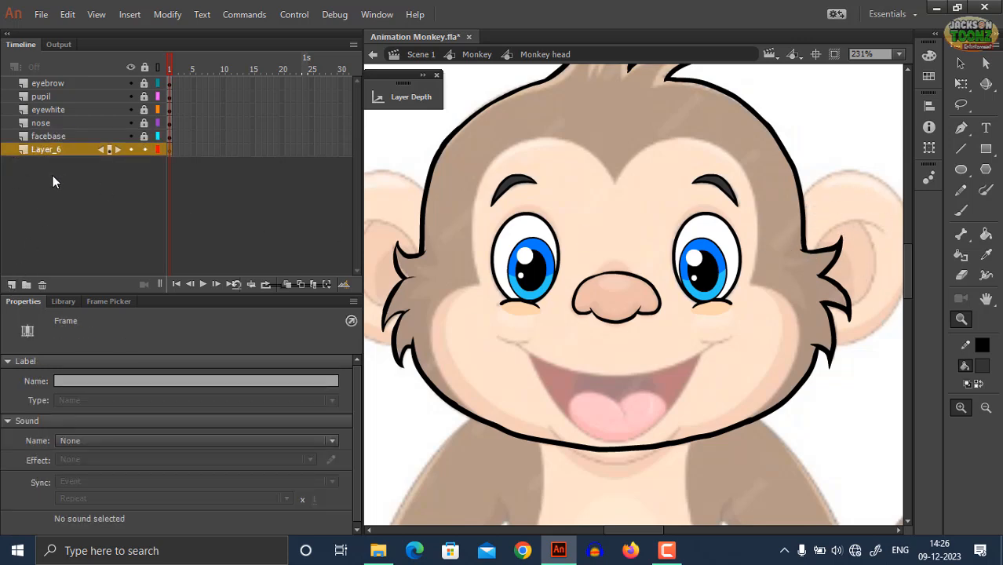
pyautogui.doubleClick(44, 151)
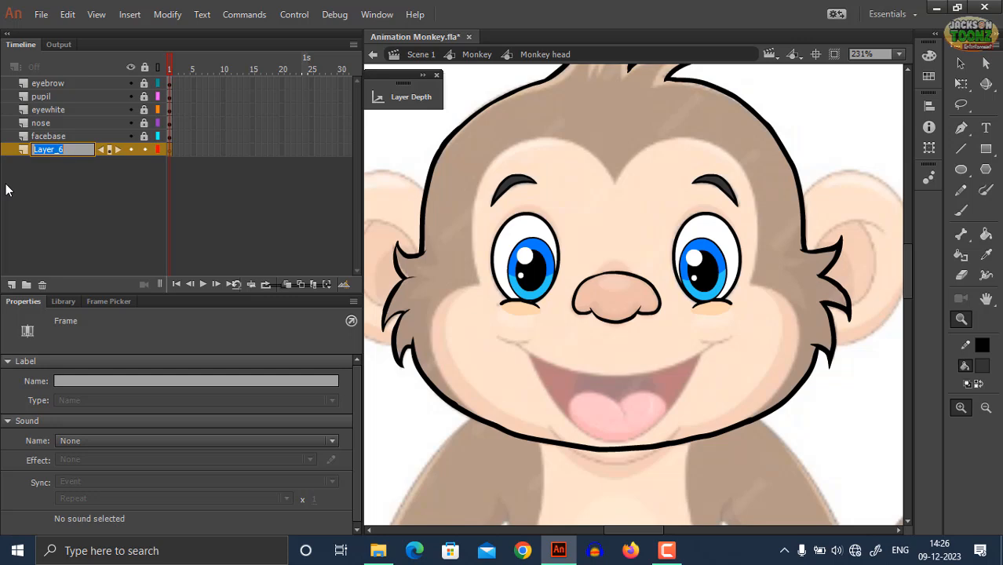
pyautogui.write('Ear right')
pyautogui.press('Return')
# Step: Choose the Brush tool for tracing the reference ear and set its fill color to black
pyautogui.click(839, 252)
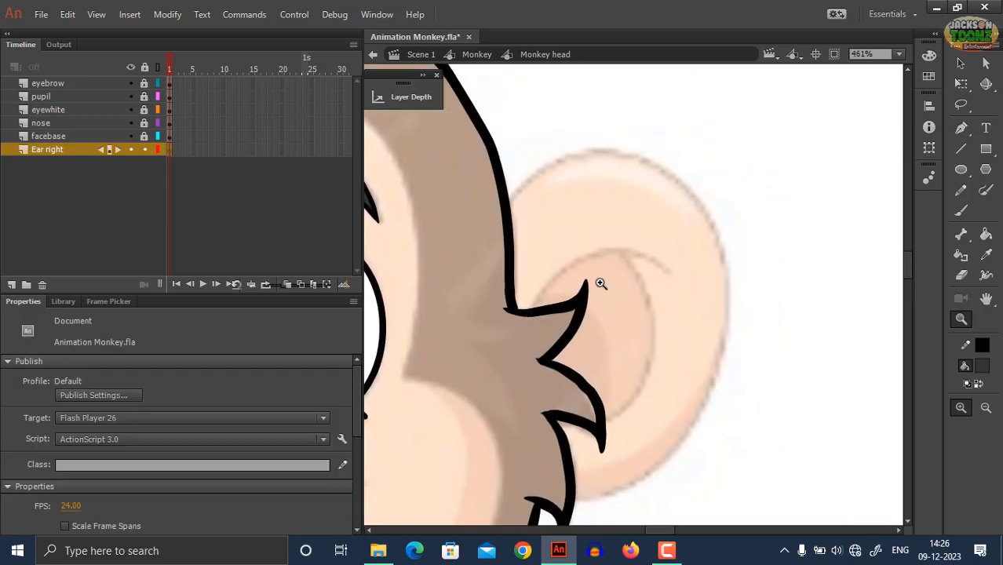
pyautogui.press('b')
pyautogui.click(983, 366)
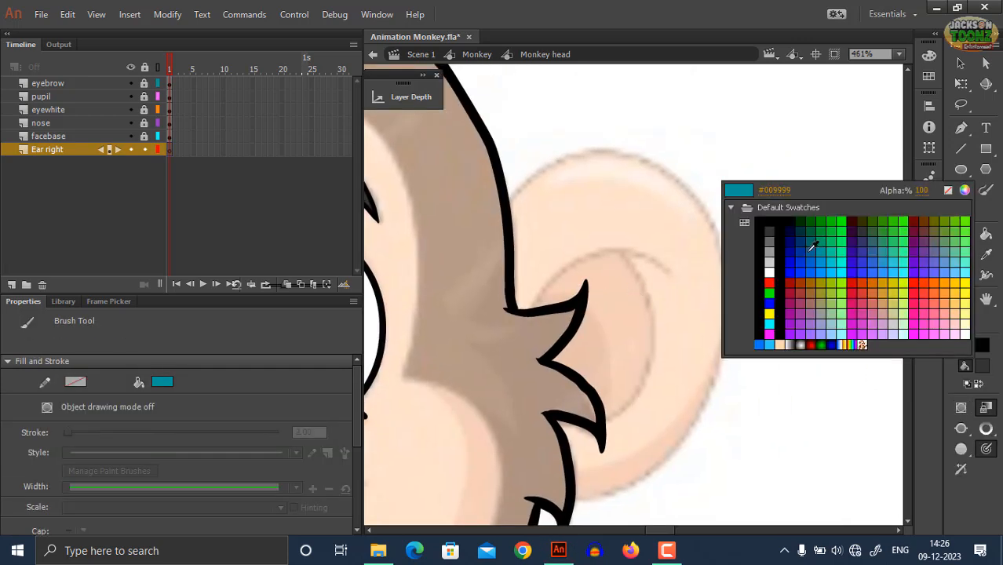
pyautogui.click(753, 229)
pyautogui.moveTo(496, 247)
pyautogui.mouseDown()
pyautogui.moveTo(517, 195)
pyautogui.moveTo(548, 163)
pyautogui.moveTo(588, 146)
pyautogui.moveTo(618, 147)
pyautogui.moveTo(679, 177)
pyautogui.moveTo(729, 247)
pyautogui.mouseUp()
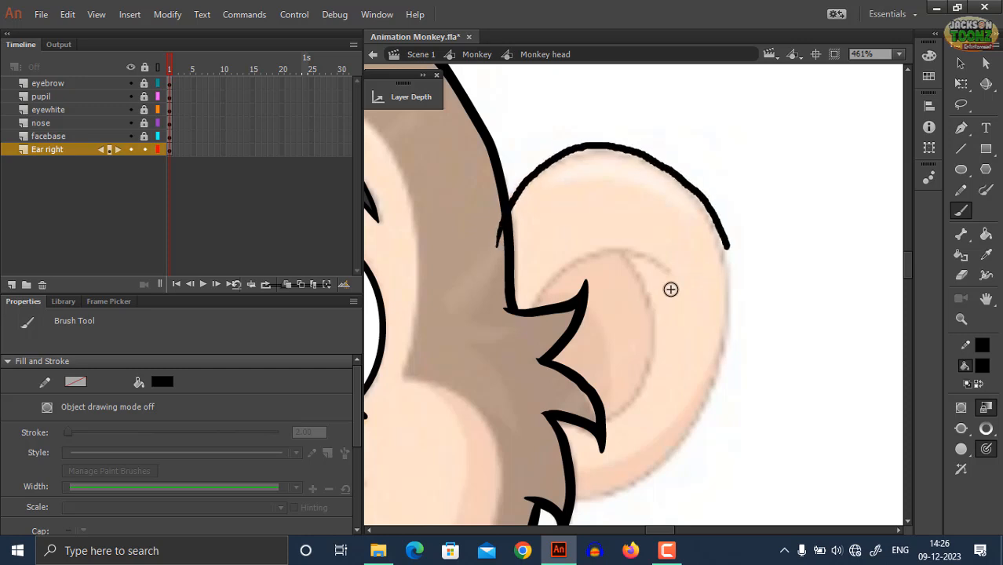
pyautogui.hotkey('ctrl', 'z')
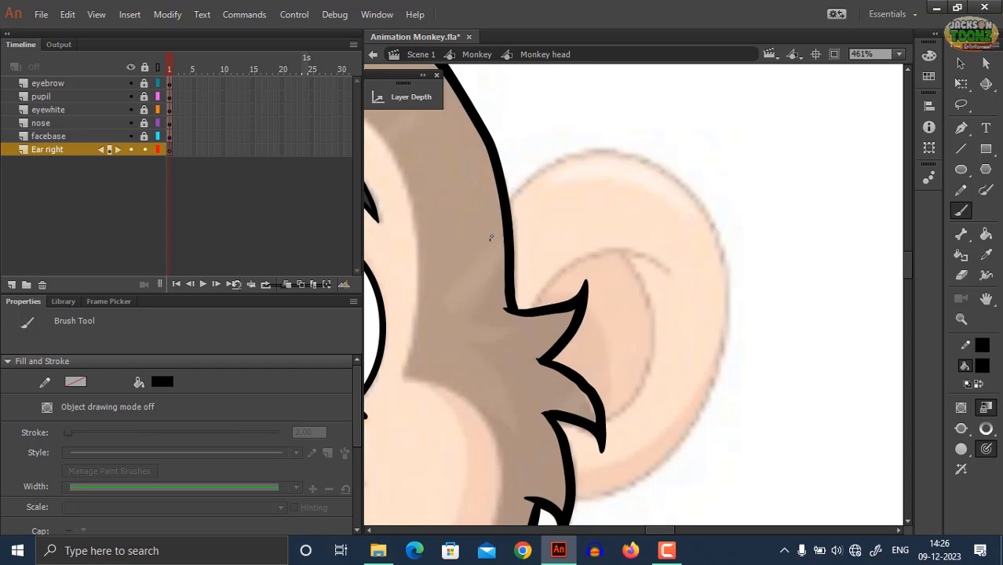
pyautogui.moveTo(490, 240)
pyautogui.mouseDown()
pyautogui.moveTo(541, 184)
pyautogui.moveTo(610, 171)
pyautogui.moveTo(674, 215)
pyautogui.mouseUp()
# Step: Set the brush size to 3 and trace the ear's closed outer outline and its inner ear contour over the reference
pyautogui.scroll(-3, 353, 436)
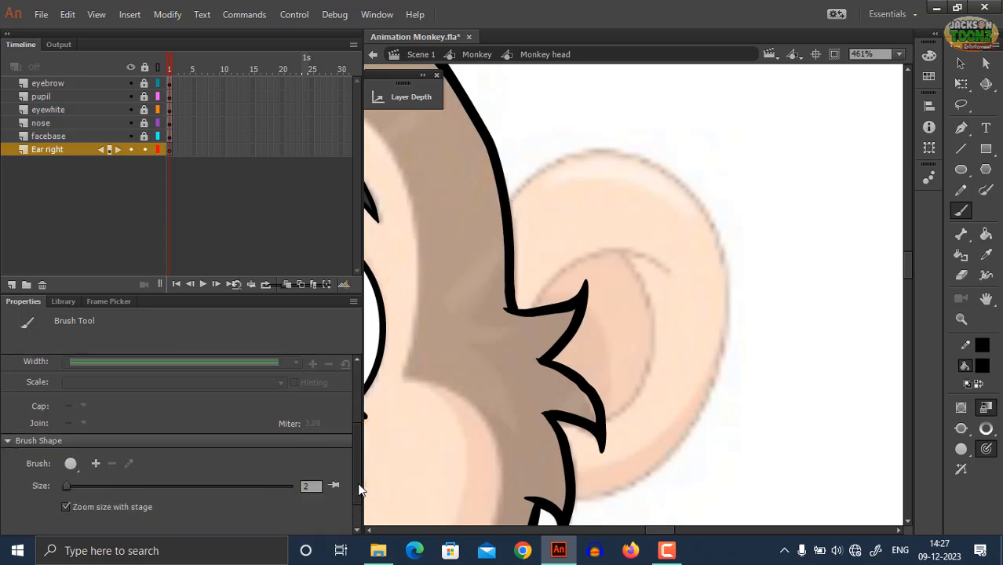
pyautogui.click(311, 486)
pyautogui.write('3')
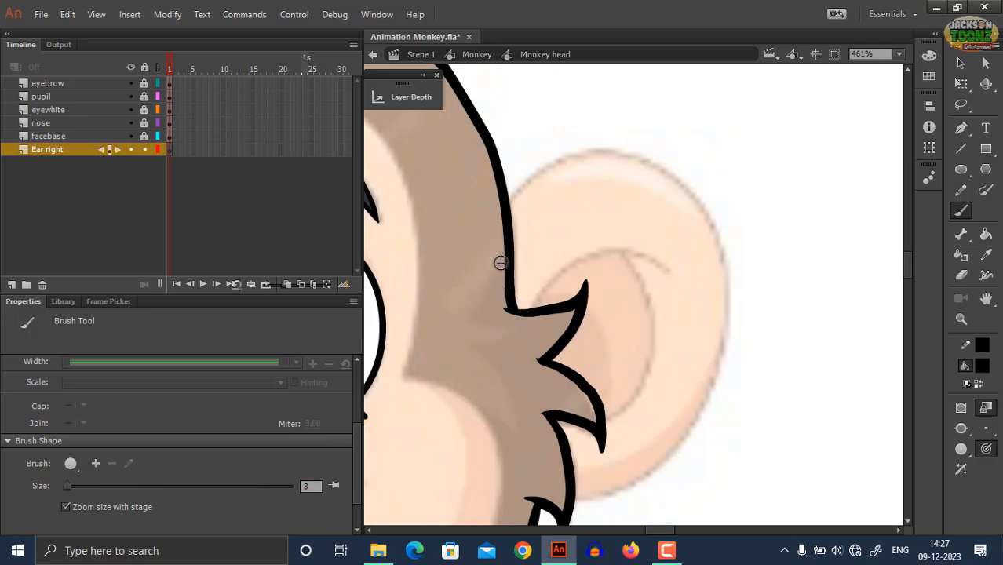
pyautogui.moveTo(488, 246)
pyautogui.mouseDown()
pyautogui.moveTo(524, 169)
pyautogui.moveTo(560, 149)
pyautogui.moveTo(614, 148)
pyautogui.moveTo(676, 189)
pyautogui.moveTo(712, 277)
pyautogui.moveTo(713, 366)
pyautogui.moveTo(682, 439)
pyautogui.moveTo(635, 484)
pyautogui.moveTo(584, 499)
pyautogui.moveTo(524, 483)
pyautogui.mouseUp()
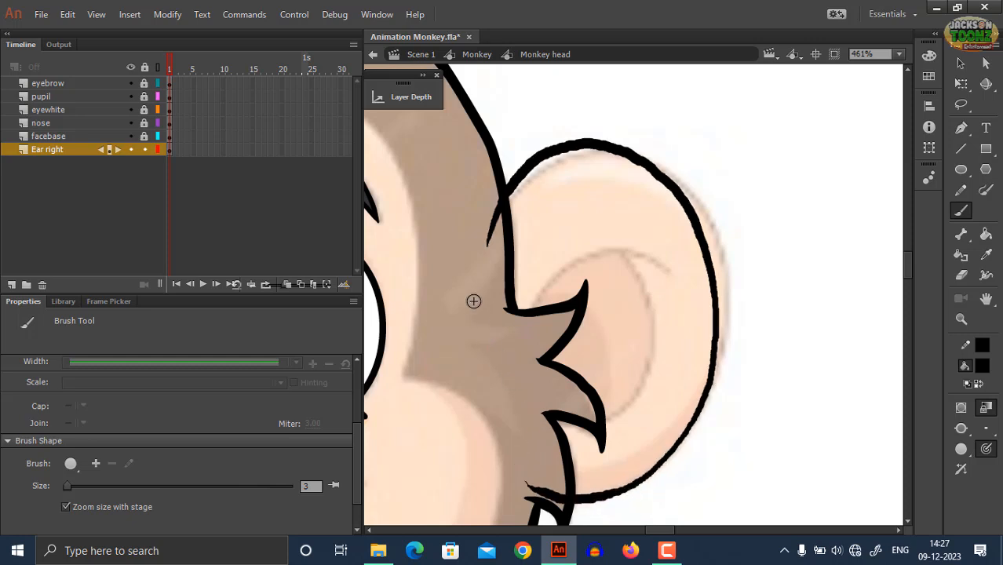
pyautogui.moveTo(493, 235)
pyautogui.mouseDown()
pyautogui.moveTo(482, 340)
pyautogui.moveTo(493, 432)
pyautogui.moveTo(527, 477)
pyautogui.moveTo(560, 498)
pyautogui.mouseUp()
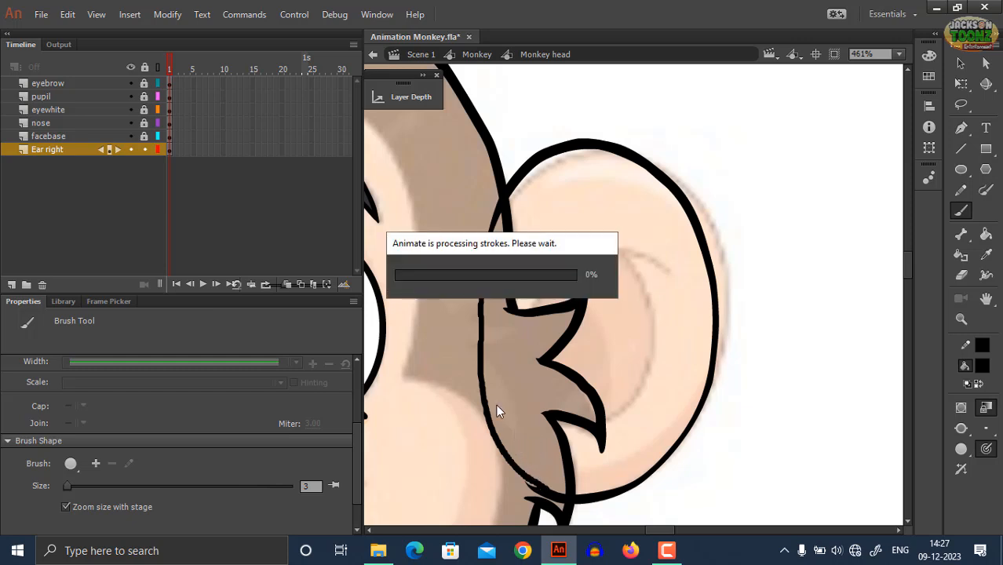
pyautogui.hotkey('ctrl', 'z')
pyautogui.moveTo(490, 228)
pyautogui.mouseDown()
pyautogui.moveTo(479, 284)
pyautogui.moveTo(495, 421)
pyautogui.moveTo(520, 469)
pyautogui.mouseUp()
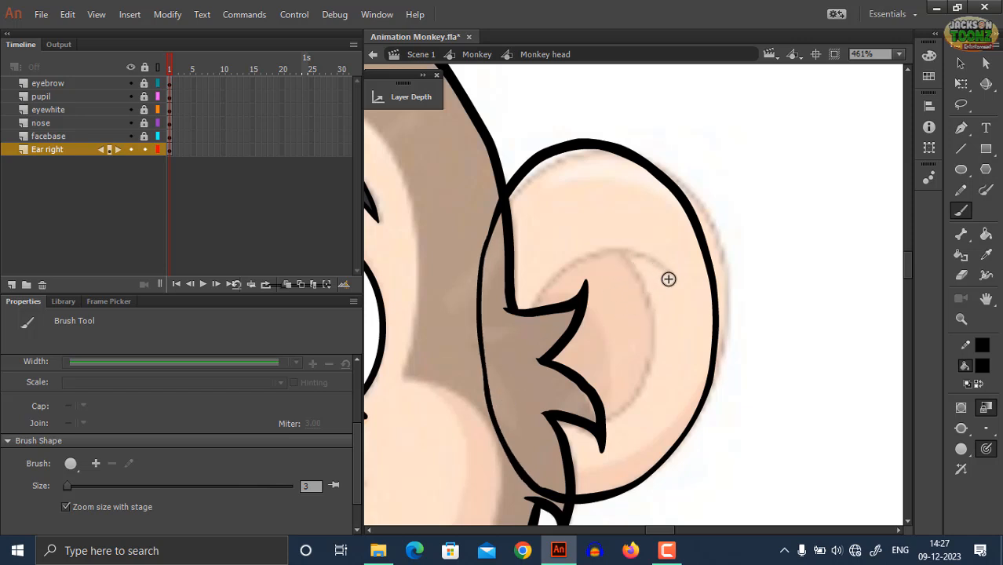
pyautogui.moveTo(671, 273)
pyautogui.mouseDown()
pyautogui.moveTo(630, 250)
pyautogui.moveTo(590, 253)
pyautogui.moveTo(536, 309)
pyautogui.moveTo(535, 389)
pyautogui.moveTo(567, 426)
pyautogui.moveTo(616, 423)
pyautogui.moveTo(646, 381)
pyautogui.moveTo(649, 311)
pyautogui.moveTo(623, 258)
pyautogui.mouseUp()
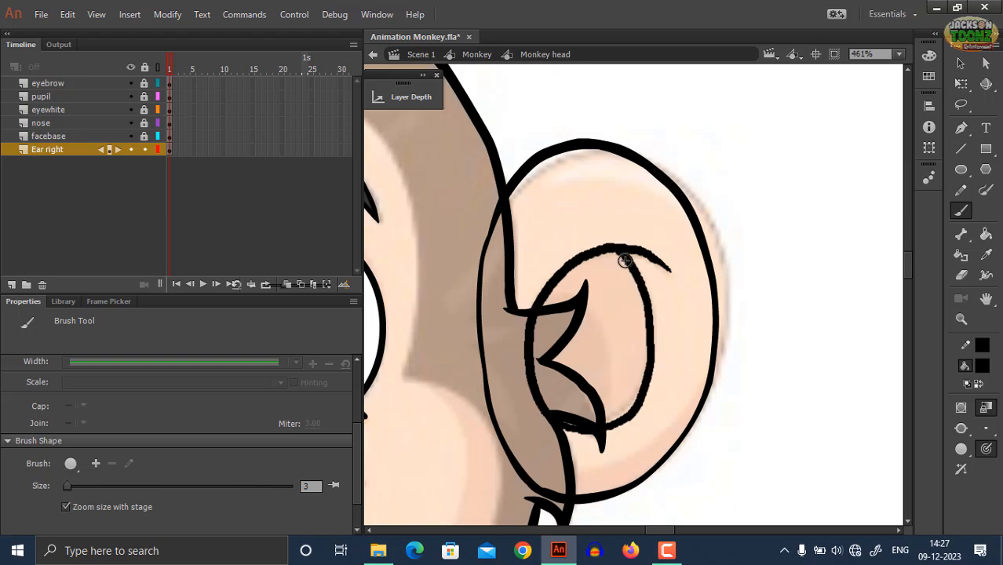
# Step: Select the traced ear outlines, stretch them wider and extend the upper outer corner to match the reference ear
pyautogui.press('z')
pyautogui.keyDown('alt'); pyautogui.click(629, 333); pyautogui.keyUp('alt')
pyautogui.keyDown('alt'); pyautogui.click(628, 333); pyautogui.keyUp('alt')
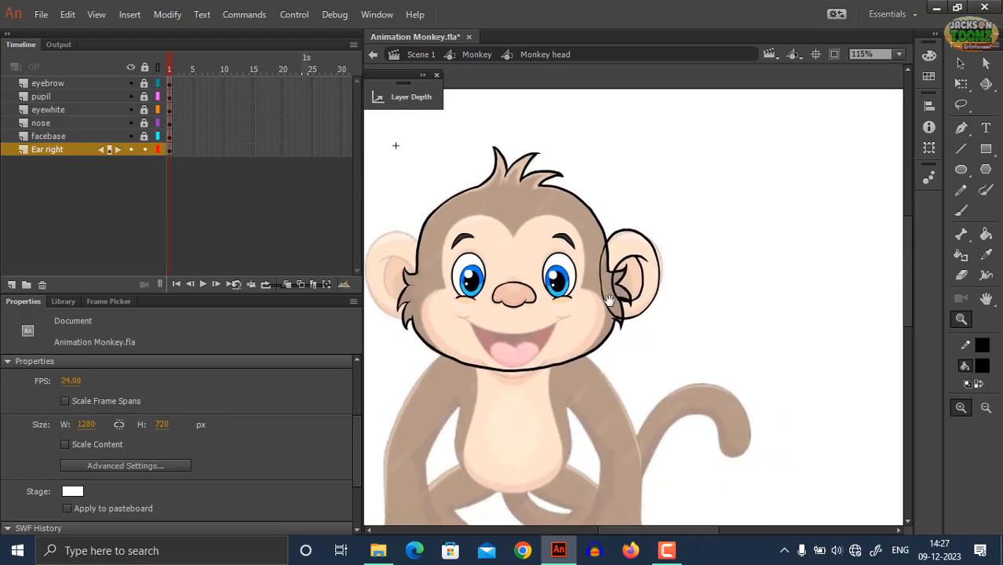
pyautogui.click(633, 289)
pyautogui.click(658, 264)
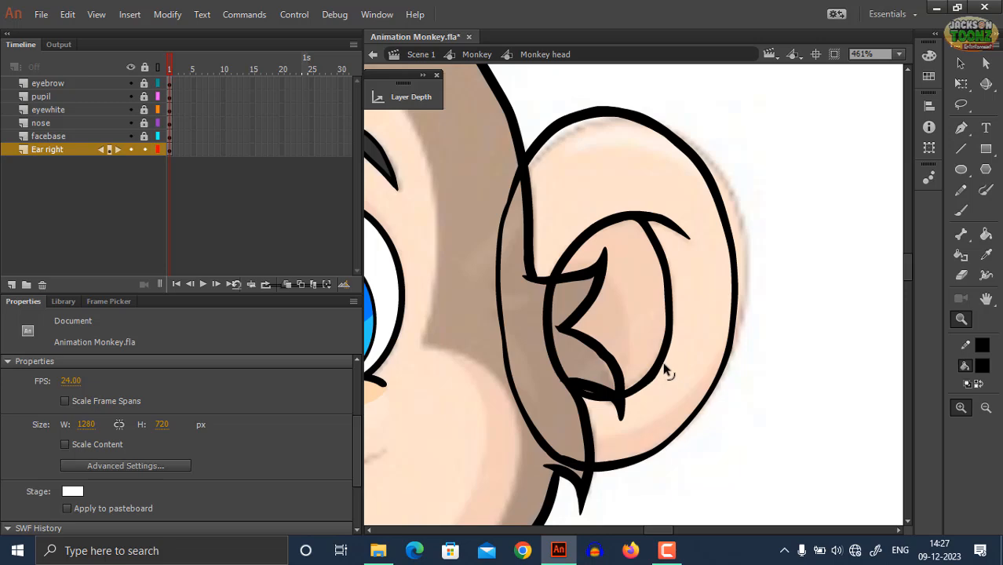
pyautogui.keyDown('alt'); pyautogui.click(654, 297); pyautogui.keyUp('alt')
pyautogui.keyDown('alt'); pyautogui.click(666, 314); pyautogui.keyUp('alt')
pyautogui.click(662, 279)
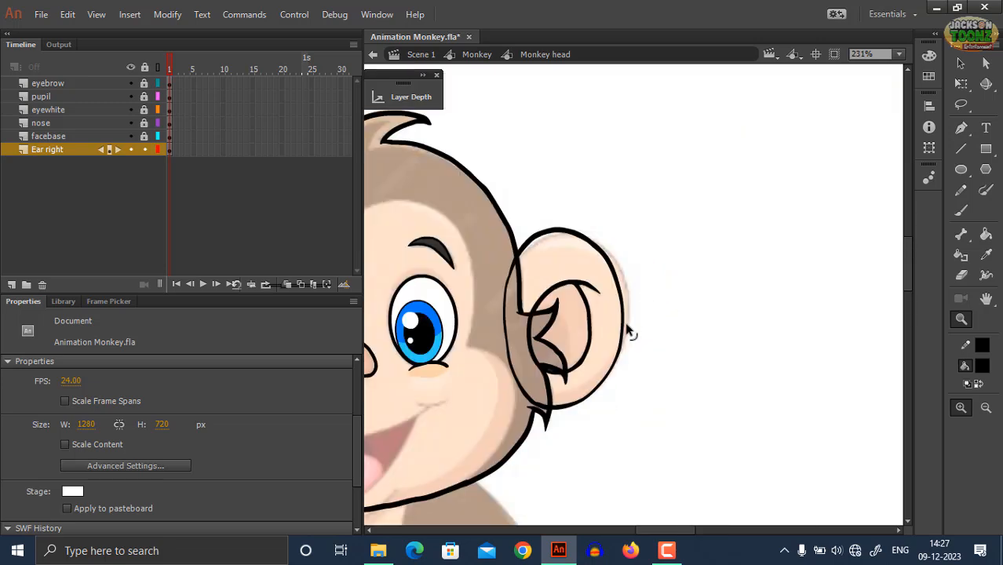
pyautogui.keyDown('ctrl'); pyautogui.click(623, 327); pyautogui.keyUp('ctrl')
pyautogui.keyDown('ctrl'); pyautogui.keyDown('shift'); pyautogui.click(587, 358); pyautogui.keyUp('shift'); pyautogui.keyUp('ctrl')
pyautogui.press('Right')
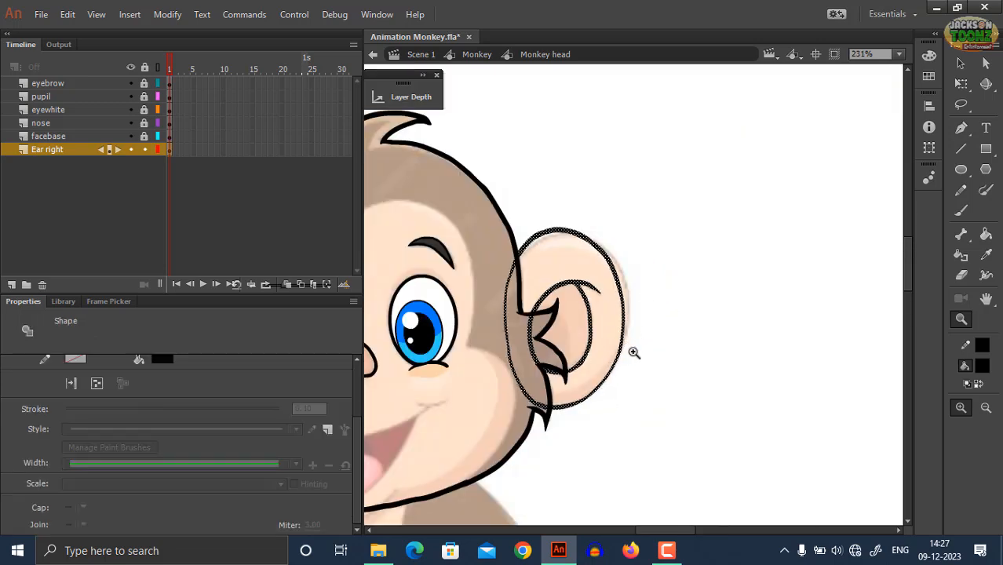
pyautogui.press('q')
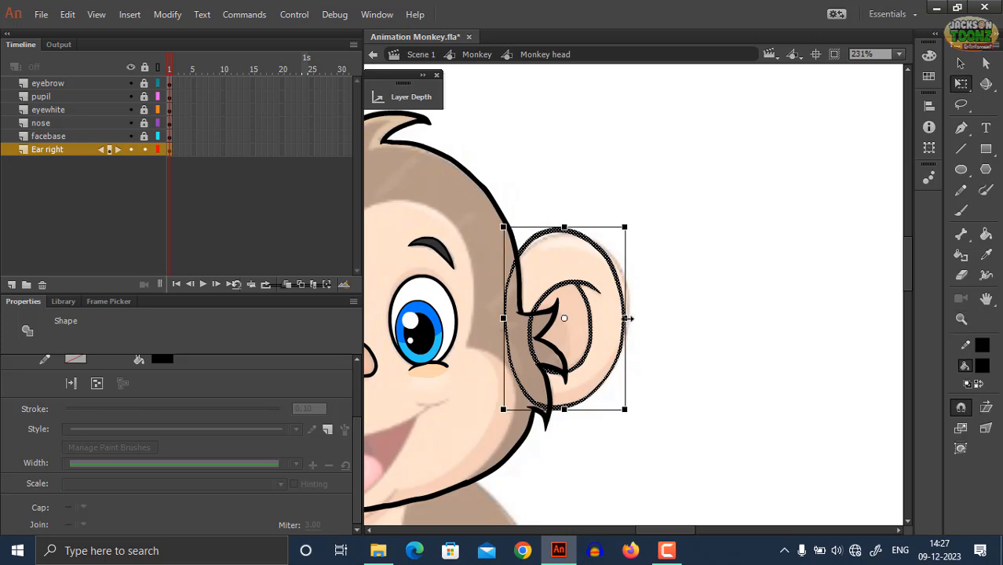
pyautogui.moveTo(628, 318); pyautogui.dragTo(630, 318)
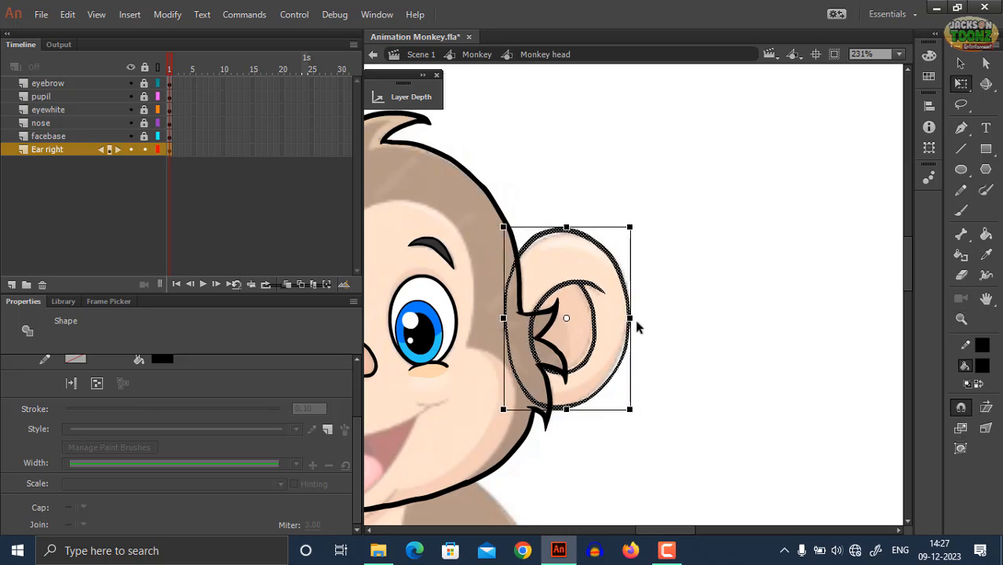
pyautogui.moveTo(631, 227); pyautogui.dragTo(636, 228)
pyautogui.click(654, 292)
# Step: Taper the lower end of the traced ear inward to fit the reference and save the file
pyautogui.press('z')
pyautogui.click(620, 339)
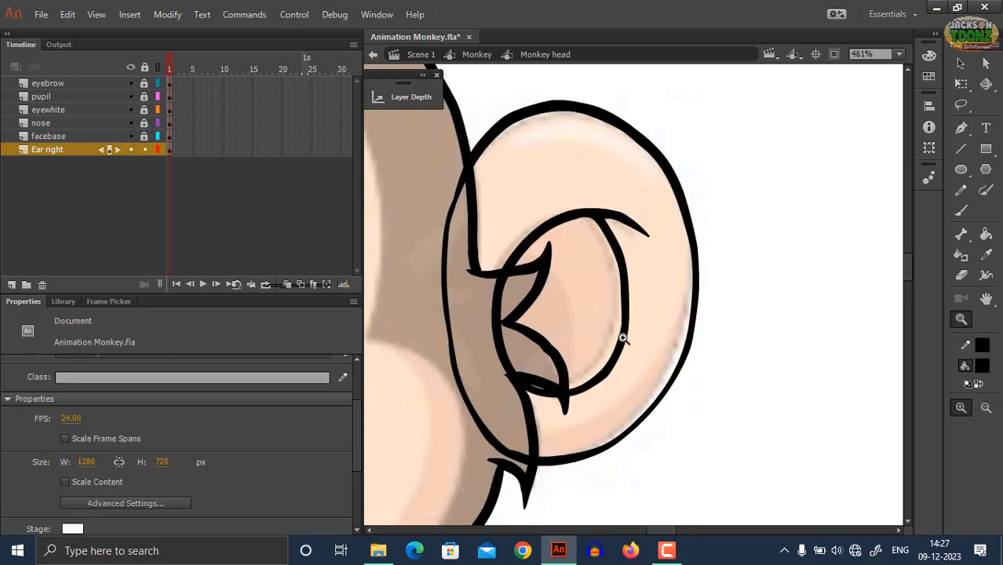
pyautogui.keyDown('alt'); pyautogui.click(630, 319); pyautogui.keyUp('alt')
pyautogui.hotkey('ctrl', 'a')
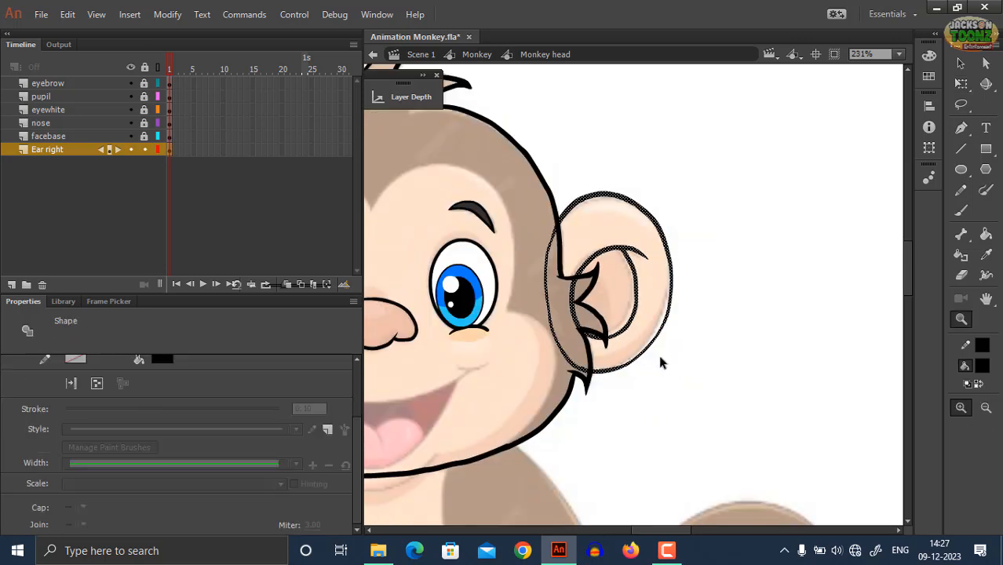
pyautogui.press('q')
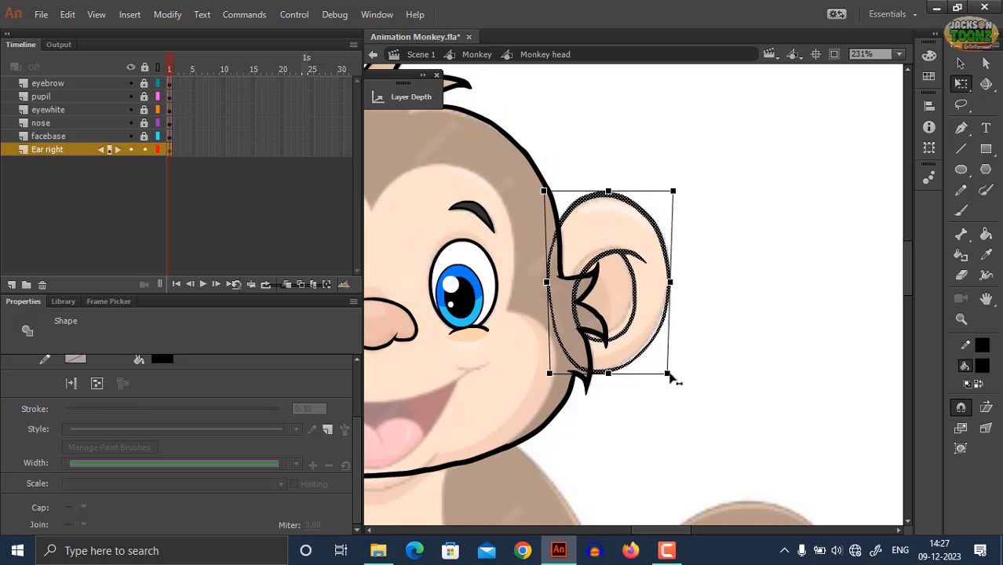
pyautogui.click(648, 392)
pyautogui.press('z')
pyautogui.keyDown('alt'); pyautogui.click(627, 327); pyautogui.keyUp('alt')
pyautogui.moveTo(578, 336); pyautogui.dragTo(648, 342)
pyautogui.hotkey('ctrl', 's')
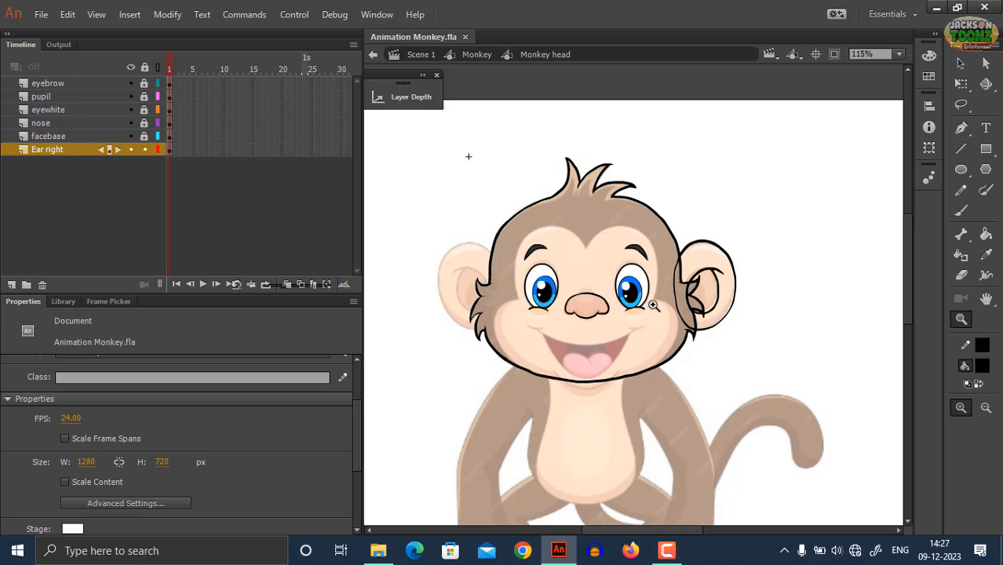
# Step: Convert the ear drawing on the Ear right layer to a graphic symbol named Monkey Ear and activate Free Transform on it
pyautogui.click(652, 305)
pyautogui.moveTo(616, 313); pyautogui.dragTo(640, 308)
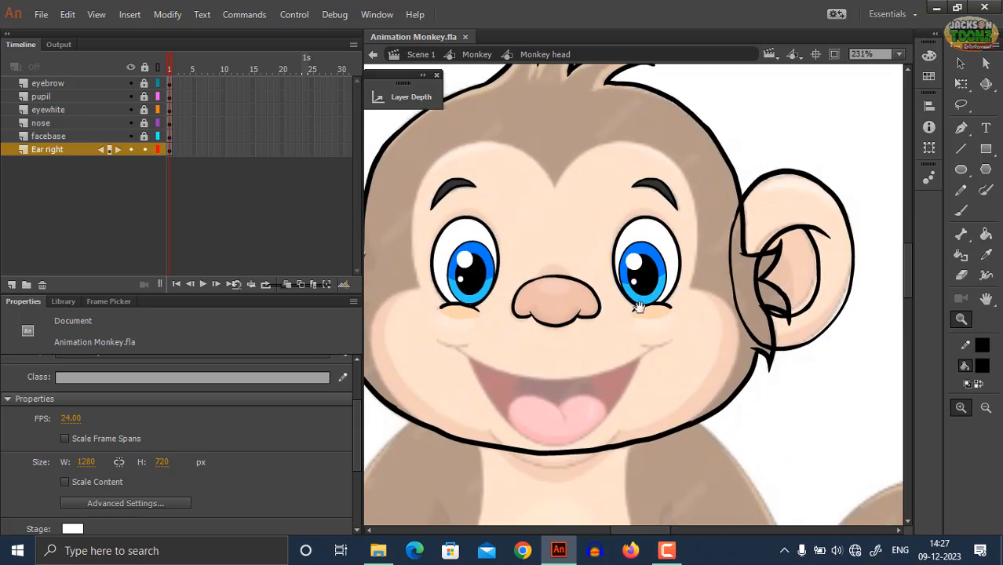
pyautogui.click(44, 153)
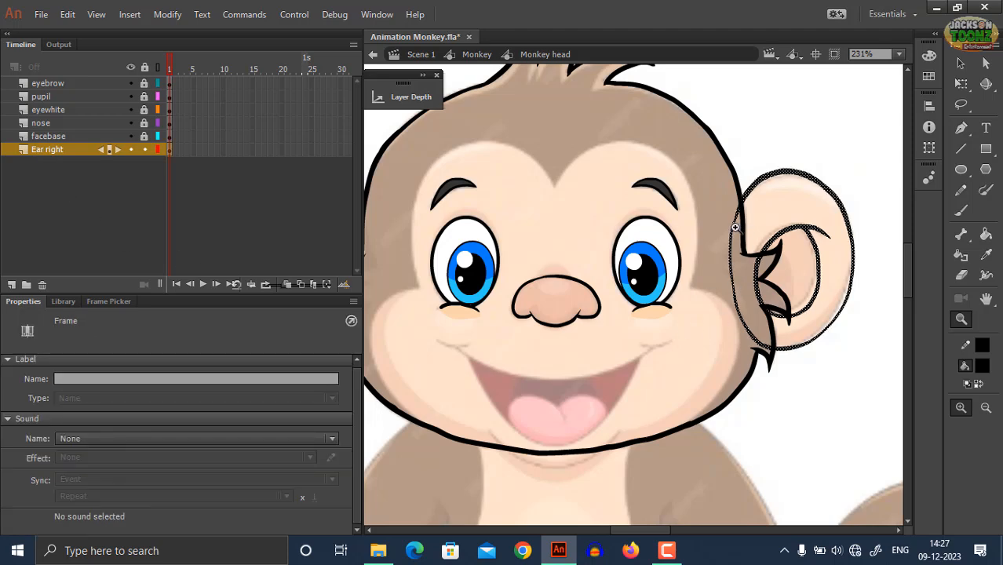
pyautogui.click(778, 182)
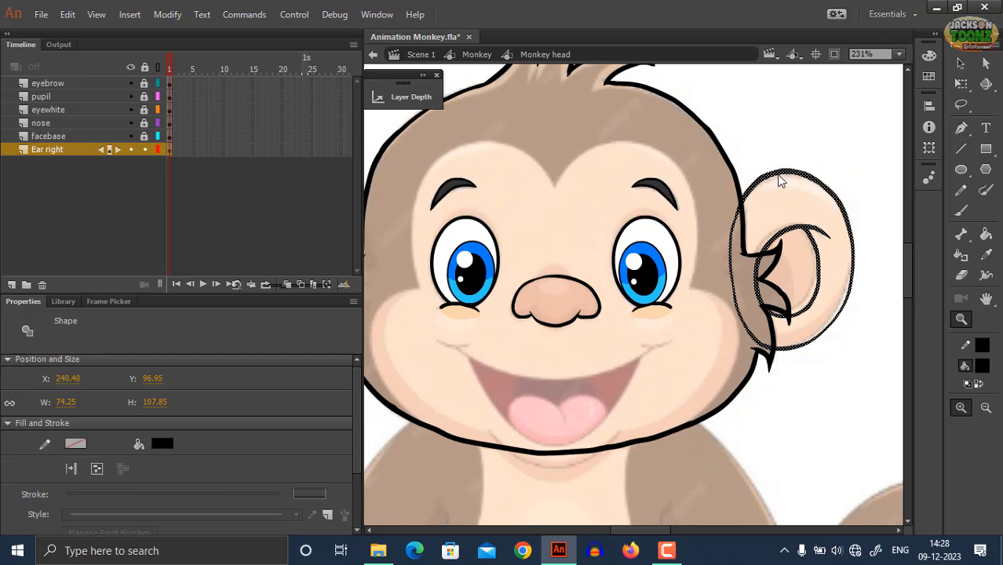
pyautogui.rightClick(780, 182)
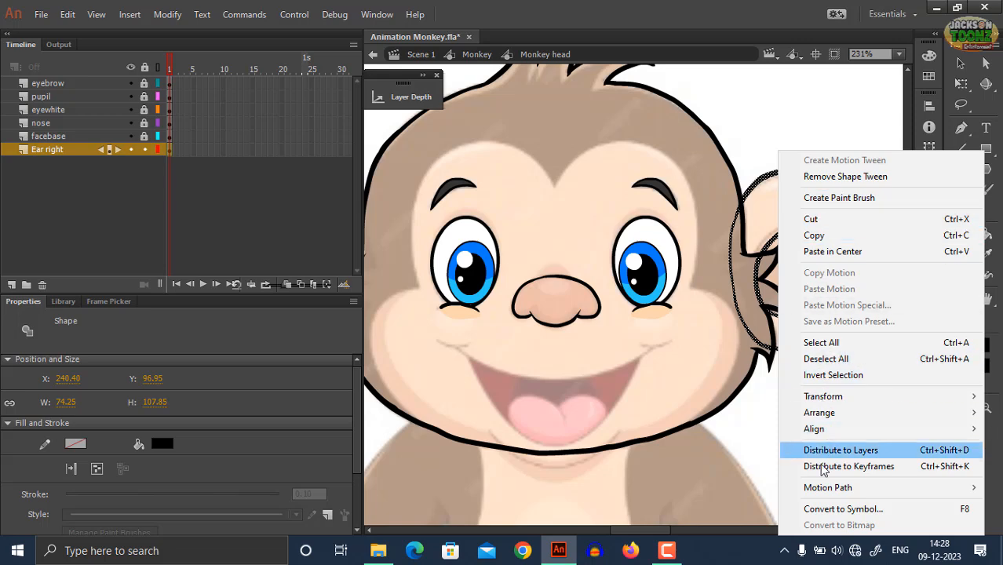
pyautogui.click(830, 509)
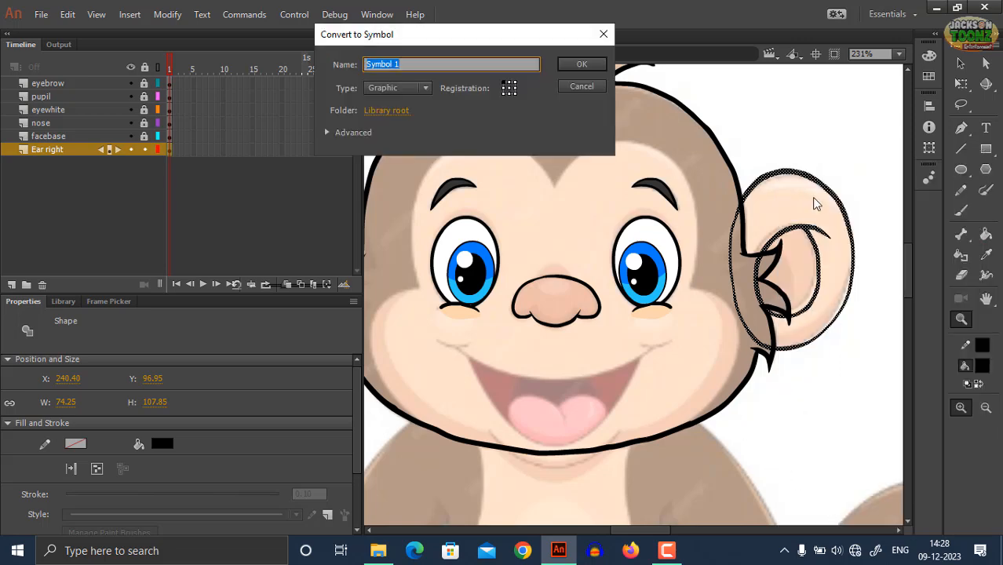
pyautogui.write('Monkey Ear')
pyautogui.press('Return')
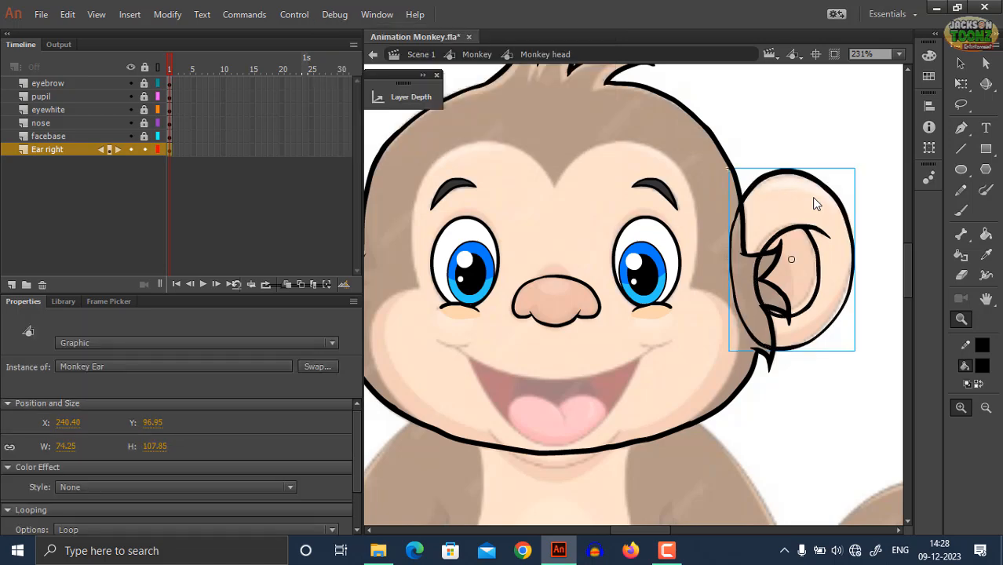
pyautogui.press('q')
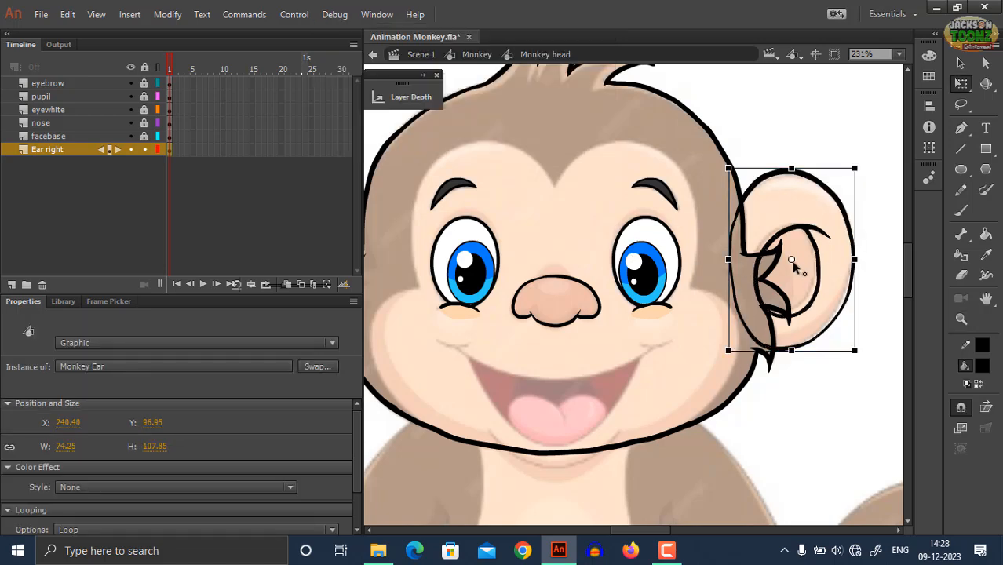
# Step: Move the Monkey Ear's transformation point to the spot on the head outline where the ear attaches
pyautogui.moveTo(788, 268); pyautogui.dragTo(749, 293)
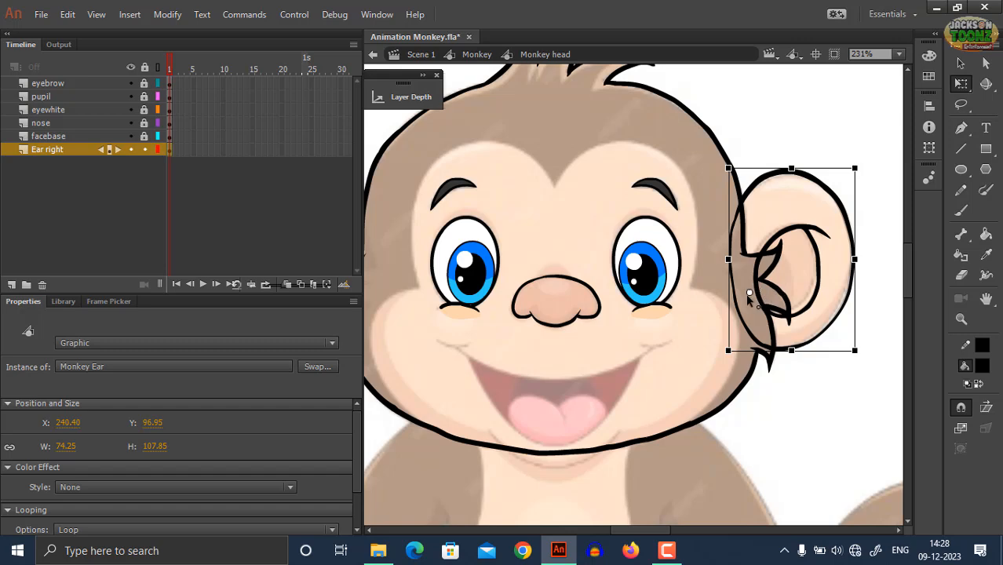
pyautogui.moveTo(863, 169); pyautogui.dragTo(872, 207)
pyautogui.hotkey('ctrl', 'z')
pyautogui.moveTo(743, 246)
pyautogui.mouseDown()
pyautogui.moveTo(754, 253)
pyautogui.moveTo(741, 252)
pyautogui.mouseUp()
# Step: Test the ear's rotation about its repositioned transformation point, undo the test rotations and save the file
pyautogui.moveTo(866, 173); pyautogui.dragTo(880, 209)
pyautogui.hotkey('ctrl', 'z')
pyautogui.moveTo(867, 183)
pyautogui.mouseDown()
pyautogui.moveTo(874, 202)
pyautogui.moveTo(858, 177)
pyautogui.moveTo(867, 188)
pyautogui.mouseUp()
pyautogui.hotkey('ctrl', 'z')
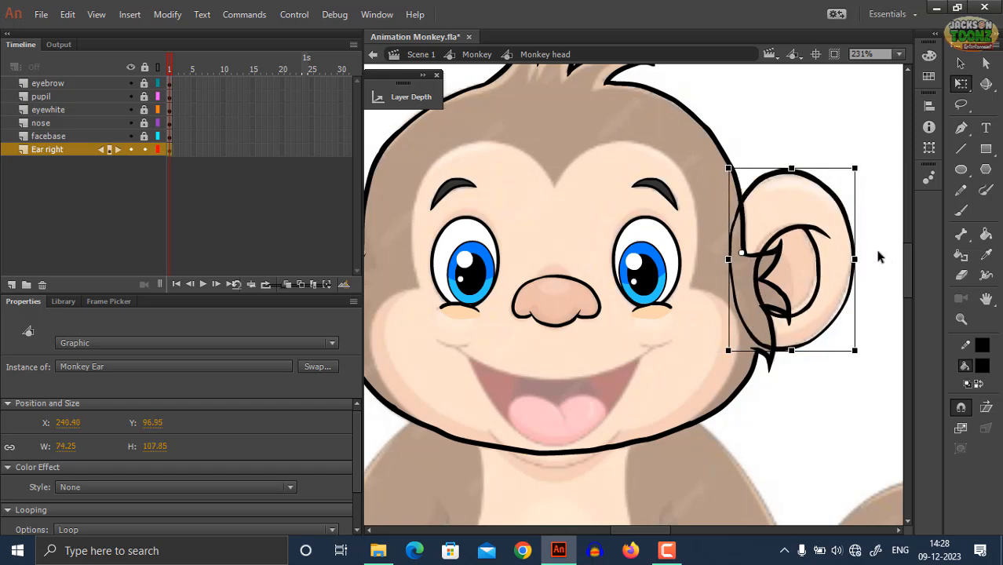
pyautogui.click(880, 257)
pyautogui.hotkey('ctrl', 's')
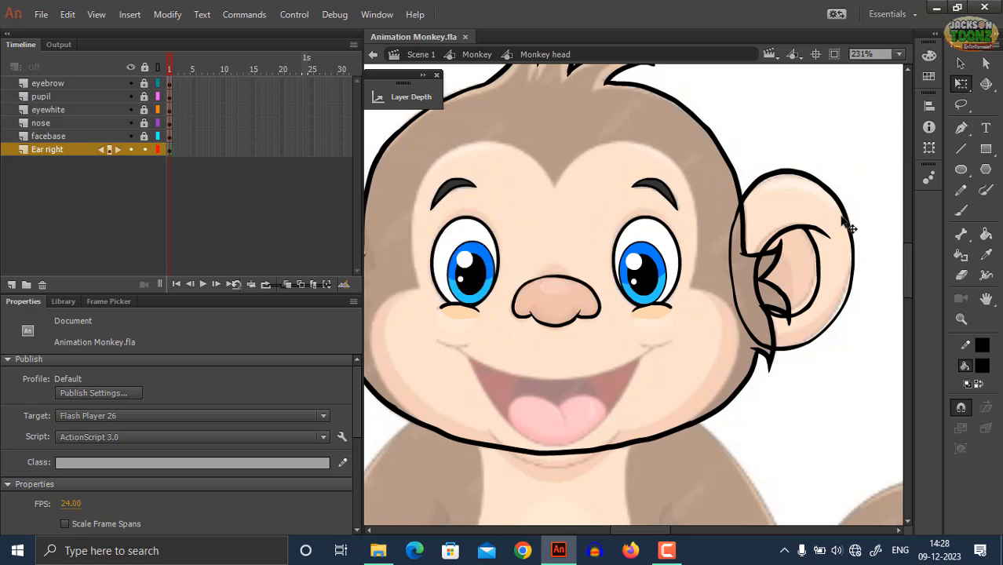
# Step: Save the file and duplicate the Ear right layer
pyautogui.click(849, 228)
pyautogui.press('z')
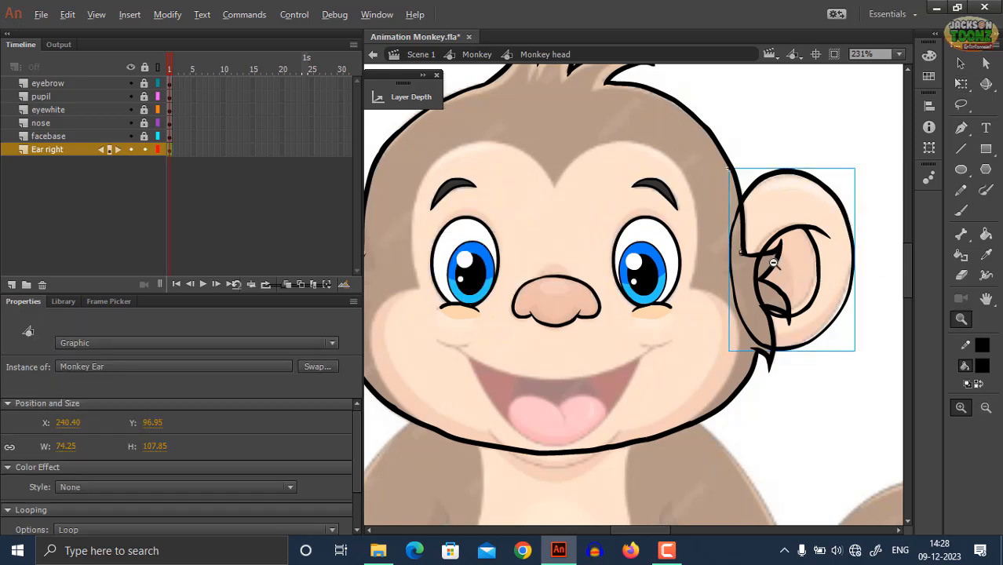
pyautogui.keyDown('alt'); pyautogui.click(767, 265); pyautogui.keyUp('alt')
pyautogui.moveTo(663, 270); pyautogui.dragTo(777, 253)
pyautogui.hotkey('ctrl', 's')
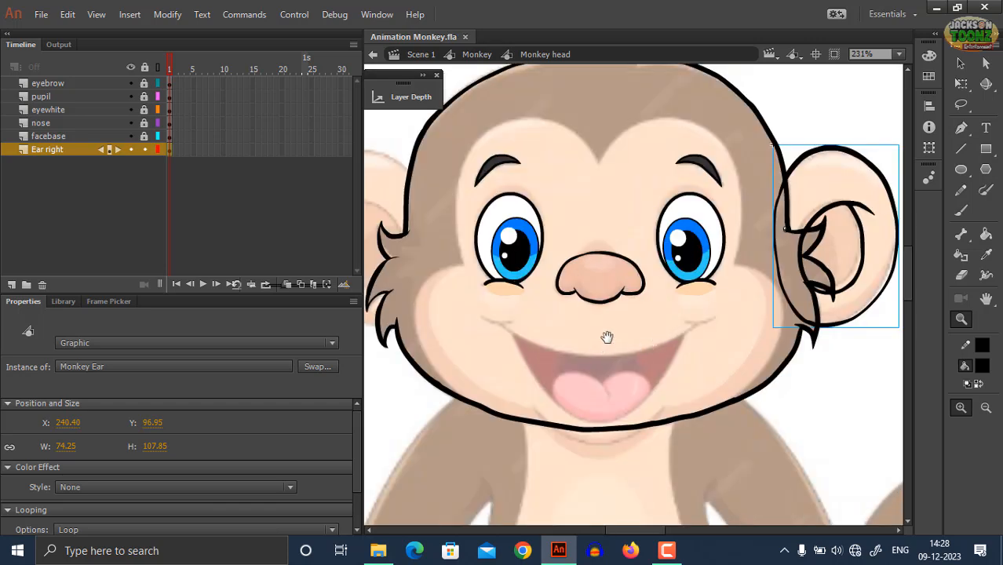
pyautogui.click(659, 310)
pyautogui.click(56, 149)
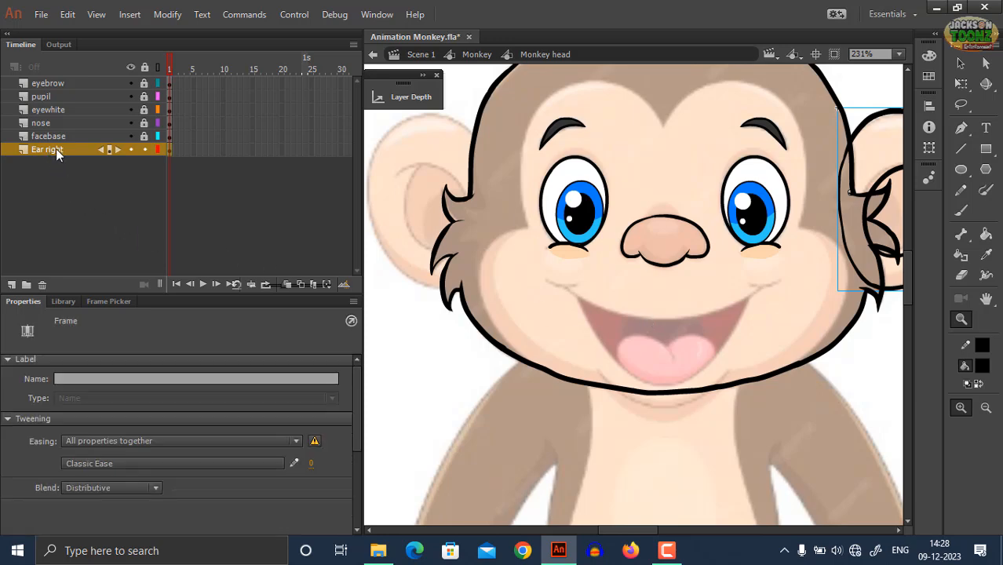
pyautogui.rightClick(59, 148)
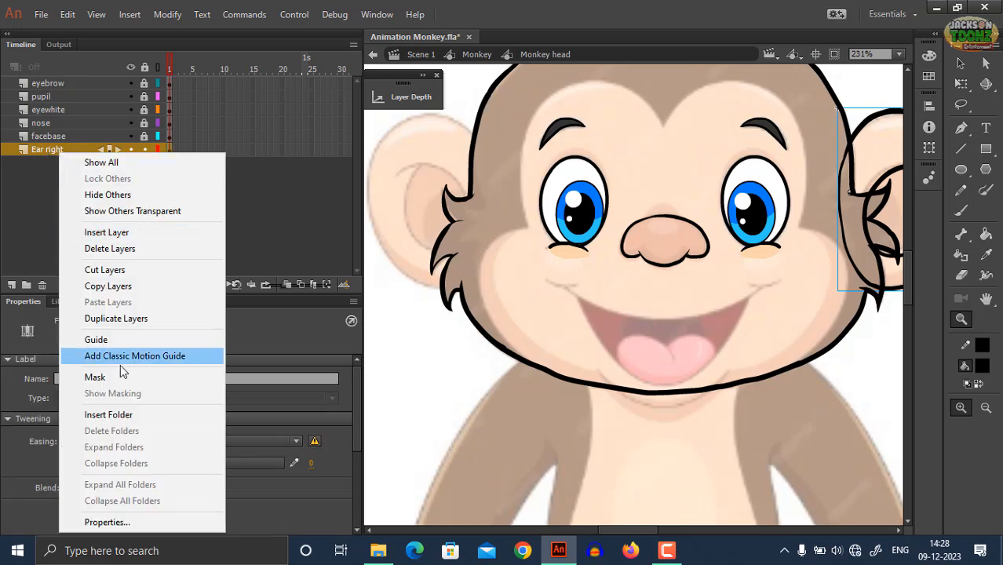
pyautogui.click(400, 287)
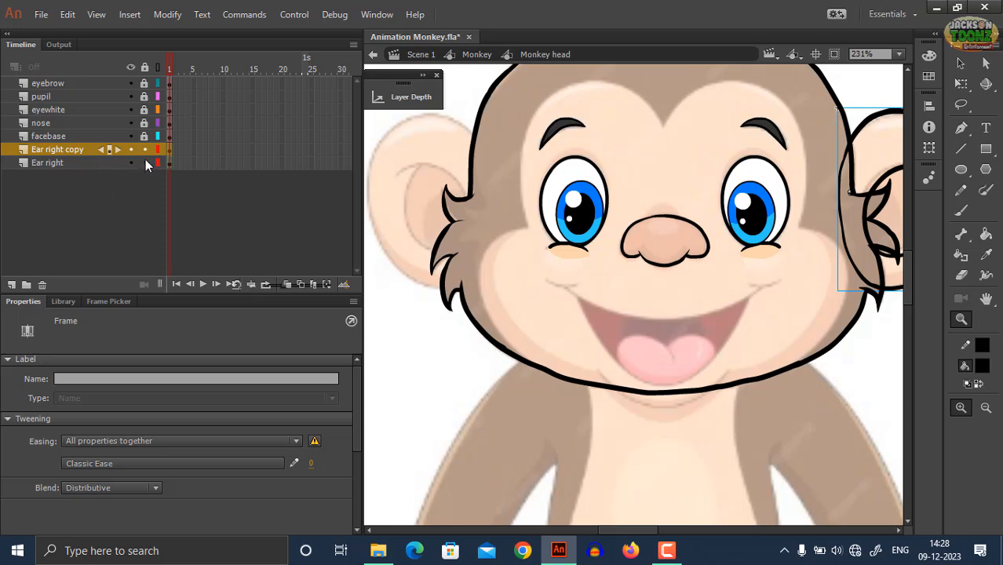
# Step: Rename the duplicated layer Ear left and lock the Ear right layer
pyautogui.doubleClick(65, 149)
pyautogui.write('Ear left')
pyautogui.press('Return')
# Step: Move the Ear left layer's Monkey Ear instance horizontally across the head onto the opposite reference ear
pyautogui.keyDown('alt'); pyautogui.click(680, 248); pyautogui.keyUp('alt')
pyautogui.press('q')
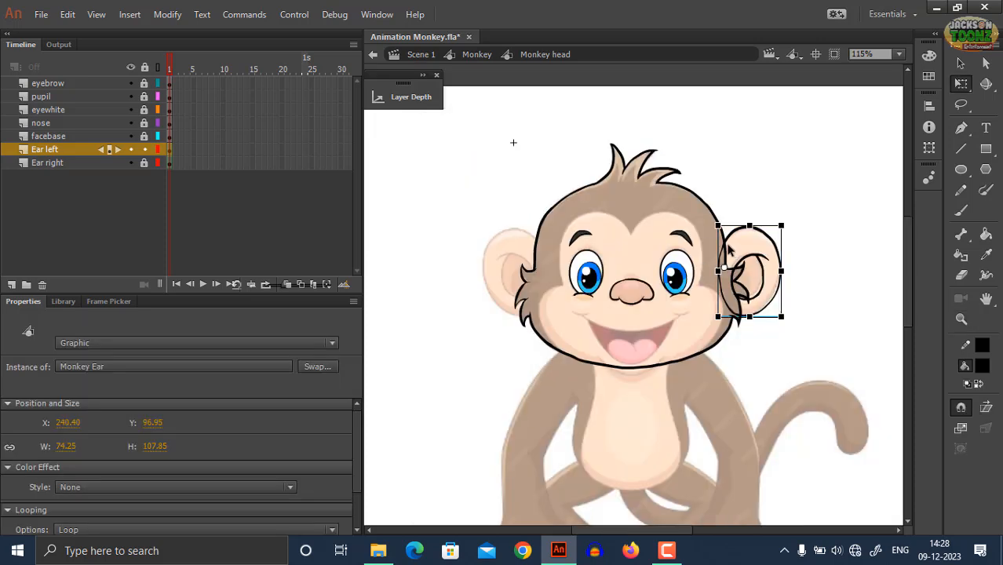
pyautogui.moveTo(728, 248); pyautogui.dragTo(498, 258)
pyautogui.click(522, 258)
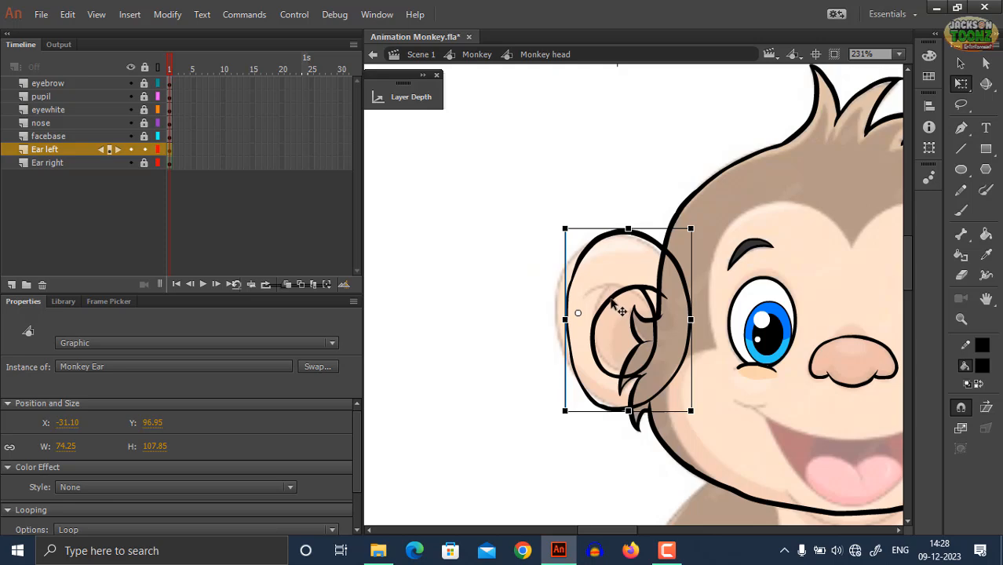
# Step: Open the transform options for the Monkey Ear instance on the Ear left layer
pyautogui.rightClick(612, 302)
pyautogui.moveTo(766, 225)
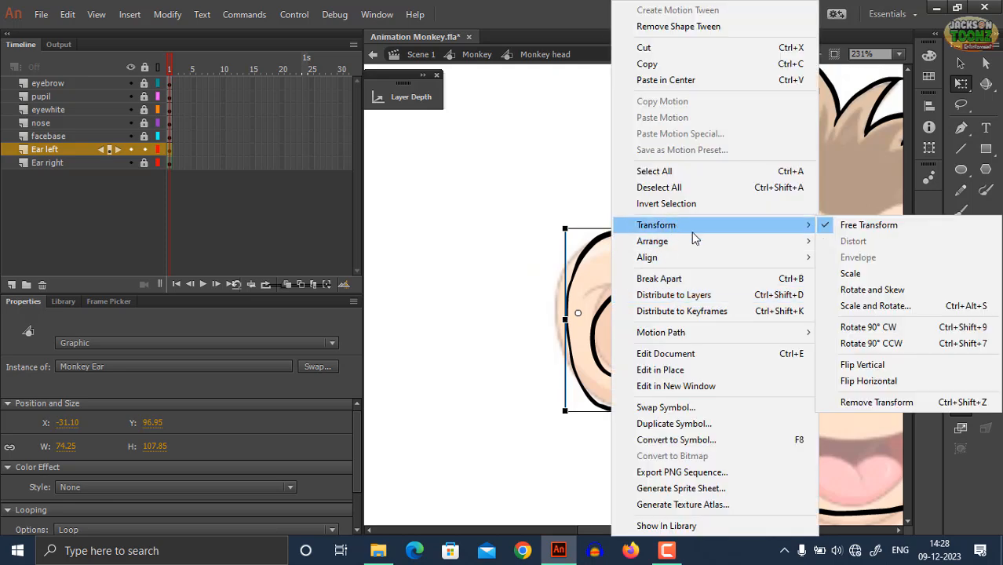
# Step: Flip the left ear horizontally, position it over the left side of the monkey's head, and save the file
pyautogui.click(868, 381)
pyautogui.moveTo(572, 318); pyautogui.dragTo(645, 320)
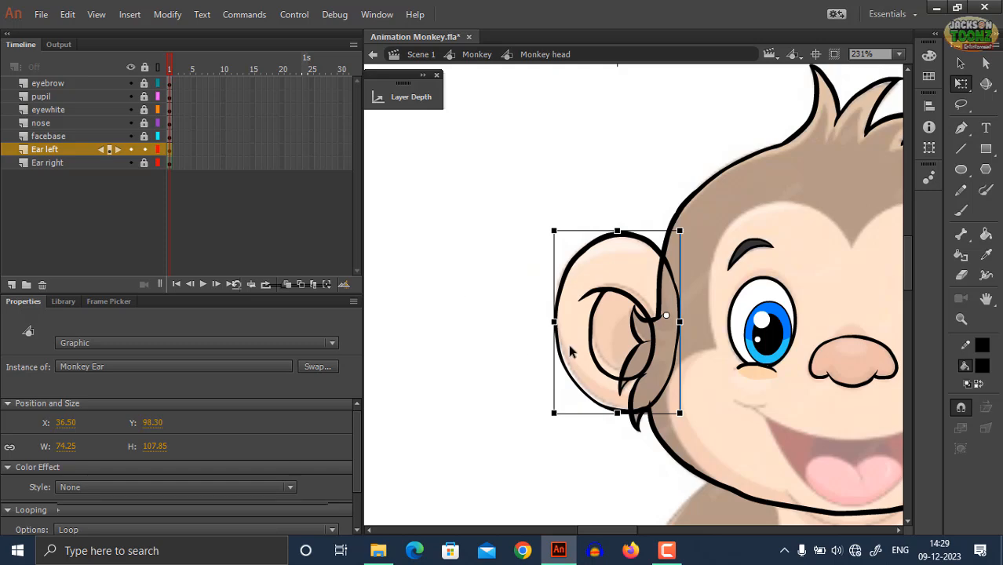
pyautogui.press('z')
pyautogui.keyDown('alt'); pyautogui.click(743, 364); pyautogui.keyUp('alt')
pyautogui.moveTo(714, 359); pyautogui.dragTo(645, 355)
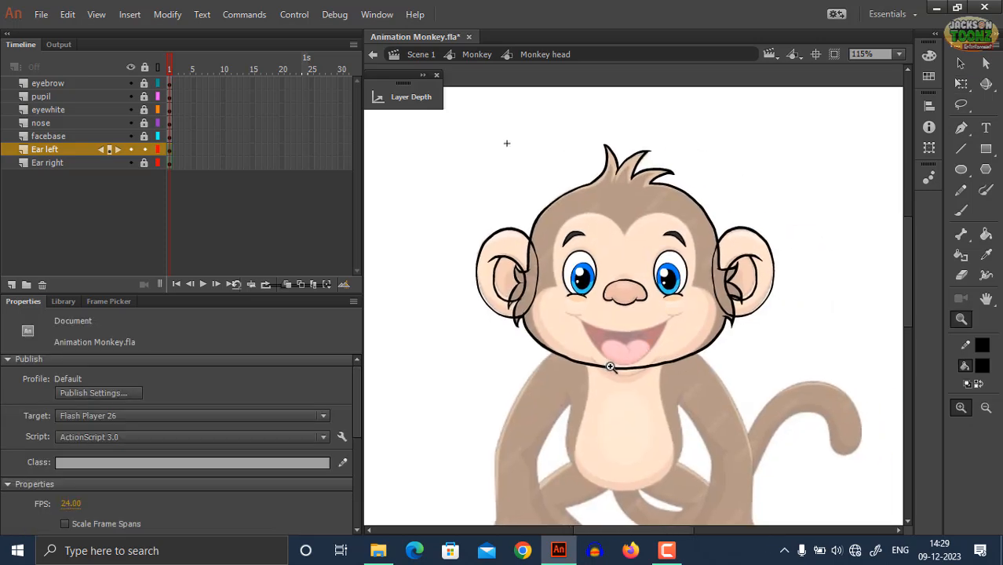
pyautogui.hotkey('ctrl', 's')
# Step: Add a layer named "mouth" between the nose and facebase layers and save the file
pyautogui.click(629, 329)
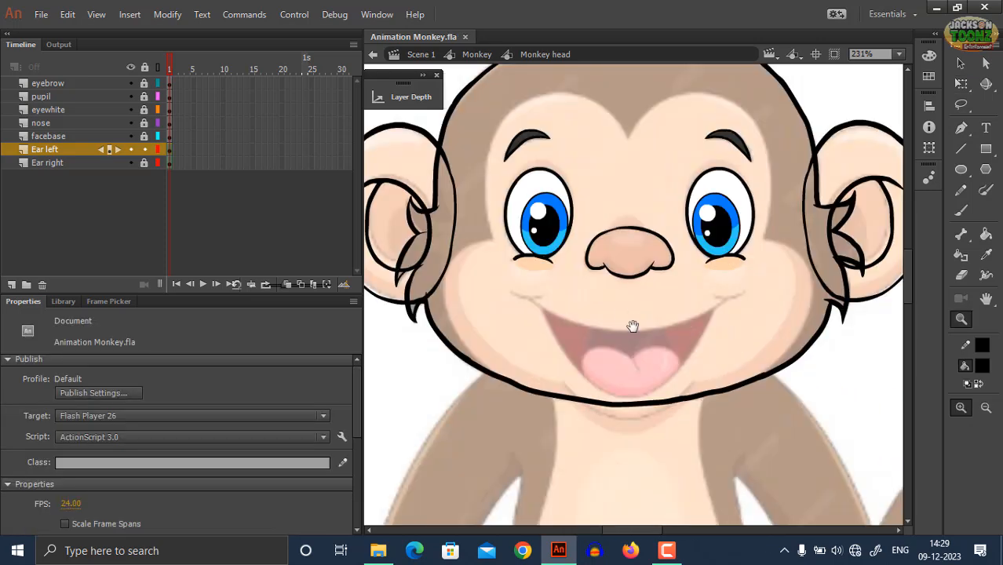
pyautogui.click(50, 84)
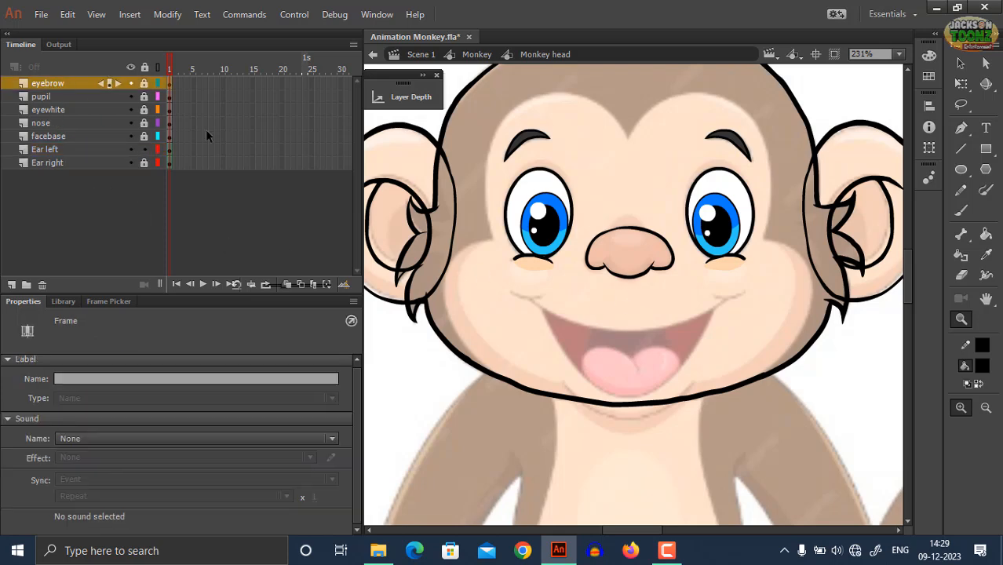
pyautogui.click(51, 127)
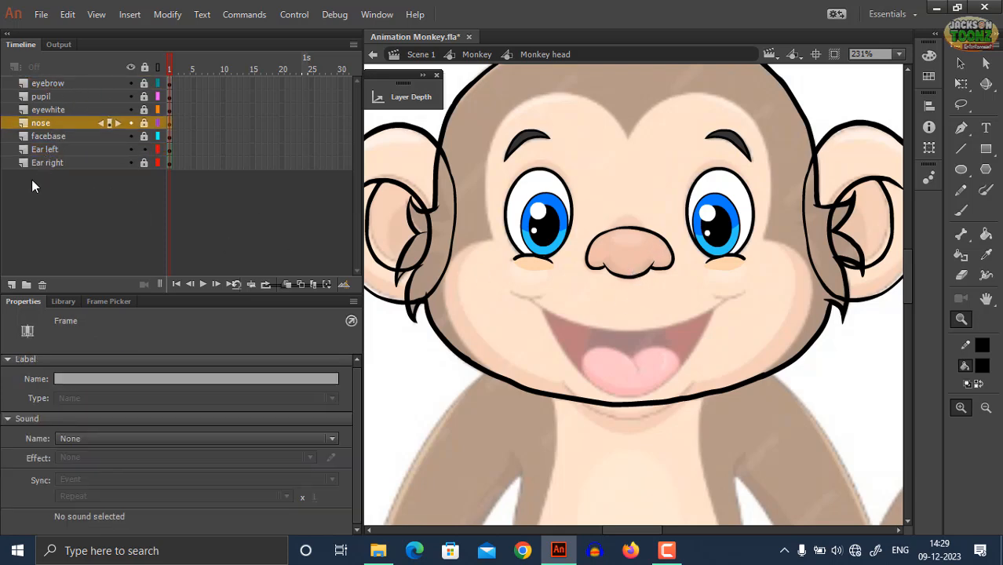
pyautogui.click(11, 285)
pyautogui.moveTo(46, 123); pyautogui.dragTo(54, 149)
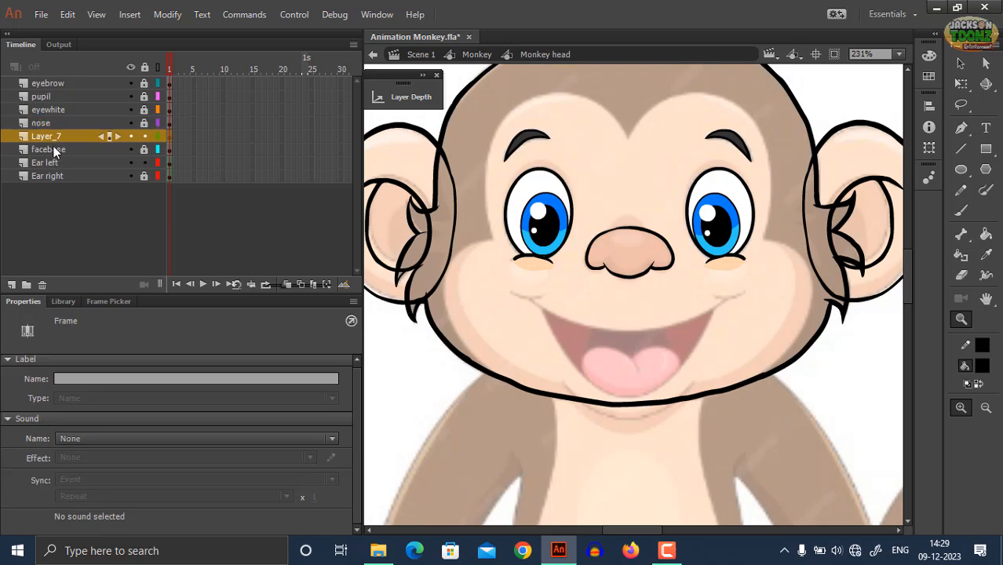
pyautogui.write('mouth')
pyautogui.press('Return')
pyautogui.hotkey('ctrl', 's')
# Step: Lock the Ear left layer, keeping the mouth layer active
pyautogui.click(637, 312)
pyautogui.click(636, 308)
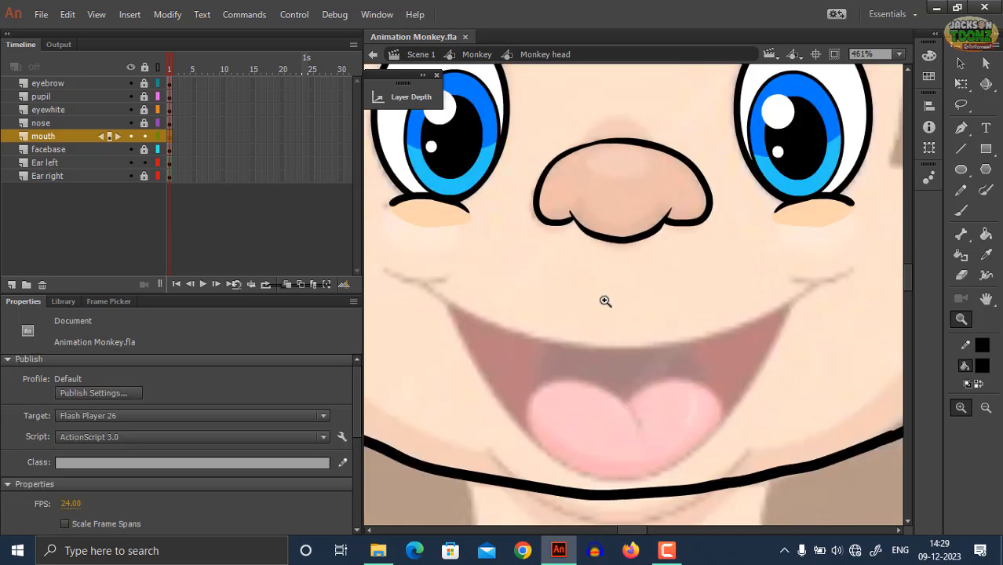
pyautogui.click(145, 163)
pyautogui.moveTo(637, 353); pyautogui.dragTo(628, 324)
# Step: Test the Brush tool on the upper lip, undo the stroke, and set the brush size to 2
pyautogui.press('b')
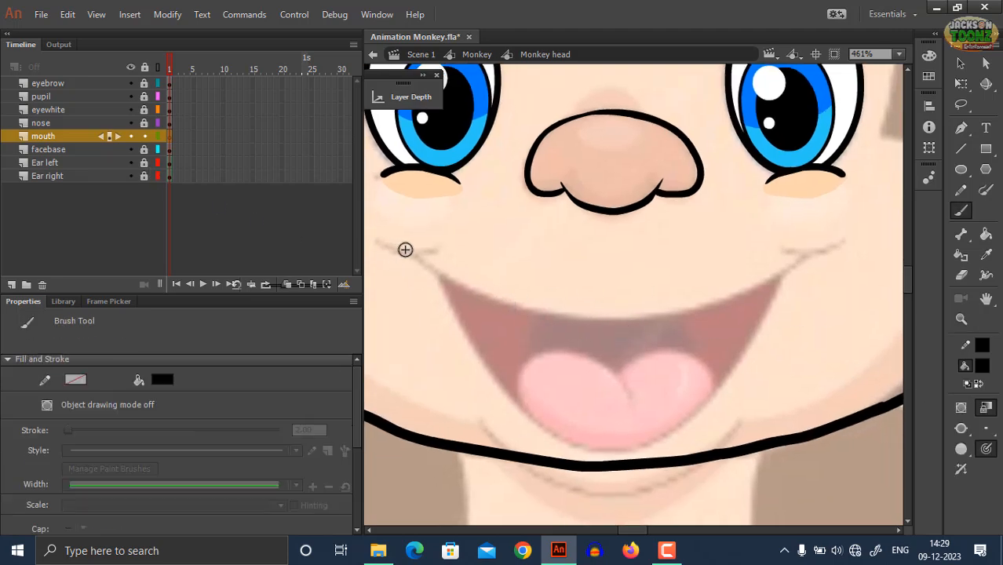
pyautogui.moveTo(404, 251)
pyautogui.mouseDown()
pyautogui.moveTo(501, 296)
pyautogui.moveTo(587, 306)
pyautogui.mouseUp()
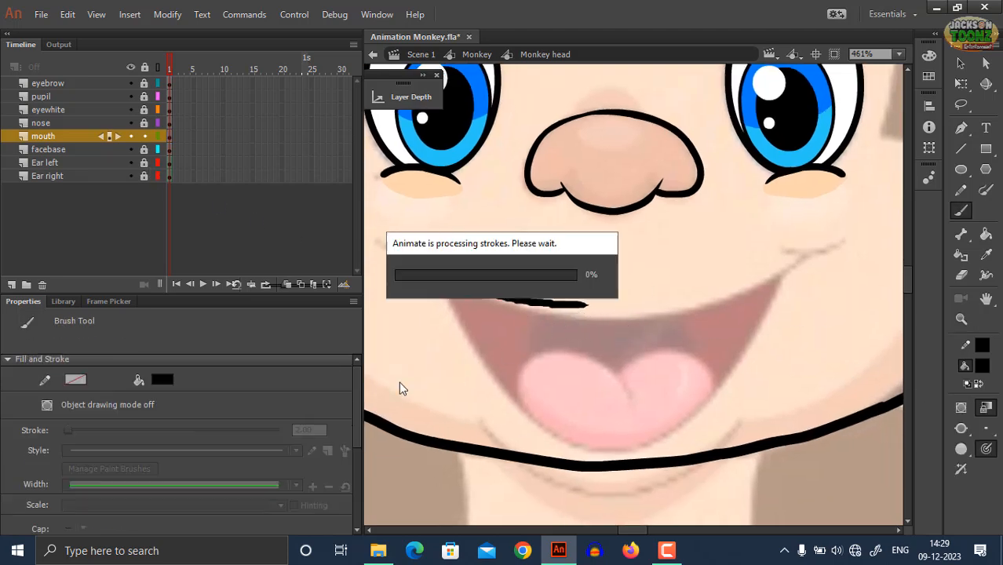
pyautogui.hotkey('ctrl', 'z')
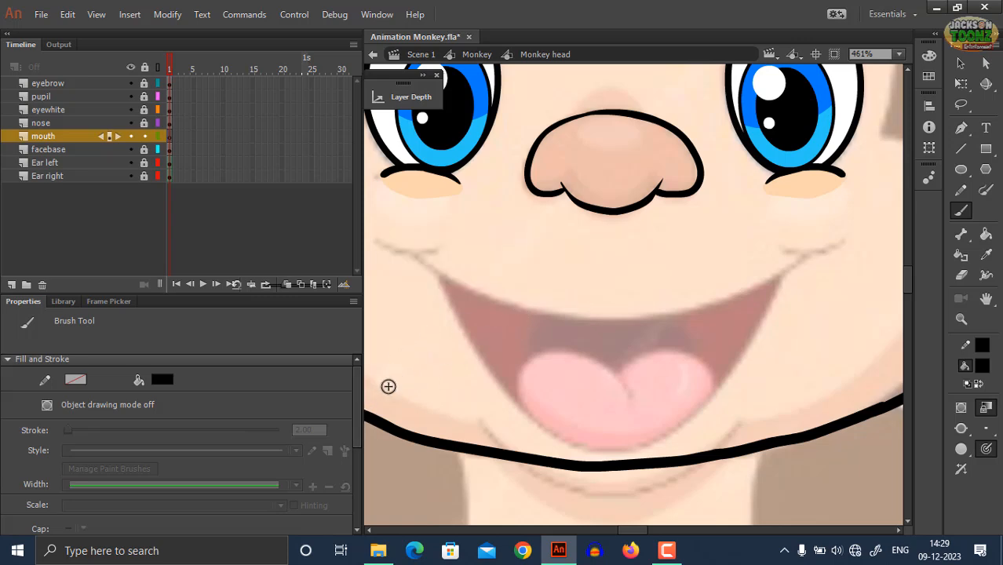
pyautogui.moveTo(357, 425); pyautogui.dragTo(357, 481)
pyautogui.click(304, 489)
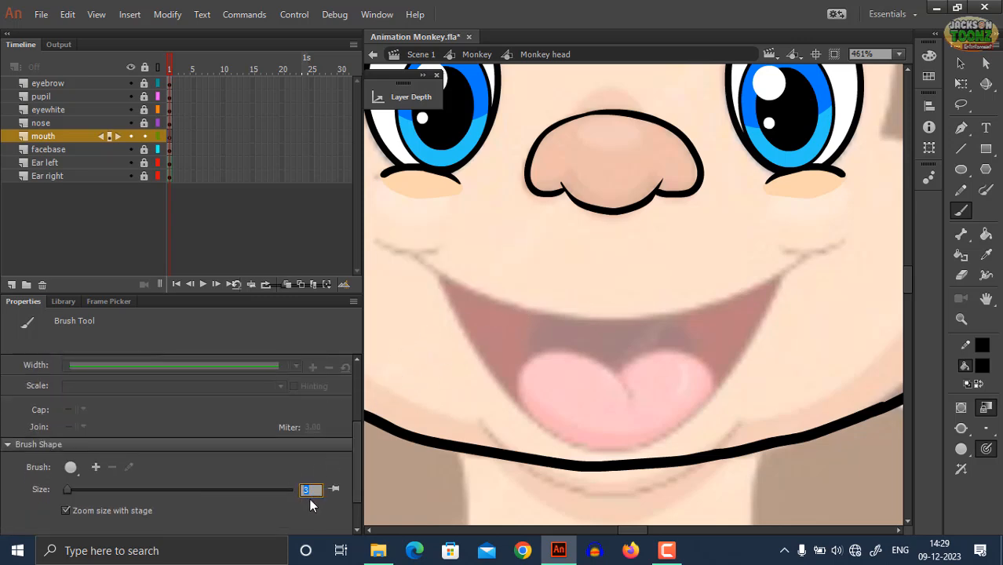
pyautogui.write('2')
pyautogui.press('Return')
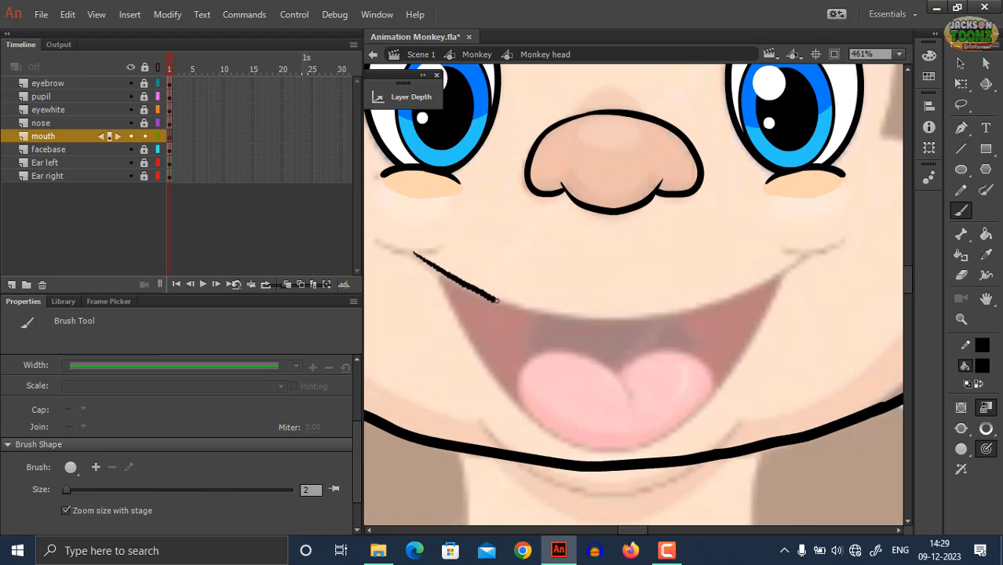
pyautogui.moveTo(531, 315); pyautogui.dragTo(534, 315)
pyautogui.hotkey('ctrl', 'z')
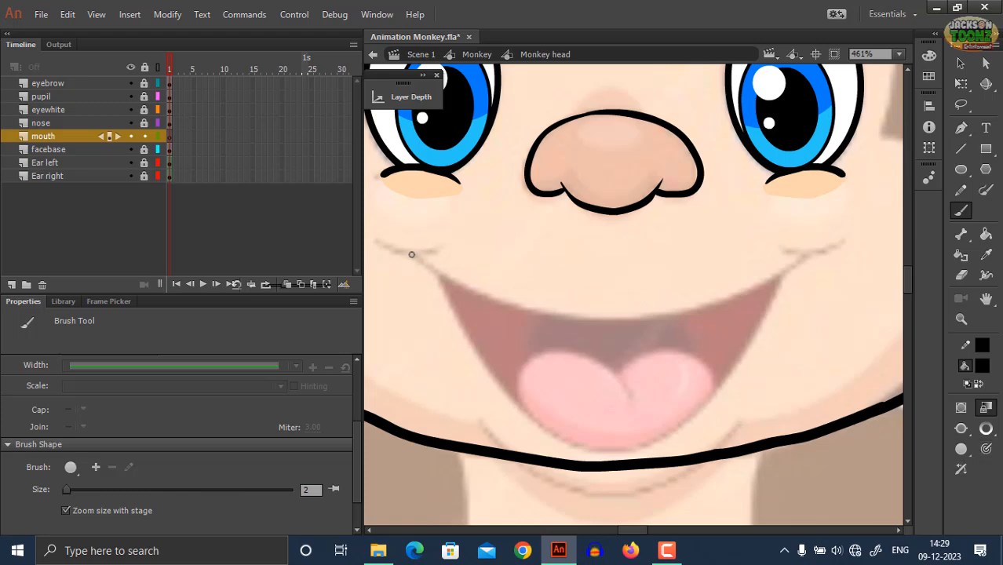
pyautogui.moveTo(411, 254)
pyautogui.mouseDown()
pyautogui.moveTo(447, 282)
pyautogui.moveTo(553, 318)
pyautogui.moveTo(673, 312)
pyautogui.moveTo(770, 276)
pyautogui.moveTo(805, 250)
pyautogui.mouseUp()
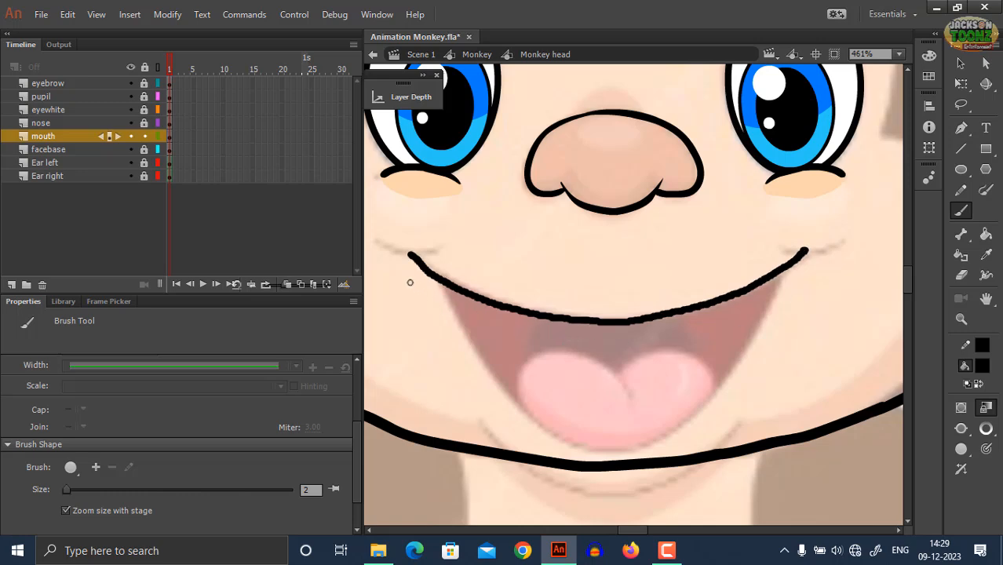
pyautogui.hotkey('ctrl', 'z')
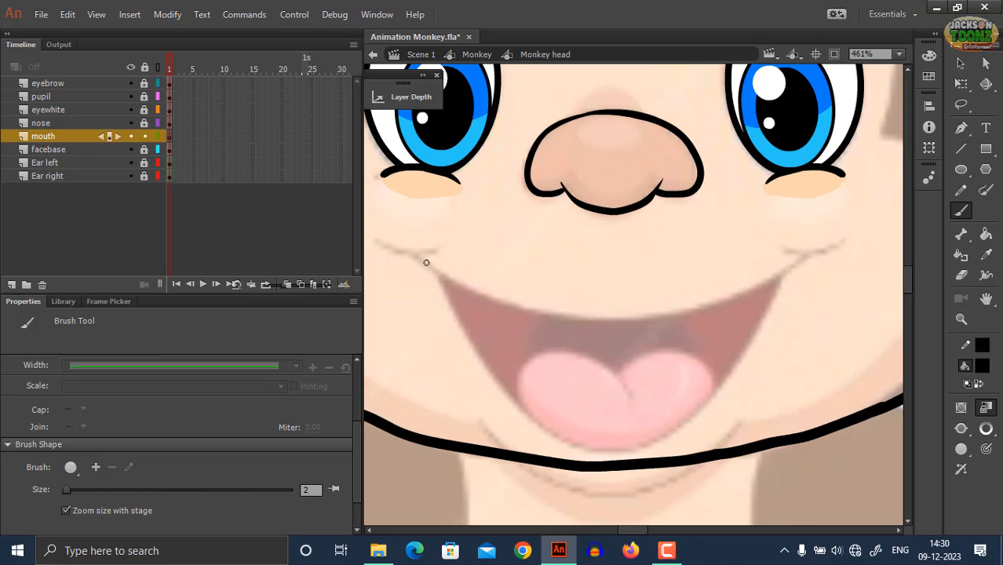
pyautogui.moveTo(411, 256)
pyautogui.mouseDown()
pyautogui.moveTo(463, 289)
pyautogui.moveTo(567, 320)
pyautogui.moveTo(651, 315)
pyautogui.moveTo(756, 272)
pyautogui.mouseUp()
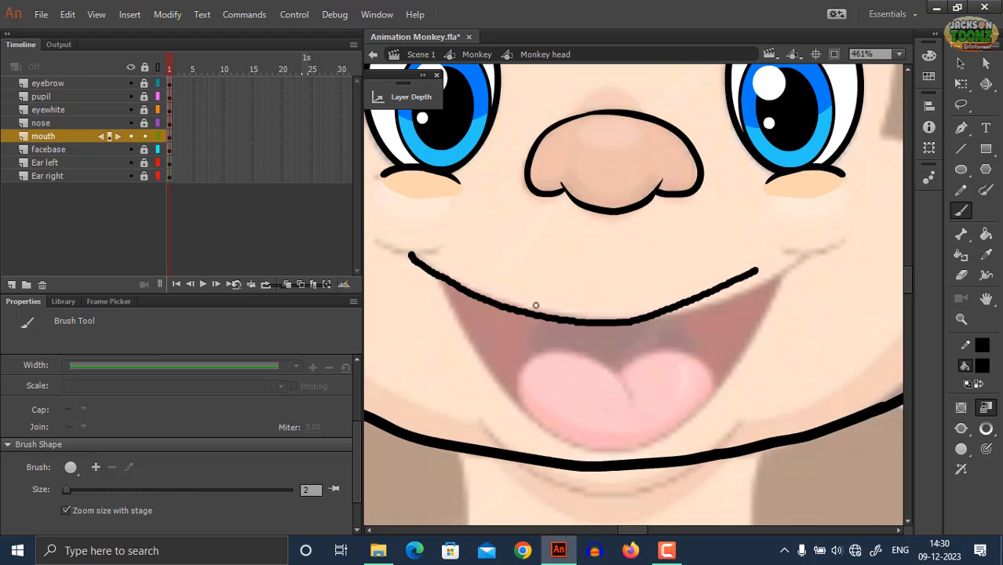
pyautogui.hotkey('ctrl', 'z')
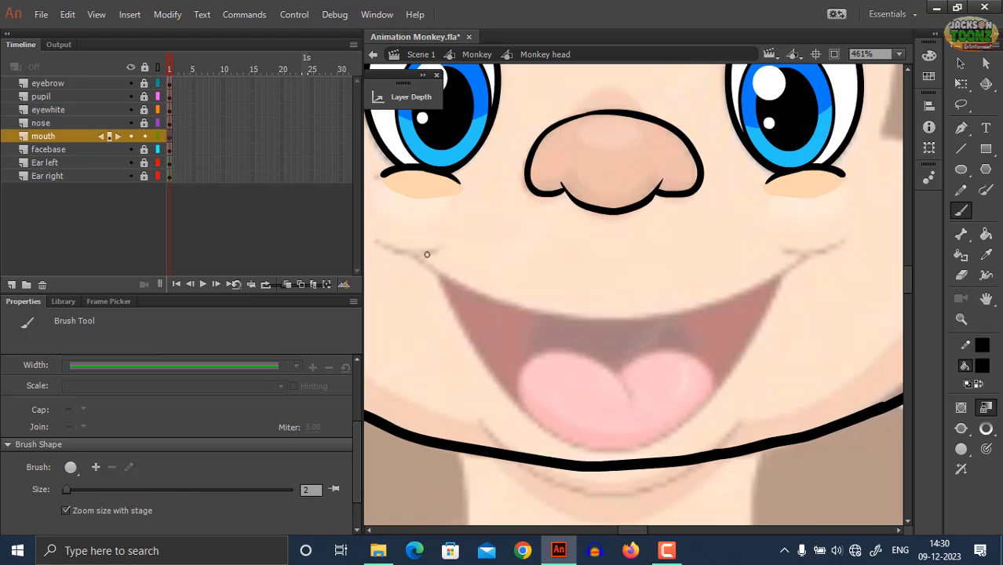
pyautogui.moveTo(411, 256)
pyautogui.mouseDown()
pyautogui.moveTo(464, 289)
pyautogui.moveTo(590, 325)
pyautogui.moveTo(701, 318)
pyautogui.moveTo(822, 254)
pyautogui.mouseUp()
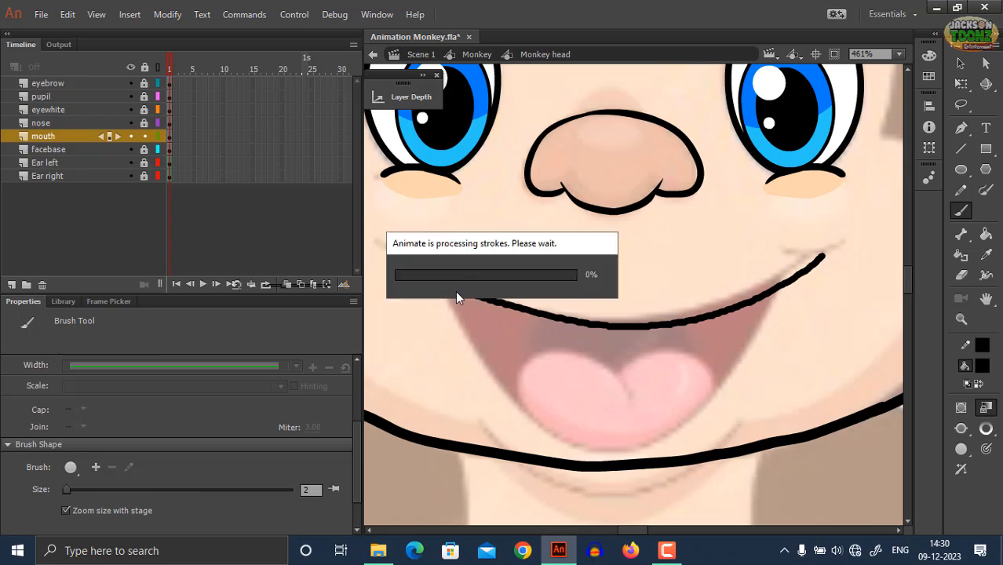
pyautogui.hotkey('ctrl', 'z')
# Step: Paint the upper lip line from corner to corner and free-transform it to fit the reference mouth
pyautogui.moveTo(411, 253)
pyautogui.mouseDown()
pyautogui.moveTo(529, 306)
pyautogui.moveTo(651, 307)
pyautogui.moveTo(785, 273)
pyautogui.moveTo(826, 249)
pyautogui.mouseUp()
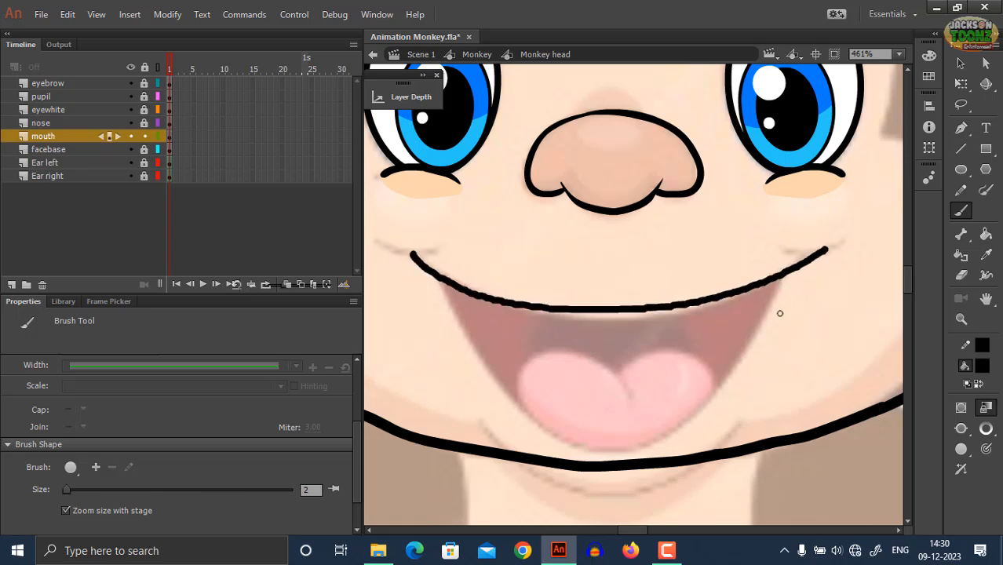
pyautogui.keyDown('ctrl'); pyautogui.click(624, 318); pyautogui.keyUp('ctrl')
pyautogui.press('q')
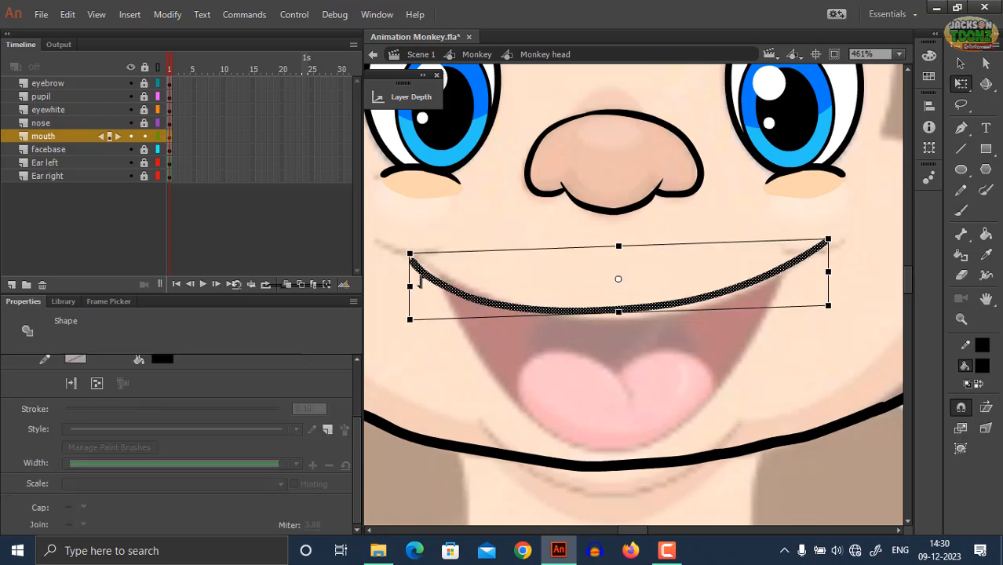
pyautogui.moveTo(826, 281); pyautogui.dragTo(807, 280)
pyautogui.moveTo(616, 321); pyautogui.dragTo(620, 322)
pyautogui.click(620, 293)
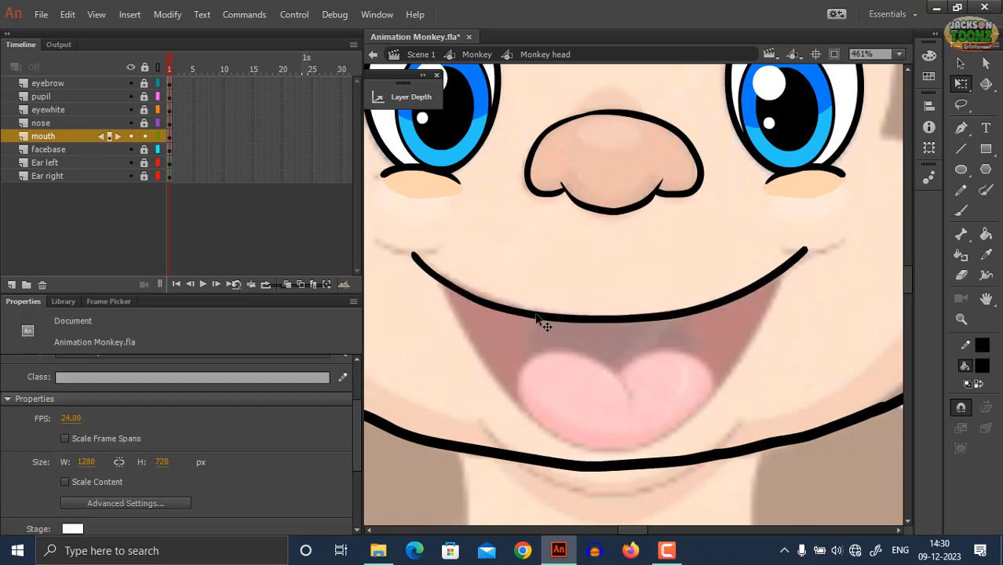
# Step: Paint the lower mouth outline in black around the tongue, joining both ends of the upper lip line
pyautogui.press('b')
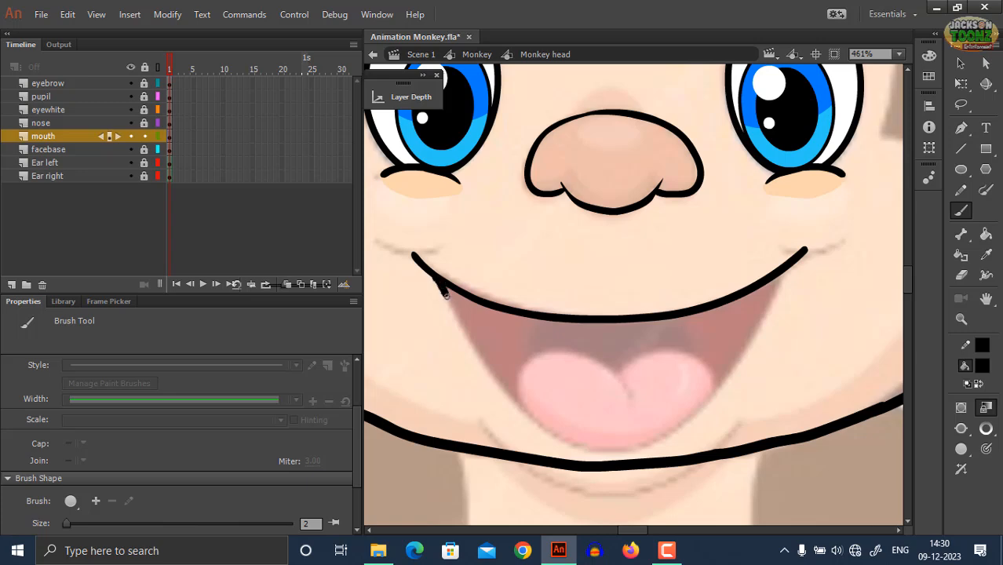
pyautogui.moveTo(458, 321); pyautogui.dragTo(532, 417)
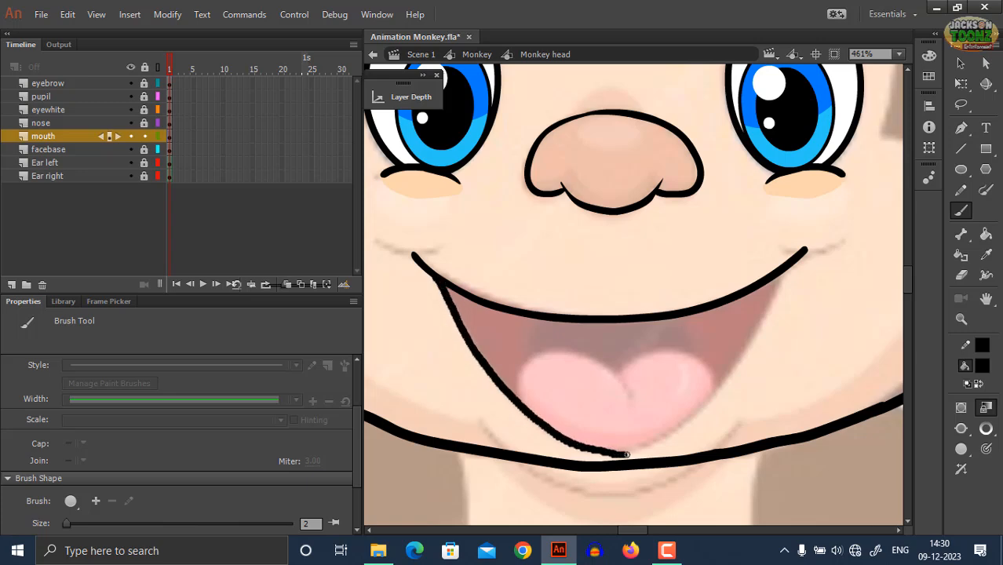
pyautogui.moveTo(679, 433); pyautogui.dragTo(730, 375)
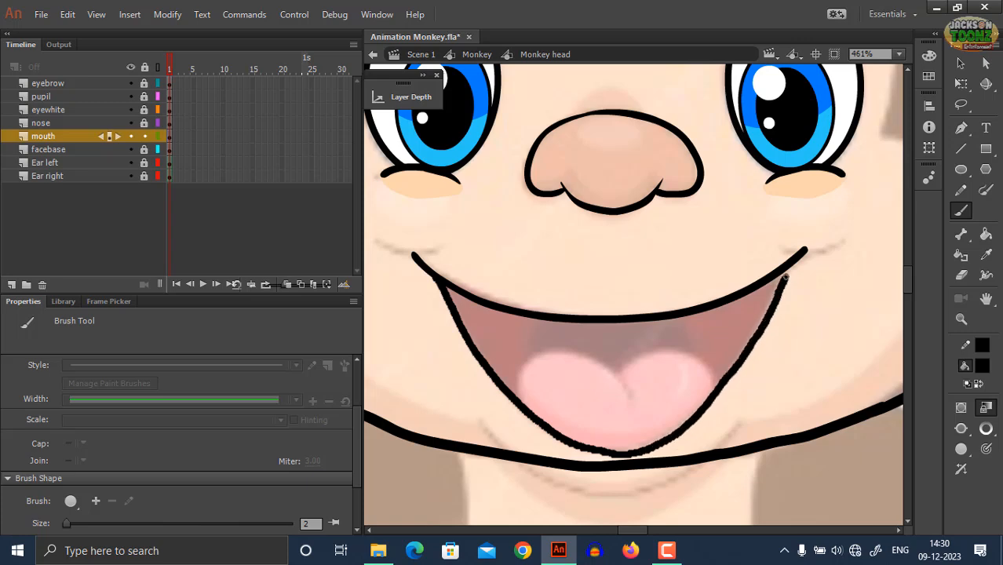
pyautogui.moveTo(787, 280); pyautogui.dragTo(789, 272)
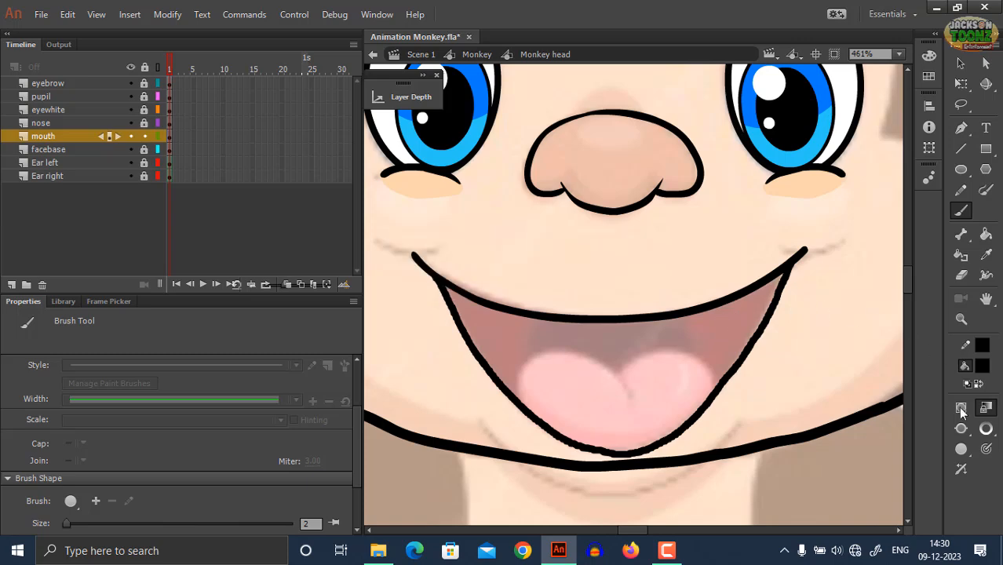
pyautogui.click(986, 450)
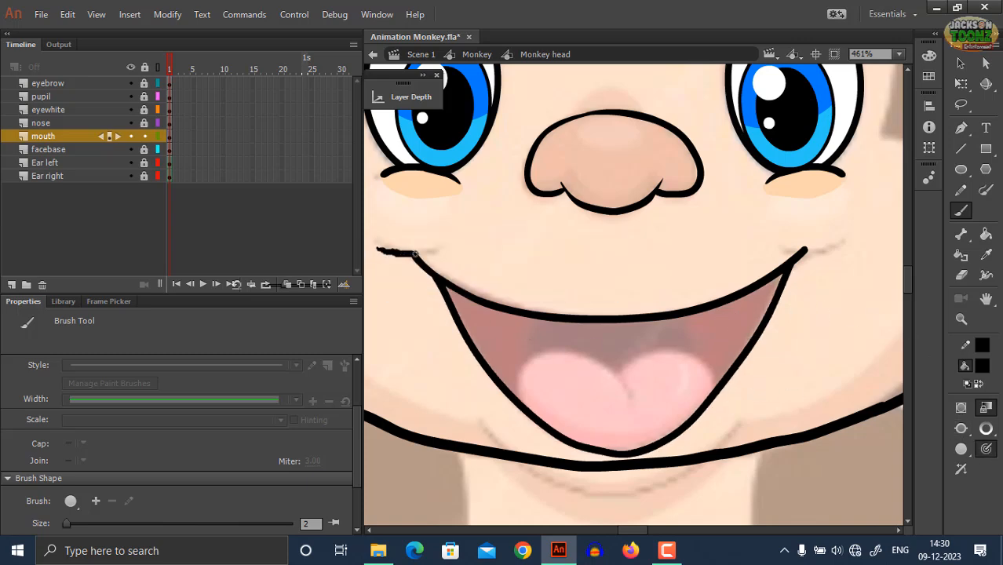
pyautogui.hotkey('ctrl', 'z')
pyautogui.moveTo(375, 252); pyautogui.dragTo(442, 251)
pyautogui.hotkey('ctrl', 'z')
pyautogui.moveTo(774, 246); pyautogui.dragTo(851, 246)
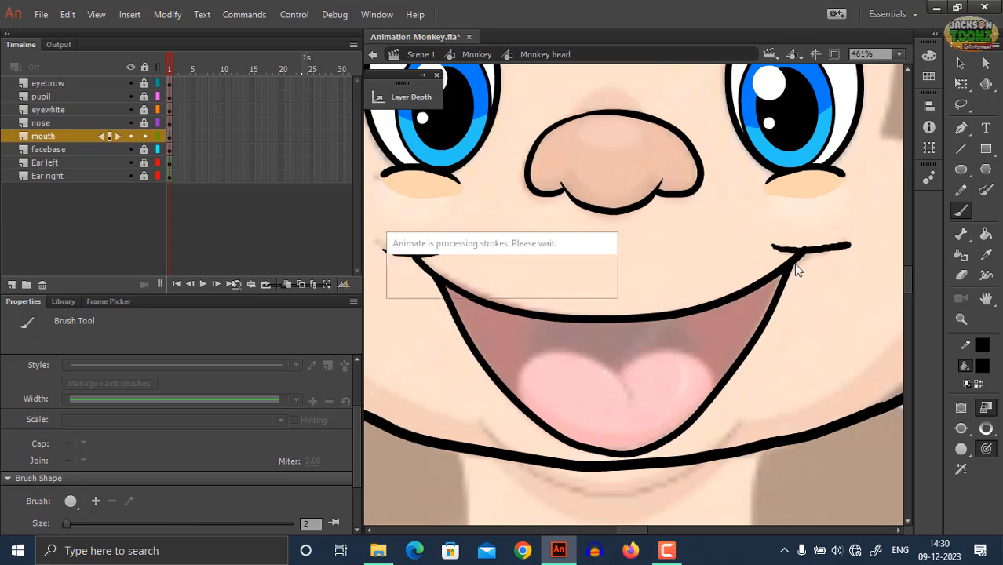
pyautogui.hotkey('ctrl', 'z')
pyautogui.moveTo(779, 247); pyautogui.dragTo(846, 244)
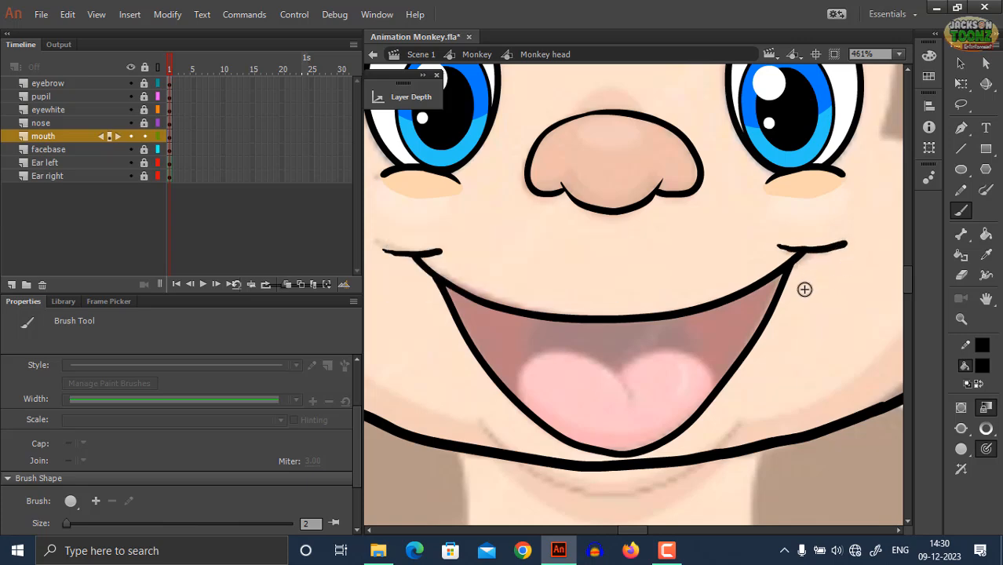
pyautogui.hotkey('ctrl', 'z')
pyautogui.hotkey('ctrl', 'z')
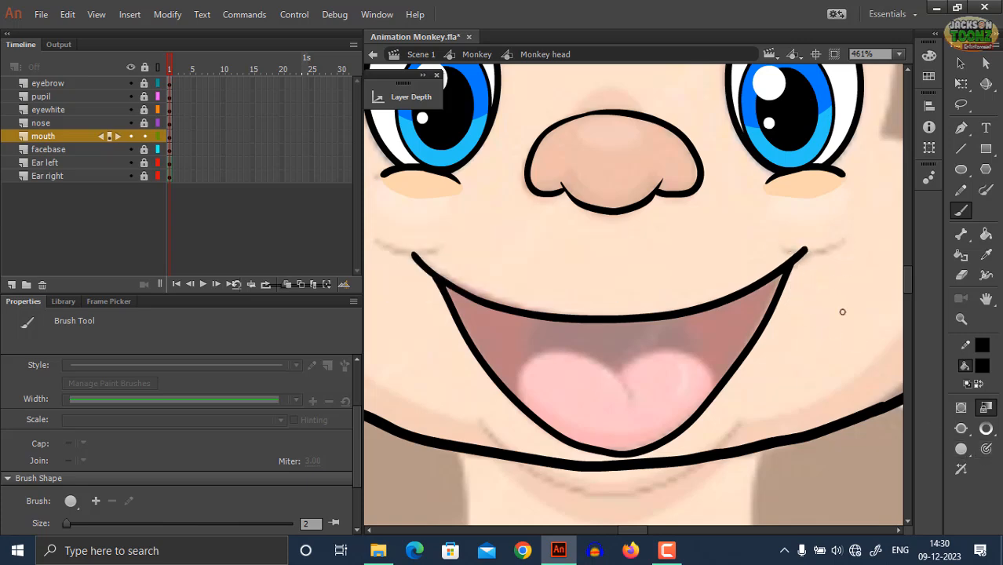
pyautogui.moveTo(773, 246); pyautogui.dragTo(842, 244)
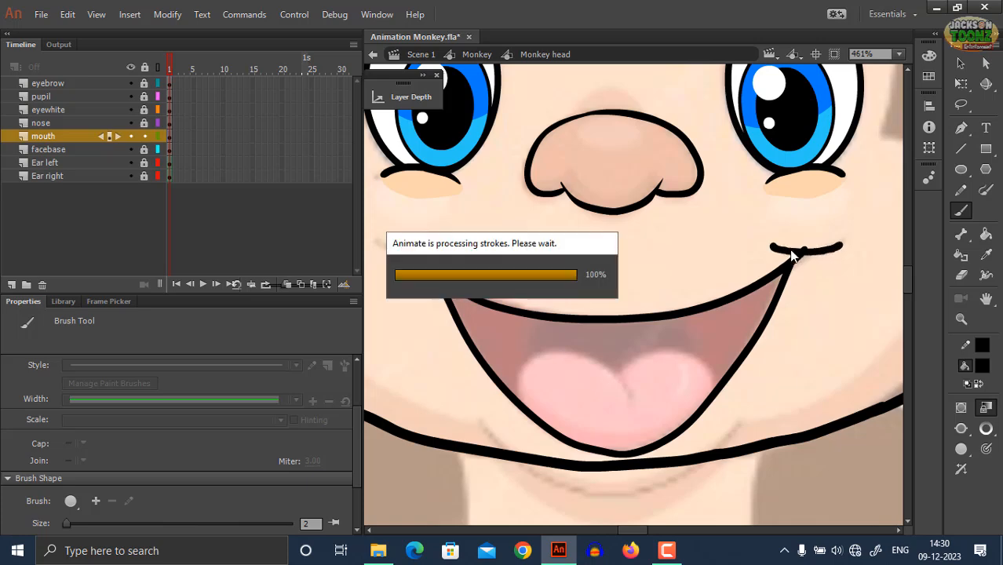
pyautogui.hotkey('ctrl', 'z')
# Step: Try to paint short smile creases across both mouth corners and check them against the reference
pyautogui.moveTo(770, 244); pyautogui.dragTo(829, 246)
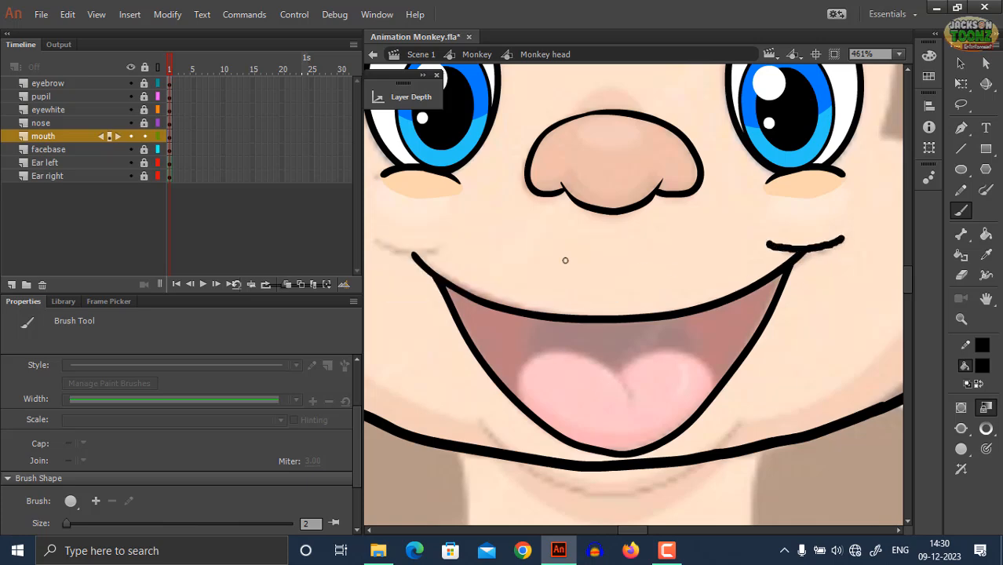
pyautogui.moveTo(384, 243); pyautogui.dragTo(434, 249)
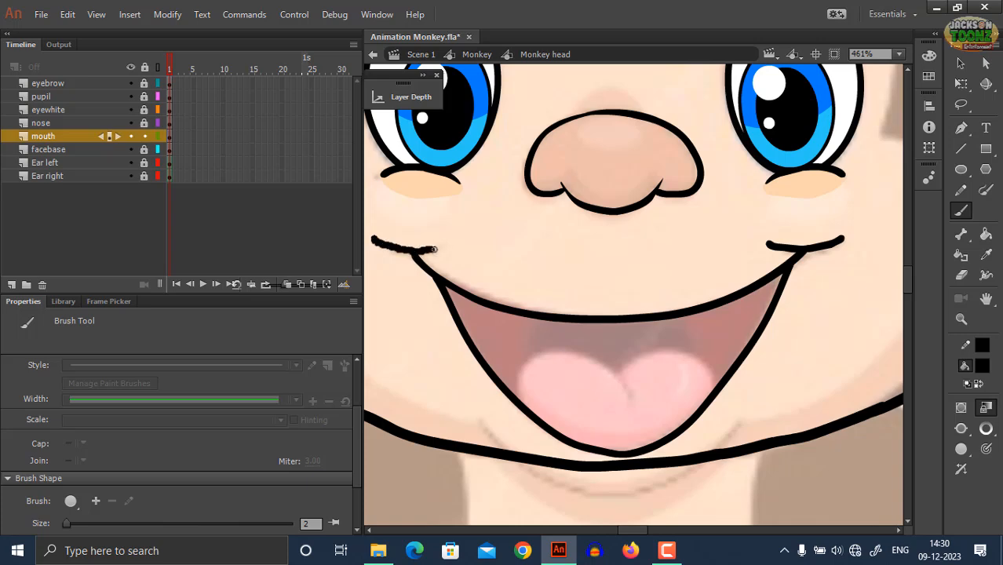
pyautogui.press('z')
pyautogui.keyDown('alt'); pyautogui.click(646, 281); pyautogui.keyUp('alt')
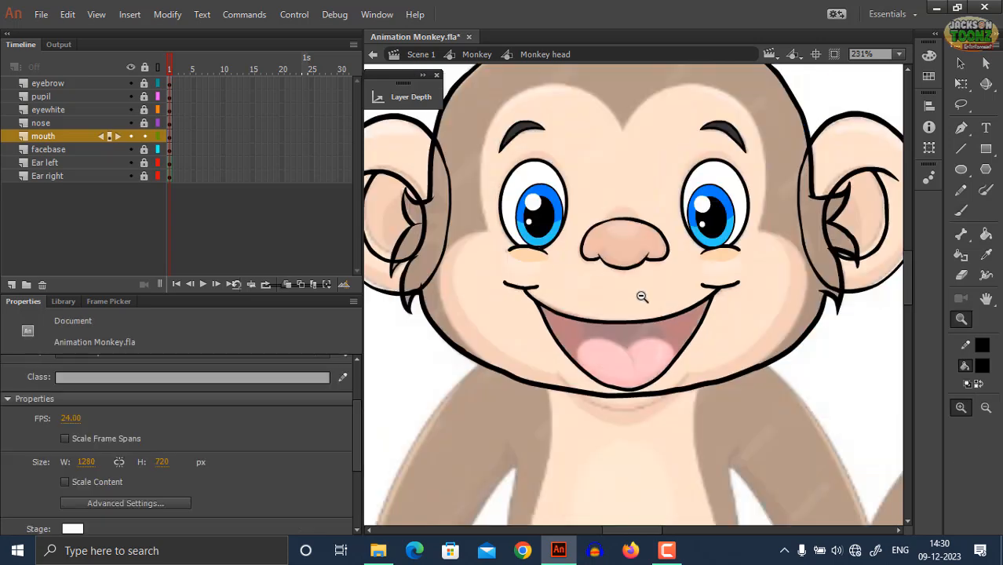
pyautogui.click(638, 297)
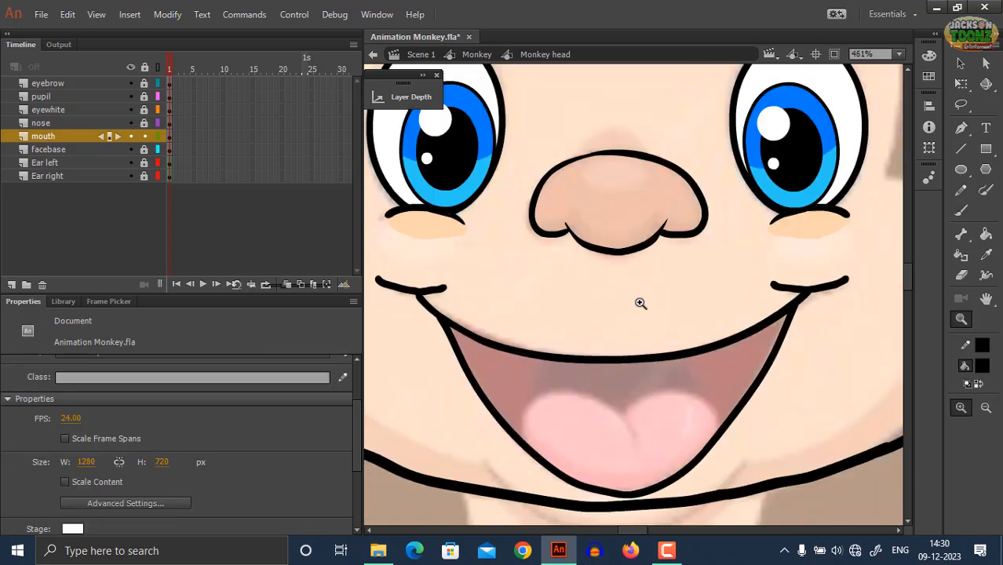
pyautogui.click(770, 321)
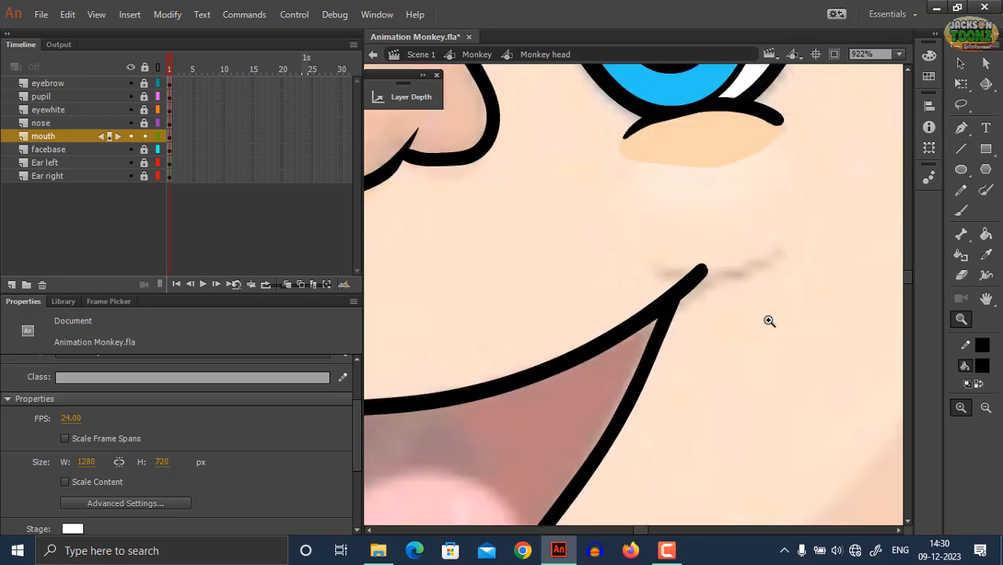
# Step: Paint a short, curved smile crease across the mouth corner below the right-hand eye
pyautogui.press('b')
pyautogui.moveTo(656, 259); pyautogui.dragTo(761, 266)
pyautogui.hotkey('ctrl', 'z')
pyautogui.press('z')
pyautogui.keyDown('alt'); pyautogui.click(657, 285); pyautogui.keyUp('alt')
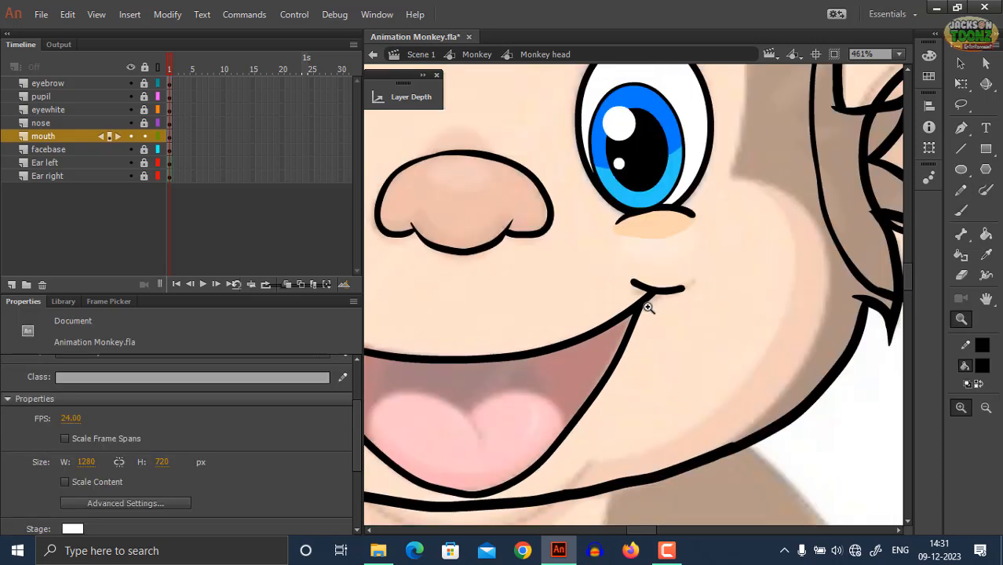
# Step: Paint a matching smile crease across the mouth corner below the left-hand eye, undoing and retrying unsatisfactory strokes
pyautogui.moveTo(385, 320); pyautogui.dragTo(655, 291)
pyautogui.click(585, 278)
pyautogui.press('b')
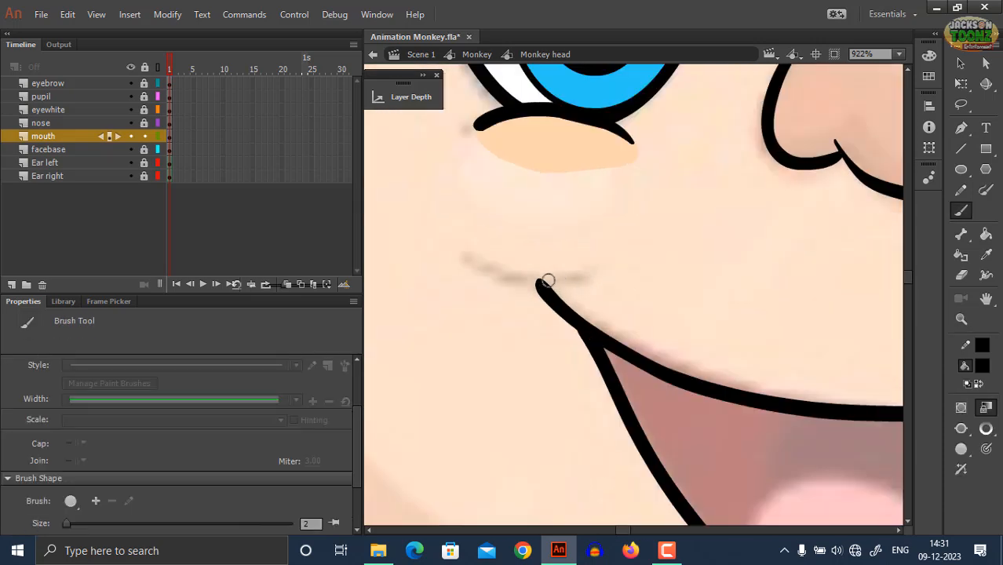
pyautogui.moveTo(559, 266); pyautogui.dragTo(506, 301)
pyautogui.hotkey('ctrl', 'z')
pyautogui.moveTo(572, 267)
pyautogui.mouseDown()
pyautogui.moveTo(499, 284)
pyautogui.moveTo(577, 268)
pyautogui.mouseUp()
pyautogui.hotkey('ctrl', 'z')
pyautogui.press('z')
pyautogui.keyDown('alt'); pyautogui.click(641, 305); pyautogui.keyUp('alt')
pyautogui.keyDown('alt'); pyautogui.click(641, 306); pyautogui.keyUp('alt')
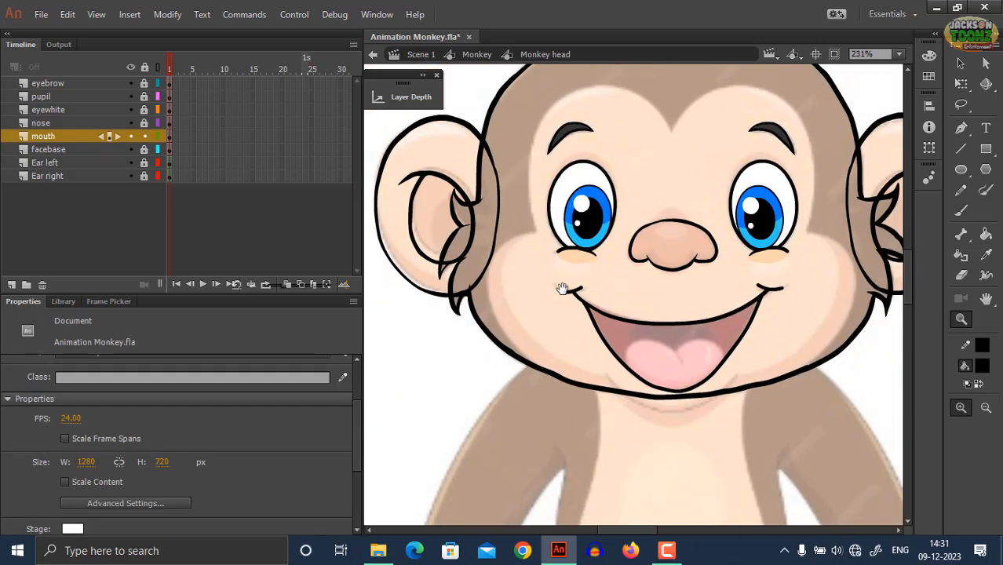
# Step: Paint the tongue's upper outline as two rounded lobes meeting in a centre crease and joining the lower mouth outline
pyautogui.click(630, 294)
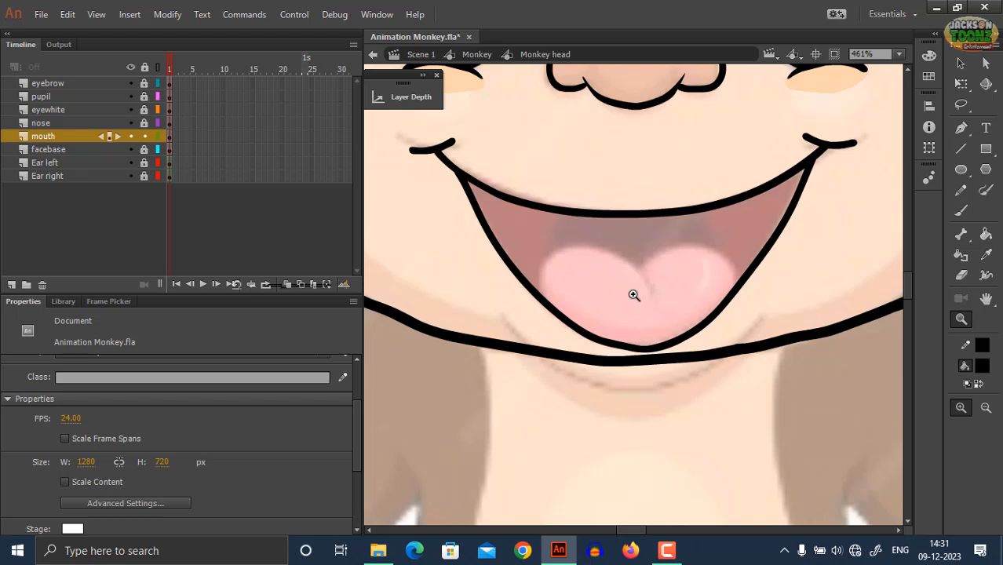
pyautogui.click(634, 294)
pyautogui.press('b')
pyautogui.moveTo(457, 308)
pyautogui.mouseDown()
pyautogui.moveTo(447, 264)
pyautogui.moveTo(473, 220)
pyautogui.moveTo(550, 206)
pyautogui.mouseUp()
pyautogui.hotkey('ctrl', 'z')
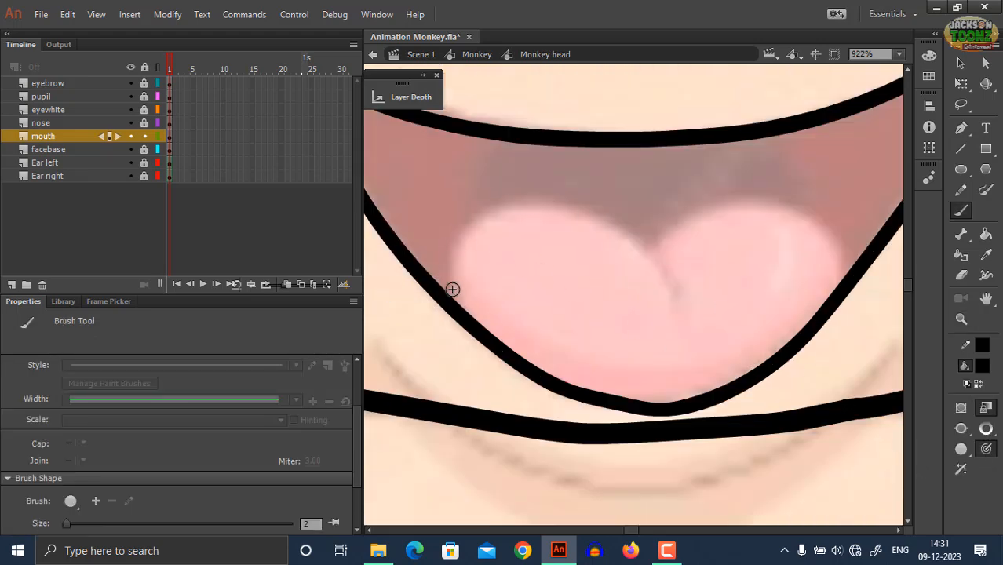
pyautogui.moveTo(455, 311)
pyautogui.mouseDown()
pyautogui.moveTo(492, 209)
pyautogui.moveTo(561, 201)
pyautogui.moveTo(642, 245)
pyautogui.moveTo(674, 298)
pyautogui.mouseUp()
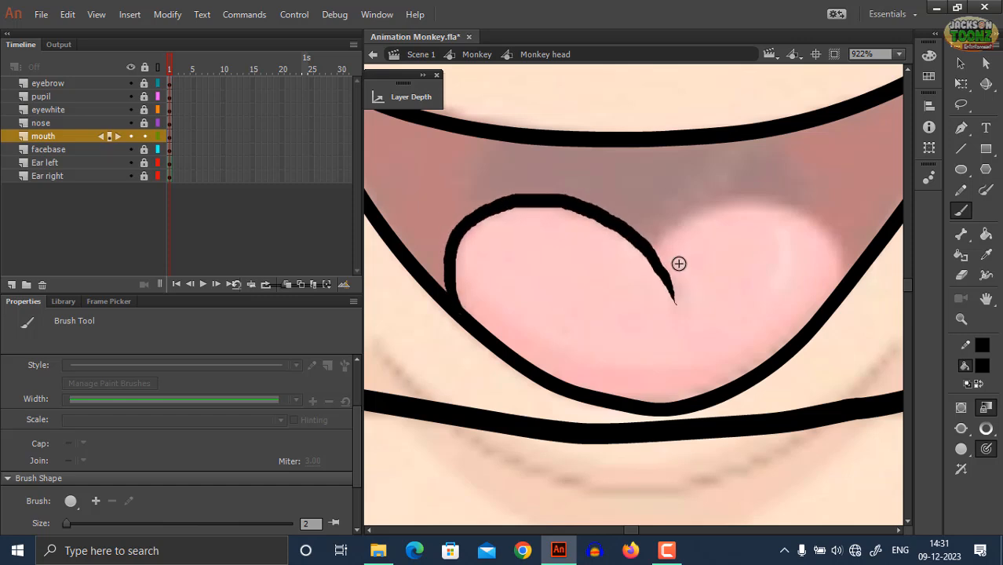
pyautogui.moveTo(649, 238)
pyautogui.mouseDown()
pyautogui.moveTo(674, 223)
pyautogui.moveTo(756, 202)
pyautogui.moveTo(826, 220)
pyautogui.moveTo(848, 284)
pyautogui.mouseUp()
pyautogui.press('z')
pyautogui.keyDown('alt'); pyautogui.click(661, 269); pyautogui.keyUp('alt')
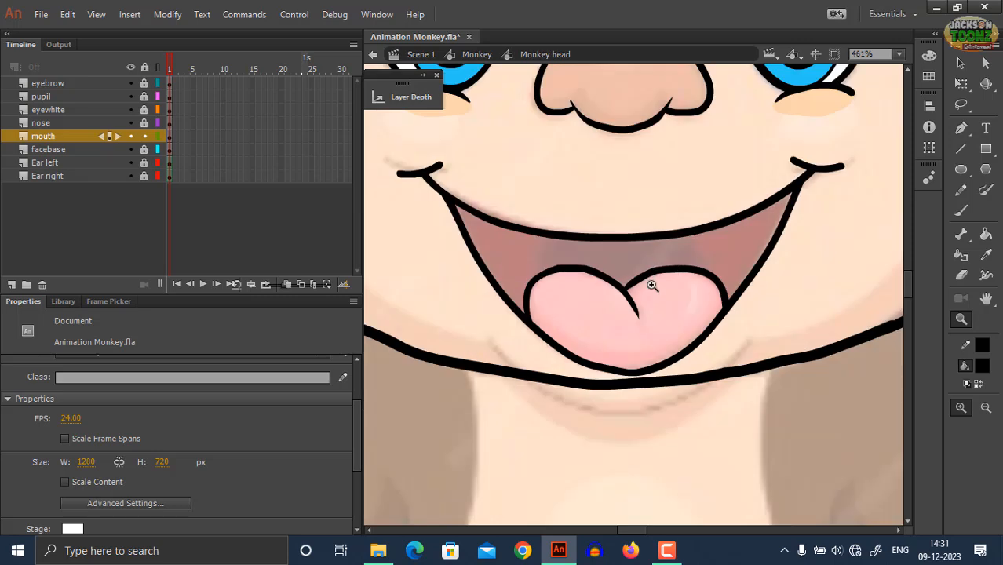
# Step: Paint a wide black chin curve below the mouth, following the reference and crossing the lower face outline
pyautogui.keyDown('alt'); pyautogui.click(651, 289); pyautogui.keyUp('alt')
pyautogui.click(665, 328)
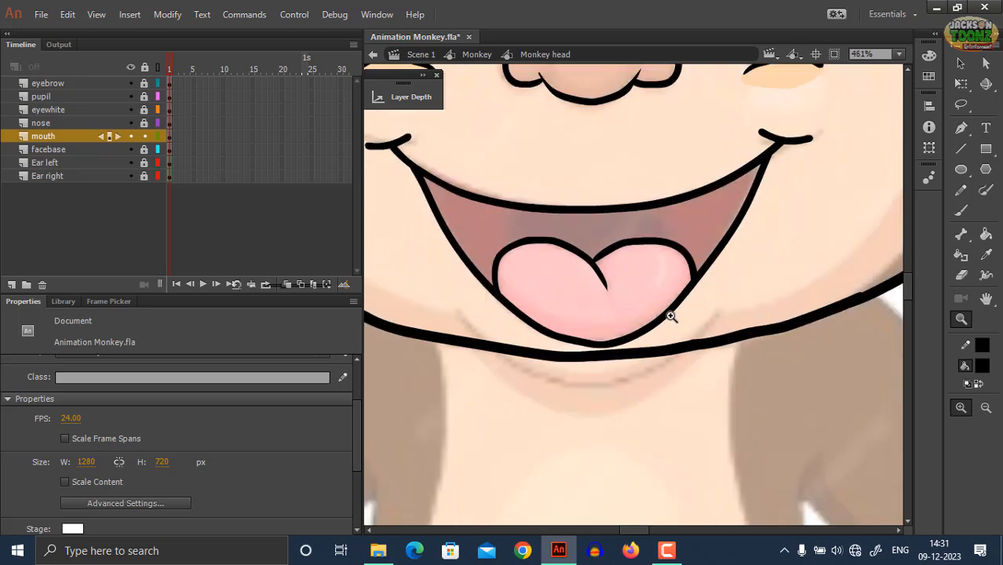
pyautogui.press('b')
pyautogui.moveTo(451, 310)
pyautogui.mouseDown()
pyautogui.moveTo(524, 377)
pyautogui.moveTo(589, 389)
pyautogui.moveTo(656, 375)
pyautogui.moveTo(729, 313)
pyautogui.mouseUp()
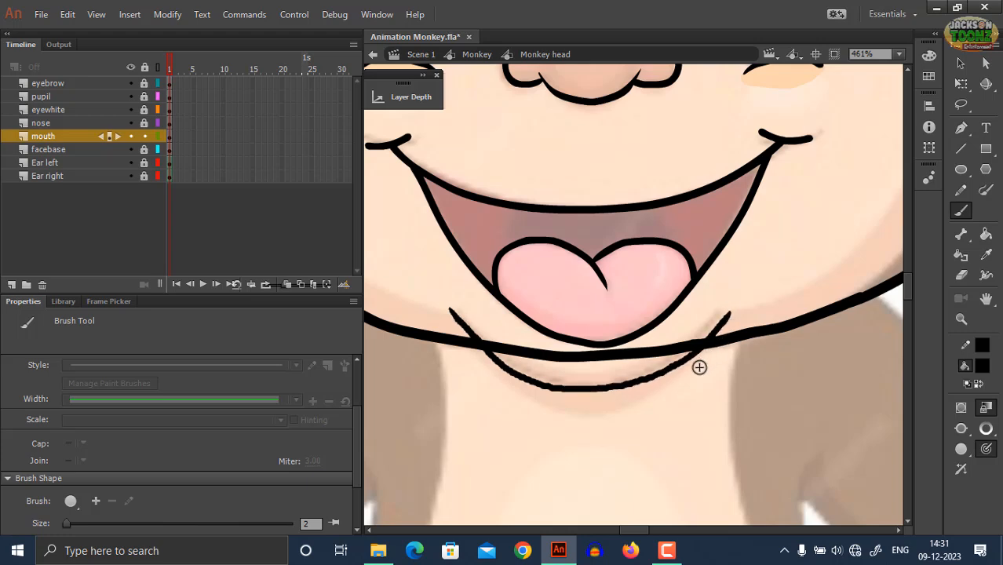
# Step: Free-transform the chin curve slightly deeper to fit the reference, adjust its right tip, and save the file
pyautogui.press('q')
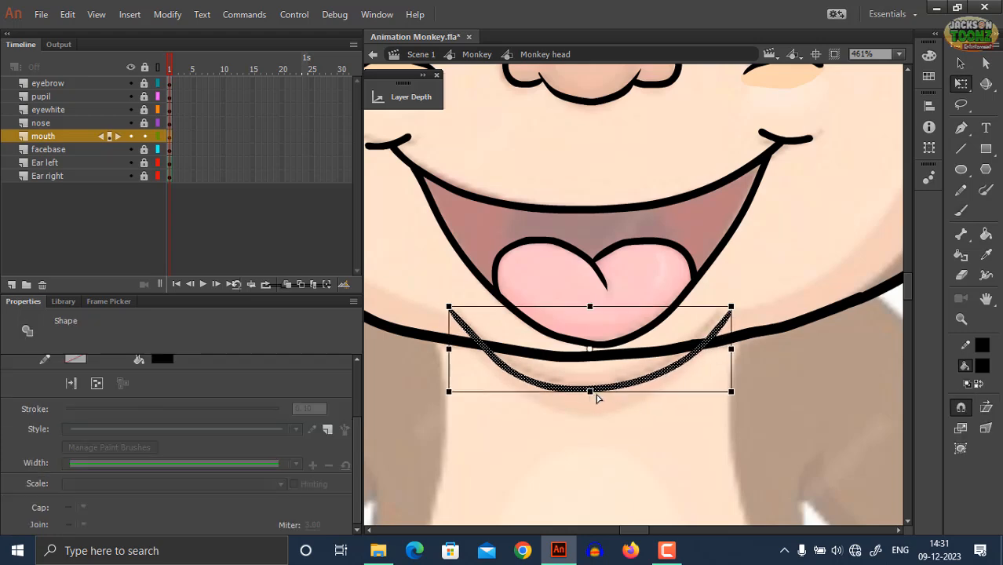
pyautogui.moveTo(595, 394); pyautogui.dragTo(596, 402)
pyautogui.moveTo(733, 308); pyautogui.dragTo(732, 304)
pyautogui.moveTo(595, 400); pyautogui.dragTo(596, 399)
pyautogui.moveTo(451, 403); pyautogui.dragTo(462, 402)
pyautogui.click(823, 410)
pyautogui.hotkey('ctrl', 's')
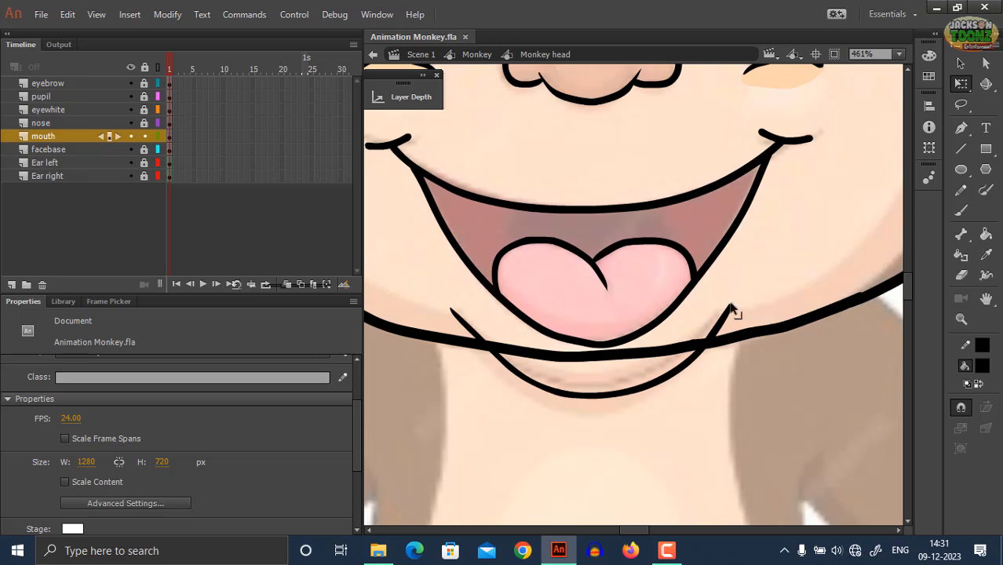
pyautogui.moveTo(730, 309); pyautogui.dragTo(731, 301)
pyautogui.press('z')
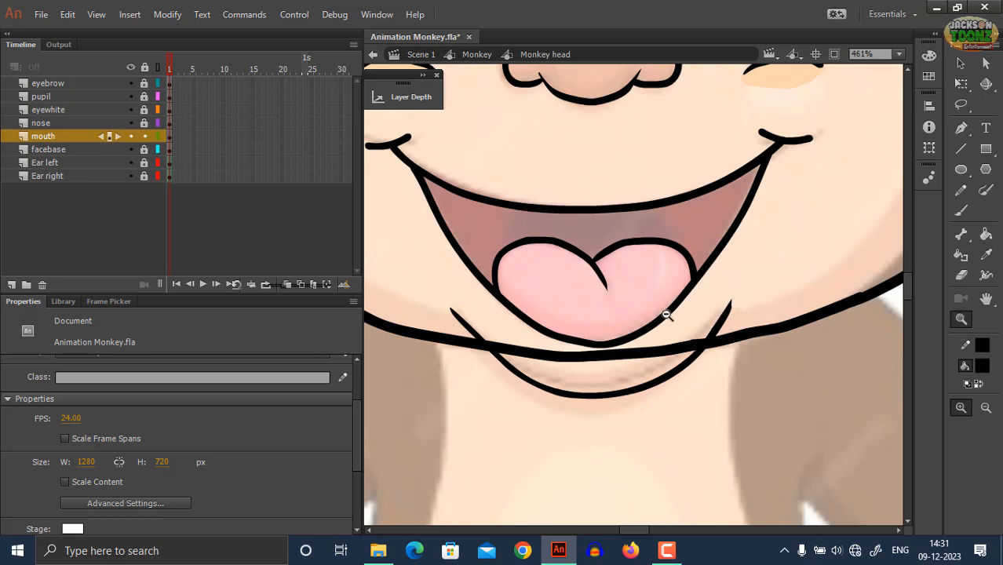
pyautogui.keyDown('alt'); pyautogui.click(666, 314); pyautogui.keyUp('alt')
pyautogui.hotkey('ctrl', 's')
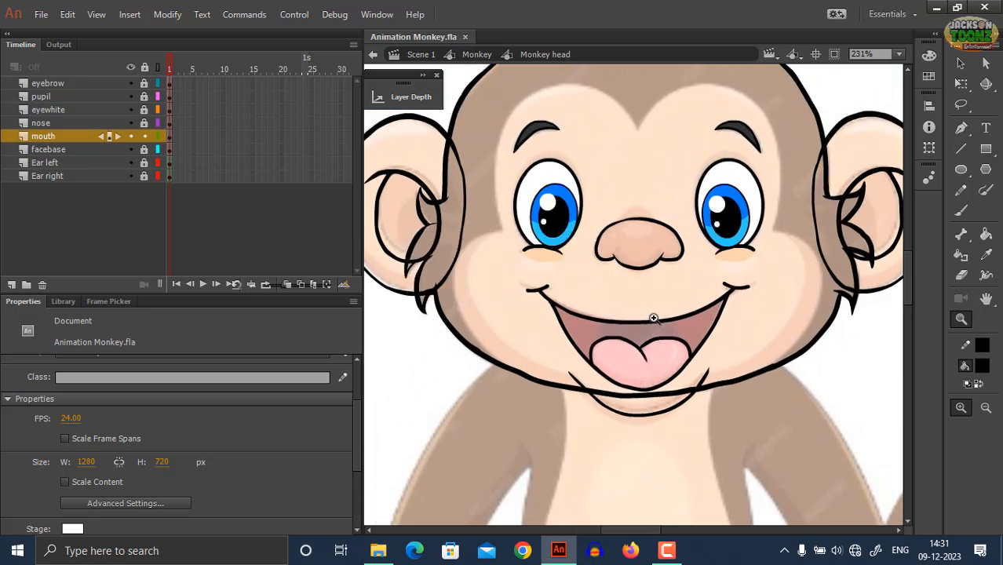
# Step: Set the brush size to 3 and paint over the chin curve from end to end to thicken it
pyautogui.keyDown('alt'); pyautogui.click(642, 318); pyautogui.keyUp('alt')
pyautogui.click(642, 317)
pyautogui.moveTo(656, 331); pyautogui.dragTo(662, 399)
pyautogui.click(679, 391)
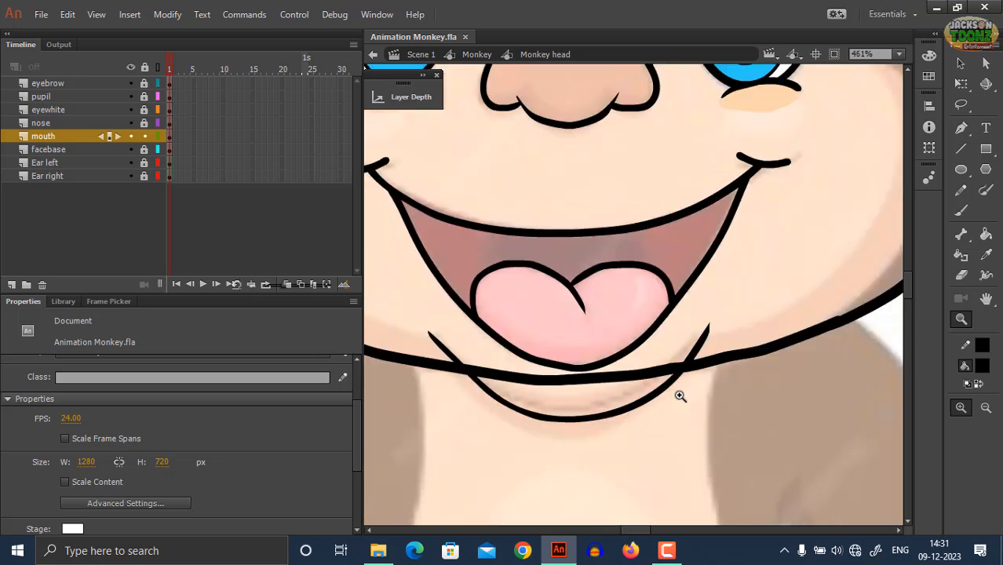
pyautogui.keyDown('alt'); pyautogui.click(657, 359); pyautogui.keyUp('alt')
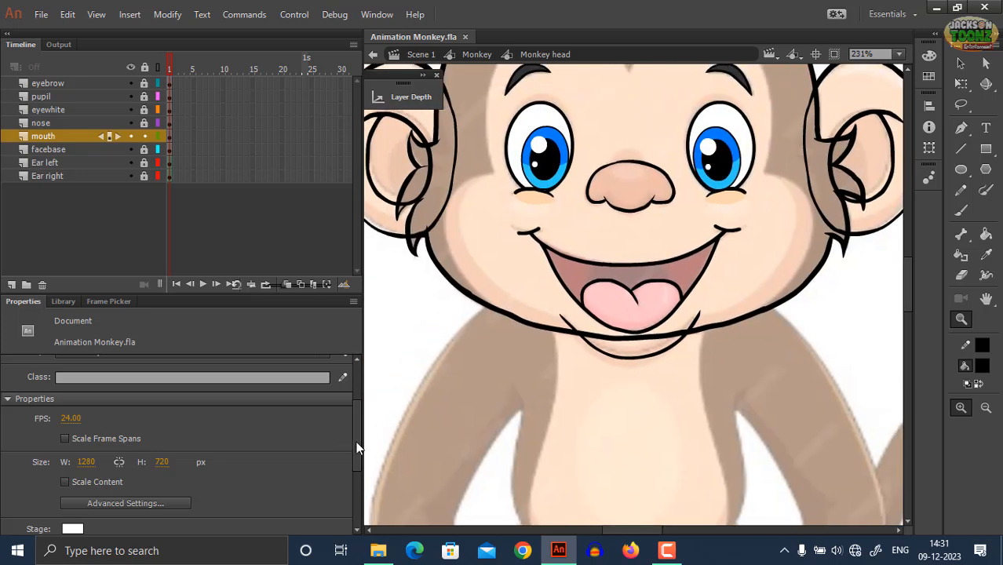
pyautogui.scroll(-3, 334, 434)
pyautogui.scroll(3, 337, 455)
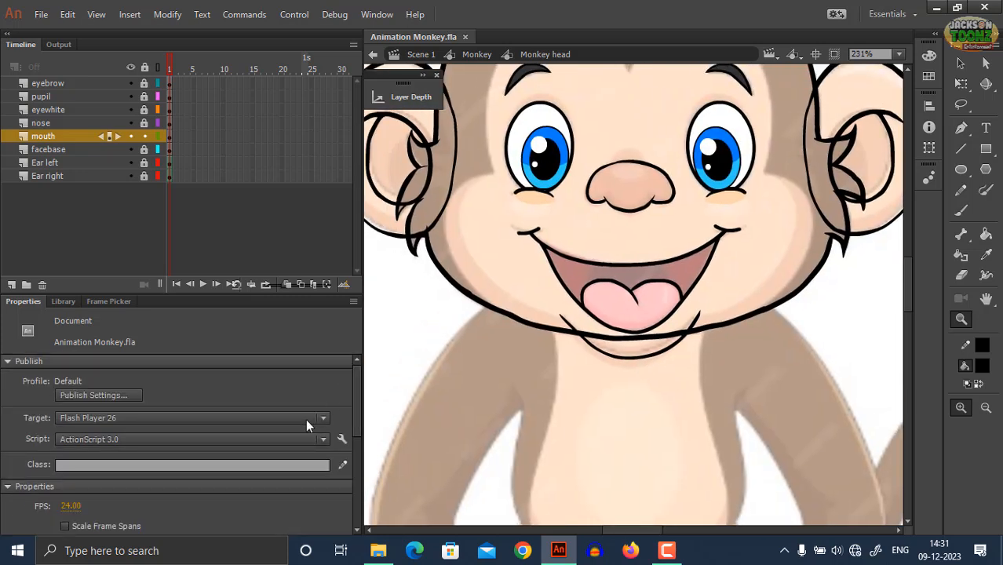
pyautogui.press('b')
pyautogui.scroll(-3, 354, 438)
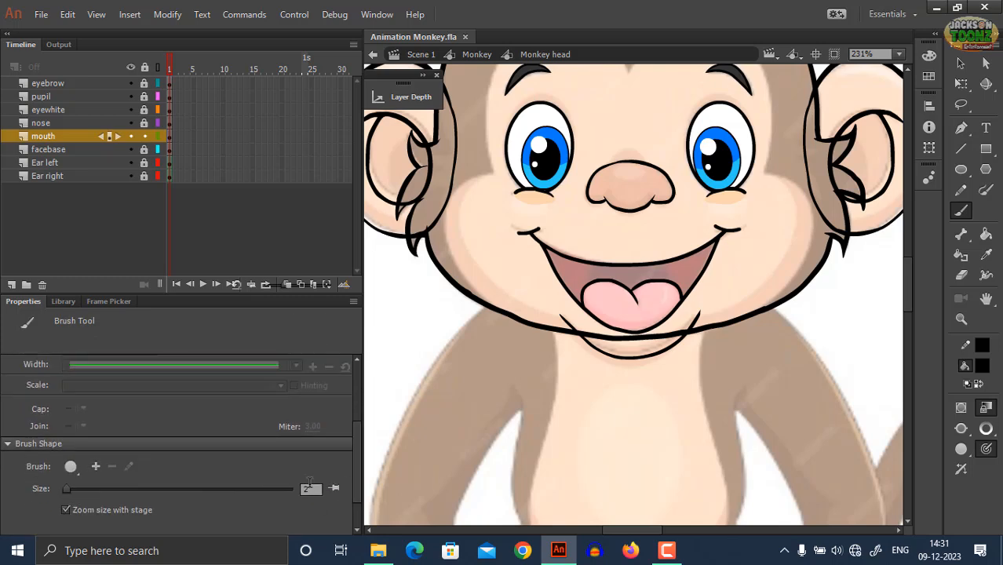
pyautogui.press('z')
pyautogui.click(650, 338)
pyautogui.press('b')
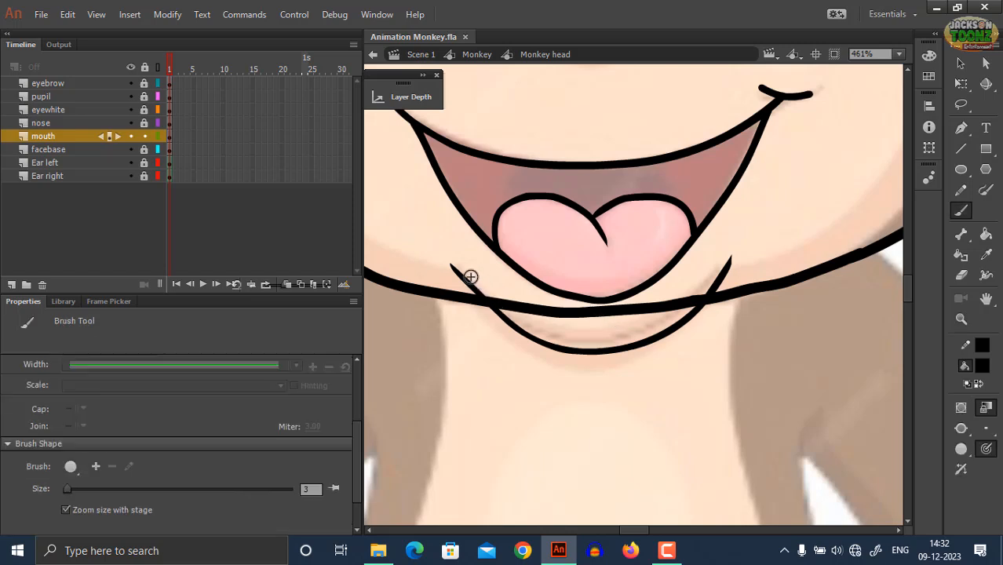
pyautogui.moveTo(478, 296)
pyautogui.mouseDown()
pyautogui.moveTo(514, 330)
pyautogui.moveTo(590, 354)
pyautogui.moveTo(640, 347)
pyautogui.moveTo(709, 296)
pyautogui.mouseUp()
pyautogui.moveTo(730, 263); pyautogui.dragTo(729, 271)
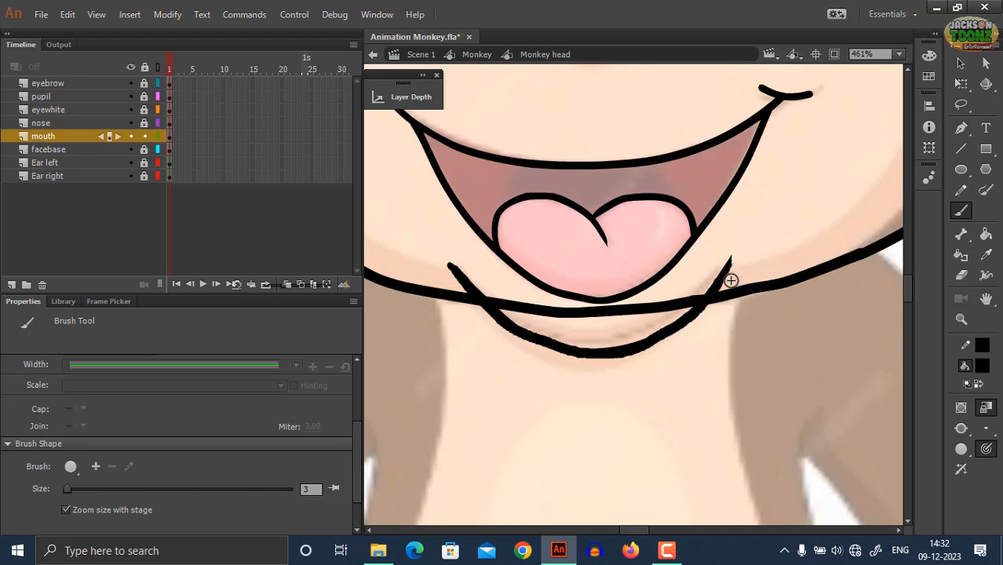
# Step: Select the thickened chin curve and free-transform it slightly to refine its fit
pyautogui.keyDown('ctrl'); pyautogui.click(682, 330); pyautogui.keyUp('ctrl')
pyautogui.press('q')
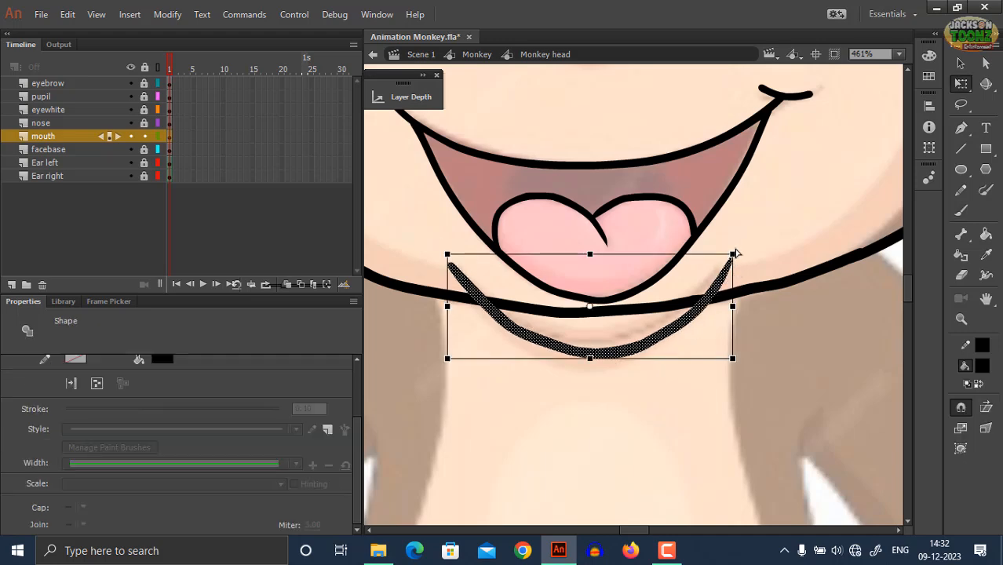
pyautogui.moveTo(735, 253); pyautogui.dragTo(734, 256)
pyautogui.click(706, 336)
# Step: Round off the jagged right tip of the chin curve with the Brush tool and save the file
pyautogui.press('z')
pyautogui.click(548, 318)
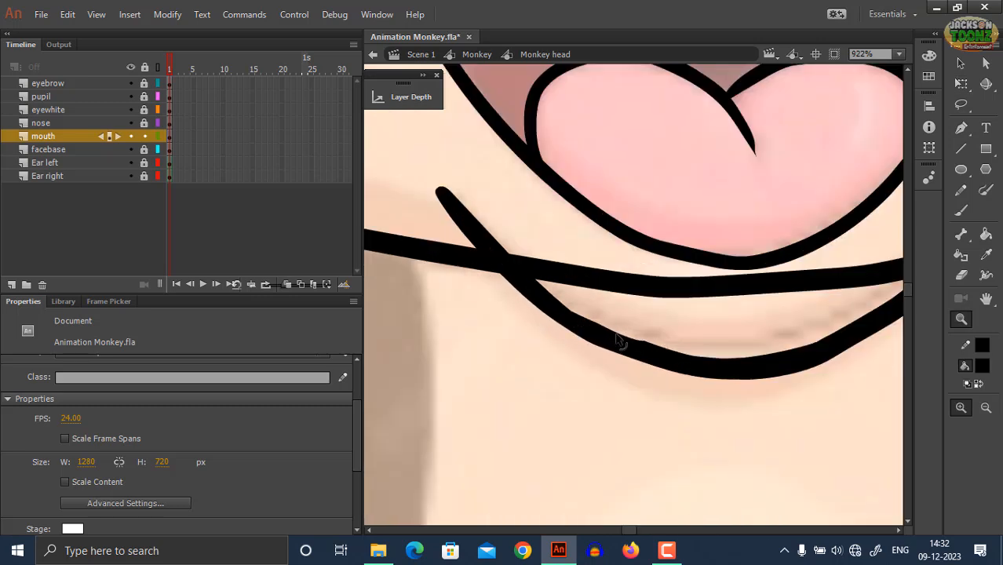
pyautogui.keyDown('alt'); pyautogui.click(691, 305); pyautogui.keyUp('alt')
pyautogui.click(740, 269)
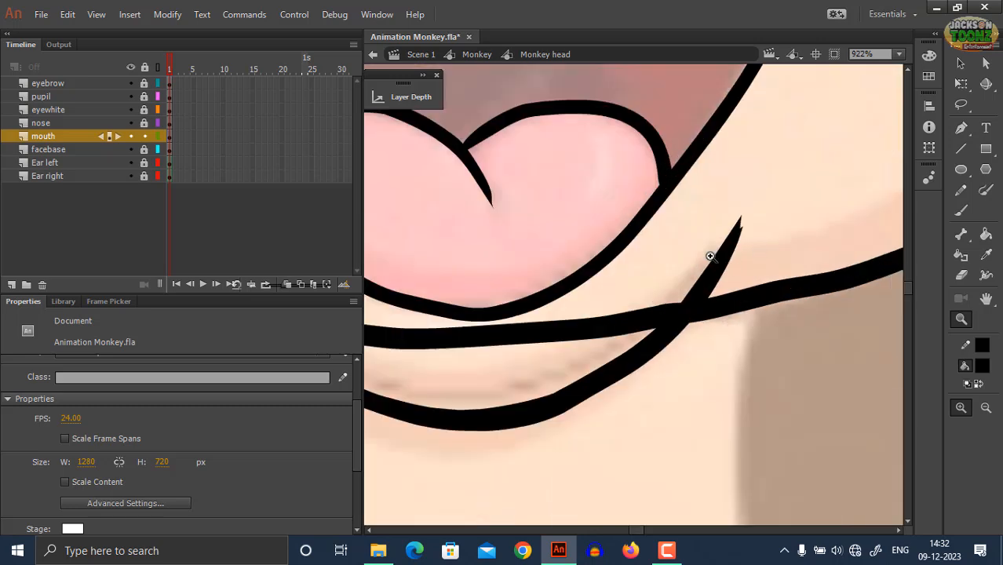
pyautogui.press('b')
pyautogui.moveTo(728, 228)
pyautogui.mouseDown()
pyautogui.moveTo(742, 217)
pyautogui.moveTo(727, 249)
pyautogui.moveTo(741, 227)
pyautogui.moveTo(731, 241)
pyautogui.mouseUp()
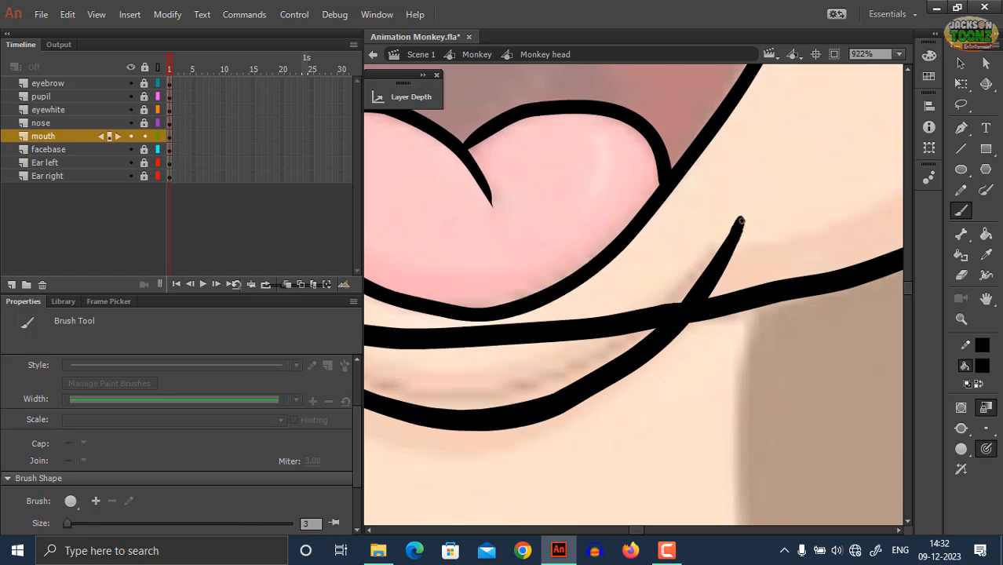
pyautogui.press('z')
pyautogui.keyDown('alt'); pyautogui.click(698, 275); pyautogui.keyUp('alt')
pyautogui.keyDown('alt'); pyautogui.click(696, 280); pyautogui.keyUp('alt')
pyautogui.moveTo(588, 301); pyautogui.dragTo(660, 311)
pyautogui.keyDown('alt'); pyautogui.click(651, 296); pyautogui.keyUp('alt')
pyautogui.hotkey('ctrl', 's')
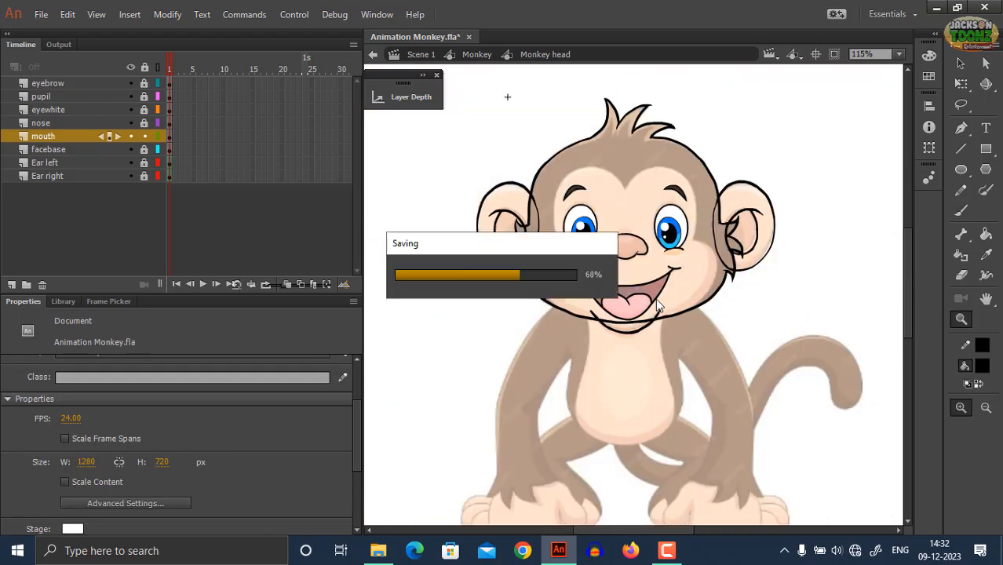
# Step: Select all artwork on the mouth layer, convert it to a Graphic symbol named Monkey mouth, and save the file
pyautogui.click(46, 136)
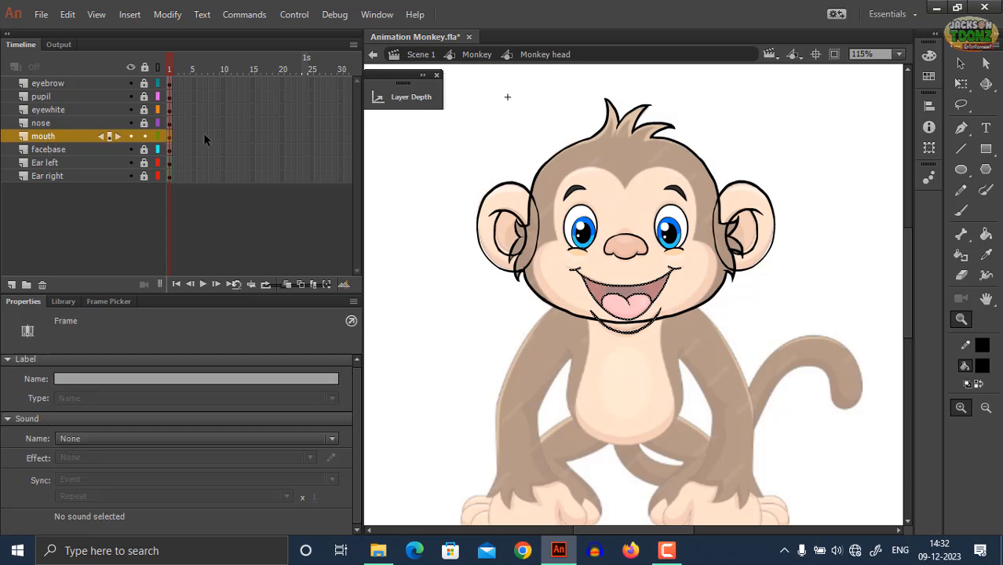
pyautogui.click(645, 300)
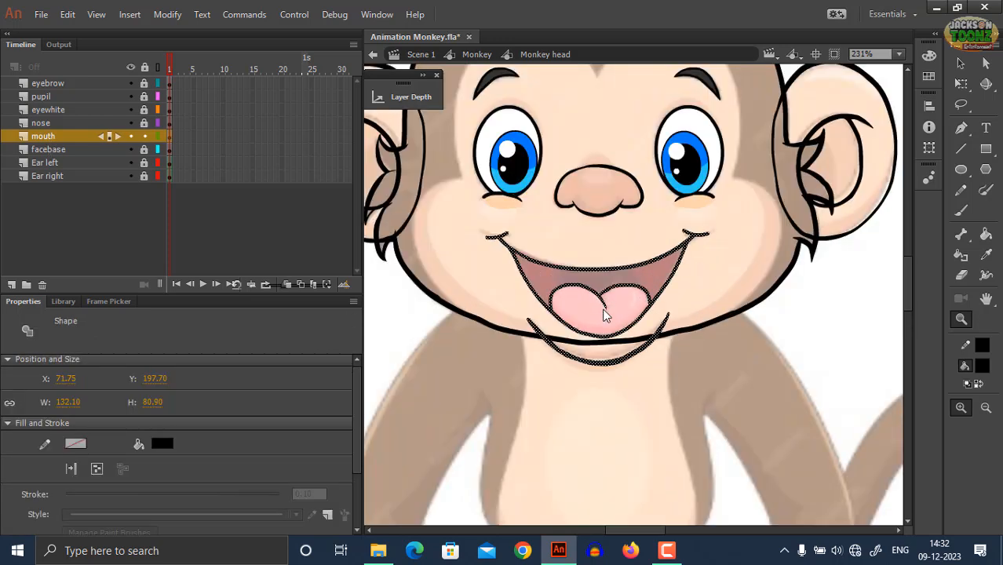
pyautogui.rightClick(604, 314)
pyautogui.click(60, 137)
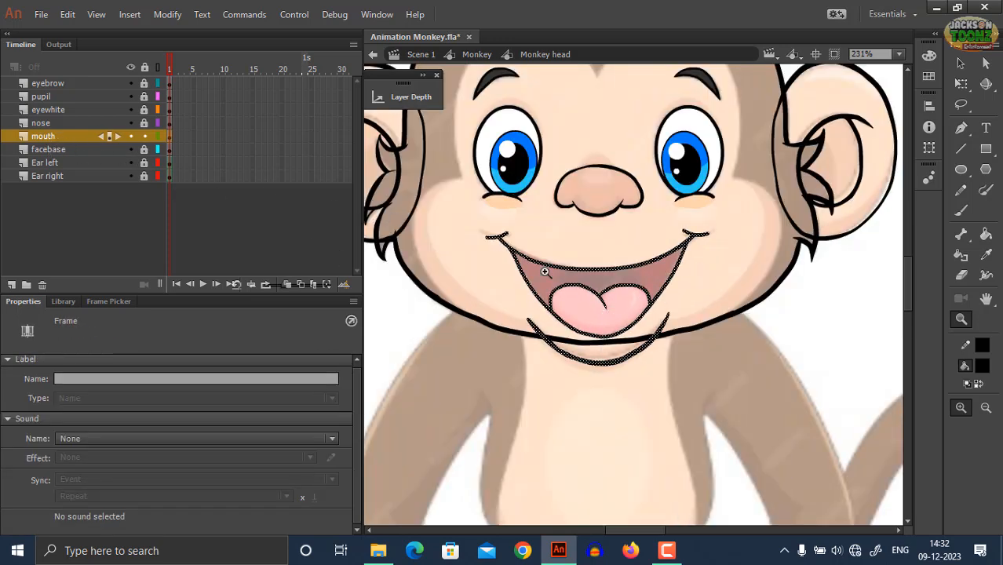
pyautogui.rightClick(589, 314)
pyautogui.click(58, 139)
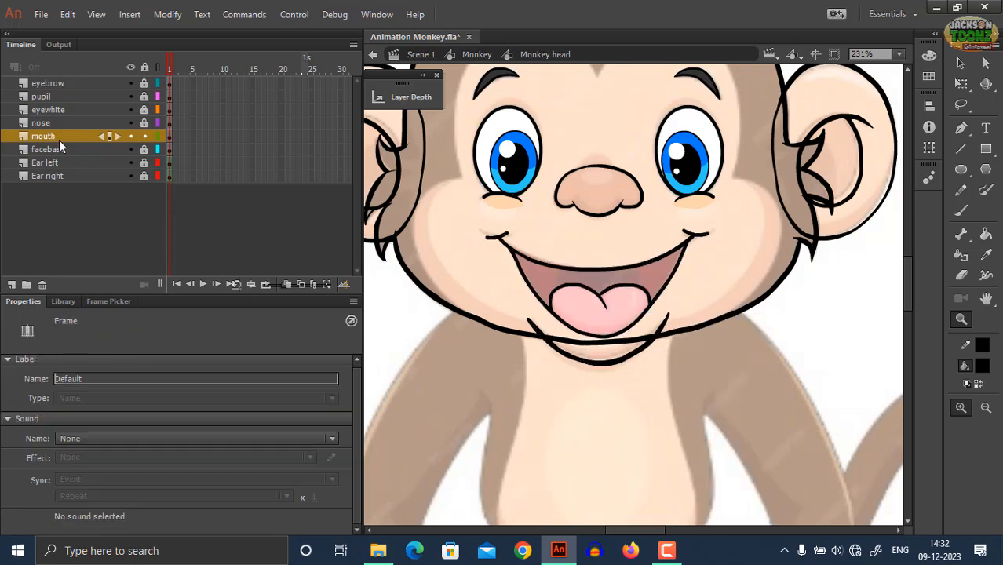
pyautogui.rightClick(585, 295)
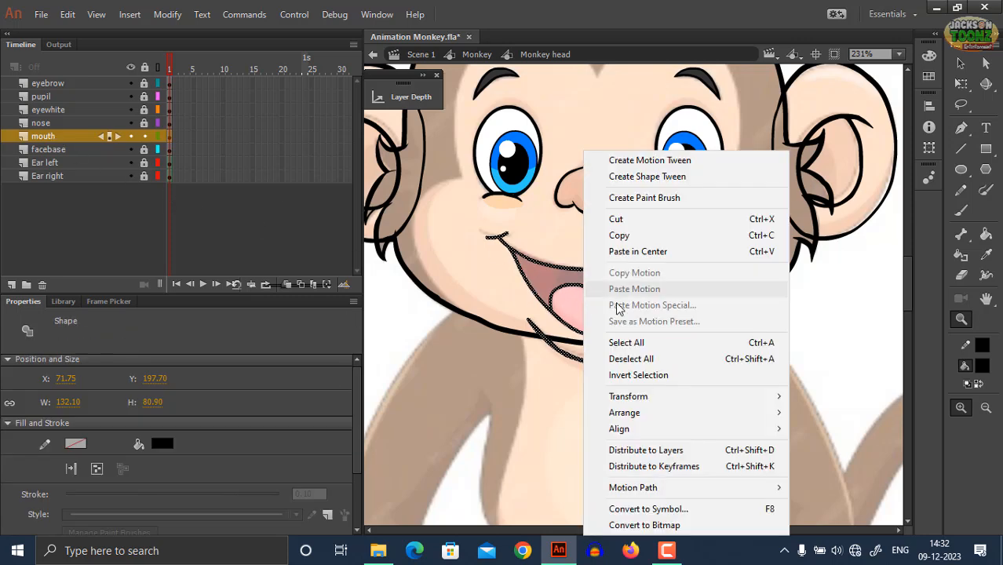
pyautogui.click(620, 510)
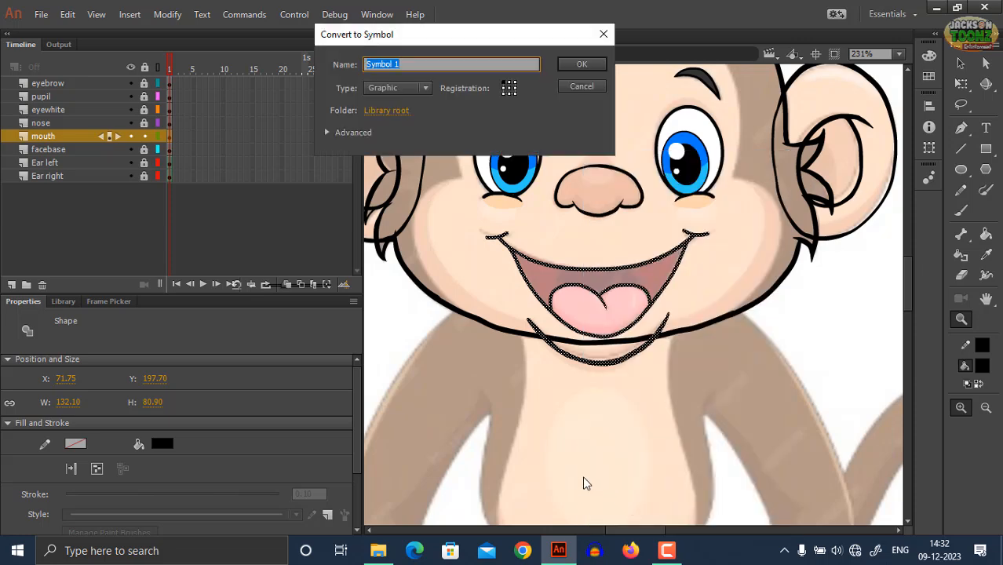
pyautogui.write('Monkey mouth')
pyautogui.press('Return')
pyautogui.hotkey('ctrl', 's')
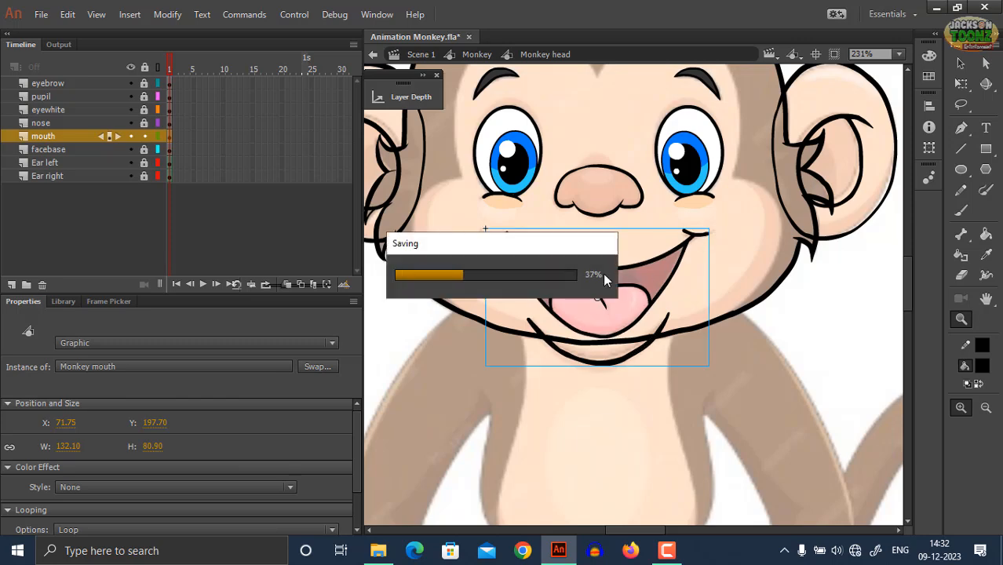
# Step: Select the facebase layer's artwork and convert it to a Graphic symbol named Monkey Facebase
pyautogui.moveTo(507, 304); pyautogui.dragTo(532, 369)
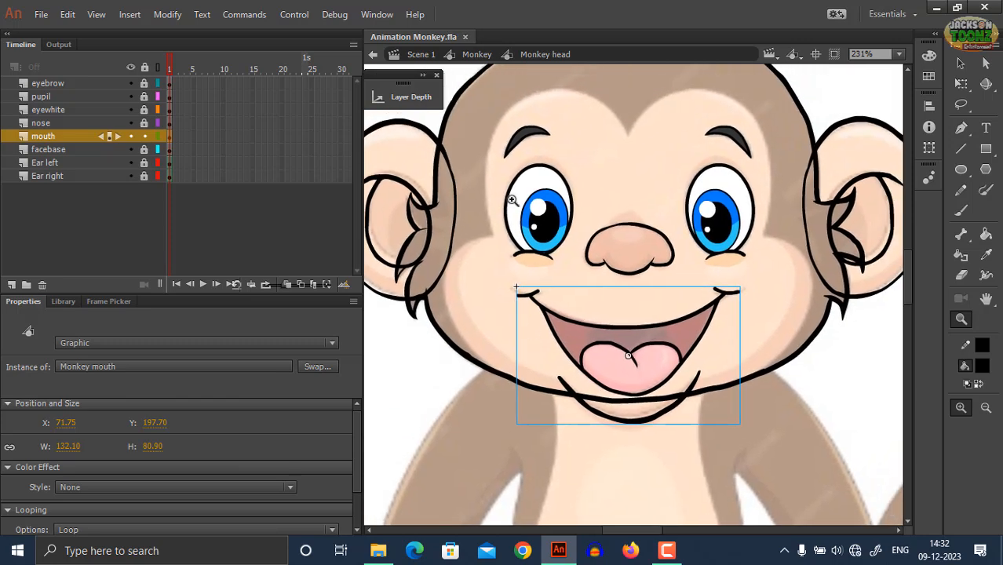
pyautogui.click(458, 135)
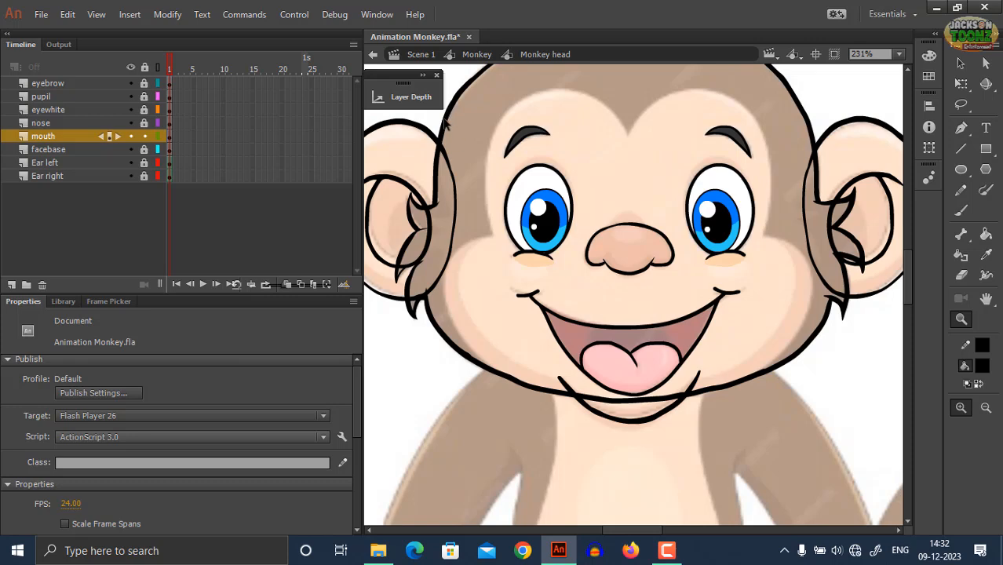
pyautogui.doubleClick(457, 149)
pyautogui.doubleClick(451, 145)
pyautogui.click(81, 150)
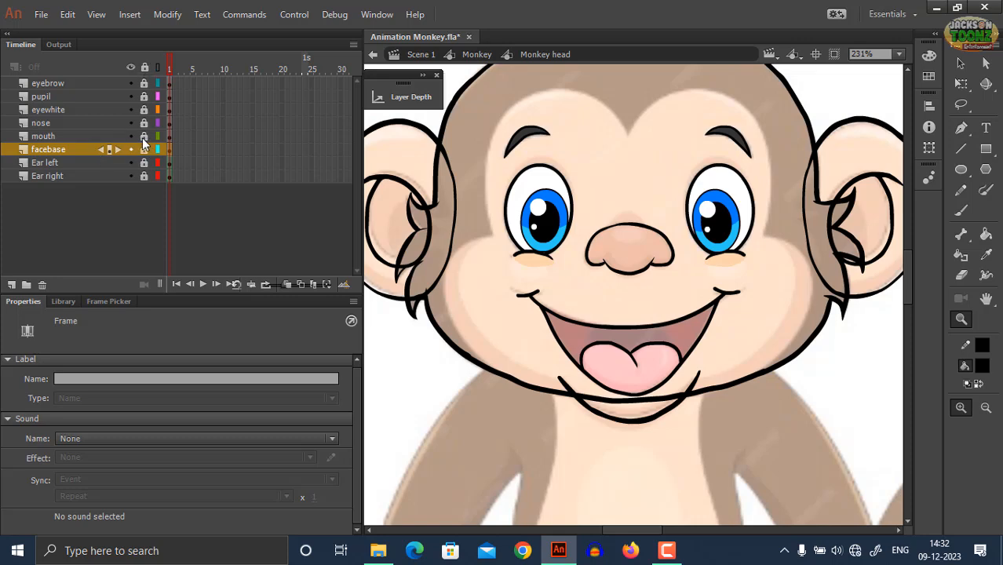
pyautogui.click(79, 152)
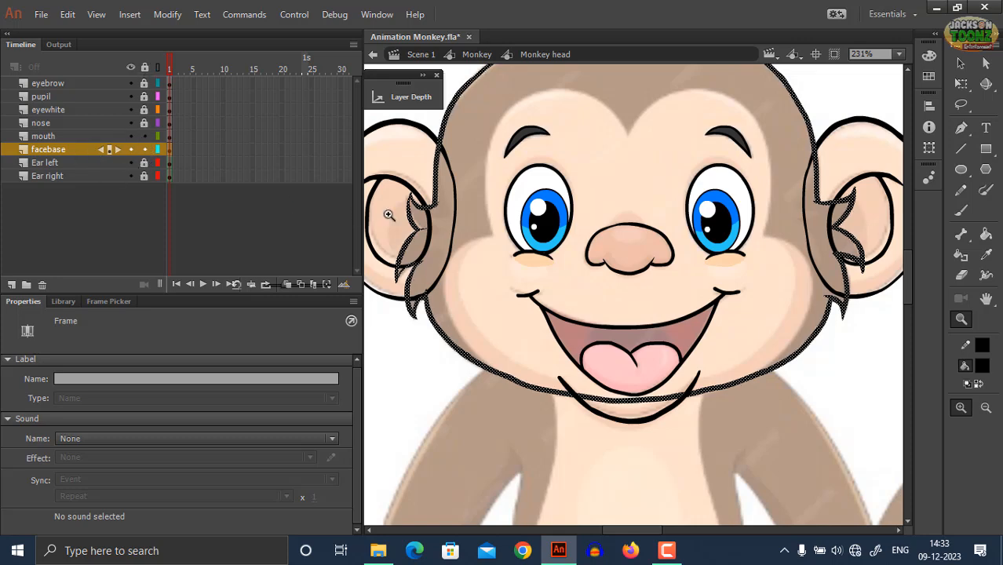
pyautogui.click(446, 342)
pyautogui.click(65, 152)
pyautogui.press('F8')
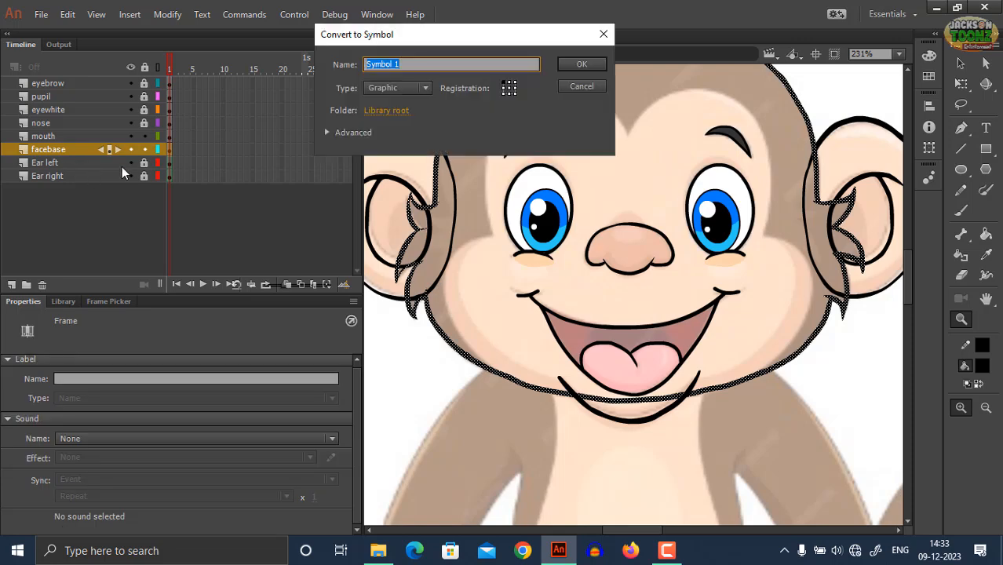
pyautogui.write('Monkey Facebase')
pyautogui.press('Return')
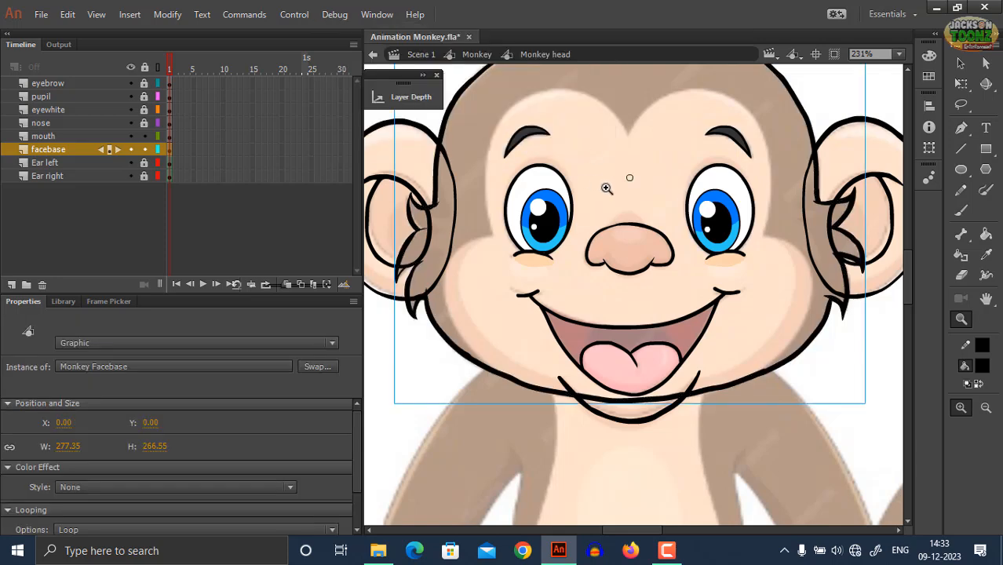
# Step: Open the Monkey Facebase symbol and paint the right forehead curve from the central peak with a smaller brush size
pyautogui.doubleClick(458, 114)
pyautogui.click(548, 225)
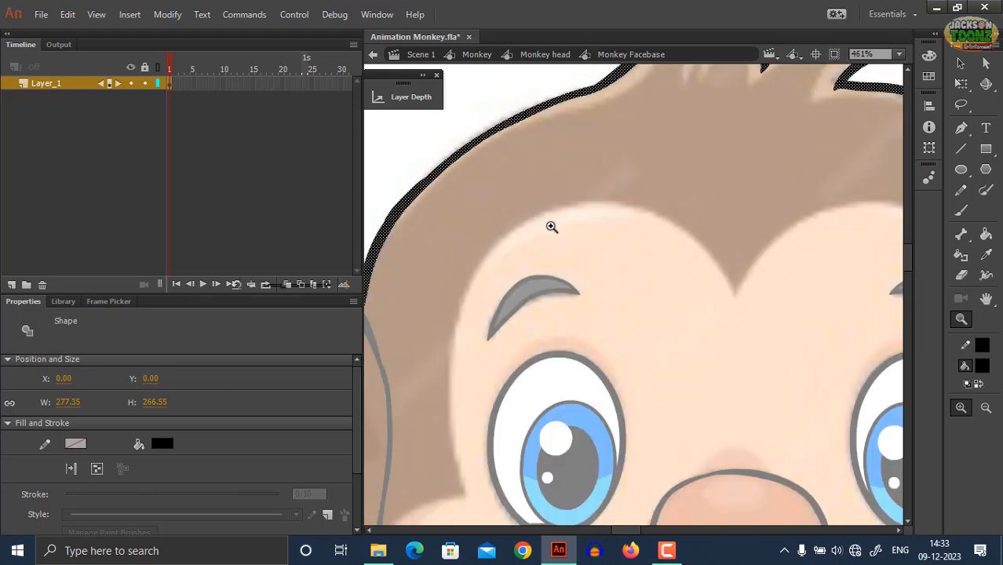
pyautogui.click(626, 247)
pyautogui.press('b')
pyautogui.moveTo(694, 297)
pyautogui.mouseDown()
pyautogui.moveTo(597, 274)
pyautogui.moveTo(531, 238)
pyautogui.moveTo(581, 227)
pyautogui.moveTo(607, 186)
pyautogui.moveTo(669, 148)
pyautogui.mouseUp()
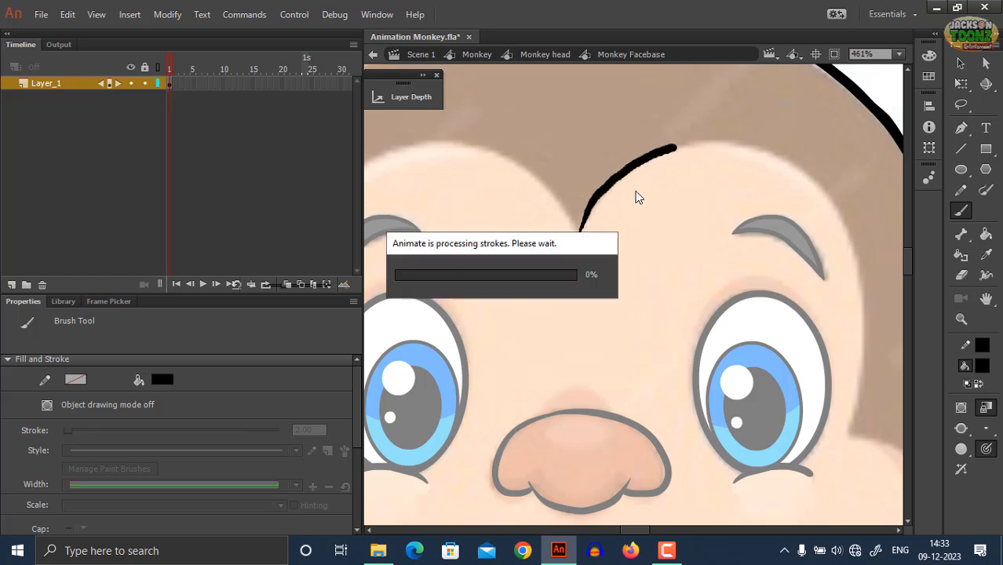
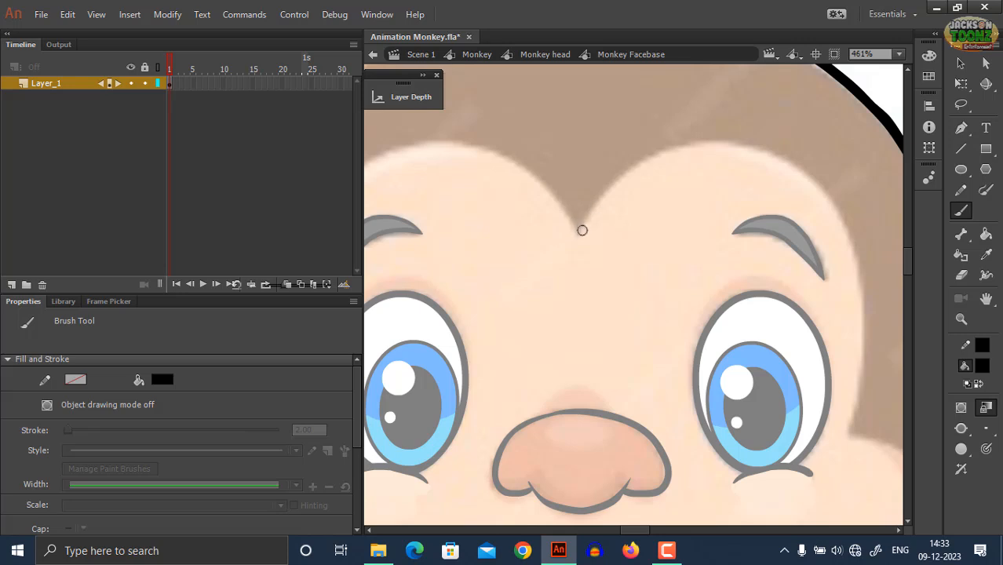
pyautogui.press('[')
pyautogui.moveTo(579, 233)
pyautogui.mouseDown()
pyautogui.moveTo(623, 177)
pyautogui.moveTo(686, 146)
pyautogui.mouseUp()
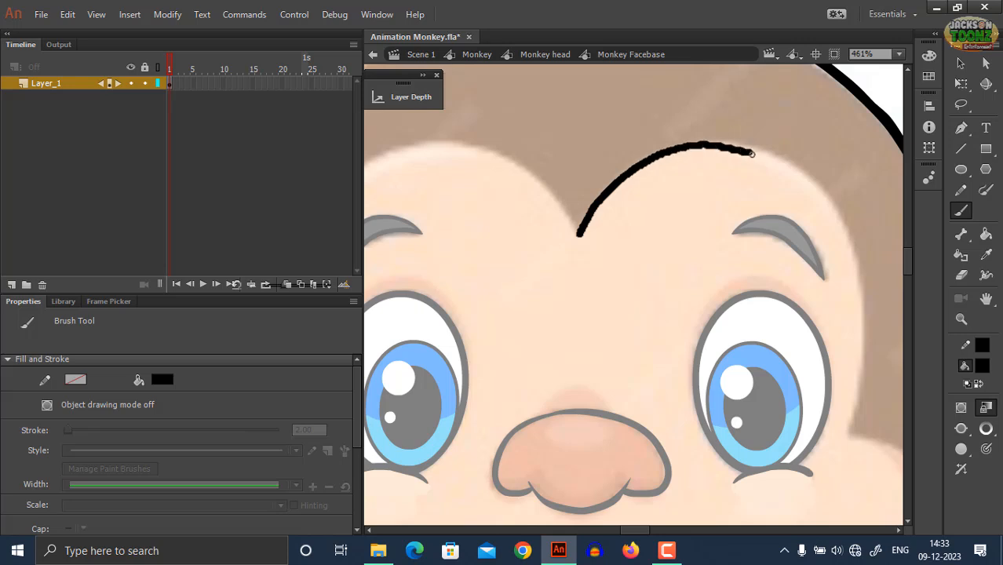
pyautogui.moveTo(790, 175); pyautogui.dragTo(796, 181)
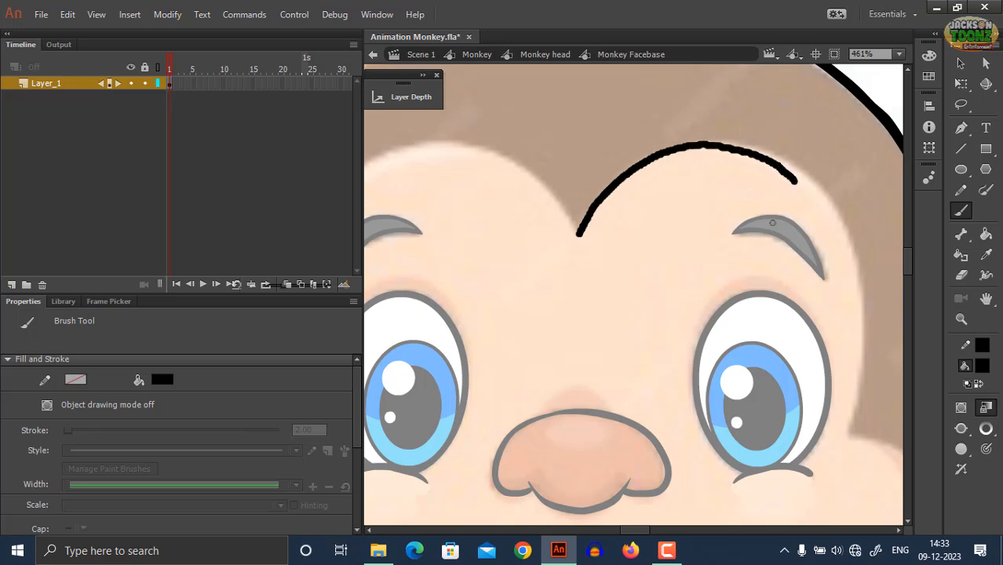
# Step: Free-transform the right forehead curve, stretching it slightly to about 68.6 by 29.8 to fit the reference
pyautogui.press('q')
pyautogui.click(798, 189)
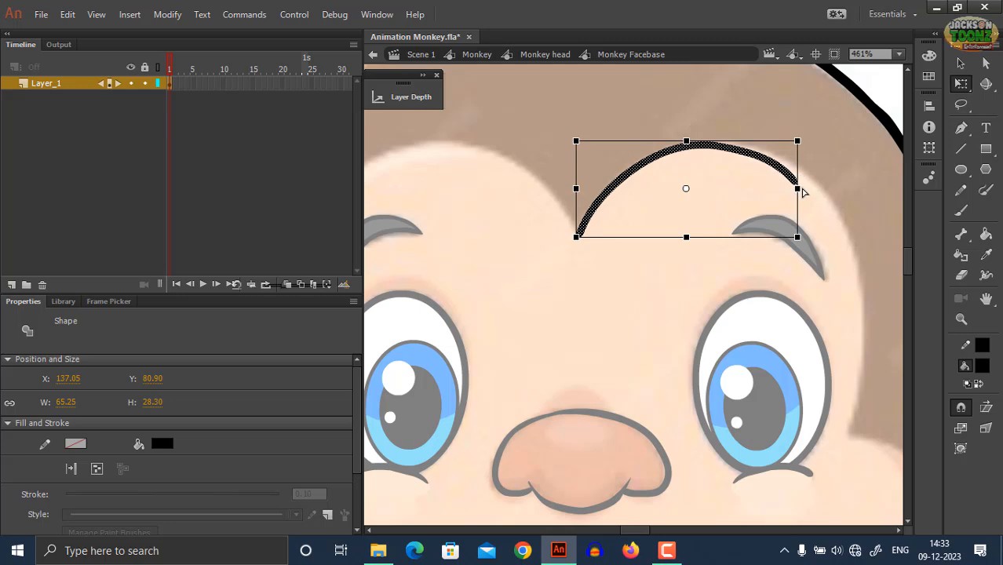
pyautogui.moveTo(803, 192); pyautogui.dragTo(814, 192)
# Step: Extend the right forehead curve with the Brush tool down the temple and past the outer side of the eye
pyautogui.press('z')
pyautogui.click(813, 192)
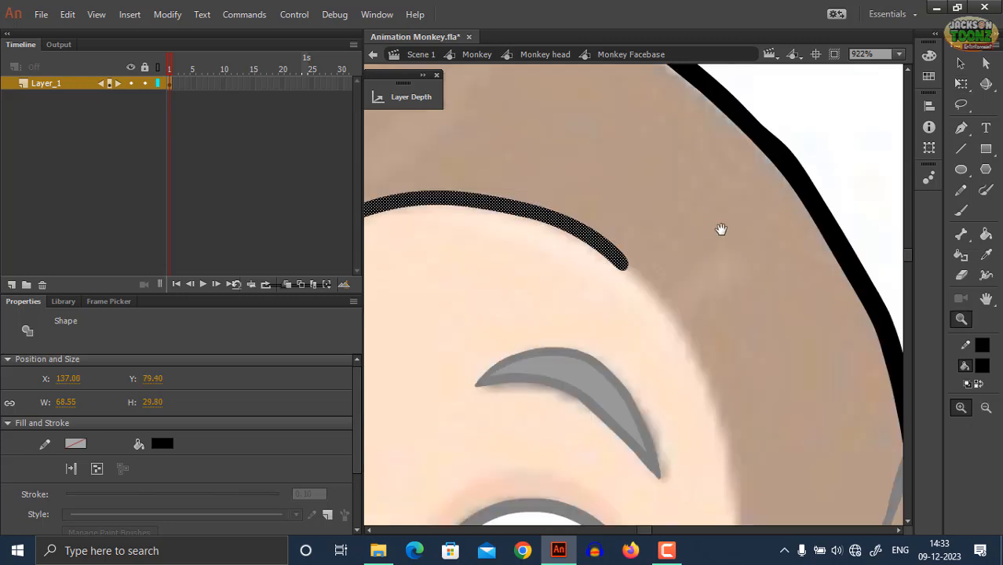
pyautogui.moveTo(722, 229); pyautogui.dragTo(649, 73)
pyautogui.press('b')
pyautogui.moveTo(548, 107); pyautogui.dragTo(600, 176)
pyautogui.moveTo(614, 204)
pyautogui.mouseDown()
pyautogui.moveTo(652, 298)
pyautogui.moveTo(664, 365)
pyautogui.mouseUp()
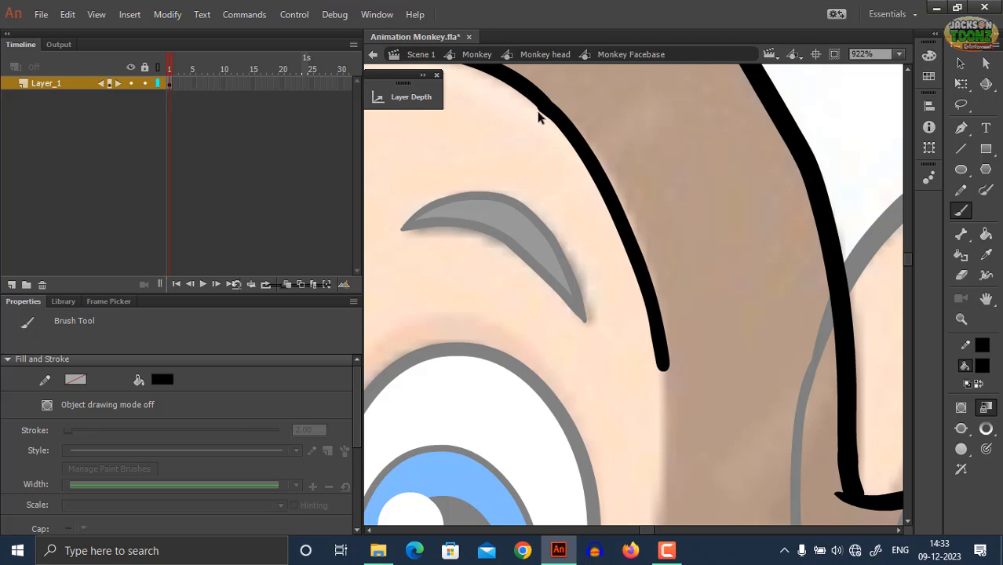
pyautogui.moveTo(580, 352); pyautogui.dragTo(650, 172)
pyautogui.moveTo(710, 195)
pyautogui.mouseDown()
pyautogui.moveTo(704, 367)
pyautogui.moveTo(683, 475)
pyautogui.mouseUp()
# Step: Paint the right cheek curve from the corner beside the eye down toward the jaw
pyautogui.moveTo(648, 427); pyautogui.dragTo(467, 63)
pyautogui.moveTo(516, 108)
pyautogui.mouseDown()
pyautogui.moveTo(614, 137)
pyautogui.moveTo(649, 163)
pyautogui.moveTo(687, 220)
pyautogui.moveTo(701, 290)
pyautogui.moveTo(691, 362)
pyautogui.moveTo(633, 482)
pyautogui.mouseUp()
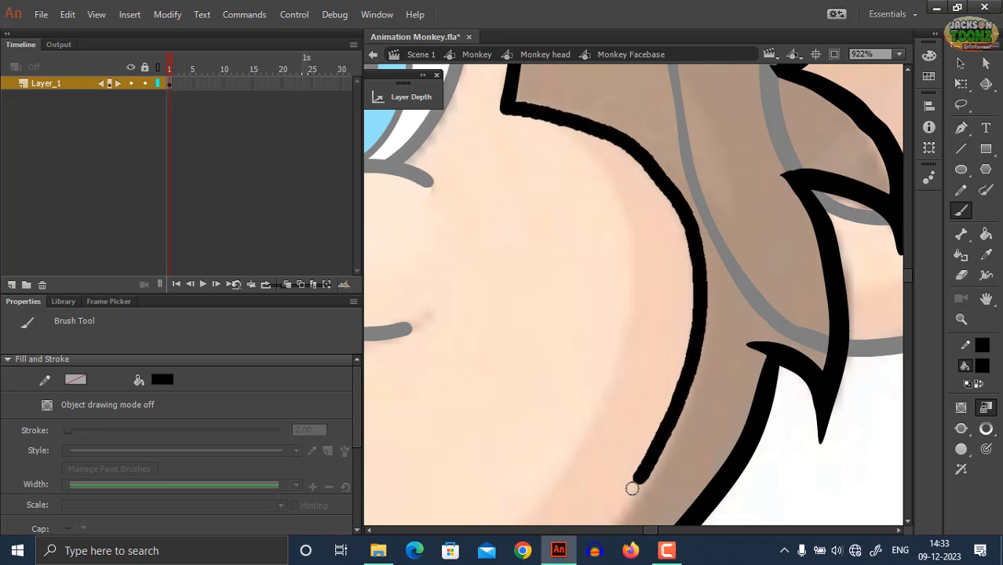
pyautogui.moveTo(606, 388); pyautogui.dragTo(801, 237)
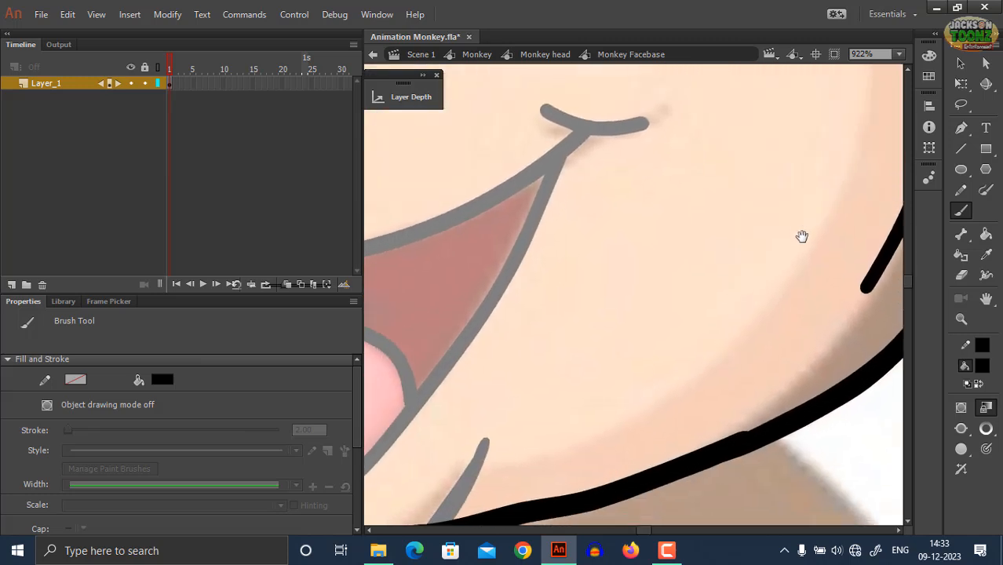
pyautogui.moveTo(785, 333)
pyautogui.mouseDown()
pyautogui.moveTo(703, 310)
pyautogui.moveTo(708, 327)
pyautogui.moveTo(633, 418)
pyautogui.mouseUp()
pyautogui.hotkey('ctrl', 'z')
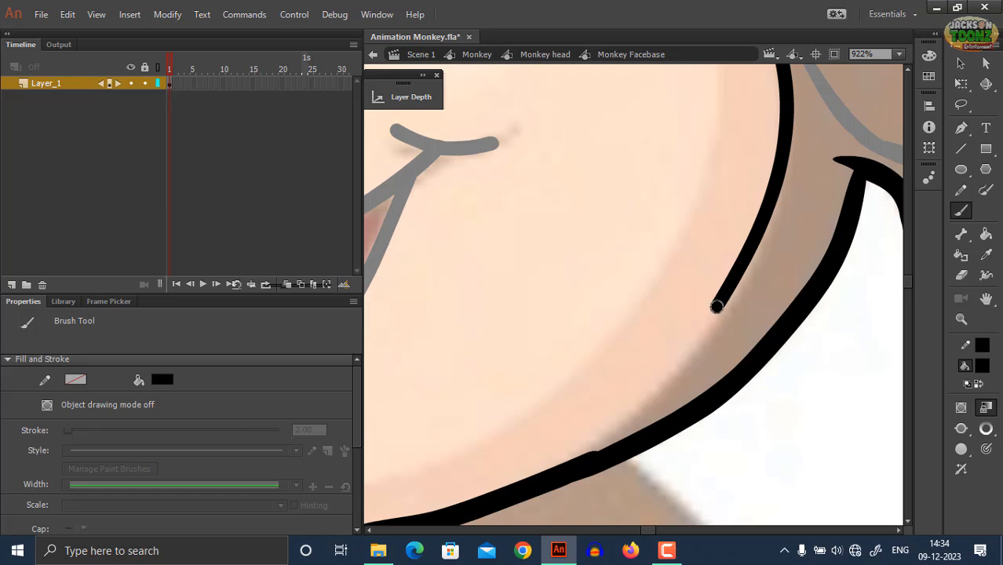
pyautogui.moveTo(716, 306)
pyautogui.mouseDown()
pyautogui.moveTo(654, 380)
pyautogui.moveTo(559, 467)
pyautogui.mouseUp()
pyautogui.press('z')
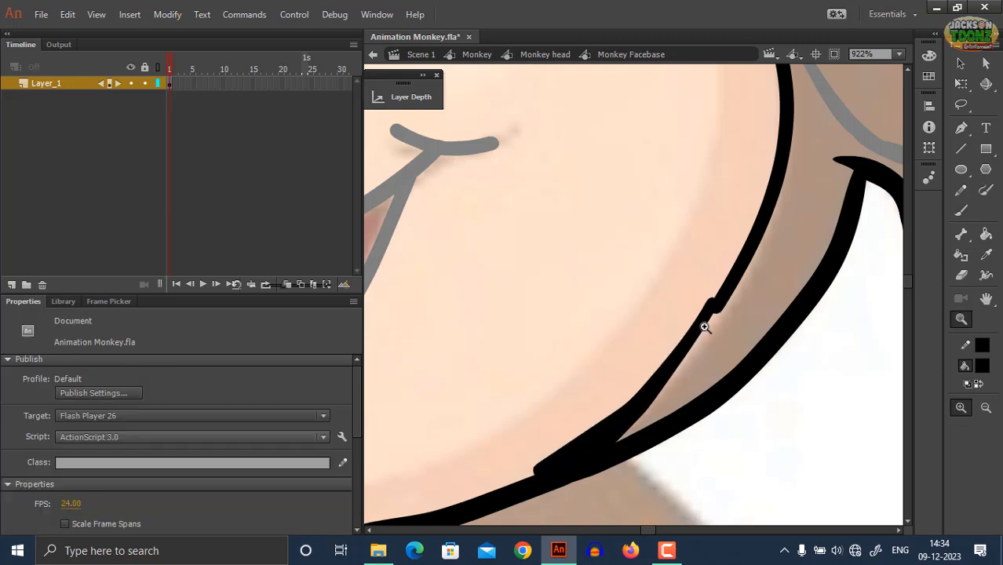
pyautogui.hotkey('ctrl', 'z')
# Step: Paint the last section of the right cheek curve so it joins the jaw outline
pyautogui.press('b')
pyautogui.moveTo(717, 307)
pyautogui.mouseDown()
pyautogui.moveTo(645, 391)
pyautogui.moveTo(544, 477)
pyautogui.mouseUp()
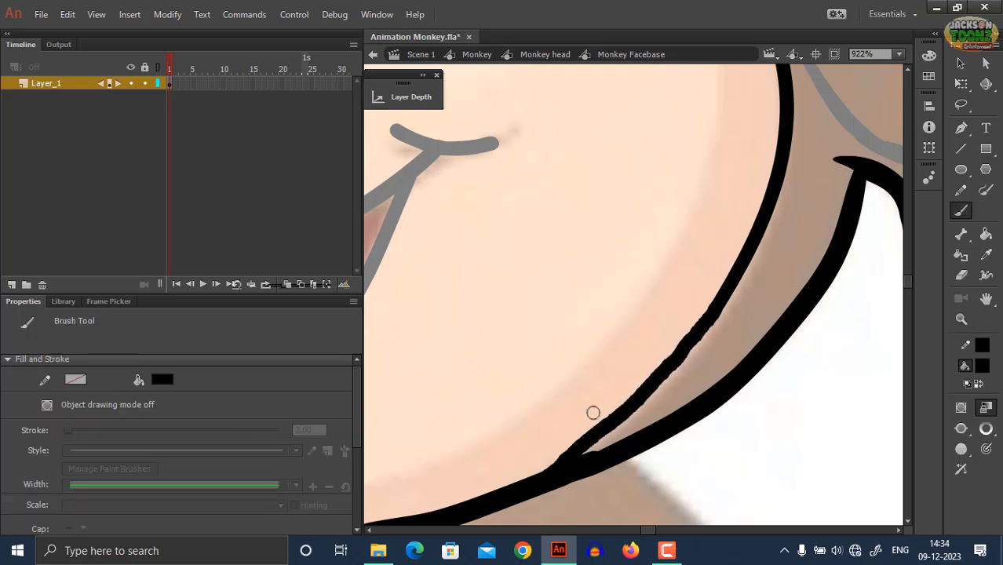
pyautogui.press('z')
pyautogui.keyDown('alt'); pyautogui.click(670, 332); pyautogui.keyUp('alt')
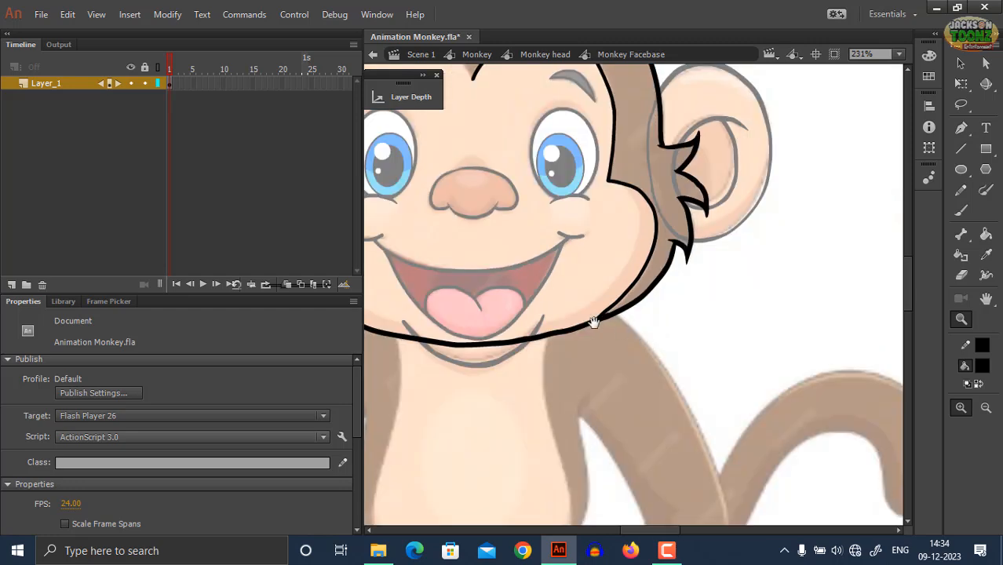
pyautogui.keyDown('alt'); pyautogui.click(594, 322); pyautogui.keyUp('alt')
pyautogui.click(614, 229)
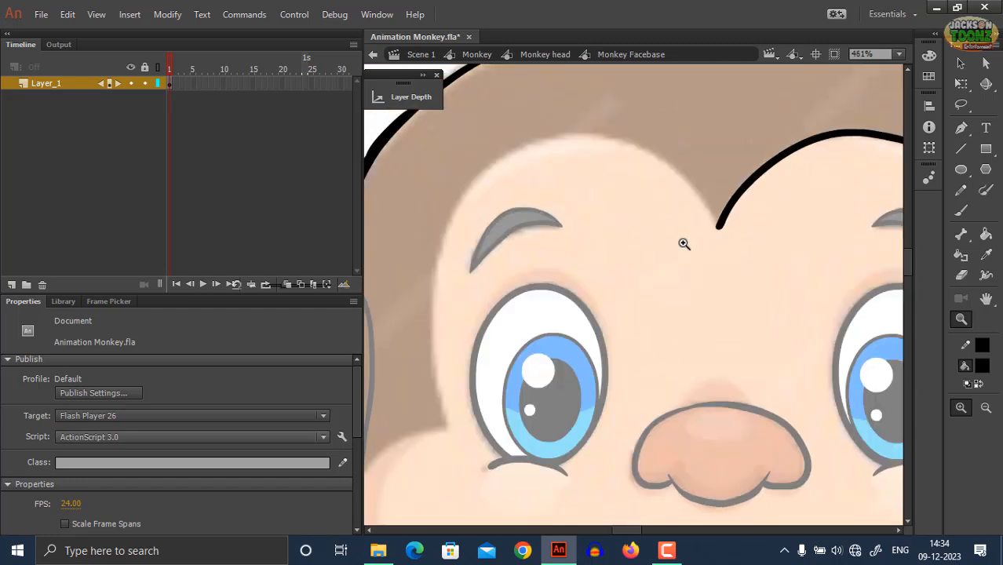
pyautogui.press('b')
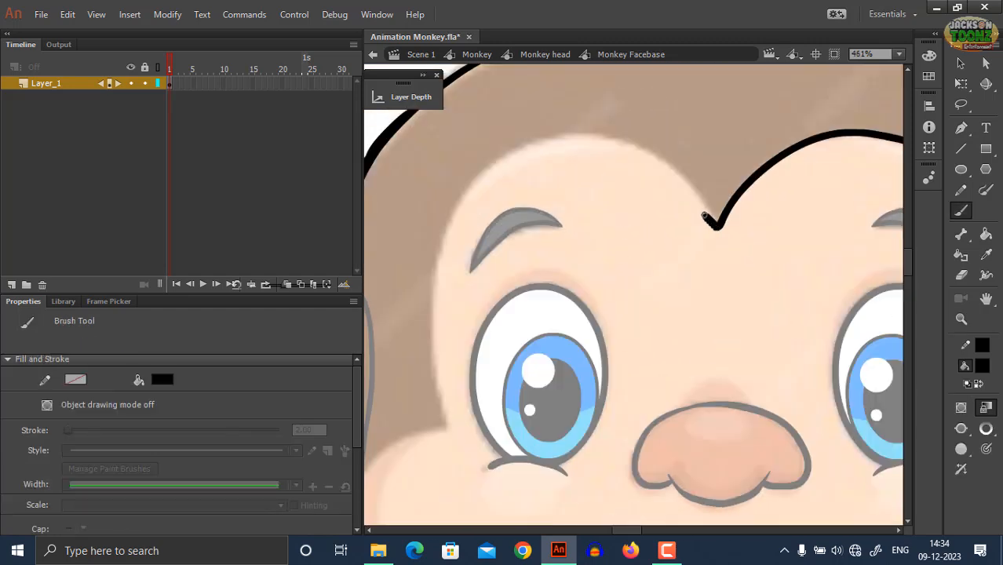
pyautogui.hotkey('ctrl', 'z')
pyautogui.moveTo(692, 195)
pyautogui.mouseDown()
pyautogui.moveTo(630, 145)
pyautogui.moveTo(515, 143)
pyautogui.mouseUp()
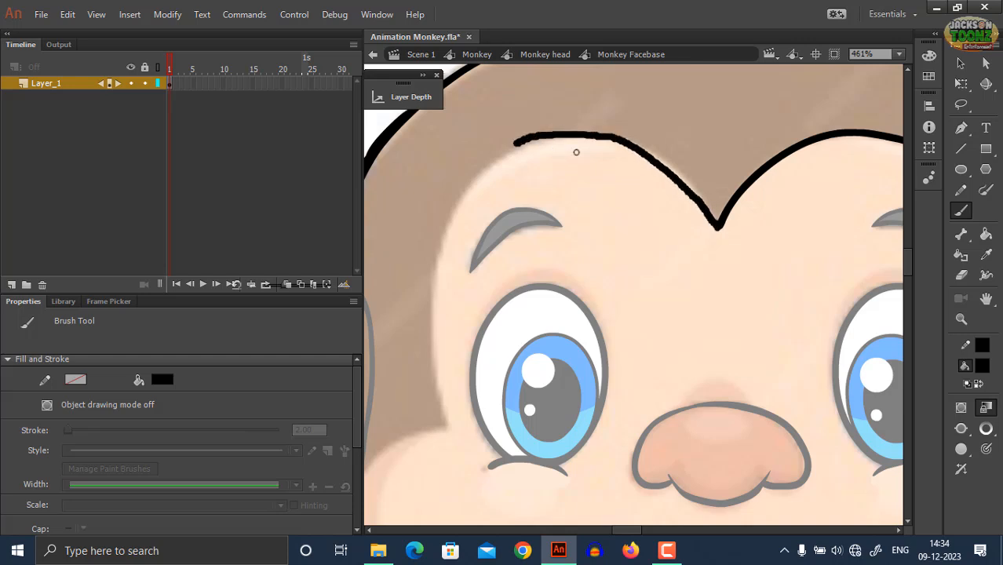
pyautogui.hotkey('ctrl', 'z')
# Step: Paint the left forehead curve from the central peak outward along the top of the light face area
pyautogui.press('z')
pyautogui.click(688, 197)
pyautogui.press('space')
pyautogui.moveTo(643, 307); pyautogui.dragTo(748, 298)
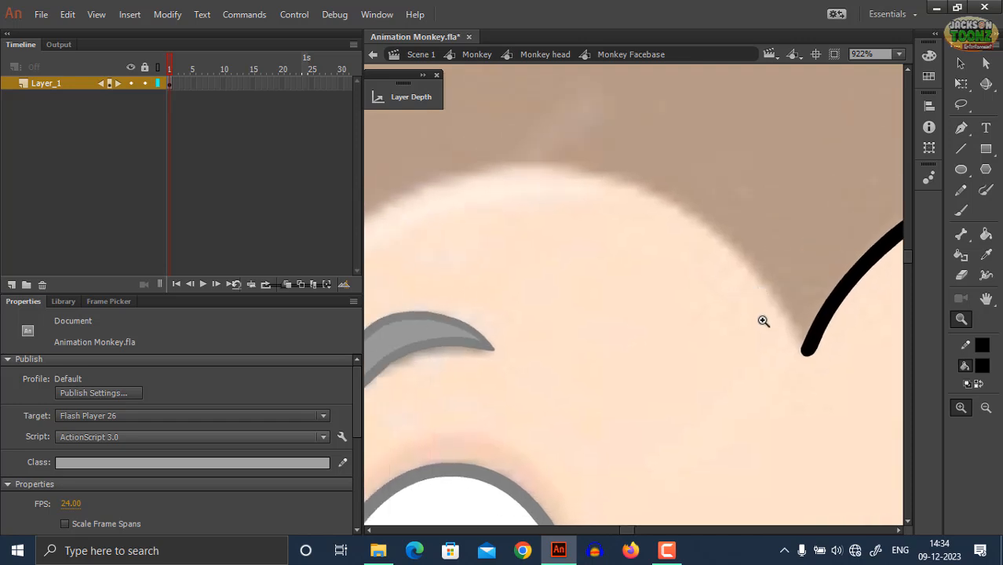
pyautogui.press('b')
pyautogui.moveTo(805, 348)
pyautogui.mouseDown()
pyautogui.moveTo(728, 255)
pyautogui.moveTo(654, 208)
pyautogui.moveTo(567, 186)
pyautogui.mouseUp()
pyautogui.hotkey('ctrl', 'z')
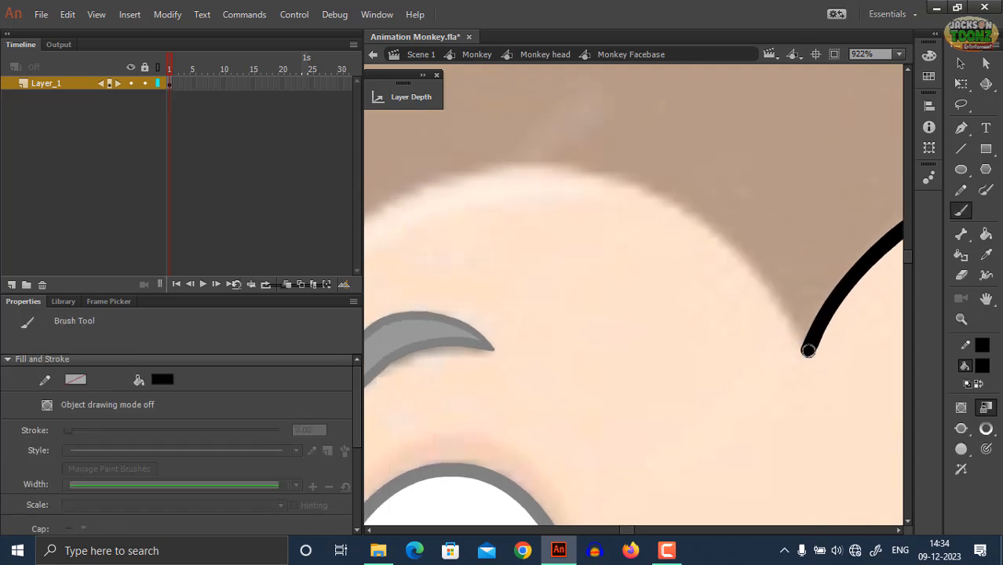
pyautogui.moveTo(805, 345)
pyautogui.mouseDown()
pyautogui.moveTo(741, 251)
pyautogui.moveTo(690, 202)
pyautogui.moveTo(626, 172)
pyautogui.moveTo(540, 155)
pyautogui.moveTo(455, 161)
pyautogui.moveTo(381, 206)
pyautogui.mouseUp()
# Step: Continue the left face line from the forehead down the temple and around the cheek to the jaw outline
pyautogui.moveTo(441, 245)
pyautogui.mouseDown()
pyautogui.moveTo(751, 202)
pyautogui.moveTo(730, 194)
pyautogui.mouseUp()
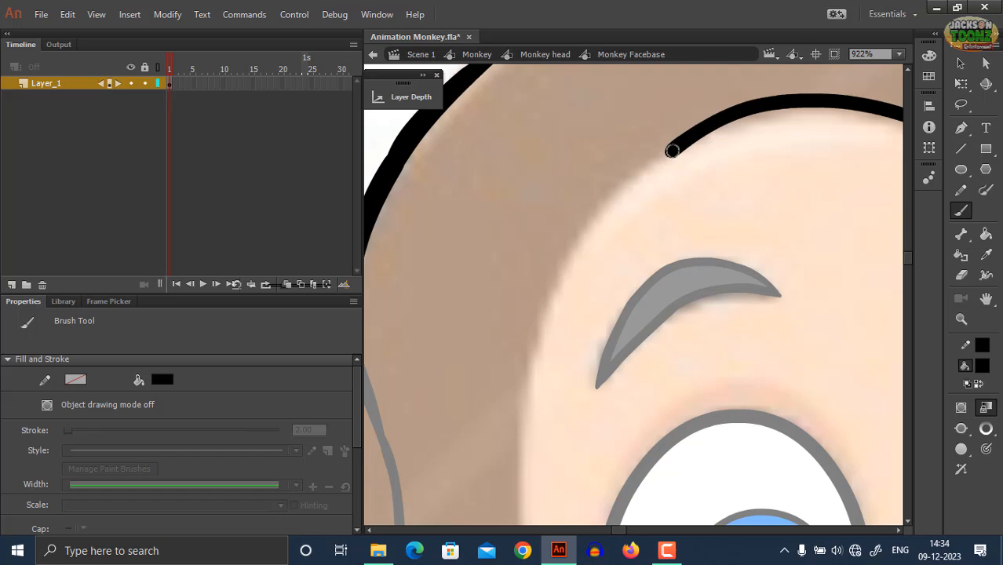
pyautogui.moveTo(672, 150)
pyautogui.mouseDown()
pyautogui.moveTo(584, 238)
pyautogui.moveTo(554, 296)
pyautogui.moveTo(531, 360)
pyautogui.moveTo(523, 441)
pyautogui.moveTo(516, 176)
pyautogui.moveTo(481, 252)
pyautogui.moveTo(503, 422)
pyautogui.moveTo(725, 186)
pyautogui.moveTo(797, 162)
pyautogui.mouseUp()
pyautogui.moveTo(760, 199)
pyautogui.mouseDown()
pyautogui.moveTo(736, 194)
pyautogui.moveTo(751, 132)
pyautogui.moveTo(684, 157)
pyautogui.moveTo(630, 193)
pyautogui.moveTo(595, 250)
pyautogui.moveTo(579, 314)
pyautogui.moveTo(583, 406)
pyautogui.moveTo(622, 496)
pyautogui.mouseUp()
pyautogui.moveTo(633, 438)
pyautogui.mouseDown()
pyautogui.moveTo(460, 128)
pyautogui.moveTo(464, 216)
pyautogui.moveTo(611, 378)
pyautogui.mouseUp()
pyautogui.press('z')
pyautogui.keyDown('alt'); pyautogui.click(654, 328); pyautogui.keyUp('alt')
pyautogui.keyDown('alt'); pyautogui.click(688, 318); pyautogui.keyUp('alt')
pyautogui.keyDown('alt'); pyautogui.click(696, 311); pyautogui.keyUp('alt')
pyautogui.moveTo(701, 305); pyautogui.dragTo(649, 358)
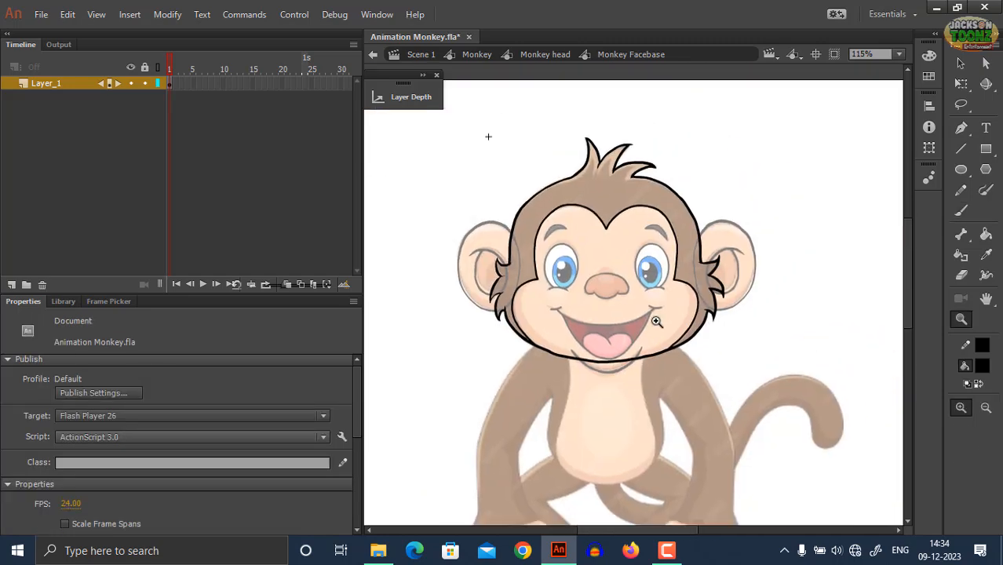
# Step: Exit the Monkey Facebase symbol to Monkey head and save the file
pyautogui.click(656, 321)
pyautogui.click(75, 87)
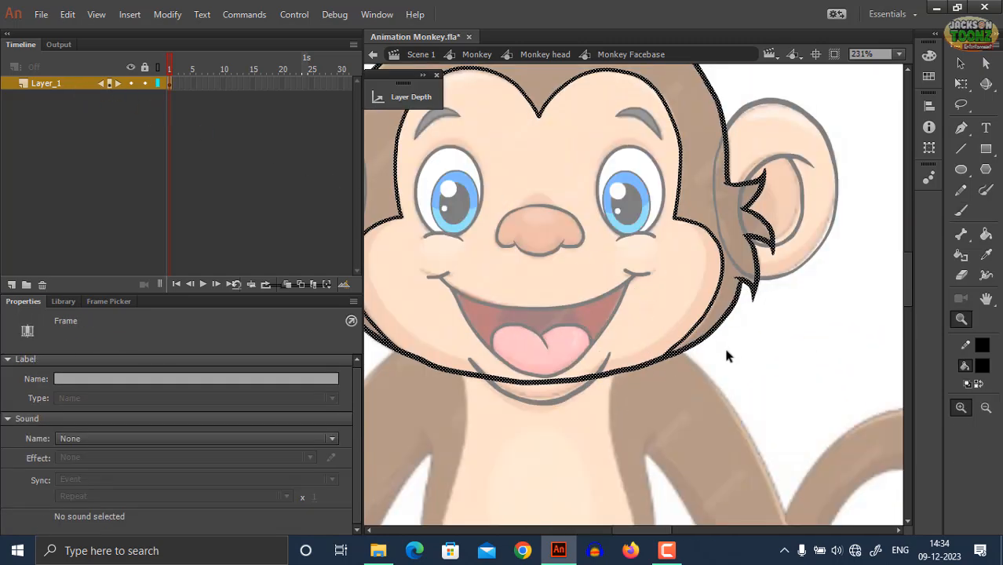
pyautogui.keyDown('ctrl'); pyautogui.doubleClick(736, 350); pyautogui.keyUp('ctrl')
pyautogui.keyDown('ctrl'); pyautogui.click(742, 350); pyautogui.keyUp('ctrl')
pyautogui.keyDown('alt'); pyautogui.click(676, 296); pyautogui.keyUp('alt')
pyautogui.moveTo(614, 281); pyautogui.dragTo(669, 323)
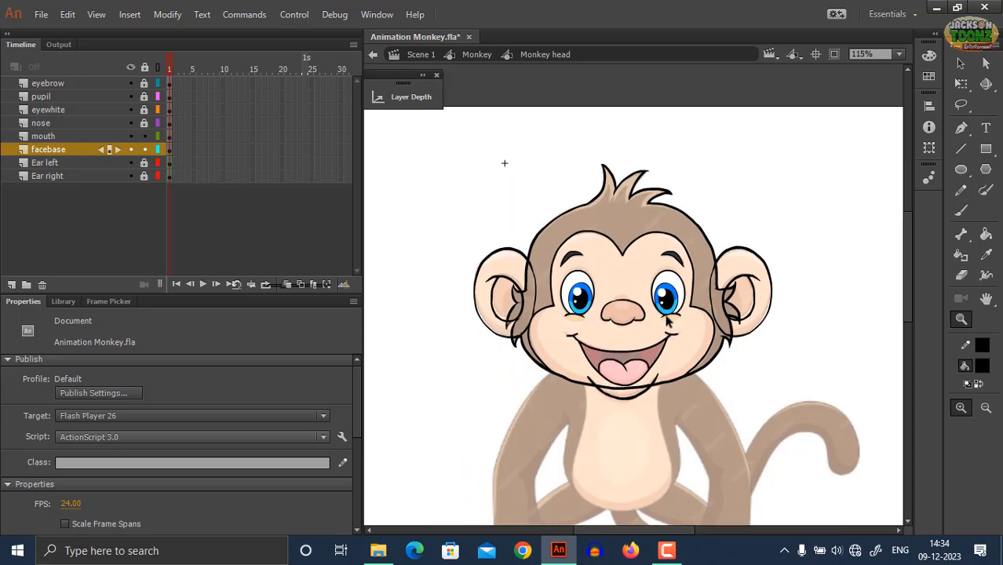
pyautogui.hotkey('ctrl', 's')
# Step: Return to the Monkey symbol and sample the ear's light skin tone from the reference as the fill color
pyautogui.keyDown('ctrl'); pyautogui.doubleClick(478, 358); pyautogui.keyUp('ctrl')
pyautogui.keyDown('ctrl'); pyautogui.click(479, 359); pyautogui.keyUp('ctrl')
pyautogui.click(515, 296)
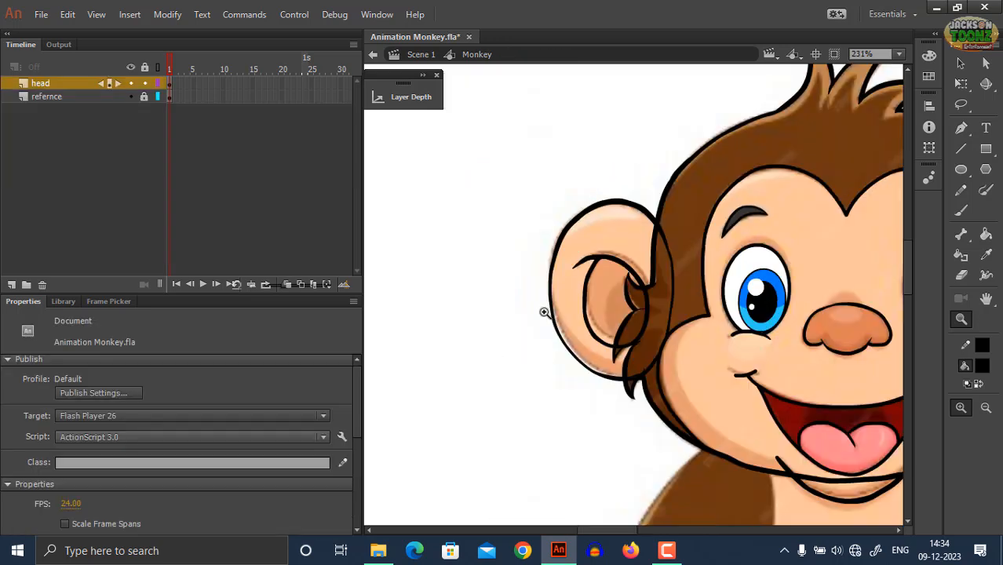
pyautogui.press('i')
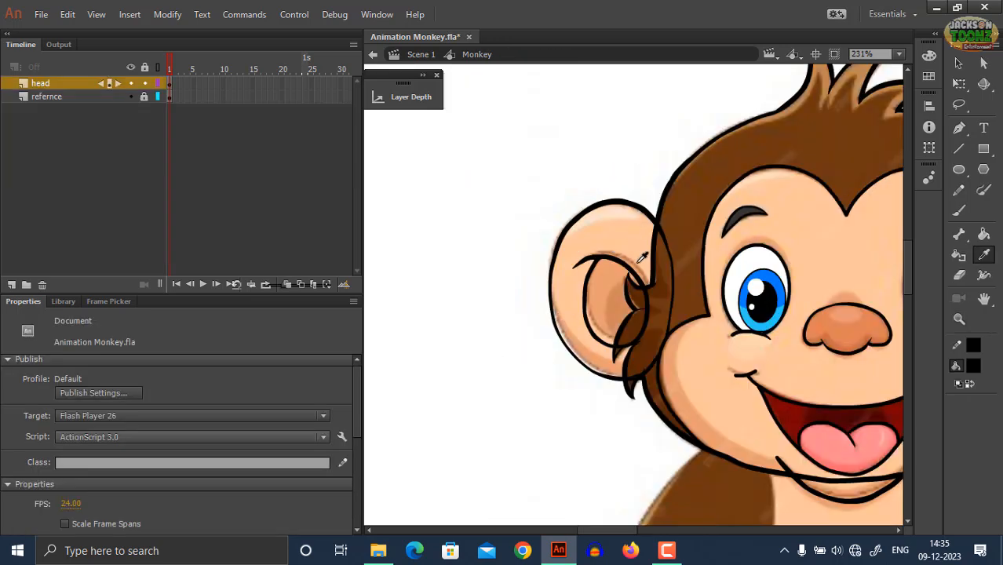
pyautogui.click(638, 247)
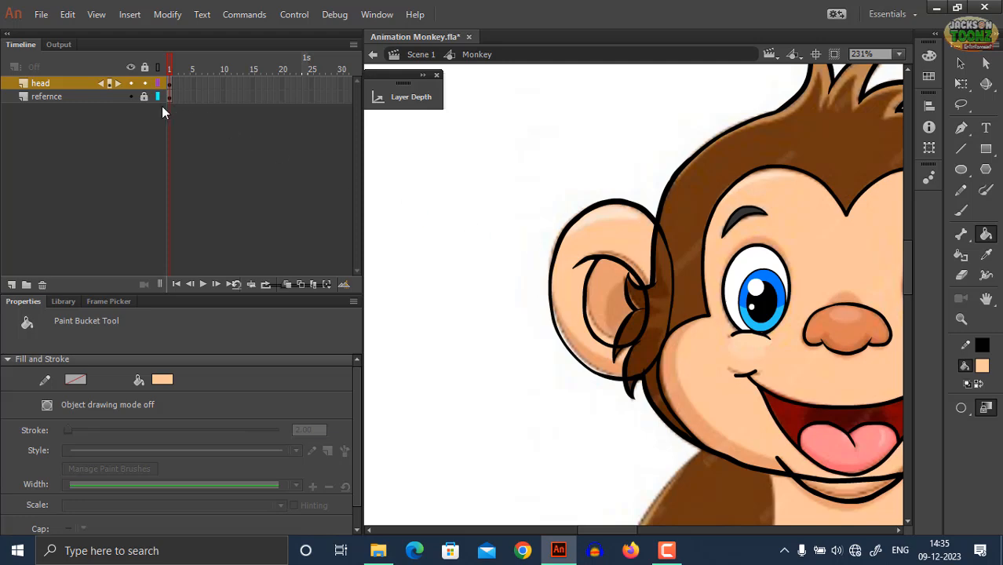
# Step: Reopen the Monkey head symbol, unlock all its layers, and open the ear on the face's left side for editing
pyautogui.keyDown('ctrl'); pyautogui.doubleClick(628, 266); pyautogui.keyUp('ctrl')
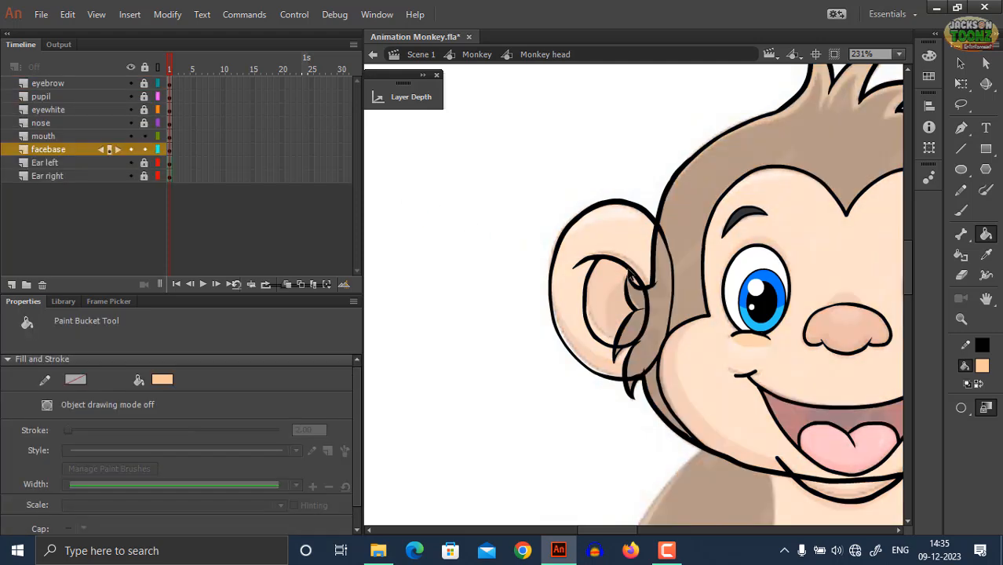
pyautogui.keyDown('ctrl'); pyautogui.doubleClick(628, 271); pyautogui.keyUp('ctrl')
pyautogui.keyDown('ctrl'); pyautogui.click(631, 251); pyautogui.keyUp('ctrl')
pyautogui.keyDown('ctrl'); pyautogui.doubleClick(632, 278); pyautogui.keyUp('ctrl')
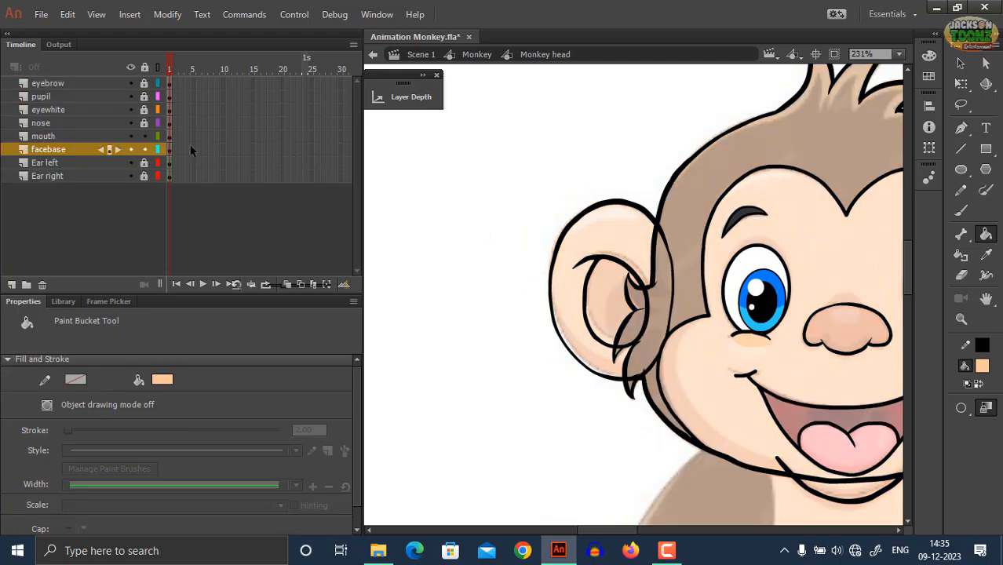
pyautogui.doubleClick(148, 69)
pyautogui.keyDown('ctrl'); pyautogui.doubleClick(608, 270); pyautogui.keyUp('ctrl')
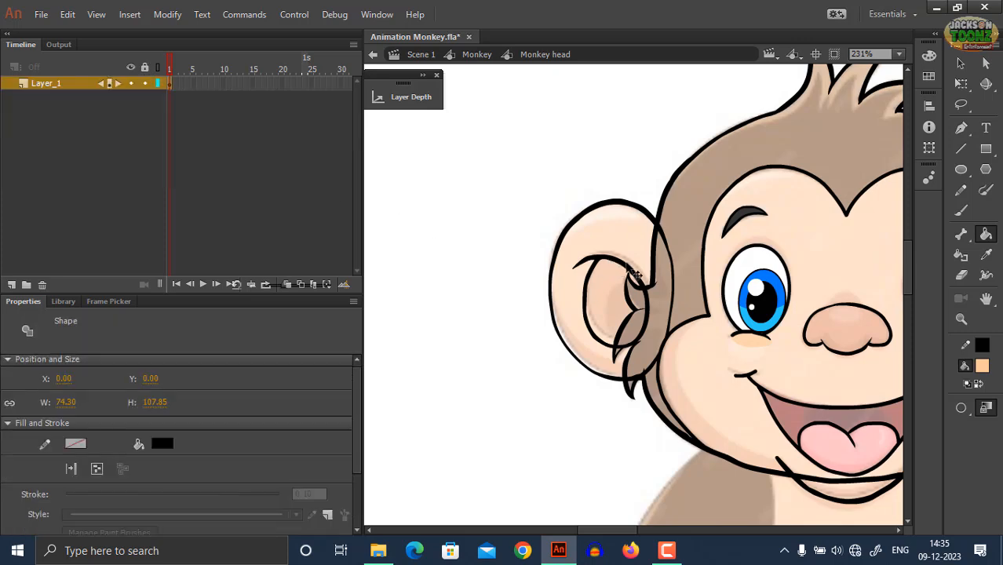
# Step: Fill the outer part of the ear with the sampled light skin tone and return to the Monkey symbol
pyautogui.click(634, 253)
pyautogui.keyDown('ctrl'); pyautogui.doubleClick(654, 189); pyautogui.keyUp('ctrl')
pyautogui.doubleClick(652, 185)
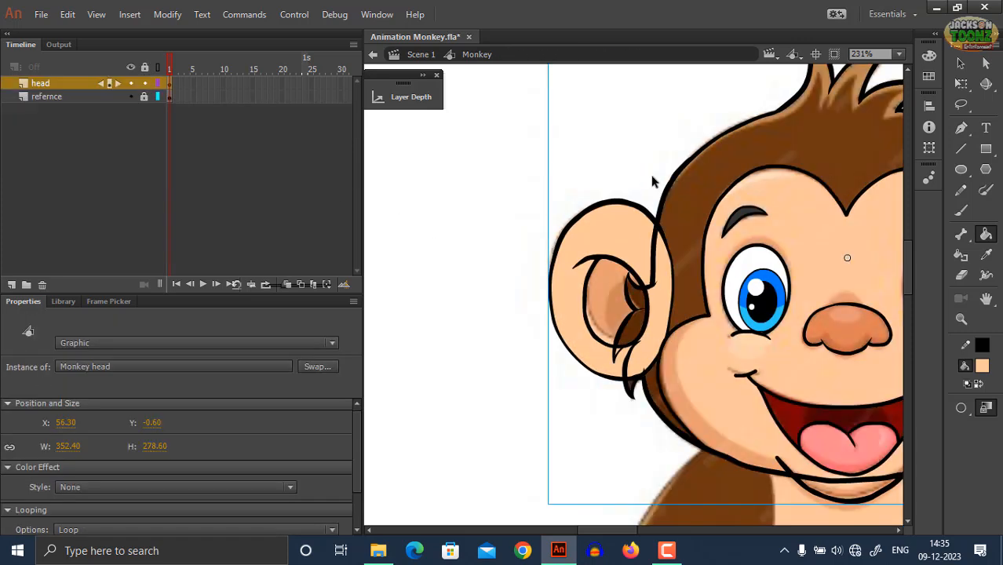
# Step: Sample the inner ear's darker skin tone from the reference and fill the inner ear with it inside the Monkey Ear symbol
pyautogui.press('i')
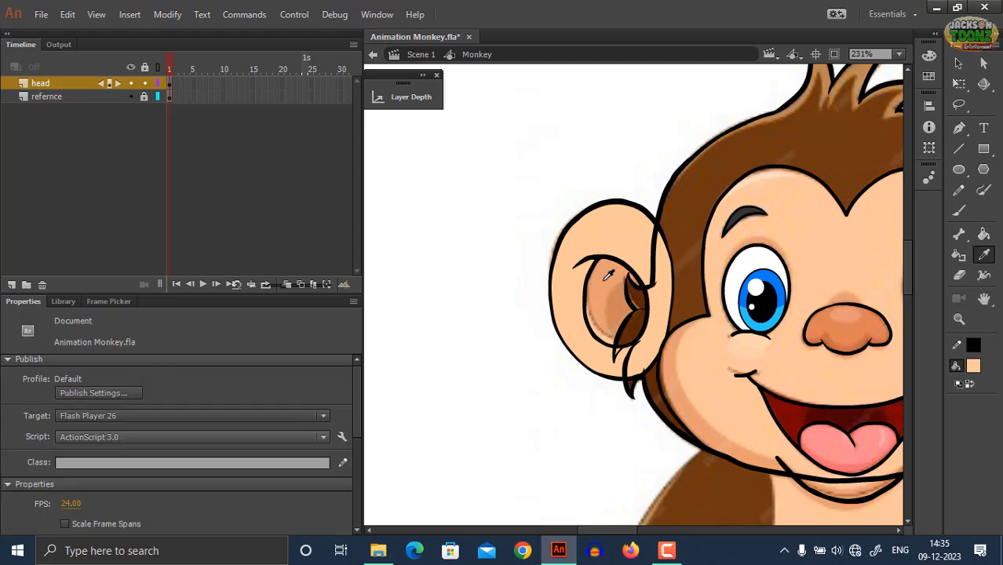
pyautogui.click(606, 279)
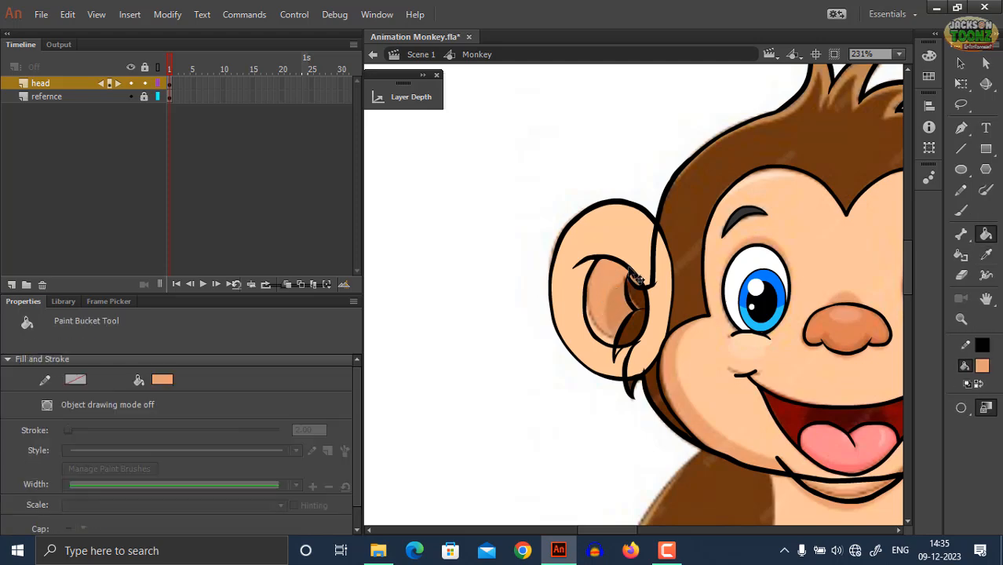
pyautogui.doubleClick(629, 284)
pyautogui.doubleClick(628, 284)
pyautogui.click(619, 312)
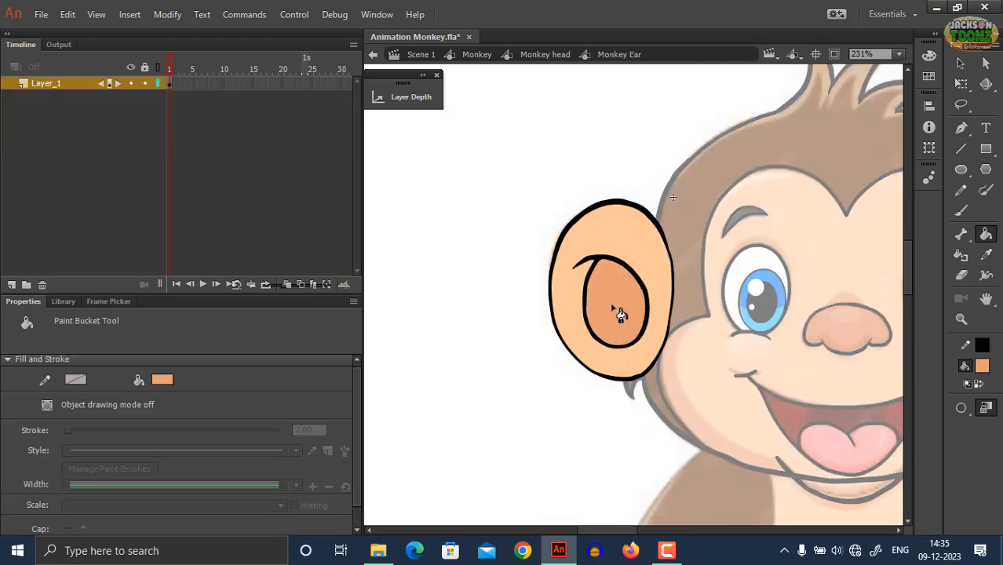
# Step: Exit to Monkey head, select the Ear right layer, save the file, and return to the Monkey symbol
pyautogui.press('z')
pyautogui.keyDown('alt'); pyautogui.click(616, 288); pyautogui.keyUp('alt')
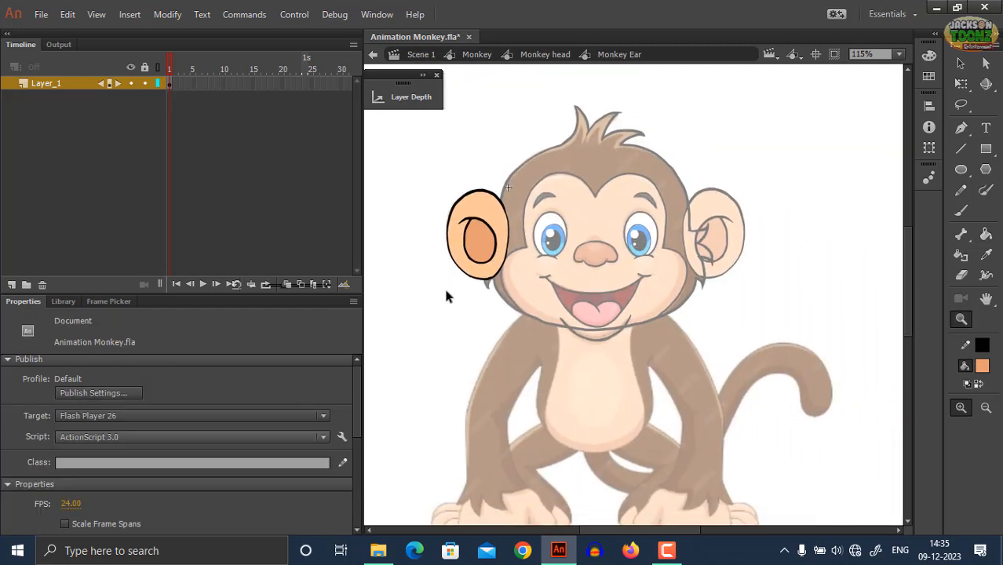
pyautogui.doubleClick(451, 297)
pyautogui.click(47, 176)
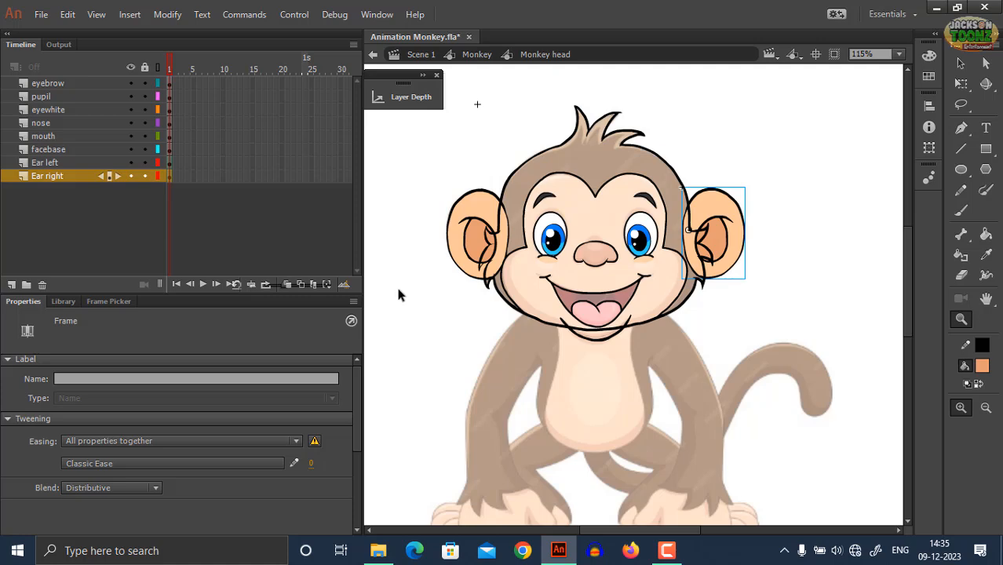
pyautogui.moveTo(435, 302); pyautogui.dragTo(455, 302)
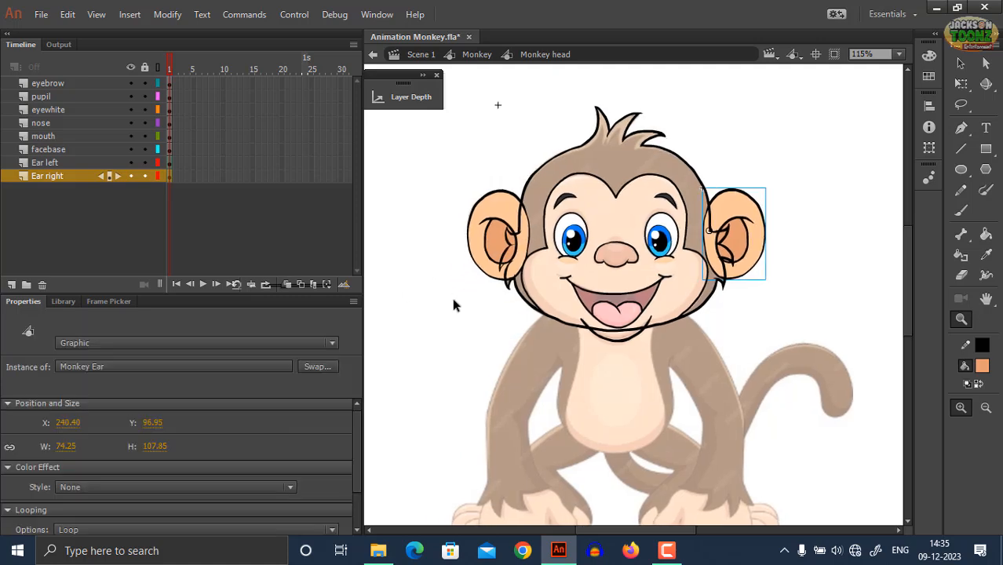
pyautogui.hotkey('ctrl', 's')
pyautogui.doubleClick(452, 322)
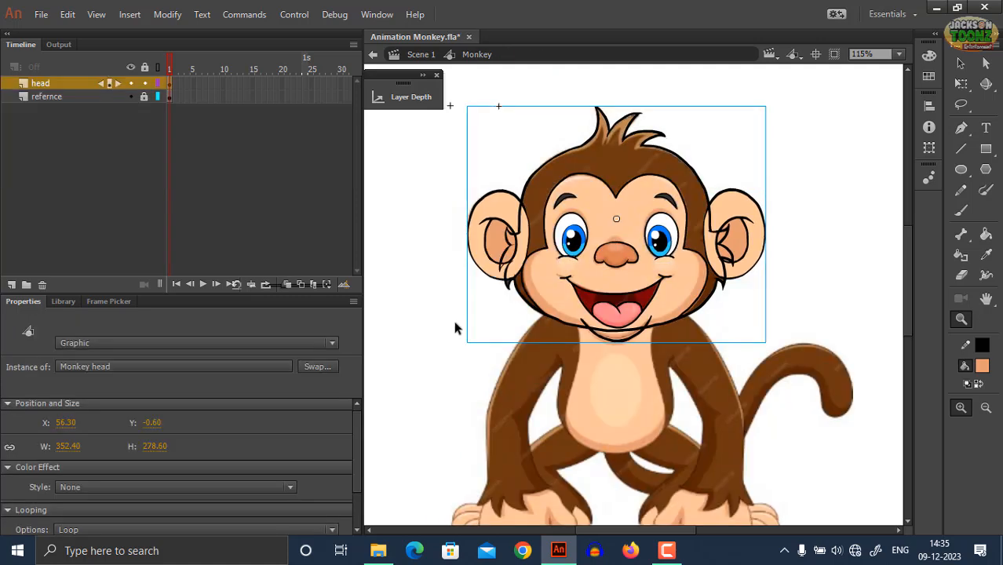
# Step: Sample the fur brown from the reference, fill the head fur with it inside Monkey Facebase, and return to the Monkey symbol
pyautogui.press('i')
pyautogui.click(607, 182)
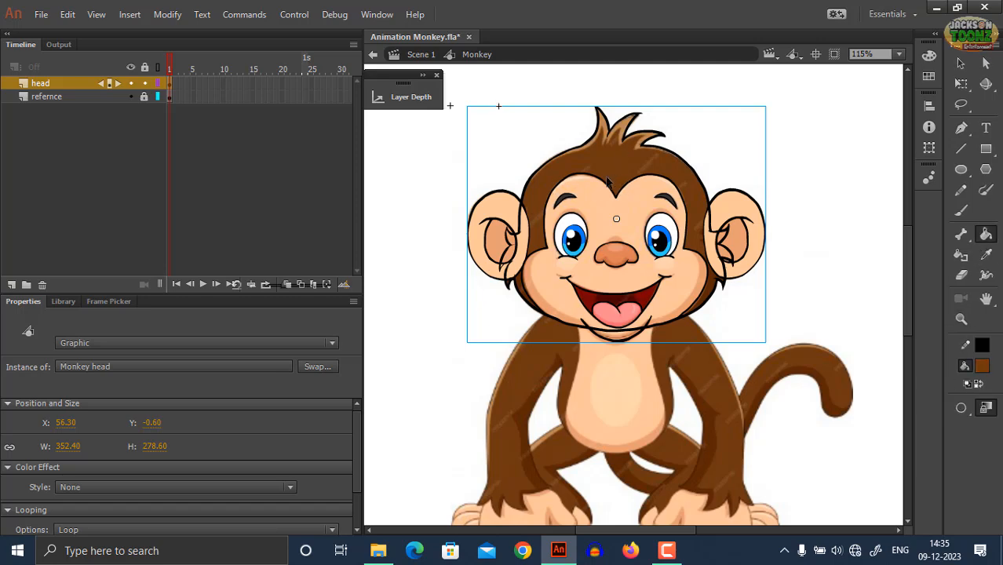
pyautogui.doubleClick(562, 159)
pyautogui.doubleClick(570, 163)
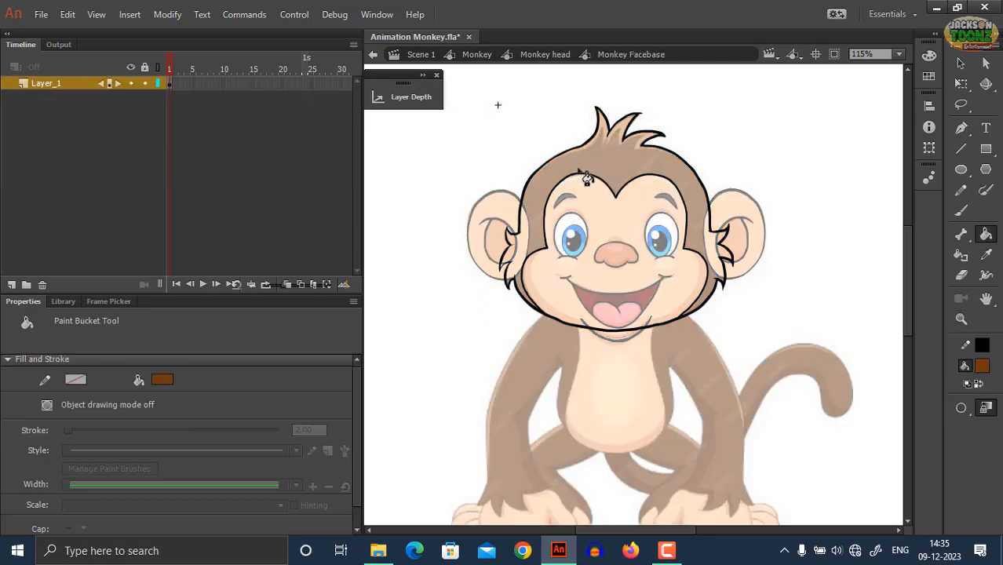
pyautogui.click(587, 179)
pyautogui.doubleClick(530, 156)
pyautogui.doubleClick(522, 158)
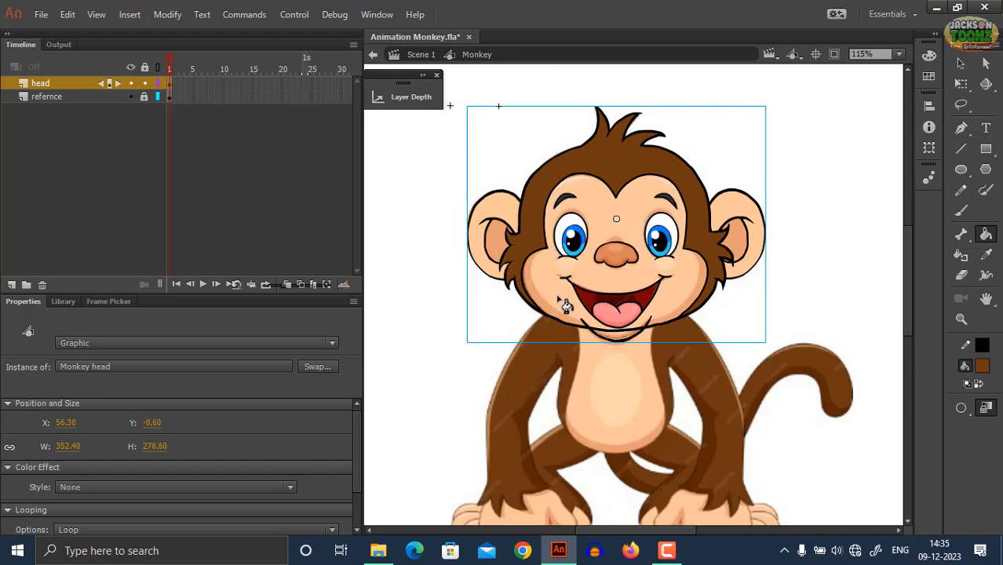
# Step: Try to color the face inside the Monkey Facebase symbol with the light skin tone sampled from the reference
pyautogui.press('i')
pyautogui.click(581, 289)
pyautogui.doubleClick(543, 264)
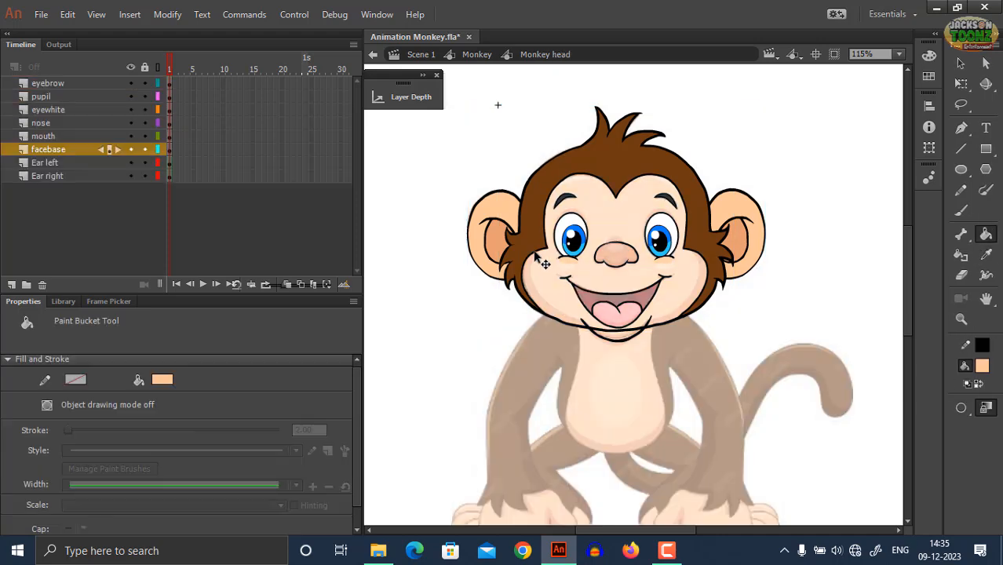
pyautogui.doubleClick(542, 277)
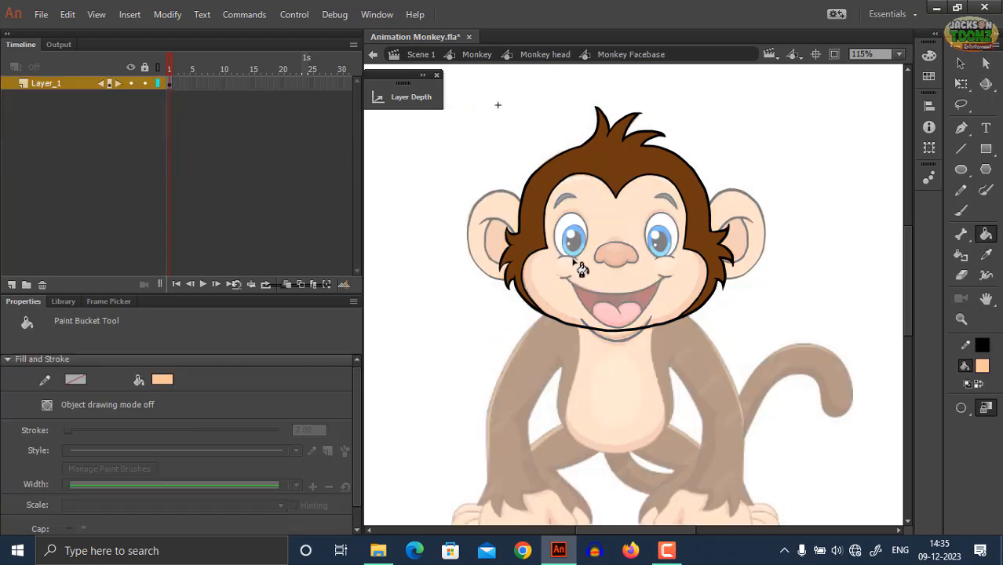
pyautogui.doubleClick(511, 331)
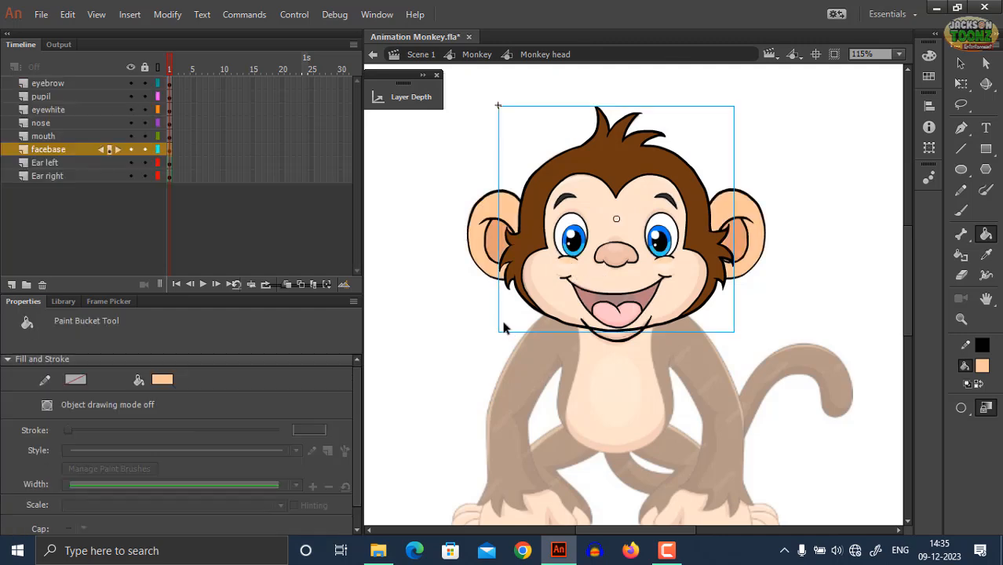
# Step: Sample the nose's orange tone from the reference, fill the nose with it inside the Nose symbol, and return to the Monkey symbol
pyautogui.doubleClick(507, 325)
pyautogui.keyDown('alt'); pyautogui.click(627, 274); pyautogui.keyUp('alt')
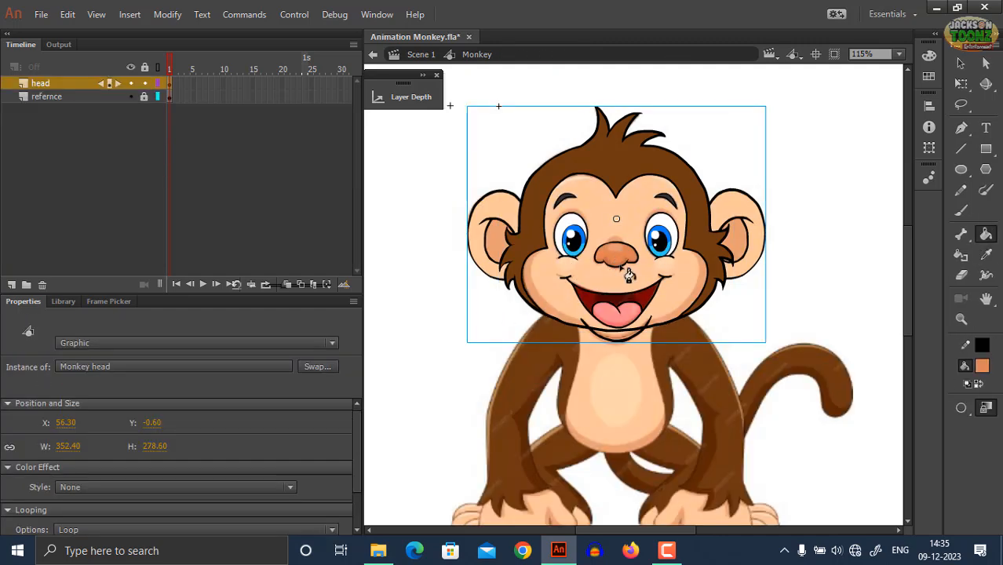
pyautogui.doubleClick(626, 274)
pyautogui.doubleClick(623, 270)
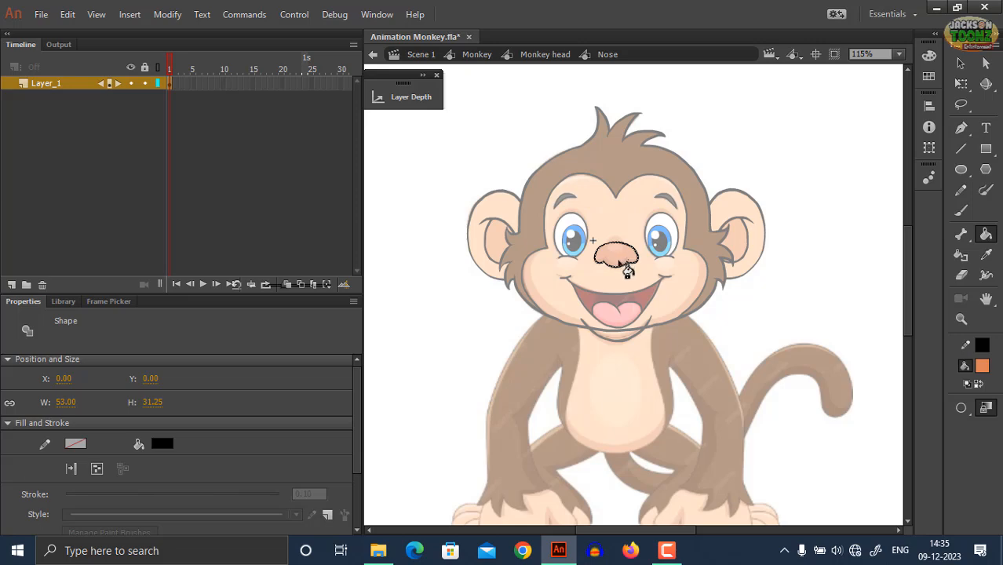
pyautogui.click(620, 263)
pyautogui.doubleClick(621, 281)
pyautogui.doubleClick(624, 301)
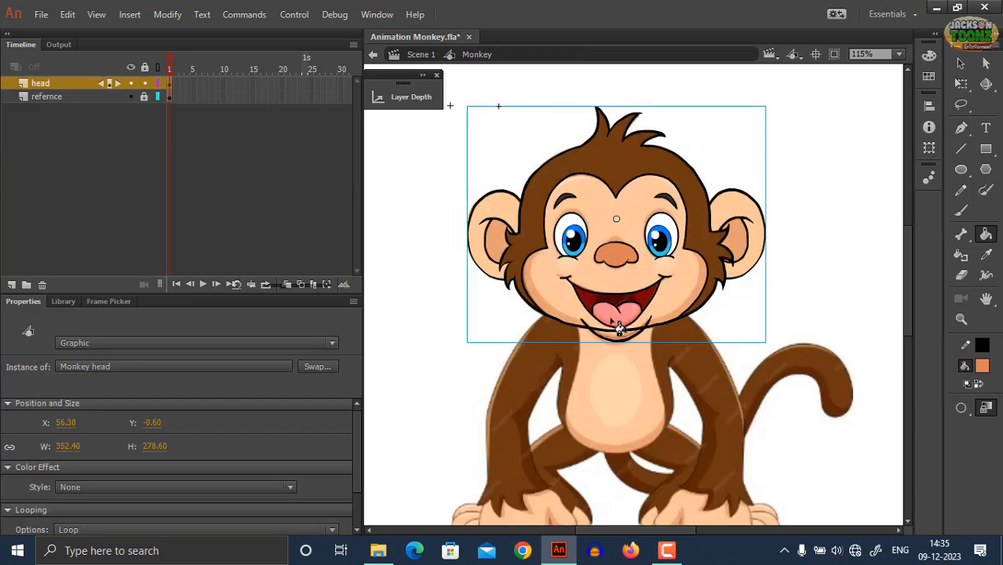
# Step: Sample the tongue's pink from the reference, fill the tongue inside the Monkey mouth symbol, and return to the Monkey symbol
pyautogui.doubleClick(619, 330)
pyautogui.doubleClick(619, 333)
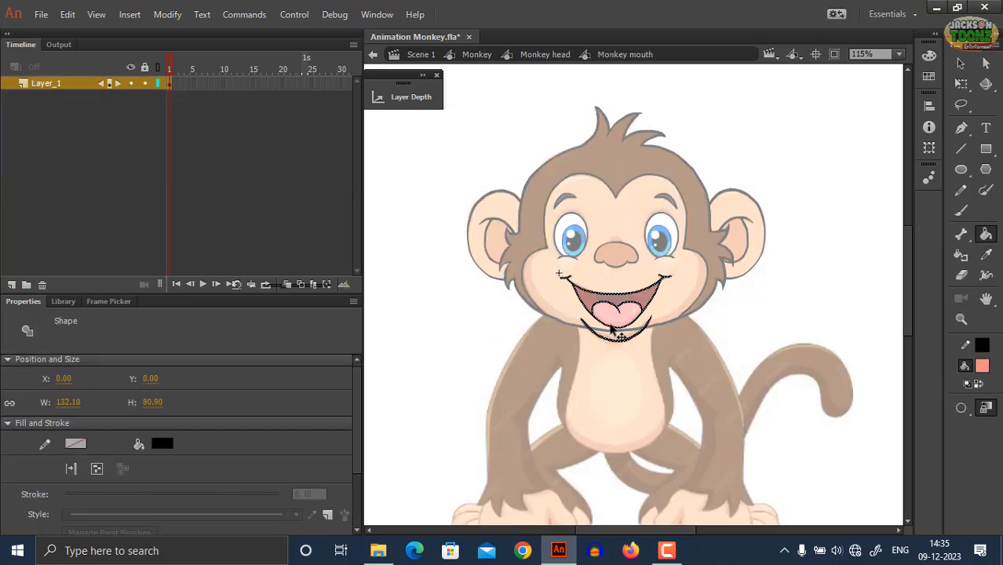
pyautogui.doubleClick(567, 343)
pyautogui.doubleClick(567, 346)
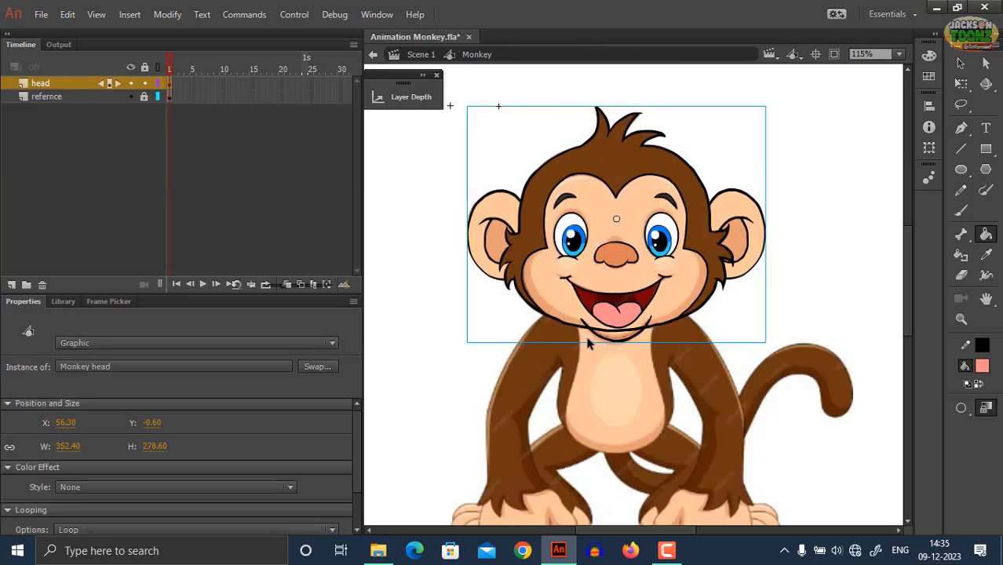
# Step: Fill the mouth interior with the dark red sampled from the reference, inside the Monkey mouth symbol, and return to the Monkey symbol
pyautogui.doubleClick(606, 310)
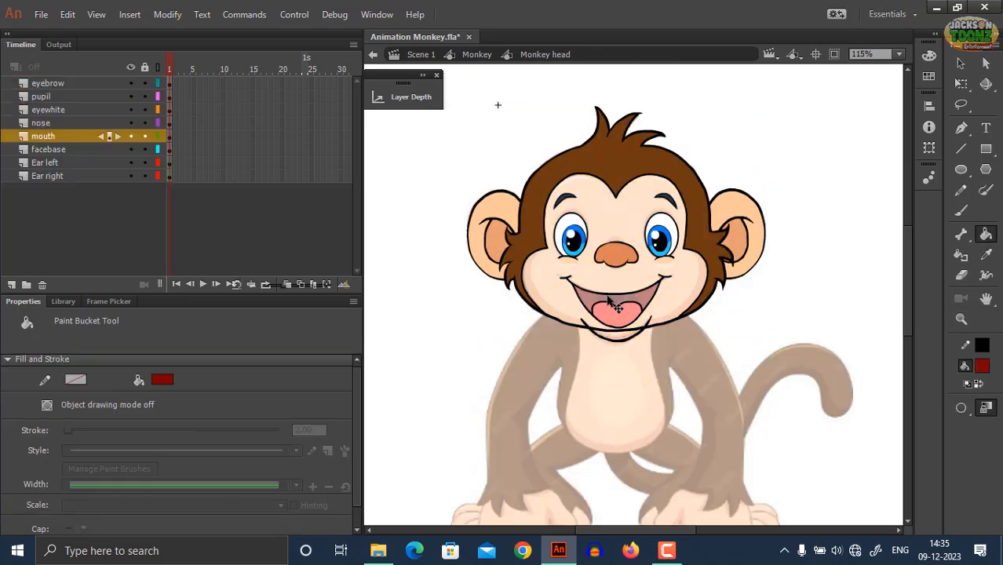
pyautogui.doubleClick(603, 308)
pyautogui.doubleClick(565, 331)
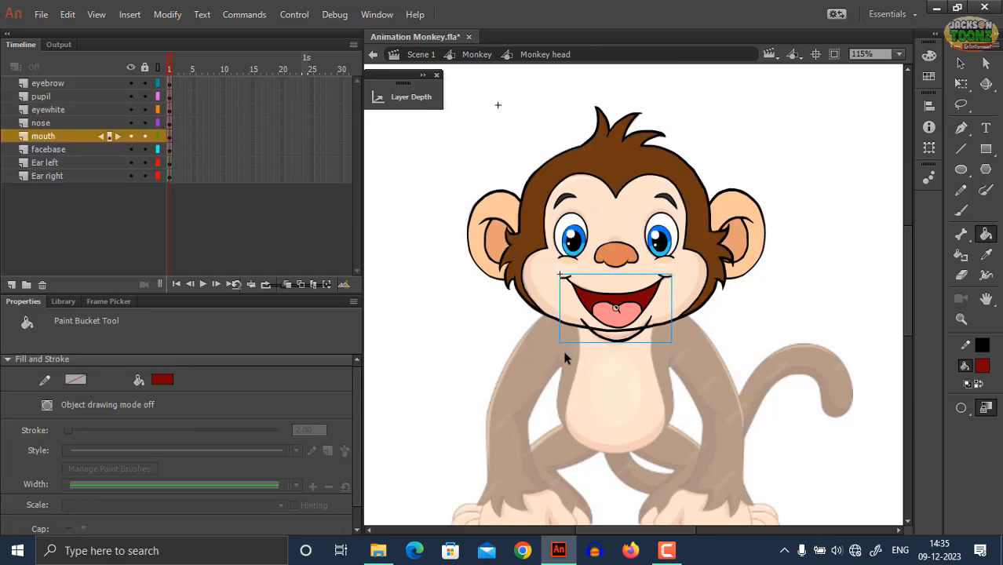
pyautogui.doubleClick(564, 345)
# Step: Sample the light skin tone from the face in the reference and open the Monkey mouth symbol for editing
pyautogui.press('i')
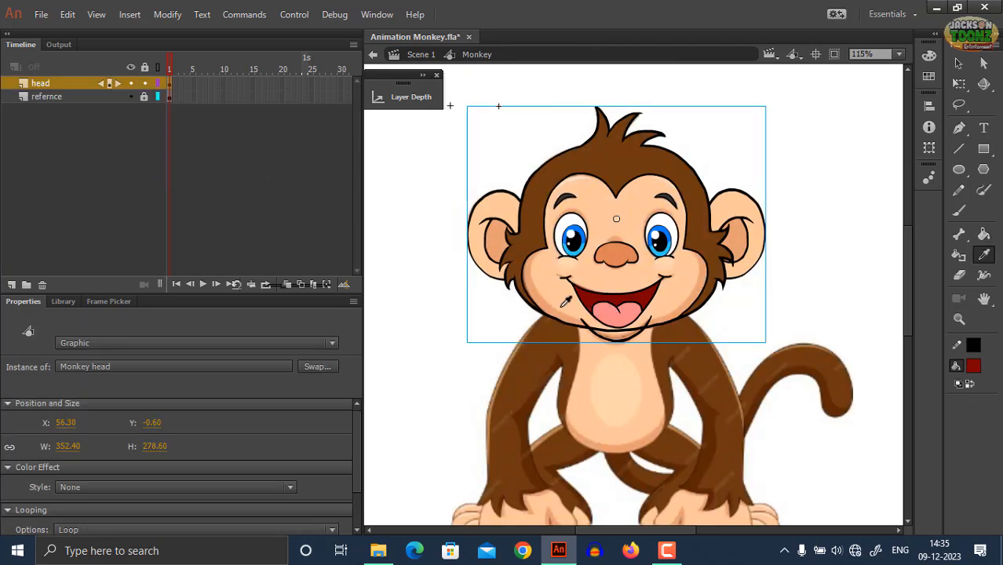
pyautogui.click(567, 303)
pyautogui.doubleClick(610, 345)
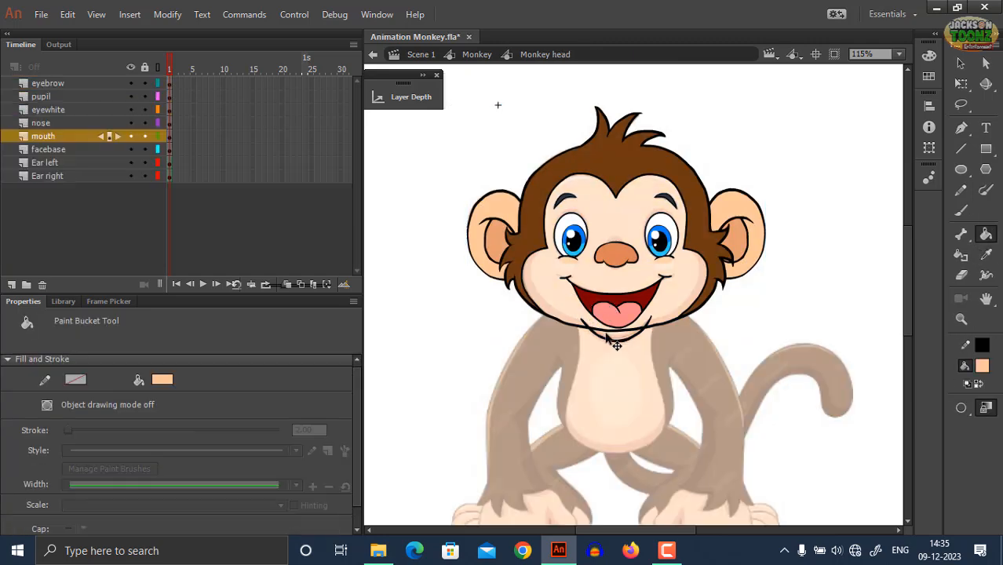
pyautogui.doubleClick(621, 338)
# Step: Brush short skin-colored vertical lines joining both ends of the chin line to the mouth outline to enclose the chin
pyautogui.press('z')
pyautogui.click(604, 320)
pyautogui.click(620, 321)
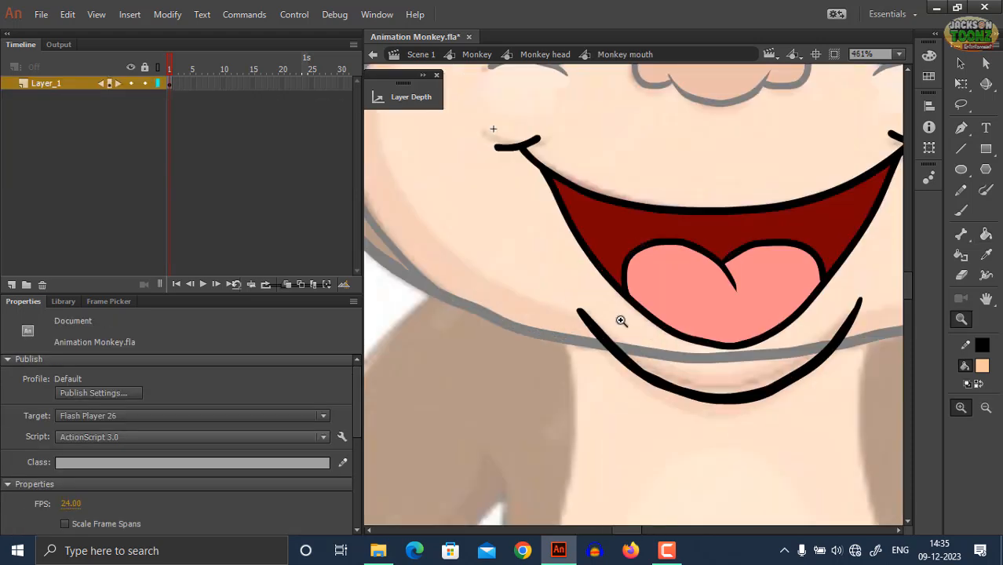
pyautogui.press('b')
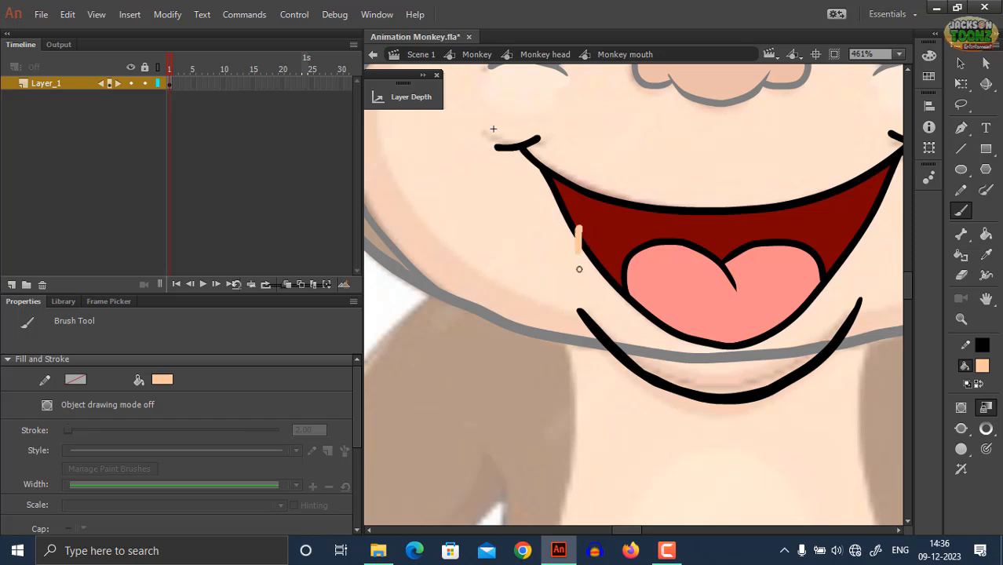
pyautogui.moveTo(580, 269); pyautogui.dragTo(581, 313)
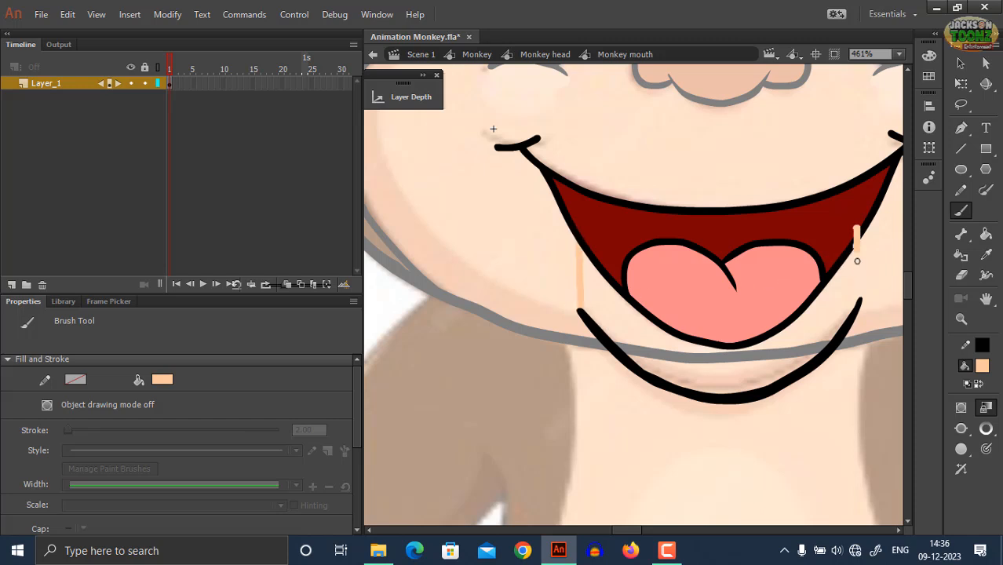
# Step: Fill the enclosed chin area with the light skin tone, exit to Monkey head, and save the file
pyautogui.press('l')
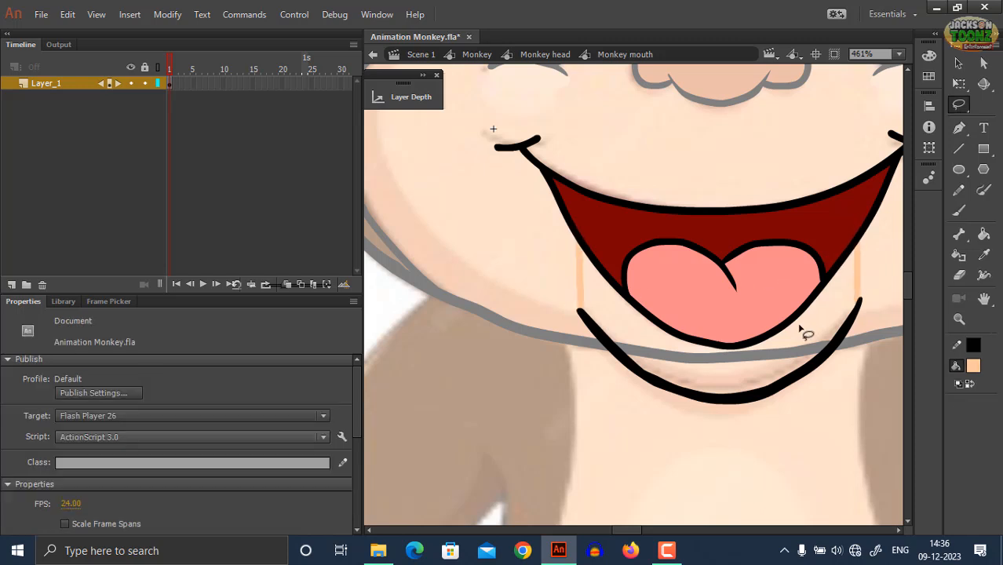
pyautogui.press('k')
pyautogui.click(804, 339)
pyautogui.press('z')
pyautogui.keyDown('alt'); pyautogui.click(759, 328); pyautogui.keyUp('alt')
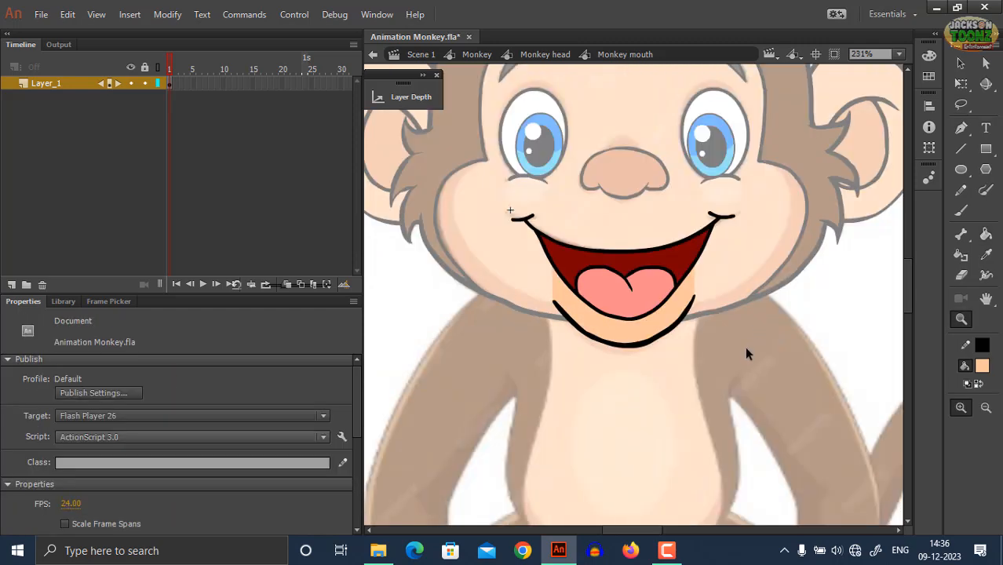
pyautogui.doubleClick(746, 349)
pyautogui.hotkey('ctrl', 's')
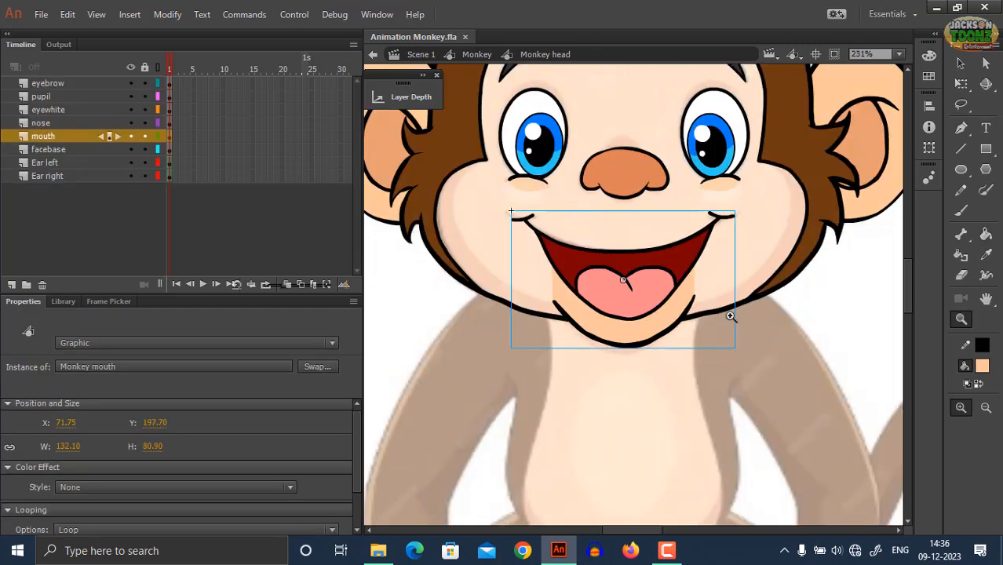
# Step: Return to the Monkey symbol and sample the cheek's light skin tone from the reference as the fill color
pyautogui.doubleClick(760, 291)
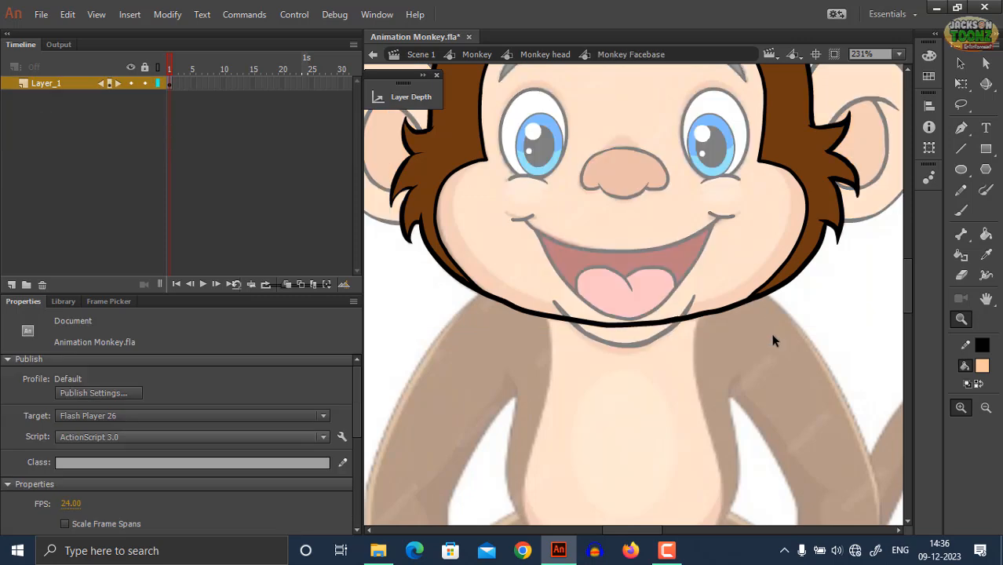
pyautogui.doubleClick(744, 330)
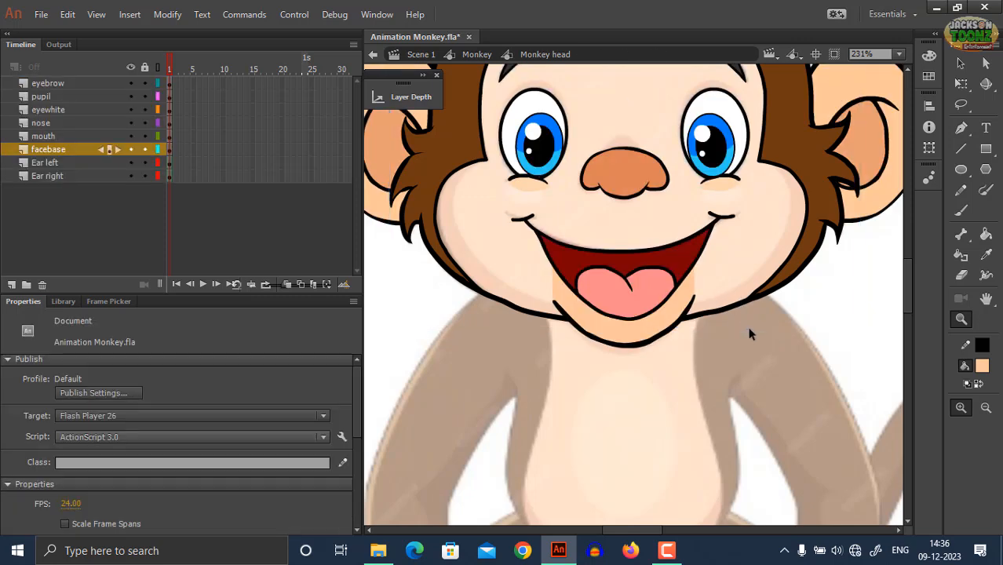
pyautogui.doubleClick(752, 332)
pyautogui.press('i')
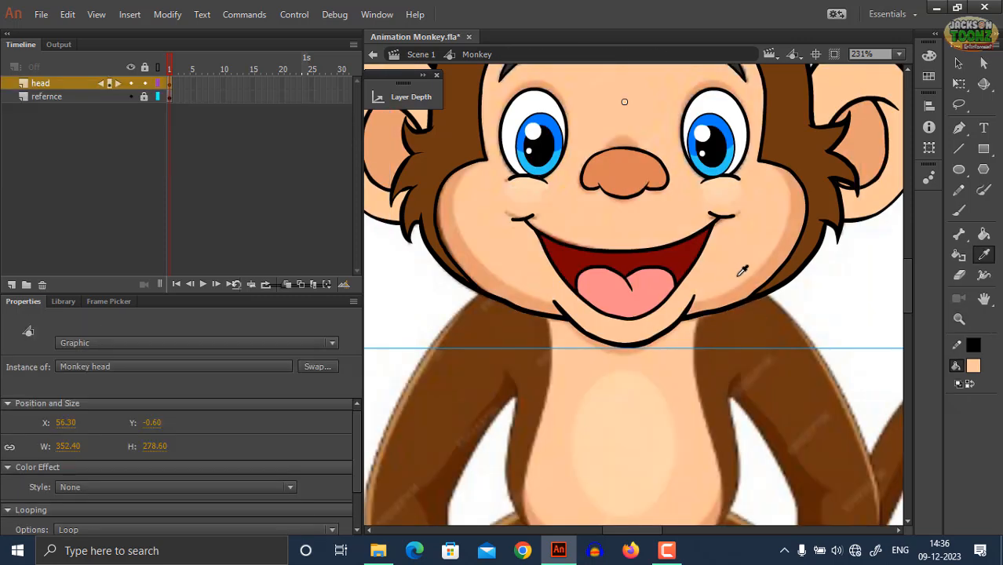
pyautogui.click(742, 273)
# Step: Fill the face with the sampled skin tone inside the Monkey Facebase symbol and exit to Monkey head
pyautogui.doubleClick(764, 291)
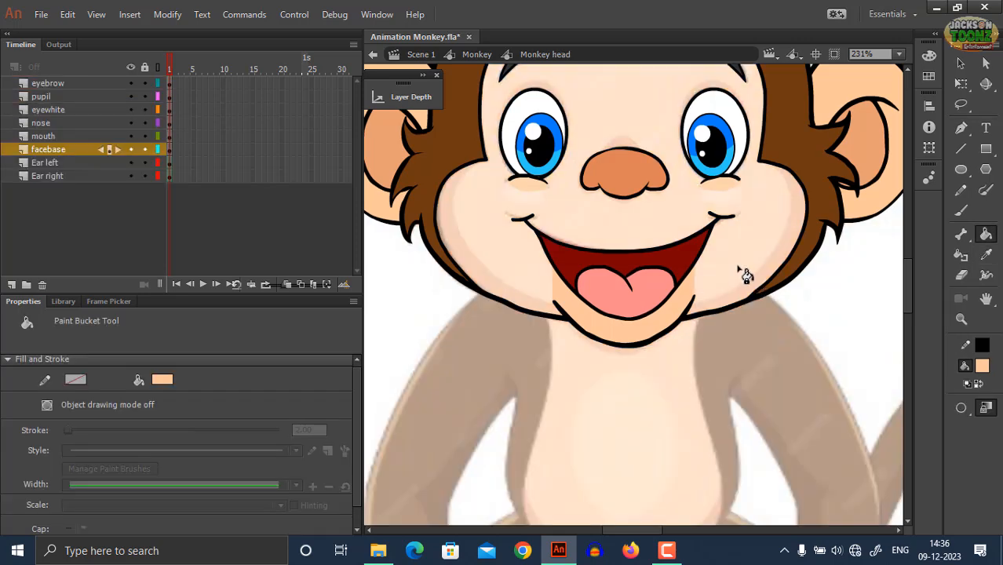
pyautogui.click(765, 292)
pyautogui.doubleClick(765, 287)
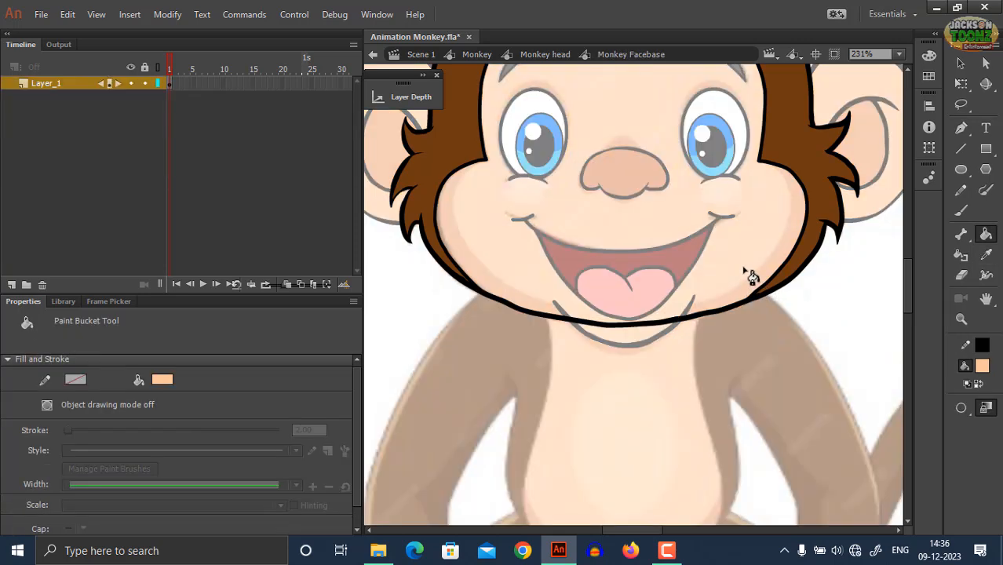
pyautogui.click(746, 271)
pyautogui.press('z')
pyautogui.keyDown('alt'); pyautogui.click(737, 286); pyautogui.keyUp('alt')
pyautogui.doubleClick(756, 300)
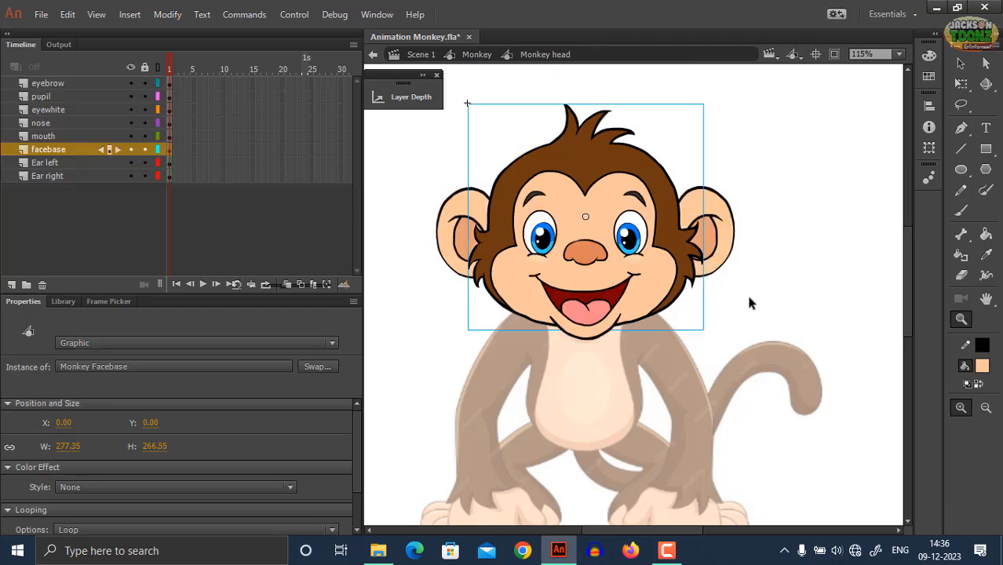
# Step: Deselect the face base and save the file
pyautogui.press('Escape')
pyautogui.hotkey('ctrl', 's')
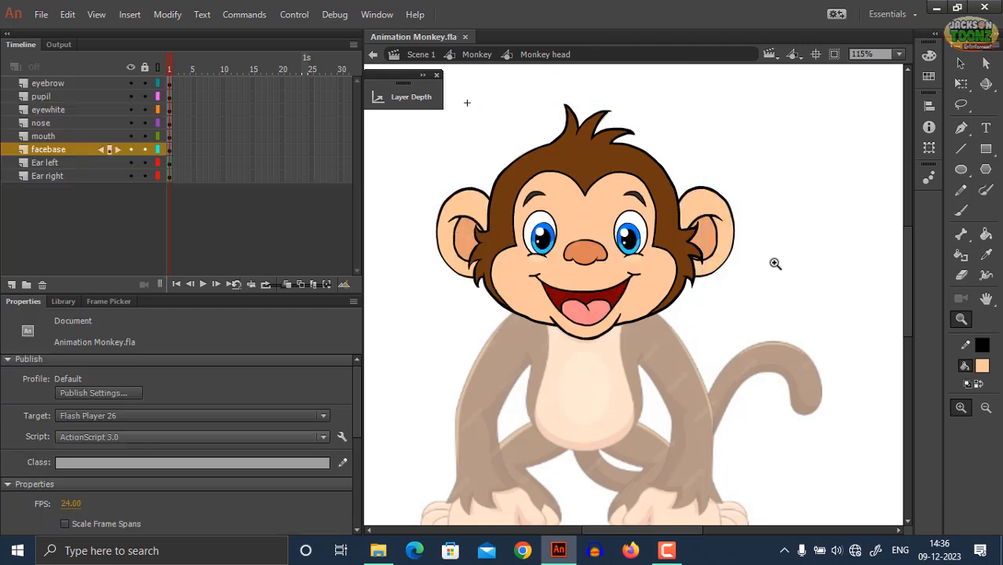
pyautogui.click(586, 264)
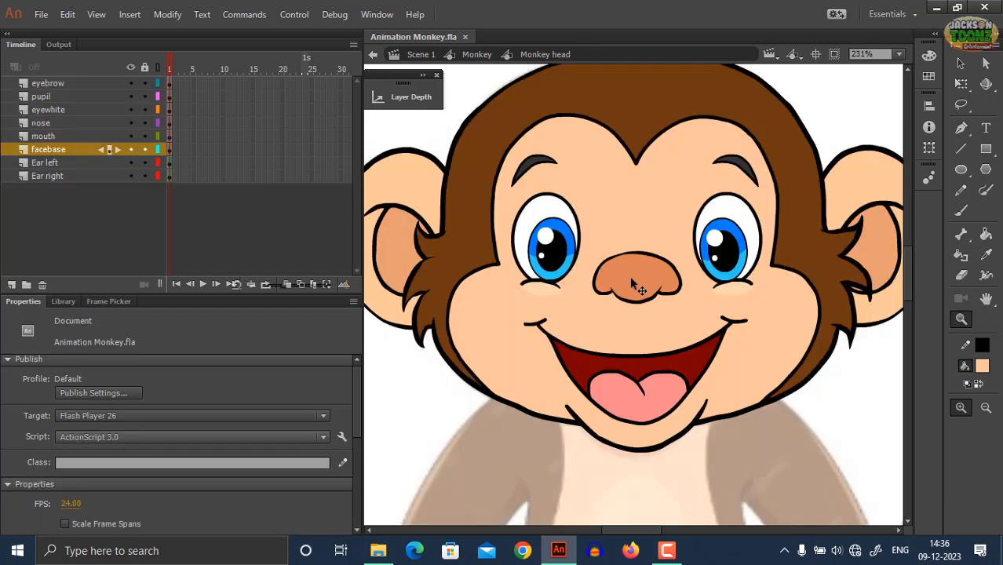
pyautogui.keyDown('alt'); pyautogui.click(613, 300); pyautogui.keyUp('alt')
pyautogui.keyDown('alt'); pyautogui.click(627, 312); pyautogui.keyUp('alt')
pyautogui.keyDown('alt'); pyautogui.click(634, 321); pyautogui.keyUp('alt')
pyautogui.click(637, 290)
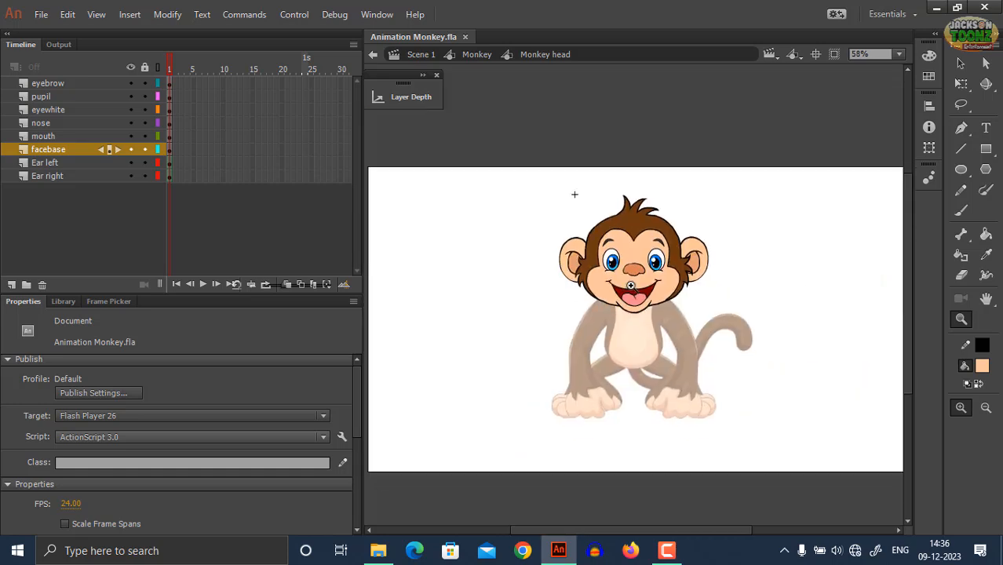
pyautogui.click(631, 271)
pyautogui.click(614, 280)
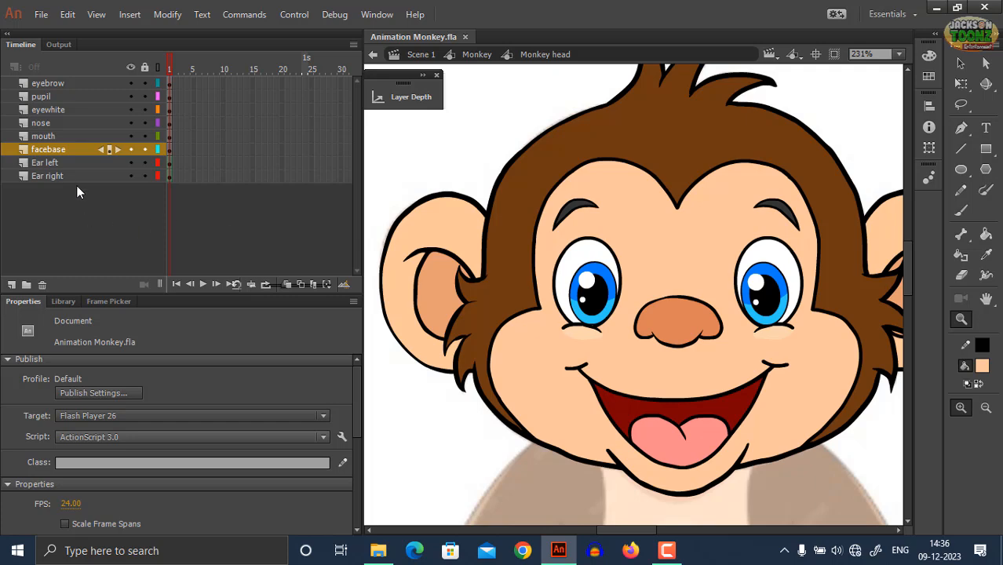
# Step: Return to the Monkey symbol, unlock the refernce layer, and move the reference image beside the traced head
pyautogui.doubleClick(418, 170)
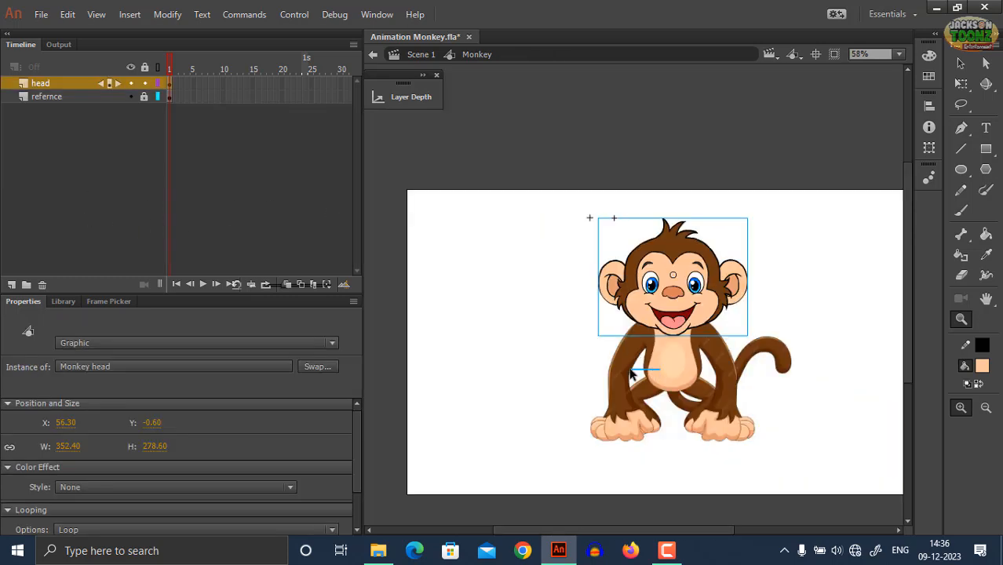
pyautogui.moveTo(630, 370); pyautogui.dragTo(517, 376)
pyautogui.click(145, 96)
pyautogui.click(529, 354)
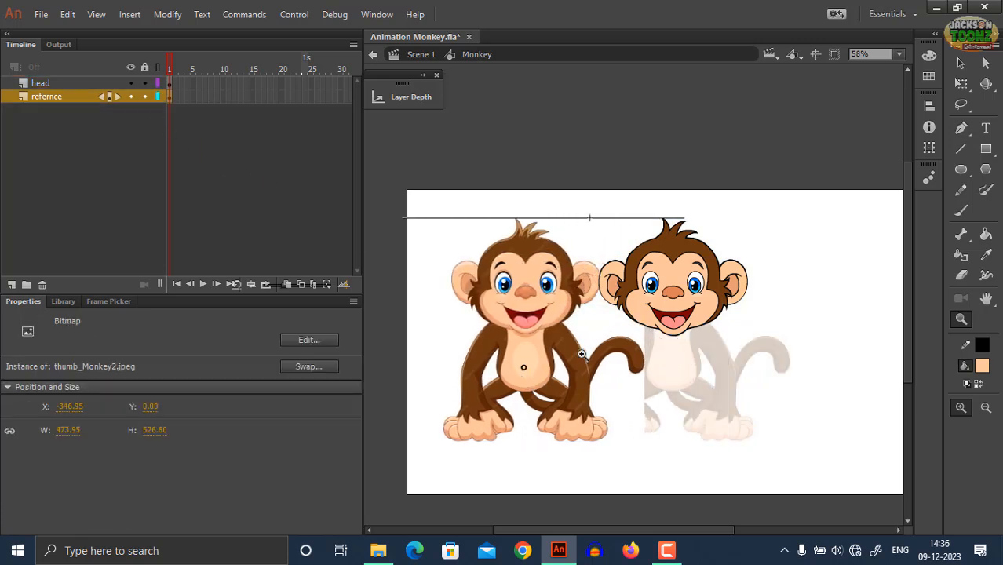
# Step: Sample the dark inner-ear tone from the reference as the fill color and open the Monkey Ear symbol for editing
pyautogui.moveTo(582, 354); pyautogui.dragTo(581, 354)
pyautogui.hotkey('ctrl', '=')
pyautogui.press('i')
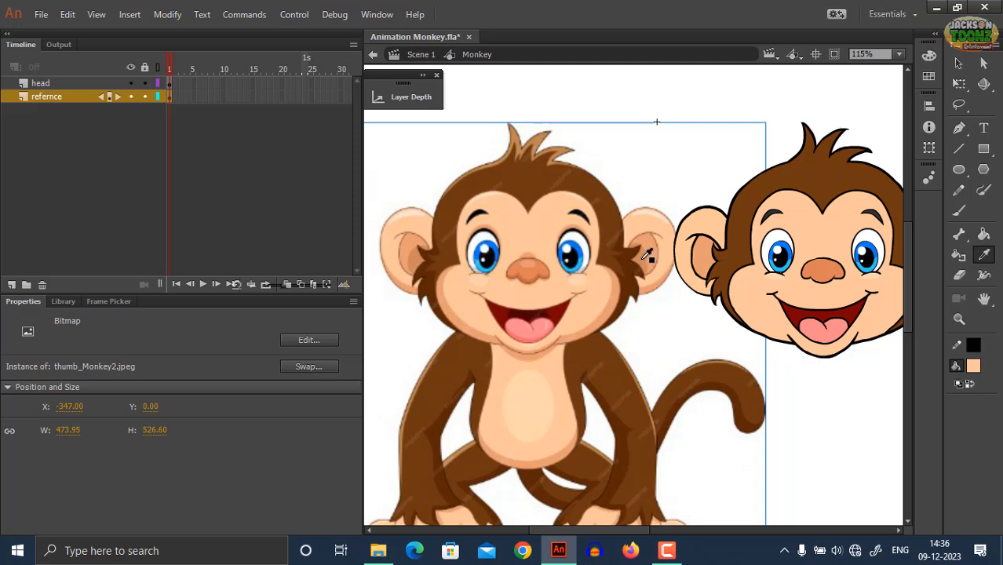
pyautogui.click(648, 254)
pyautogui.keyDown('ctrl'); pyautogui.doubleClick(698, 272); pyautogui.keyUp('ctrl')
pyautogui.keyDown('ctrl'); pyautogui.doubleClick(698, 273); pyautogui.keyUp('ctrl')
pyautogui.keyDown('ctrl'); pyautogui.doubleClick(698, 280); pyautogui.keyUp('ctrl')
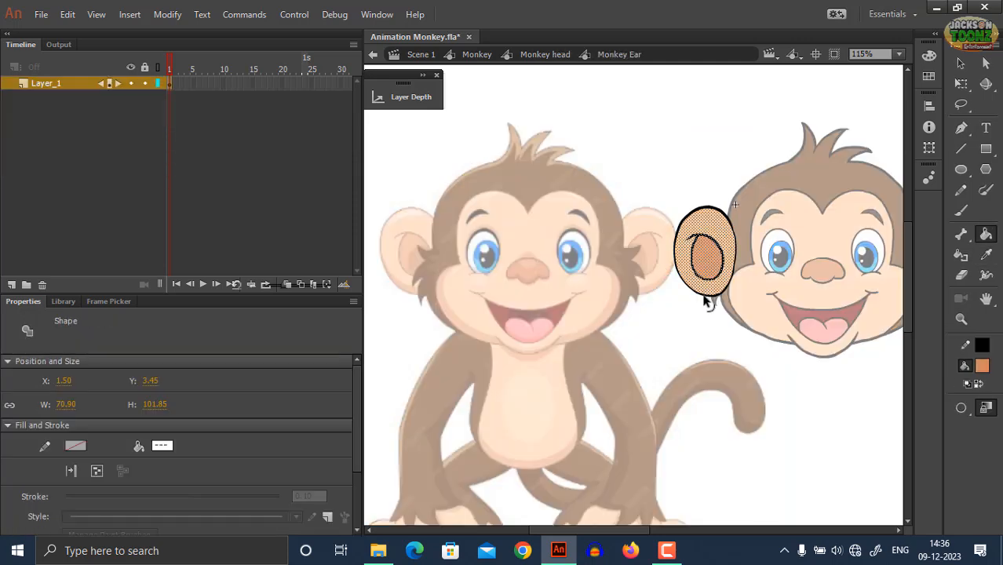
pyautogui.keyDown('ctrl'); pyautogui.click(702, 328); pyautogui.keyUp('ctrl')
# Step: Pencil a curve through the inner ear and fill the part nearest the face with the sampled darker tone
pyautogui.press('z')
pyautogui.click(703, 253)
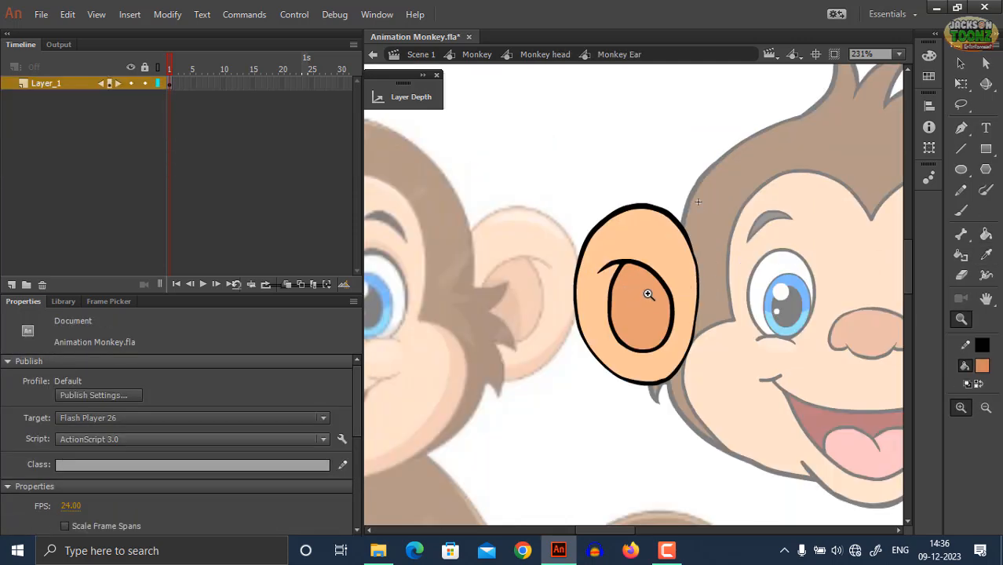
pyautogui.press('y')
pyautogui.moveTo(672, 264)
pyautogui.mouseDown()
pyautogui.moveTo(633, 329)
pyautogui.moveTo(640, 381)
pyautogui.moveTo(652, 363)
pyautogui.moveTo(669, 381)
pyautogui.mouseUp()
pyautogui.hotkey('ctrl', 'z')
pyautogui.press('k')
pyautogui.click(657, 335)
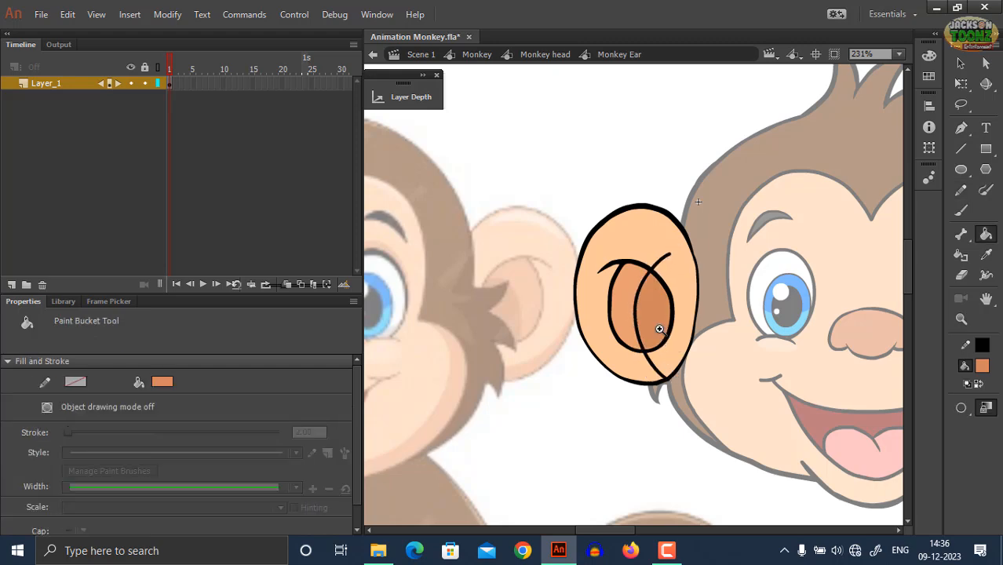
# Step: Set the whole ear's stroke to none to remove the inner-ear guide line, and exit to Monkey head
pyautogui.press('z')
pyautogui.keyDown('alt'); pyautogui.click(653, 307); pyautogui.keyUp('alt')
pyautogui.moveTo(570, 212); pyautogui.dragTo(680, 381)
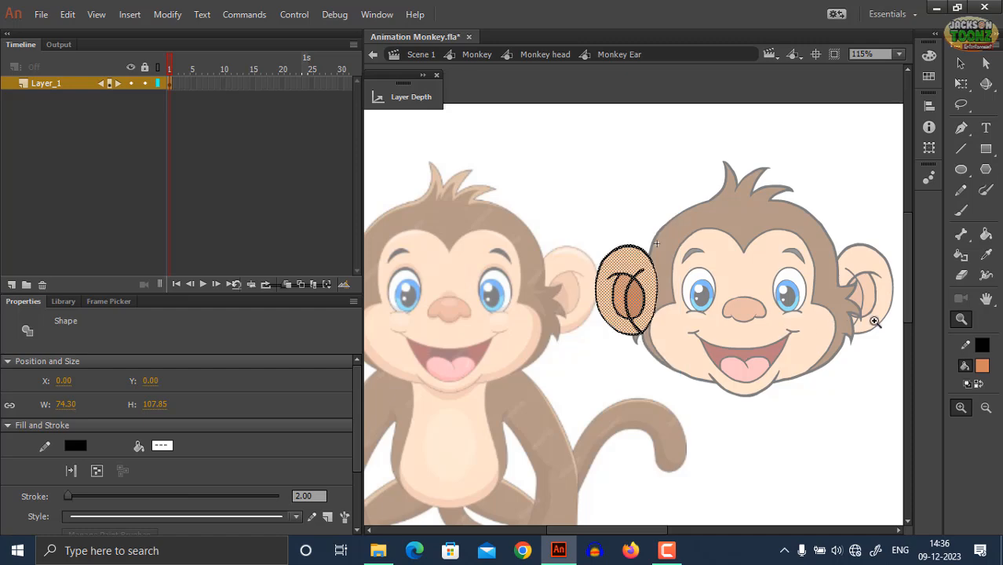
pyautogui.click(987, 345)
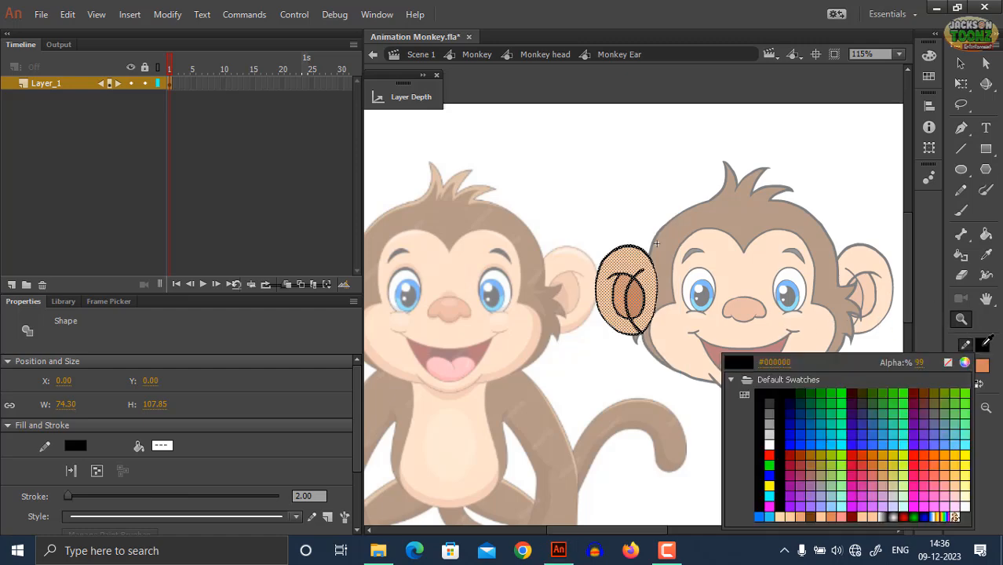
pyautogui.click(947, 364)
pyautogui.doubleClick(655, 374)
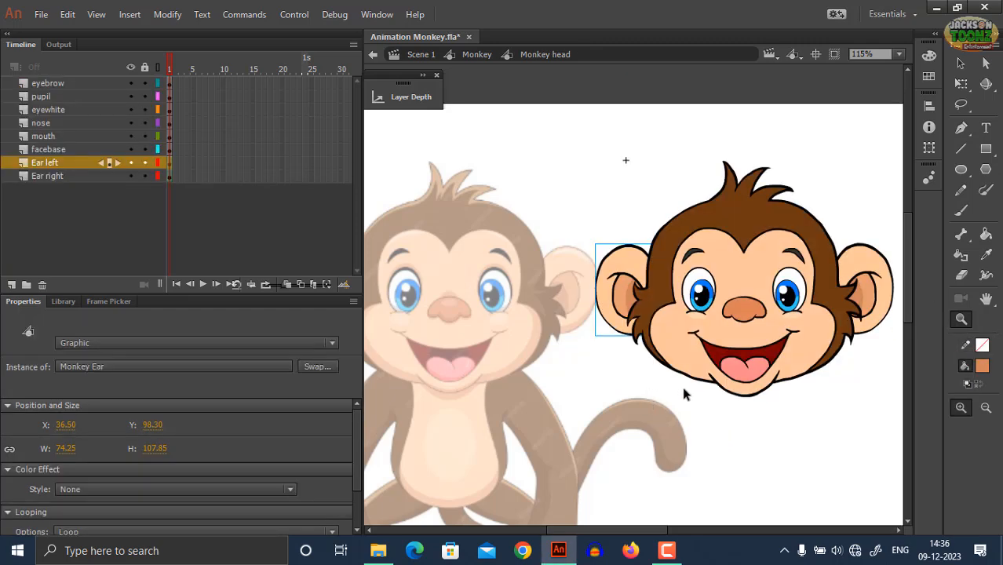
# Step: Sample the orange tone at the reference ear's lower edge as the fill color and reopen the Monkey Ear symbol
pyautogui.doubleClick(684, 393)
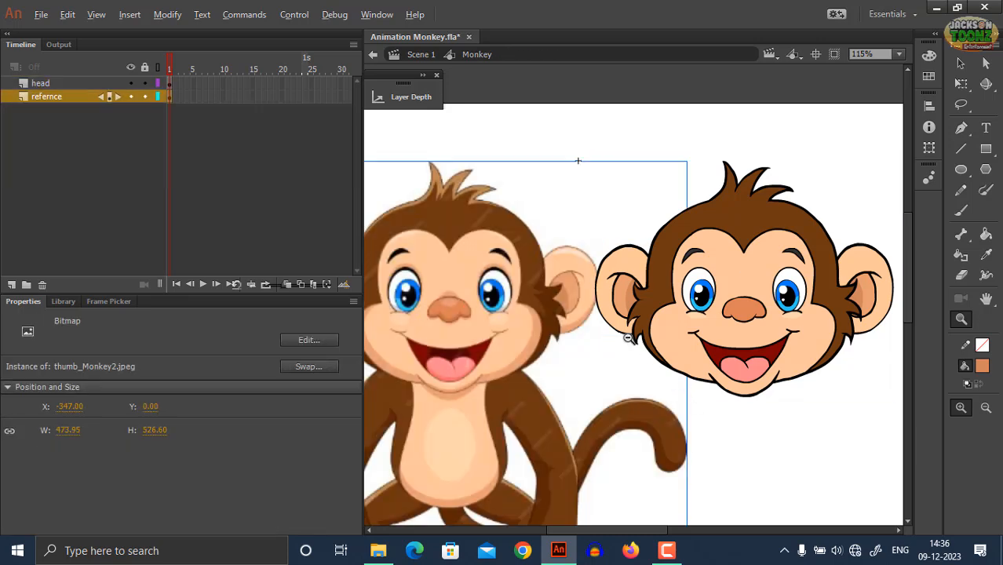
pyautogui.press('alt')
pyautogui.press('i')
pyautogui.click(579, 332)
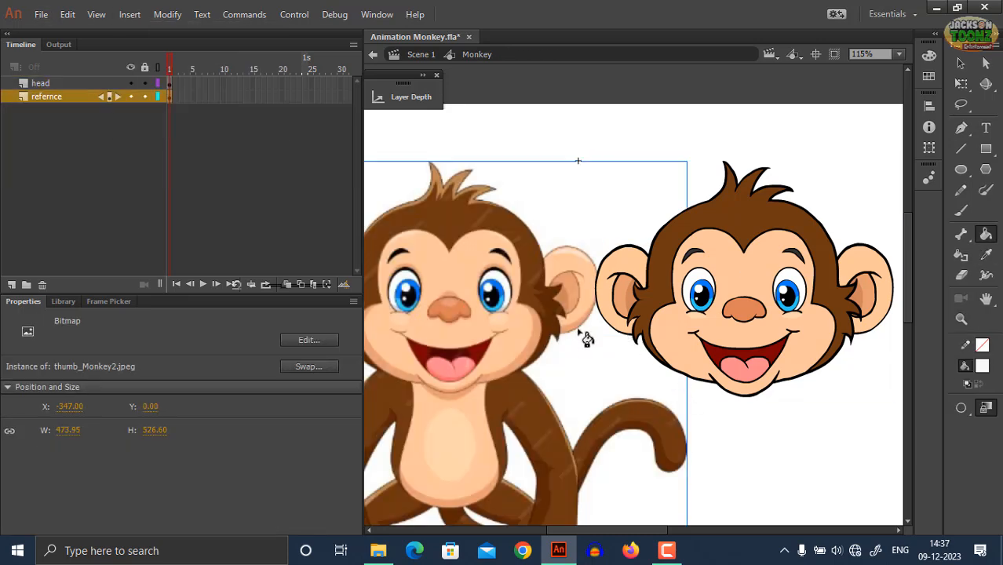
pyautogui.doubleClick(624, 336)
pyautogui.doubleClick(626, 336)
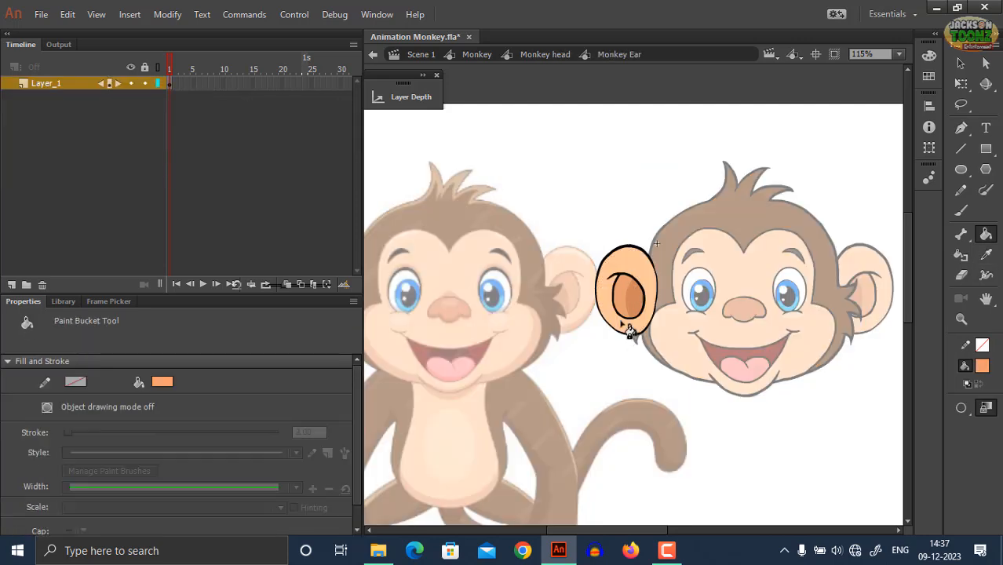
# Step: Pencil a curve inside the ear's outer lower edge and fill the enclosed rim with the sampled orange tone
pyautogui.press('z')
pyautogui.click(628, 325)
pyautogui.press('y')
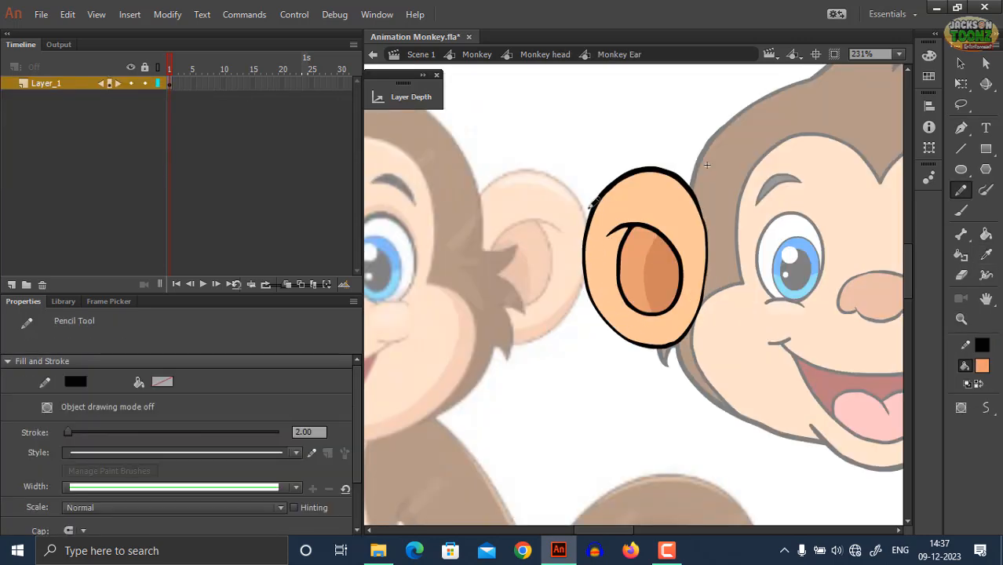
pyautogui.moveTo(589, 191)
pyautogui.mouseDown()
pyautogui.moveTo(592, 254)
pyautogui.moveTo(605, 292)
pyautogui.moveTo(633, 326)
pyautogui.moveTo(658, 340)
pyautogui.moveTo(709, 330)
pyautogui.moveTo(650, 348)
pyautogui.moveTo(624, 334)
pyautogui.mouseUp()
pyautogui.press('z')
pyautogui.keyDown('alt'); pyautogui.click(628, 318); pyautogui.keyUp('alt')
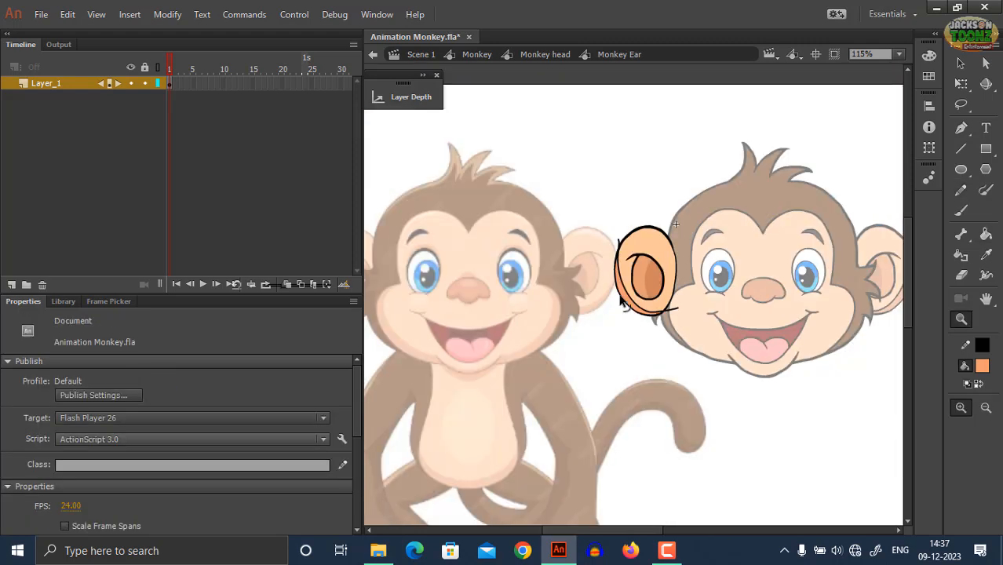
# Step: Remove the rim's pencil guide by setting the selected ear's stroke to none, and exit to Monkey head
pyautogui.moveTo(580, 219); pyautogui.dragTo(716, 346)
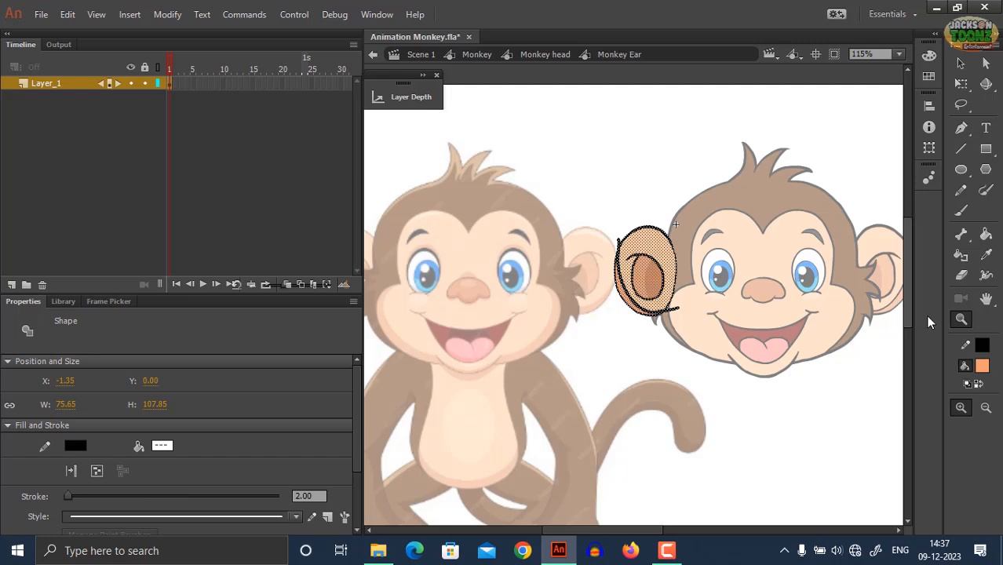
pyautogui.click(983, 346)
pyautogui.click(947, 365)
pyautogui.click(685, 369)
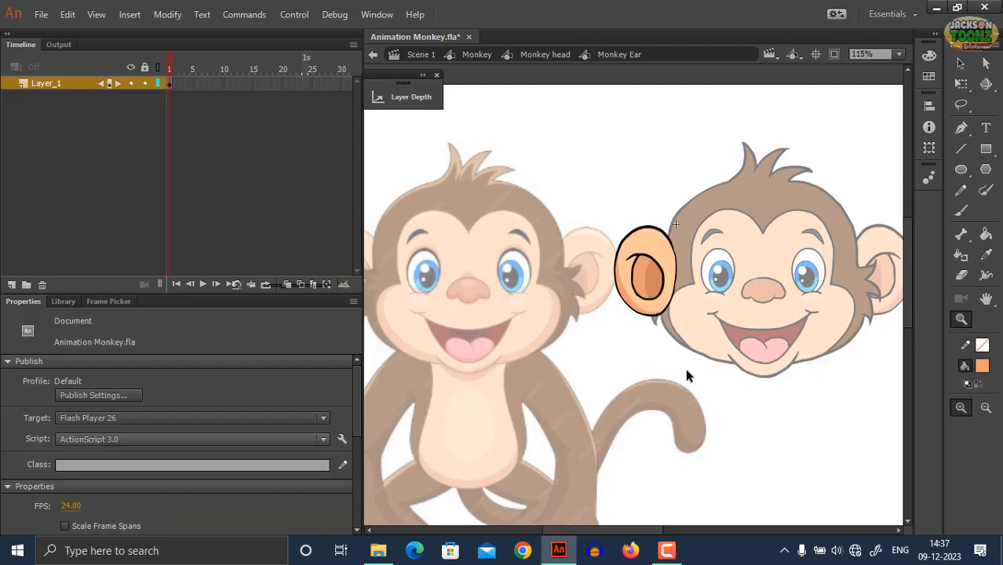
pyautogui.doubleClick(686, 369)
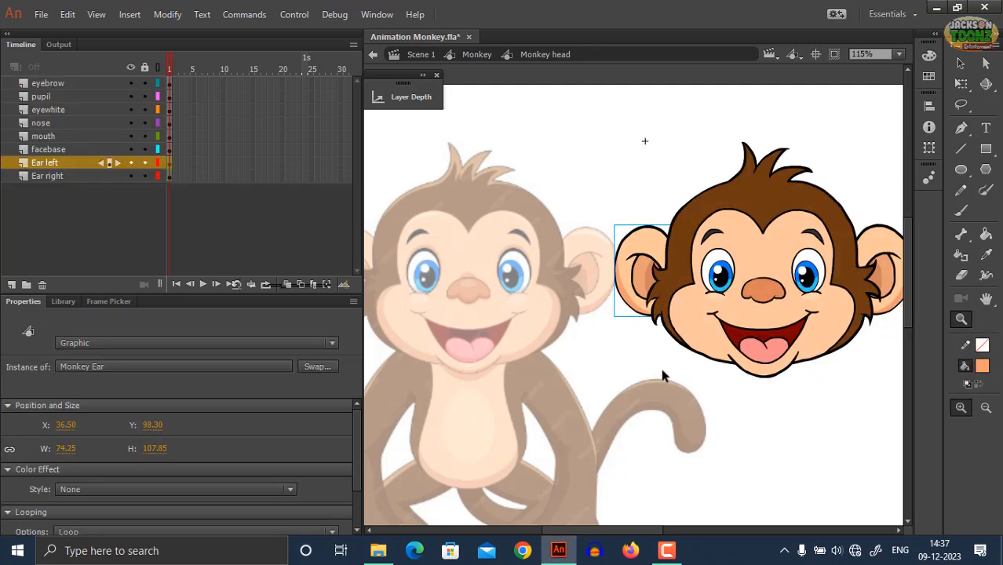
# Step: Go back to the Monkey symbol and open the nested Monkey Facebase symbol for editing
pyautogui.doubleClick(594, 355)
pyautogui.press('k')
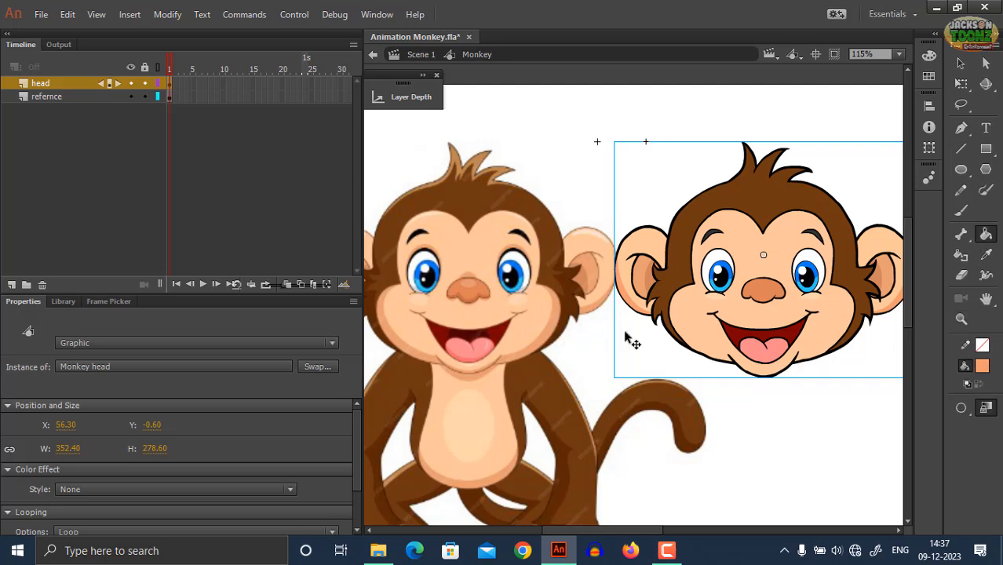
pyautogui.doubleClick(691, 351)
pyautogui.keyDown('ctrl'); pyautogui.doubleClick(684, 348); pyautogui.keyUp('ctrl')
pyautogui.keyDown('ctrl'); pyautogui.click(698, 343); pyautogui.keyUp('ctrl')
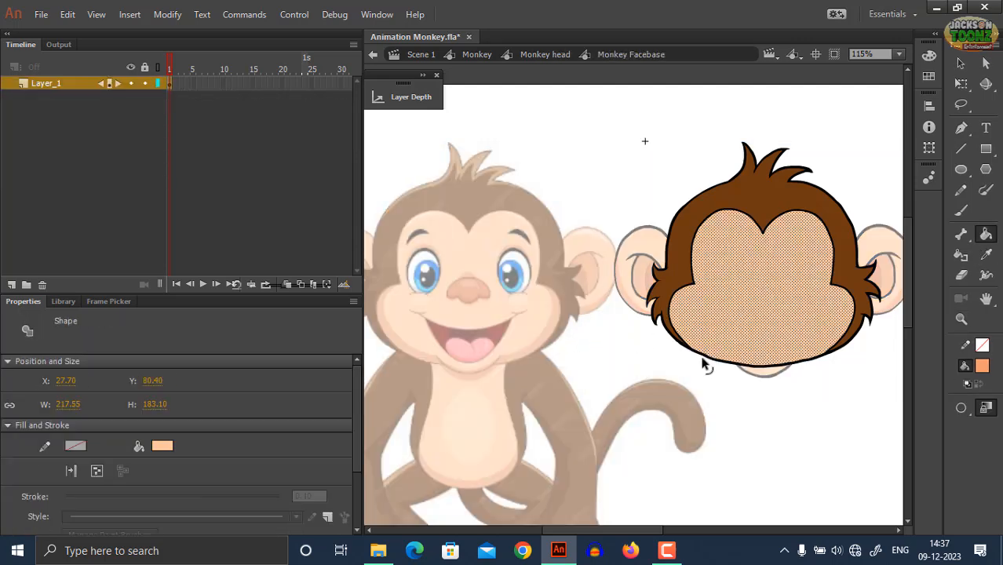
pyautogui.keyDown('ctrl'); pyautogui.click(710, 377); pyautogui.keyUp('ctrl')
# Step: Pencil a curved shading boundary inside each cheek, from the hairline corner down past the chin outline
pyautogui.press('z')
pyautogui.click(707, 317)
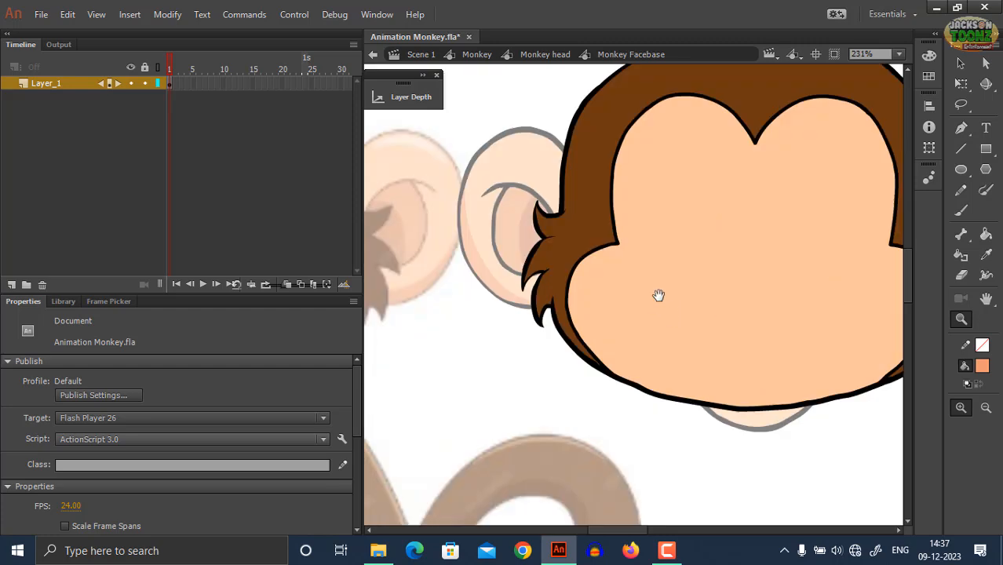
pyautogui.moveTo(658, 295); pyautogui.dragTo(671, 271)
pyautogui.hotkey('shift', 'y')
pyautogui.moveTo(634, 213)
pyautogui.mouseDown()
pyautogui.moveTo(604, 259)
pyautogui.moveTo(602, 290)
pyautogui.moveTo(617, 314)
pyautogui.moveTo(716, 375)
pyautogui.moveTo(821, 381)
pyautogui.mouseUp()
pyautogui.hotkey('ctrl', 'z')
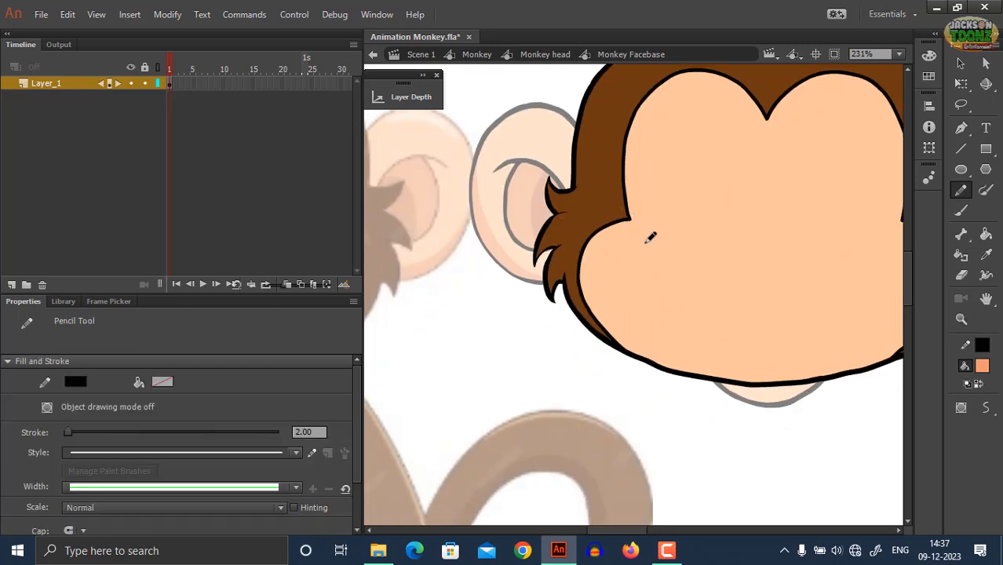
pyautogui.moveTo(634, 213)
pyautogui.mouseDown()
pyautogui.moveTo(595, 253)
pyautogui.moveTo(617, 315)
pyautogui.moveTo(656, 380)
pyautogui.moveTo(696, 392)
pyautogui.mouseUp()
pyautogui.press('space')
pyautogui.moveTo(789, 369); pyautogui.dragTo(538, 321)
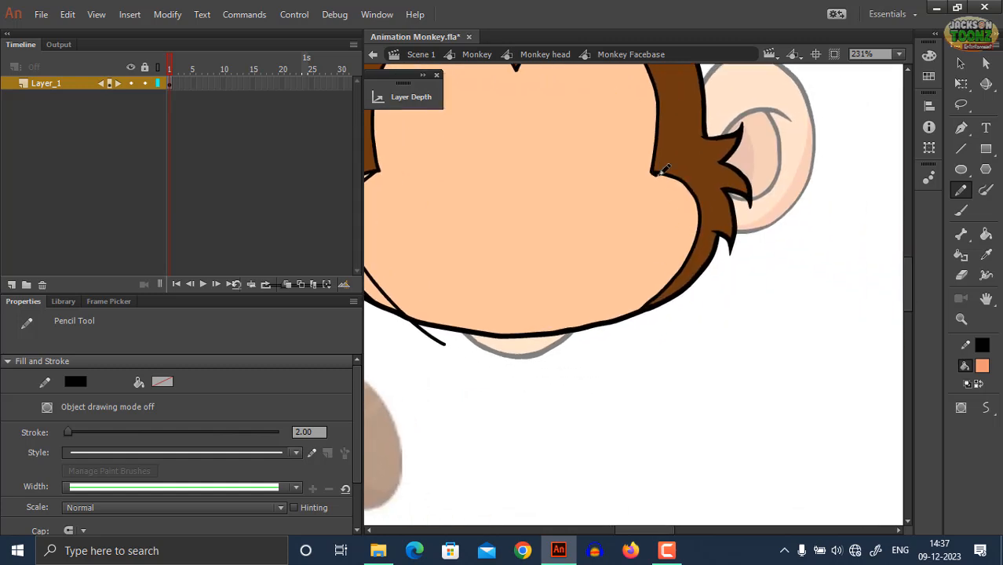
pyautogui.moveTo(659, 171)
pyautogui.mouseDown()
pyautogui.moveTo(680, 196)
pyautogui.moveTo(669, 258)
pyautogui.moveTo(638, 292)
pyautogui.moveTo(542, 346)
pyautogui.moveTo(657, 342)
pyautogui.mouseUp()
# Step: Fill the enclosed strips along both cheeks with the orange shadow tone
pyautogui.press('k')
pyautogui.click(643, 300)
pyautogui.press('space')
pyautogui.click(473, 298)
pyautogui.press('z')
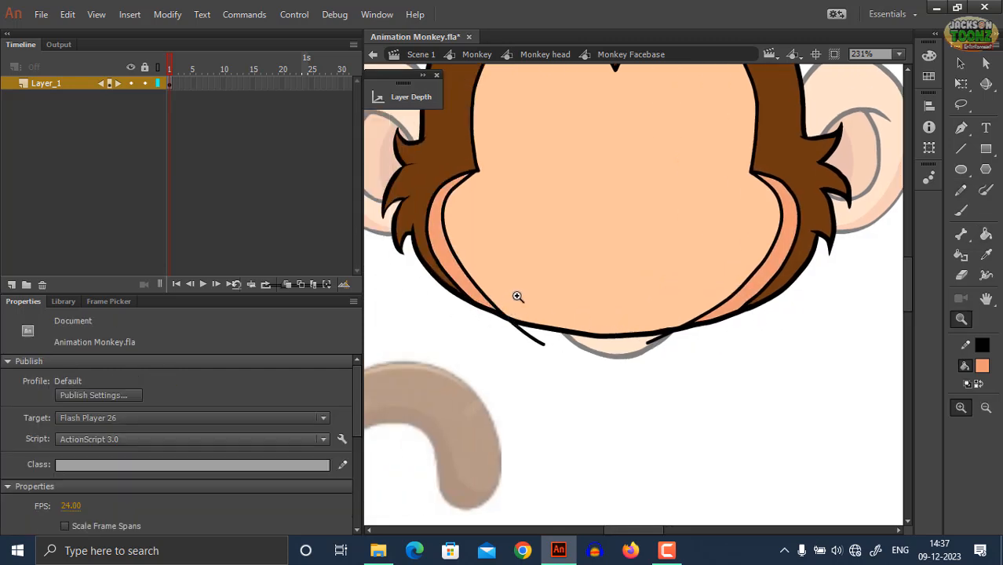
# Step: Select the face base artwork, set its stroke to none to remove the cheek guide lines, and deselect it
pyautogui.keyDown('alt'); pyautogui.click(517, 296); pyautogui.keyUp('alt')
pyautogui.press('v')
pyautogui.moveTo(504, 126); pyautogui.dragTo(873, 398)
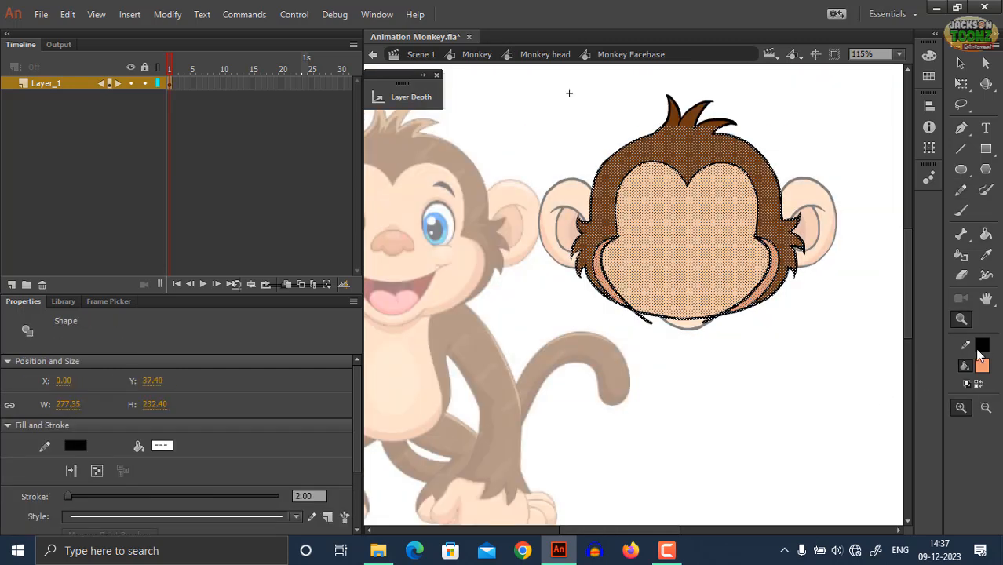
pyautogui.click(982, 347)
pyautogui.click(947, 359)
pyautogui.hotkey('ctrl', 'shift', 'a')
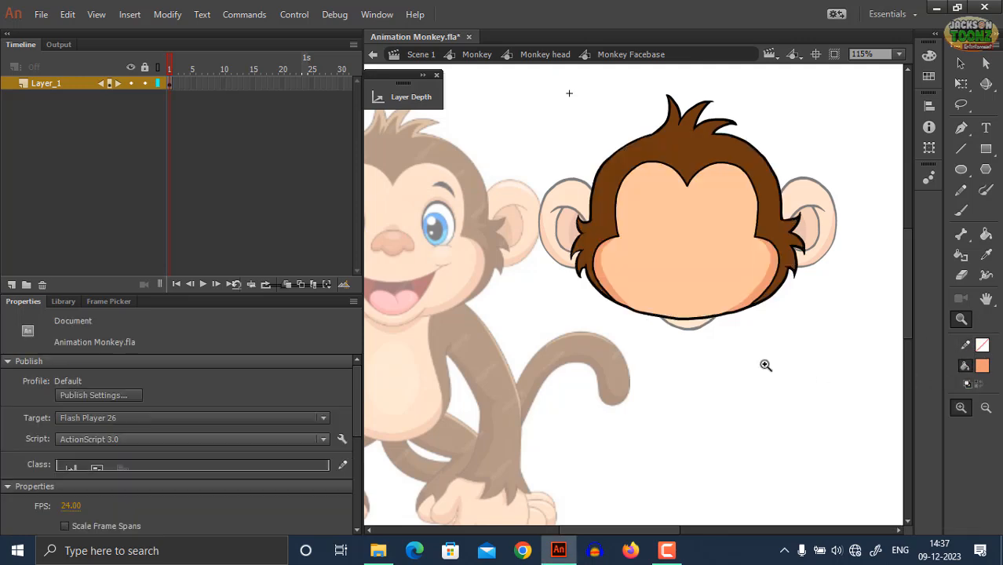
pyautogui.press('space')
pyautogui.moveTo(561, 343); pyautogui.dragTo(642, 358)
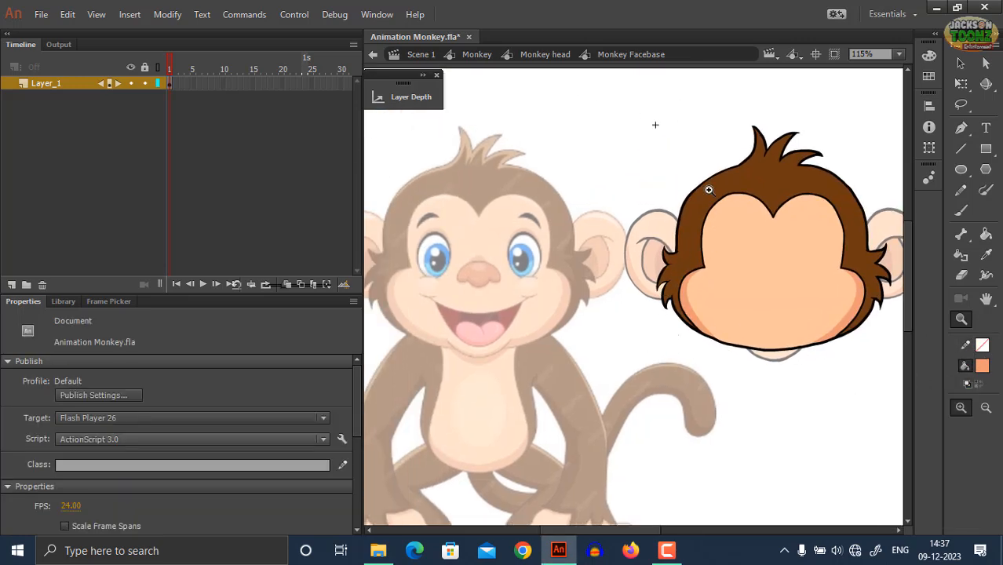
pyautogui.click(709, 190)
pyautogui.press('y')
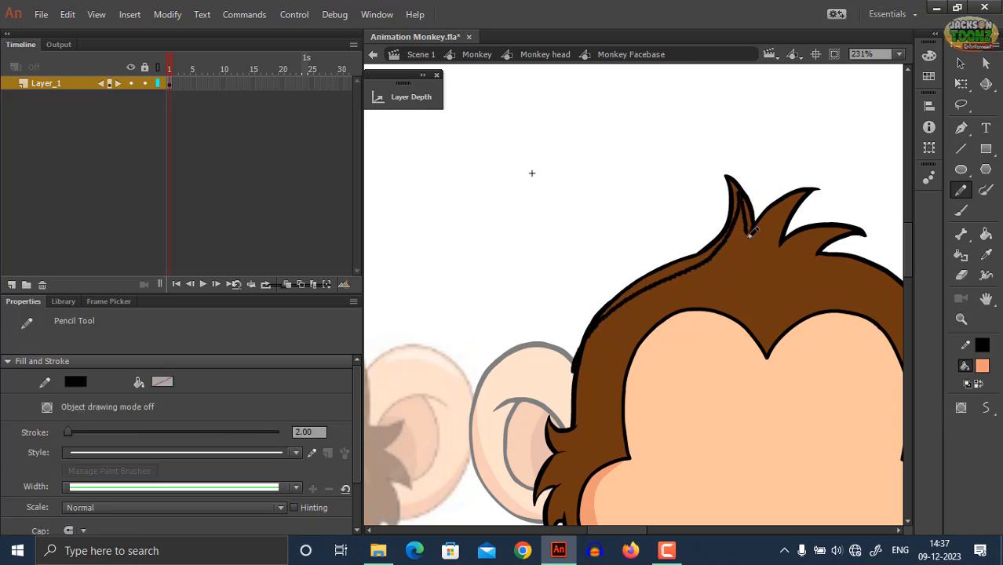
pyautogui.moveTo(761, 232); pyautogui.dragTo(786, 202)
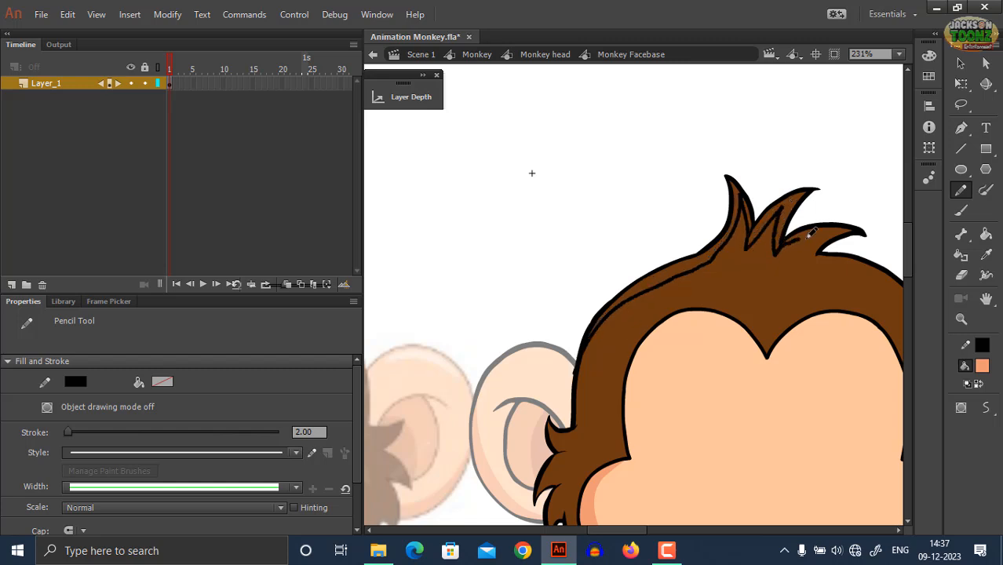
pyautogui.hotkey('ctrl', 'z')
pyautogui.hotkey('ctrl', 'z')
pyautogui.hotkey('ctrl', 'z')
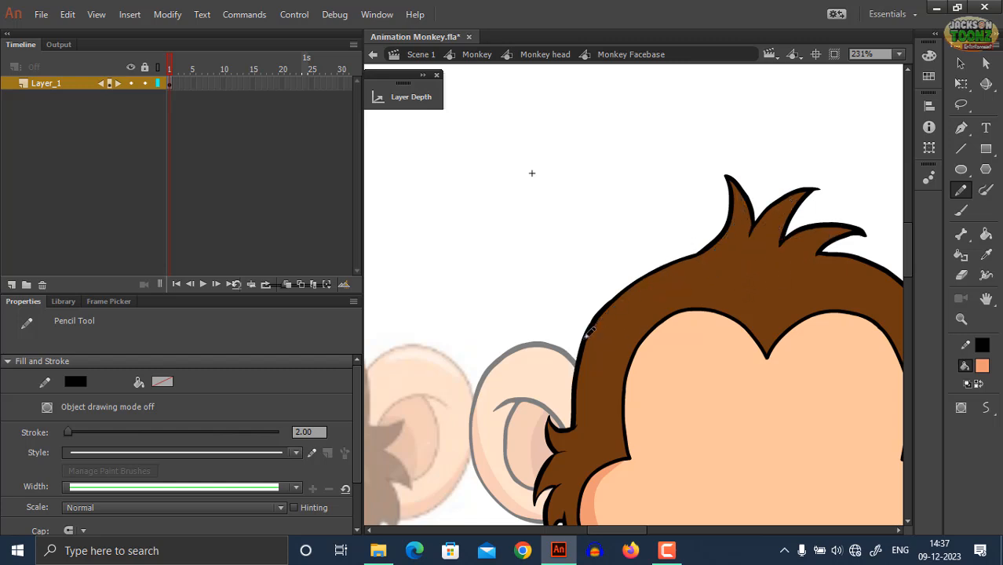
# Step: Pencil a highlight boundary just inside the hair outline, from above the first tuft's tip down past the head outline near the ear
pyautogui.moveTo(586, 347); pyautogui.dragTo(646, 287)
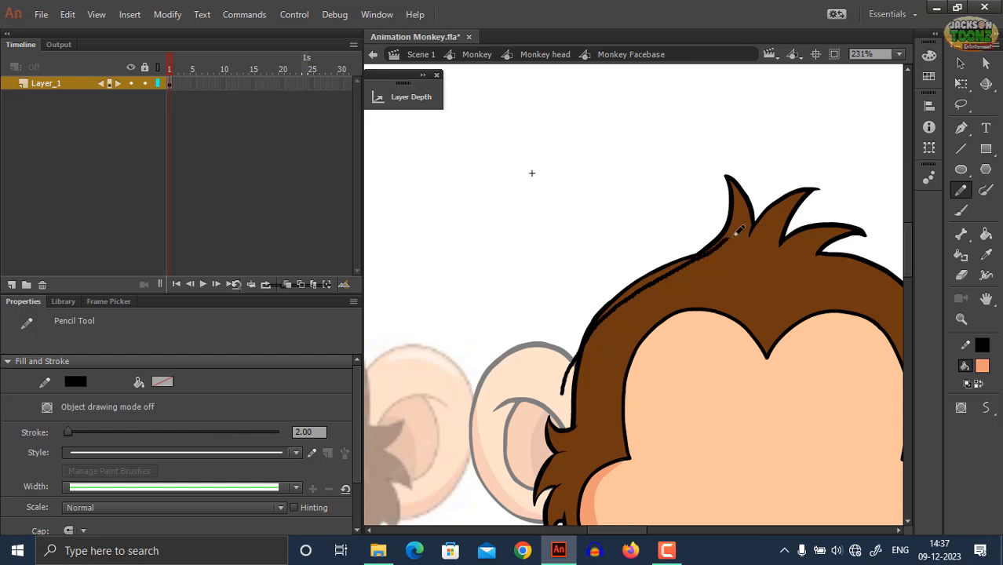
pyautogui.moveTo(735, 234); pyautogui.dragTo(741, 197)
pyautogui.hotkey('ctrl', 'z')
pyautogui.moveTo(729, 154)
pyautogui.mouseDown()
pyautogui.moveTo(740, 210)
pyautogui.moveTo(728, 237)
pyautogui.mouseUp()
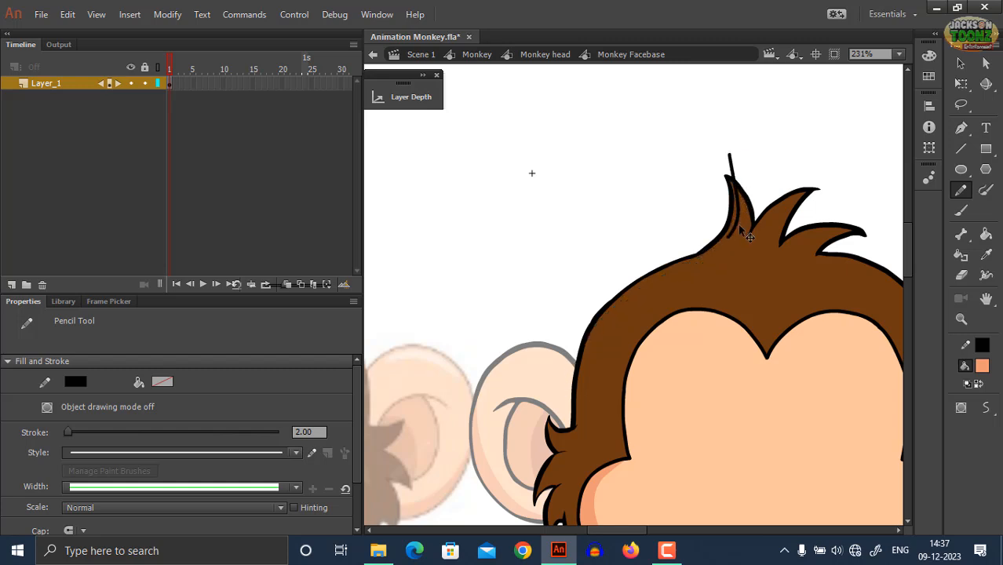
pyautogui.hotkey('ctrl', 'z')
pyautogui.moveTo(729, 159); pyautogui.dragTo(743, 204)
pyautogui.moveTo(603, 306); pyautogui.dragTo(548, 388)
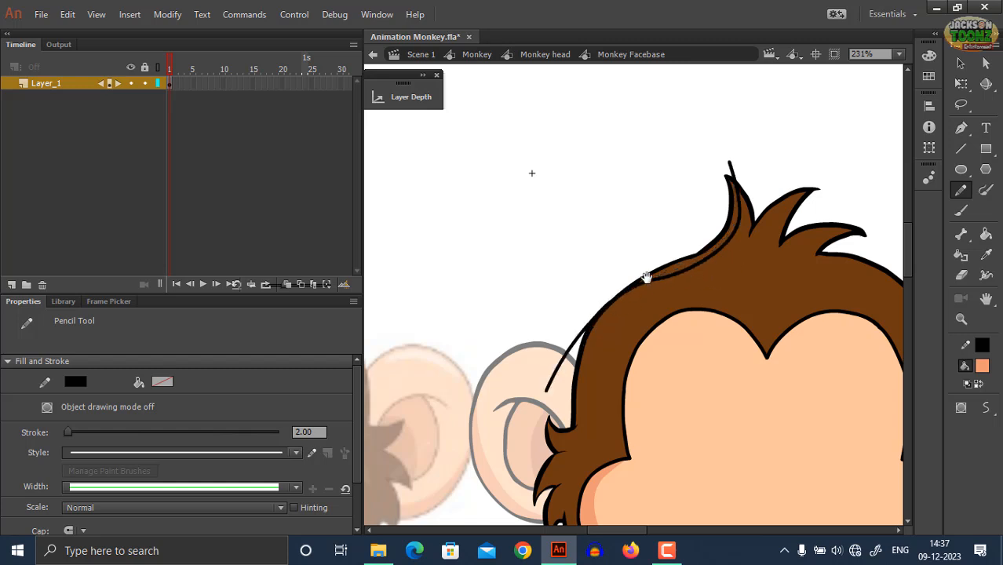
# Step: Pencil highlight boundaries inside the second and third hair tufts, running from beyond each tip down to the tuft's base
pyautogui.moveTo(646, 277); pyautogui.dragTo(568, 281)
pyautogui.press('z')
pyautogui.click(682, 239)
pyautogui.hotkey('shift', 'y')
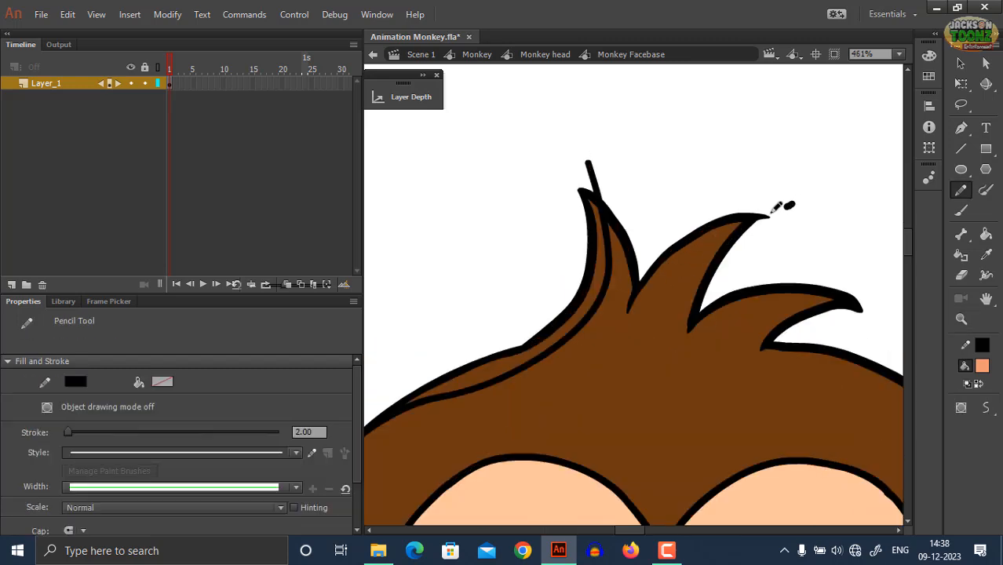
pyautogui.moveTo(773, 211)
pyautogui.mouseDown()
pyautogui.moveTo(720, 234)
pyautogui.moveTo(682, 271)
pyautogui.moveTo(636, 359)
pyautogui.mouseUp()
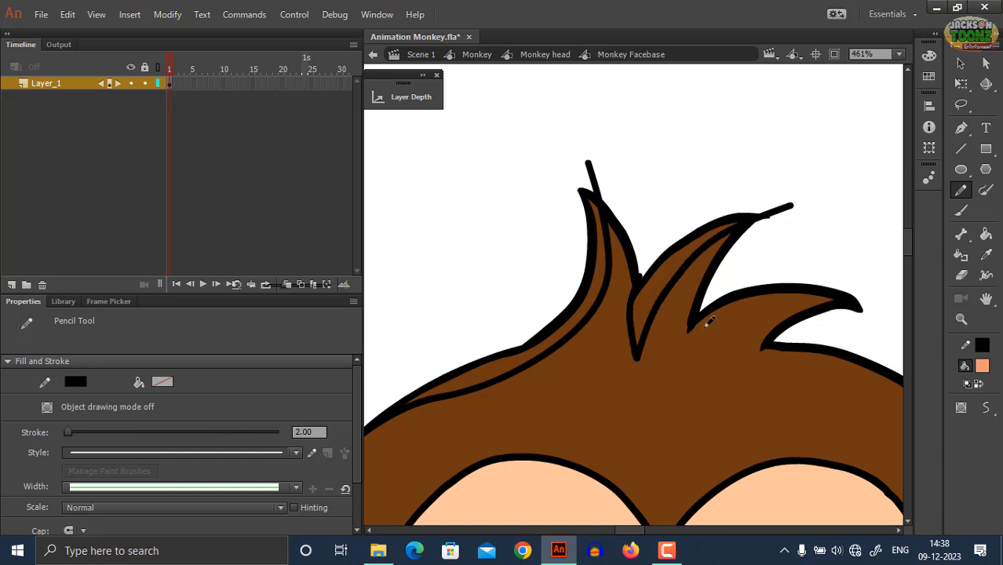
pyautogui.moveTo(692, 329)
pyautogui.mouseDown()
pyautogui.moveTo(749, 310)
pyautogui.moveTo(882, 300)
pyautogui.mouseUp()
# Step: Pencil a highlight boundary inside the hair outline from the base of the third tuft down past the opposite side of the head
pyautogui.moveTo(639, 355); pyautogui.dragTo(432, 251)
pyautogui.moveTo(544, 253)
pyautogui.mouseDown()
pyautogui.moveTo(753, 306)
pyautogui.moveTo(831, 370)
pyautogui.mouseUp()
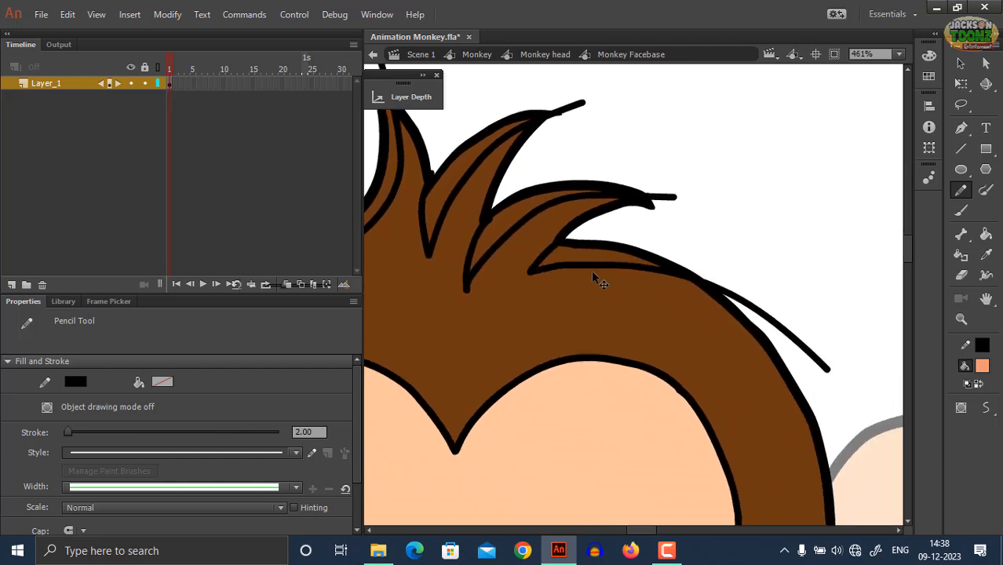
pyautogui.hotkey('ctrl', 'z')
pyautogui.moveTo(549, 248)
pyautogui.mouseDown()
pyautogui.moveTo(649, 273)
pyautogui.moveTo(720, 322)
pyautogui.moveTo(793, 404)
pyautogui.moveTo(848, 512)
pyautogui.mouseUp()
pyautogui.press('z')
pyautogui.keyDown('alt'); pyautogui.click(625, 330); pyautogui.keyUp('alt')
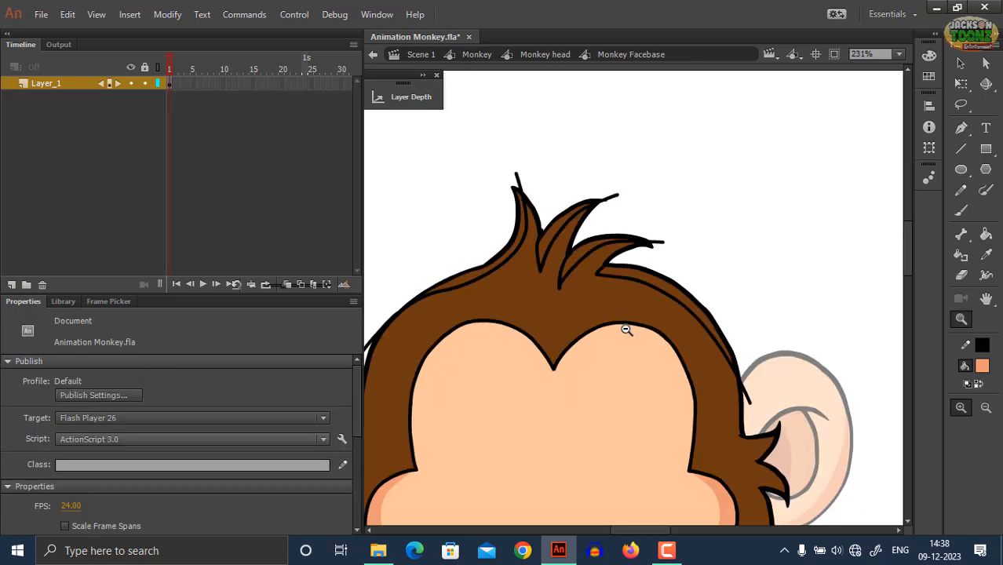
# Step: Go back to the Monkey symbol and sample the light brown highlight color from the reference monkey's hair tuft
pyautogui.keyDown('alt'); pyautogui.click(621, 348); pyautogui.keyUp('alt')
pyautogui.scroll(-1, 546, 316)
pyautogui.click(614, 269)
pyautogui.keyDown('alt'); pyautogui.click(612, 298); pyautogui.keyUp('alt')
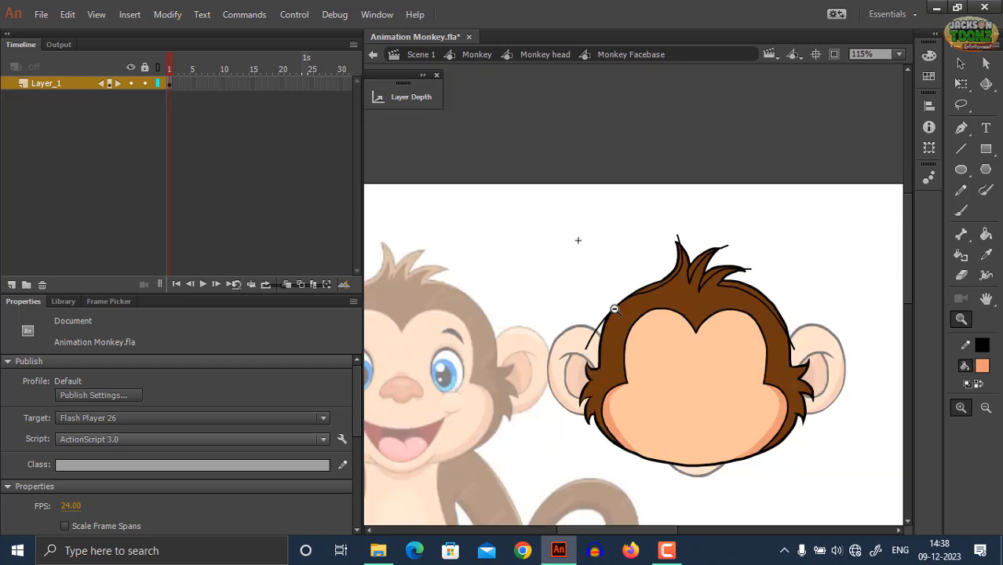
pyautogui.keyDown('alt'); pyautogui.click(616, 315); pyautogui.keyUp('alt')
pyautogui.press('v')
pyautogui.doubleClick(570, 320)
pyautogui.click(542, 292)
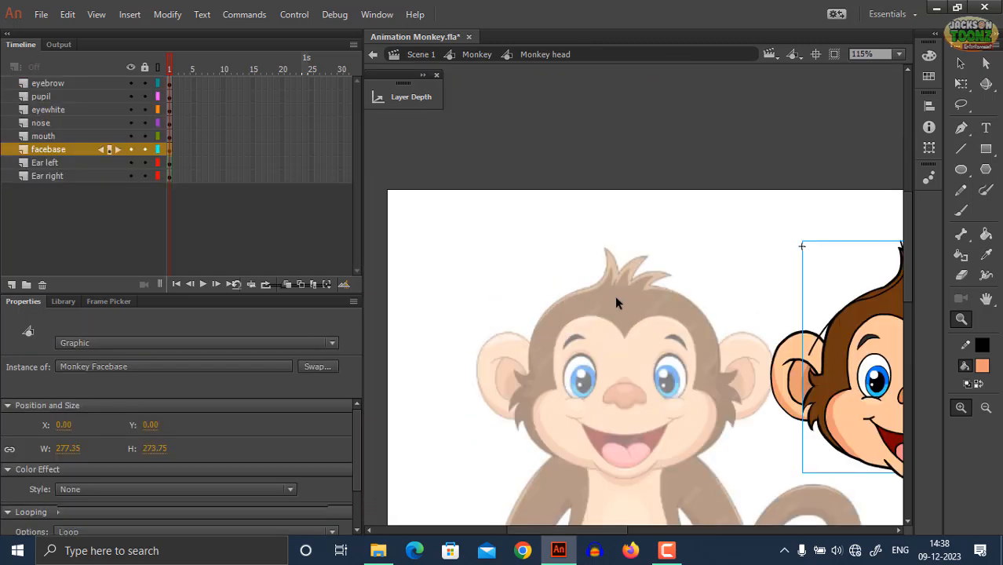
pyautogui.keyDown('ctrl'); pyautogui.doubleClick(616, 299); pyautogui.keyUp('ctrl')
pyautogui.click(624, 275)
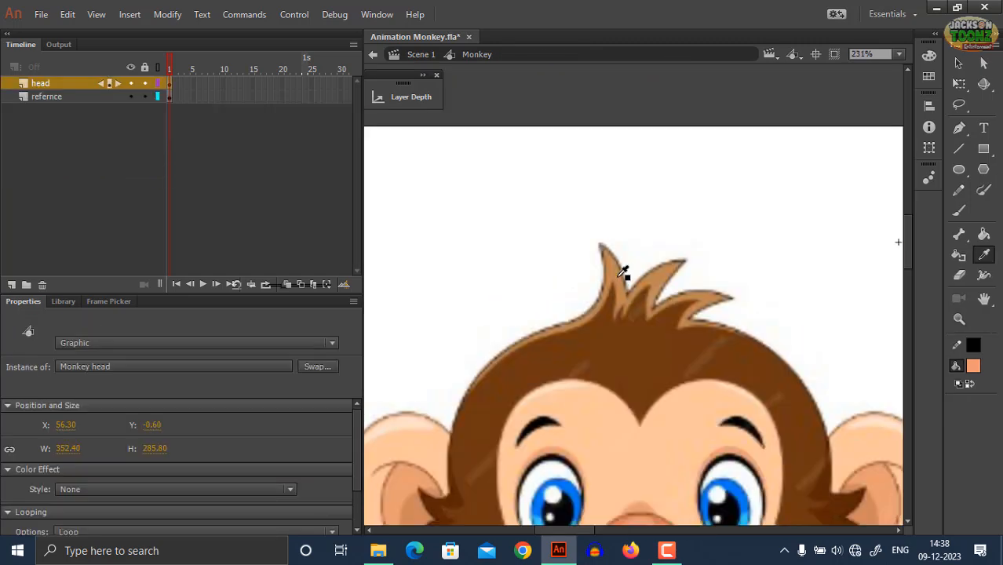
pyautogui.keyDown('alt'); pyautogui.click(628, 290); pyautogui.keyUp('alt')
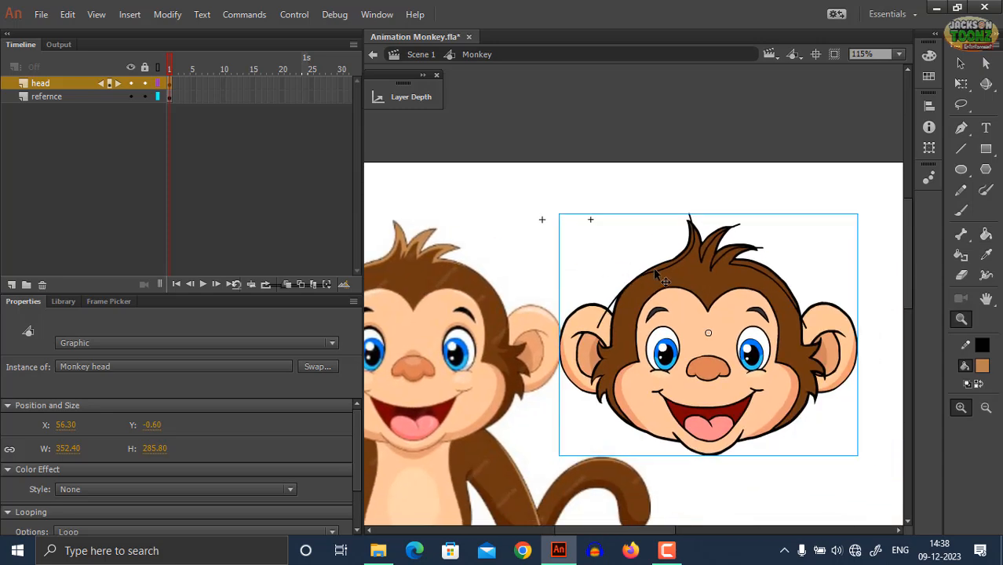
# Step: Open the Monkey head symbol and its nested Monkey Facebase symbol for editing
pyautogui.keyDown('ctrl'); pyautogui.doubleClick(657, 275); pyautogui.keyUp('ctrl')
pyautogui.click(660, 276)
pyautogui.keyDown('ctrl'); pyautogui.doubleClick(660, 308); pyautogui.keyUp('ctrl')
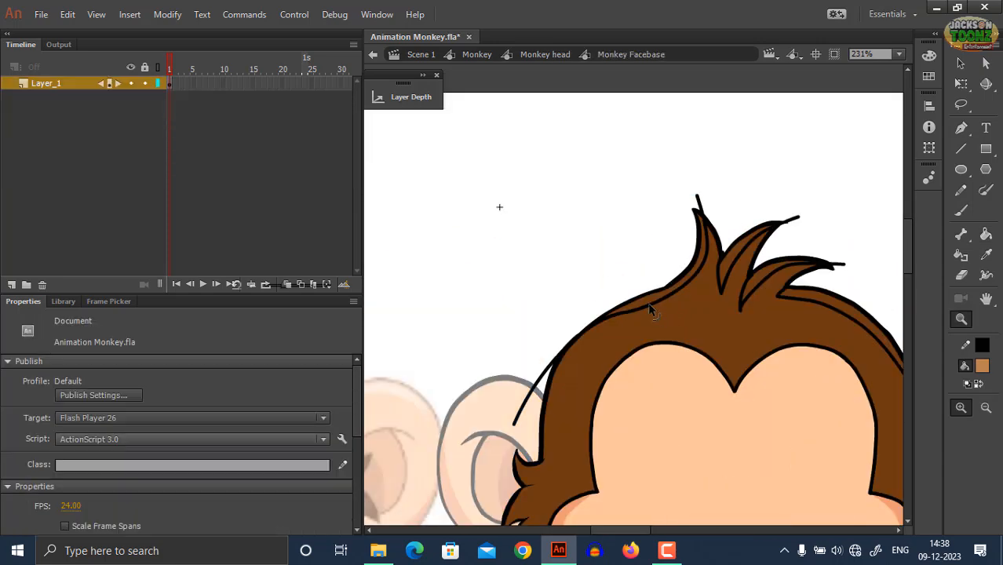
pyautogui.keyDown('ctrl'); pyautogui.click(650, 304); pyautogui.keyUp('ctrl')
pyautogui.keyDown('ctrl'); pyautogui.click(637, 273); pyautogui.keyUp('ctrl')
# Step: Fill the enclosed strips along the hair outline and the tufts with the sampled light brown
pyautogui.press('k')
pyautogui.click(660, 313)
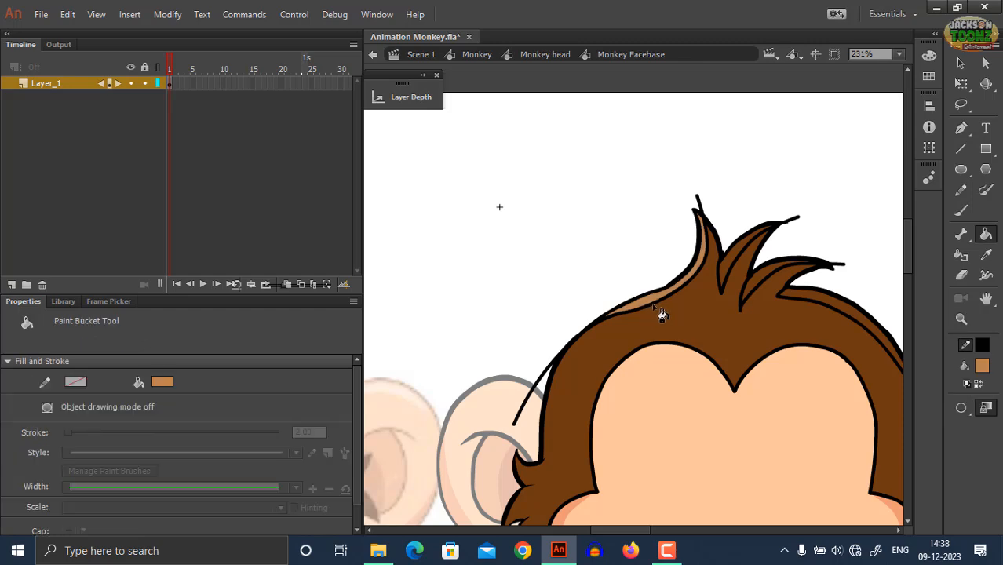
pyautogui.click(731, 268)
pyautogui.click(758, 282)
pyautogui.click(796, 296)
# Step: Select the face base artwork and set its stroke to none to remove the hair highlight guide lines
pyautogui.press('z')
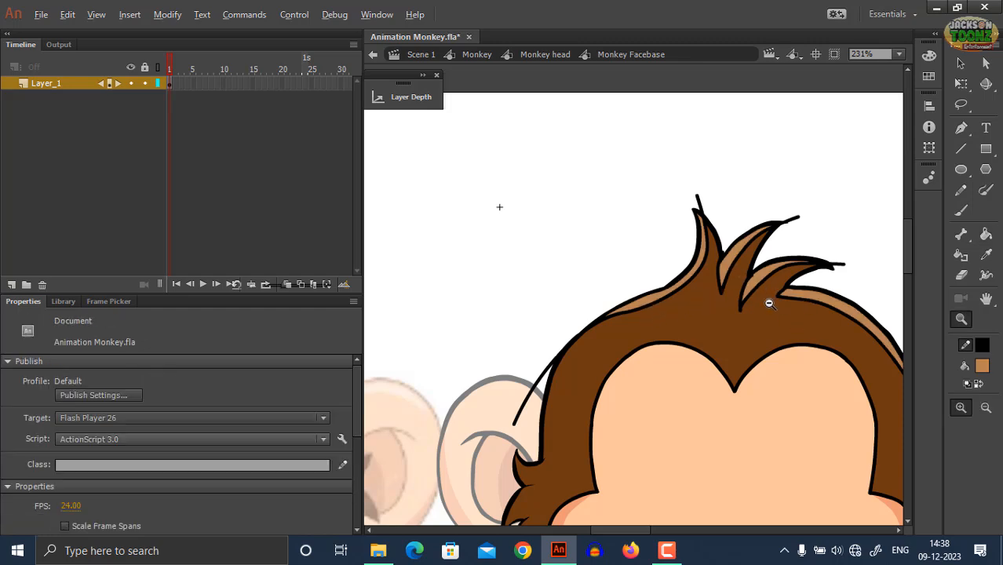
pyautogui.keyDown('alt'); pyautogui.click(768, 302); pyautogui.keyUp('alt')
pyautogui.keyDown('alt'); pyautogui.click(751, 312); pyautogui.keyUp('alt')
pyautogui.moveTo(666, 233)
pyautogui.mouseDown()
pyautogui.moveTo(507, 375)
pyautogui.moveTo(617, 327)
pyautogui.mouseUp()
pyautogui.click(982, 347)
pyautogui.click(948, 363)
pyautogui.keyDown('ctrl'); pyautogui.click(648, 344); pyautogui.keyUp('ctrl')
# Step: Return to the Monkey head symbol and save the document
pyautogui.doubleClick(615, 362)
pyautogui.click(614, 362)
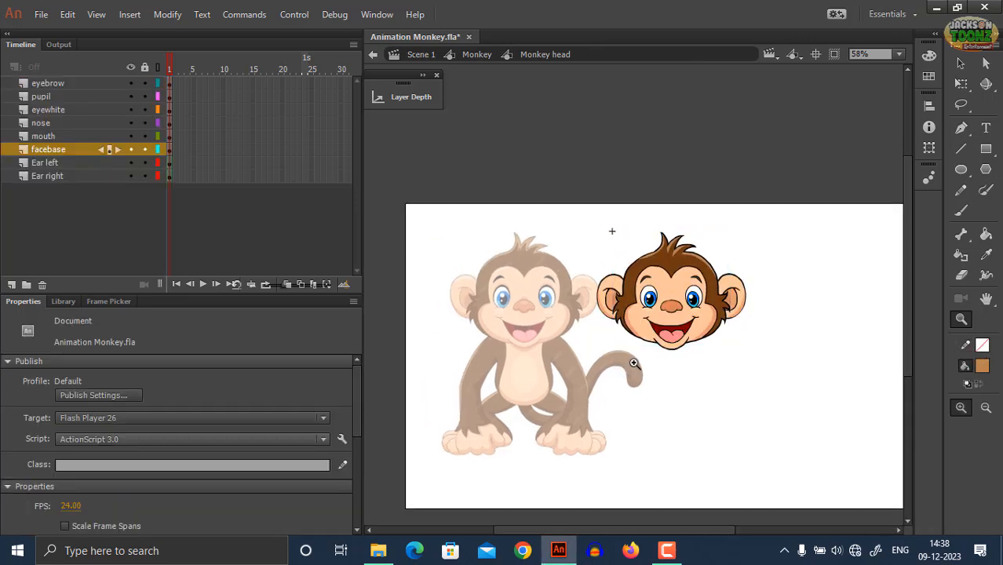
pyautogui.hotkey('ctrl', 's')
# Step: Go back to the Monkey symbol and sample the darker pink from the lower edge of the reference monkey's tongue
pyautogui.click(651, 341)
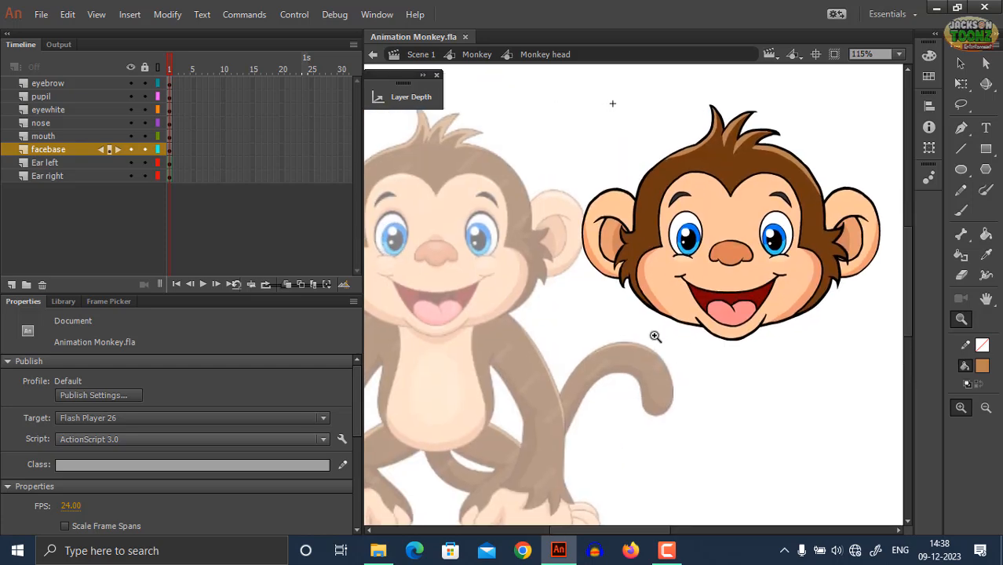
pyautogui.doubleClick(507, 323)
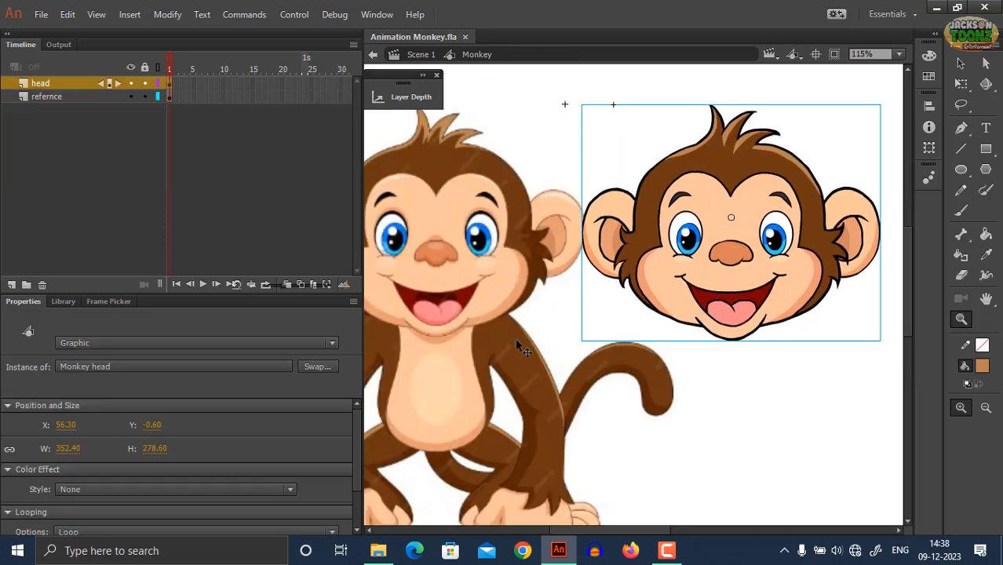
pyautogui.click(451, 320)
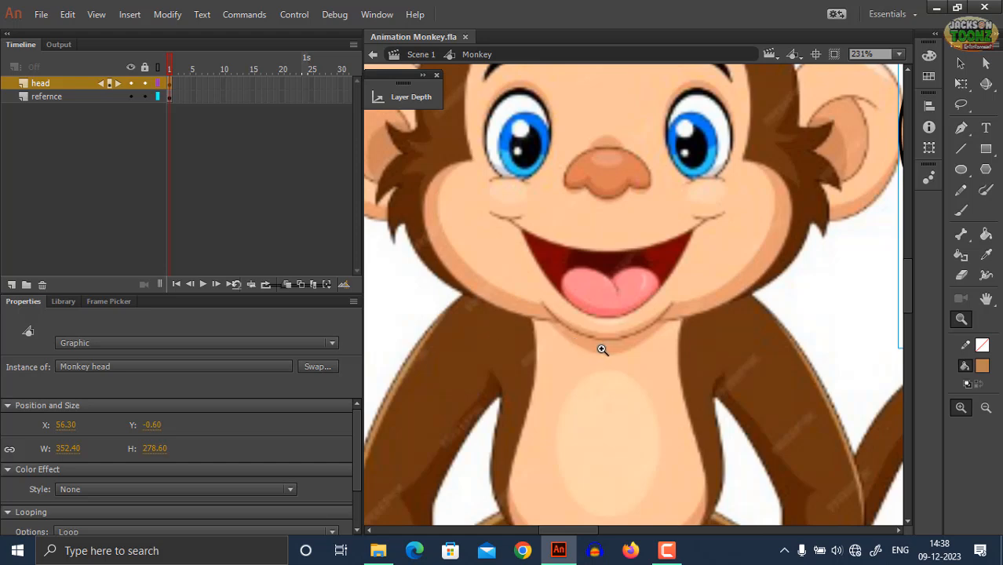
pyautogui.press('i')
pyautogui.click(604, 309)
pyautogui.press('z')
pyautogui.keyDown('alt'); pyautogui.click(699, 324); pyautogui.keyUp('alt')
pyautogui.moveTo(767, 354); pyautogui.dragTo(584, 345)
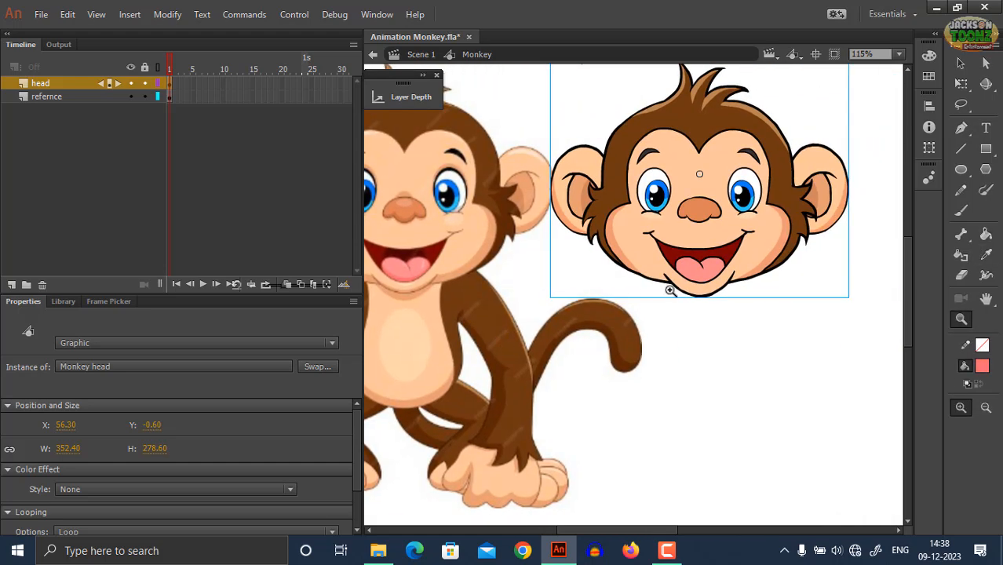
# Step: Open the Monkey head symbol and its nested Monkey mouth symbol for editing
pyautogui.keyDown('ctrl'); pyautogui.doubleClick(694, 279); pyautogui.keyUp('ctrl')
pyautogui.click(694, 287)
pyautogui.keyDown('ctrl'); pyautogui.doubleClick(650, 291); pyautogui.keyUp('ctrl')
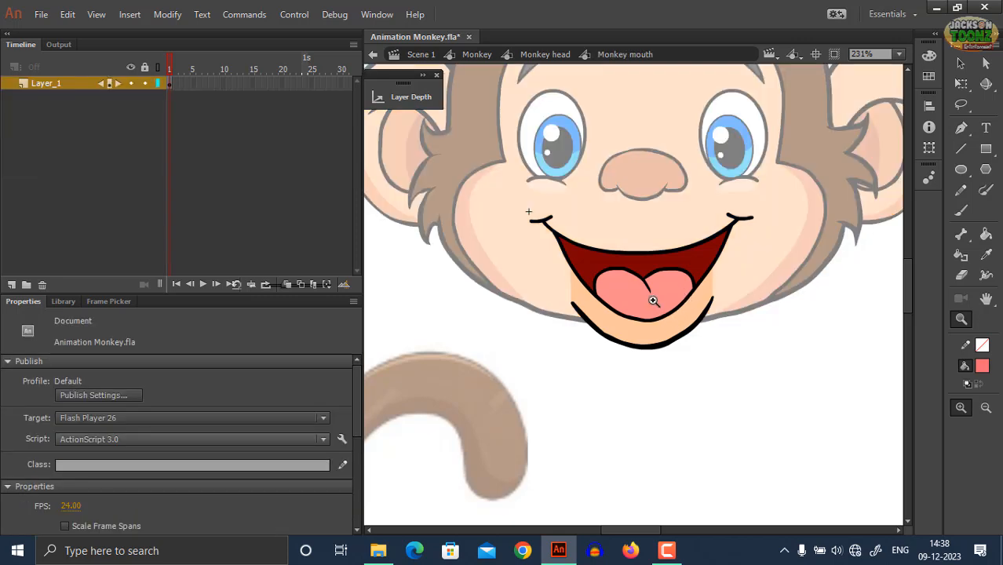
pyautogui.click(648, 297)
pyautogui.click(646, 309)
pyautogui.click(645, 417)
pyautogui.press('z')
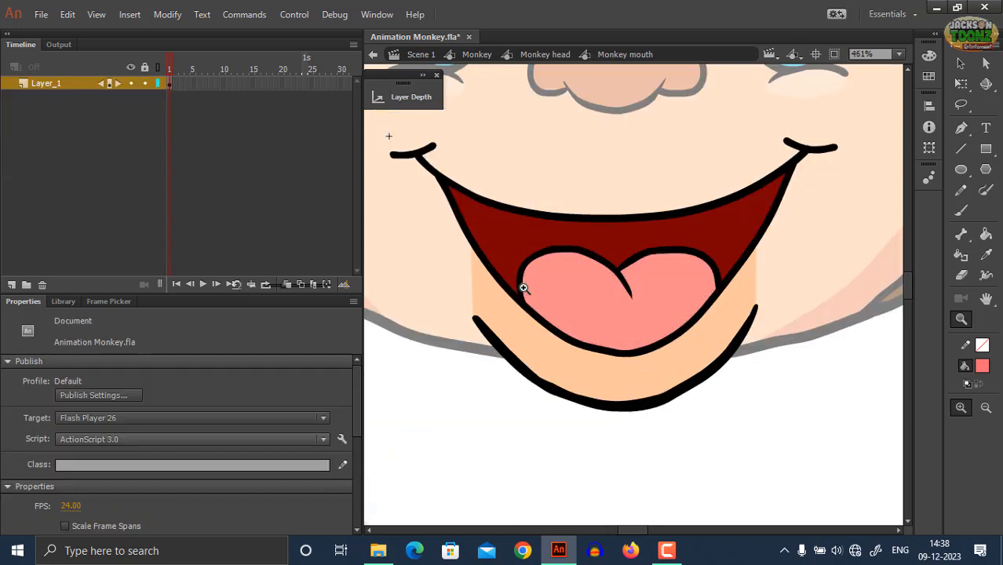
# Step: Pencil a curved shading boundary across the lower part of the tongue, redrawing it until it follows the lower lip
pyautogui.hotkey('shift', 'y')
pyautogui.moveTo(528, 260)
pyautogui.mouseDown()
pyautogui.moveTo(585, 310)
pyautogui.moveTo(677, 311)
pyautogui.moveTo(781, 248)
pyautogui.mouseUp()
pyautogui.hotkey('ctrl', 'z')
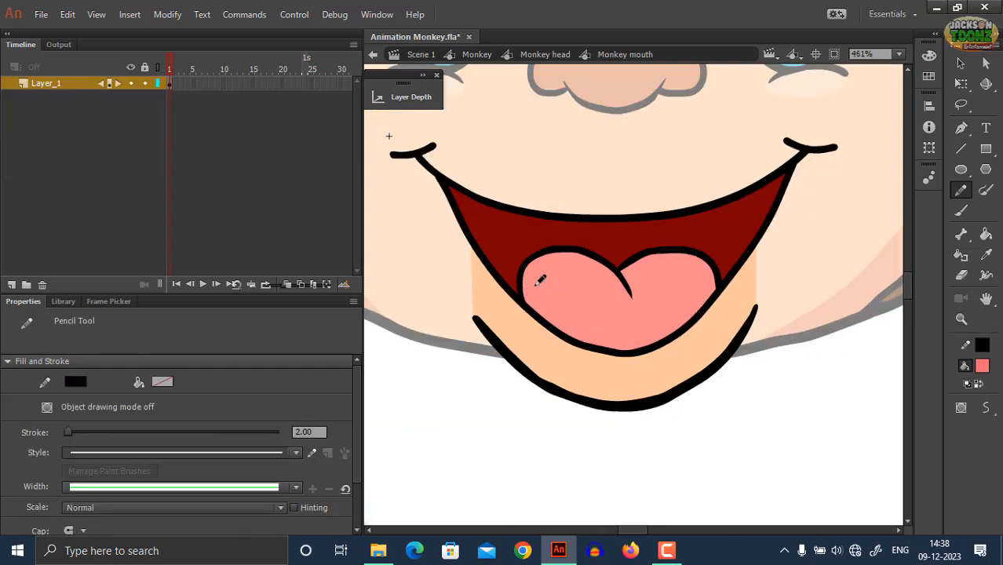
pyautogui.moveTo(518, 258)
pyautogui.mouseDown()
pyautogui.moveTo(575, 318)
pyautogui.moveTo(686, 302)
pyautogui.moveTo(773, 228)
pyautogui.mouseUp()
pyautogui.hotkey('ctrl', 'z')
pyautogui.moveTo(517, 259)
pyautogui.mouseDown()
pyautogui.moveTo(572, 310)
pyautogui.moveTo(616, 330)
pyautogui.moveTo(670, 317)
pyautogui.moveTo(742, 251)
pyautogui.mouseUp()
pyautogui.hotkey('ctrl', 'z')
pyautogui.moveTo(528, 262)
pyautogui.mouseDown()
pyautogui.moveTo(545, 304)
pyautogui.moveTo(593, 328)
pyautogui.moveTo(650, 330)
pyautogui.moveTo(708, 298)
pyautogui.moveTo(758, 245)
pyautogui.mouseUp()
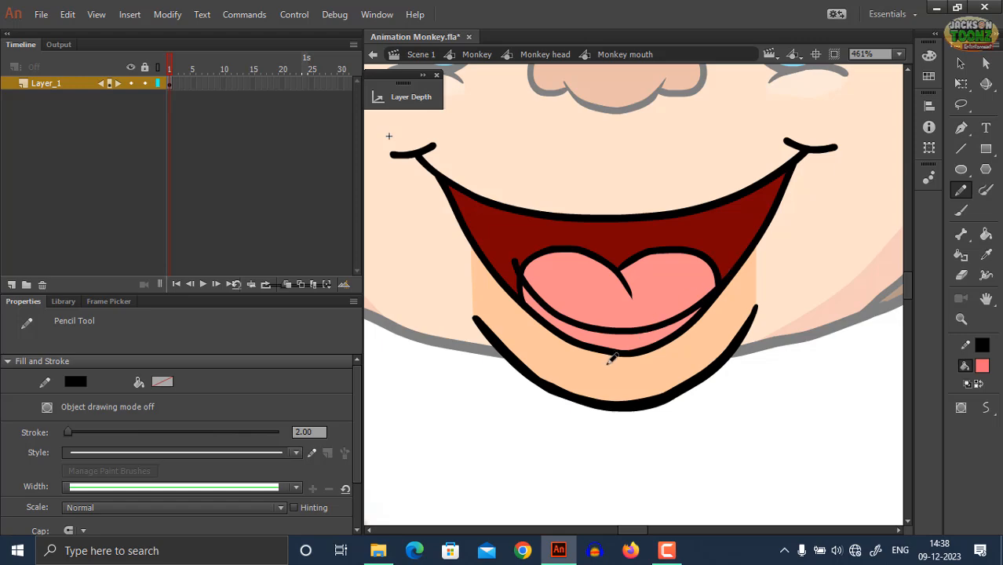
# Step: Fill the strip along the tongue's lower edge with the sampled darker pink
pyautogui.press('k')
pyautogui.press('z')
pyautogui.keyDown('alt'); pyautogui.click(628, 324); pyautogui.keyUp('alt')
pyautogui.keyDown('alt'); pyautogui.click(630, 340); pyautogui.keyUp('alt')
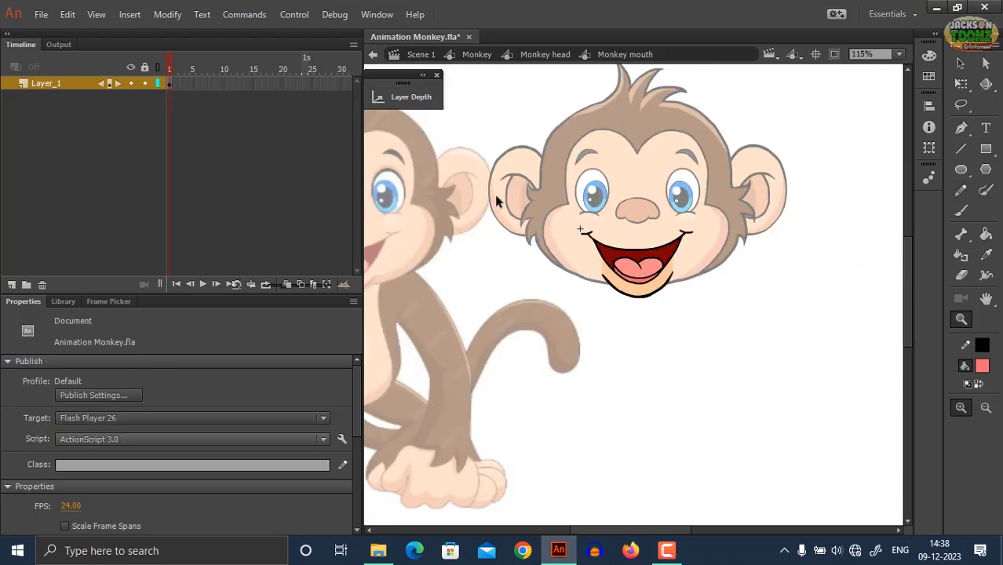
# Step: Select the whole mouth artwork, set its stroke to none to remove the tongue guide line, and deselect it
pyautogui.moveTo(476, 154)
pyautogui.mouseDown()
pyautogui.moveTo(742, 323)
pyautogui.moveTo(832, 363)
pyautogui.mouseUp()
pyautogui.click(982, 346)
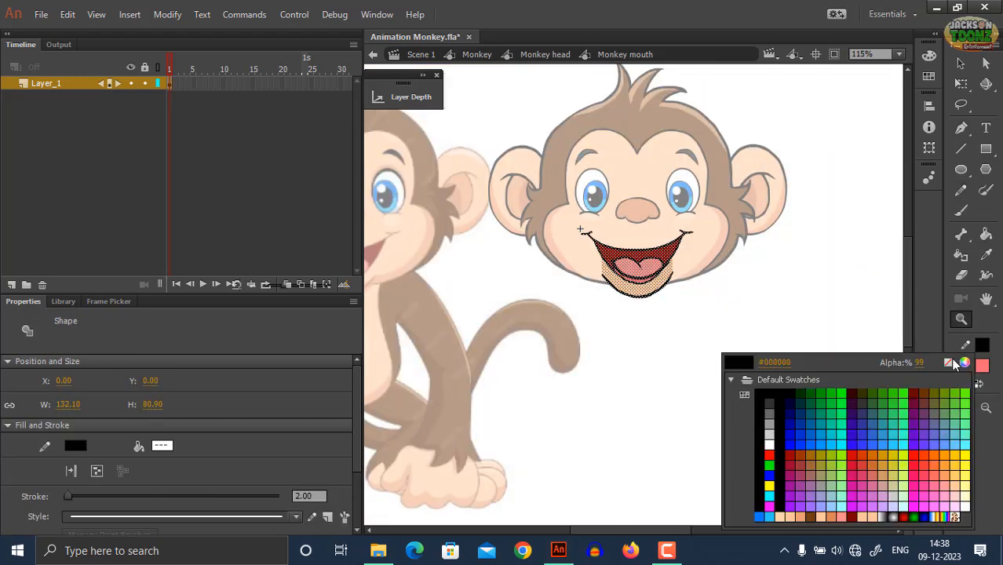
pyautogui.click(949, 363)
pyautogui.click(696, 332)
# Step: Leave the mouth symbol for the Monkey head symbol and save the document with the shaded tongue
pyautogui.doubleClick(694, 336)
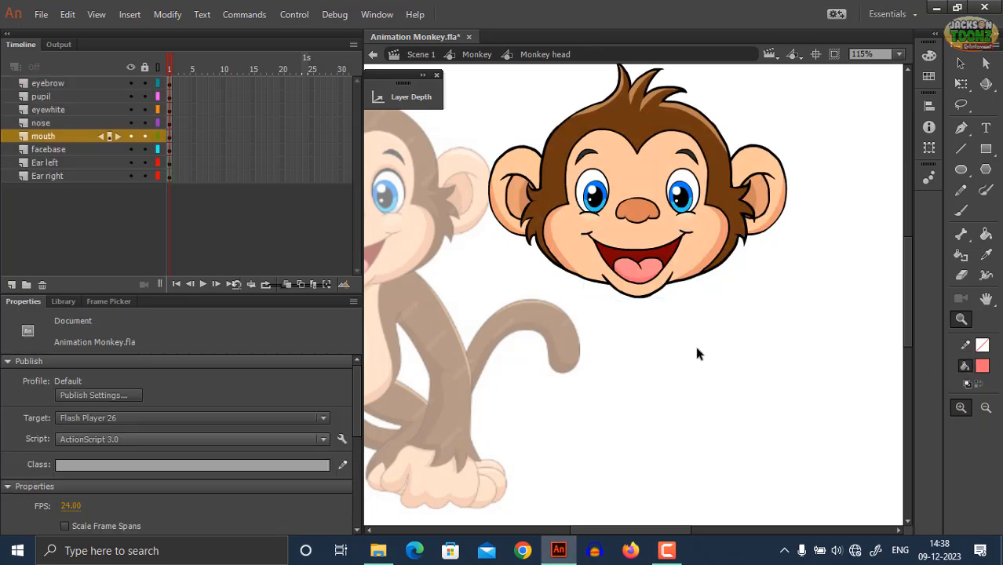
pyautogui.keyDown('alt'); pyautogui.click(636, 300); pyautogui.keyUp('alt')
pyautogui.hotkey('ctrl', 's')
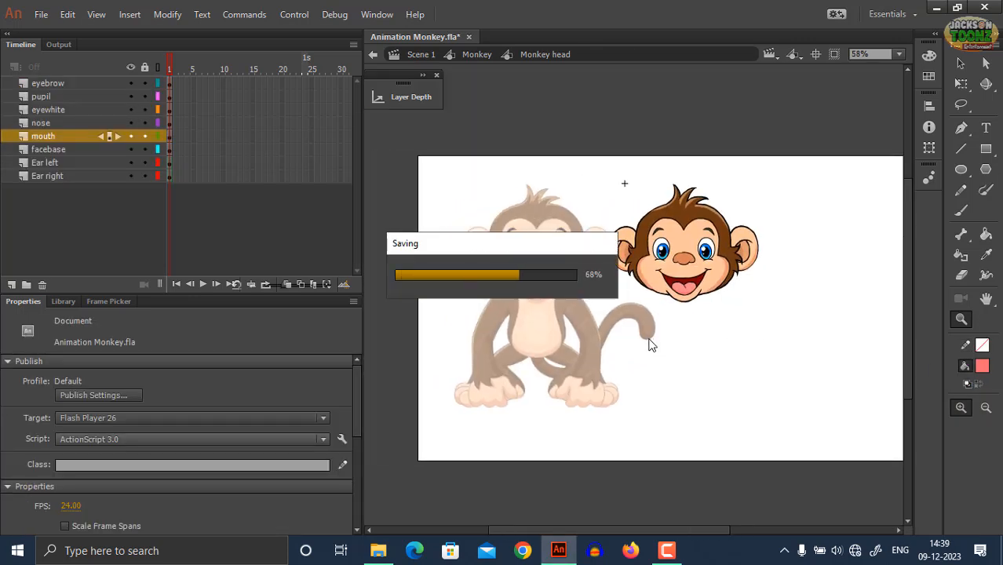
# Step: Go back to the Monkey symbol to compare the head with the reference, and reopen the Monkey head symbol for editing
pyautogui.click(475, 54)
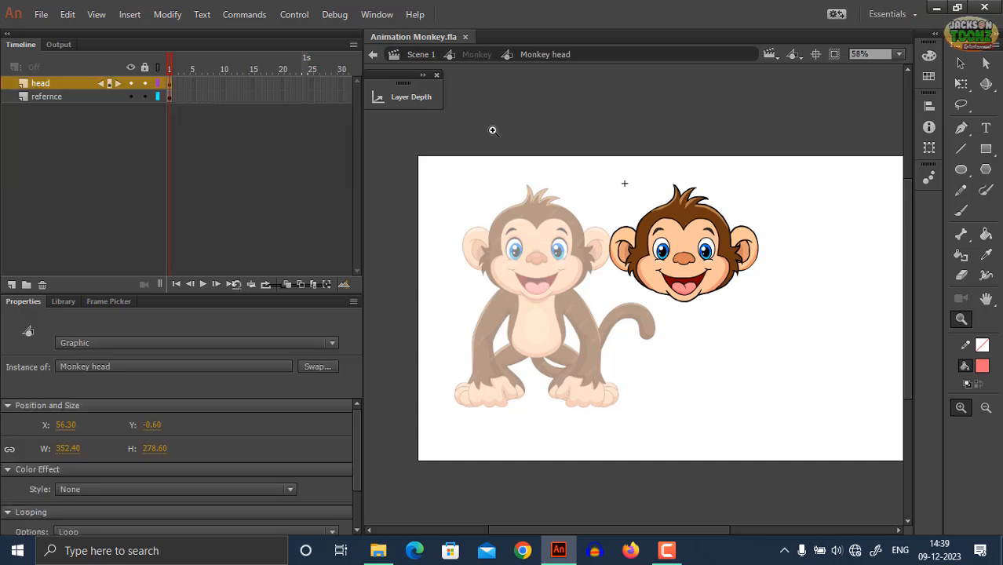
pyautogui.click(675, 348)
pyautogui.click(673, 260)
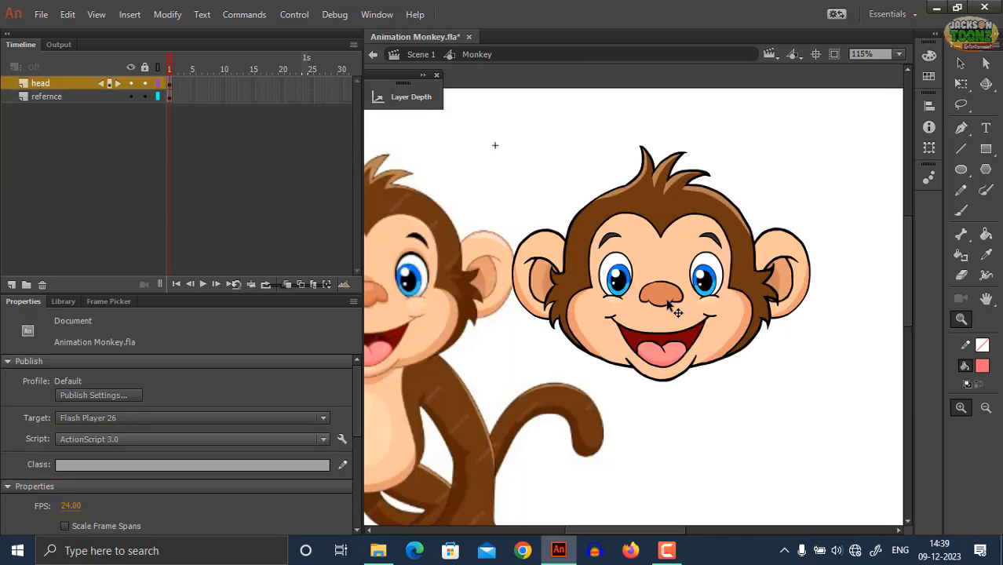
pyautogui.press('q')
pyautogui.moveTo(653, 308); pyautogui.dragTo(744, 252)
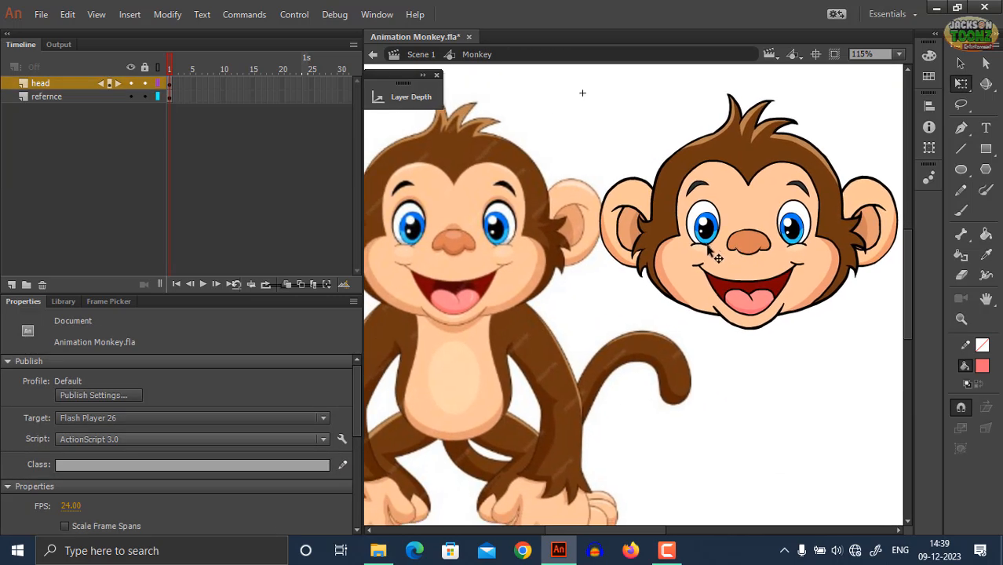
pyautogui.click(789, 225)
pyautogui.doubleClick(786, 224)
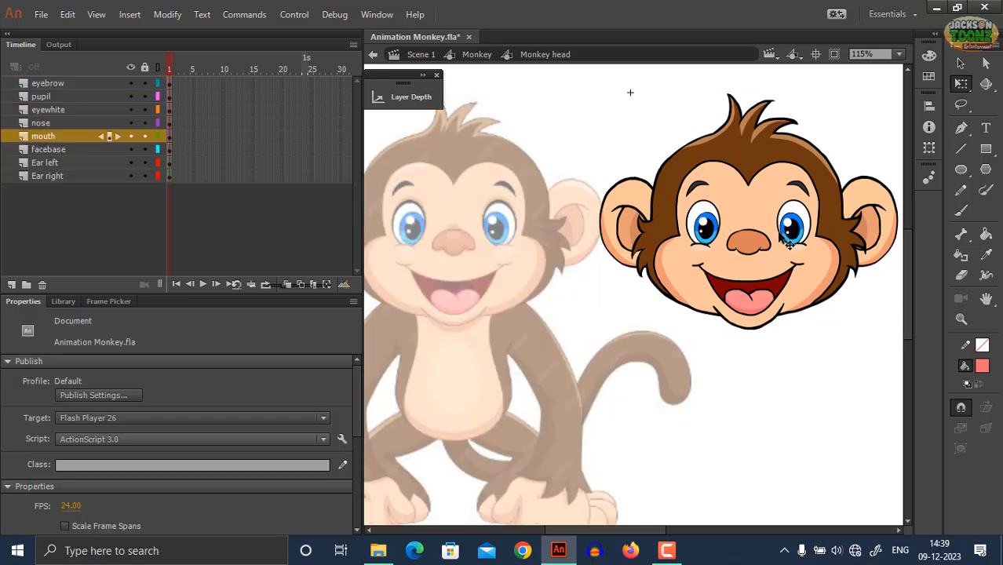
# Step: Open the Monkey Eyewhite symbol for editing and add a new layer beneath its existing layers
pyautogui.press('z')
pyautogui.click(775, 219)
pyautogui.doubleClick(707, 303)
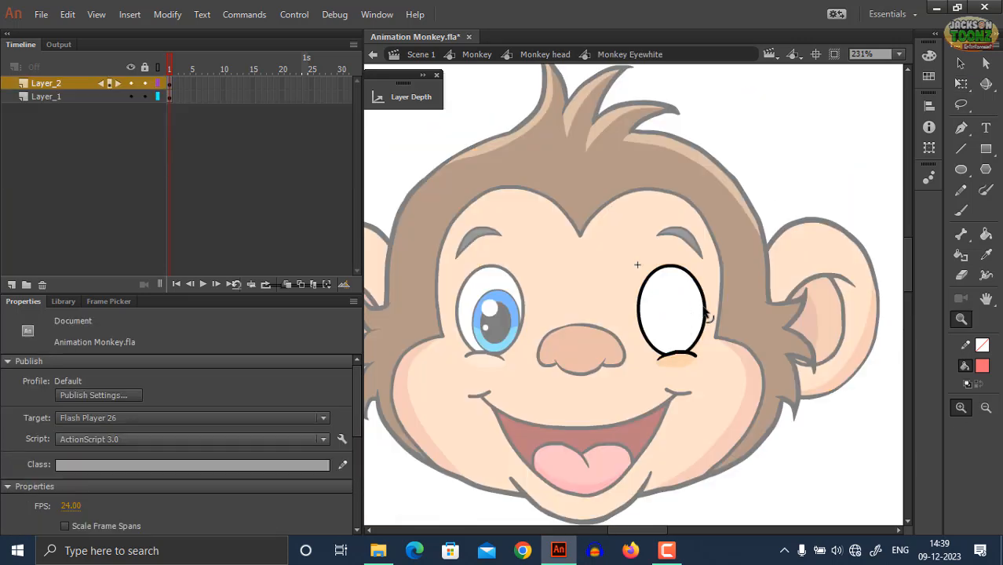
pyautogui.click(694, 293)
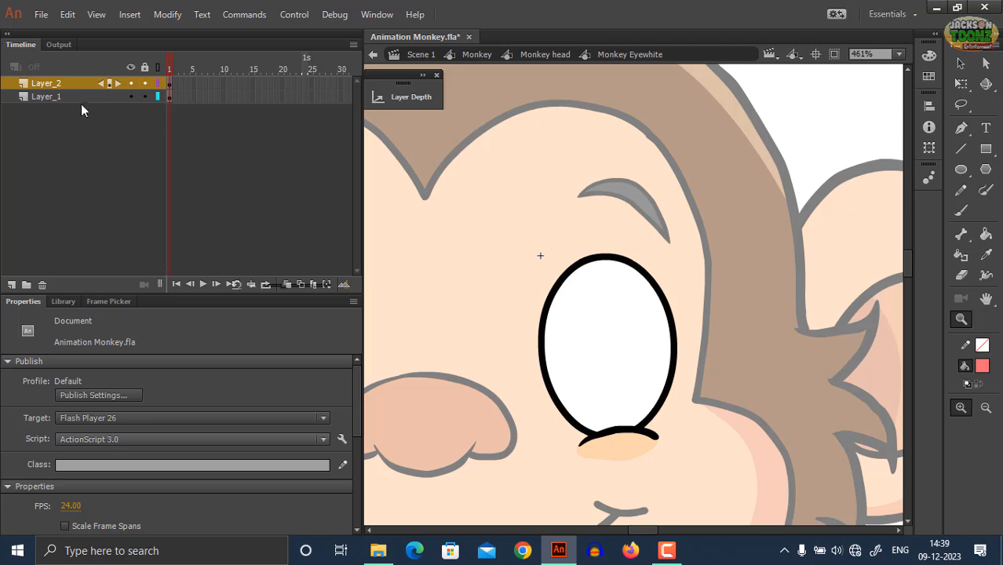
pyautogui.click(81, 102)
pyautogui.click(12, 284)
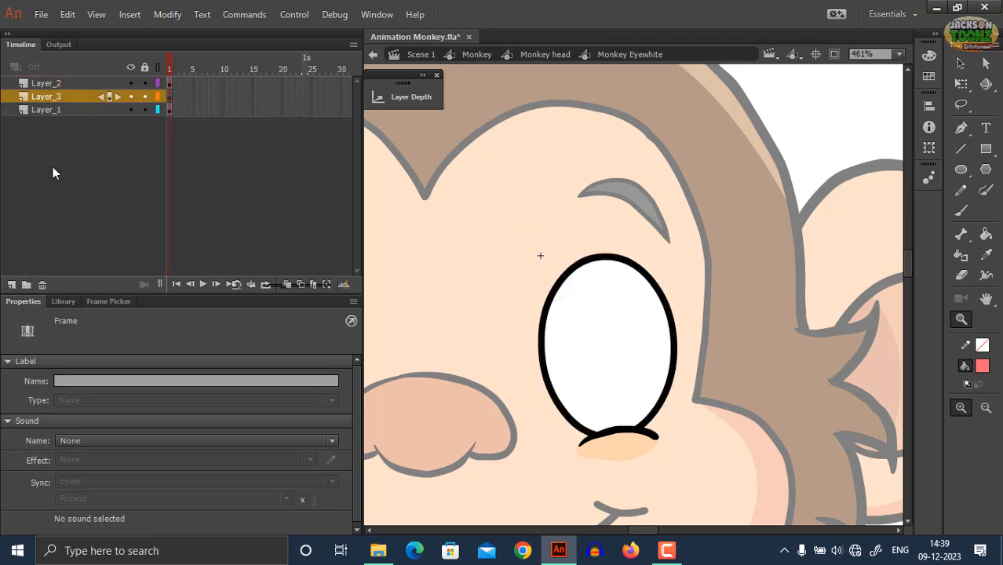
pyautogui.moveTo(53, 98); pyautogui.dragTo(53, 116)
# Step: Go back to the Monkey symbol and sample the inner ear's orange from the drawn head as fill color
pyautogui.doubleClick(775, 125)
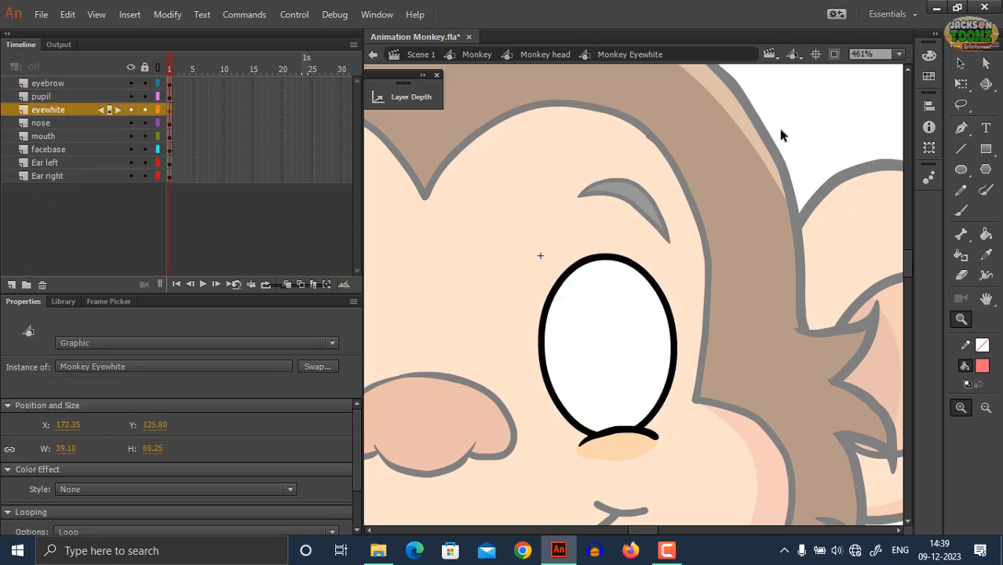
pyautogui.doubleClick(781, 125)
pyautogui.hotkey('ctrl', '-')
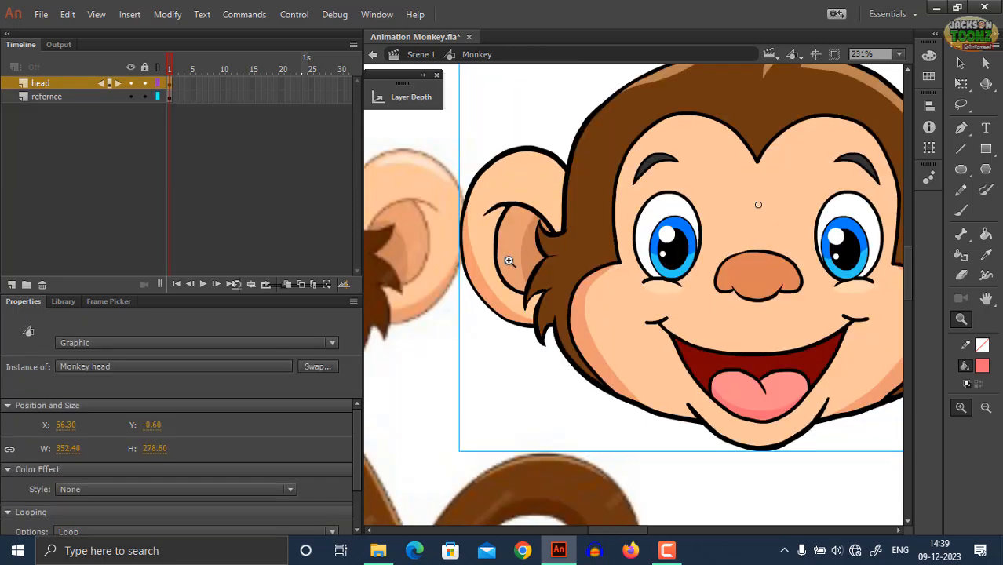
pyautogui.press('i')
pyautogui.click(529, 256)
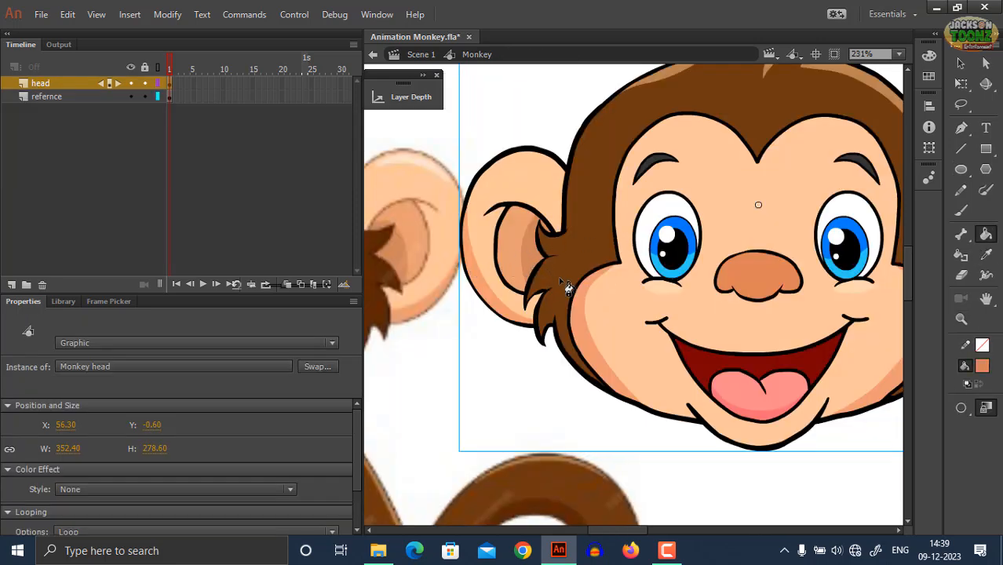
# Step: Reopen the Monkey head symbol and its Monkey Eyewhite symbol for editing
pyautogui.moveTo(703, 335); pyautogui.dragTo(471, 319)
pyautogui.doubleClick(653, 221)
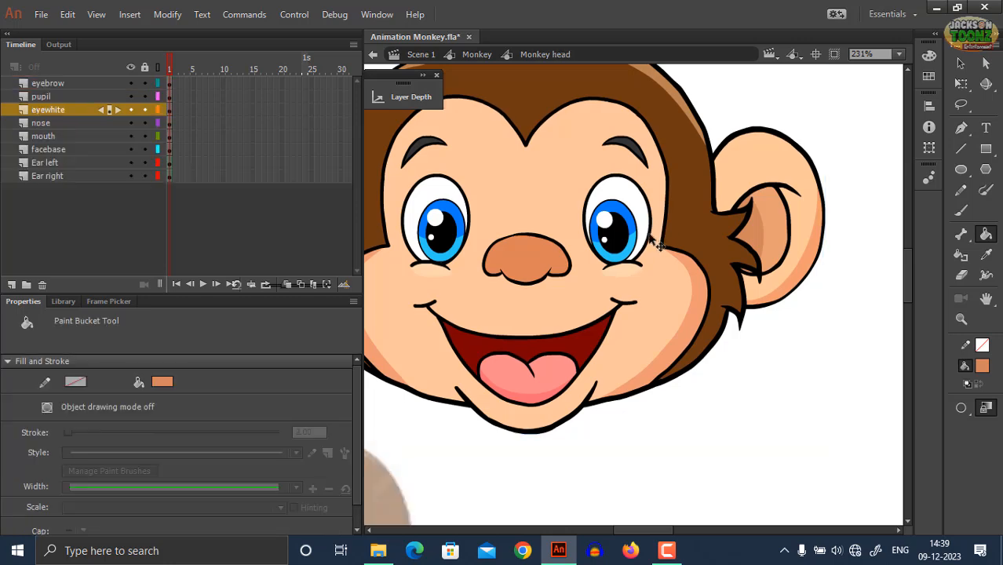
pyautogui.keyDown('ctrl'); pyautogui.click(651, 236); pyautogui.keyUp('ctrl')
pyautogui.hotkey('ctrl', 'space')
pyautogui.keyDown('ctrl'); pyautogui.click(640, 237); pyautogui.keyUp('ctrl')
pyautogui.doubleClick(660, 284)
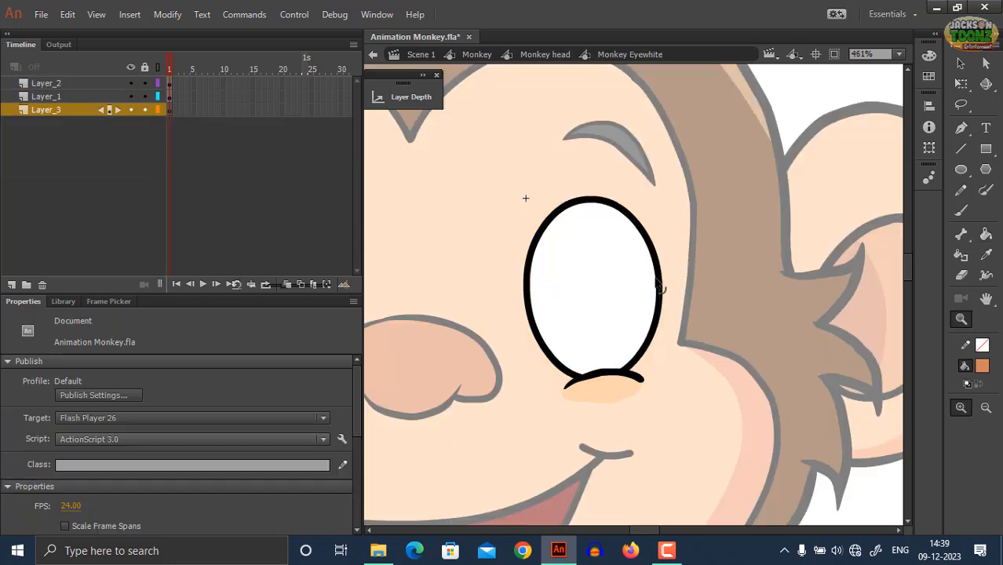
# Step: Draw a borderless orange oval on the lowest layer behind the eye white, slightly larger than its outline
pyautogui.click(585, 277)
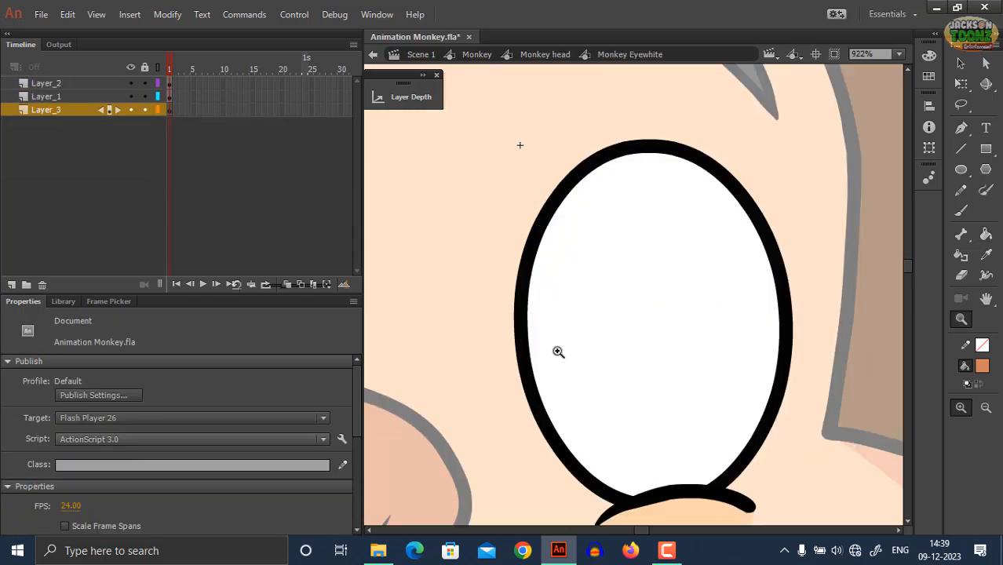
pyautogui.press('b')
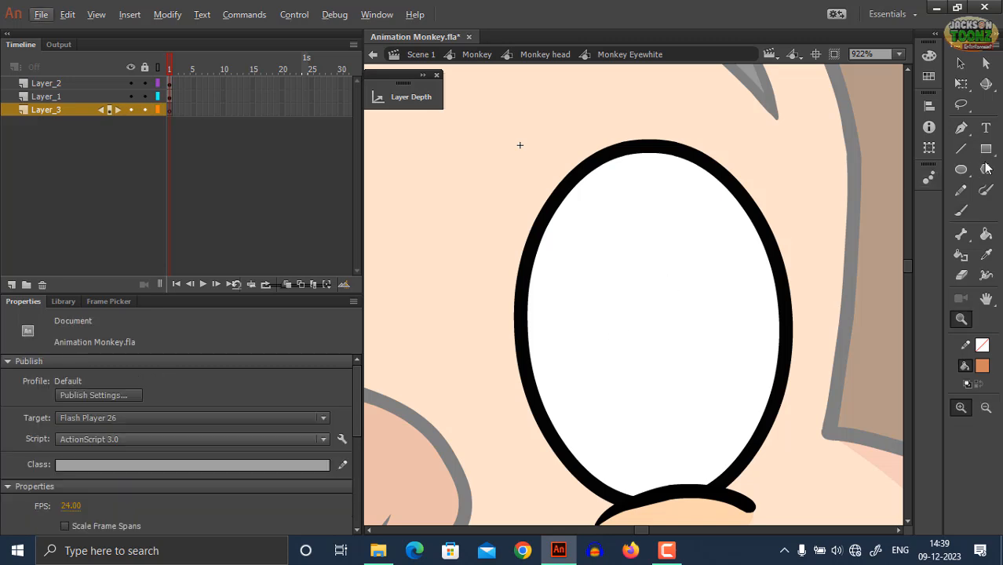
pyautogui.click(961, 169)
pyautogui.press('z')
pyautogui.keyDown('alt'); pyautogui.click(613, 293); pyautogui.keyUp('alt')
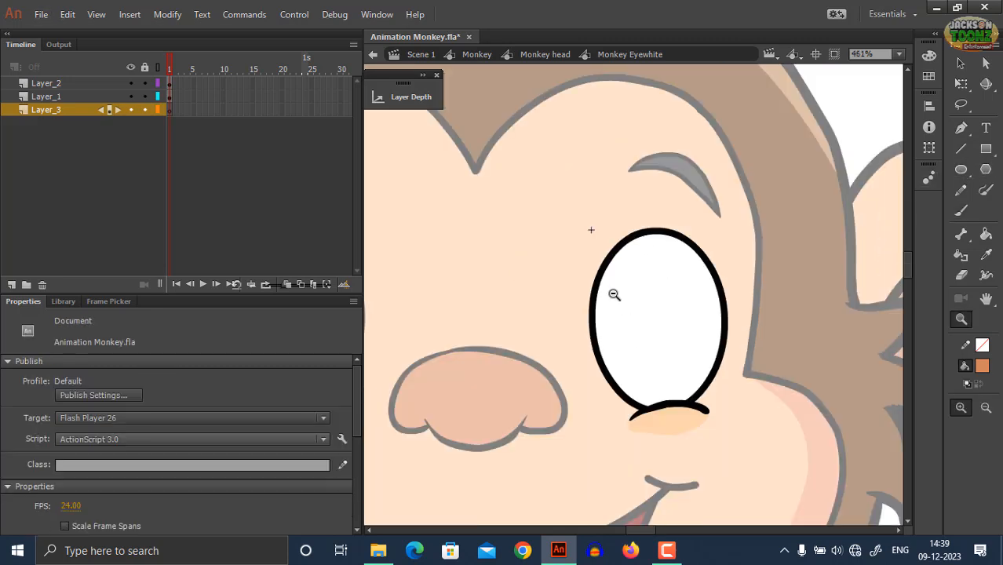
pyautogui.press('o')
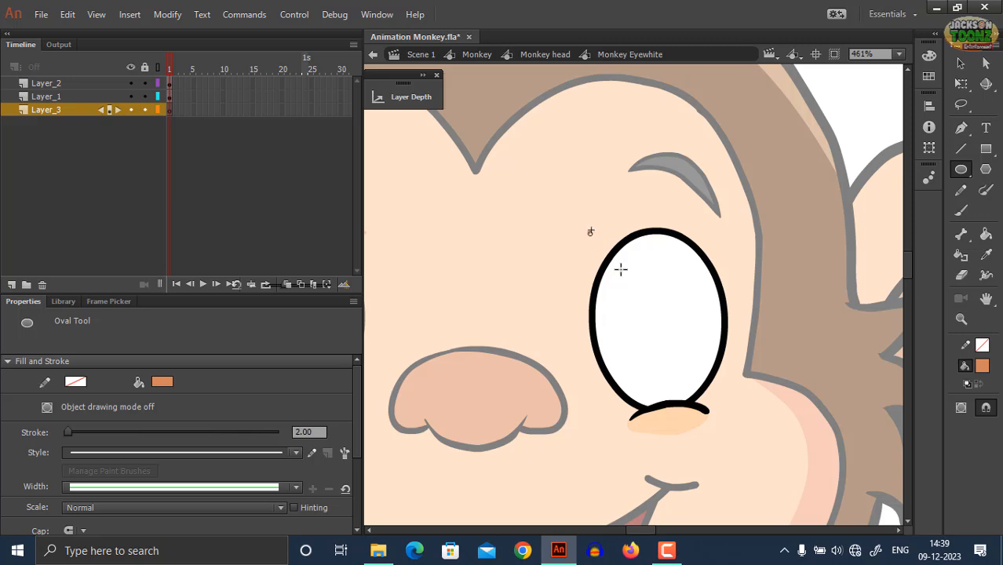
pyautogui.moveTo(621, 269); pyautogui.dragTo(731, 418)
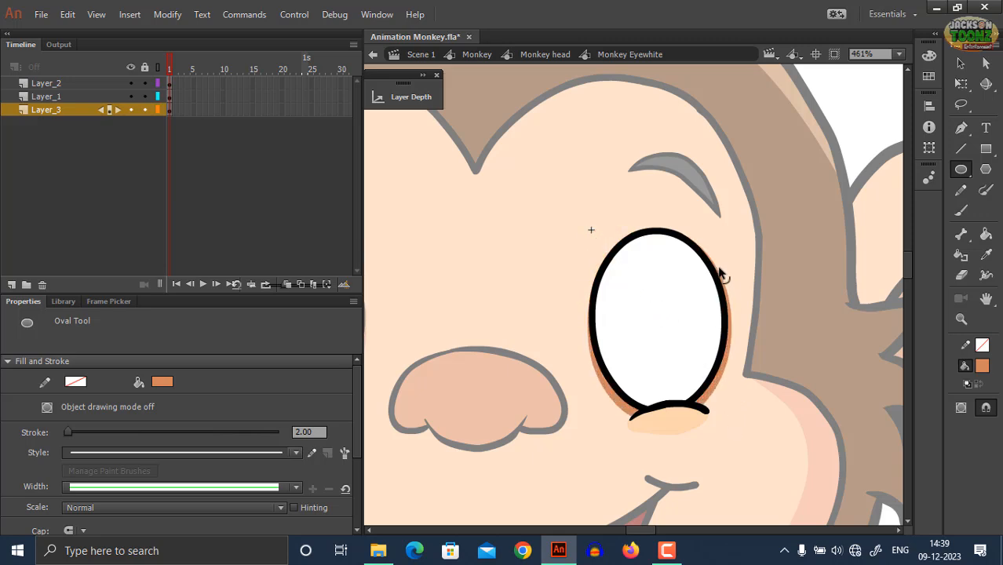
# Step: Reshape the orange oval's edges into an even rim around the eye, using locked outline views of the other layers, and restore those layers
pyautogui.moveTo(720, 268)
pyautogui.mouseDown()
pyautogui.moveTo(713, 245)
pyautogui.moveTo(718, 263)
pyautogui.mouseUp()
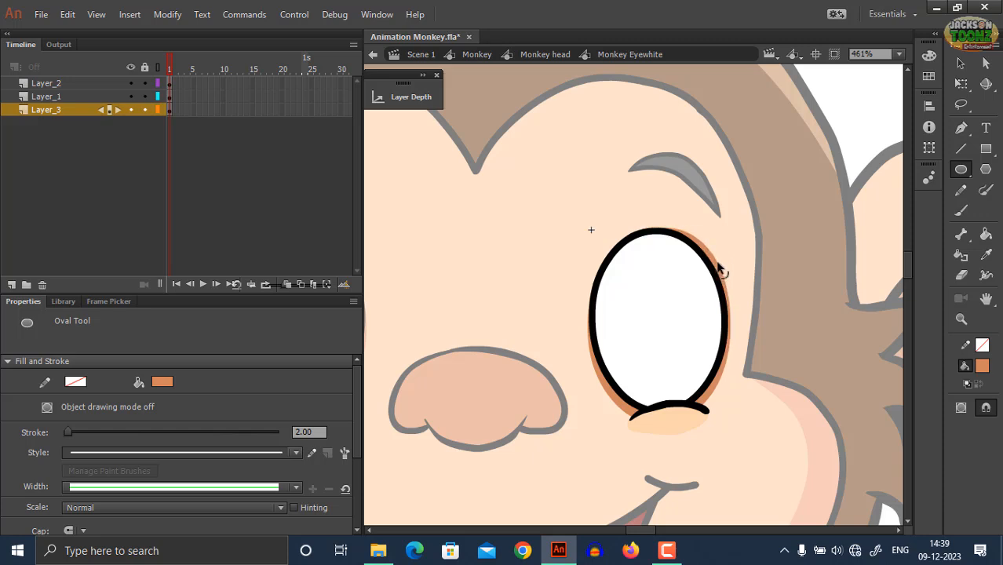
pyautogui.click(145, 97)
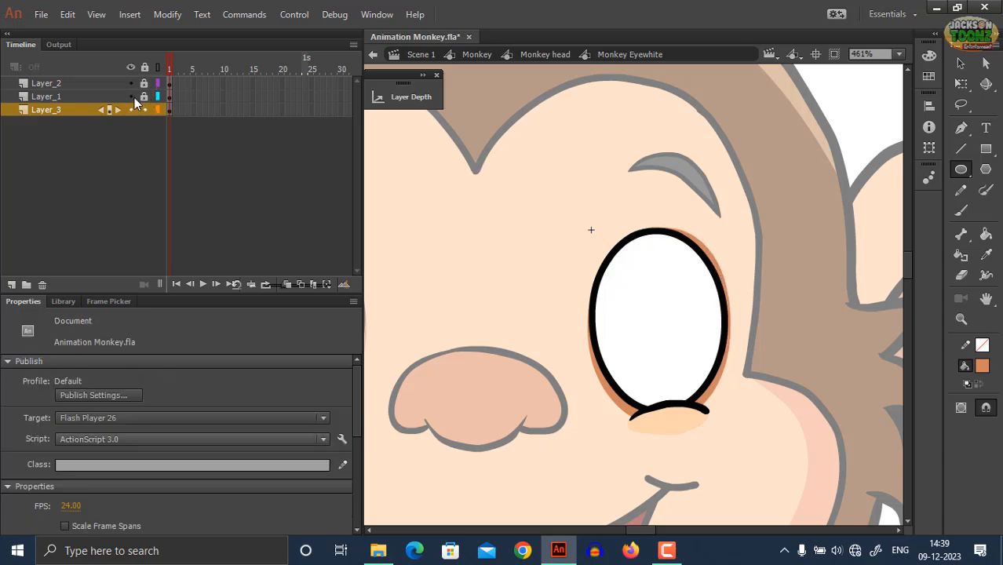
pyautogui.click(158, 96)
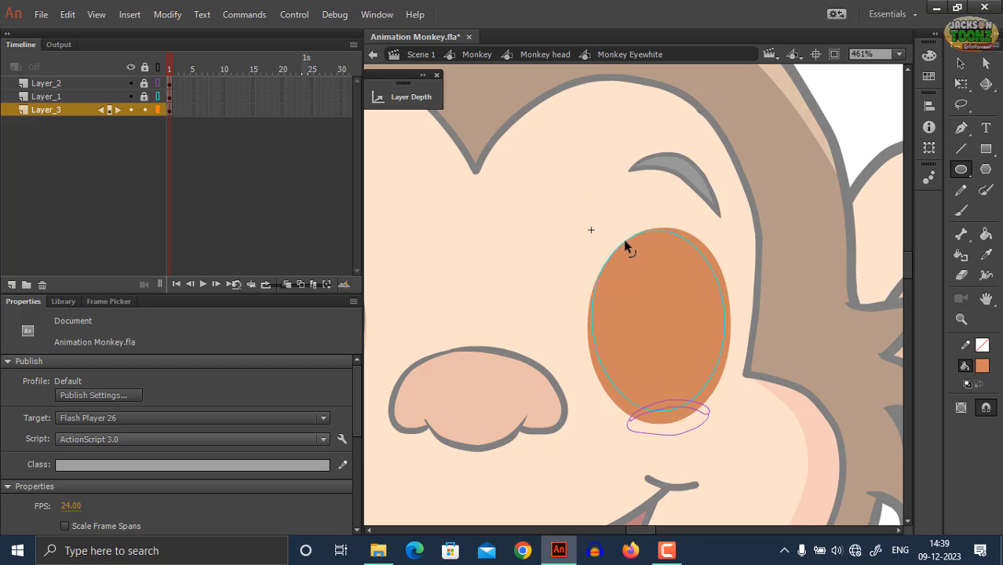
pyautogui.moveTo(626, 246); pyautogui.dragTo(599, 260)
pyautogui.moveTo(652, 226); pyautogui.dragTo(651, 216)
pyautogui.moveTo(591, 283); pyautogui.dragTo(592, 289)
pyautogui.moveTo(146, 83)
pyautogui.mouseDown()
pyautogui.moveTo(145, 96)
pyautogui.moveTo(159, 82)
pyautogui.mouseUp()
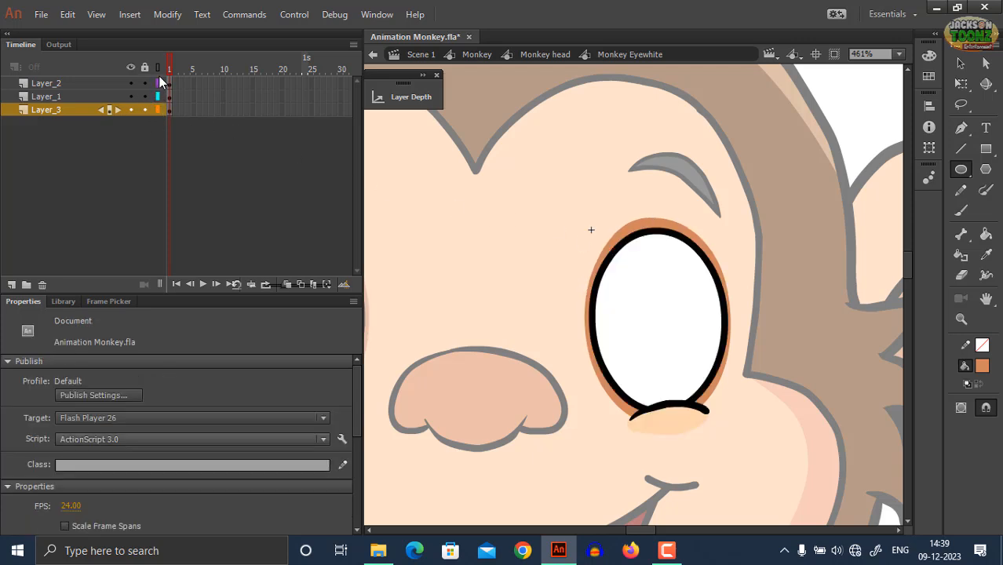
# Step: Leave the eye-white symbol for the Monkey head symbol and view the shaded eyes beside the reference
pyautogui.keyDown('ctrl'); pyautogui.doubleClick(832, 157); pyautogui.keyUp('ctrl')
pyautogui.keyDown('ctrl'); pyautogui.keyDown('alt'); pyautogui.click(650, 281); pyautogui.keyUp('alt'); pyautogui.keyUp('ctrl')
pyautogui.keyDown('ctrl'); pyautogui.keyDown('alt'); pyautogui.click(657, 296); pyautogui.keyUp('alt'); pyautogui.keyUp('ctrl')
pyautogui.keyDown('ctrl'); pyautogui.click(722, 230); pyautogui.keyUp('ctrl')
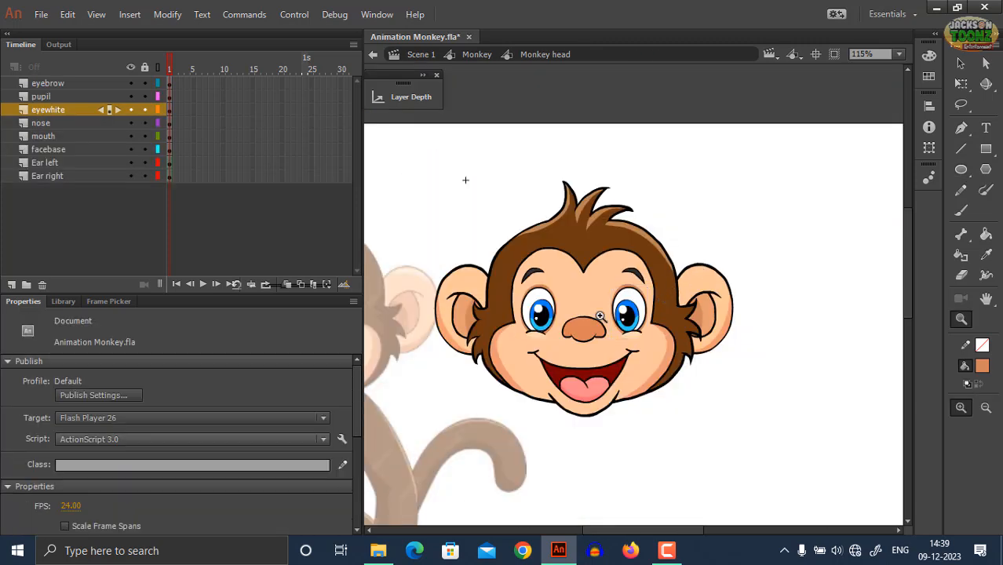
pyautogui.keyDown('alt'); pyautogui.click(599, 315); pyautogui.keyUp('alt')
pyautogui.click(590, 315)
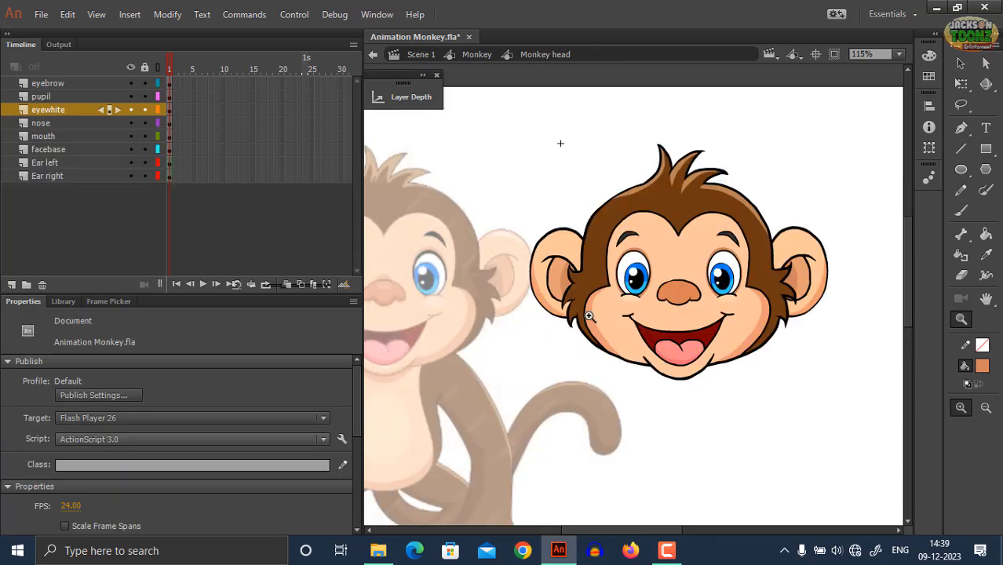
# Step: Return to the Monkey symbol and sample the lighter orange of the reference nose's highlight as fill color
pyautogui.keyDown('ctrl'); pyautogui.doubleClick(535, 339); pyautogui.keyUp('ctrl')
pyautogui.moveTo(493, 338); pyautogui.dragTo(552, 333)
pyautogui.click(463, 289)
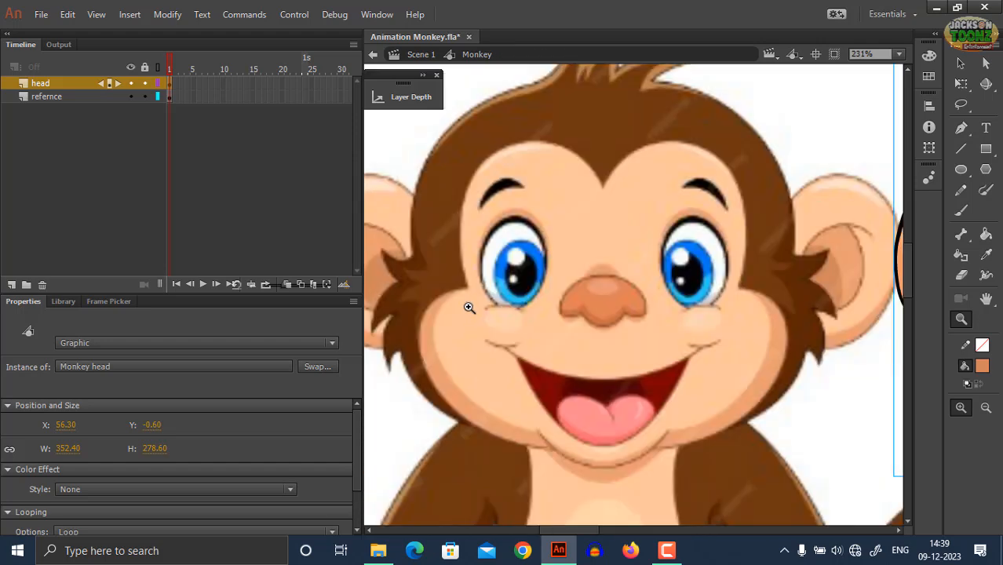
pyautogui.press('i')
pyautogui.click(606, 298)
# Step: Reopen the Monkey head symbol and open its Nose symbol for editing
pyautogui.moveTo(764, 373); pyautogui.dragTo(405, 316)
pyautogui.keyDown('ctrl'); pyautogui.doubleClick(843, 248); pyautogui.keyUp('ctrl')
pyautogui.press('z')
pyautogui.click(821, 245)
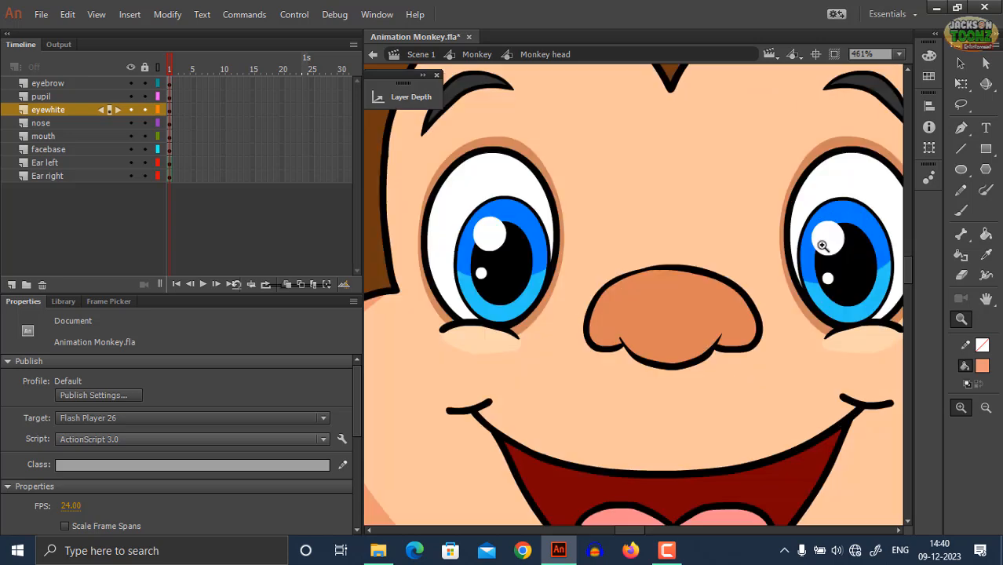
pyautogui.keyDown('ctrl'); pyautogui.doubleClick(684, 293); pyautogui.keyUp('ctrl')
pyautogui.click(680, 289)
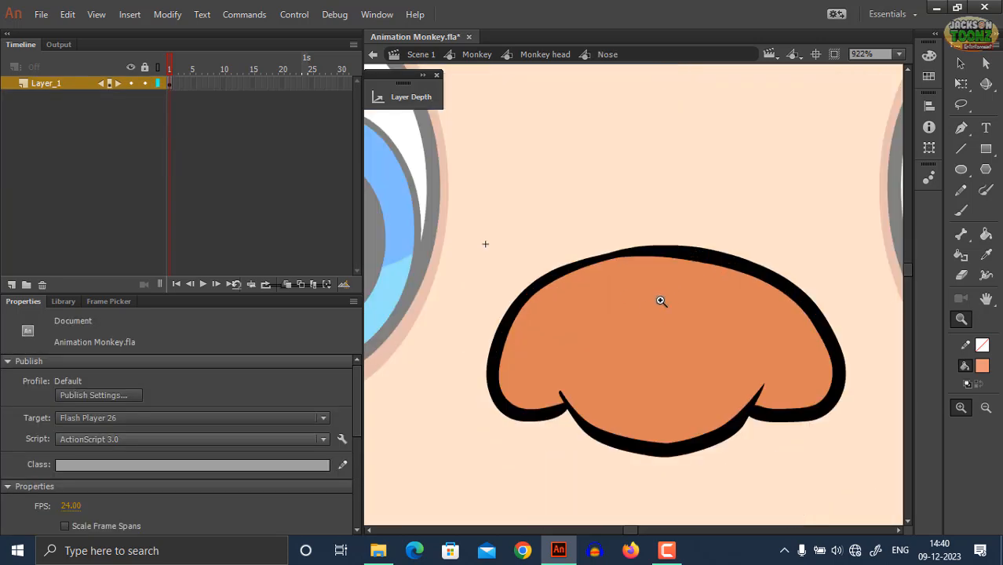
# Step: Add a layer above the nose artwork and draw a small light-orange highlight oval on the nose's upper part
pyautogui.keyDown('ctrl'); pyautogui.click(713, 260); pyautogui.keyUp('ctrl')
pyautogui.keyDown('ctrl'); pyautogui.click(732, 236); pyautogui.keyUp('ctrl')
pyautogui.click(46, 90)
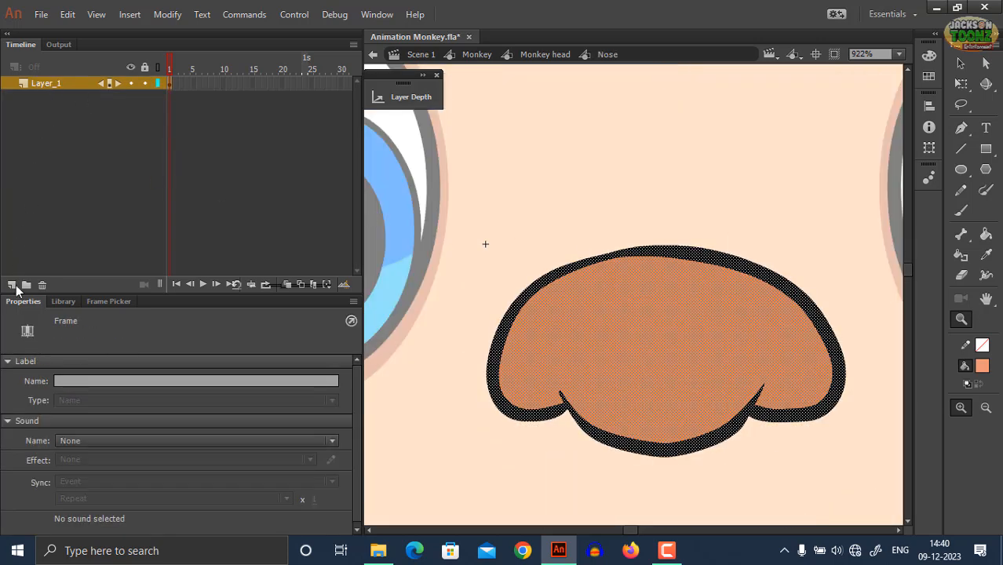
pyautogui.click(11, 284)
pyautogui.click(961, 169)
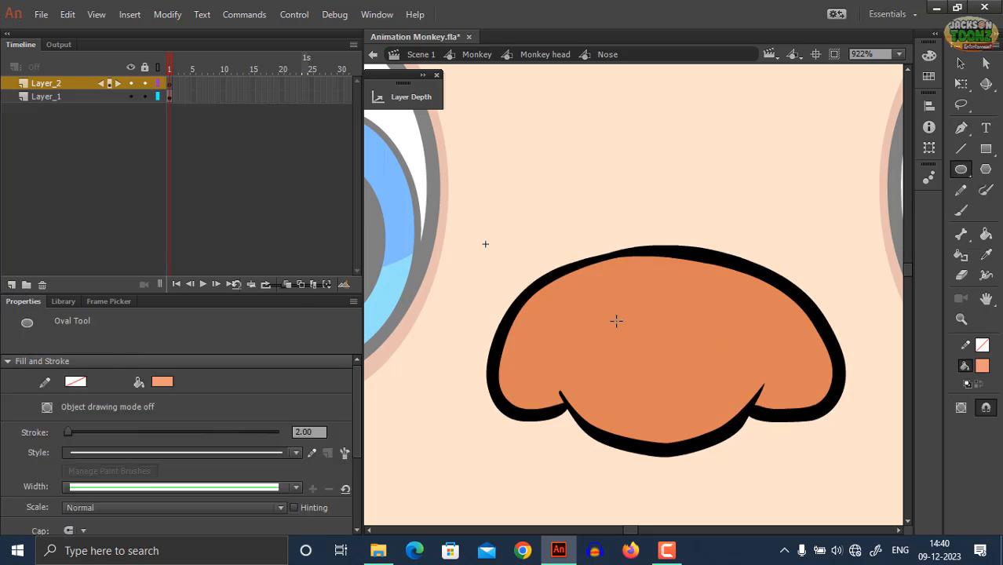
pyautogui.moveTo(611, 269); pyautogui.dragTo(723, 323)
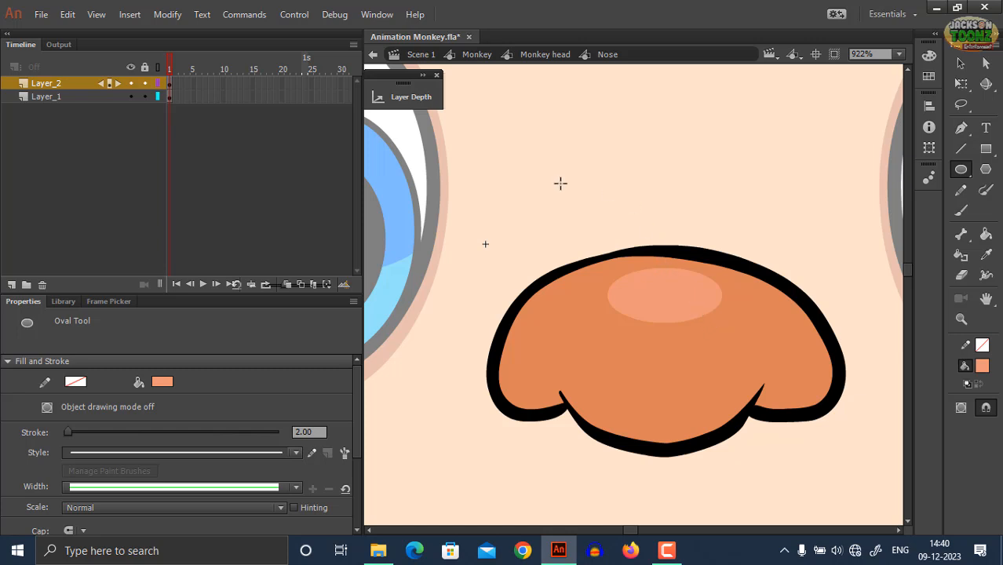
# Step: Add a layer beneath the nose artwork, sample the nose's orange, and draw an oval rising behind the nose's top edge
pyautogui.click(73, 96)
pyautogui.click(15, 284)
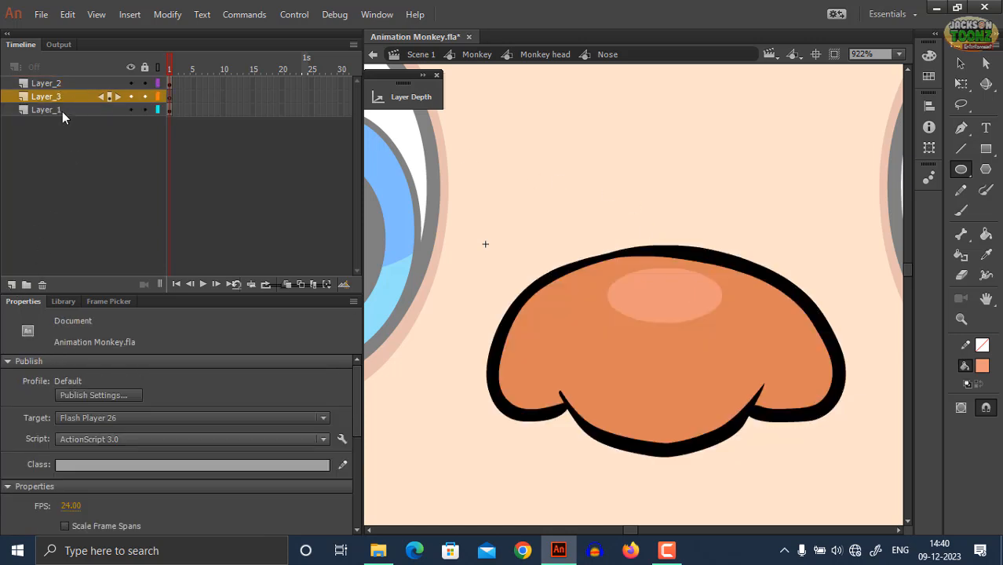
pyautogui.moveTo(56, 95); pyautogui.dragTo(57, 132)
pyautogui.keyDown('ctrl'); pyautogui.click(510, 164); pyautogui.keyUp('ctrl')
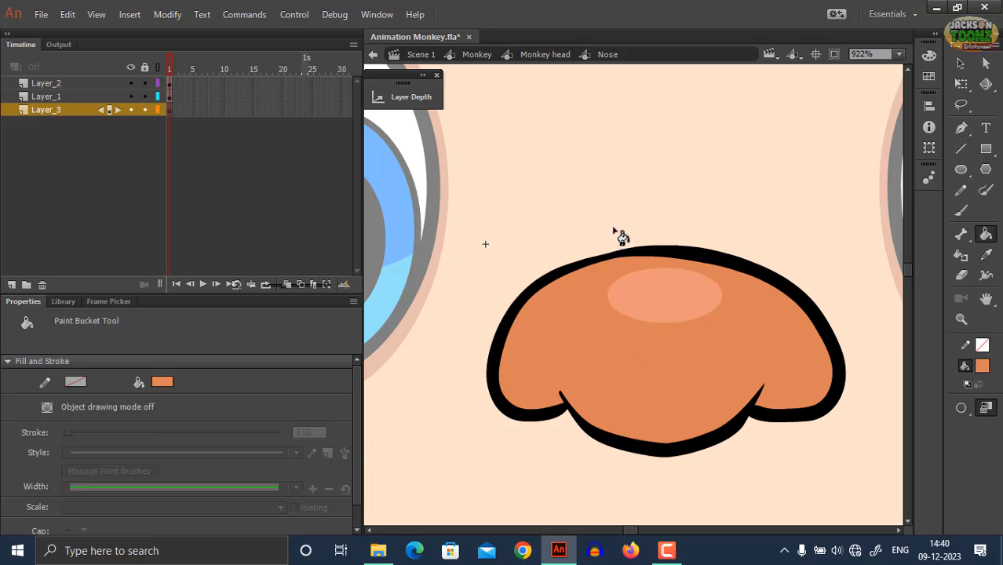
pyautogui.press('o')
pyautogui.moveTo(594, 217); pyautogui.dragTo(735, 336)
# Step: Lighten the fill color of the oval behind the nose slightly
pyautogui.keyDown('ctrl'); pyautogui.click(682, 242); pyautogui.keyUp('ctrl')
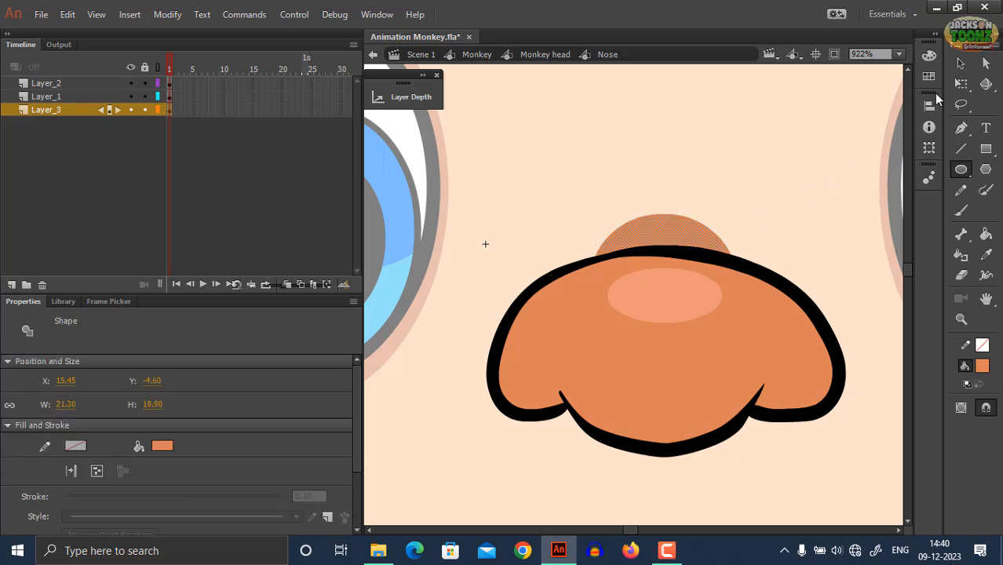
pyautogui.click(929, 61)
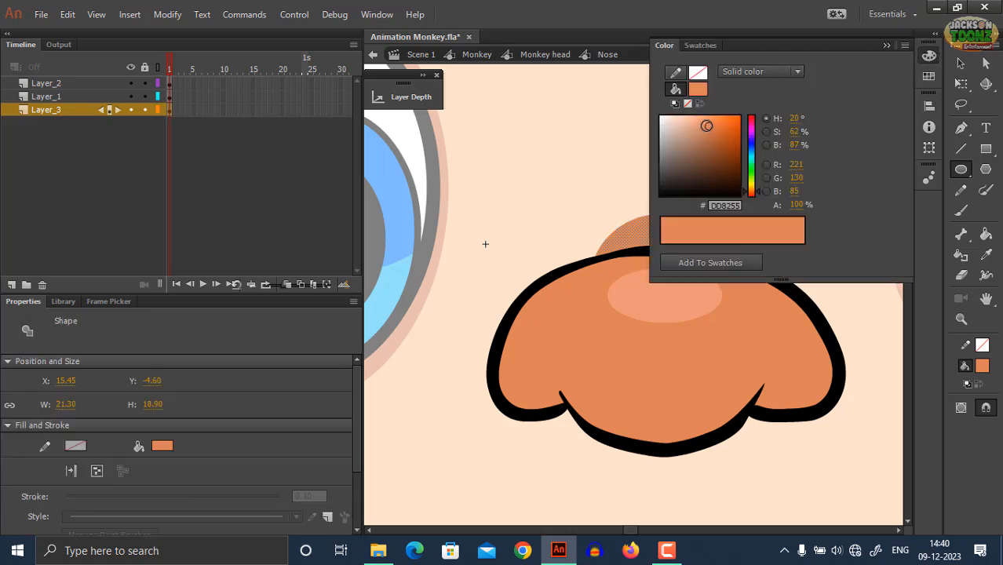
pyautogui.moveTo(707, 126); pyautogui.dragTo(704, 123)
pyautogui.click(886, 46)
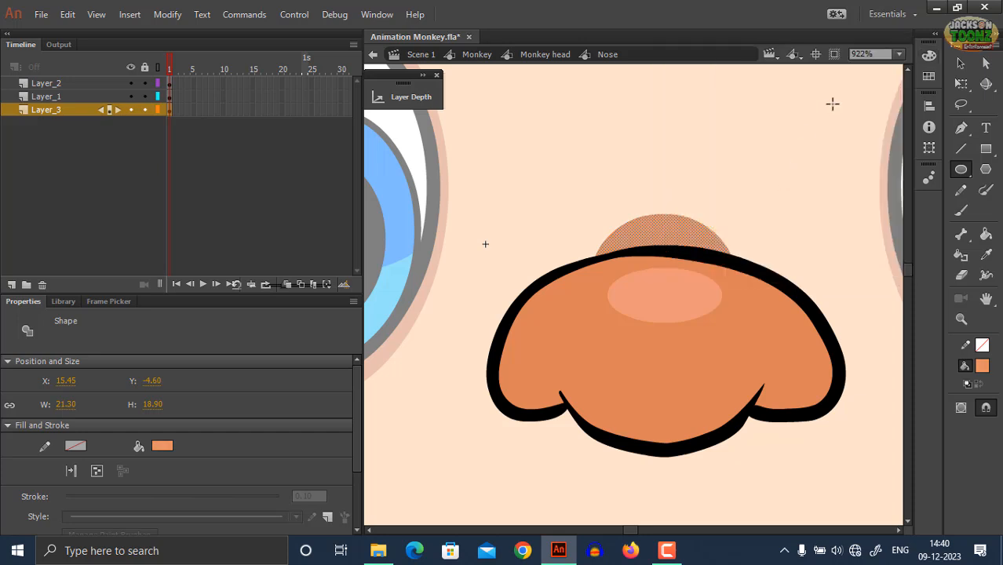
# Step: Return to Scene 1, deselect the monkey to view the finished head beside the reference, and save the document
pyautogui.click(545, 54)
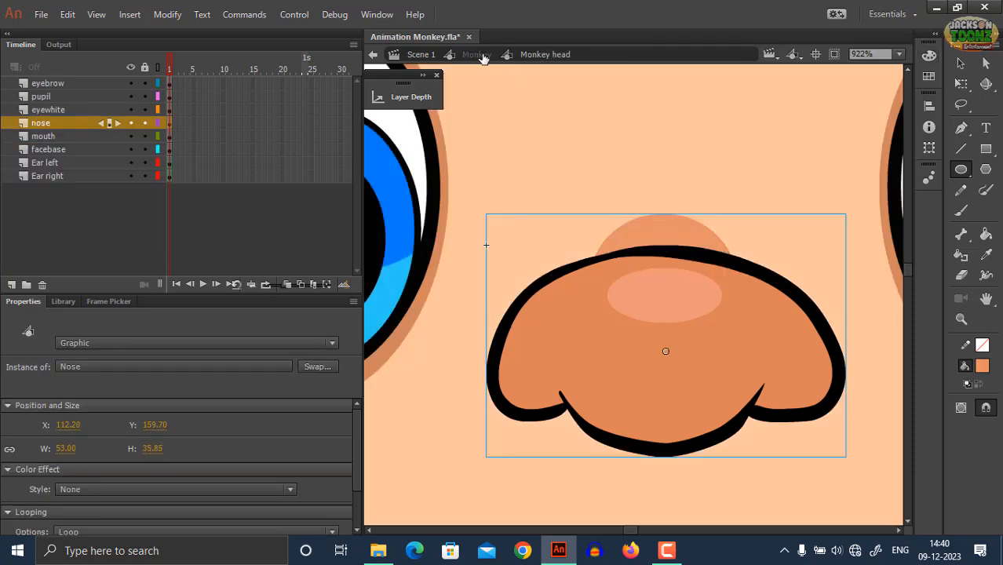
pyautogui.click(477, 54)
pyautogui.click(421, 55)
pyautogui.press('z')
pyautogui.keyDown('alt'); pyautogui.click(677, 250); pyautogui.keyUp('alt')
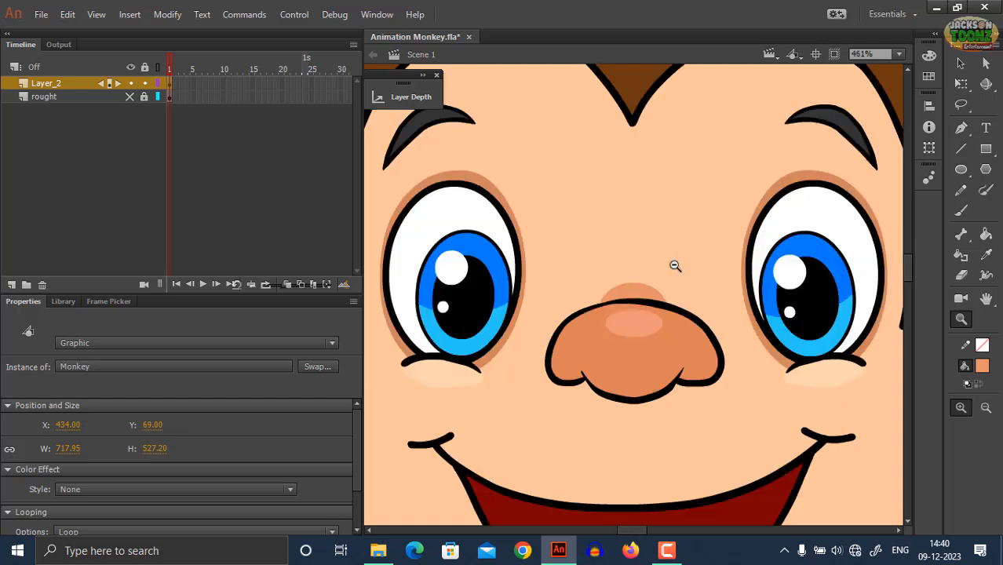
pyautogui.keyDown('alt'); pyautogui.click(620, 289); pyautogui.keyUp('alt')
pyautogui.keyDown('alt'); pyautogui.click(611, 298); pyautogui.keyUp('alt')
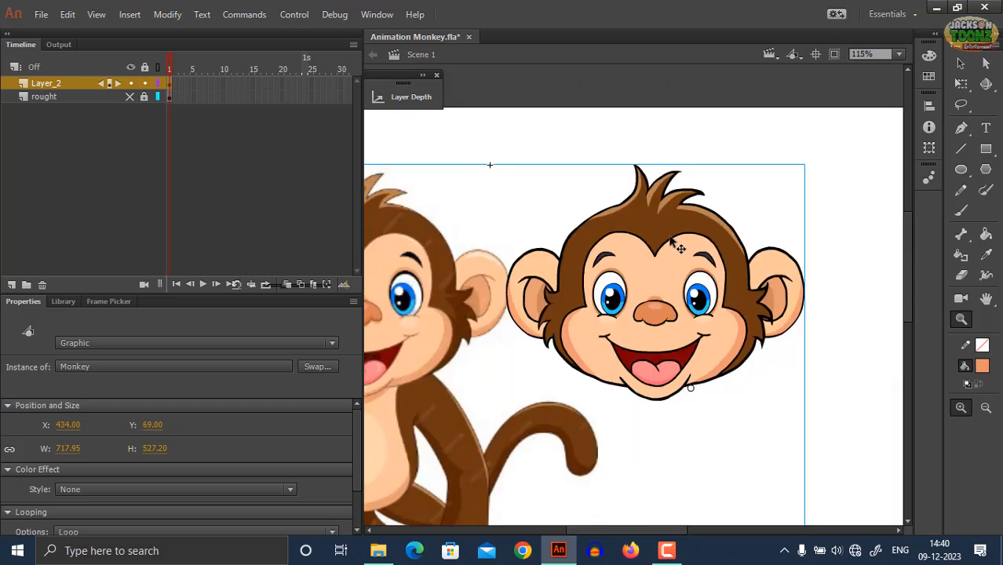
pyautogui.keyDown('ctrl'); pyautogui.click(824, 244); pyautogui.keyUp('ctrl')
pyautogui.moveTo(586, 350); pyautogui.dragTo(629, 297)
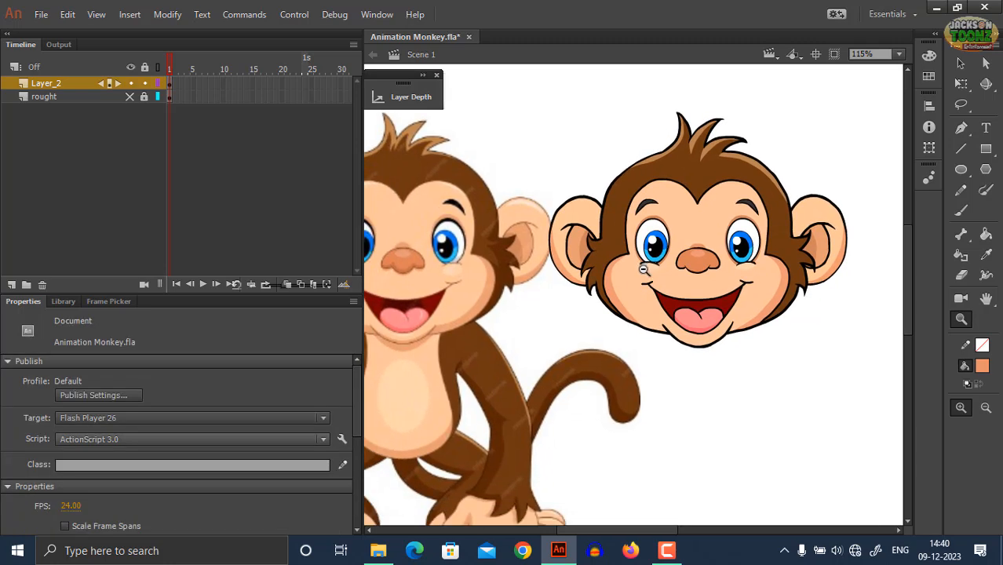
pyautogui.keyDown('alt'); pyautogui.click(643, 269); pyautogui.keyUp('alt')
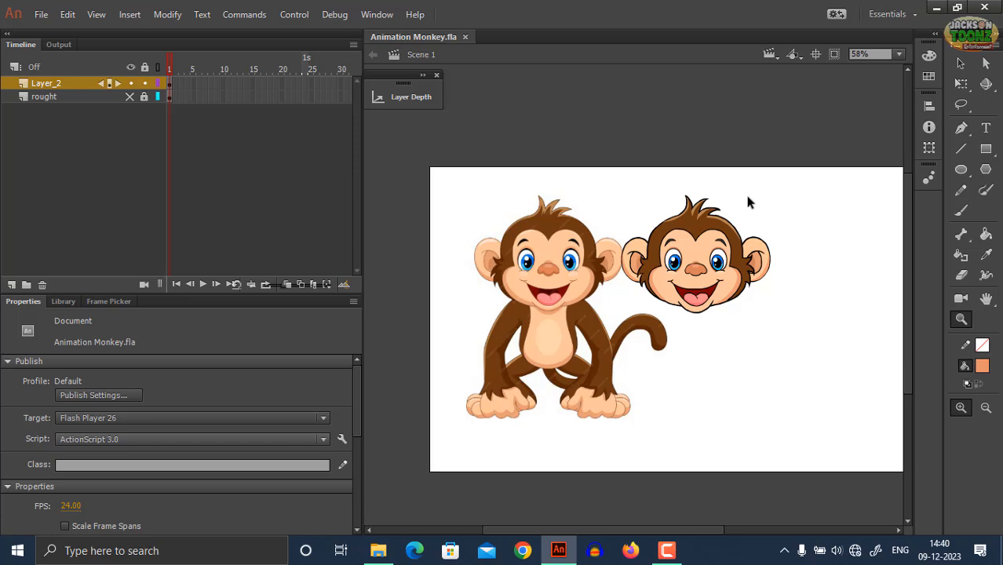
pyautogui.click(676, 262)
pyautogui.keyDown('alt'); pyautogui.click(654, 295); pyautogui.keyUp('alt')
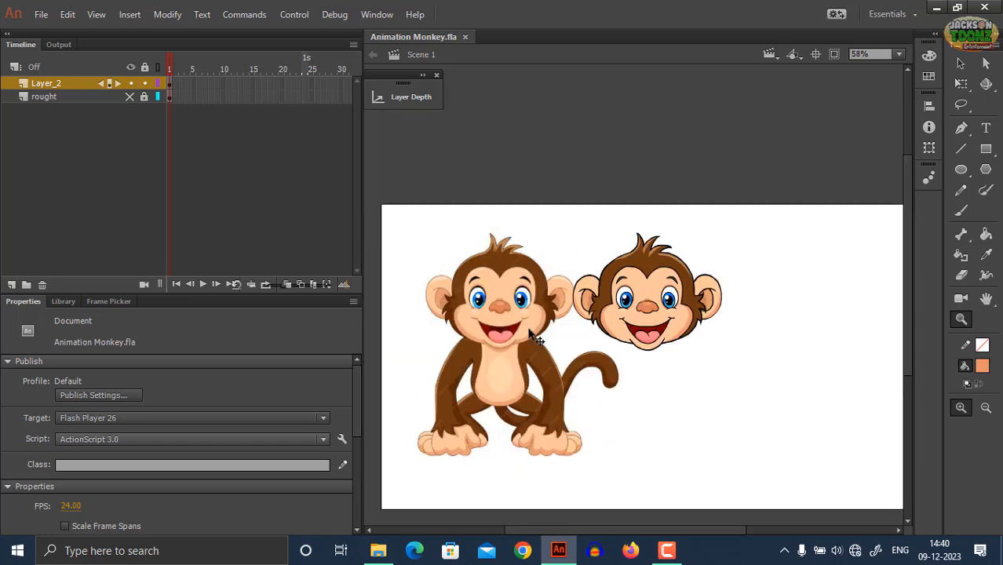
pyautogui.keyDown('ctrl'); pyautogui.click(505, 369); pyautogui.keyUp('ctrl')
pyautogui.moveTo(504, 364); pyautogui.dragTo(560, 366)
pyautogui.hotkey('ctrl', 'z')
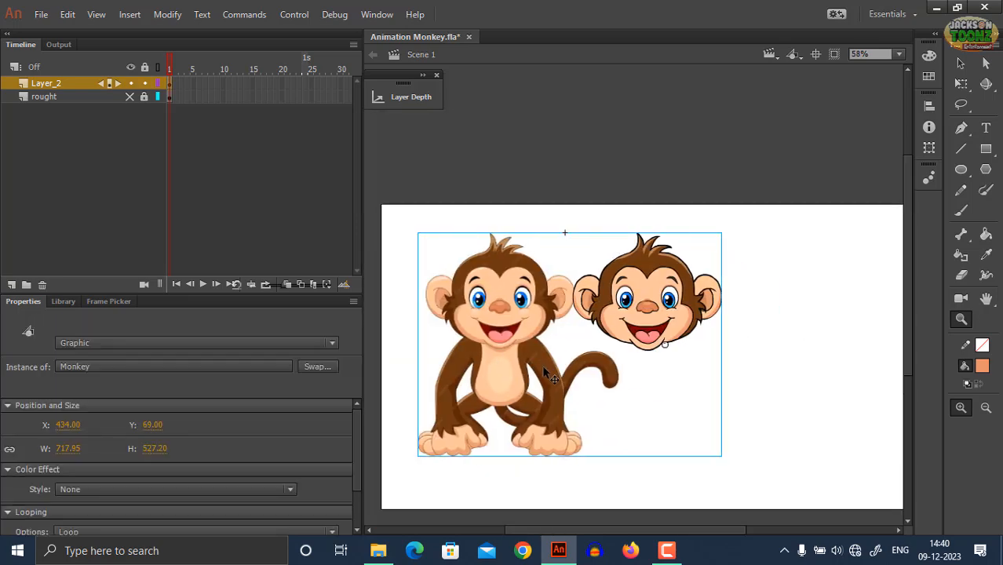
pyautogui.click(166, 99)
pyautogui.click(144, 97)
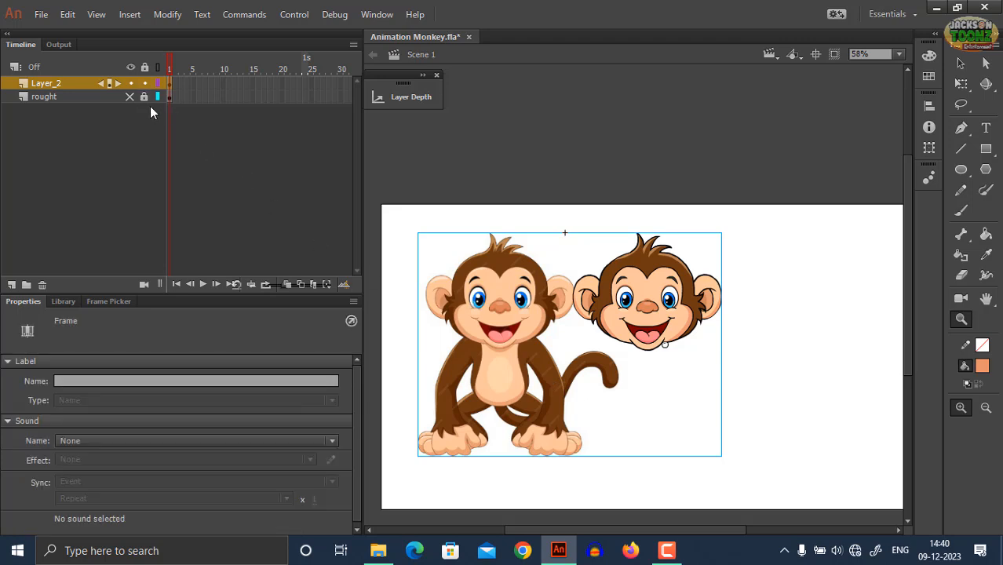
# Step: Open the Monkey symbol and move the reference picture beneath the traced head, at X 0 and Y 0
pyautogui.click(502, 336)
pyautogui.doubleClick(515, 376)
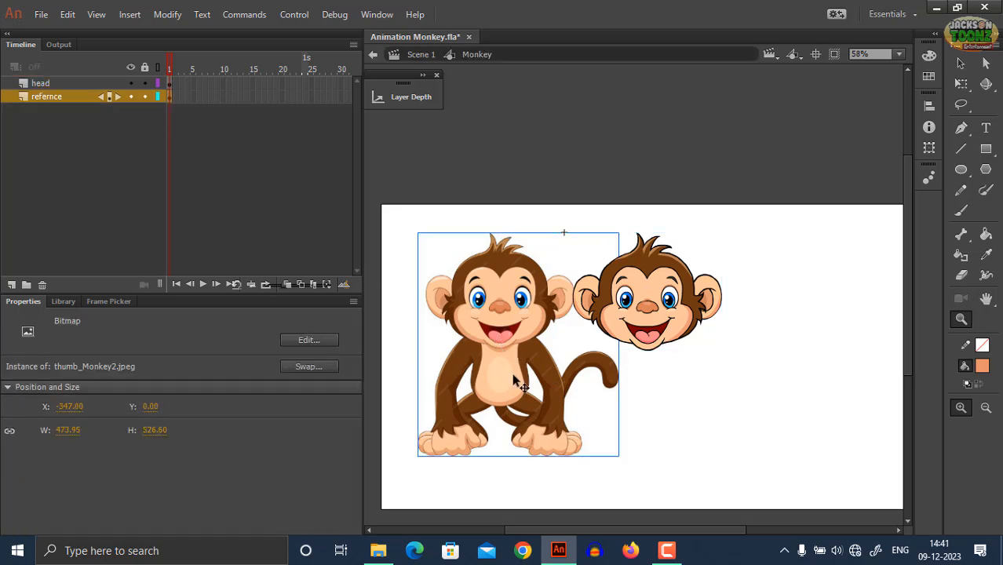
pyautogui.moveTo(510, 382); pyautogui.dragTo(648, 406)
pyautogui.click(641, 364)
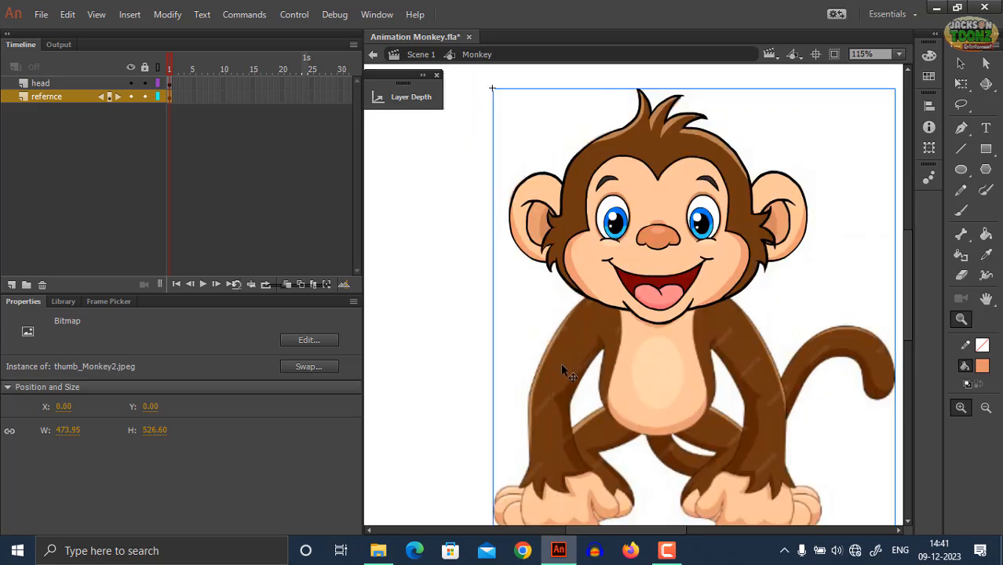
pyautogui.click(473, 355)
pyautogui.moveTo(667, 359); pyautogui.dragTo(615, 316)
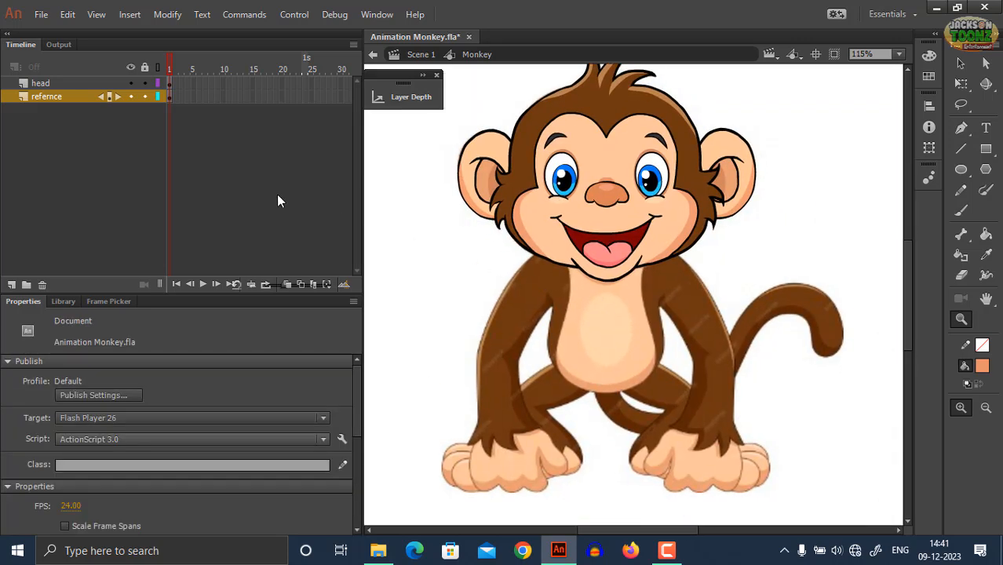
# Step: Move the Monkey head symbol's transformation point straight down from its center to the mouth, temporarily showing the reference as an outline
pyautogui.click(41, 85)
pyautogui.click(49, 96)
pyautogui.click(603, 238)
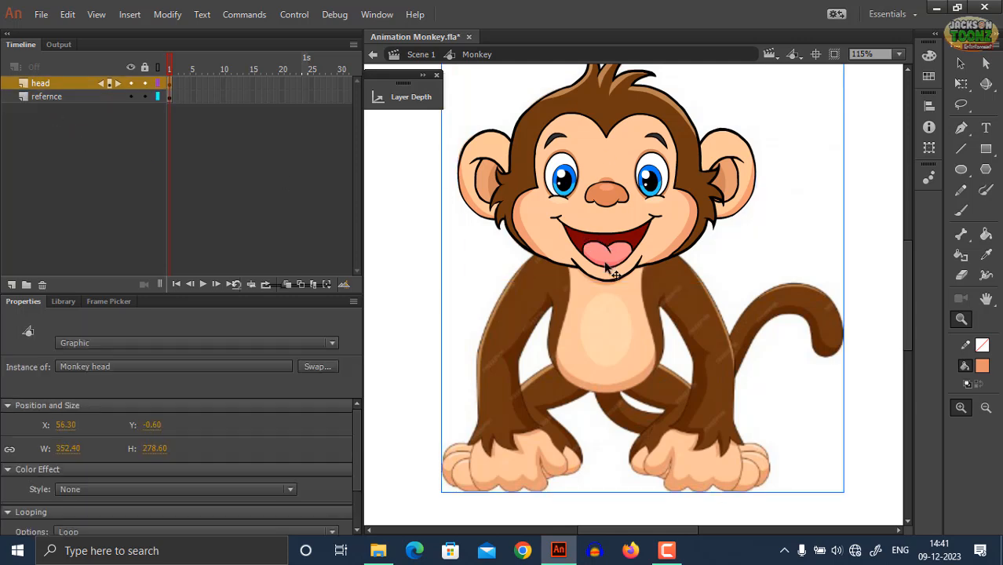
pyautogui.press('q')
pyautogui.click(159, 98)
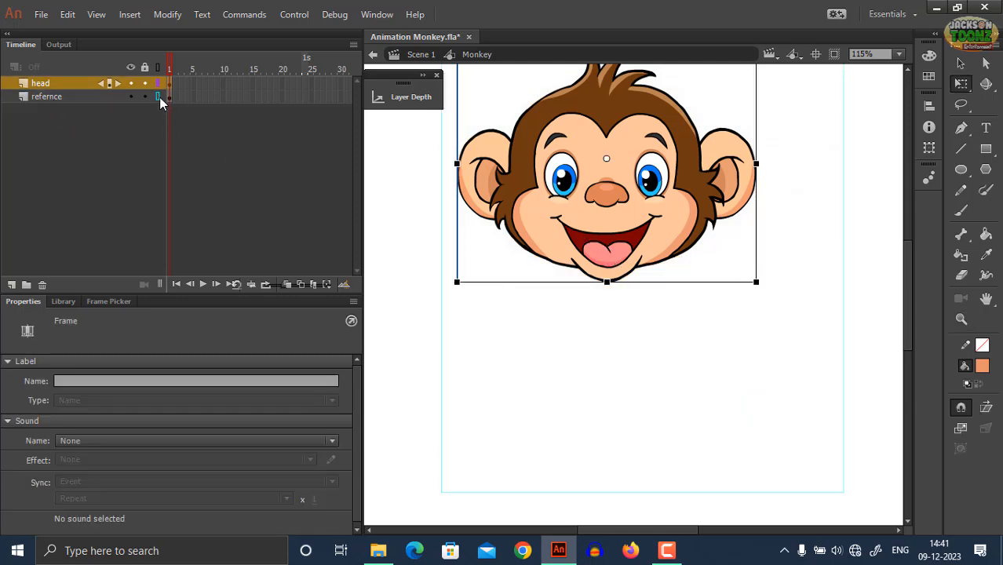
pyautogui.moveTo(606, 159); pyautogui.dragTo(606, 247)
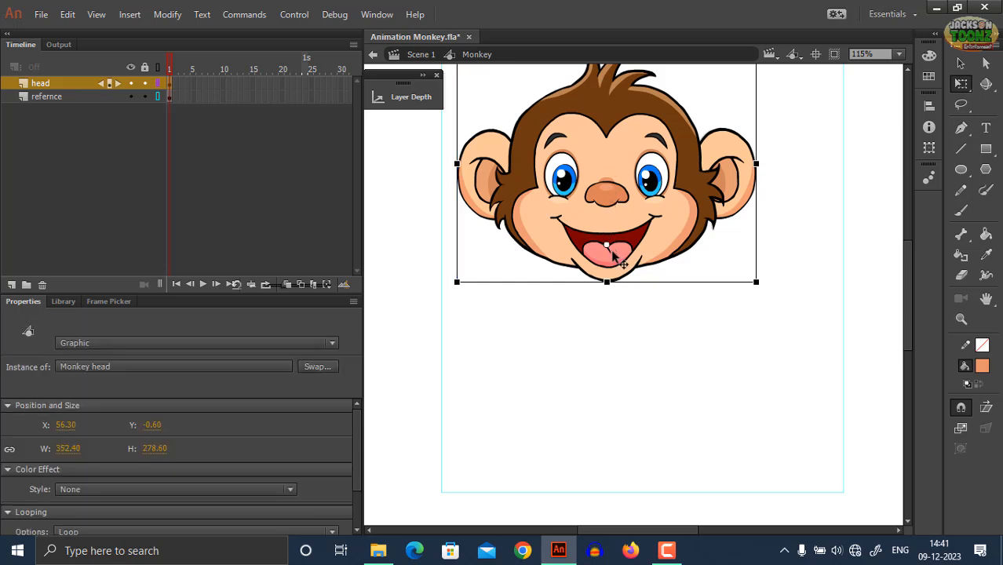
pyautogui.click(158, 96)
# Step: Add a layer named body between the head and reference layers, and save the document
pyautogui.click(49, 96)
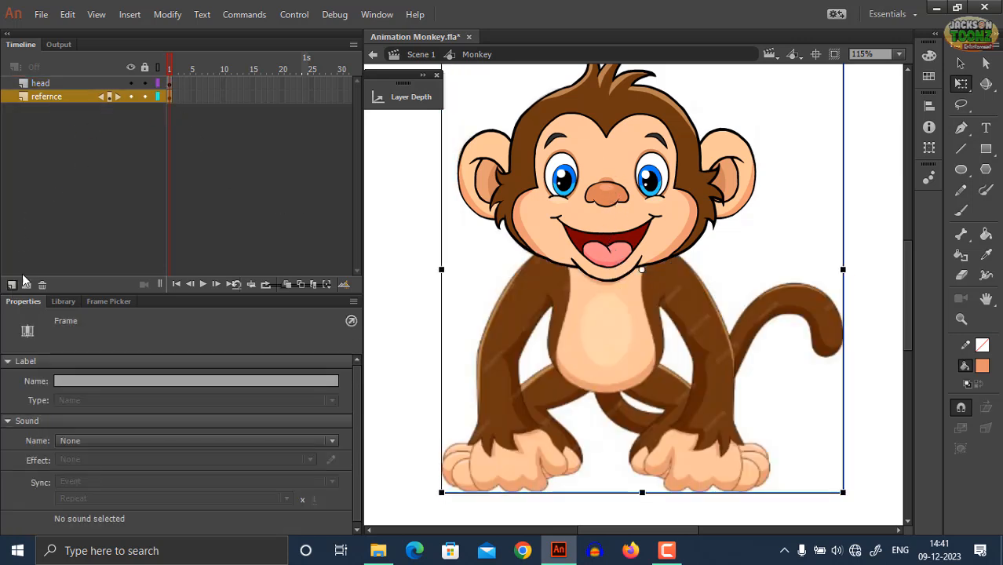
pyautogui.click(12, 284)
pyautogui.doubleClick(53, 96)
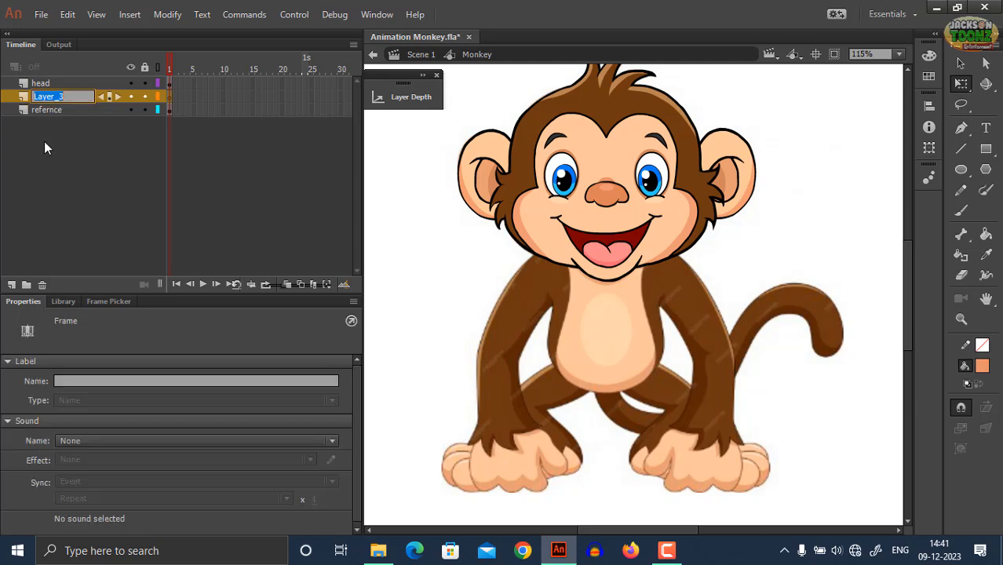
pyautogui.write('body')
pyautogui.press('Return')
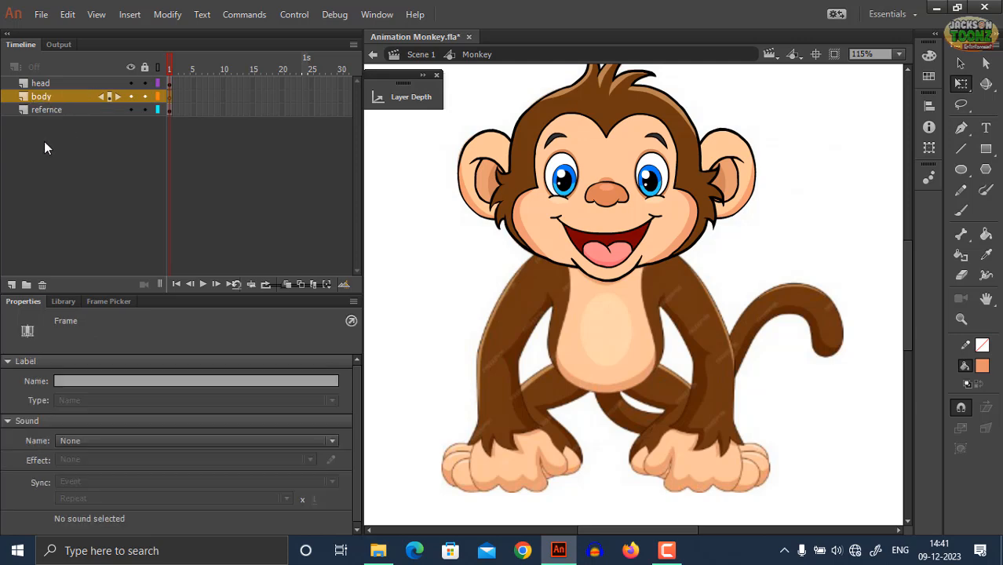
pyautogui.hotkey('ctrl', 's')
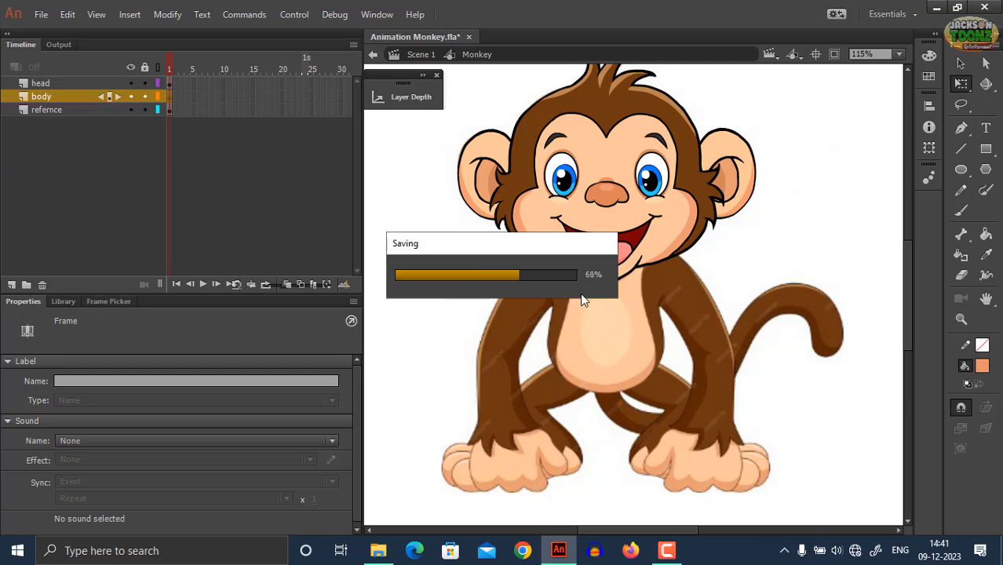
# Step: Set up the Brush tool for the body outline with a black fill, size 3 and pen pressure enabled
pyautogui.press('z')
pyautogui.click(601, 301)
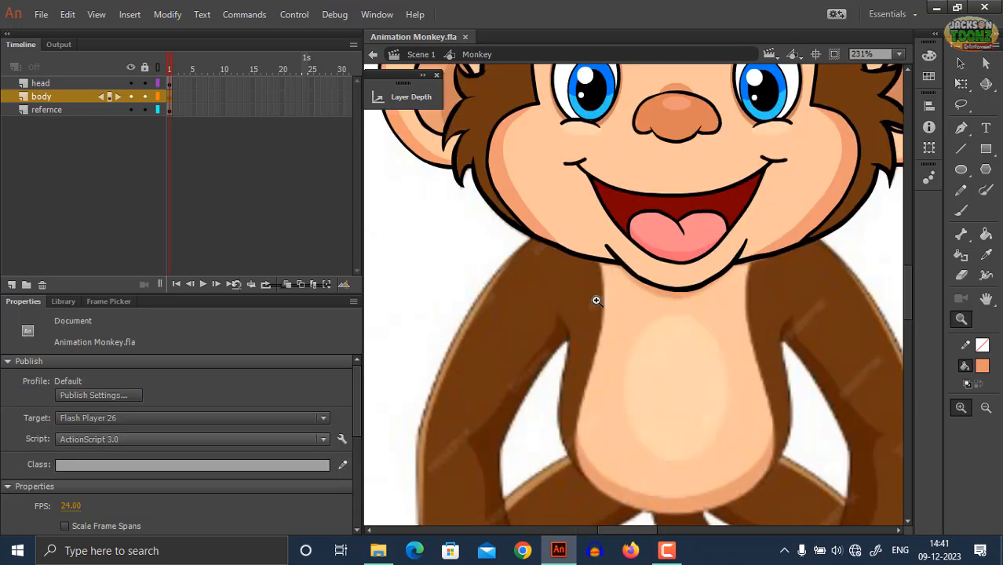
pyautogui.click(983, 367)
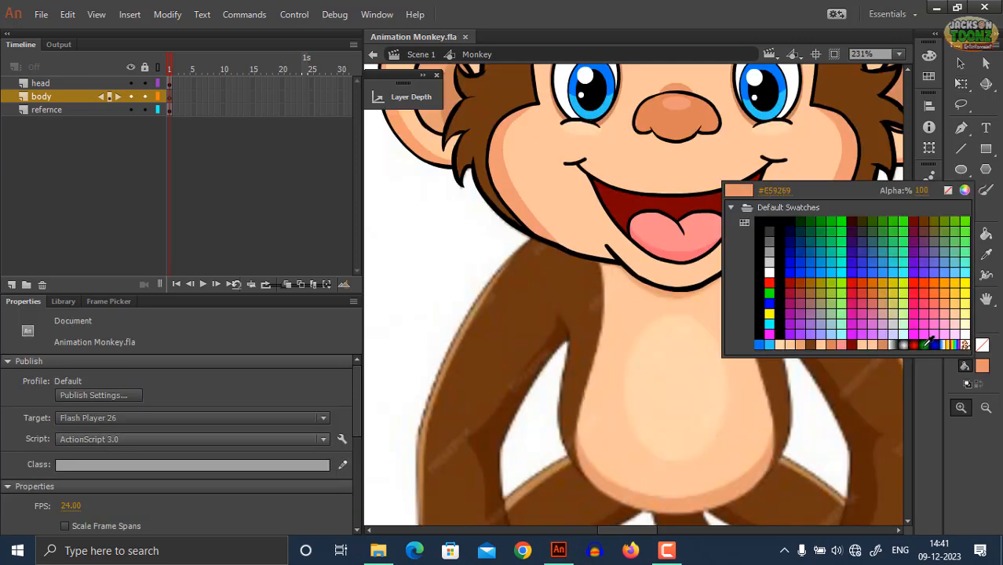
pyautogui.click(776, 222)
pyautogui.press('b')
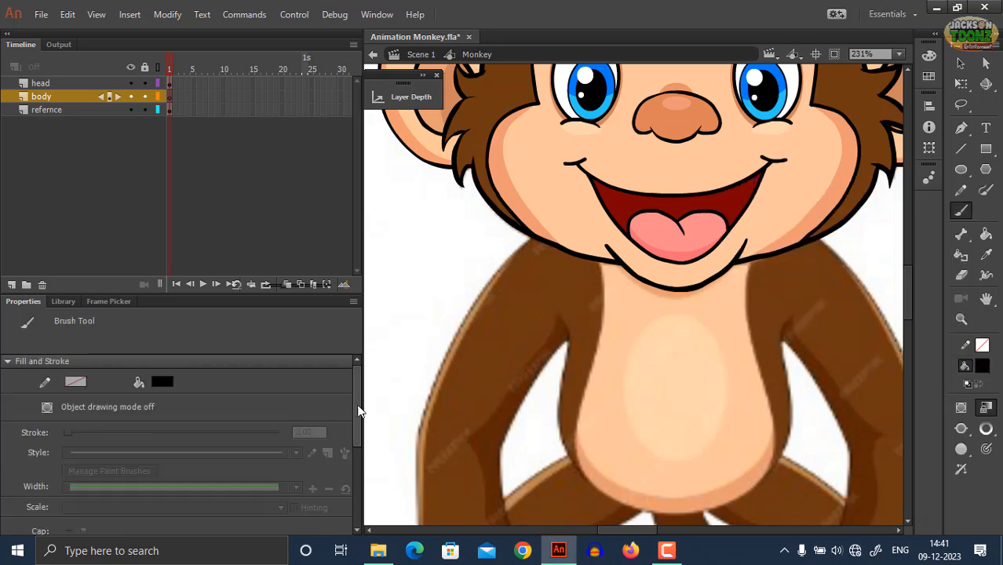
pyautogui.moveTo(358, 410); pyautogui.dragTo(360, 492)
pyautogui.moveTo(315, 446); pyautogui.dragTo(258, 456)
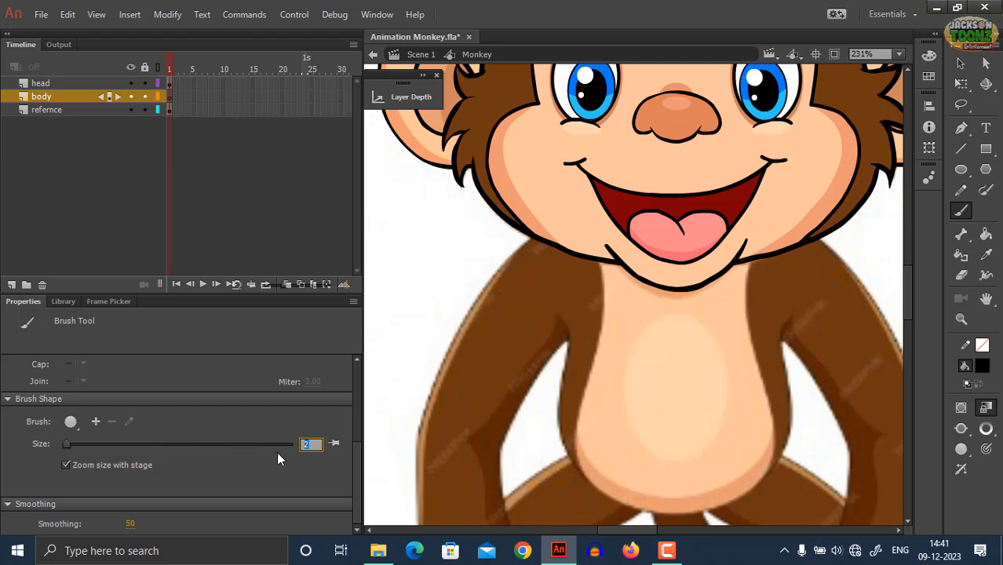
pyautogui.press('Return')
pyautogui.click(987, 449)
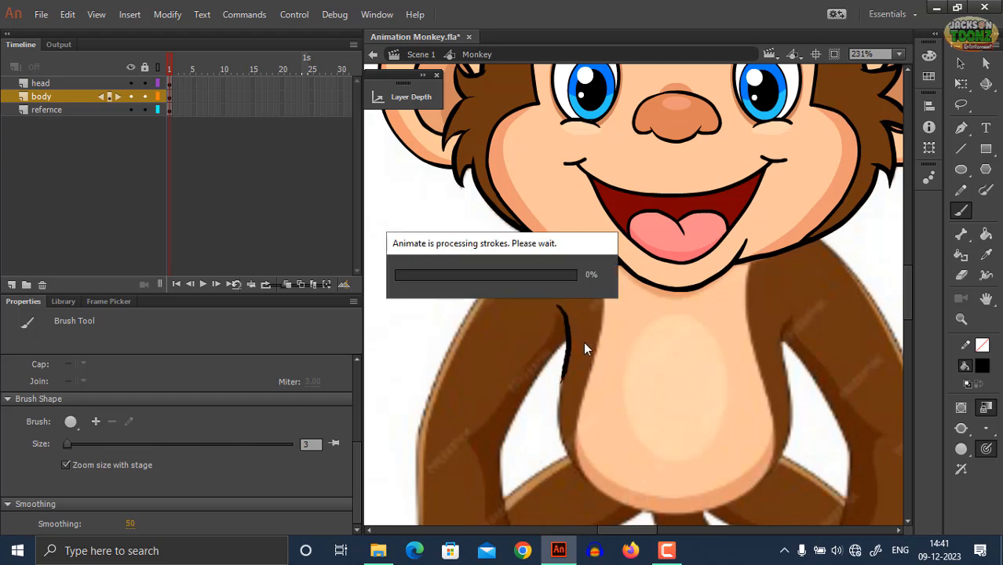
# Step: Trace the torso's left edge with the brush, from the armpit down to the side of the belly
pyautogui.moveTo(580, 343)
pyautogui.mouseDown()
pyautogui.moveTo(512, 318)
pyautogui.moveTo(522, 343)
pyautogui.moveTo(502, 274)
pyautogui.mouseUp()
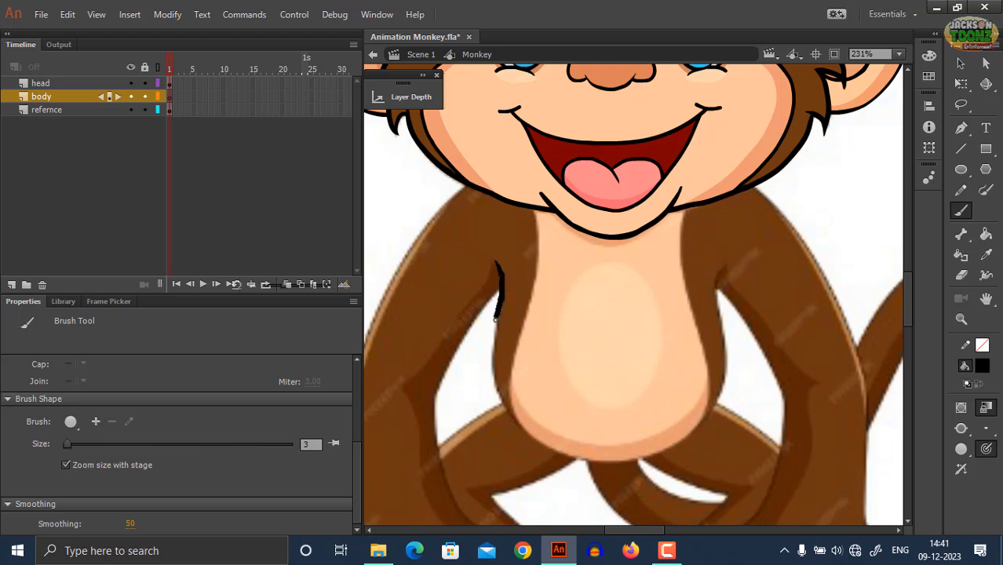
pyautogui.moveTo(488, 384)
pyautogui.mouseDown()
pyautogui.moveTo(484, 416)
pyautogui.moveTo(509, 432)
pyautogui.mouseUp()
pyautogui.press('q')
pyautogui.press('z')
pyautogui.click(548, 387)
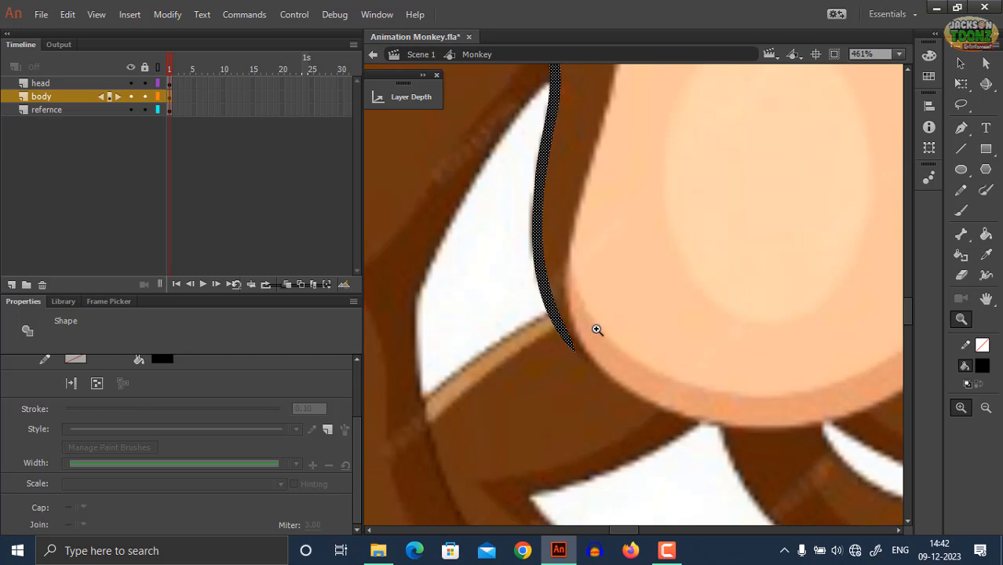
pyautogui.click(597, 330)
pyautogui.press('b')
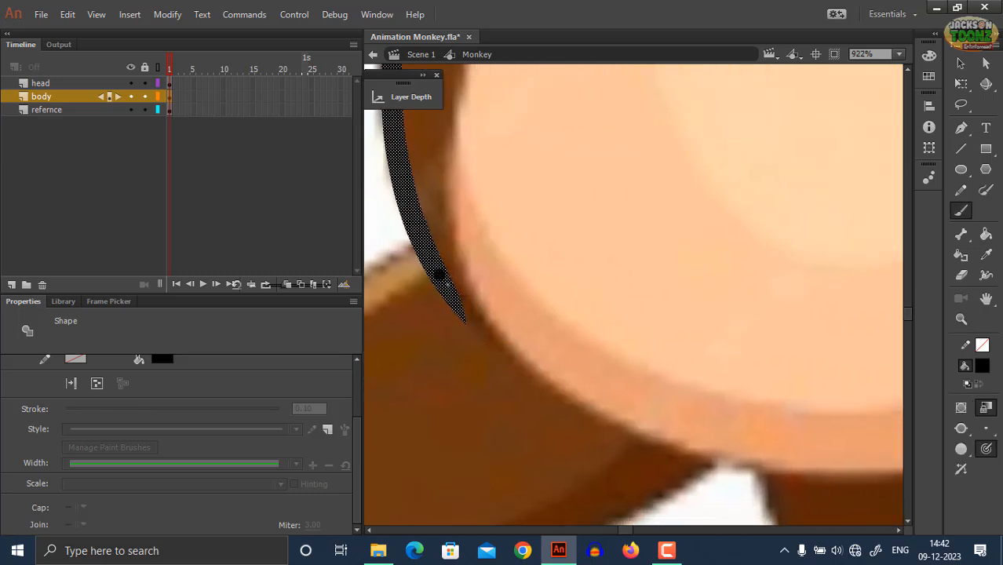
pyautogui.moveTo(440, 275); pyautogui.dragTo(496, 352)
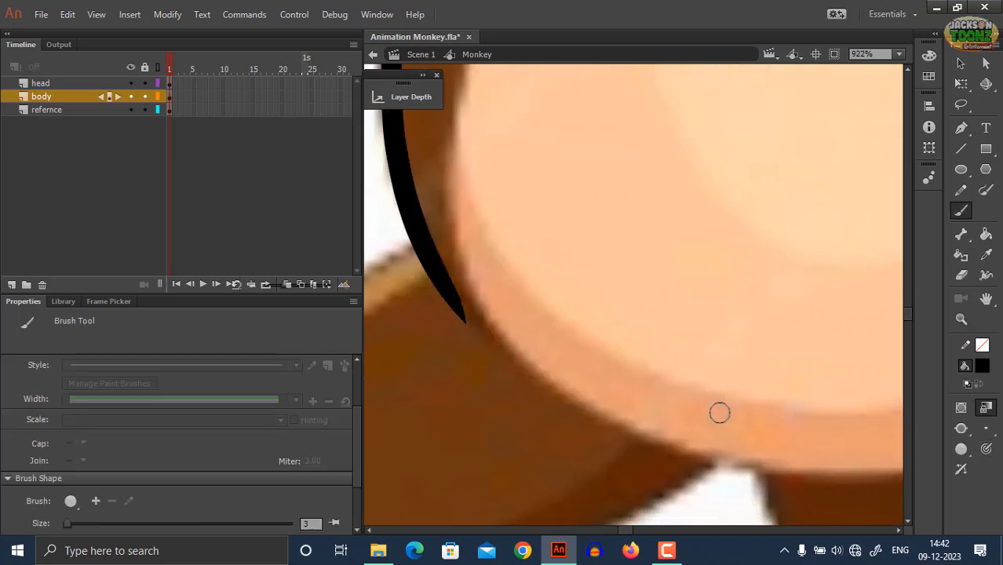
pyautogui.moveTo(432, 269)
pyautogui.mouseDown()
pyautogui.moveTo(490, 345)
pyautogui.moveTo(589, 407)
pyautogui.moveTo(706, 459)
pyautogui.mouseUp()
pyautogui.press('z')
pyautogui.keyDown('alt'); pyautogui.click(624, 355); pyautogui.keyUp('alt')
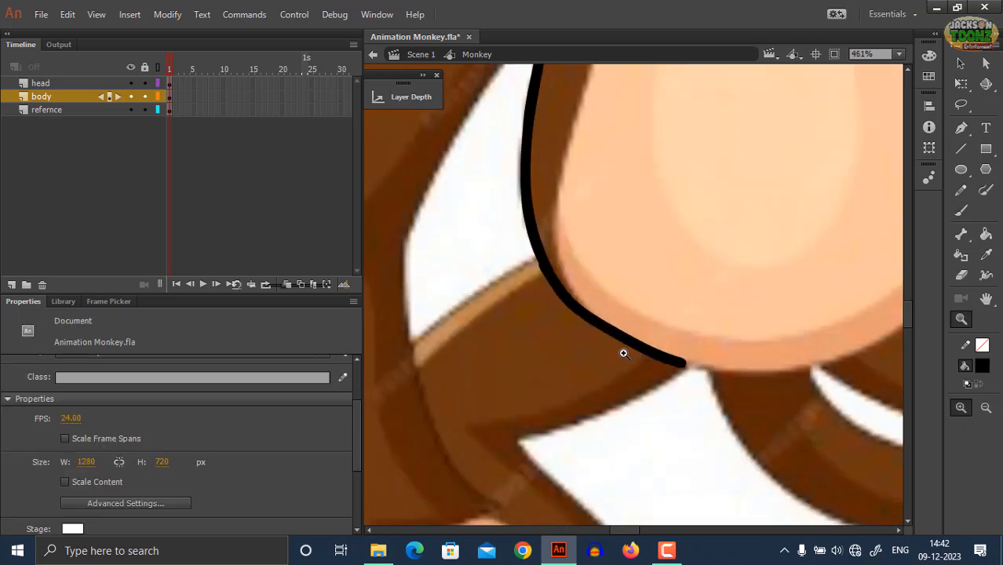
pyautogui.hotkey('ctrl', 'z')
# Step: Continue the torso outline with a uniform-width brush stroke around the belly's underside and up its right side
pyautogui.press('b')
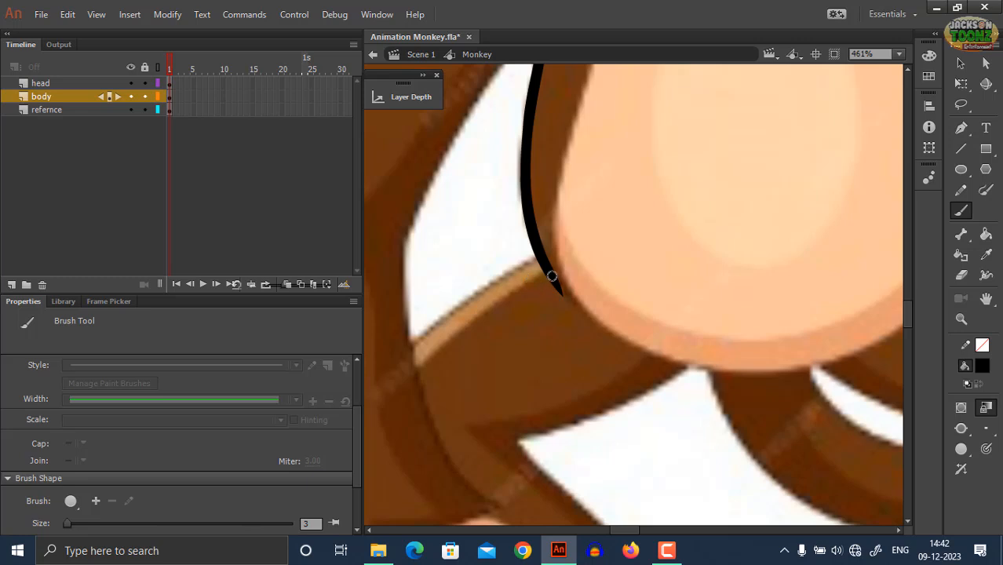
pyautogui.moveTo(564, 294); pyautogui.dragTo(650, 357)
pyautogui.moveTo(643, 395)
pyautogui.mouseDown()
pyautogui.moveTo(501, 347)
pyautogui.moveTo(511, 337)
pyautogui.moveTo(617, 349)
pyautogui.moveTo(712, 326)
pyautogui.moveTo(769, 289)
pyautogui.moveTo(823, 212)
pyautogui.mouseUp()
pyautogui.moveTo(745, 321)
pyautogui.mouseDown()
pyautogui.moveTo(648, 549)
pyautogui.moveTo(632, 562)
pyautogui.mouseUp()
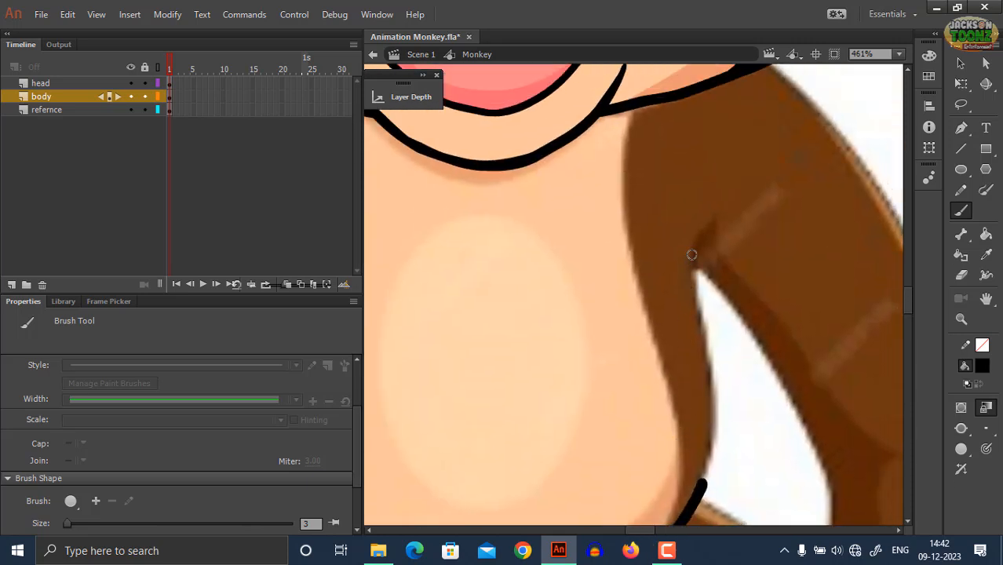
# Step: Enable pen pressure for the brush and trace the torso's right edge between the armpit and the belly curve
pyautogui.click(987, 449)
pyautogui.moveTo(690, 258); pyautogui.dragTo(704, 469)
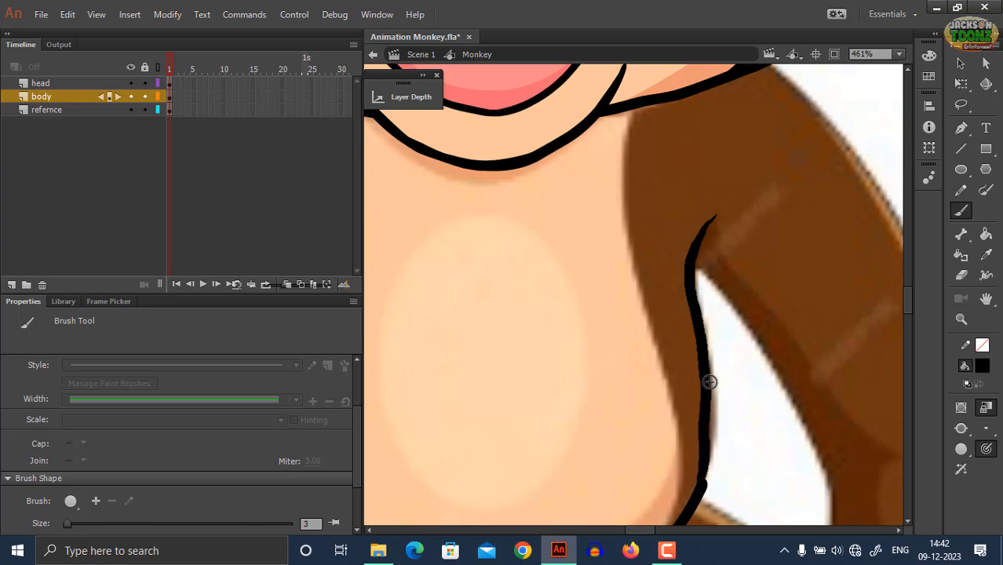
pyautogui.moveTo(713, 219)
pyautogui.mouseDown()
pyautogui.moveTo(691, 299)
pyautogui.moveTo(708, 455)
pyautogui.moveTo(699, 483)
pyautogui.moveTo(679, 488)
pyautogui.moveTo(666, 469)
pyautogui.mouseUp()
pyautogui.press('z')
pyautogui.keyDown('alt'); pyautogui.click(657, 385); pyautogui.keyUp('alt')
pyautogui.keyDown('alt'); pyautogui.click(637, 365); pyautogui.keyUp('alt')
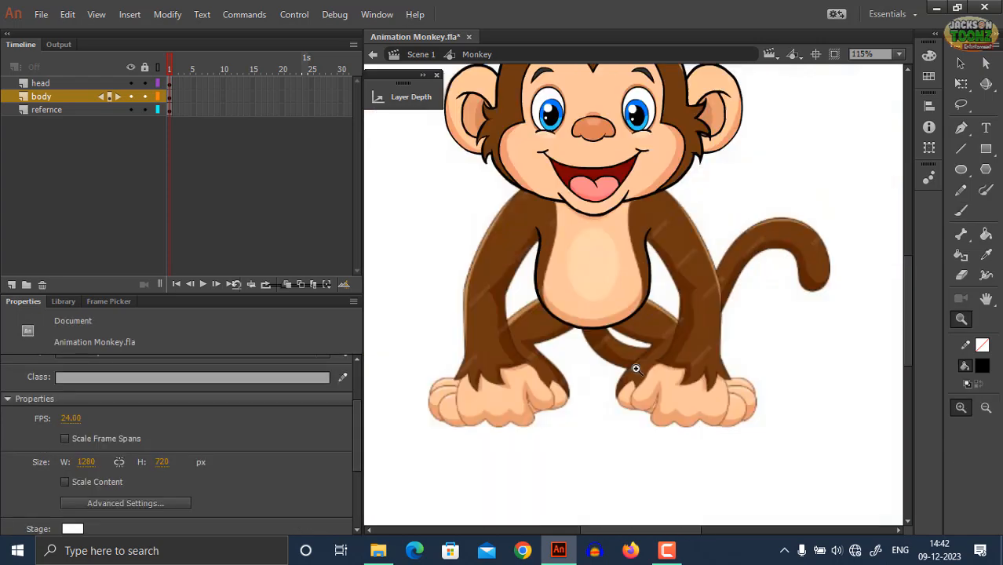
pyautogui.click(631, 288)
pyautogui.moveTo(605, 291); pyautogui.dragTo(650, 430)
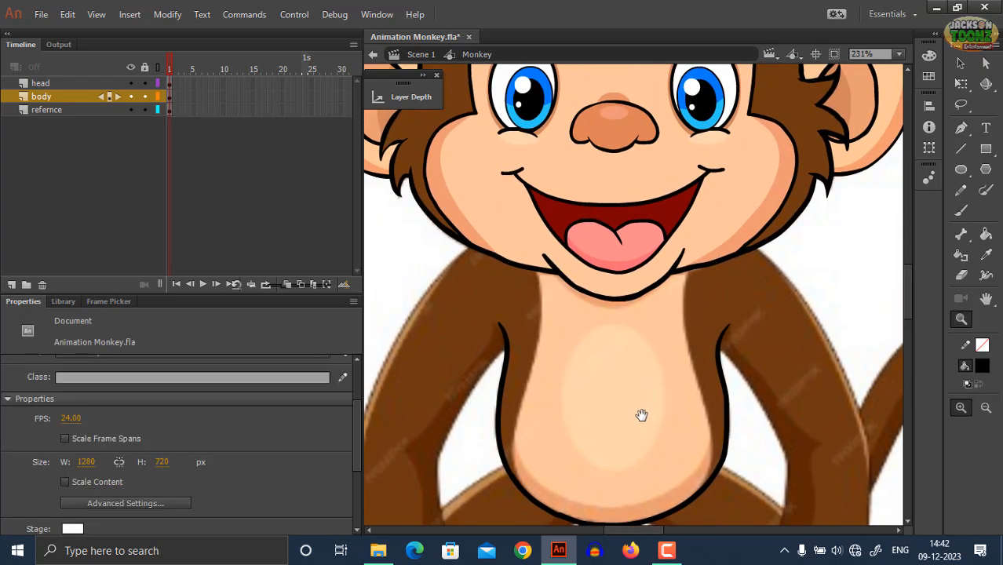
# Step: Hide the head layer and draw a black arc across the reference mouth as the torso's upper edge
pyautogui.click(130, 83)
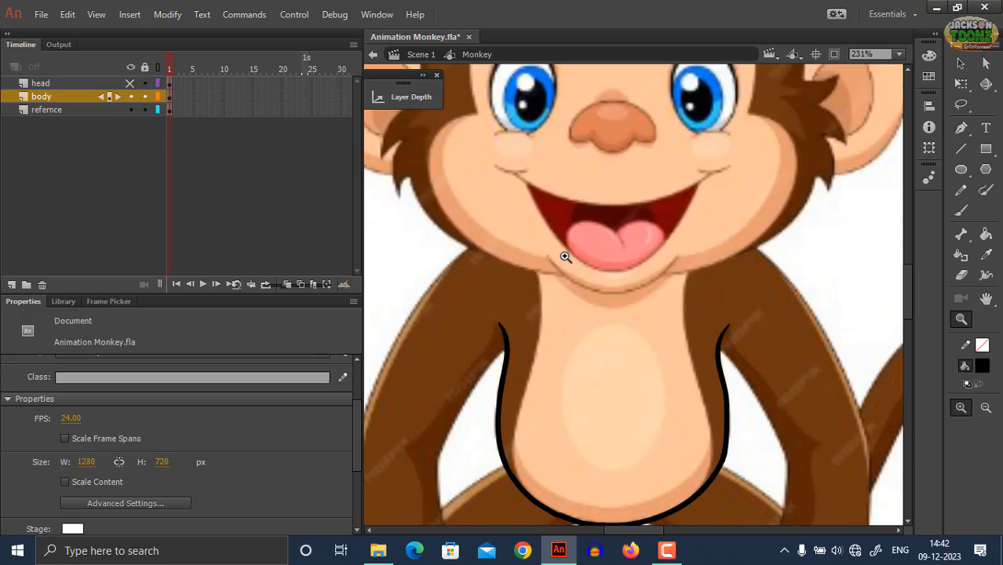
pyautogui.press('b')
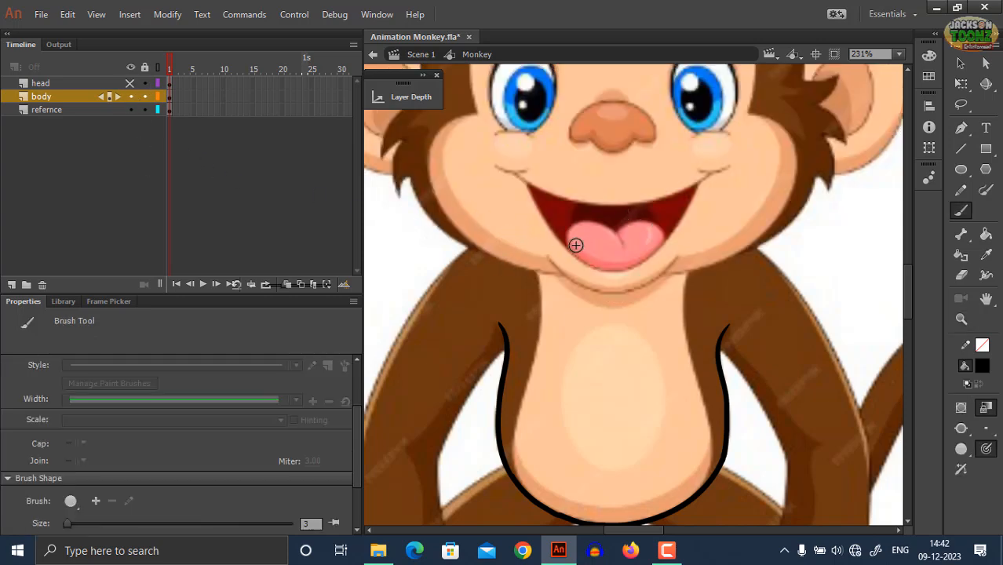
pyautogui.moveTo(497, 237)
pyautogui.mouseDown()
pyautogui.moveTo(550, 212)
pyautogui.moveTo(665, 208)
pyautogui.mouseUp()
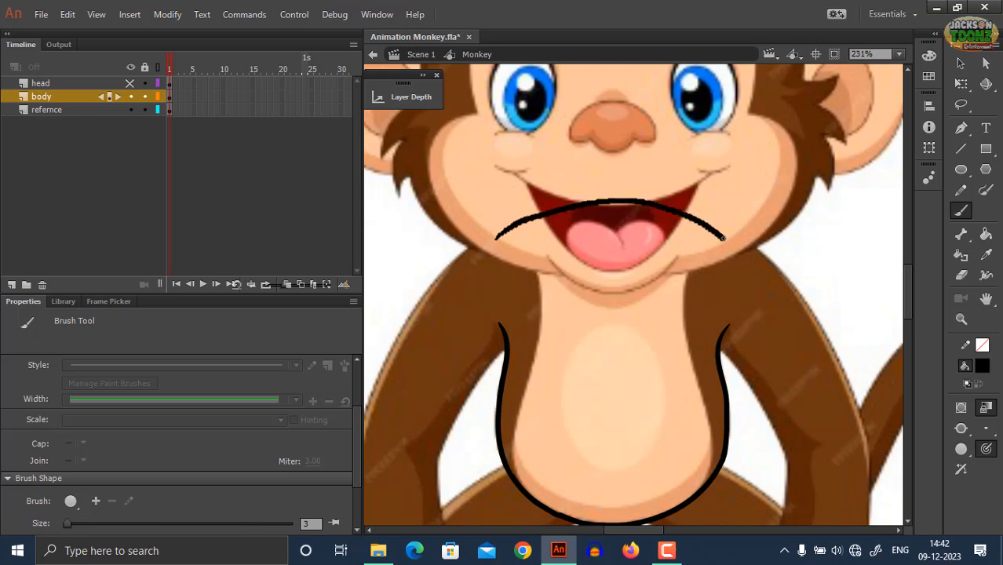
pyautogui.moveTo(736, 251); pyautogui.dragTo(738, 253)
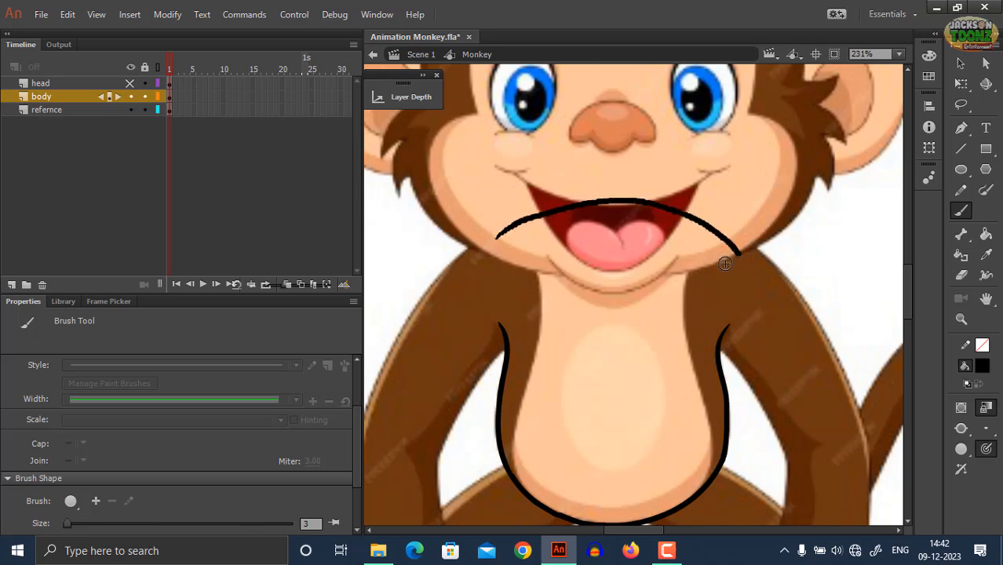
# Step: Free-transform the upper arc to widen it slightly and skew its right end upward, leveling both ends, and deselect it
pyautogui.press('q')
pyautogui.click(687, 217)
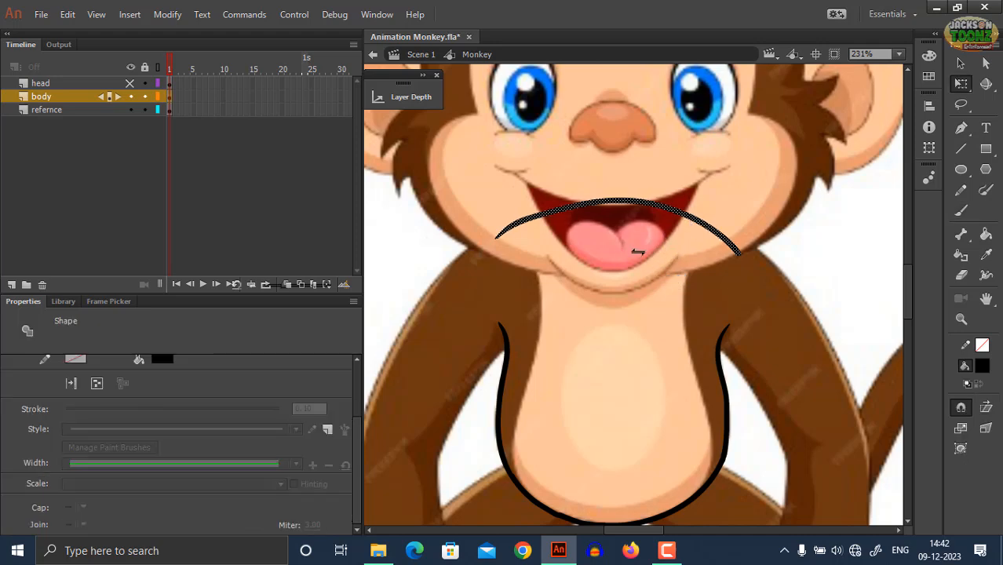
pyautogui.moveTo(496, 228); pyautogui.dragTo(490, 228)
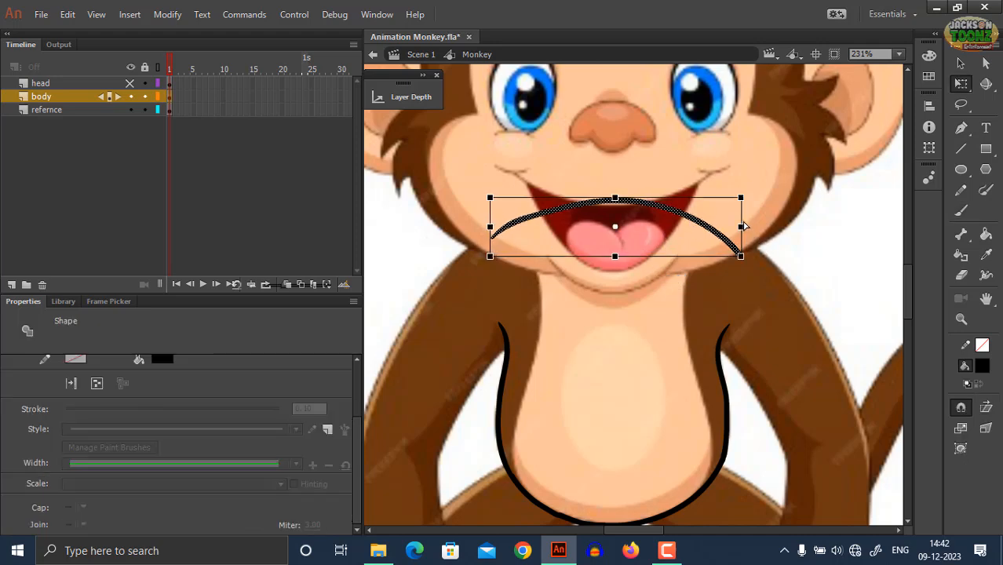
pyautogui.moveTo(743, 234); pyautogui.dragTo(743, 222)
pyautogui.click(796, 253)
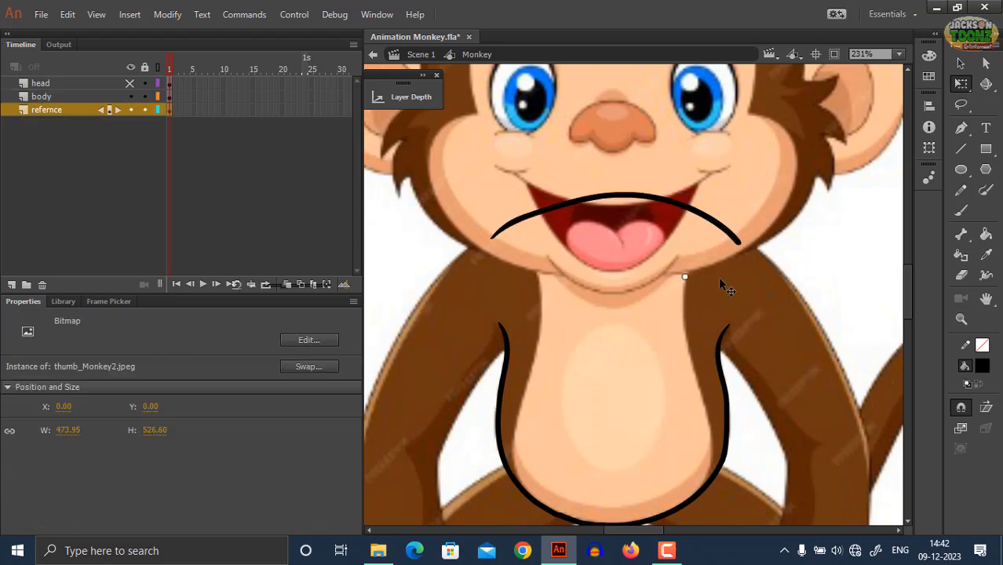
# Step: Sample the belly's light peach from the reference as the brush fill colour
pyautogui.press('i')
pyautogui.click(554, 333)
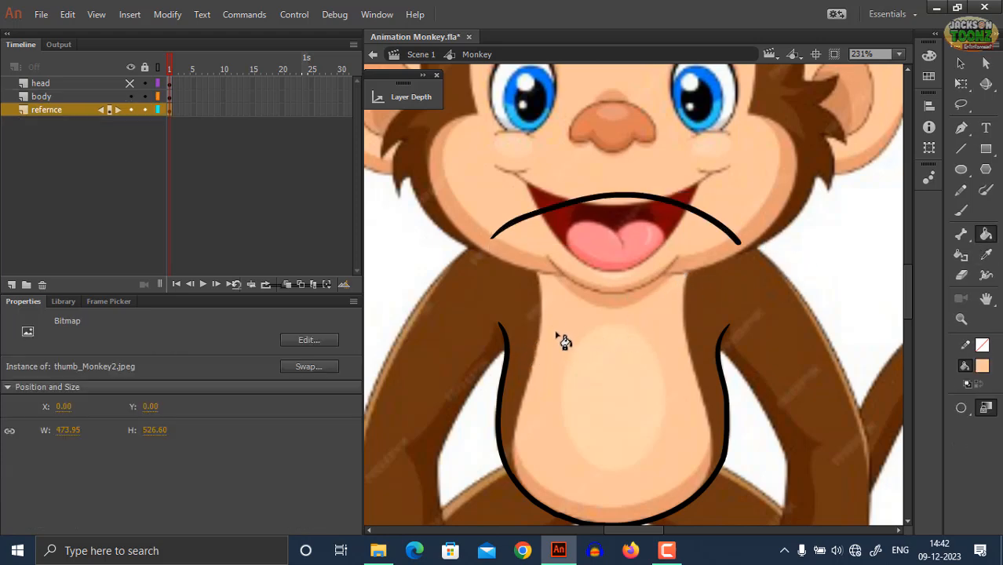
pyautogui.press('b')
pyautogui.moveTo(522, 223); pyautogui.dragTo(523, 224)
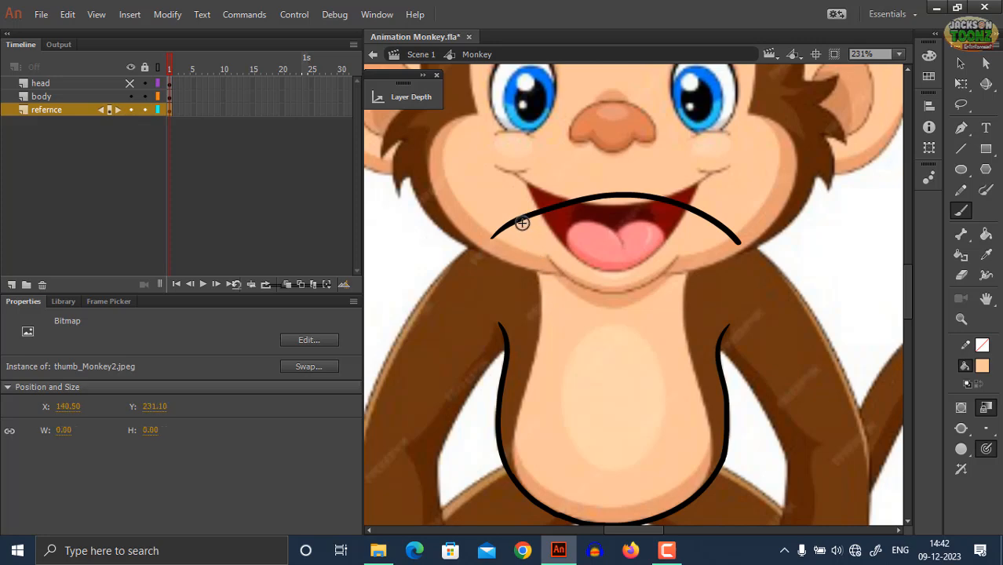
pyautogui.moveTo(534, 260); pyautogui.dragTo(542, 312)
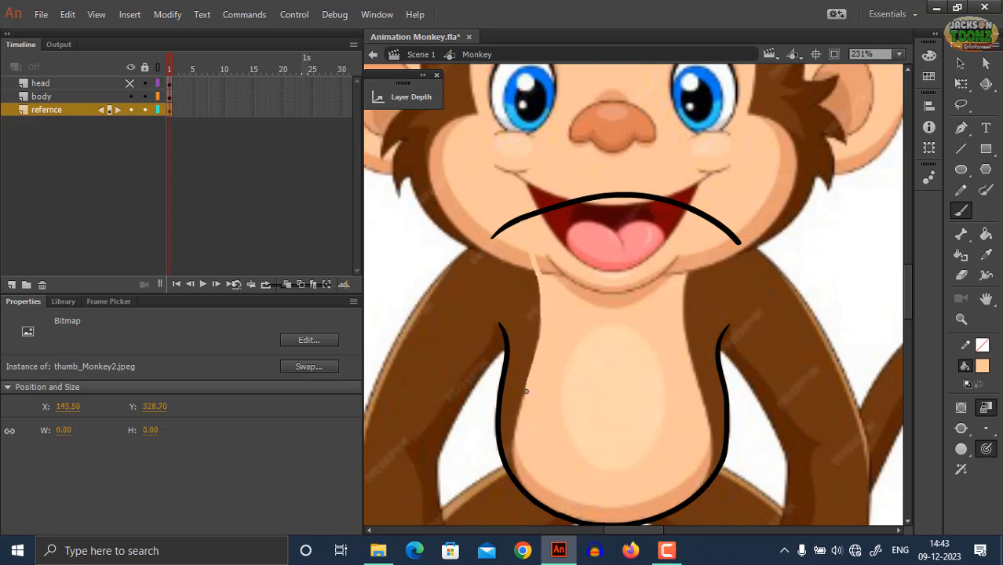
pyautogui.moveTo(514, 478); pyautogui.dragTo(515, 478)
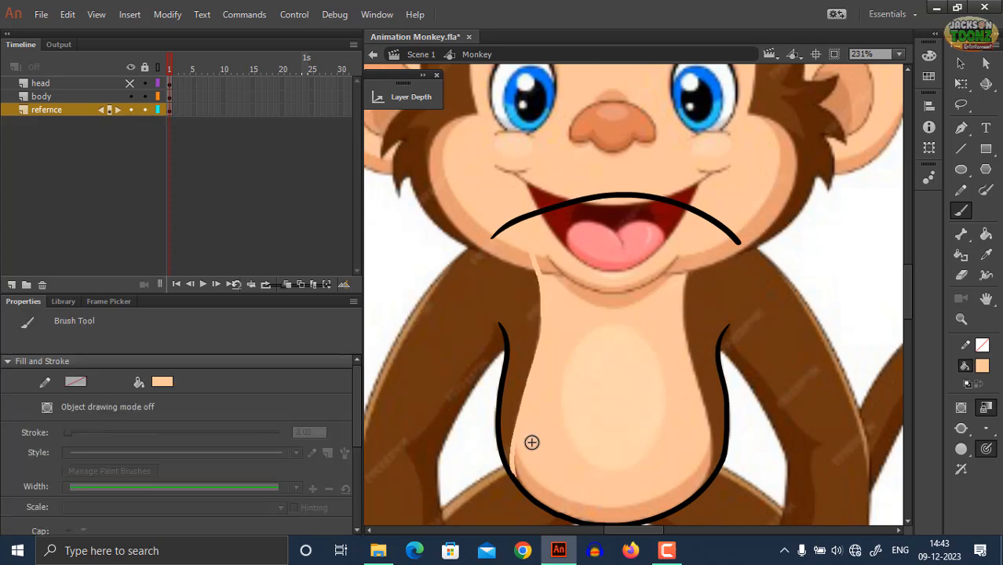
# Step: Convert all the outlines on the body layer into a graphic symbol named "monkey body" and save the file
pyautogui.keyDown('ctrl'); pyautogui.click(545, 216); pyautogui.keyUp('ctrl')
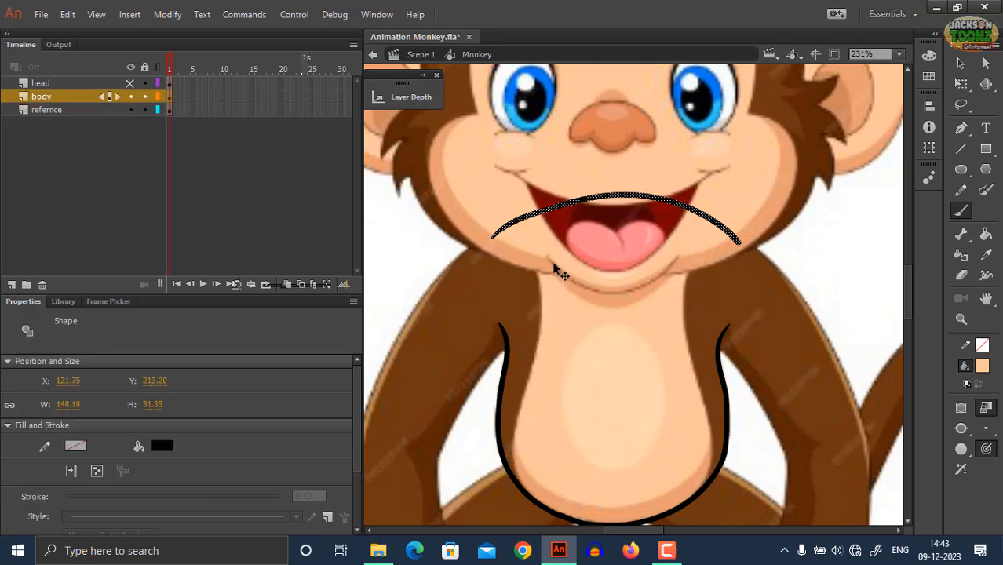
pyautogui.click(77, 98)
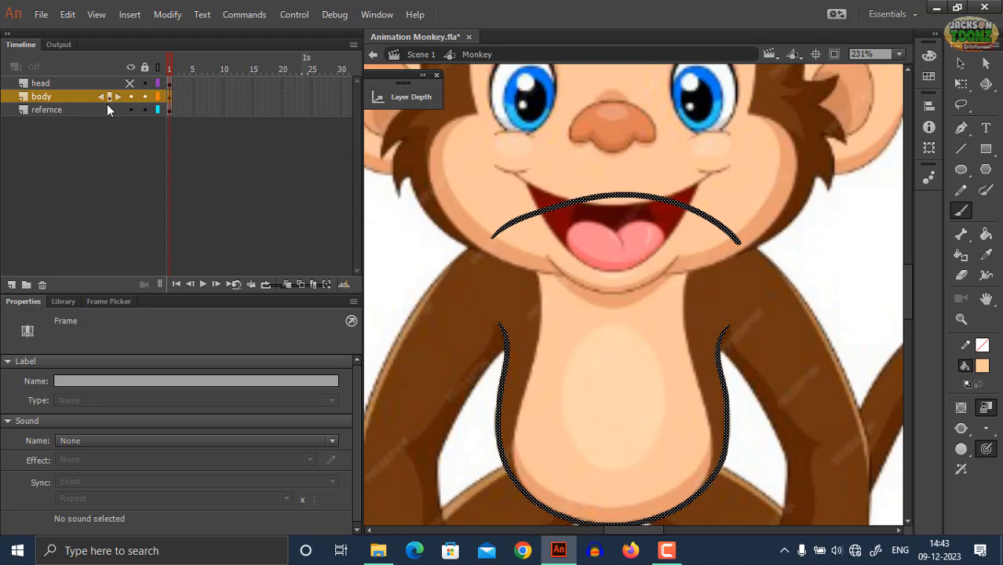
pyautogui.press('F8')
pyautogui.write('monkey body')
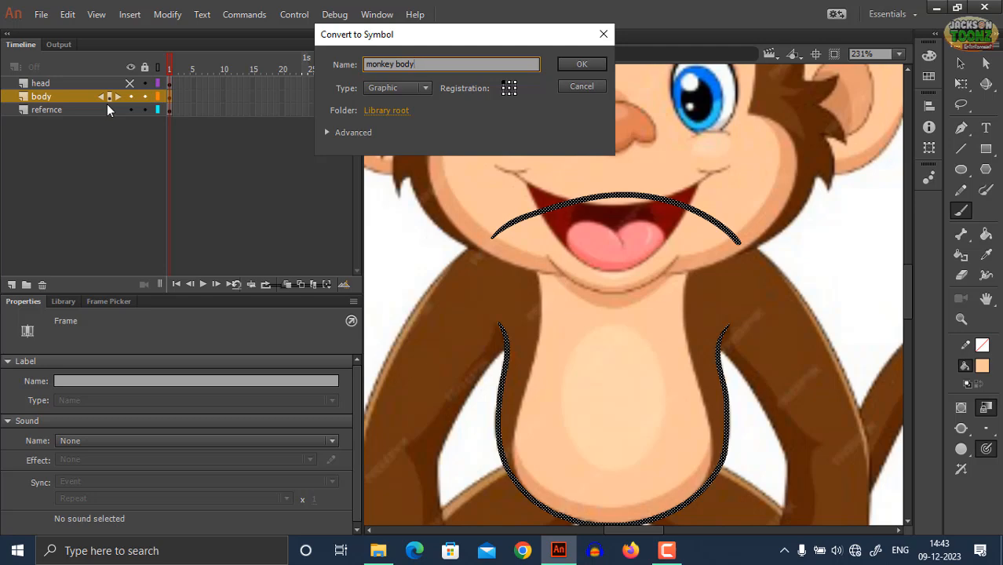
pyautogui.click(603, 85)
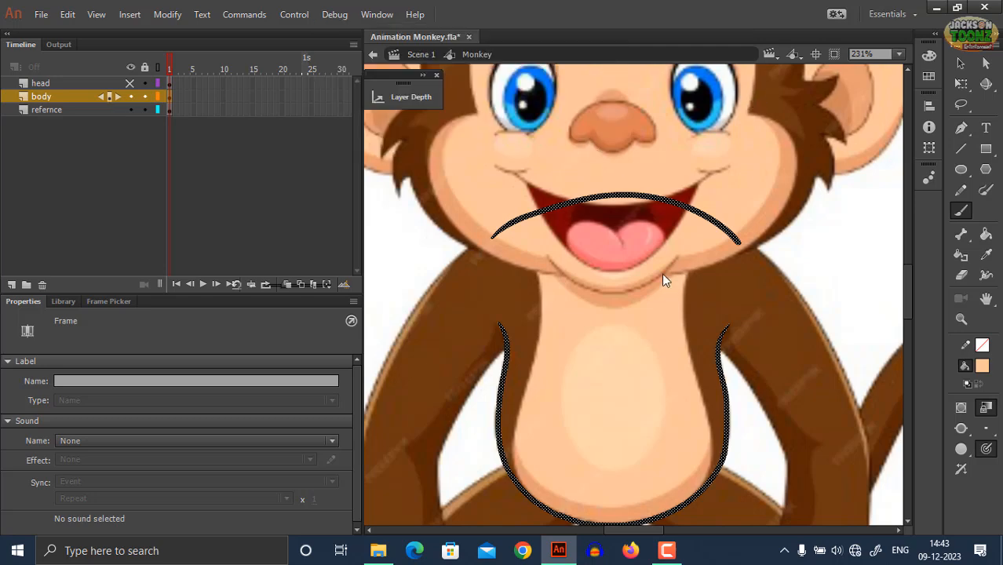
pyautogui.hotkey('ctrl', 's')
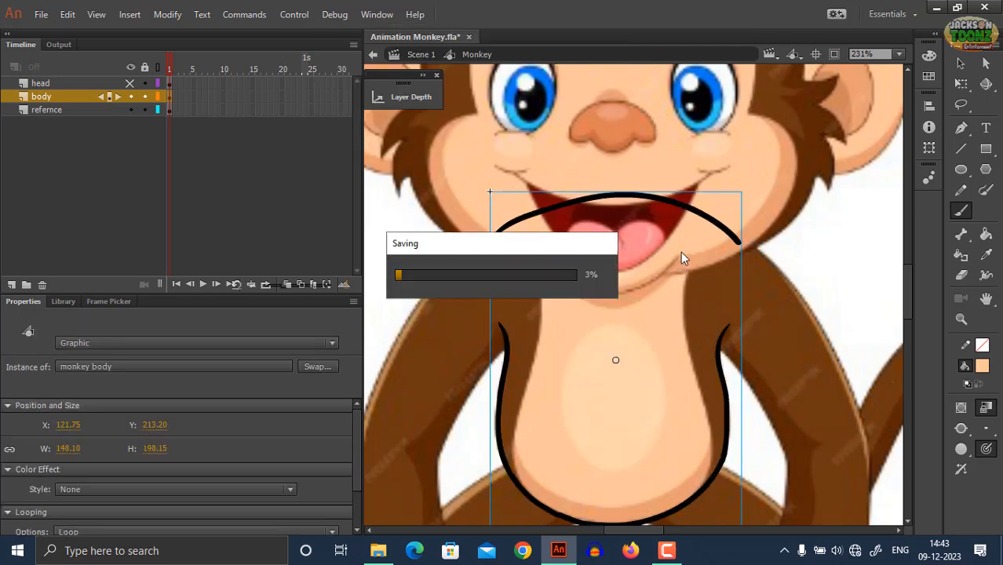
# Step: Open the monkey body symbol and trace the left edge of the belly patch in peach from the chin down to the black outline
pyautogui.doubleClick(721, 226)
pyautogui.keyDown('ctrl'); pyautogui.click(768, 254); pyautogui.keyUp('ctrl')
pyautogui.press('z')
pyautogui.click(602, 314)
pyautogui.moveTo(604, 331); pyautogui.dragTo(599, 268)
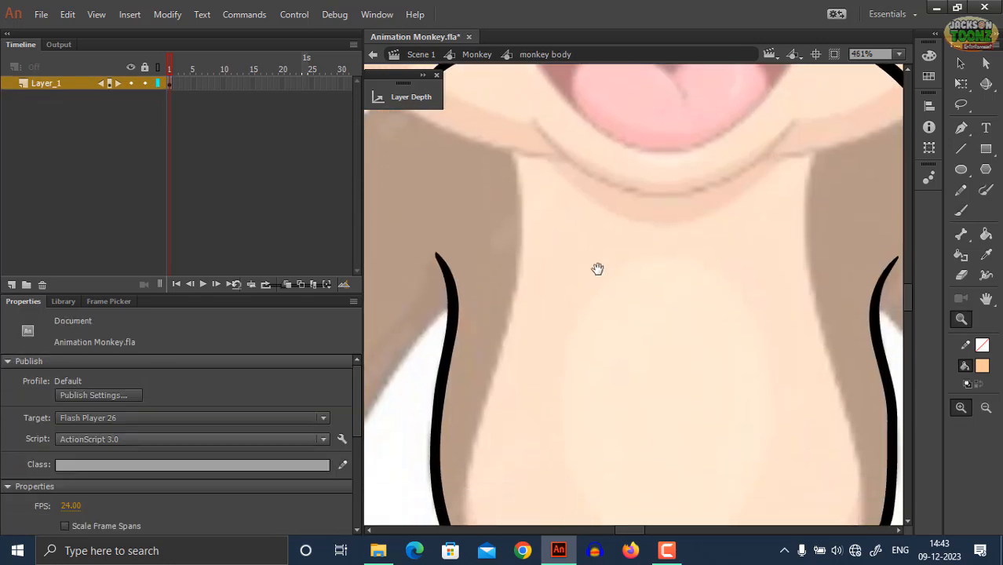
pyautogui.press('b')
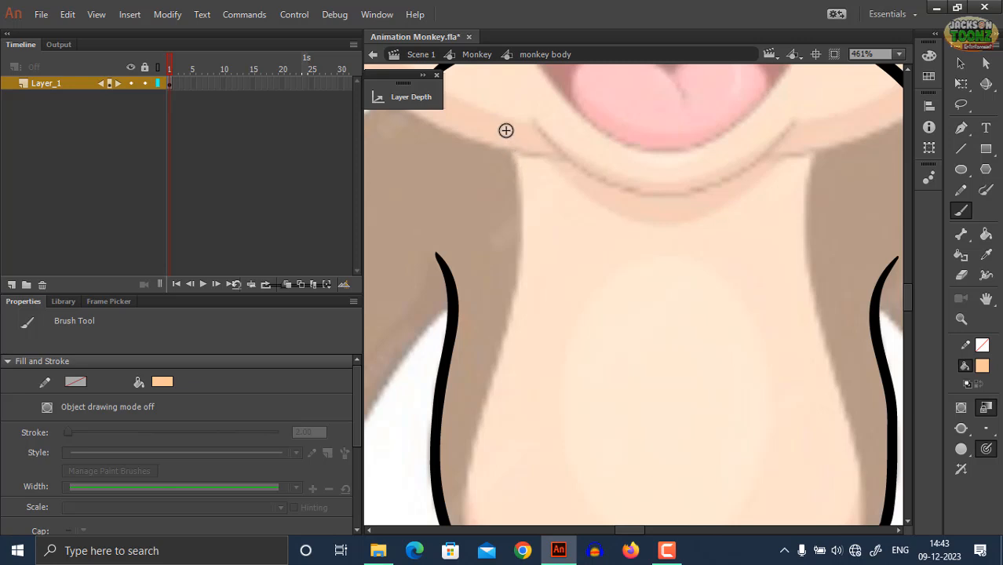
pyautogui.moveTo(506, 131)
pyautogui.mouseDown()
pyautogui.moveTo(523, 179)
pyautogui.moveTo(528, 262)
pyautogui.mouseUp()
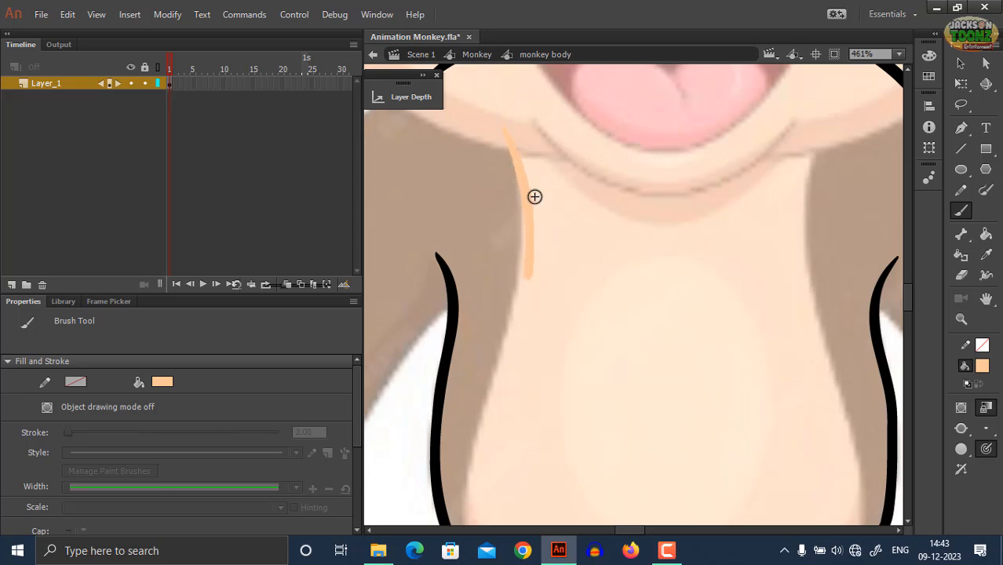
pyautogui.hotkey('ctrl', 'z')
pyautogui.moveTo(505, 122)
pyautogui.mouseDown()
pyautogui.moveTo(524, 210)
pyautogui.moveTo(523, 269)
pyautogui.moveTo(474, 462)
pyautogui.mouseUp()
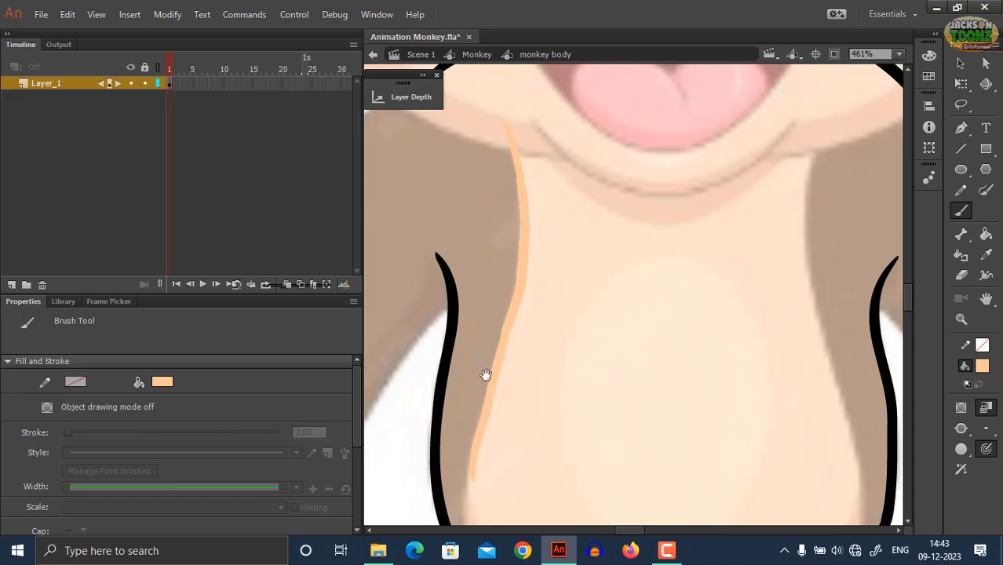
pyautogui.moveTo(486, 375); pyautogui.dragTo(500, 117)
pyautogui.moveTo(488, 200); pyautogui.dragTo(484, 248)
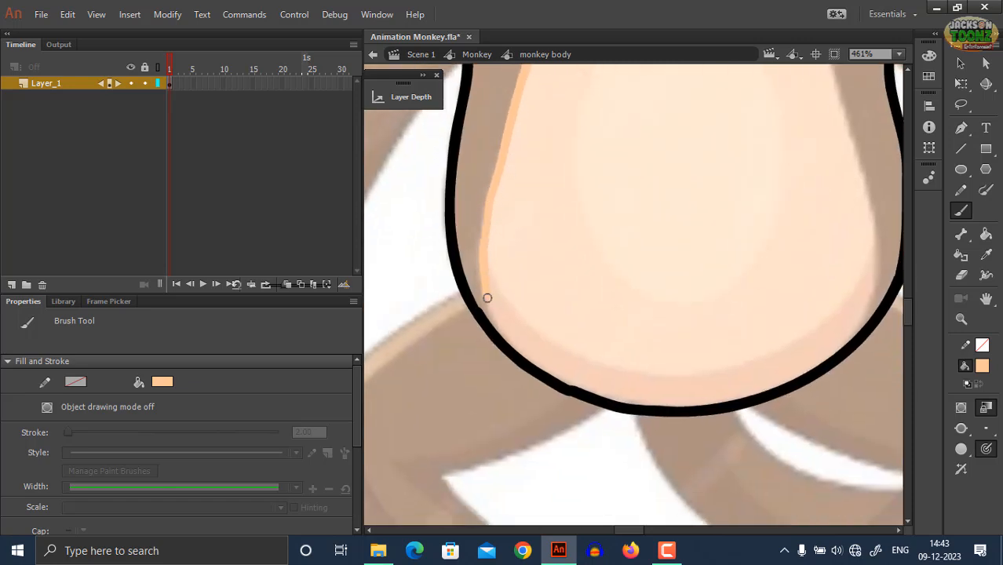
pyautogui.moveTo(494, 332); pyautogui.dragTo(502, 346)
# Step: Extend the peach line upward and arch it across the reference mouth as the belly patch's upper edge
pyautogui.click(959, 444)
pyautogui.click(867, 424)
pyautogui.scroll(10, 564, 339)
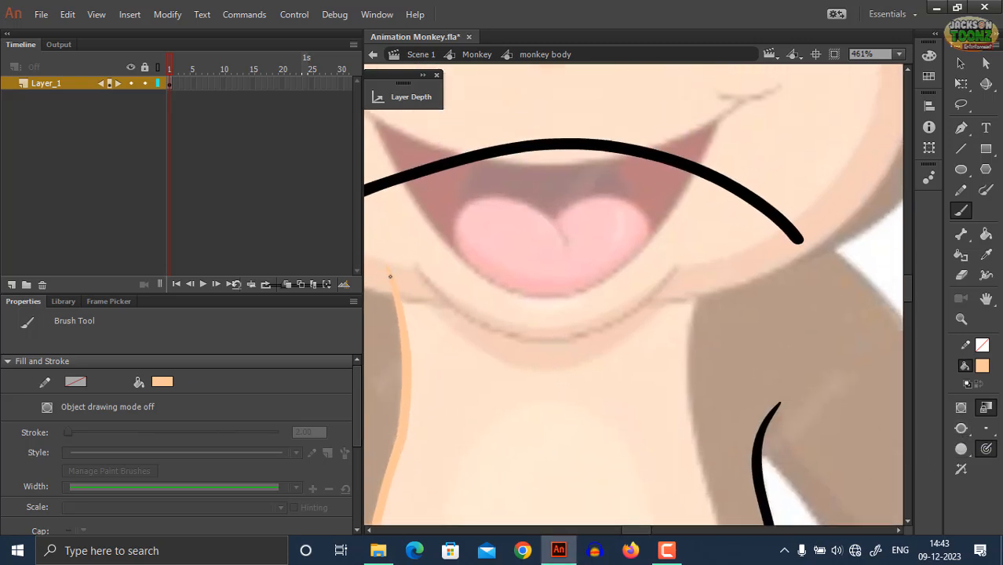
pyautogui.moveTo(385, 243); pyautogui.dragTo(412, 194)
pyautogui.moveTo(468, 170)
pyautogui.mouseDown()
pyautogui.moveTo(568, 166)
pyautogui.moveTo(623, 177)
pyautogui.moveTo(677, 211)
pyautogui.moveTo(701, 270)
pyautogui.mouseUp()
# Step: Trace the right edge of the belly patch in peach from the arch down to the black outline, closing the shape
pyautogui.press('space')
pyautogui.moveTo(685, 312); pyautogui.dragTo(703, 216)
pyautogui.moveTo(714, 168)
pyautogui.mouseDown()
pyautogui.moveTo(703, 292)
pyautogui.moveTo(711, 359)
pyautogui.moveTo(732, 418)
pyautogui.mouseUp()
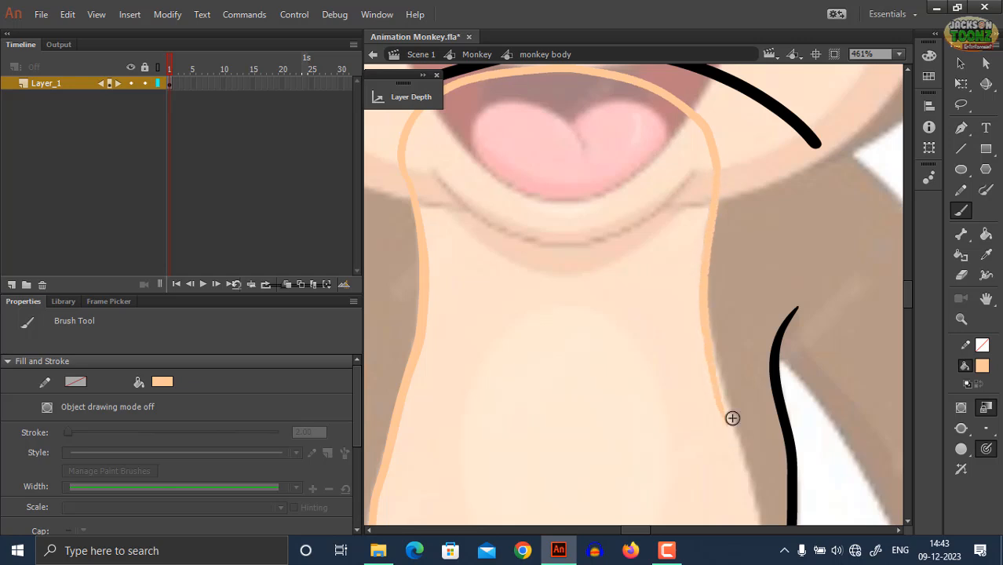
pyautogui.press('space')
pyautogui.moveTo(728, 374); pyautogui.dragTo(704, 267)
pyautogui.moveTo(681, 198); pyautogui.dragTo(718, 394)
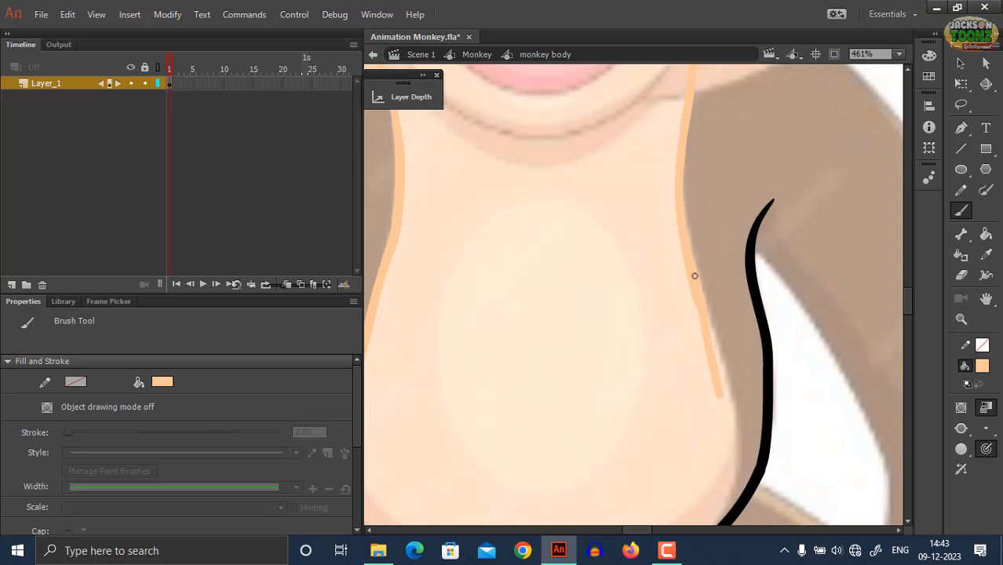
pyautogui.moveTo(695, 276)
pyautogui.mouseDown()
pyautogui.moveTo(725, 409)
pyautogui.moveTo(731, 503)
pyautogui.mouseUp()
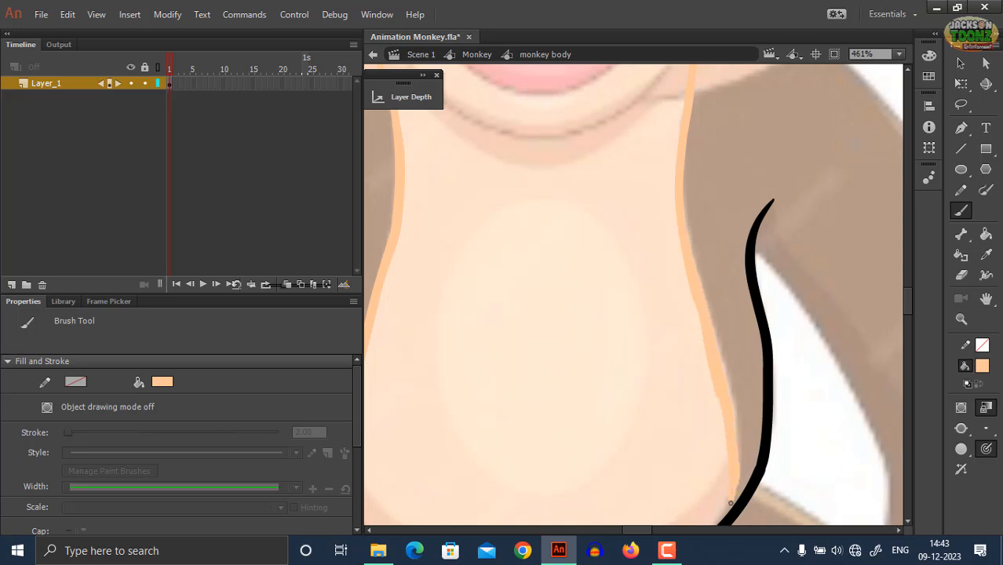
pyautogui.press('space')
pyautogui.moveTo(714, 426)
pyautogui.mouseDown()
pyautogui.moveTo(721, 327)
pyautogui.moveTo(747, 334)
pyautogui.mouseUp()
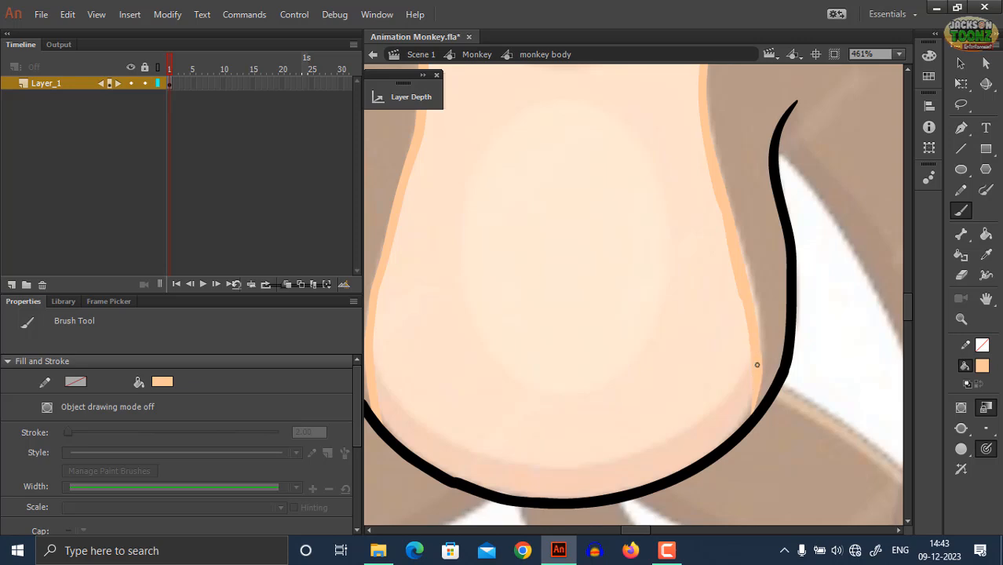
pyautogui.press('k')
pyautogui.click(676, 378)
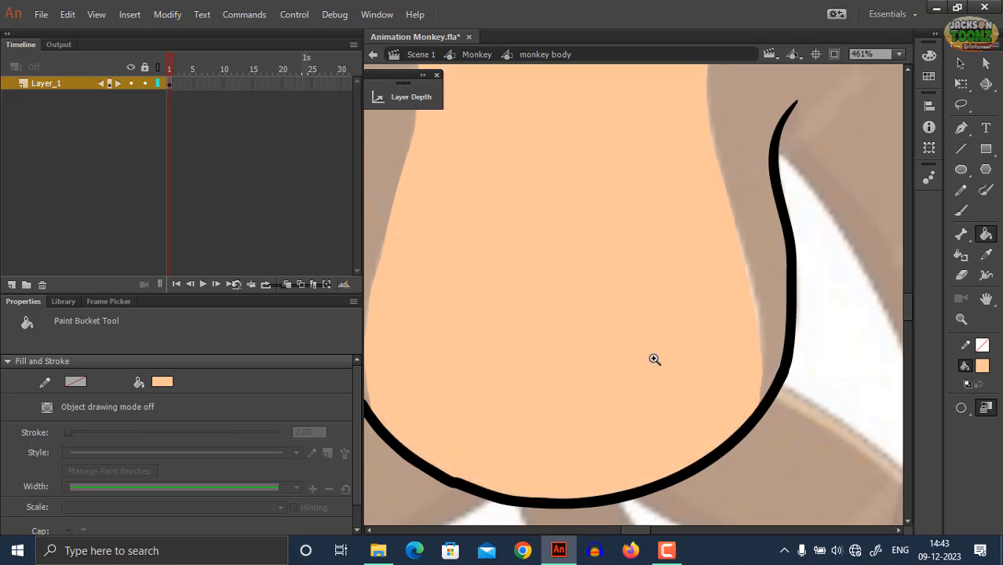
pyautogui.press('z')
pyautogui.keyDown('alt'); pyautogui.click(655, 359); pyautogui.keyUp('alt')
pyautogui.hotkey('ctrl', 'z')
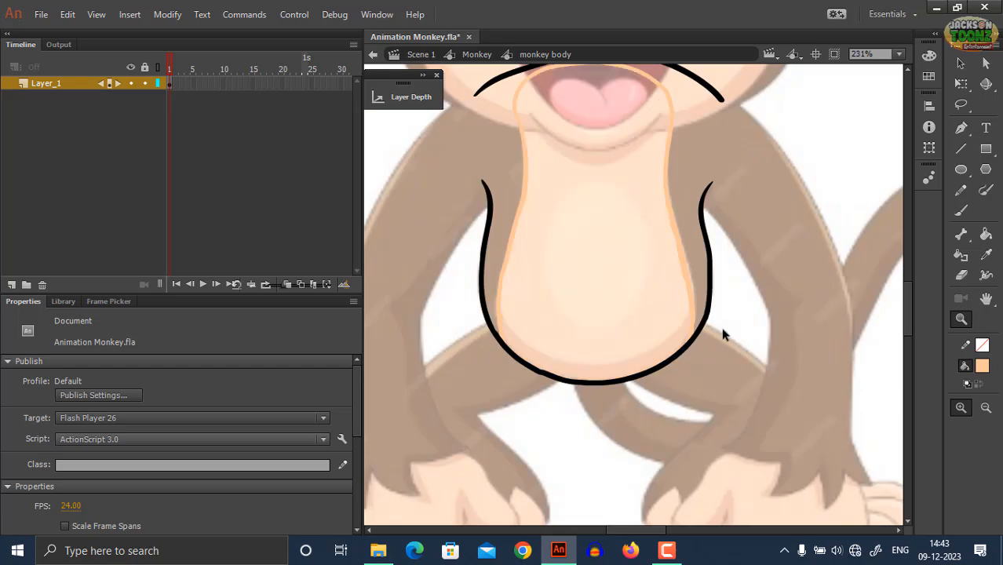
# Step: Save the file, sample the darker orange of the belly's lower shading from the reference, and reopen the monkey body symbol
pyautogui.hotkey('ctrl', 's')
pyautogui.hotkey('ctrl', 'e')
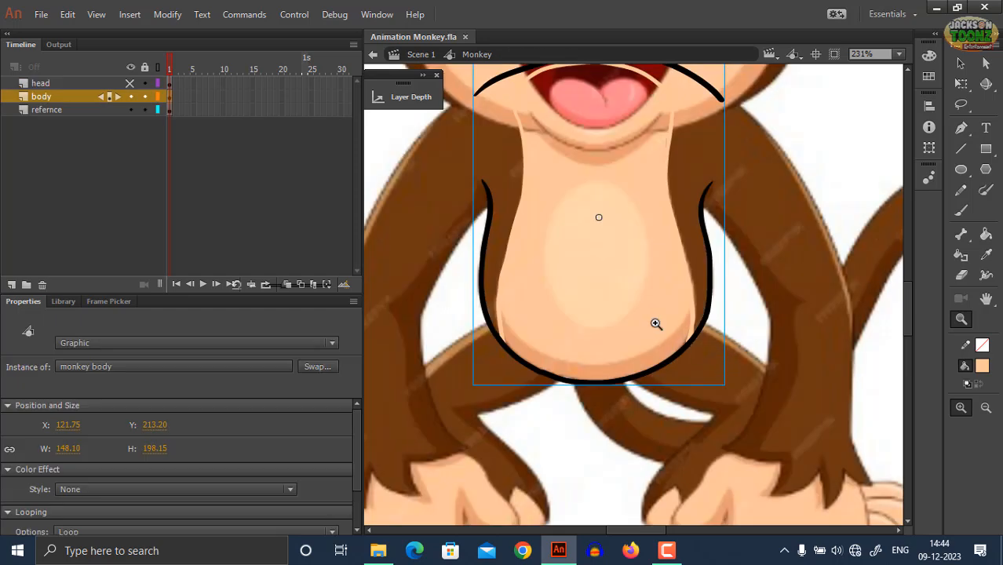
pyautogui.press('i')
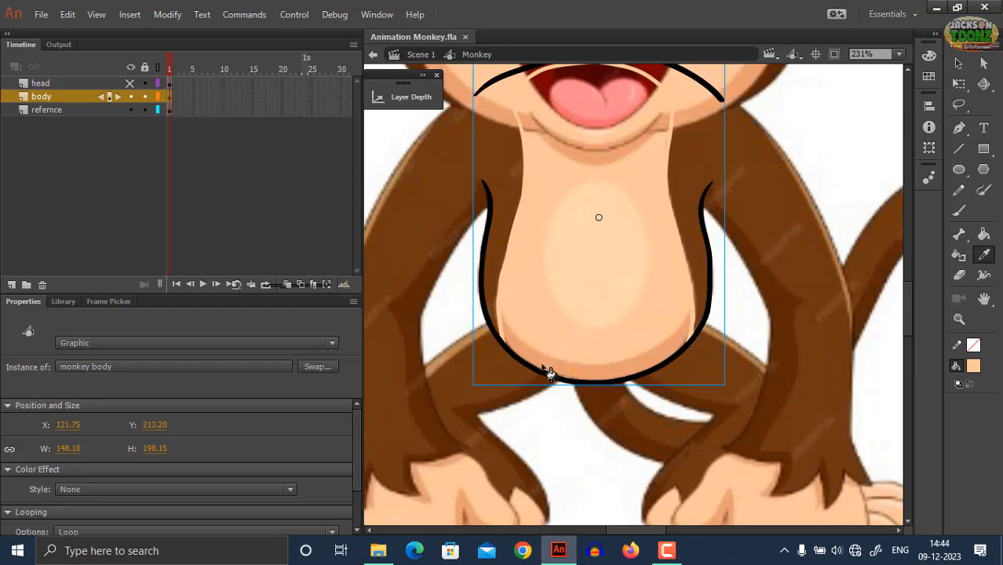
pyautogui.click(543, 366)
pyautogui.hotkey('ctrl', 'e')
pyautogui.press('z')
pyautogui.click(555, 342)
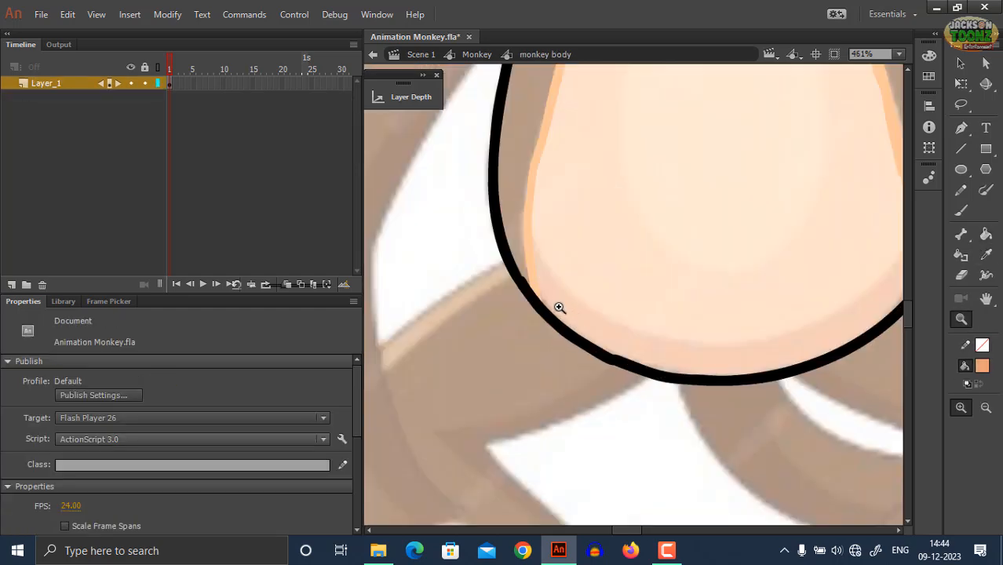
pyautogui.press('b')
pyautogui.moveTo(528, 253)
pyautogui.mouseDown()
pyautogui.moveTo(579, 297)
pyautogui.moveTo(662, 329)
pyautogui.moveTo(725, 336)
pyautogui.mouseUp()
pyautogui.press('space')
pyautogui.moveTo(634, 388); pyautogui.dragTo(538, 376)
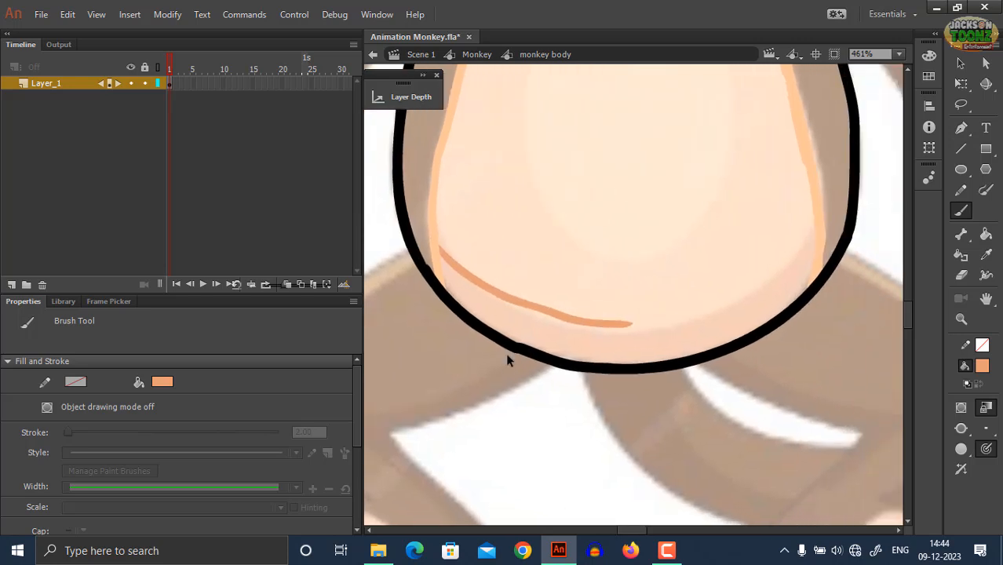
pyautogui.hotkey('ctrl', 'z')
# Step: Draw a black Pencil curve across the lower belly along the shading edge and fill the area beneath it with the sampled orange
pyautogui.hotkey('shift', 'y')
pyautogui.moveTo(415, 221)
pyautogui.mouseDown()
pyautogui.moveTo(434, 248)
pyautogui.moveTo(560, 298)
pyautogui.moveTo(752, 285)
pyautogui.moveTo(799, 243)
pyautogui.mouseUp()
pyautogui.hotkey('ctrl', 'z')
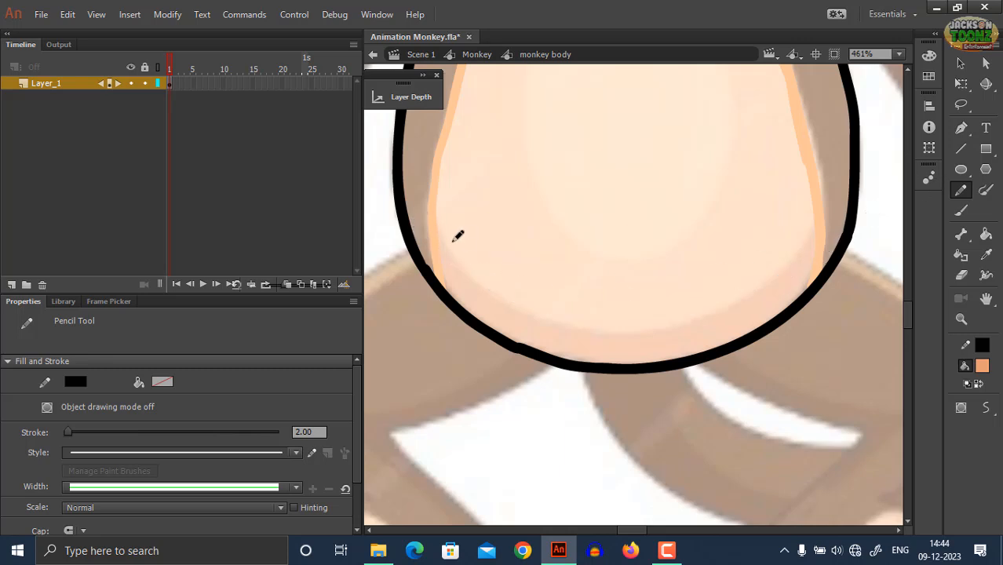
pyautogui.moveTo(414, 216)
pyautogui.mouseDown()
pyautogui.moveTo(517, 304)
pyautogui.moveTo(625, 318)
pyautogui.moveTo(704, 299)
pyautogui.moveTo(833, 219)
pyautogui.moveTo(465, 272)
pyautogui.moveTo(597, 323)
pyautogui.moveTo(728, 301)
pyautogui.moveTo(862, 196)
pyautogui.mouseUp()
pyautogui.hotkey('ctrl', 'z')
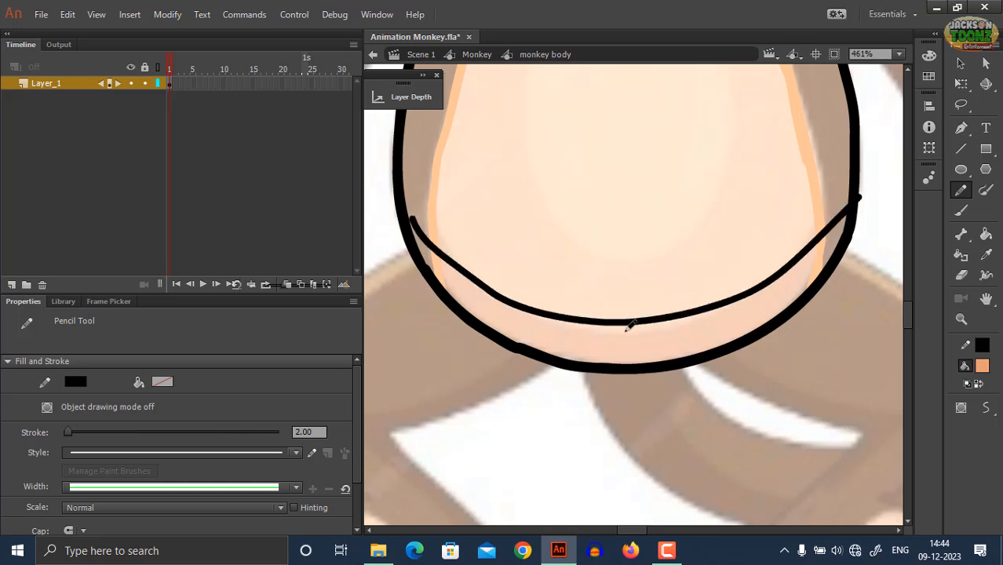
pyautogui.press('k')
pyautogui.click(664, 347)
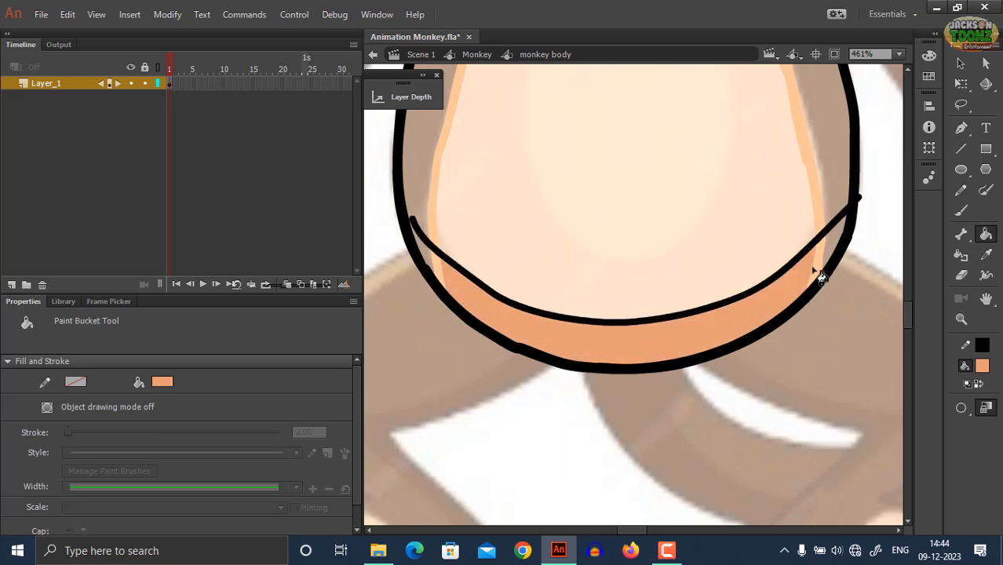
# Step: Select the lower belly artwork, set its stroke colour to none to remove the pencil curve, and leave the symbol
pyautogui.press('z')
pyautogui.keyDown('alt'); pyautogui.click(520, 292); pyautogui.keyUp('alt')
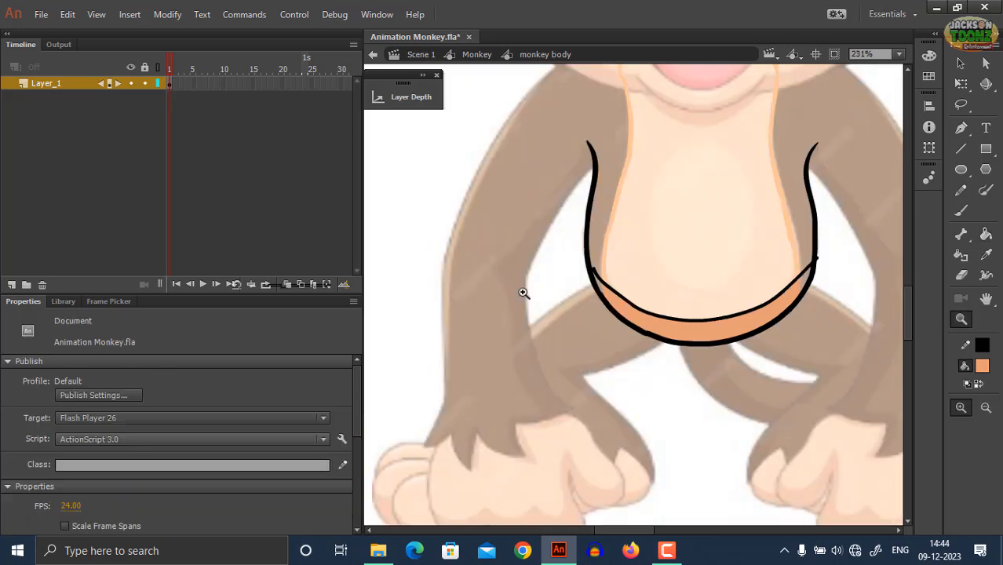
pyautogui.moveTo(524, 229)
pyautogui.mouseDown()
pyautogui.moveTo(694, 327)
pyautogui.moveTo(904, 373)
pyautogui.mouseUp()
pyautogui.click(968, 345)
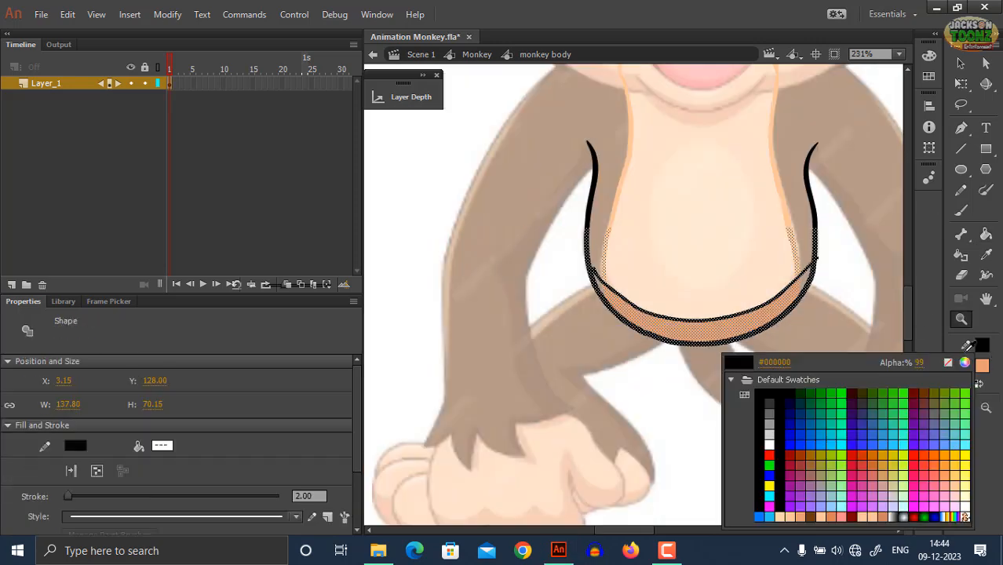
pyautogui.click(948, 363)
pyautogui.doubleClick(740, 380)
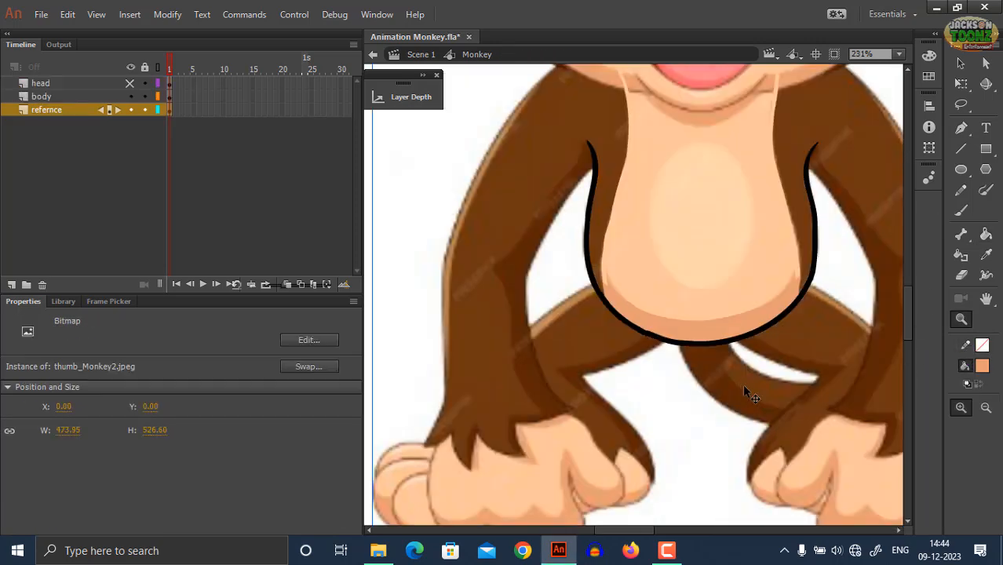
# Step: Fill the belly patch above the shading with the reference's light peach inside the monkey body symbol, and return to the Monkey symbol
pyautogui.press('k')
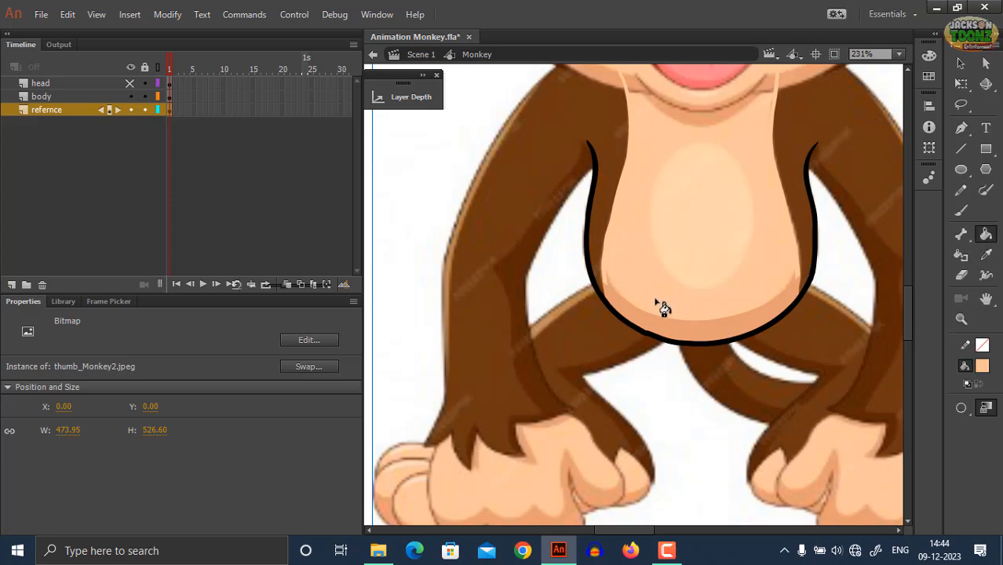
pyautogui.doubleClick(615, 288)
pyautogui.click(648, 293)
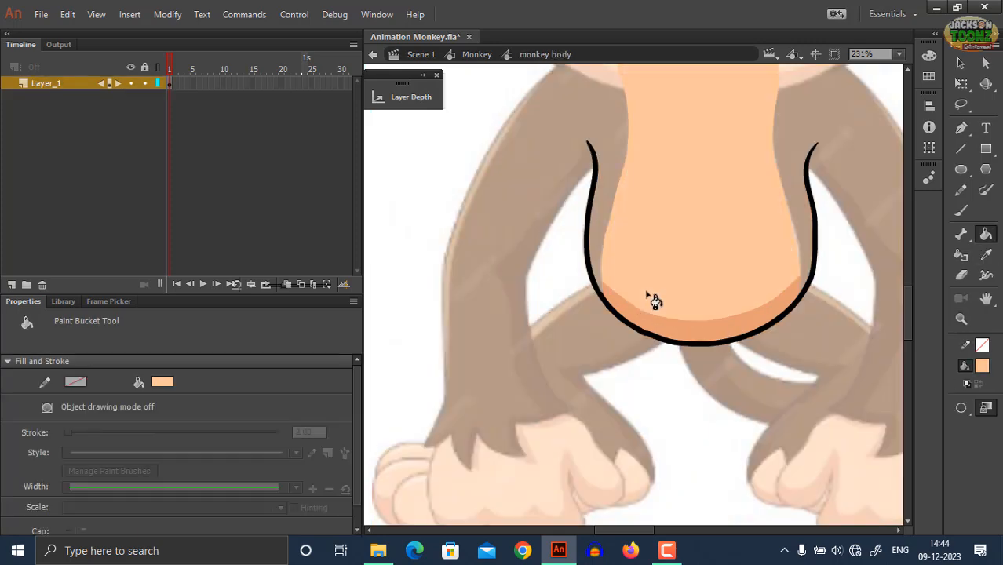
pyautogui.doubleClick(647, 358)
pyautogui.doubleClick(669, 314)
pyautogui.doubleClick(658, 356)
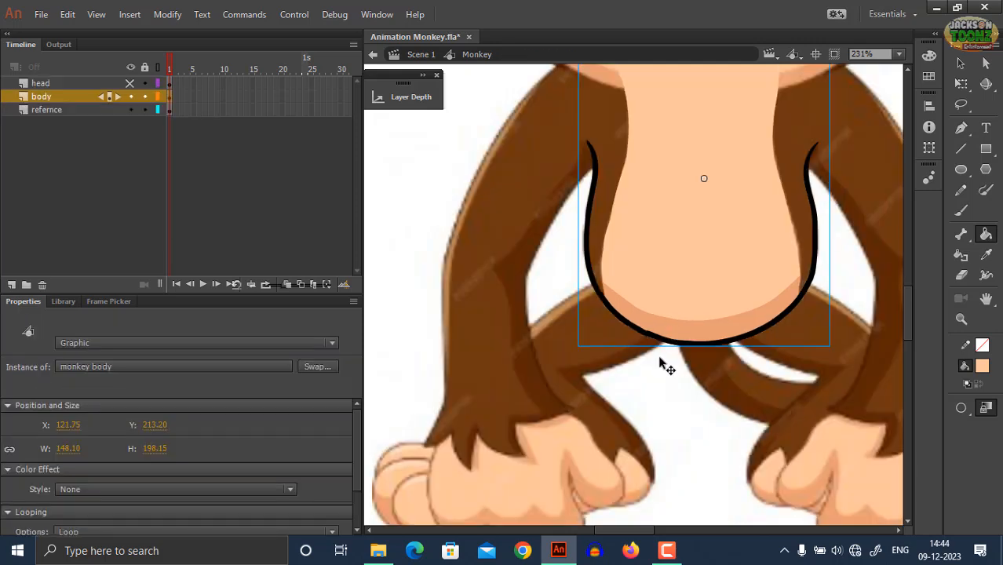
pyautogui.press('z')
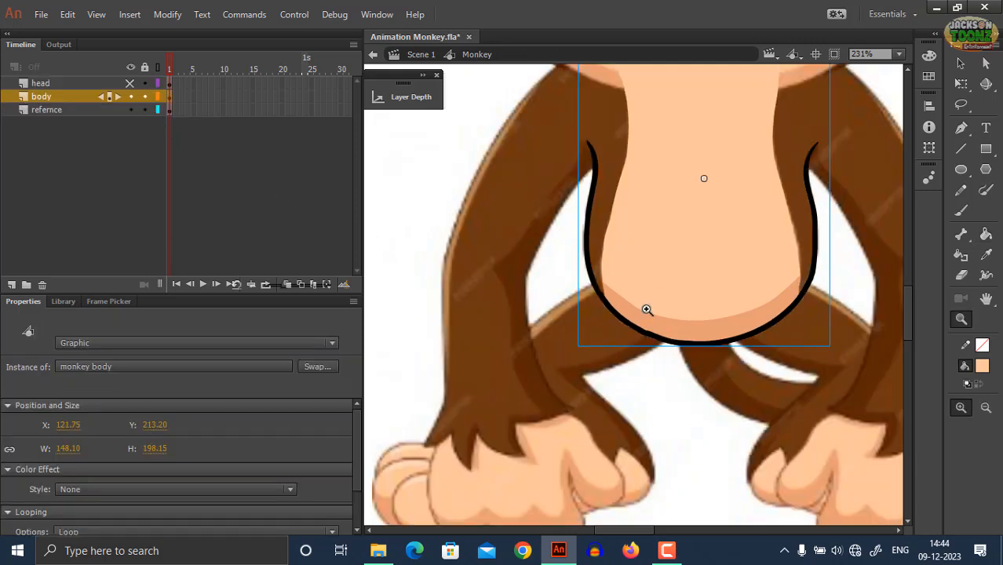
# Step: Preview the reference image thumb_Monkey2.jpeg in the library, pick the belly highlight's lighter peach as fill colour, and return to the Monkey symbol
pyautogui.hotkey('ctrl', '-')
pyautogui.keyDown('ctrl'); pyautogui.click(653, 352); pyautogui.keyUp('ctrl')
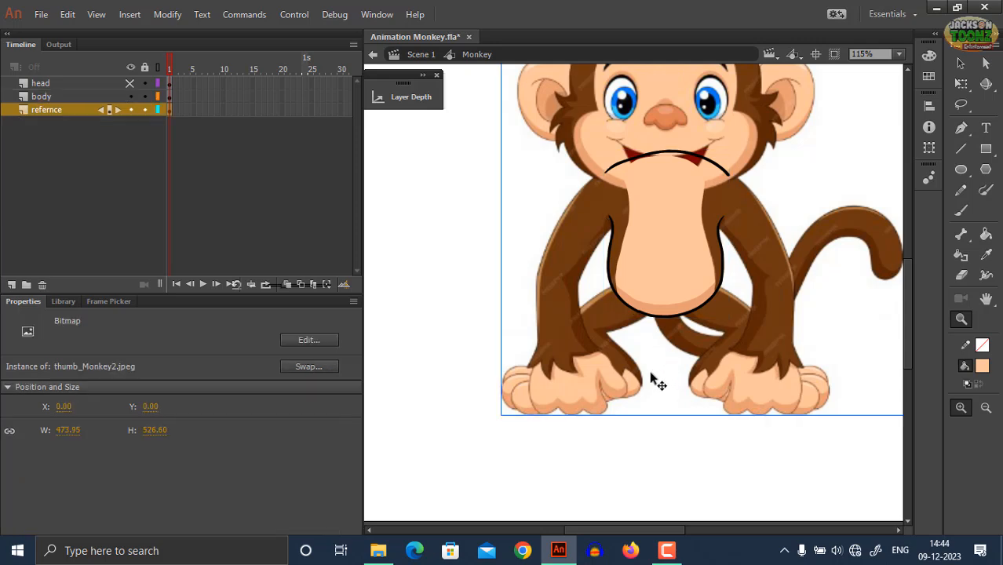
pyautogui.doubleClick(434, 408)
pyautogui.click(63, 302)
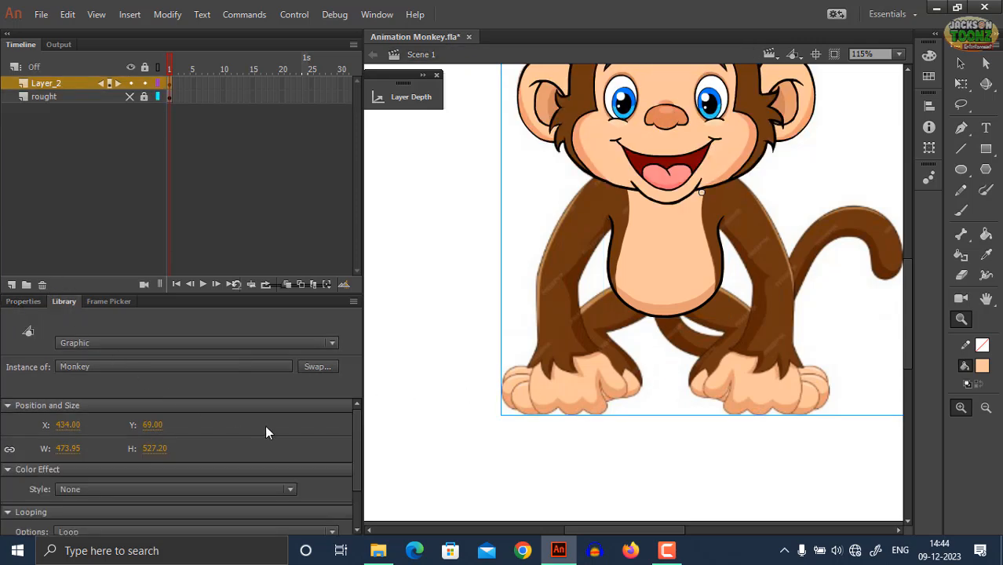
pyautogui.scroll(-2, 351, 487)
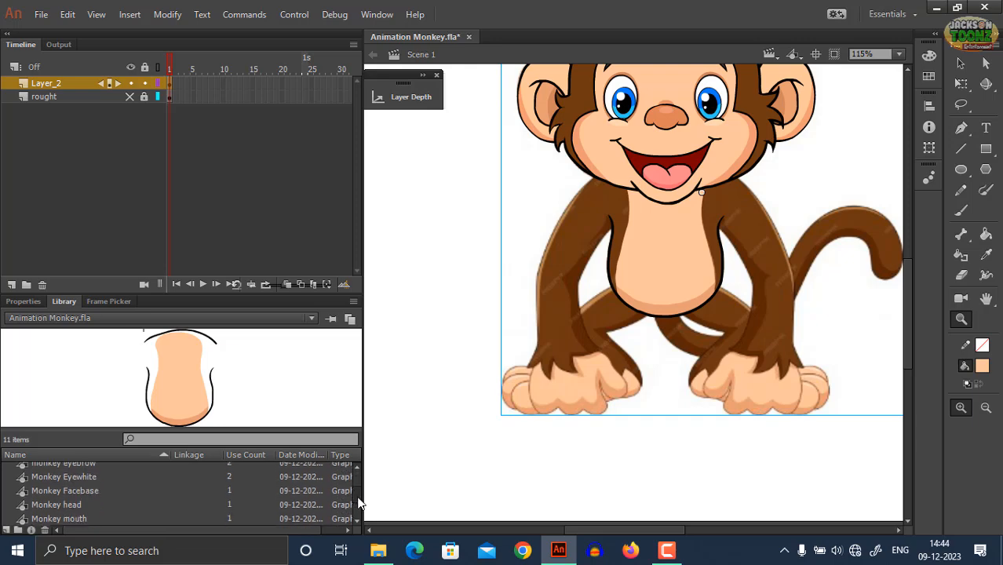
pyautogui.click(110, 522)
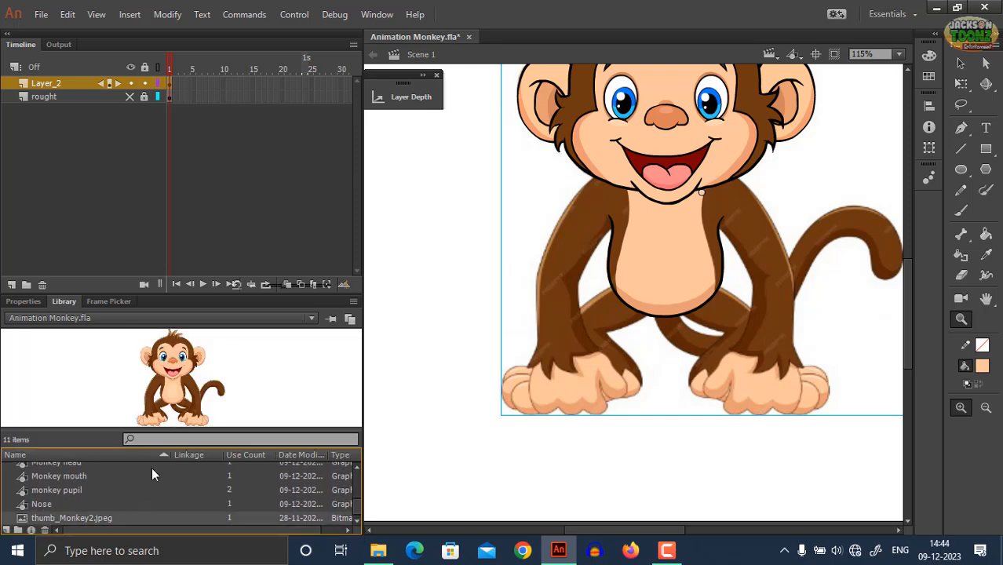
pyautogui.click(983, 367)
pyautogui.press('Escape')
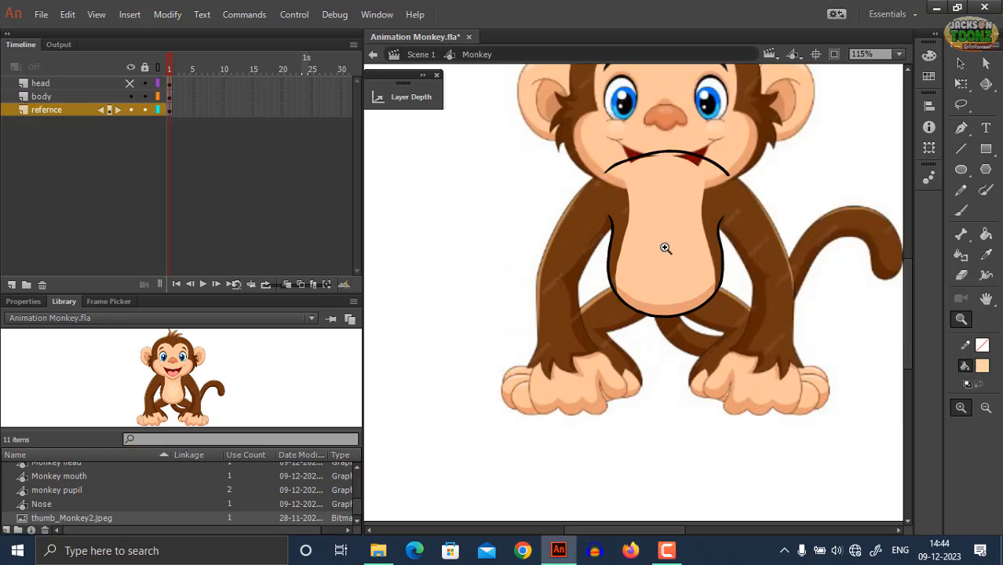
# Step: Add a new layer inside the monkey body symbol and draw a borderless light peach oval on the lower belly
pyautogui.click(665, 248)
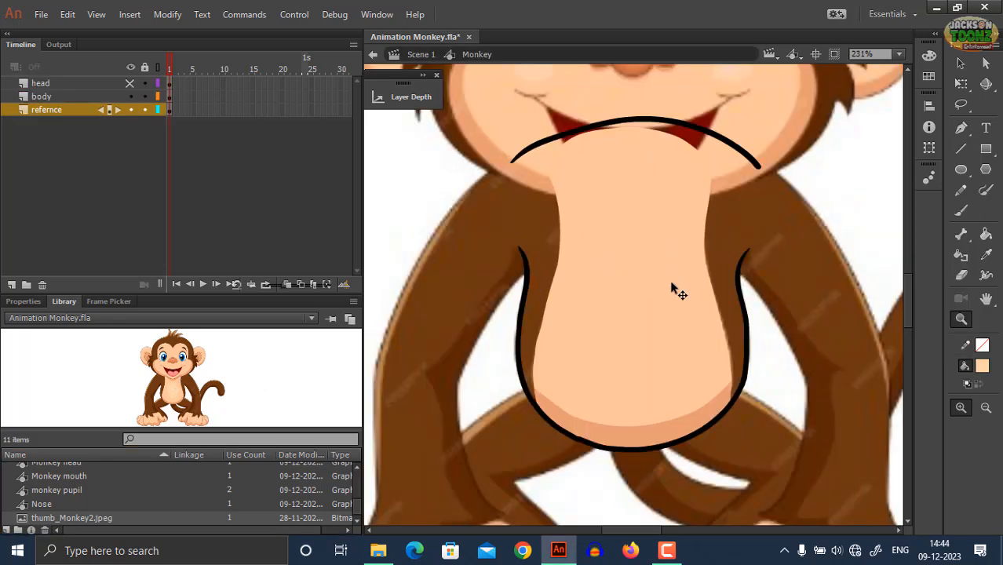
pyautogui.click(680, 314)
pyautogui.doubleClick(600, 309)
pyautogui.click(44, 82)
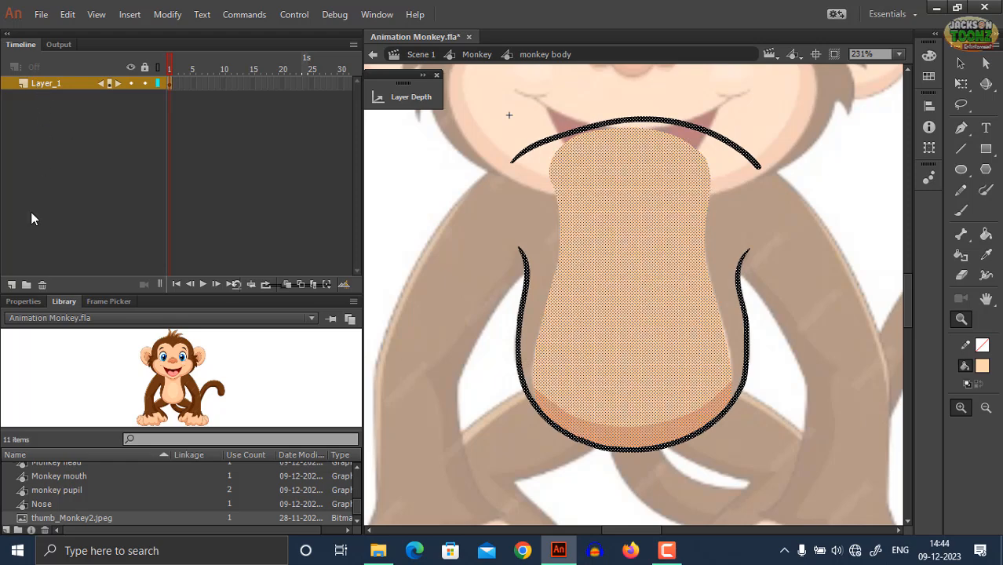
pyautogui.click(11, 285)
pyautogui.press('o')
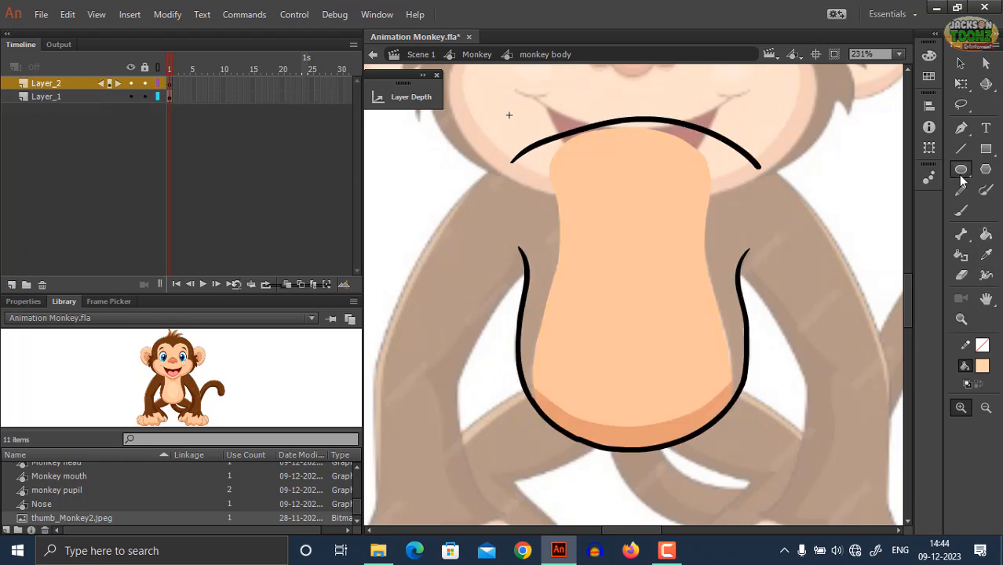
pyautogui.moveTo(594, 277); pyautogui.dragTo(682, 392)
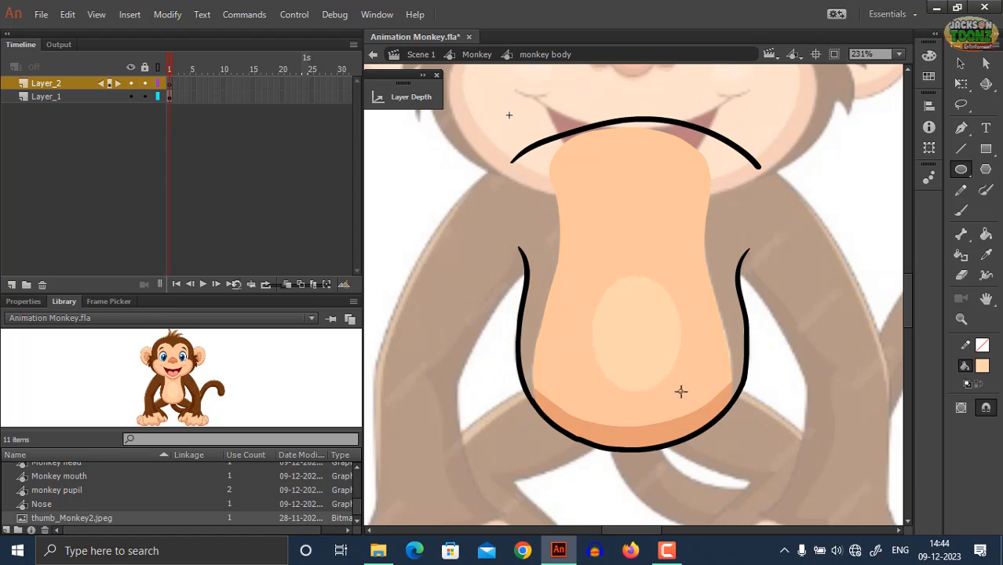
# Step: Reshape the belly highlight oval to be wider, shift it slightly upward, and leave the monkey body symbol
pyautogui.moveTo(591, 316); pyautogui.dragTo(589, 364)
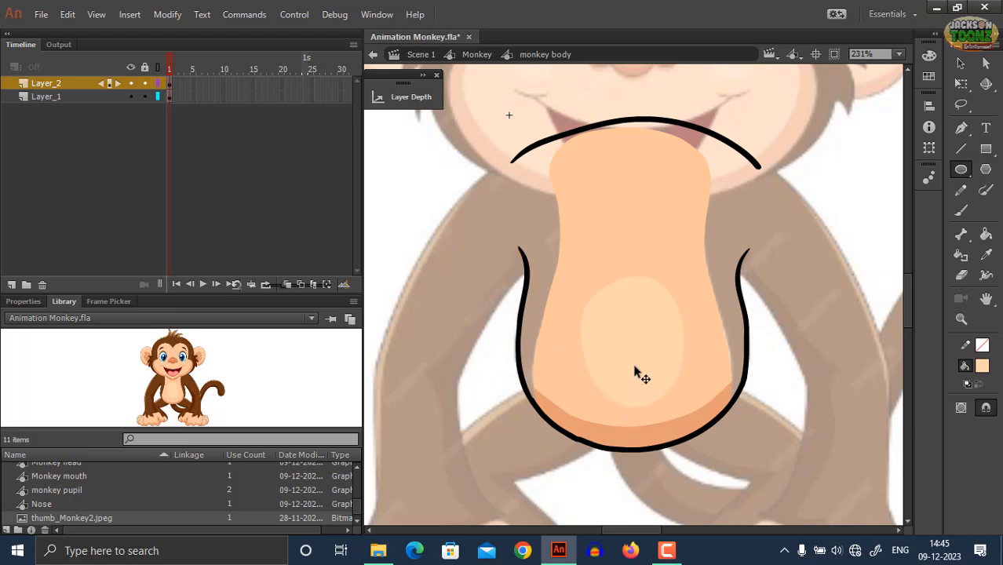
pyautogui.moveTo(605, 281); pyautogui.dragTo(603, 276)
pyautogui.moveTo(667, 292); pyautogui.dragTo(672, 287)
pyautogui.click(600, 286)
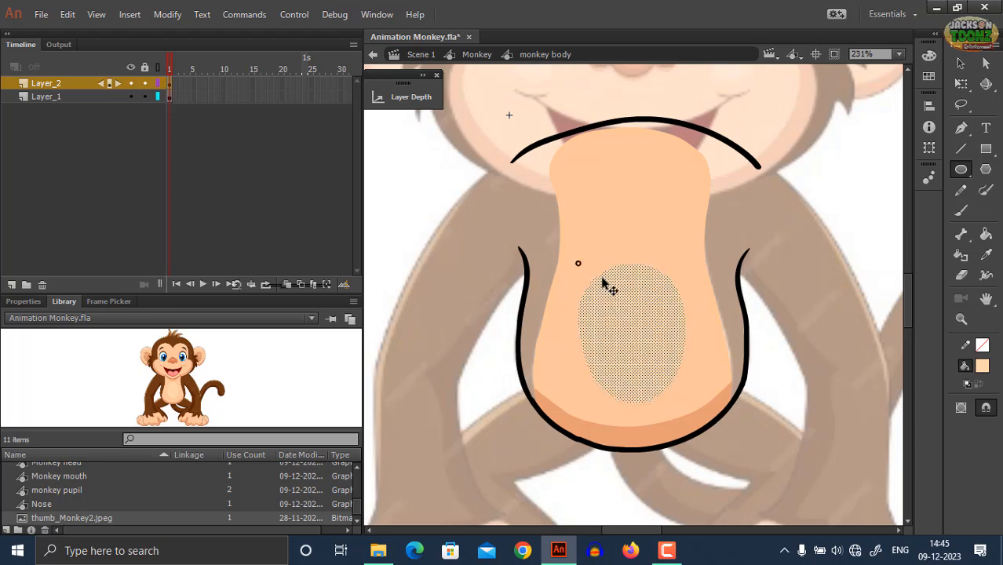
pyautogui.click(858, 220)
pyautogui.press('z')
pyautogui.keyDown('alt'); pyautogui.click(650, 274); pyautogui.keyUp('alt')
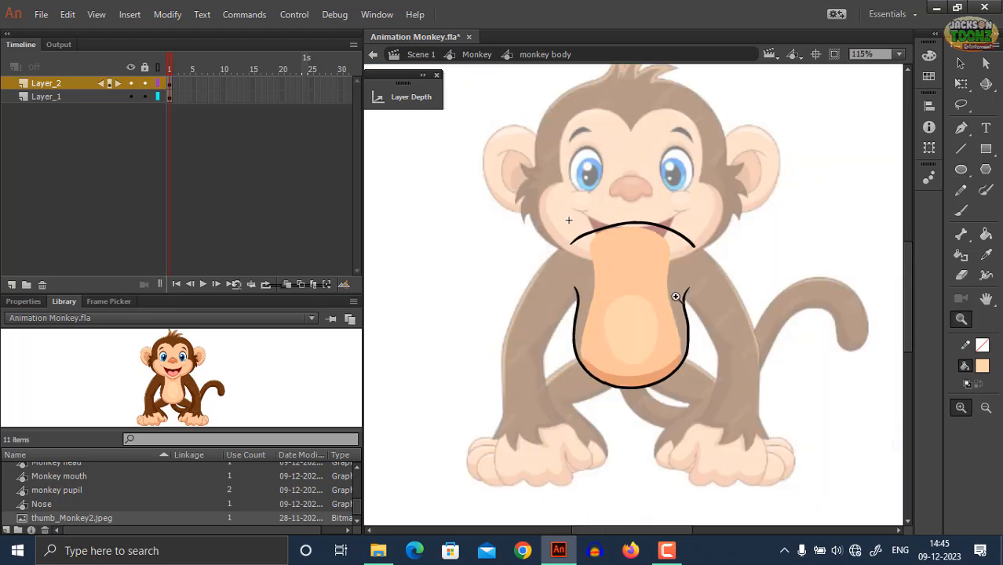
pyautogui.doubleClick(736, 246)
# Step: Save the file, sample the torso's brown fur from the reference as fill colour, and reopen the monkey body symbol
pyautogui.hotkey('ctrl', 's')
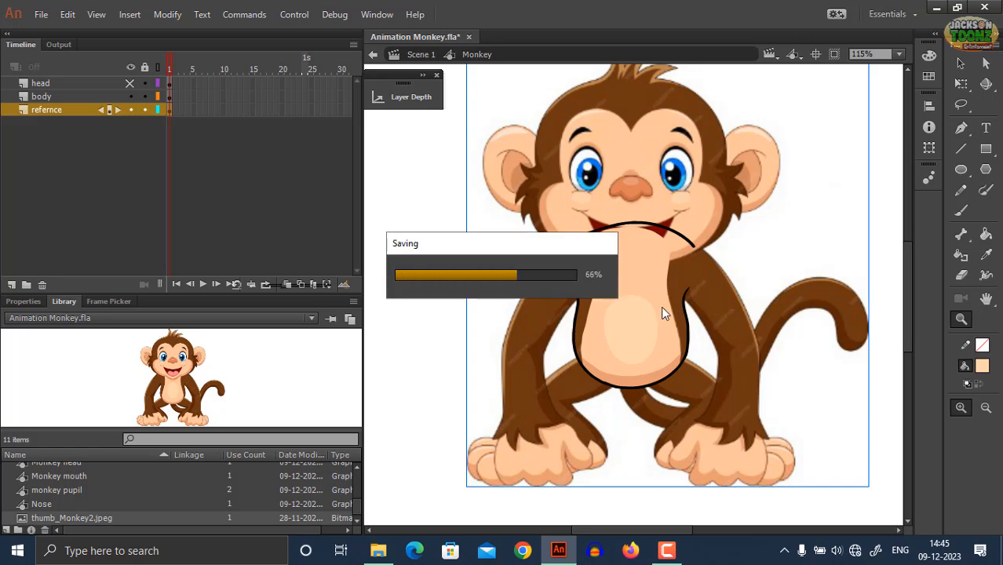
pyautogui.press('i')
pyautogui.click(684, 301)
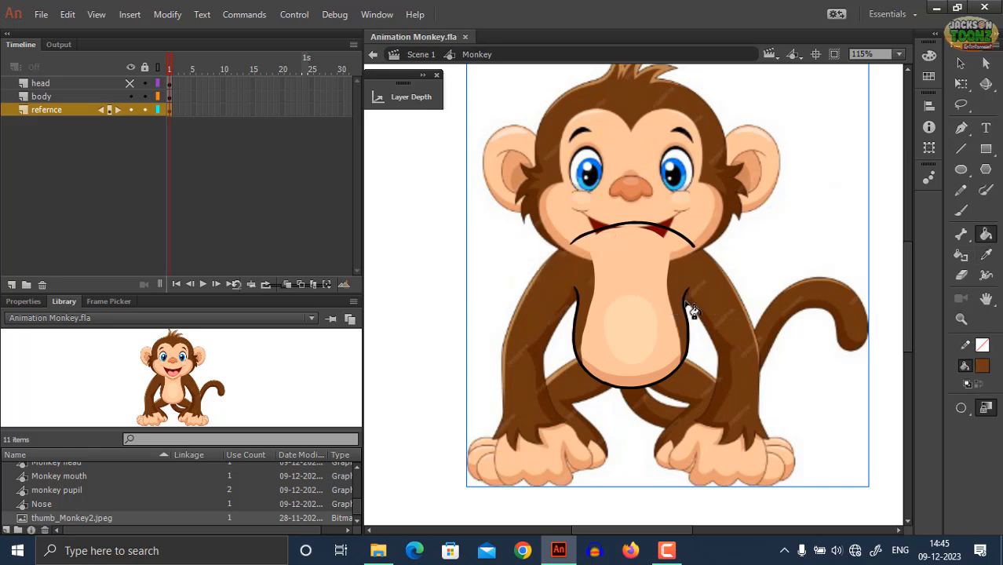
pyautogui.doubleClick(687, 308)
pyautogui.press('z')
pyautogui.click(669, 280)
pyautogui.click(659, 287)
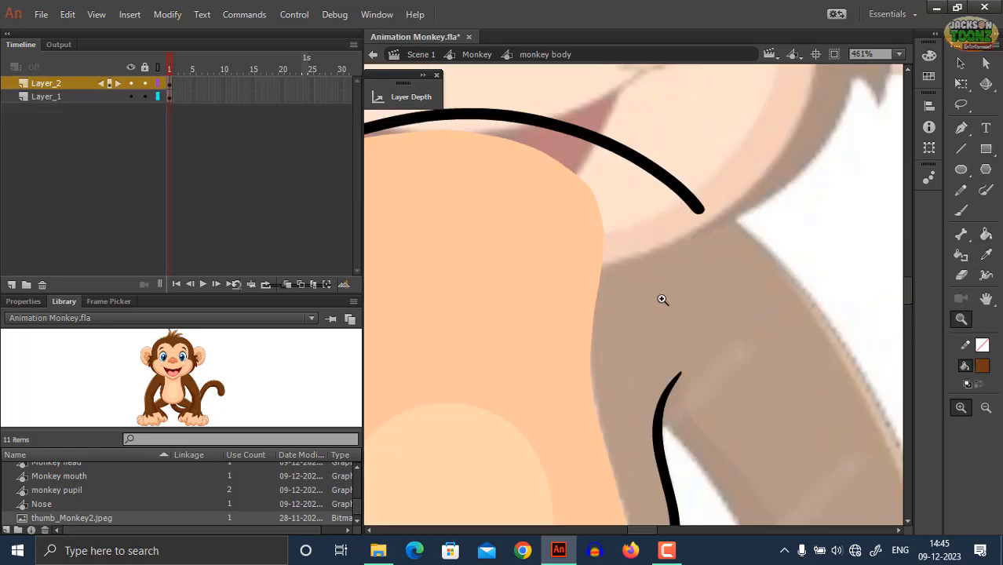
pyautogui.press('b')
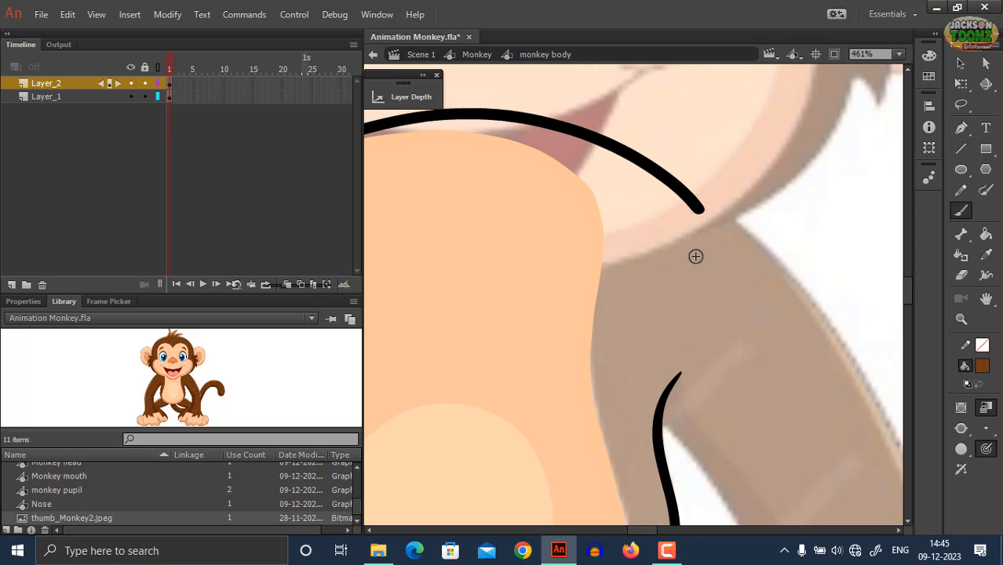
pyautogui.moveTo(687, 201)
pyautogui.mouseDown()
pyautogui.moveTo(702, 232)
pyautogui.moveTo(703, 283)
pyautogui.moveTo(680, 372)
pyautogui.moveTo(669, 378)
pyautogui.mouseUp()
pyautogui.press('space')
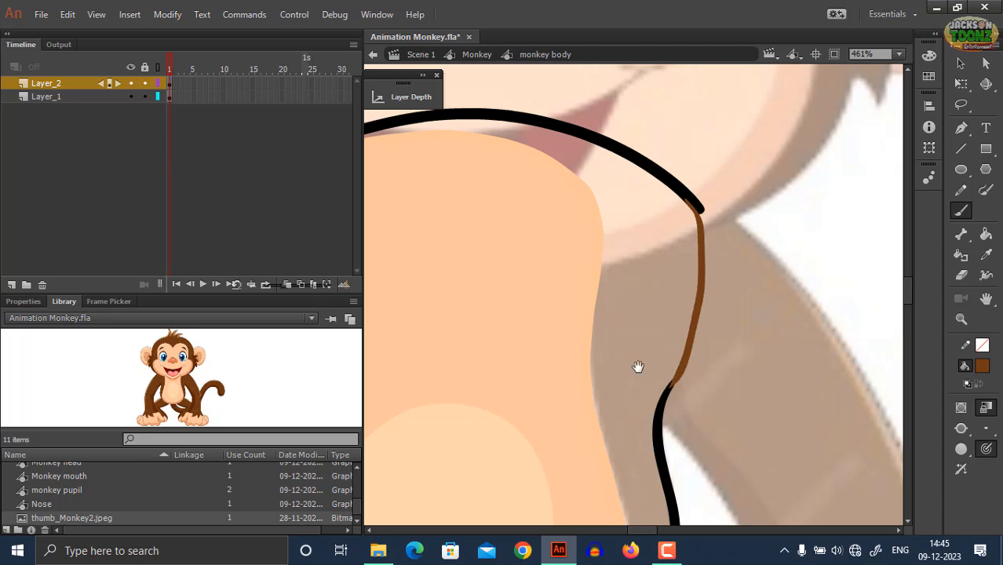
pyautogui.moveTo(567, 361); pyautogui.dragTo(605, 341)
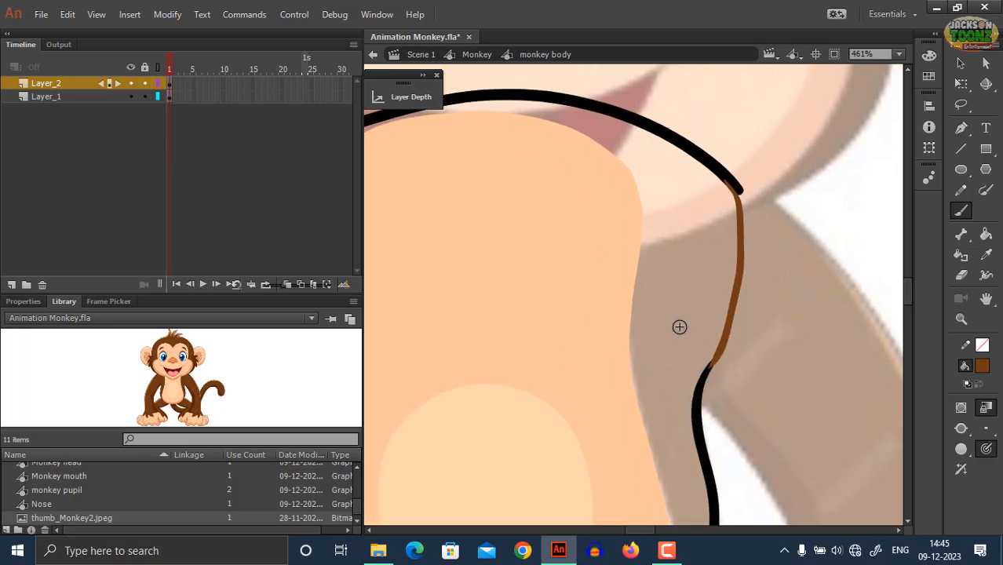
pyautogui.hotkey('ctrl', 'z')
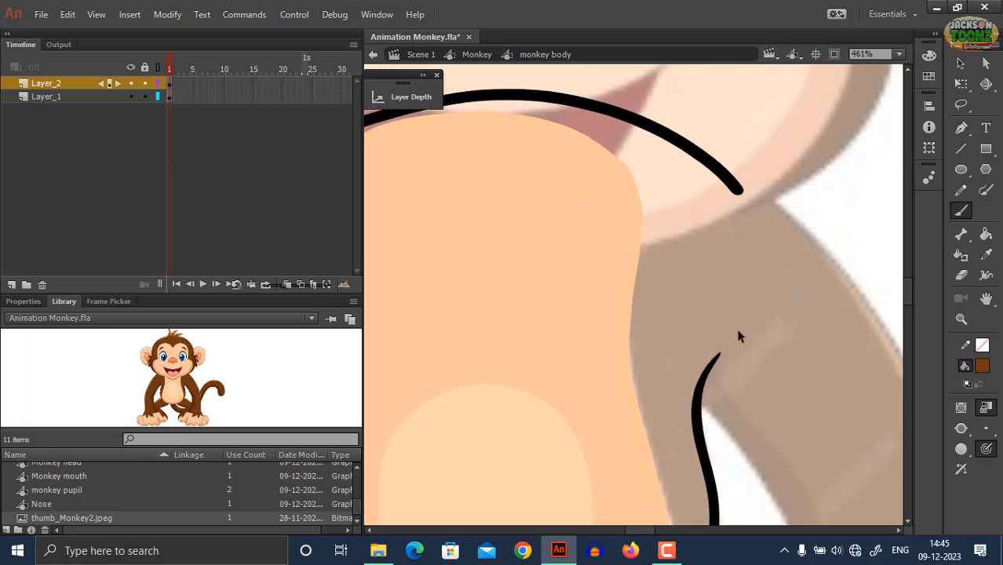
# Step: On Layer_1, paint brown brush strokes closing the outline gaps between the shoulder curve and both sides of the torso
pyautogui.click(70, 100)
pyautogui.click(764, 218)
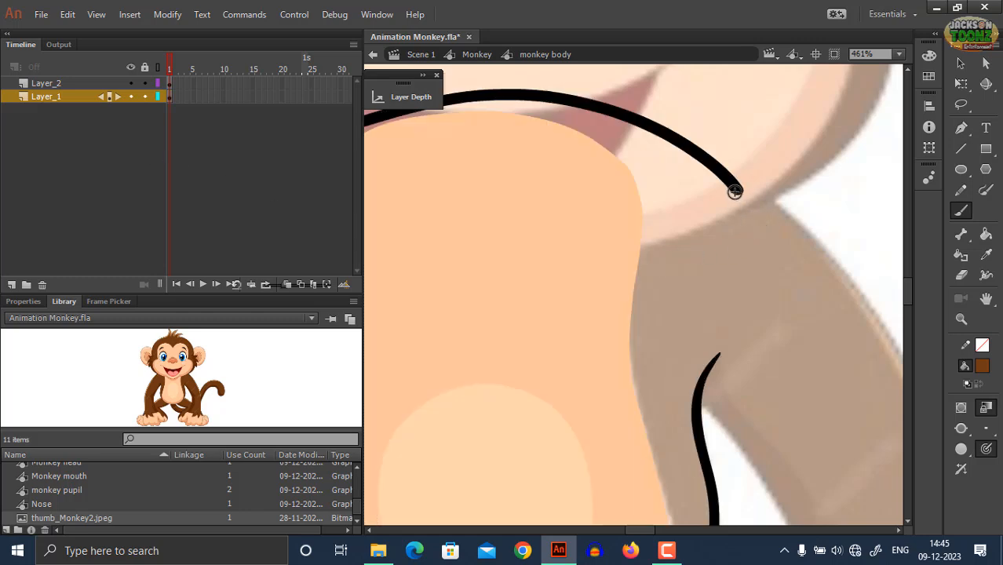
pyautogui.moveTo(736, 191)
pyautogui.mouseDown()
pyautogui.moveTo(735, 287)
pyautogui.moveTo(699, 385)
pyautogui.mouseUp()
pyautogui.moveTo(581, 391)
pyautogui.mouseDown()
pyautogui.moveTo(679, 342)
pyautogui.moveTo(836, 353)
pyautogui.mouseUp()
pyautogui.moveTo(564, 132)
pyautogui.mouseDown()
pyautogui.moveTo(554, 145)
pyautogui.moveTo(556, 265)
pyautogui.mouseUp()
pyautogui.hotkey('ctrl', 'z')
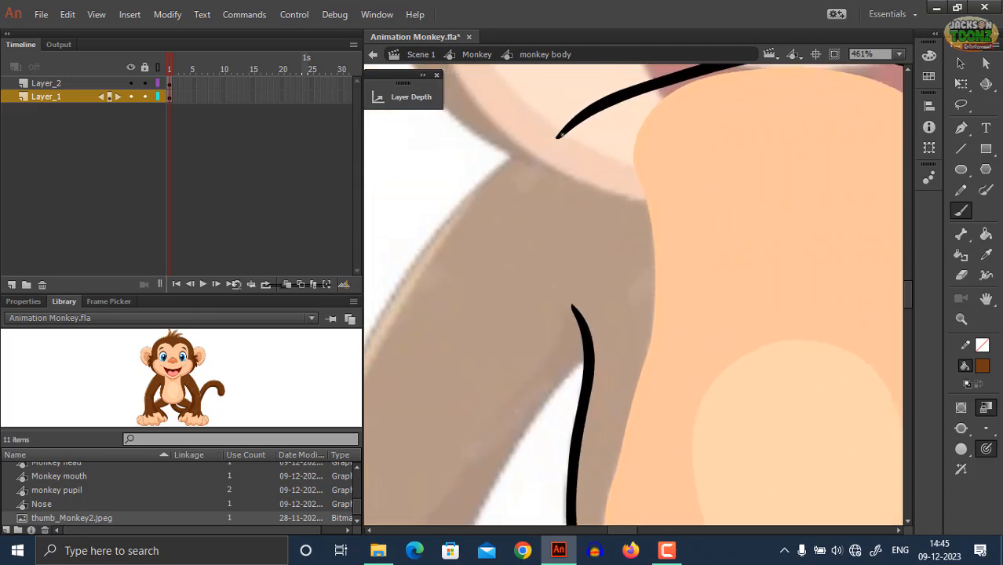
pyautogui.moveTo(558, 135)
pyautogui.mouseDown()
pyautogui.moveTo(549, 209)
pyautogui.moveTo(585, 336)
pyautogui.mouseUp()
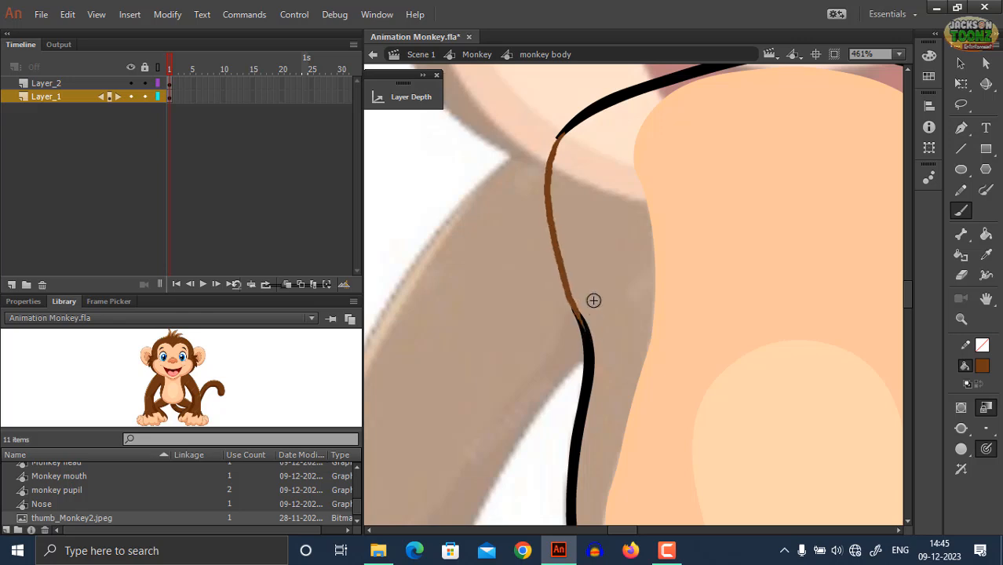
# Step: Fill the torso area around the belly patch with the sampled brown and return to the Monkey symbol
pyautogui.press('k')
pyautogui.click(621, 290)
pyautogui.press('z')
pyautogui.keyDown('alt'); pyautogui.click(658, 302); pyautogui.keyUp('alt')
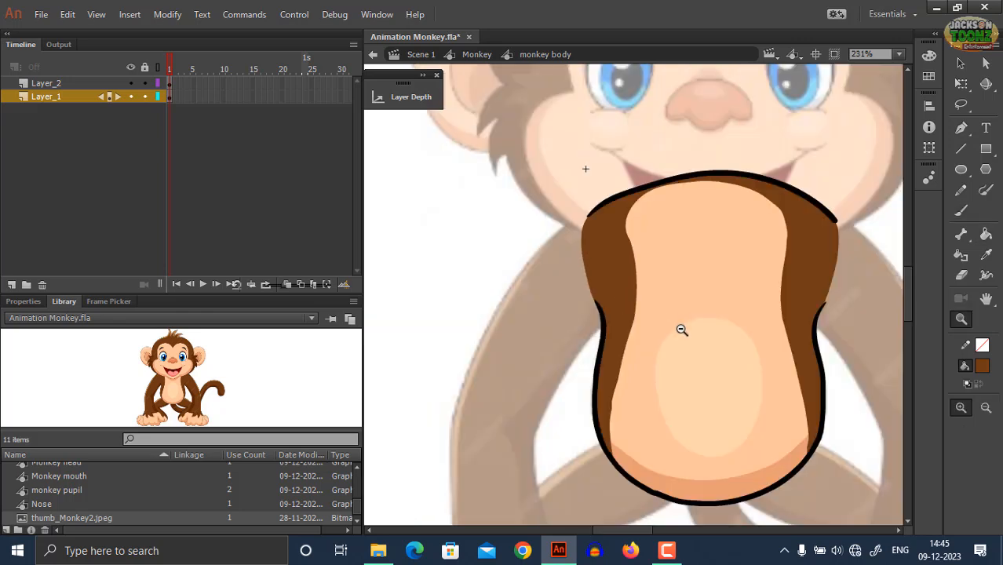
pyautogui.keyDown('alt'); pyautogui.click(682, 330); pyautogui.keyUp('alt')
pyautogui.click(688, 304)
pyautogui.keyDown('ctrl'); pyautogui.doubleClick(793, 239); pyautogui.keyUp('ctrl')
pyautogui.keyDown('ctrl'); pyautogui.click(797, 244); pyautogui.keyUp('ctrl')
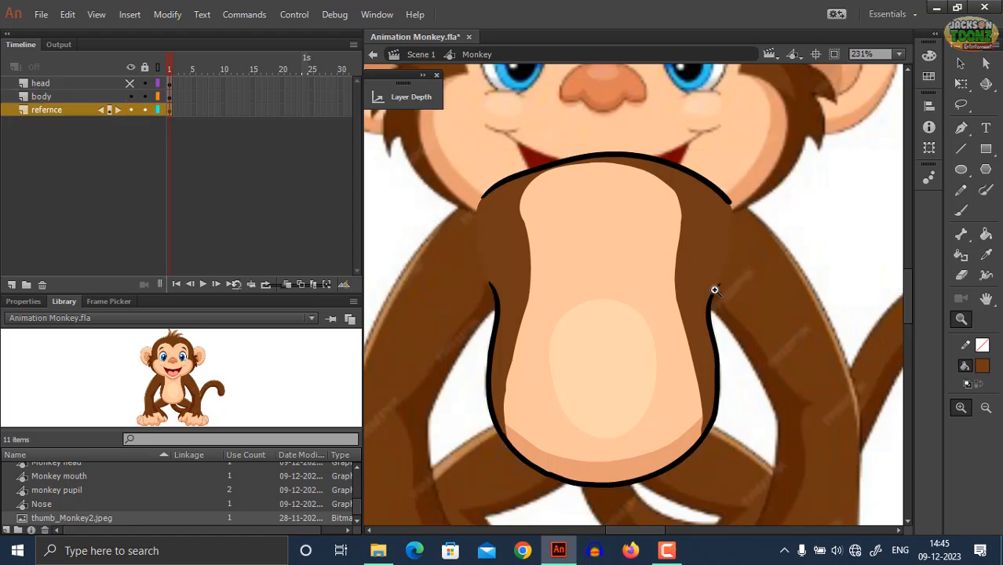
# Step: Show the head layer, hide the refernce layer to view the artwork alone, restore the reference, and save the file
pyautogui.keyDown('alt'); pyautogui.click(640, 300); pyautogui.keyUp('alt')
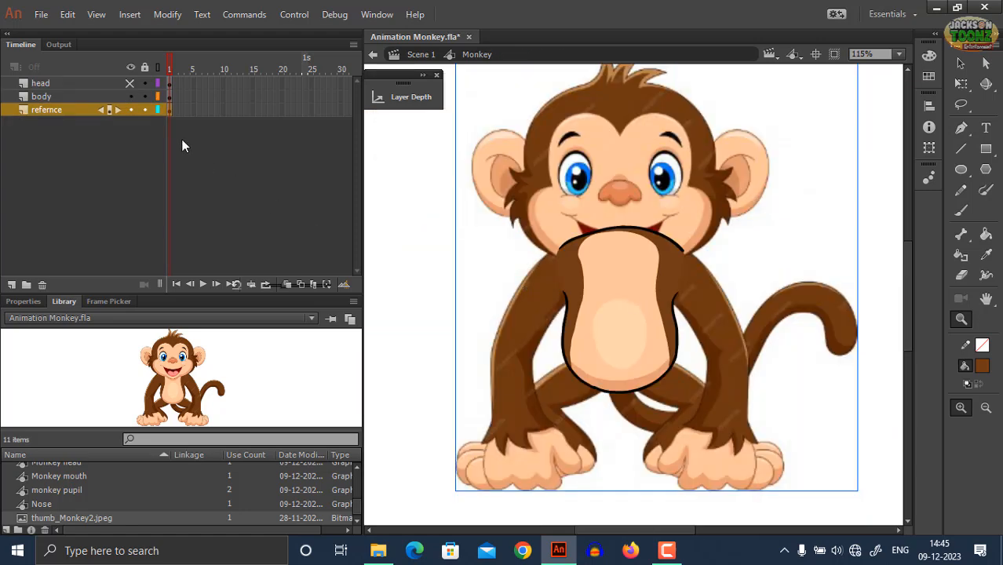
pyautogui.click(129, 109)
pyautogui.click(130, 83)
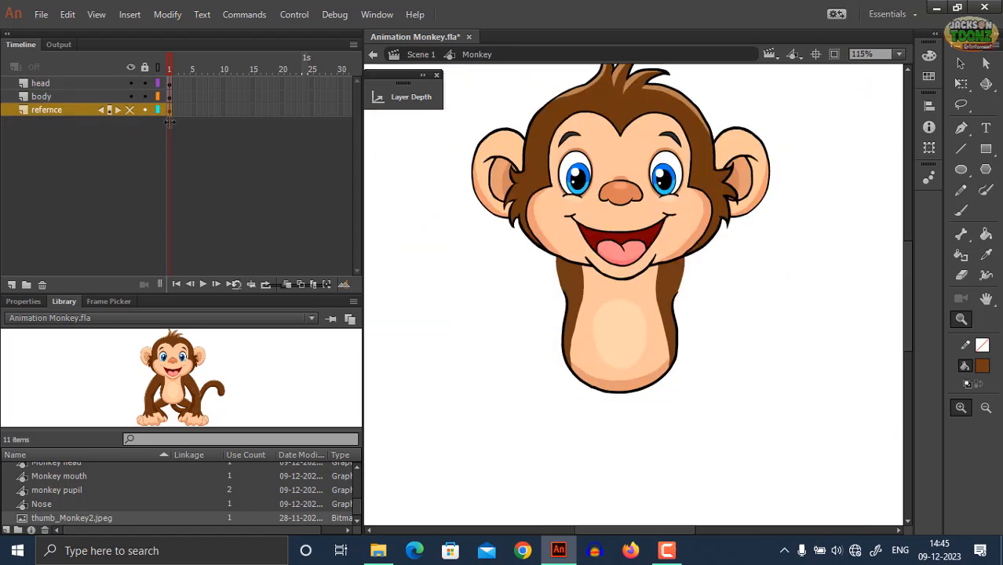
pyautogui.keyDown('alt'); pyautogui.click(626, 295); pyautogui.keyUp('alt')
pyautogui.click(622, 293)
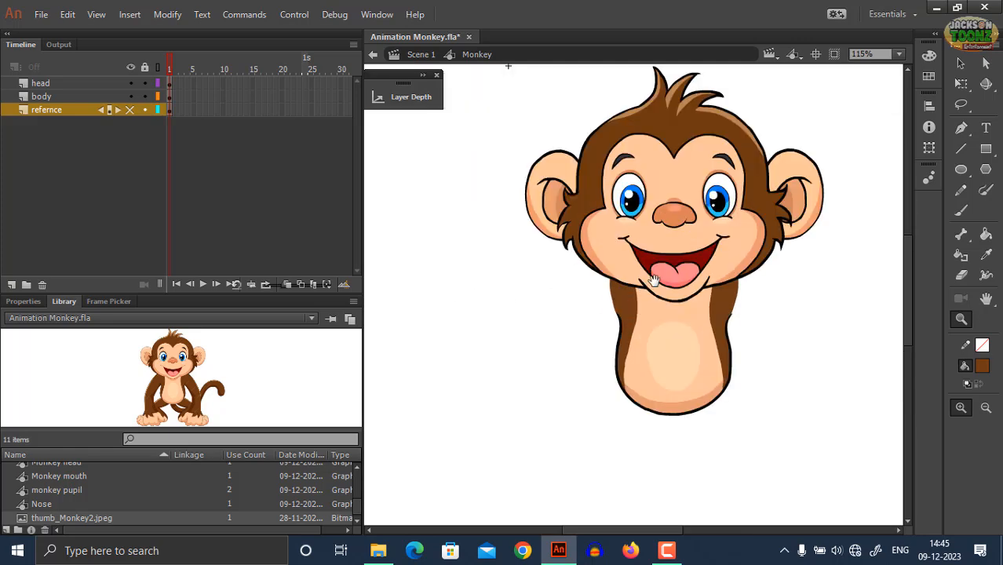
pyautogui.hotkey('ctrl', 's')
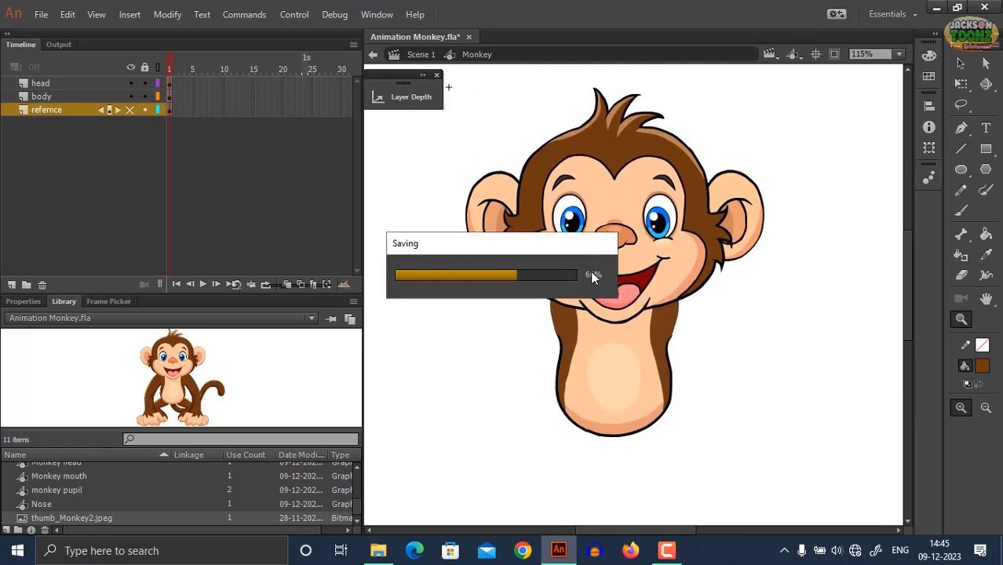
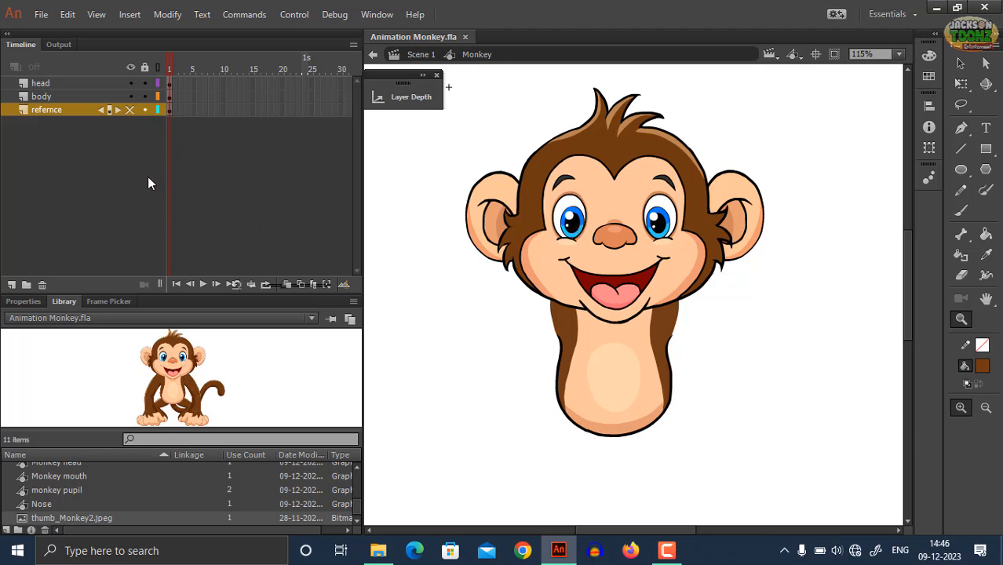
pyautogui.hotkey('ctrl', 'z')
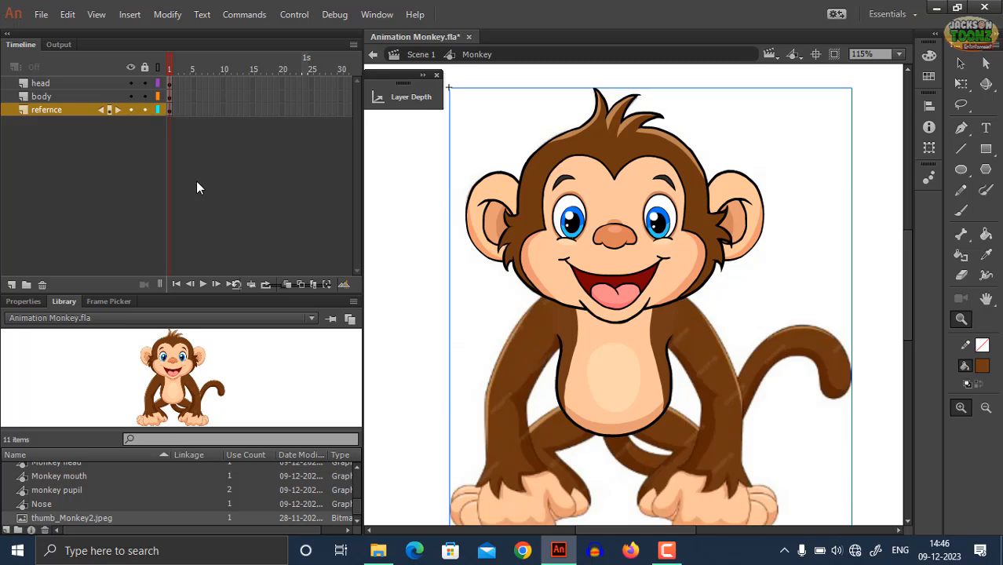
pyautogui.hotkey('ctrl', 's')
# Step: Add a new layer between the body and refernce layers of the Monkey symbol and name it arm
pyautogui.scroll(-4, 633, 282)
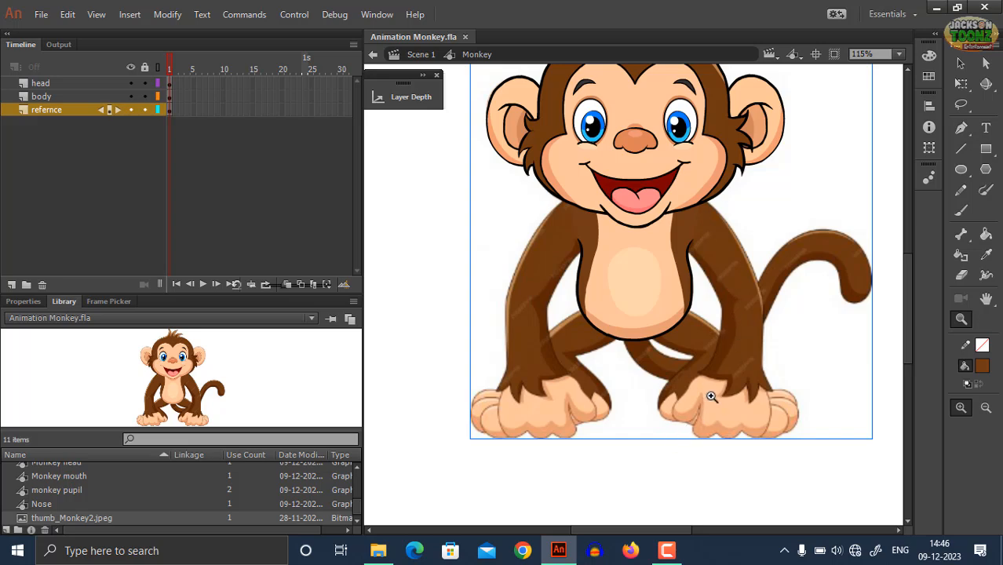
pyautogui.click(710, 270)
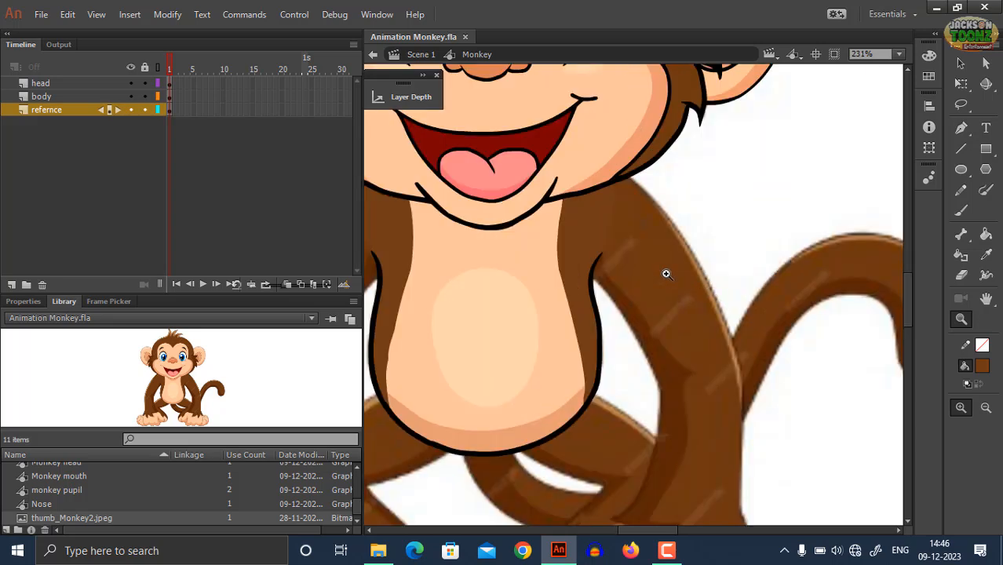
pyautogui.click(46, 99)
pyautogui.click(47, 111)
pyautogui.click(13, 285)
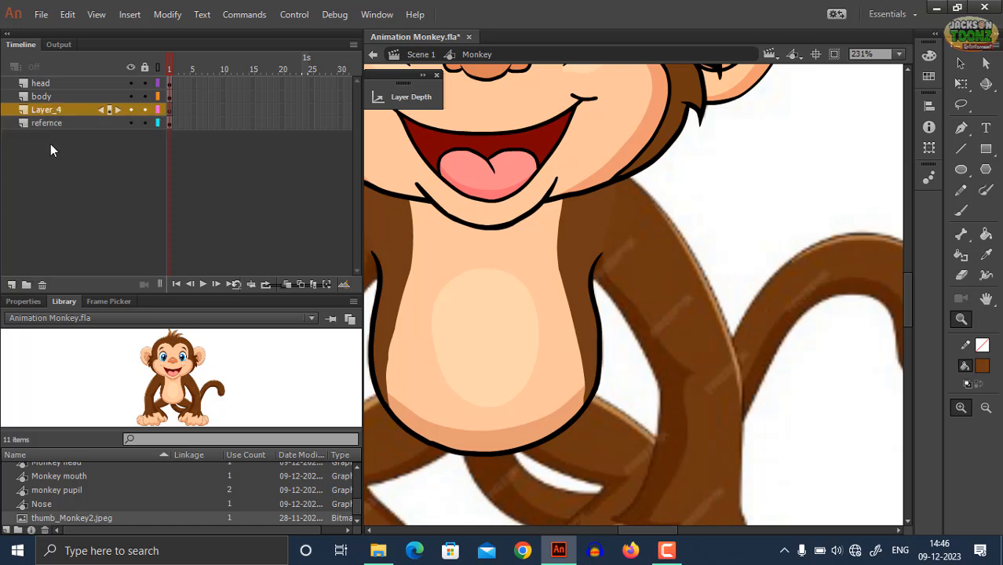
pyautogui.doubleClick(46, 109)
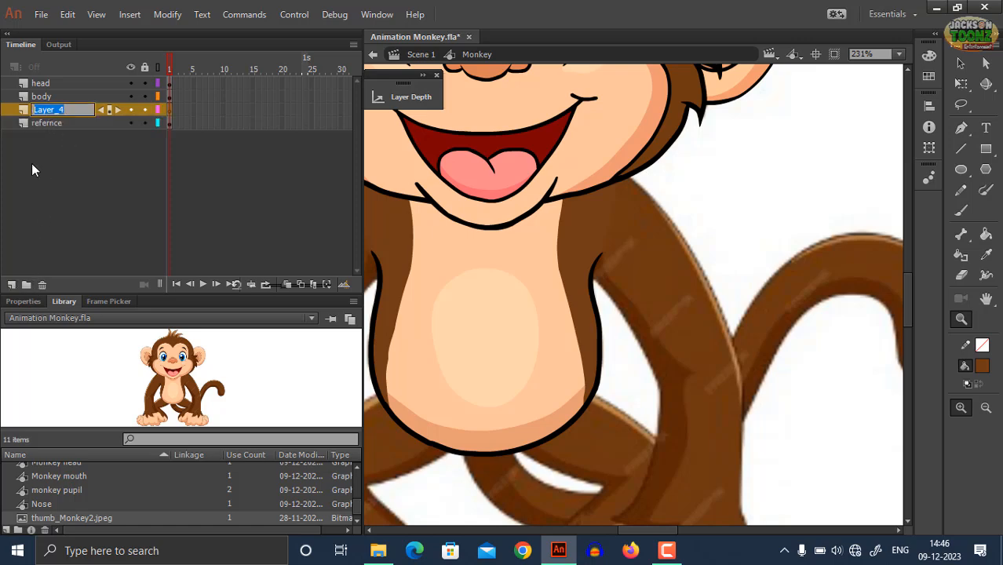
pyautogui.write('arm')
pyautogui.press('Return')
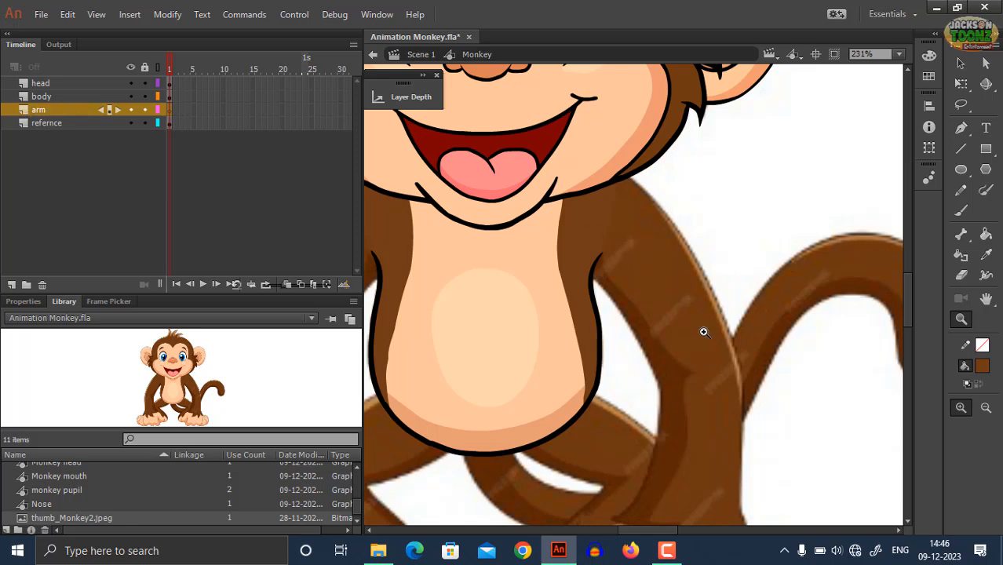
# Step: Choose the Brush tool and set its fill colour to black for outlining the arm on the arm layer
pyautogui.scroll(-5, 704, 332)
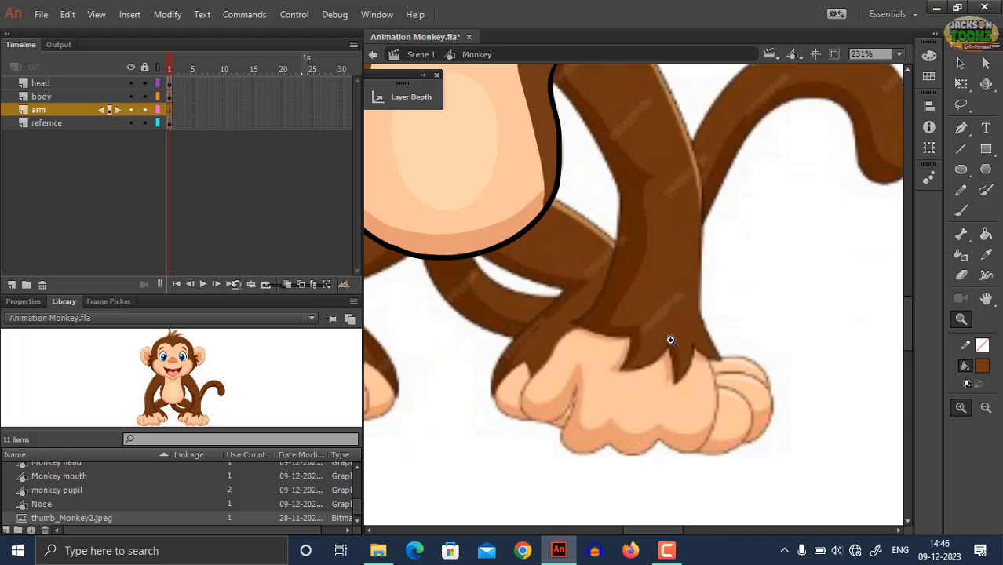
pyautogui.click(624, 237)
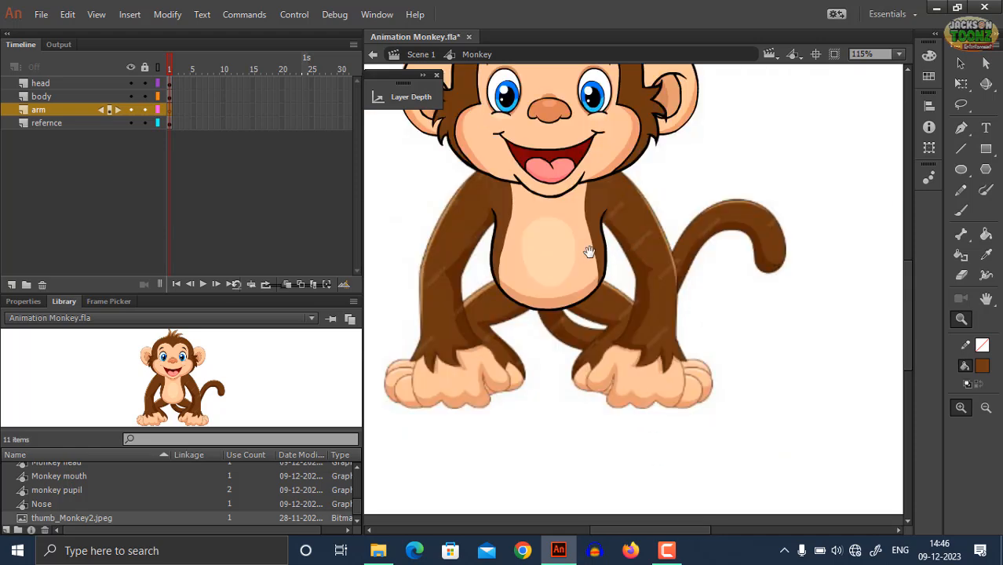
pyautogui.moveTo(579, 250); pyautogui.dragTo(588, 251)
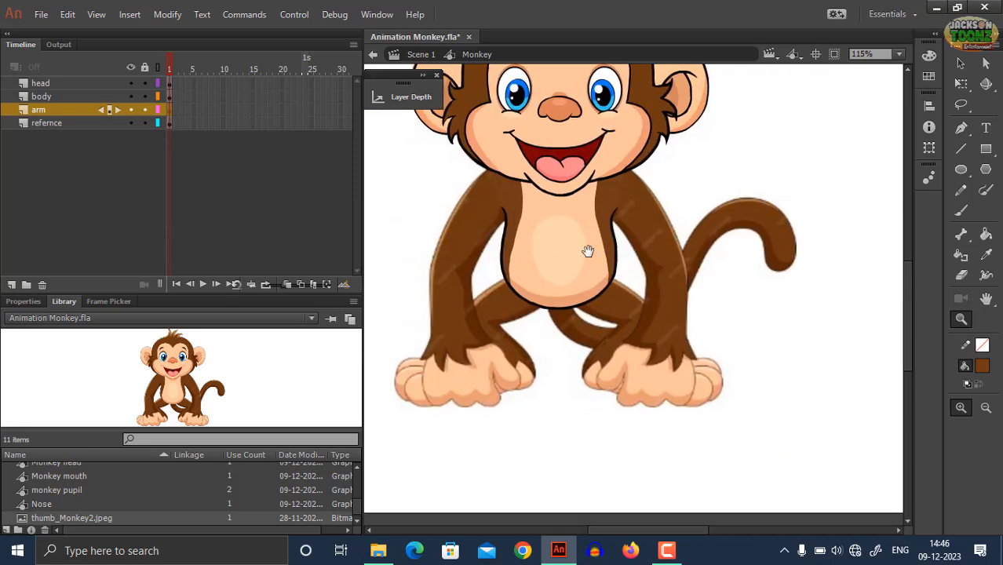
pyautogui.click(649, 200)
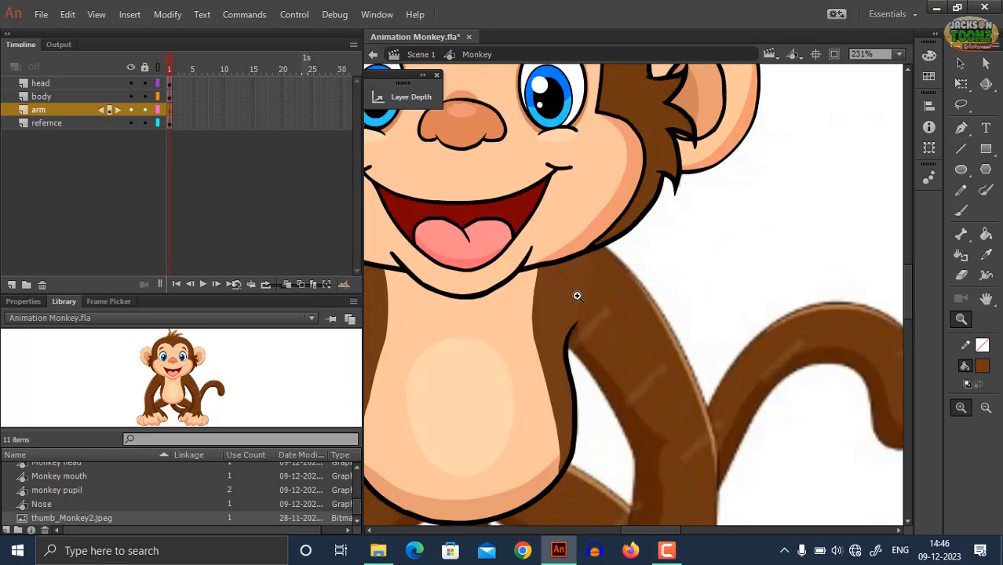
pyautogui.press('b')
pyautogui.click(984, 369)
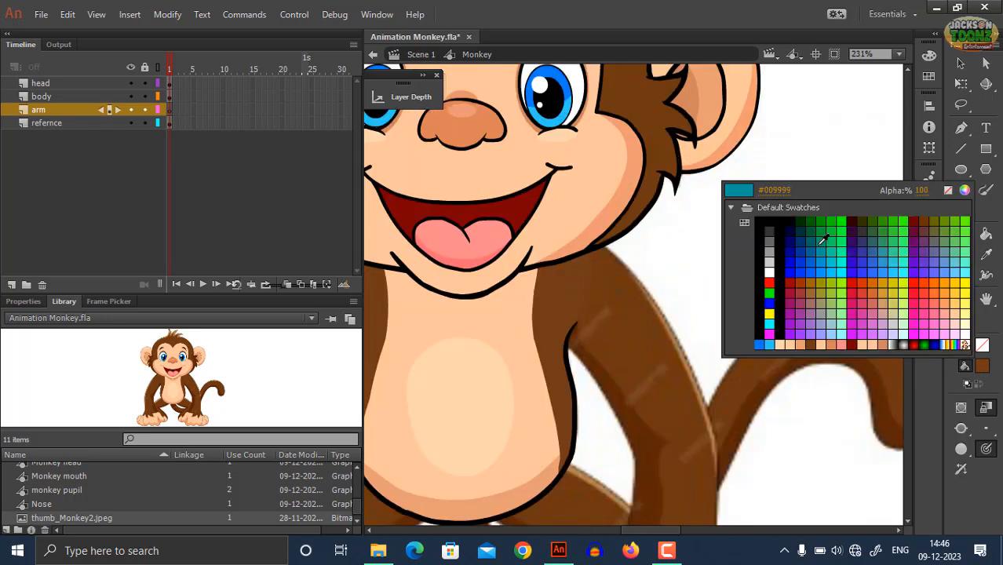
pyautogui.click(771, 215)
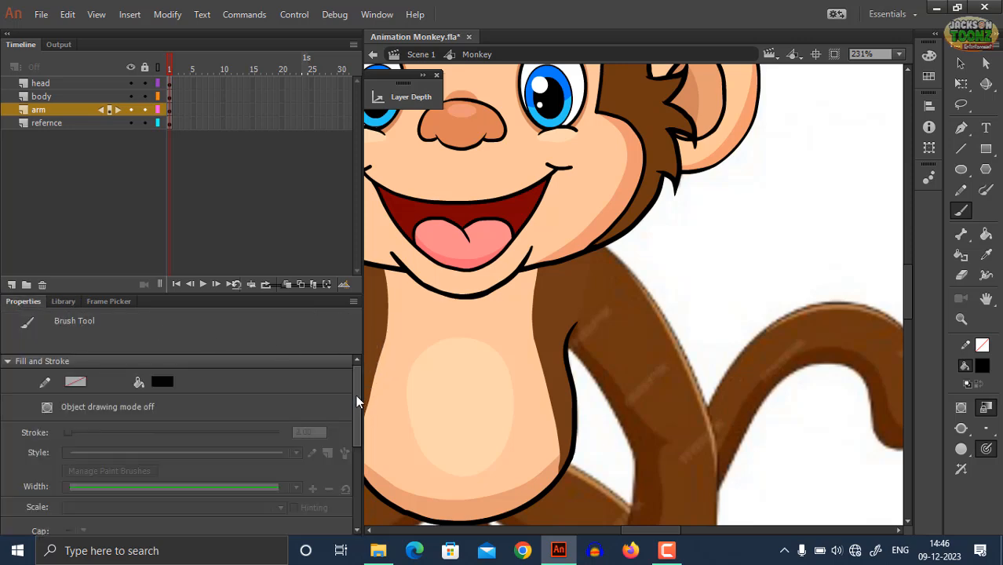
pyautogui.scroll(-5, 356, 424)
pyautogui.scroll(5, 362, 469)
# Step: Paint the black outline along the arm's outer edge, from the shoulder under the head down past the tail junction
pyautogui.moveTo(648, 295)
pyautogui.mouseDown()
pyautogui.moveTo(651, 325)
pyautogui.moveTo(634, 352)
pyautogui.moveTo(549, 257)
pyautogui.moveTo(507, 272)
pyautogui.moveTo(476, 300)
pyautogui.mouseUp()
pyautogui.press('z')
pyautogui.click(548, 252)
pyautogui.press('b')
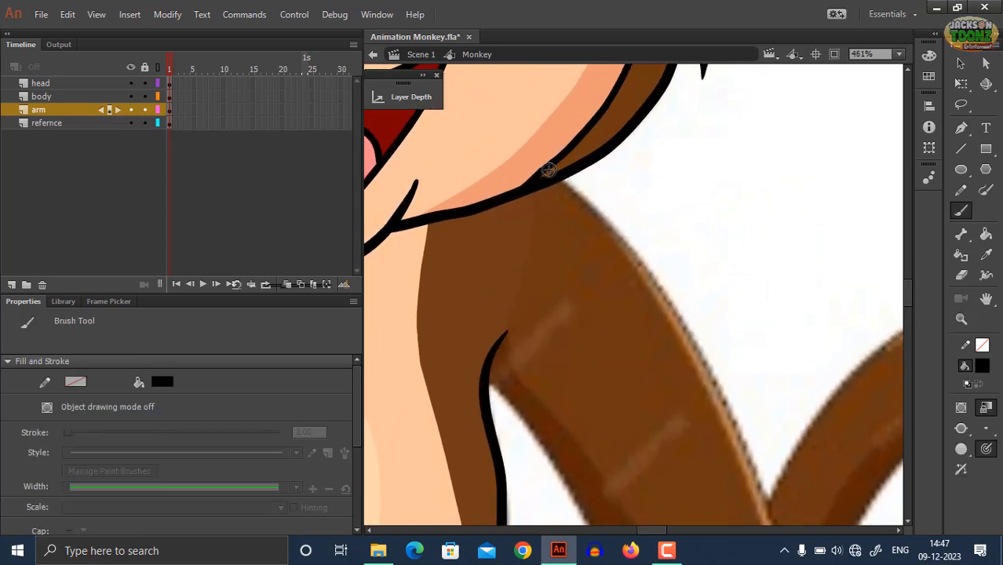
pyautogui.moveTo(530, 162)
pyautogui.mouseDown()
pyautogui.moveTo(570, 186)
pyautogui.moveTo(644, 262)
pyautogui.moveTo(711, 367)
pyautogui.moveTo(756, 472)
pyautogui.mouseUp()
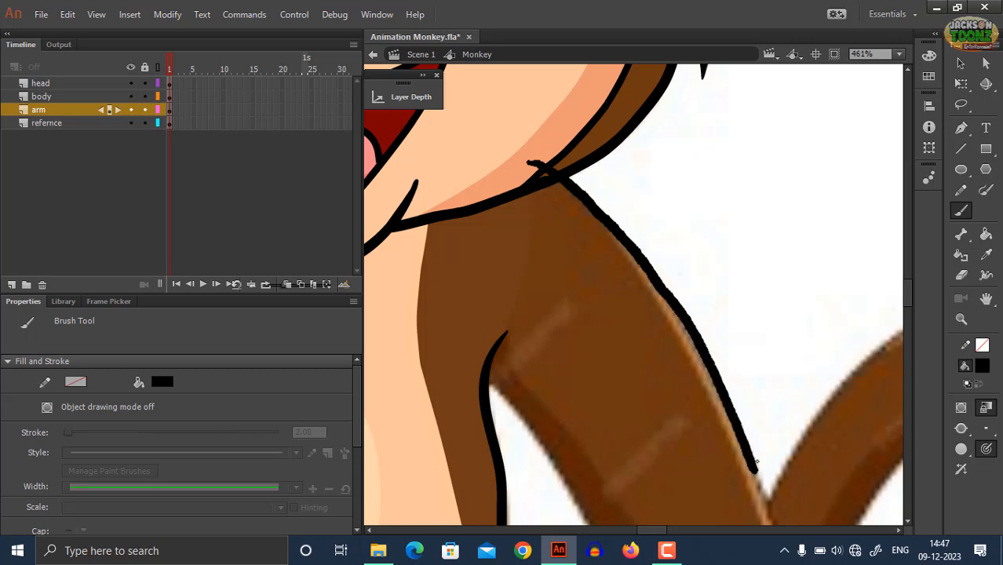
pyautogui.moveTo(682, 396)
pyautogui.mouseDown()
pyautogui.moveTo(651, 298)
pyautogui.moveTo(539, 64)
pyautogui.mouseUp()
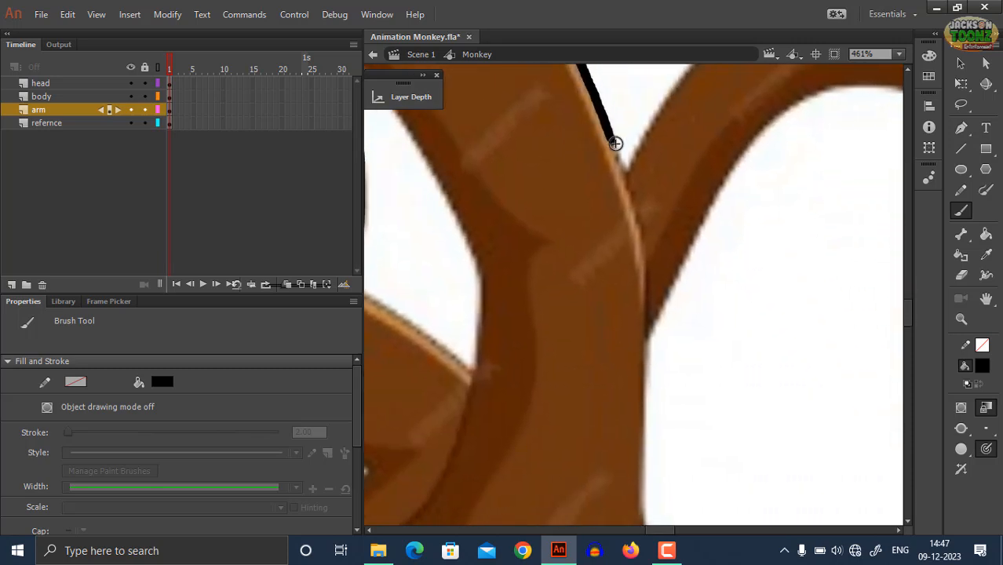
pyautogui.moveTo(604, 128); pyautogui.dragTo(634, 214)
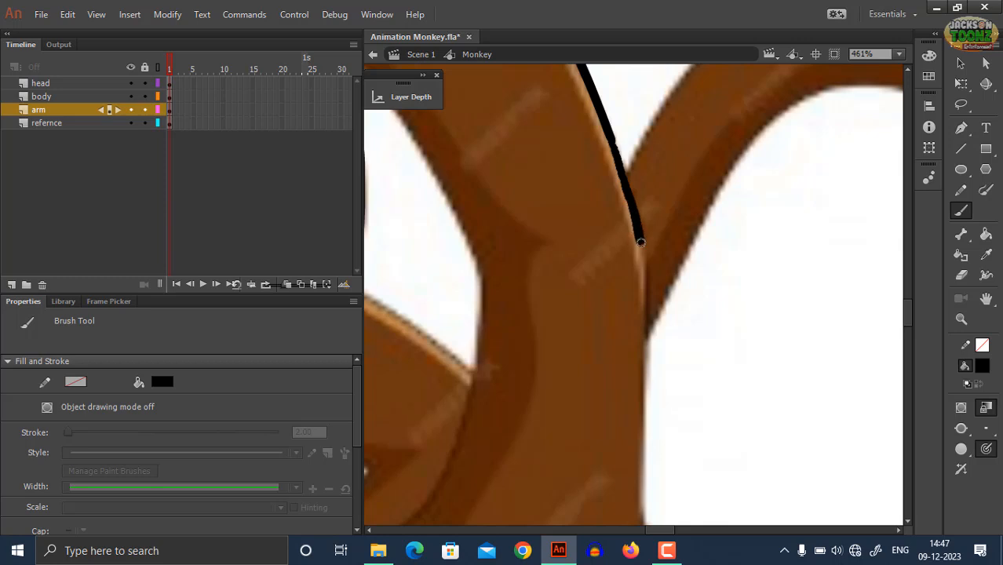
# Step: Trace the lower outer edge and rounded elbow end of the upper arm in black on the arm layer
pyautogui.moveTo(643, 255)
pyautogui.mouseDown()
pyautogui.moveTo(628, 315)
pyautogui.moveTo(578, 339)
pyautogui.moveTo(511, 322)
pyautogui.moveTo(478, 287)
pyautogui.moveTo(475, 268)
pyautogui.moveTo(570, 318)
pyautogui.moveTo(601, 386)
pyautogui.mouseUp()
pyautogui.hotkey('ctrl', 'z')
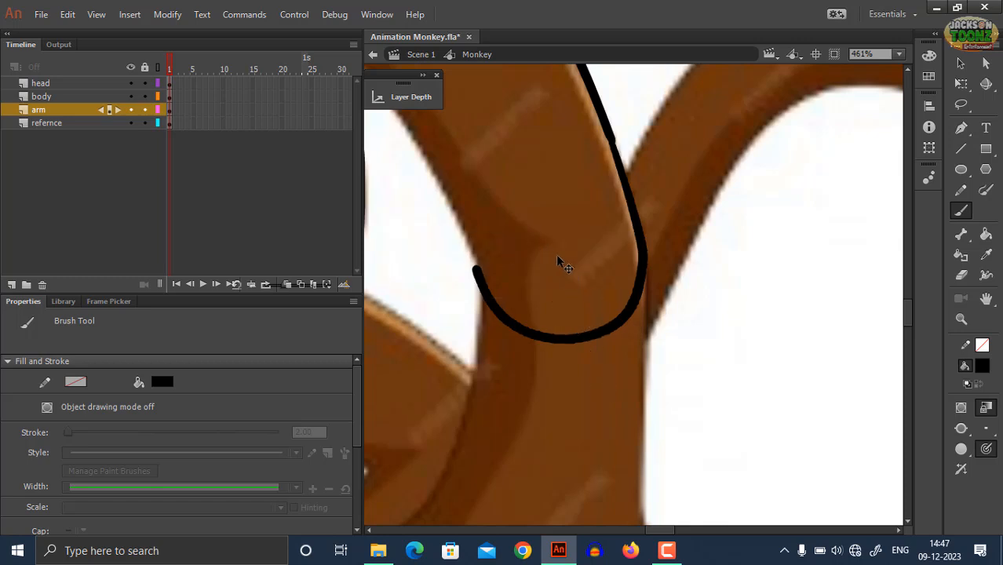
pyautogui.hotkey('ctrl', 'z')
pyautogui.moveTo(611, 143)
pyautogui.mouseDown()
pyautogui.moveTo(642, 238)
pyautogui.moveTo(634, 281)
pyautogui.moveTo(588, 321)
pyautogui.moveTo(508, 307)
pyautogui.mouseUp()
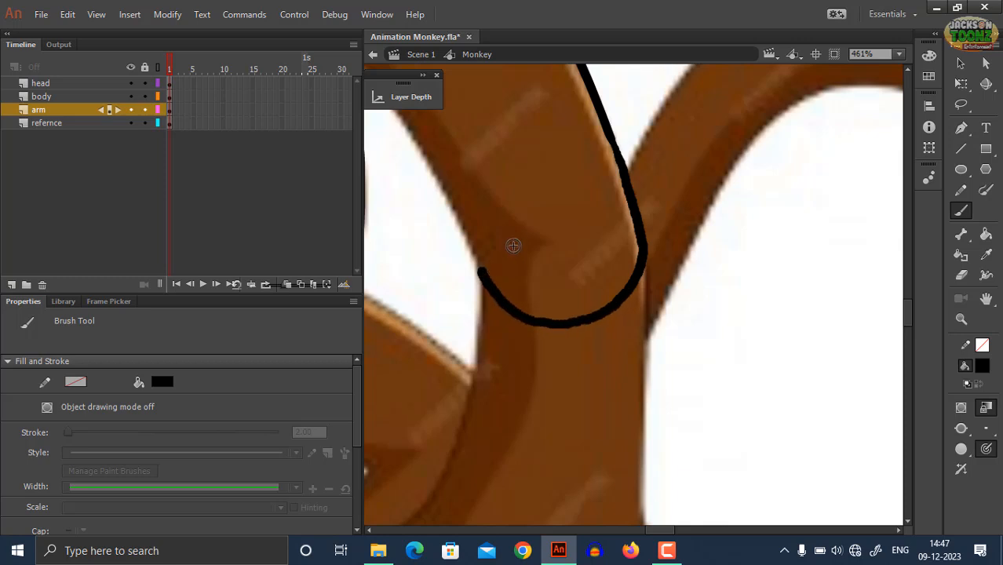
# Step: Show the body and head layers as outlines so the shoulder area of the reference can be seen
pyautogui.moveTo(507, 242)
pyautogui.mouseDown()
pyautogui.moveTo(635, 366)
pyautogui.moveTo(654, 410)
pyautogui.moveTo(622, 420)
pyautogui.moveTo(574, 311)
pyautogui.moveTo(486, 206)
pyautogui.mouseUp()
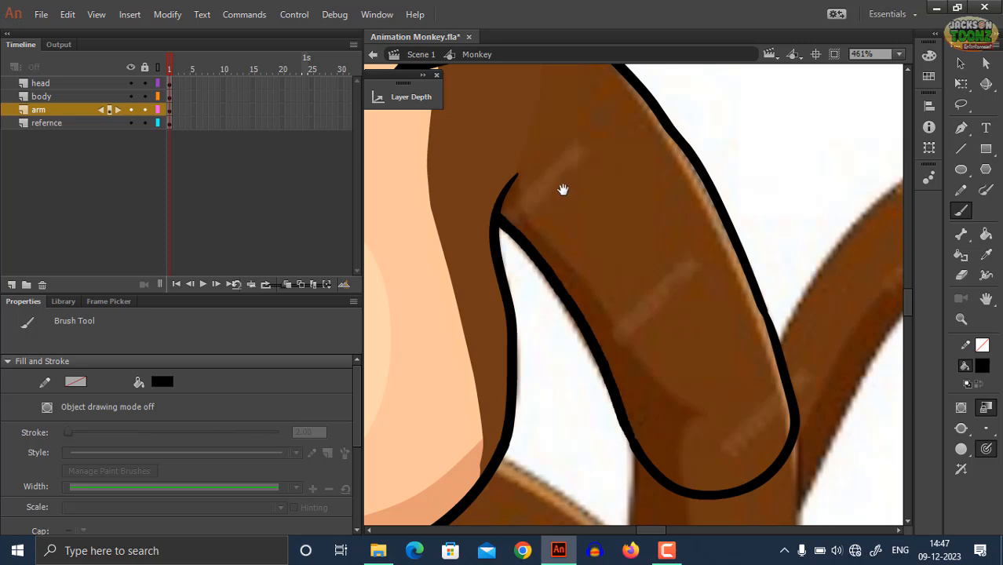
pyautogui.moveTo(563, 189); pyautogui.dragTo(609, 309)
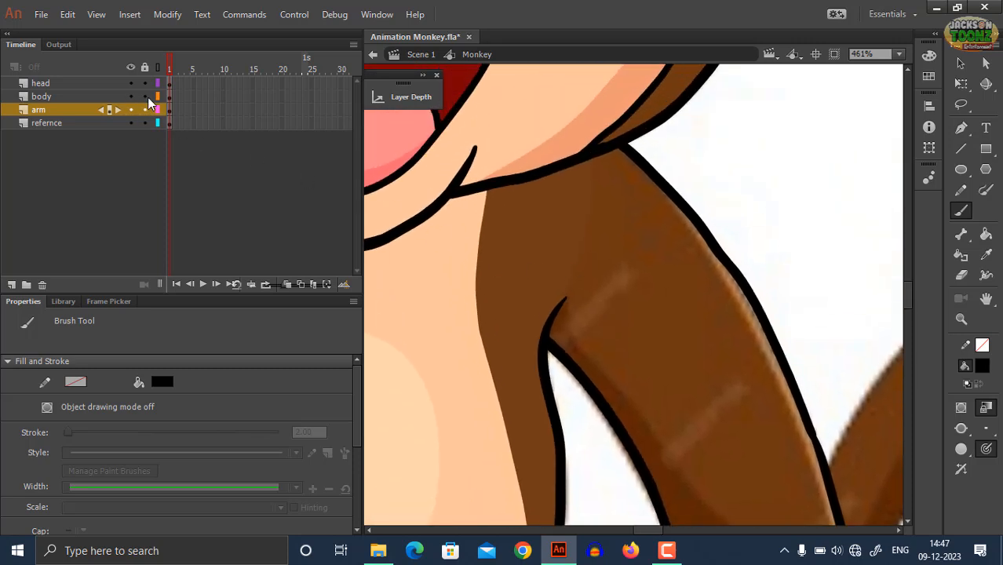
pyautogui.click(157, 96)
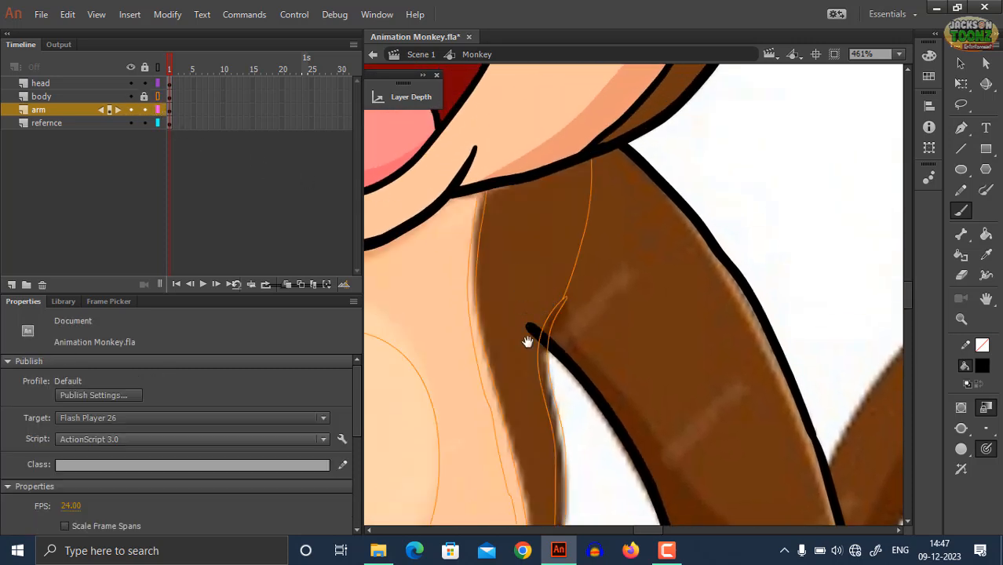
pyautogui.moveTo(528, 342); pyautogui.dragTo(532, 401)
pyautogui.click(158, 83)
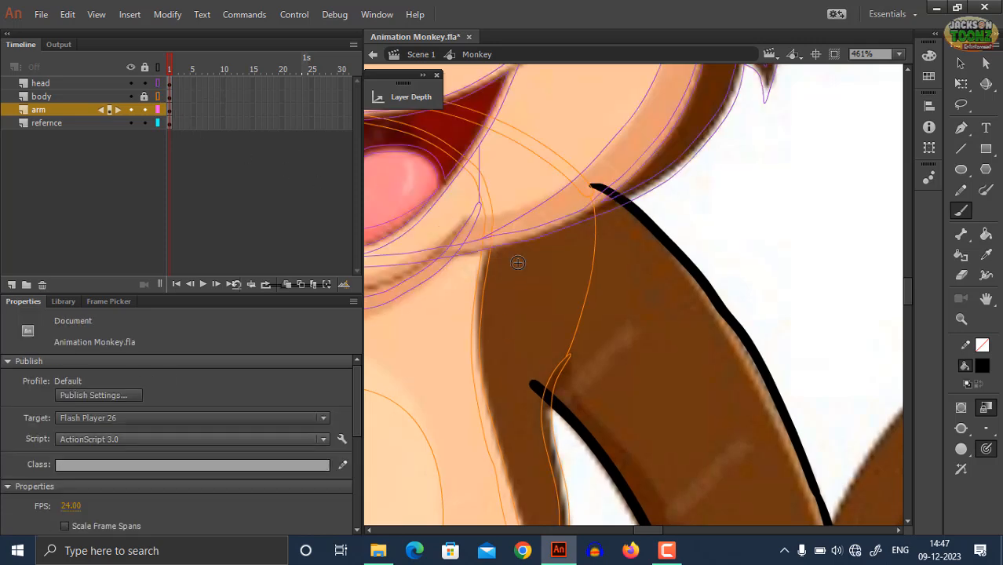
# Step: Close the upper arm outline with a rounded shoulder curve drawn behind the chest and chin
pyautogui.moveTo(537, 340); pyautogui.dragTo(538, 354)
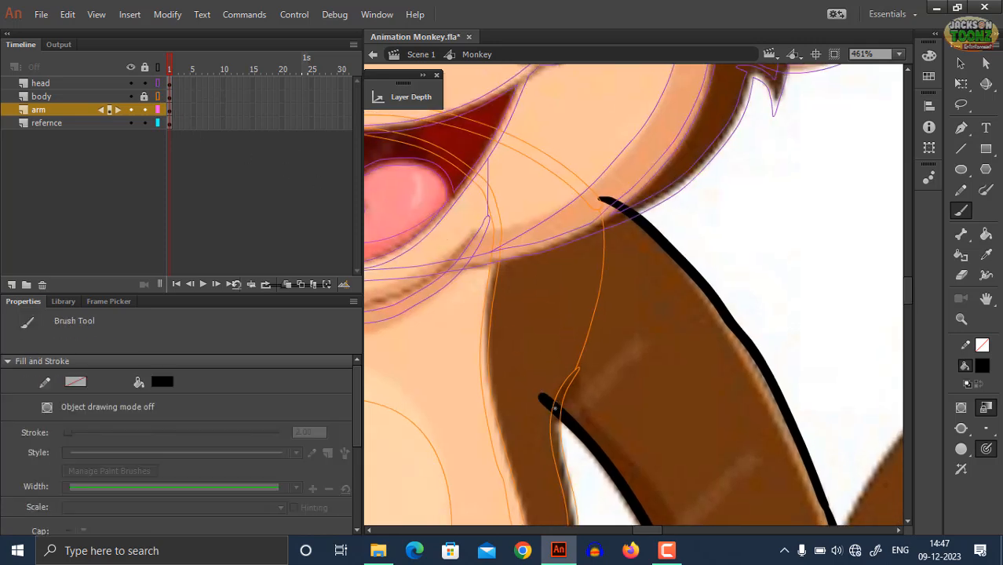
pyautogui.hotkey('ctrl', 'z')
pyautogui.moveTo(554, 409)
pyautogui.mouseDown()
pyautogui.moveTo(476, 330)
pyautogui.moveTo(467, 266)
pyautogui.moveTo(504, 206)
pyautogui.moveTo(603, 196)
pyautogui.mouseUp()
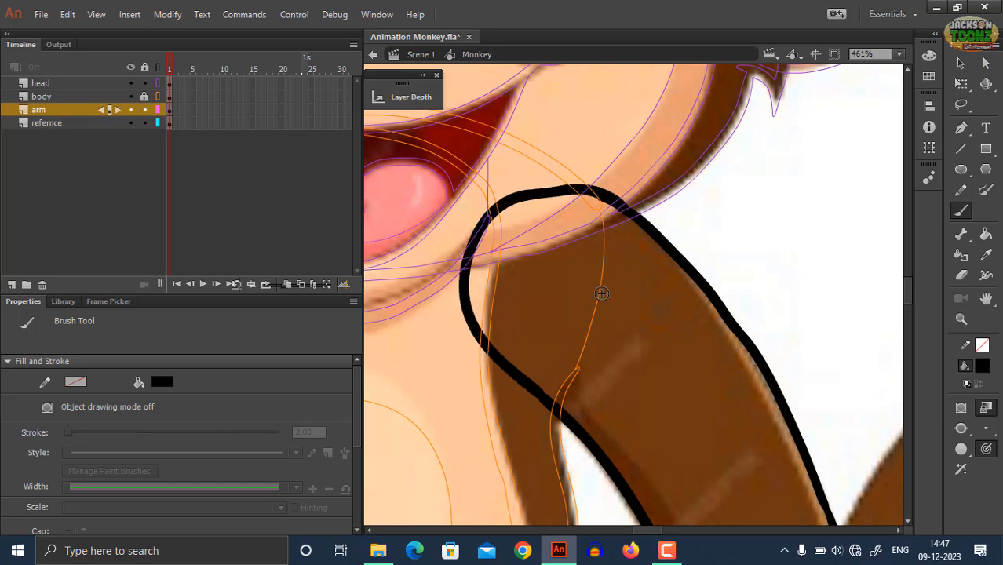
# Step: Add a new layer above the arm layer and name it forearm
pyautogui.press('z')
pyautogui.keyDown('alt'); pyautogui.click(601, 278); pyautogui.keyUp('alt')
pyautogui.keyDown('alt'); pyautogui.click(608, 323); pyautogui.keyUp('alt')
pyautogui.moveTo(598, 309); pyautogui.dragTo(584, 204)
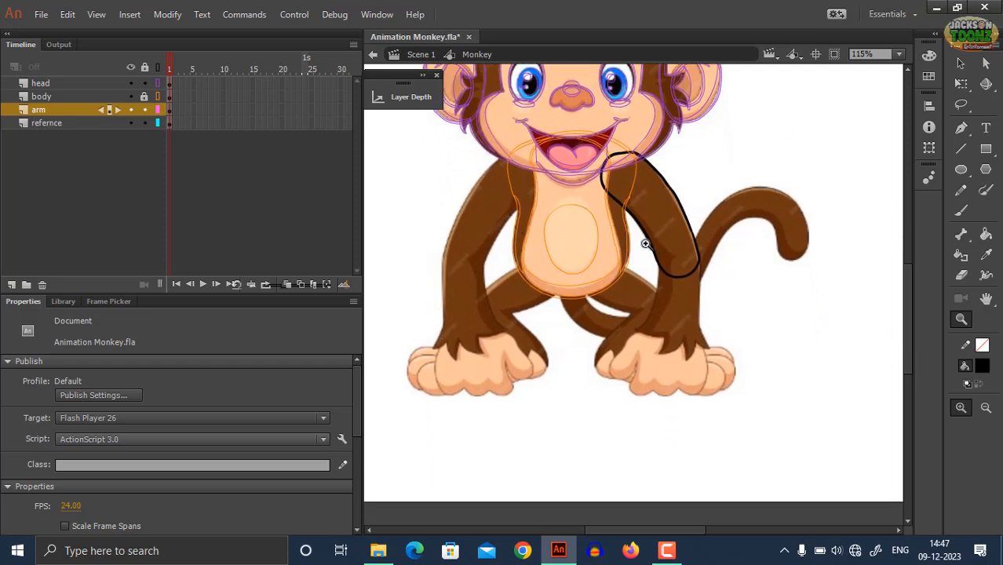
pyautogui.click(667, 247)
pyautogui.moveTo(654, 253); pyautogui.dragTo(626, 215)
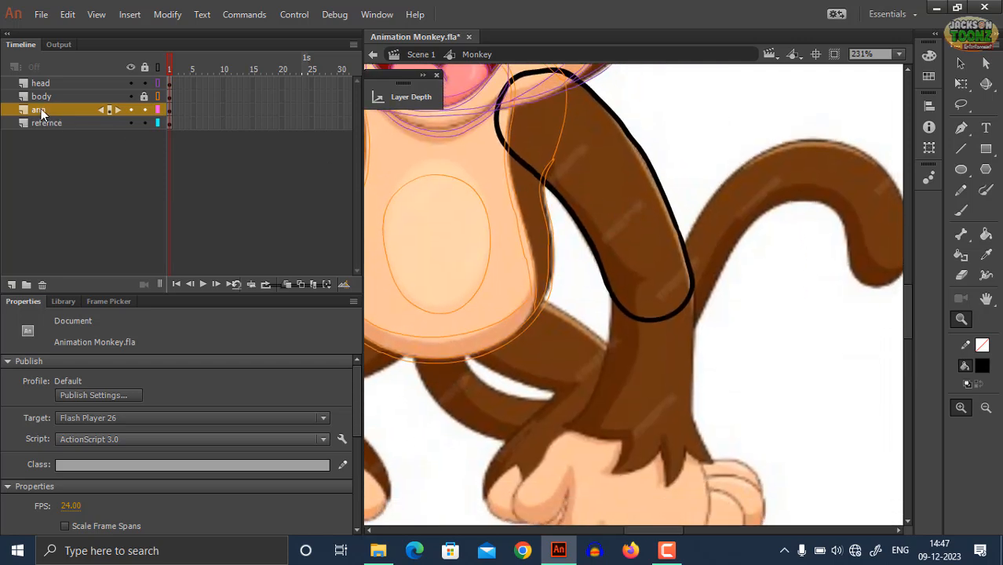
pyautogui.click(11, 285)
pyautogui.doubleClick(49, 109)
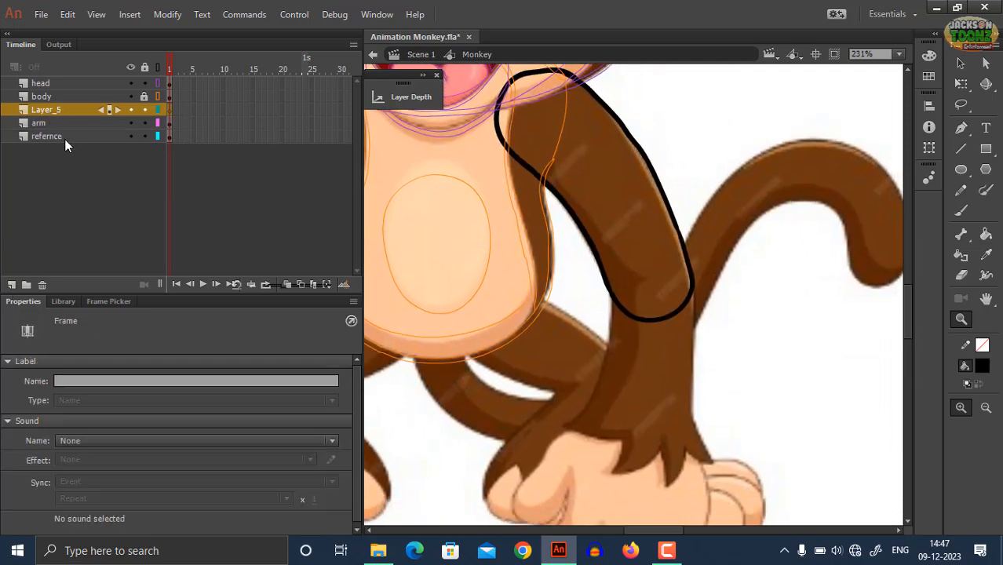
pyautogui.write('forearm')
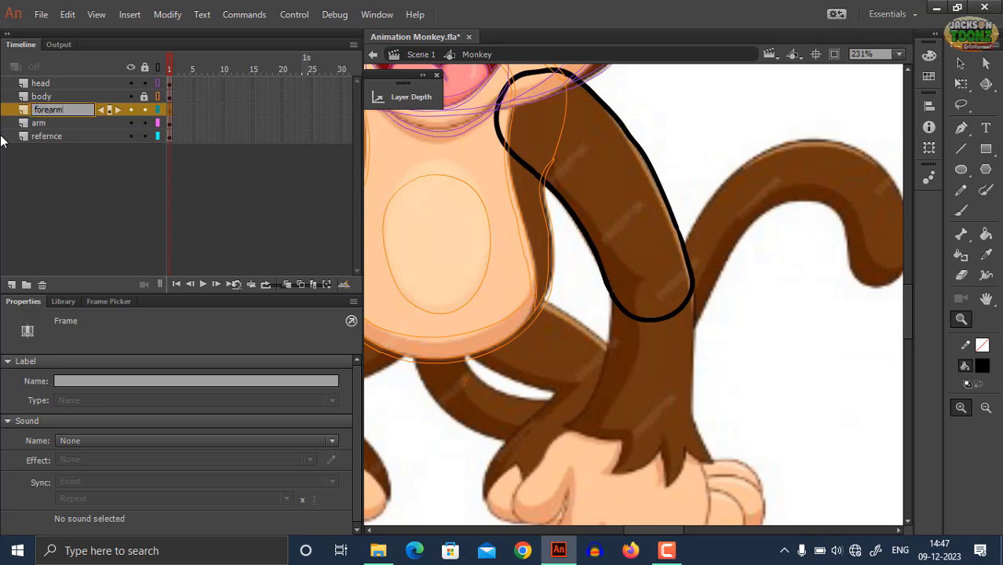
pyautogui.press('Return')
# Step: Trace the inner and outer side edges of the forearm from the elbow to the wrist on the forearm layer
pyautogui.click(610, 284)
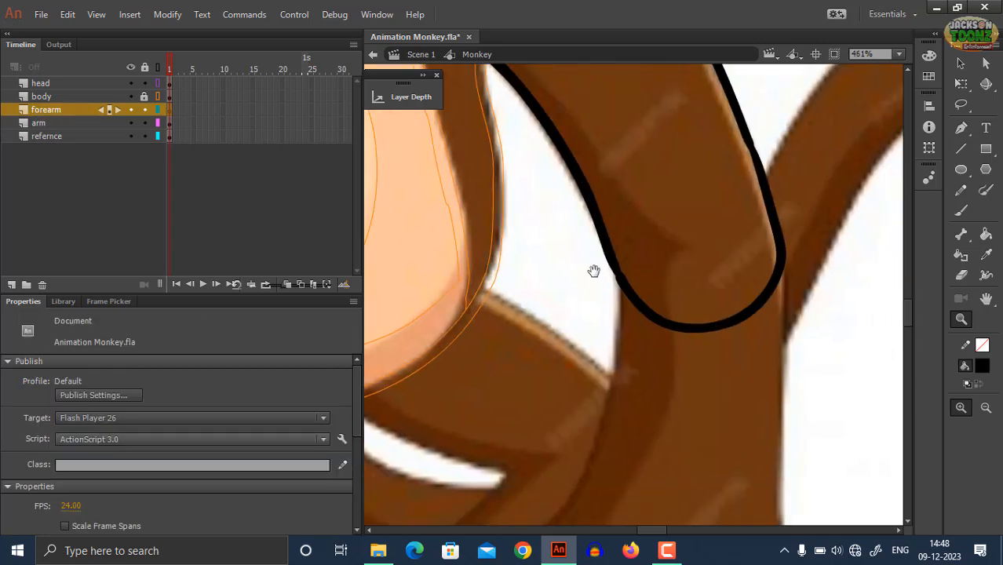
pyautogui.press('b')
pyautogui.moveTo(615, 307); pyautogui.dragTo(553, 234)
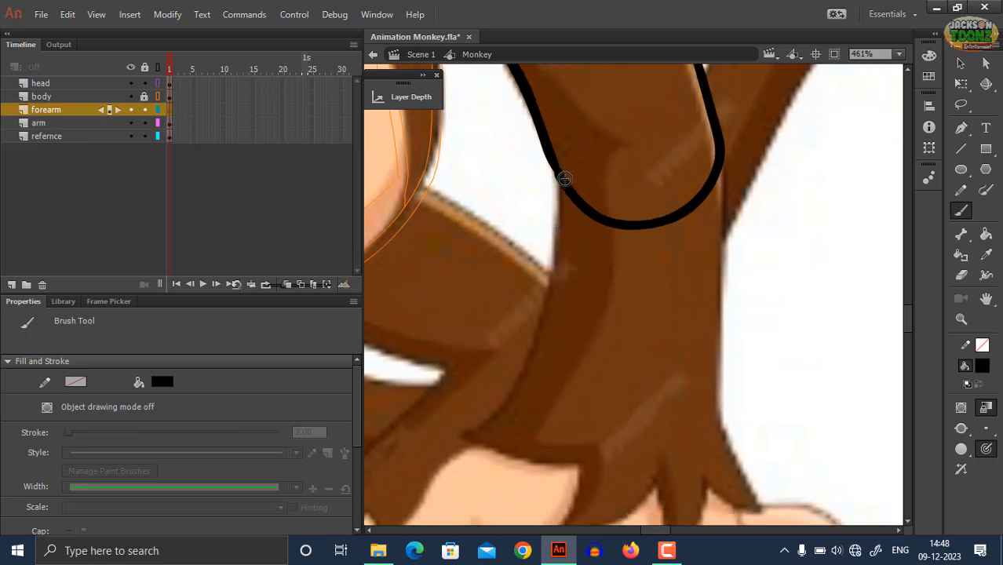
pyautogui.moveTo(563, 145)
pyautogui.mouseDown()
pyautogui.moveTo(545, 323)
pyautogui.moveTo(522, 381)
pyautogui.moveTo(468, 434)
pyautogui.mouseUp()
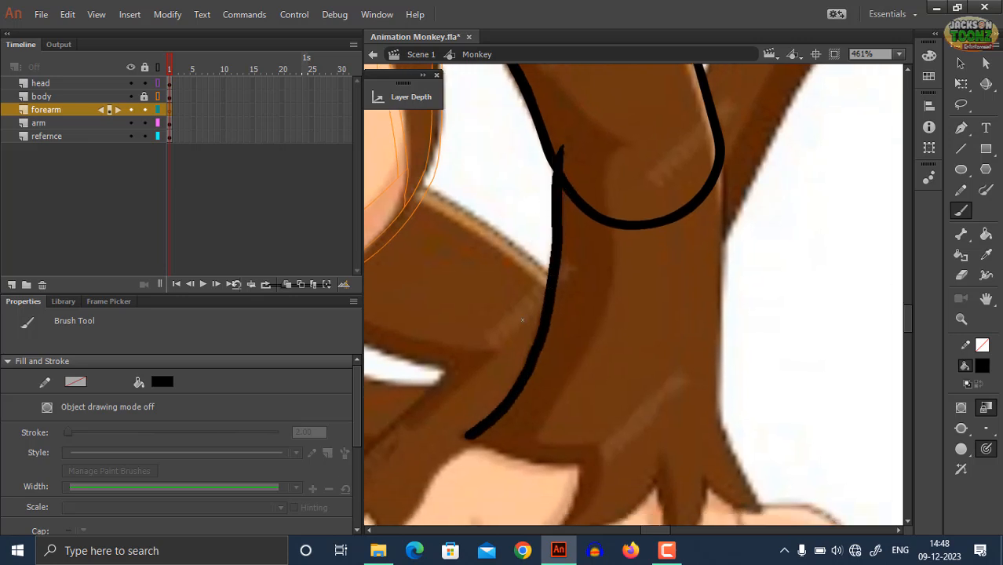
pyautogui.moveTo(715, 134); pyautogui.dragTo(720, 418)
# Step: Trace the jagged fur edge at the wrist to close the lower end of the forearm outline
pyautogui.scroll(-5, 648, 286)
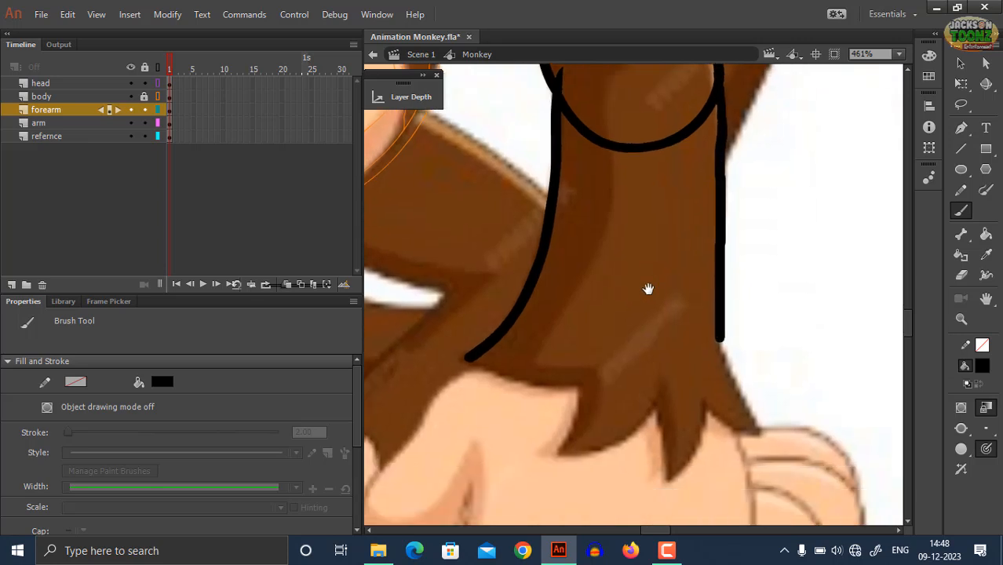
pyautogui.moveTo(498, 250)
pyautogui.mouseDown()
pyautogui.moveTo(554, 273)
pyautogui.moveTo(601, 269)
pyautogui.moveTo(581, 338)
pyautogui.mouseUp()
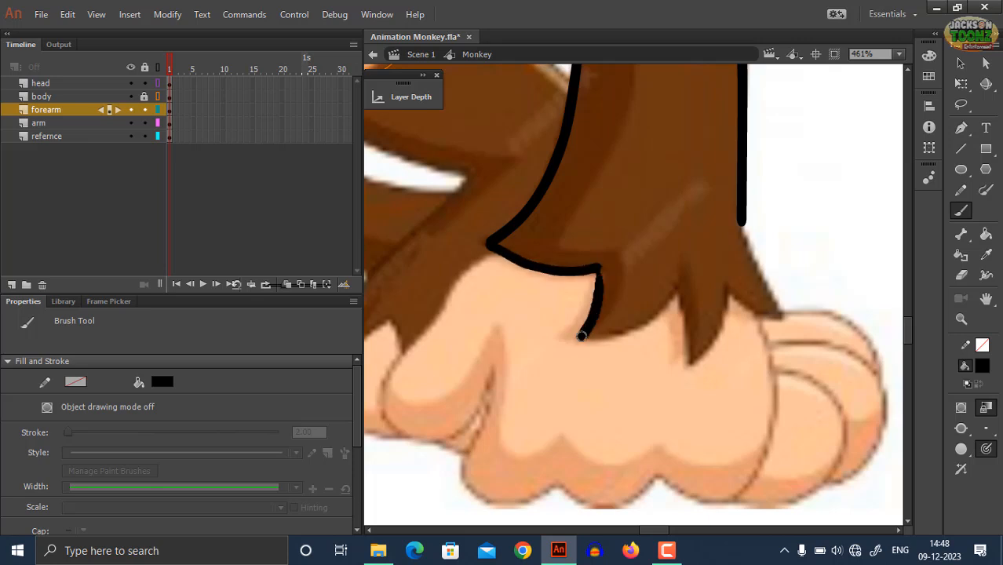
pyautogui.hotkey('ctrl', 'z')
pyautogui.moveTo(597, 270)
pyautogui.mouseDown()
pyautogui.moveTo(583, 331)
pyautogui.moveTo(608, 340)
pyautogui.moveTo(686, 286)
pyautogui.moveTo(689, 363)
pyautogui.moveTo(723, 334)
pyautogui.moveTo(730, 287)
pyautogui.moveTo(745, 312)
pyautogui.moveTo(776, 316)
pyautogui.moveTo(741, 217)
pyautogui.mouseUp()
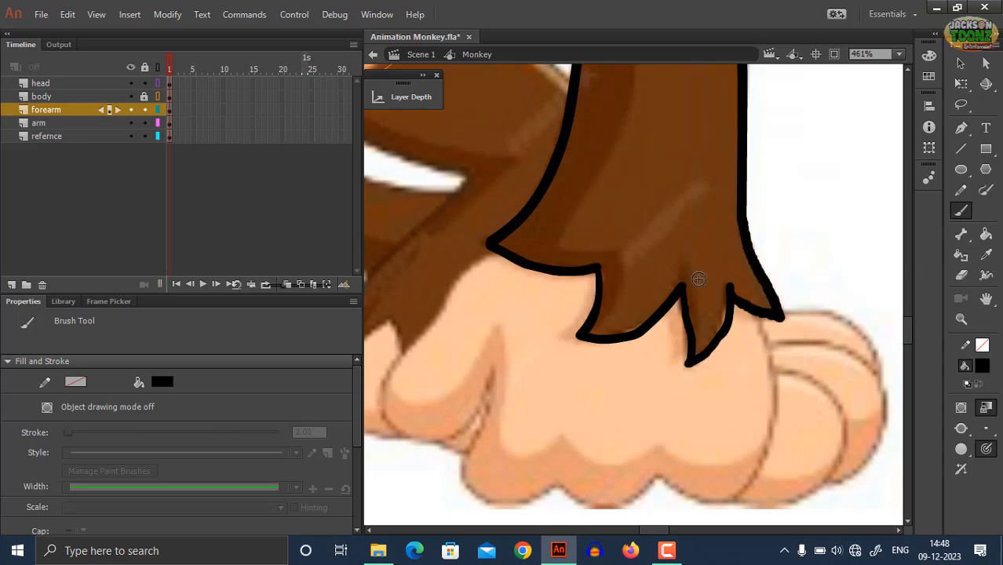
# Step: Add a new layer and place it between the forearm and arm layers
pyautogui.press('z')
pyautogui.keyDown('alt'); pyautogui.click(673, 262); pyautogui.keyUp('alt')
pyautogui.keyDown('alt'); pyautogui.click(657, 284); pyautogui.keyUp('alt')
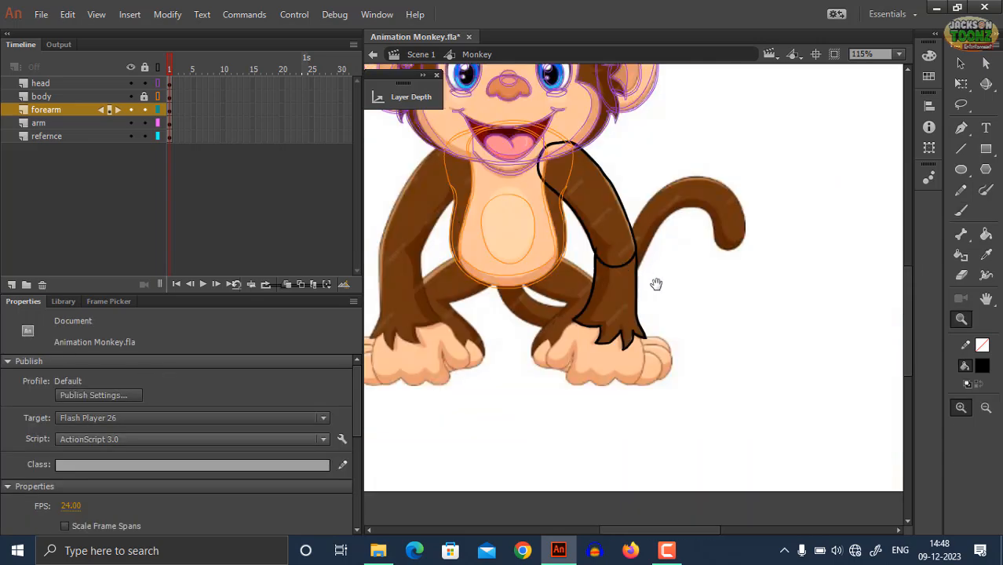
pyautogui.moveTo(657, 284); pyautogui.dragTo(709, 293)
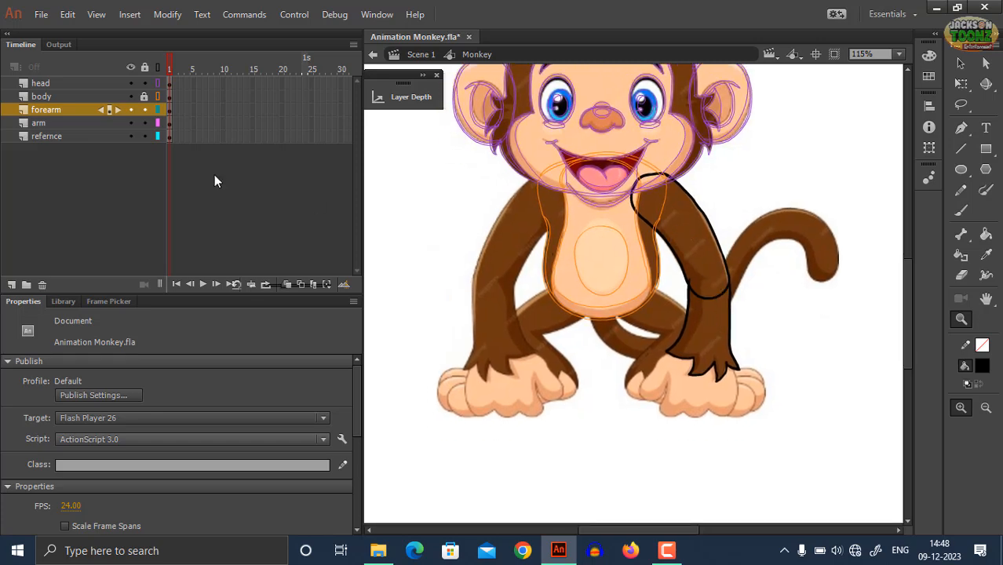
pyautogui.click(37, 110)
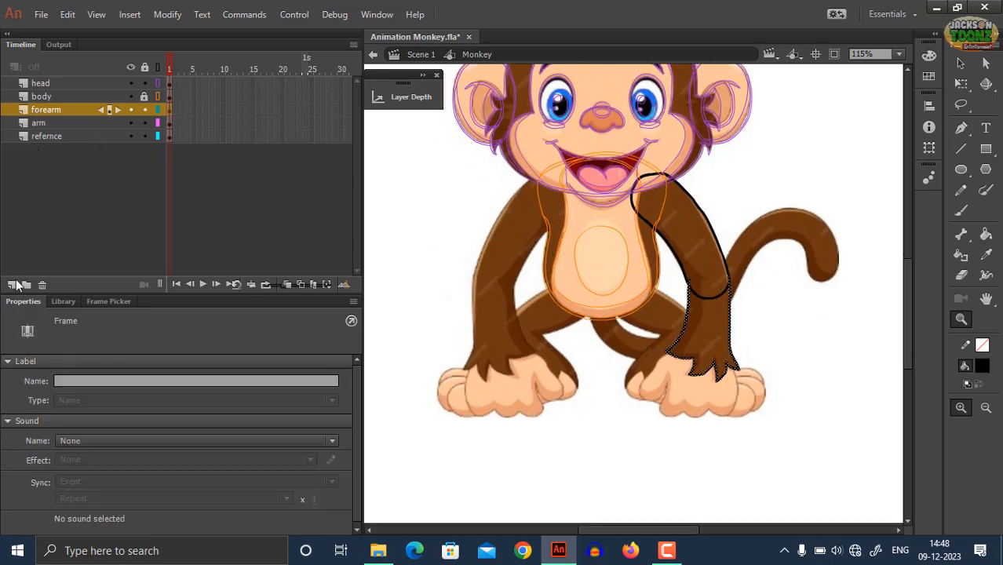
pyautogui.click(11, 285)
pyautogui.moveTo(45, 109); pyautogui.dragTo(42, 123)
# Step: Rename the new layer below forearm as hand
pyautogui.doubleClick(42, 124)
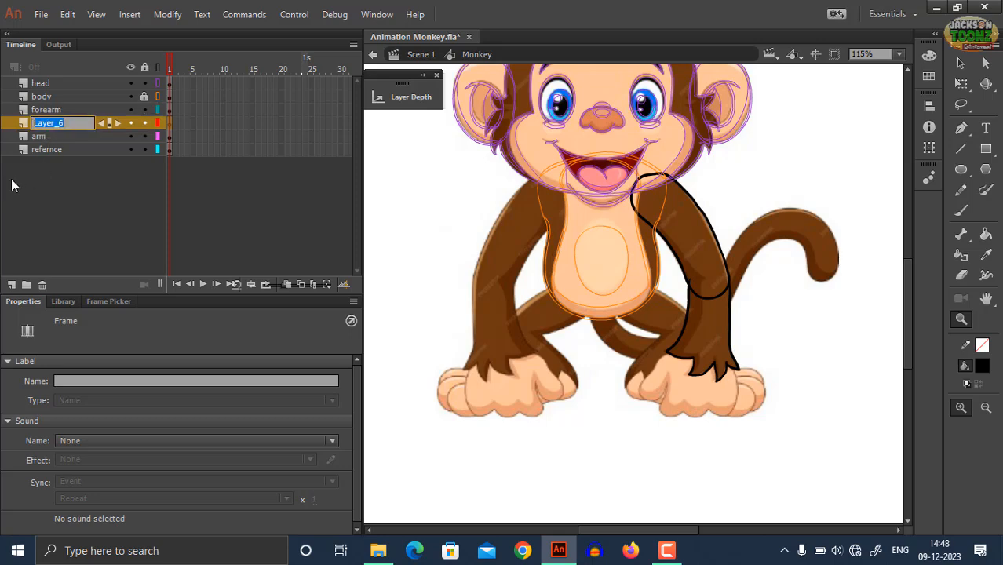
pyautogui.write('palm')
pyautogui.press('Return')
pyautogui.write('hand')
pyautogui.press('Return')
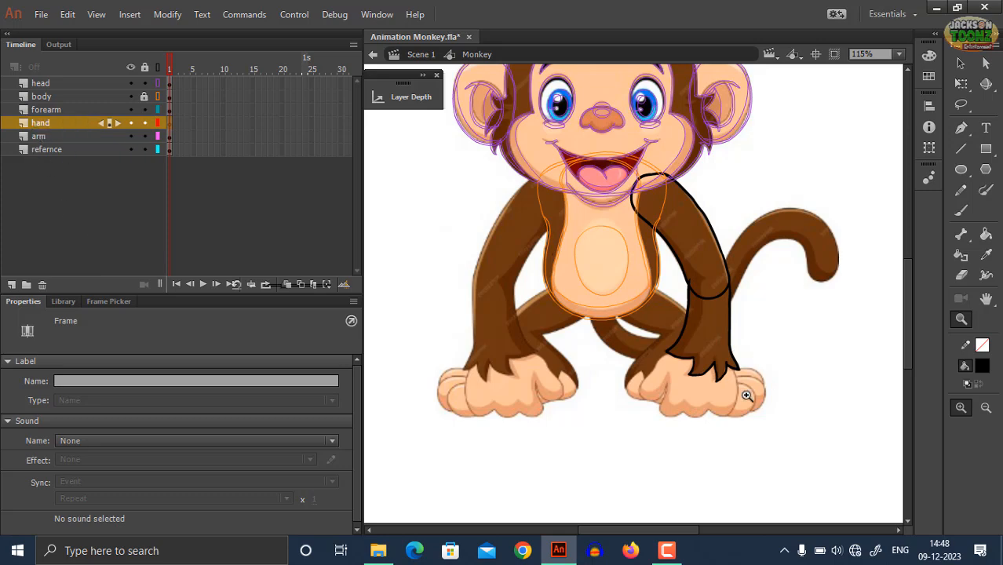
# Step: Trace the thumb, scalloped finger edge and outer side of the hand in black on the hand layer
pyautogui.click(677, 381)
pyautogui.click(669, 308)
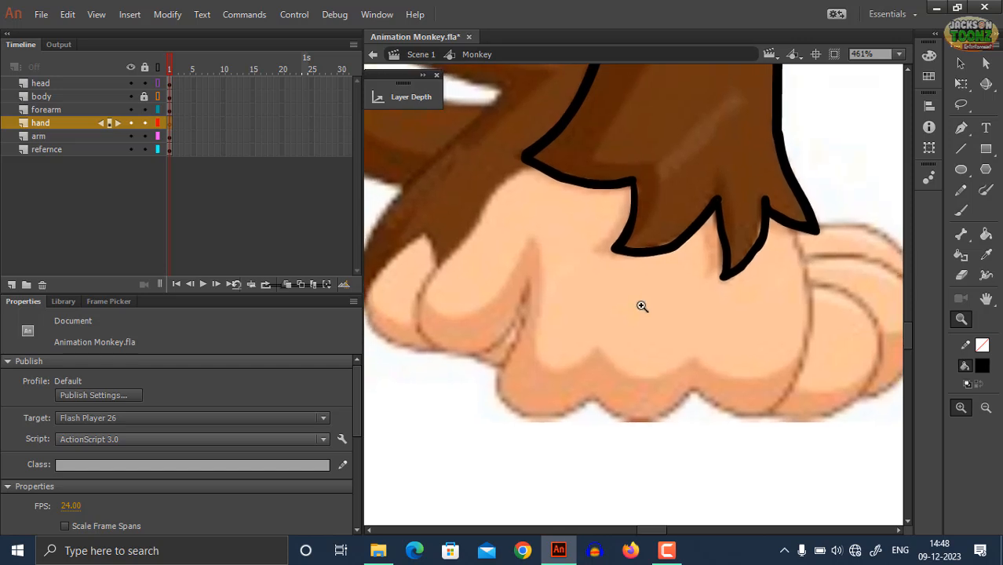
pyautogui.press('b')
pyautogui.moveTo(540, 159)
pyautogui.mouseDown()
pyautogui.moveTo(496, 196)
pyautogui.moveTo(458, 262)
pyautogui.mouseUp()
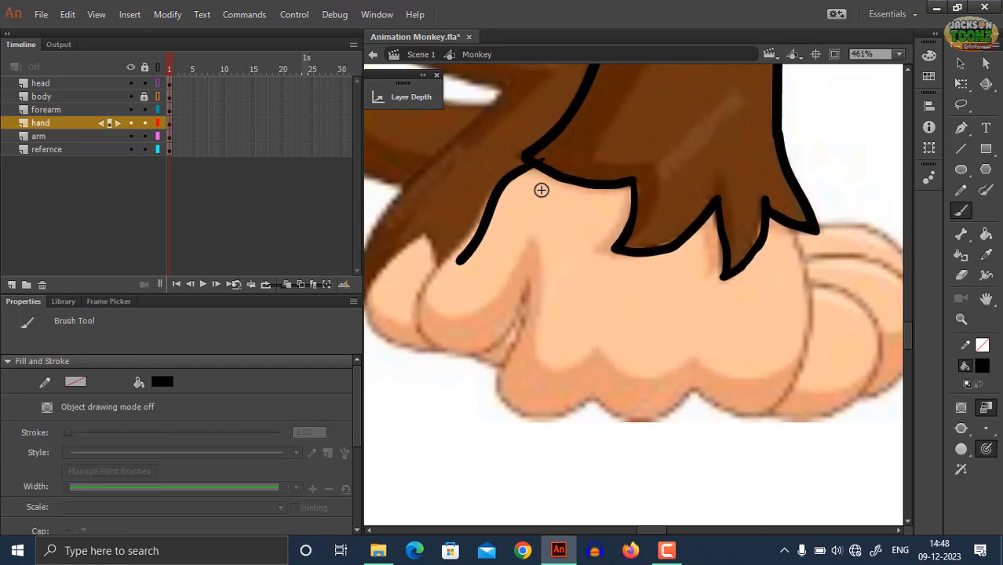
pyautogui.hotkey('ctrl', 'z')
pyautogui.moveTo(549, 155)
pyautogui.mouseDown()
pyautogui.moveTo(491, 190)
pyautogui.moveTo(419, 308)
pyautogui.moveTo(426, 339)
pyautogui.moveTo(471, 358)
pyautogui.moveTo(514, 330)
pyautogui.moveTo(529, 278)
pyautogui.moveTo(498, 391)
pyautogui.moveTo(524, 416)
pyautogui.moveTo(500, 347)
pyautogui.moveTo(463, 320)
pyautogui.moveTo(455, 358)
pyautogui.moveTo(514, 335)
pyautogui.moveTo(564, 358)
pyautogui.moveTo(613, 330)
pyautogui.moveTo(653, 351)
pyautogui.moveTo(690, 347)
pyautogui.moveTo(721, 286)
pyautogui.moveTo(715, 162)
pyautogui.mouseUp()
pyautogui.moveTo(690, 258); pyautogui.dragTo(718, 355)
# Step: Close the hand outline with a curved wrist line drawn across the forearm's fur
pyautogui.moveTo(472, 191)
pyautogui.mouseDown()
pyautogui.moveTo(530, 186)
pyautogui.moveTo(656, 191)
pyautogui.moveTo(708, 212)
pyautogui.moveTo(750, 271)
pyautogui.mouseUp()
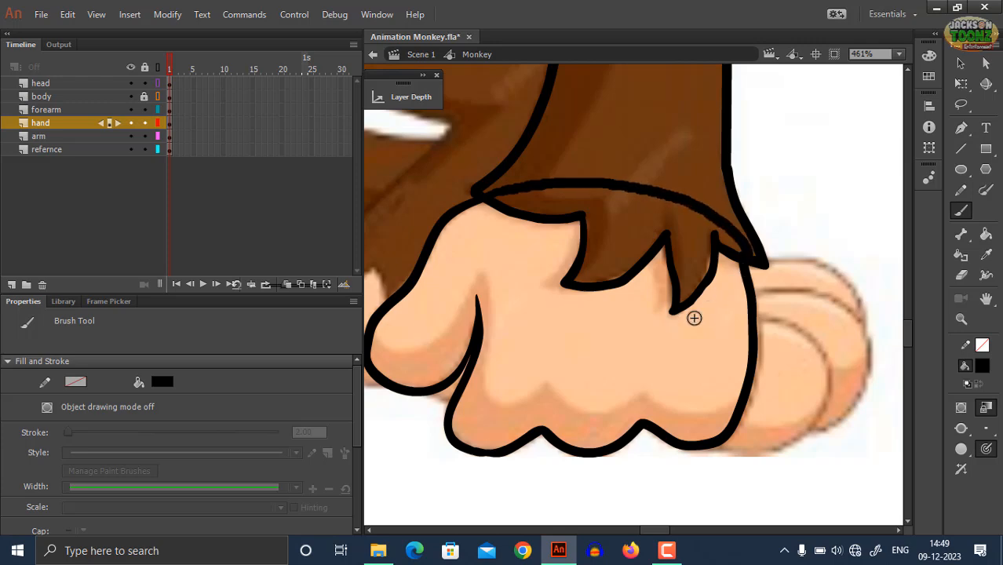
pyautogui.hotkey('ctrl', 'z')
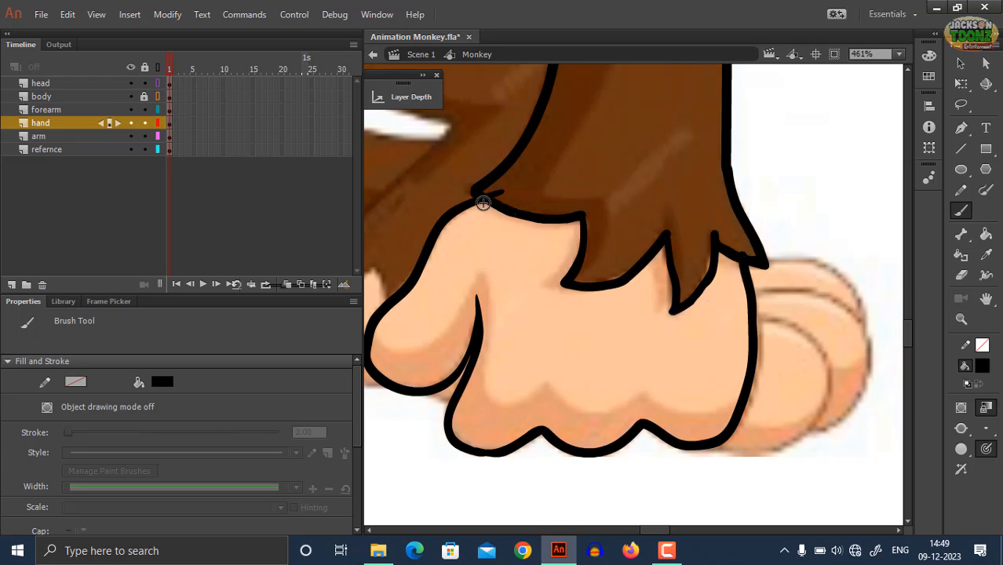
pyautogui.moveTo(505, 191)
pyautogui.mouseDown()
pyautogui.moveTo(605, 185)
pyautogui.moveTo(716, 229)
pyautogui.mouseUp()
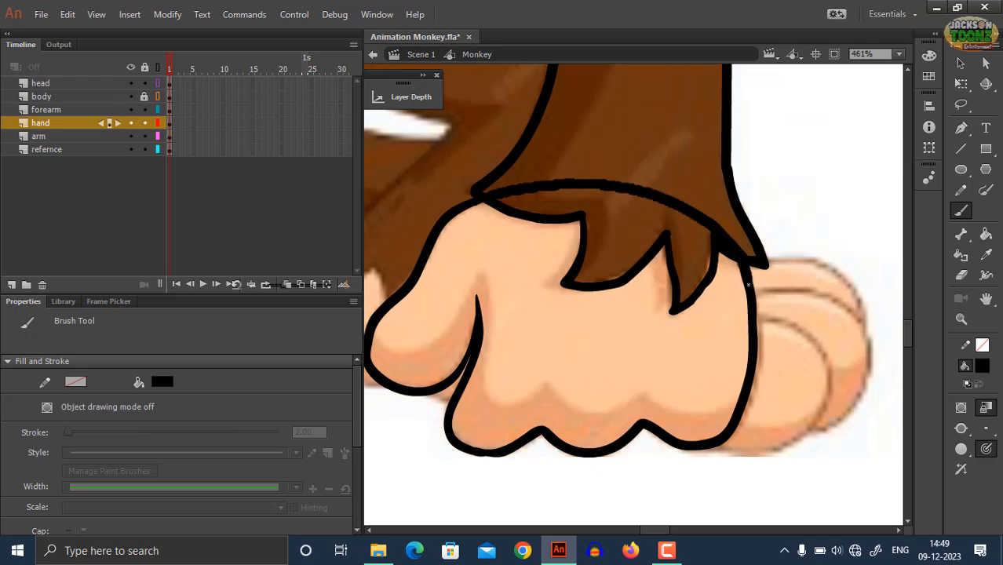
# Step: Convert the traced hand outline on the hand layer to a graphic symbol named monkey palm hand and save the file
pyautogui.press('z')
pyautogui.keyDown('alt'); pyautogui.click(614, 326); pyautogui.keyUp('alt')
pyautogui.keyDown('alt'); pyautogui.click(605, 316); pyautogui.keyUp('alt')
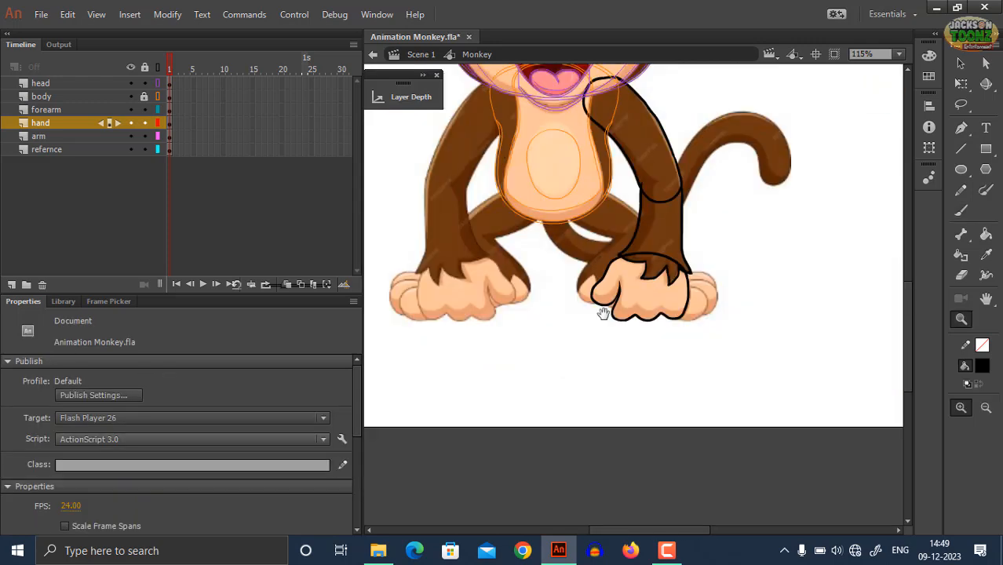
pyautogui.moveTo(603, 315); pyautogui.dragTo(674, 380)
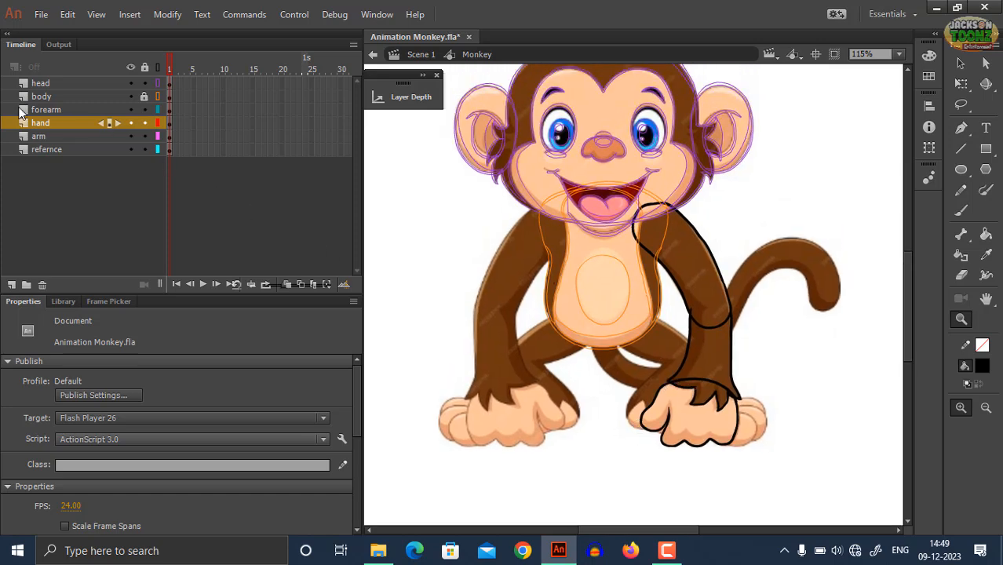
pyautogui.click(39, 123)
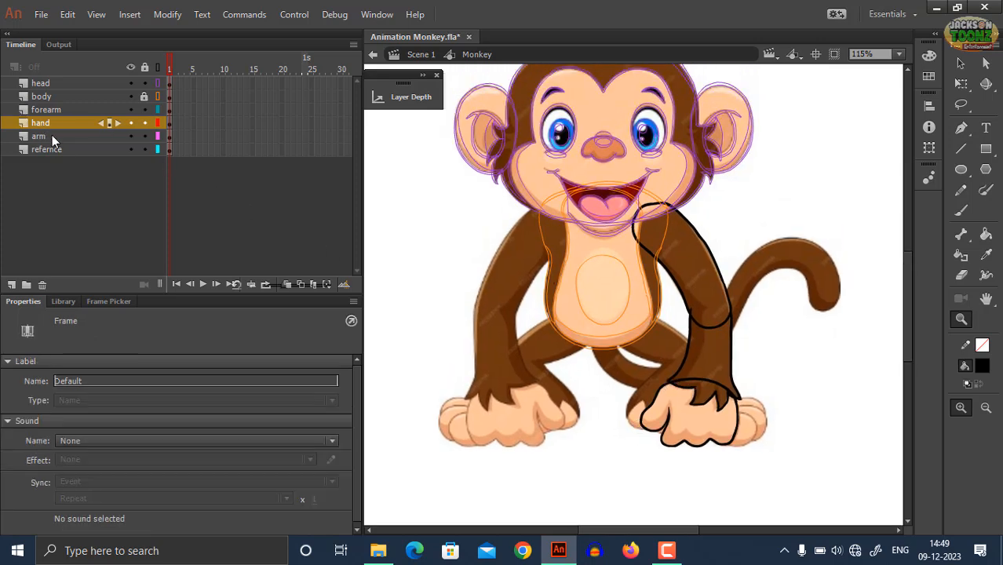
pyautogui.click(663, 407)
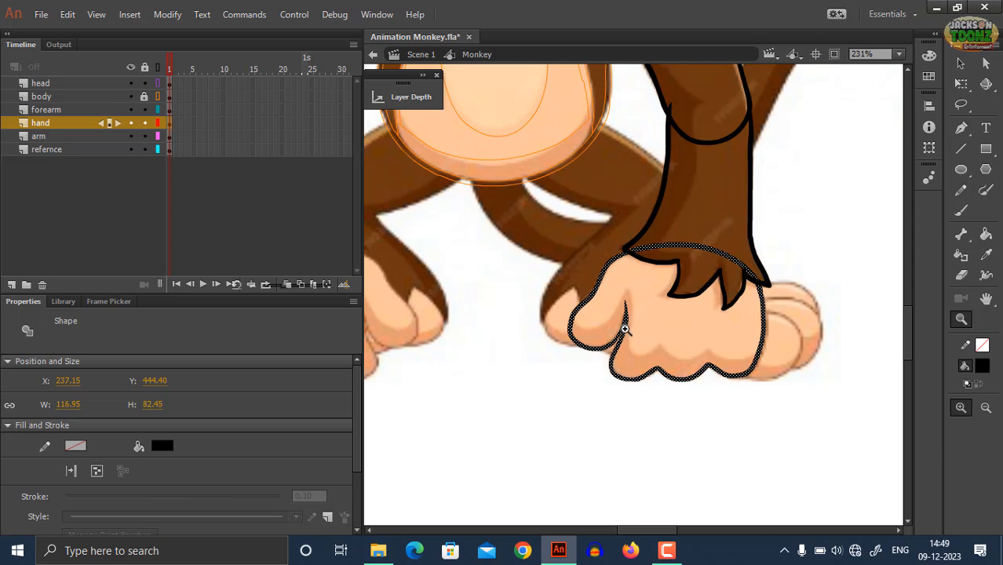
pyautogui.rightClick(624, 336)
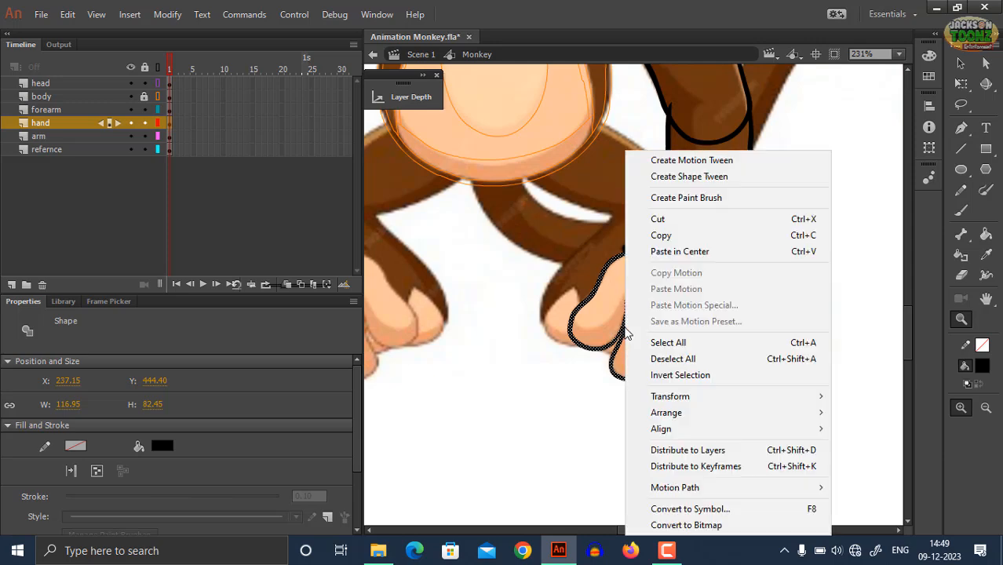
pyautogui.click(658, 509)
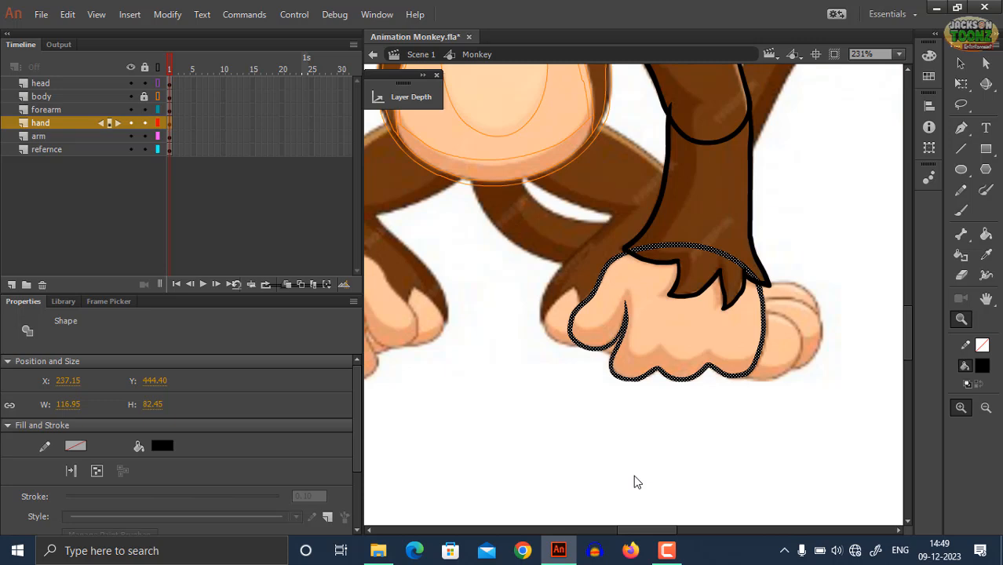
pyautogui.write('monkey palm hand')
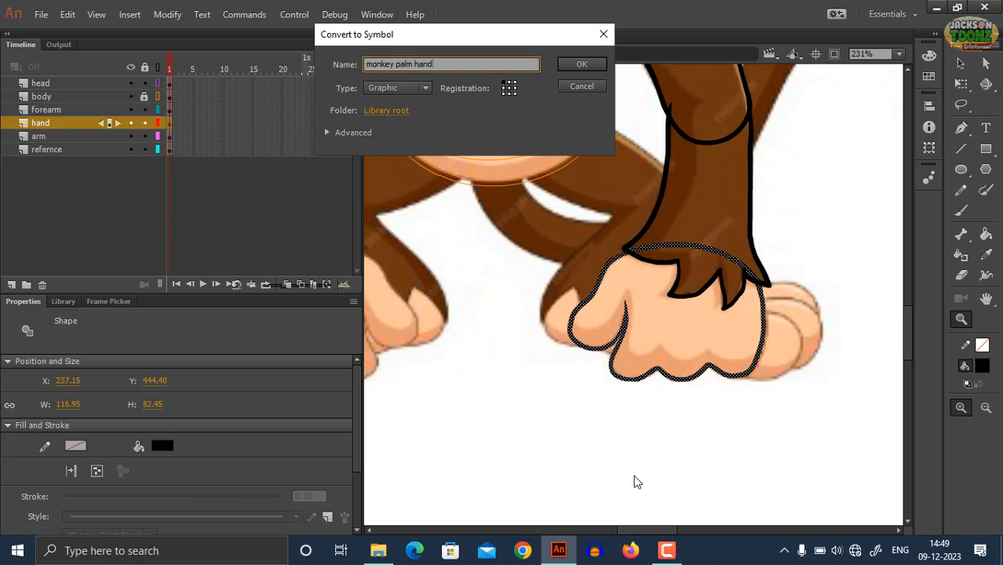
pyautogui.press('Return')
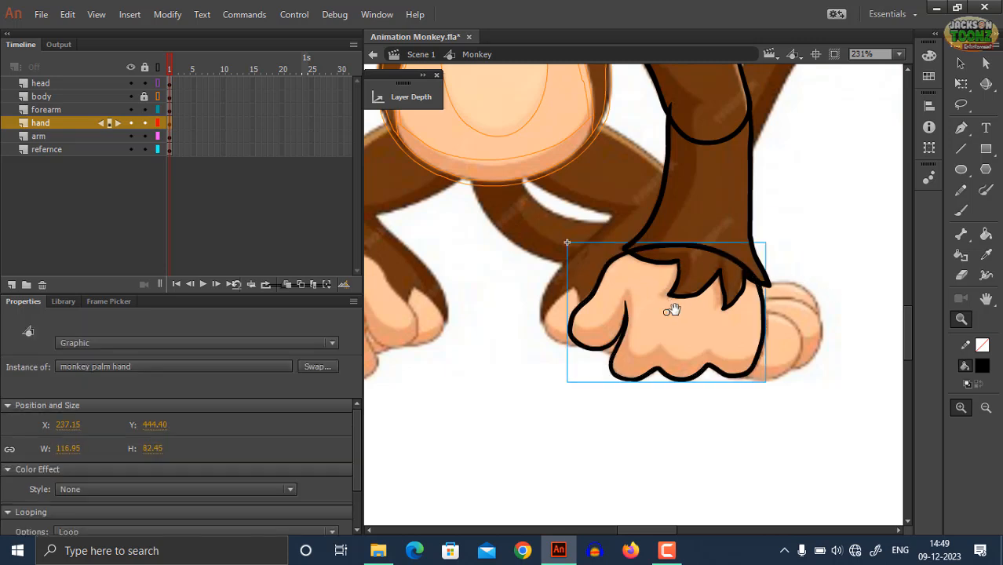
pyautogui.moveTo(671, 310); pyautogui.dragTo(716, 400)
pyautogui.hotkey('ctrl', 's')
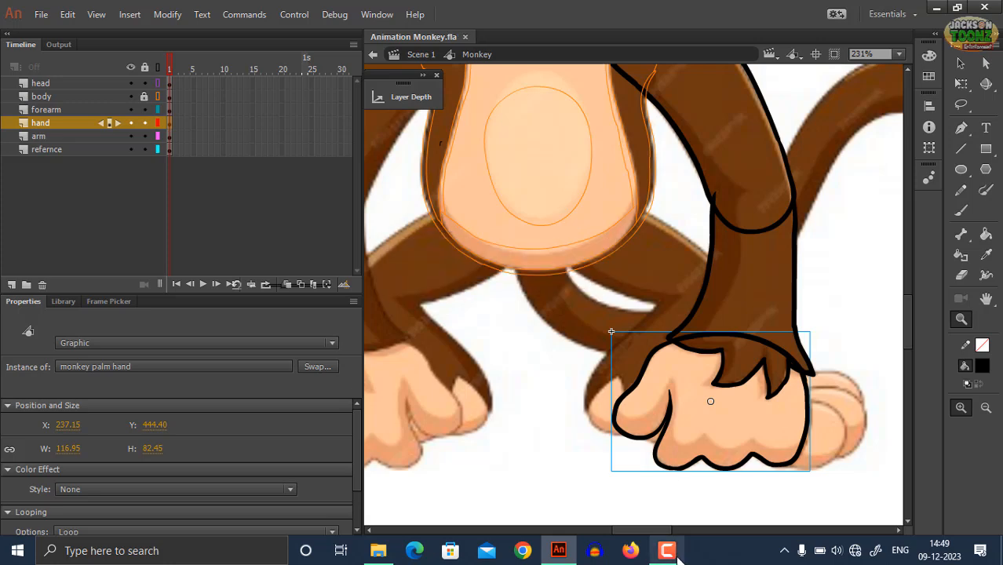
pyautogui.click(676, 557)
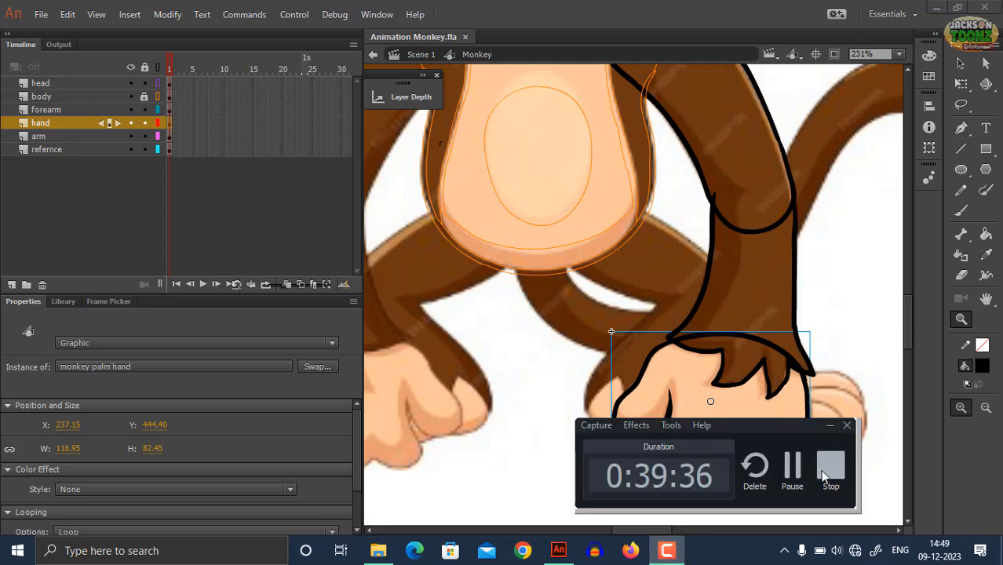
pyautogui.moveTo(830, 481); pyautogui.dragTo(972, 491)
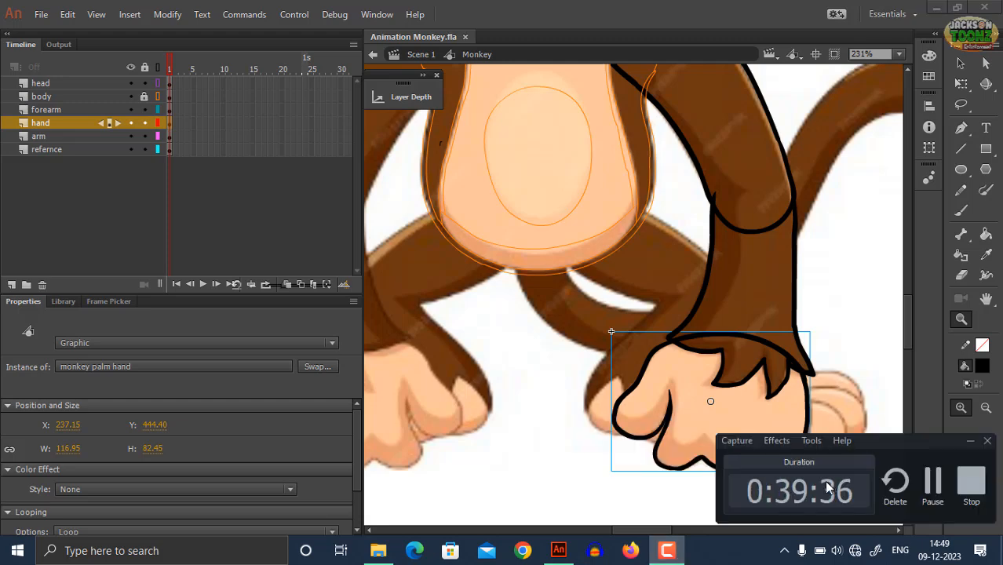
pyautogui.click(972, 491)
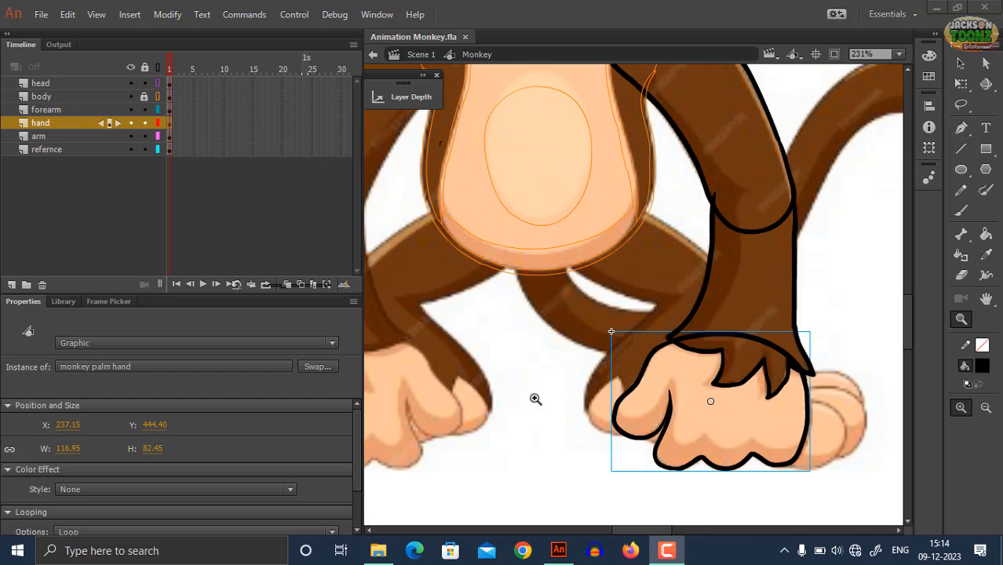
# Step: Move the hand symbol's transformation point up to the wrist and test its rotation, undoing the test
pyautogui.click(636, 354)
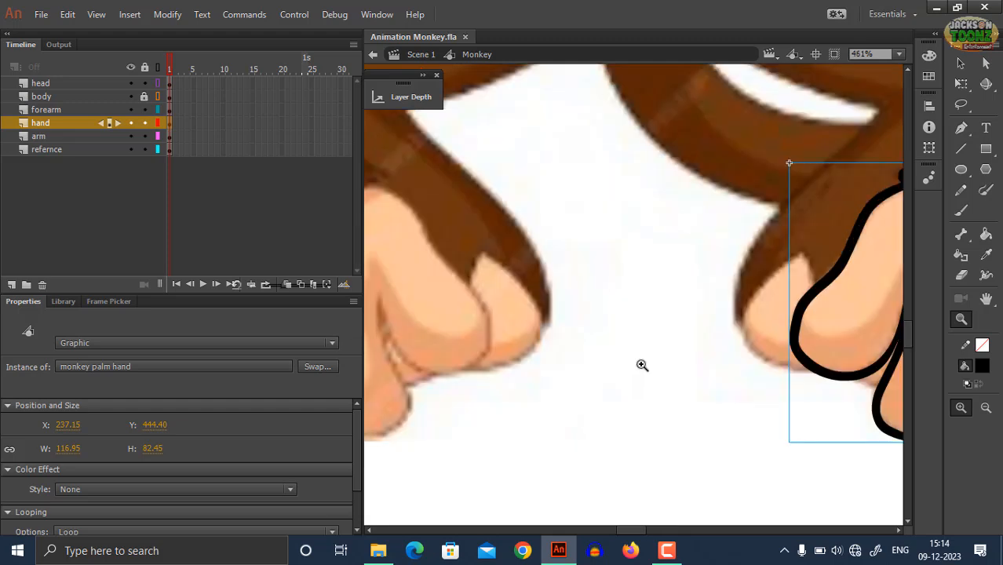
pyautogui.keyDown('alt'); pyautogui.click(726, 346); pyautogui.keyUp('alt')
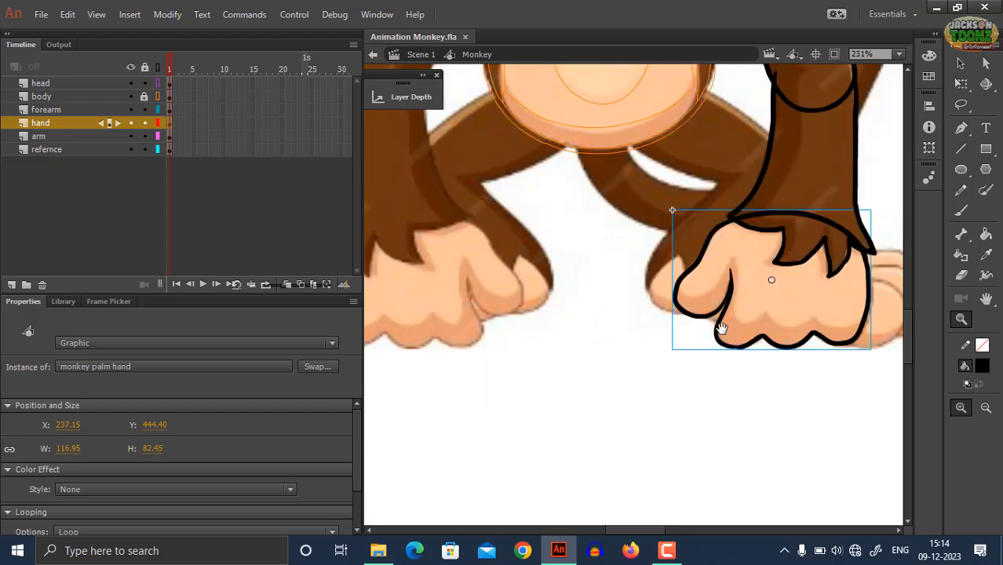
pyautogui.moveTo(726, 331); pyautogui.dragTo(619, 413)
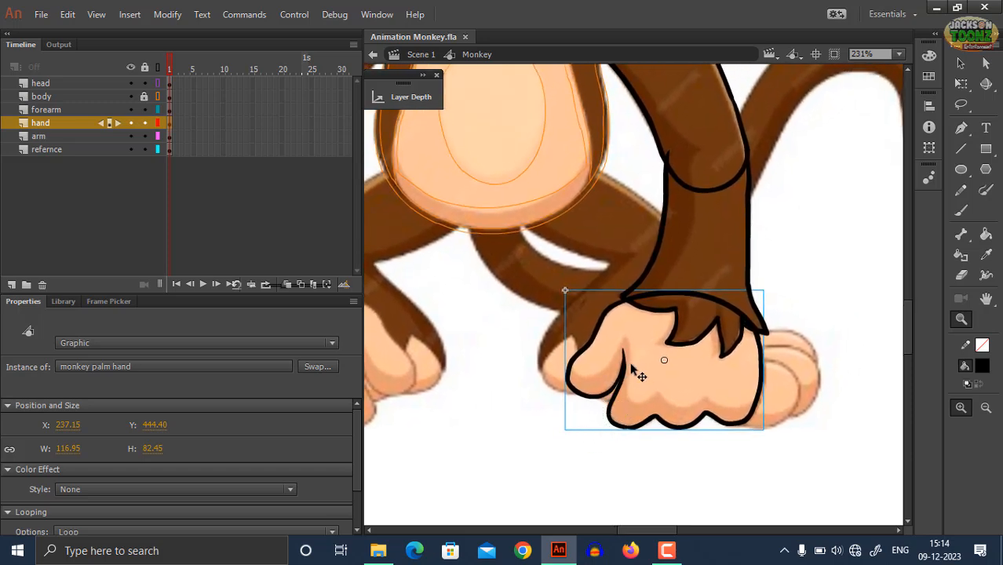
pyautogui.press('q')
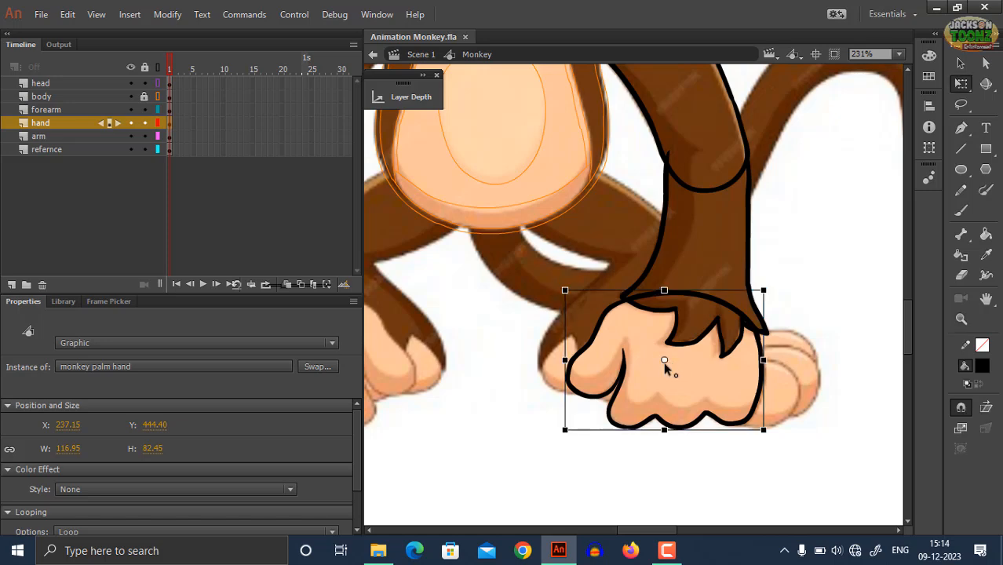
pyautogui.moveTo(664, 359); pyautogui.dragTo(691, 306)
pyautogui.moveTo(564, 449); pyautogui.dragTo(658, 442)
pyautogui.hotkey('ctrl', 'z')
# Step: Open the hand symbol for editing and delete the outline section at the outer wrist corner below the fur
pyautogui.press('z')
pyautogui.click(745, 350)
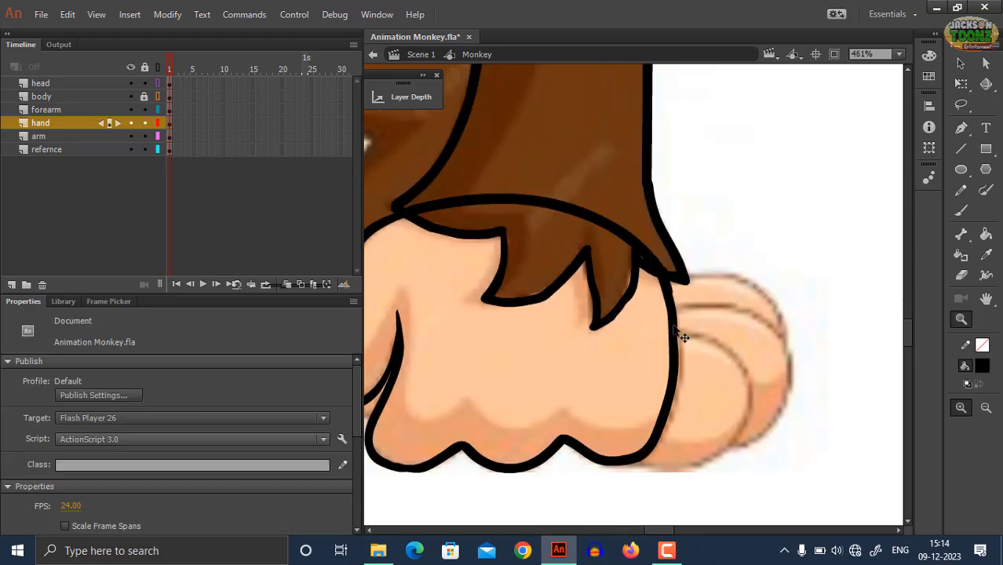
pyautogui.doubleClick(675, 328)
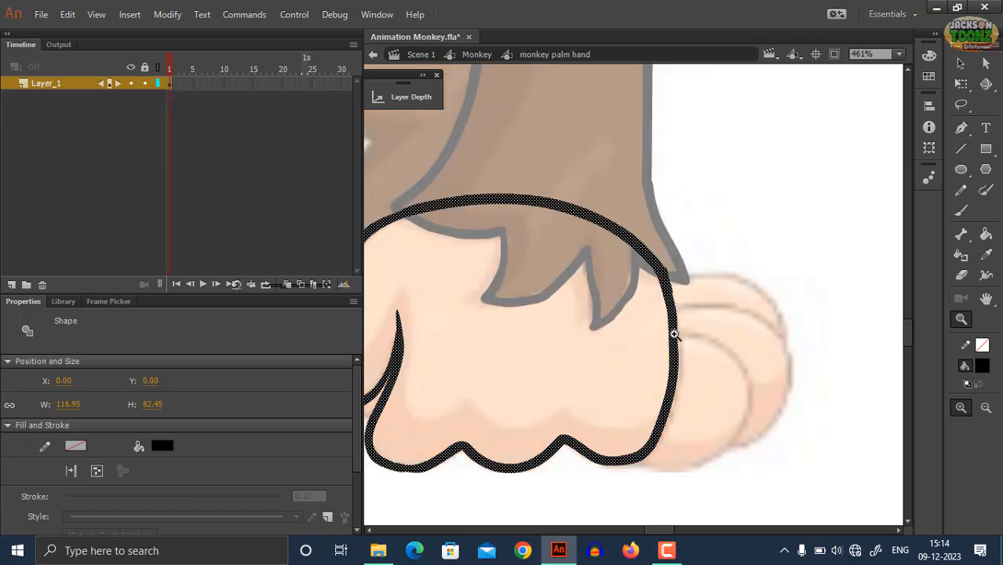
pyautogui.click(698, 298)
pyautogui.press('l')
pyautogui.moveTo(707, 229)
pyautogui.mouseDown()
pyautogui.moveTo(690, 344)
pyautogui.moveTo(660, 242)
pyautogui.mouseUp()
pyautogui.press('Delete')
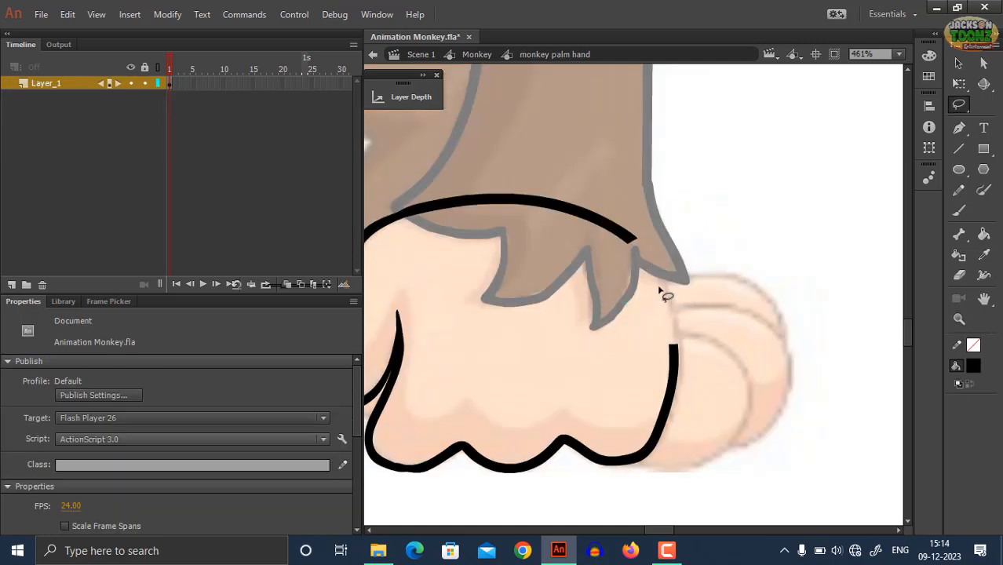
# Step: Redraw the missing outer wrist section with the black brush, joining the wrist line to the hand's outer side in a rounder curve
pyautogui.press('b')
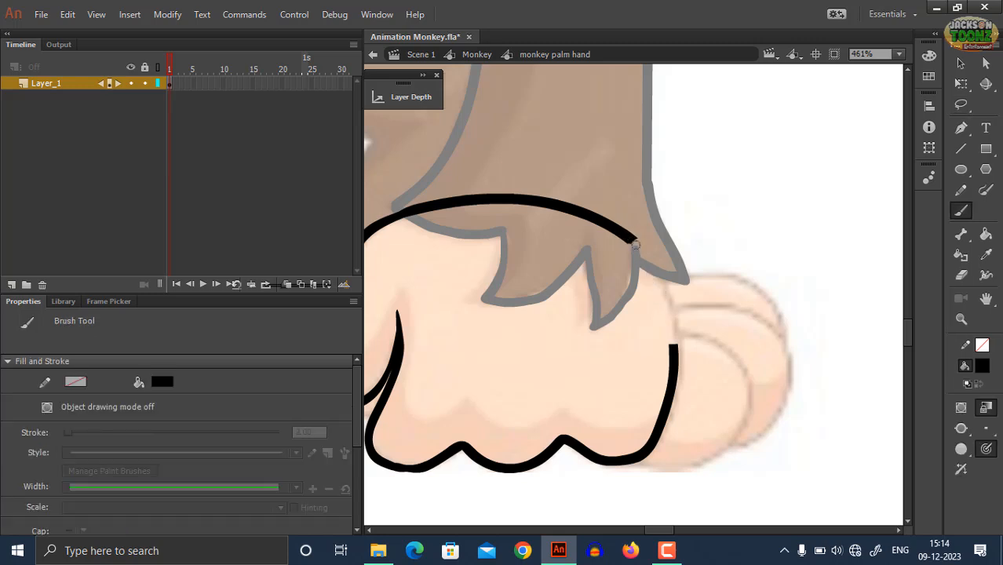
pyautogui.moveTo(628, 239); pyautogui.dragTo(658, 287)
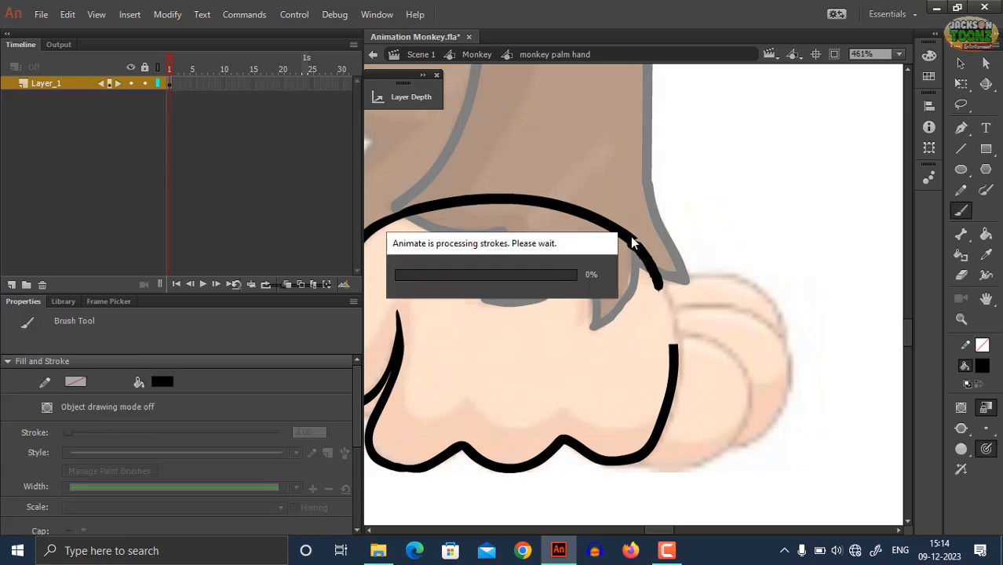
pyautogui.hotkey('ctrl', 'z')
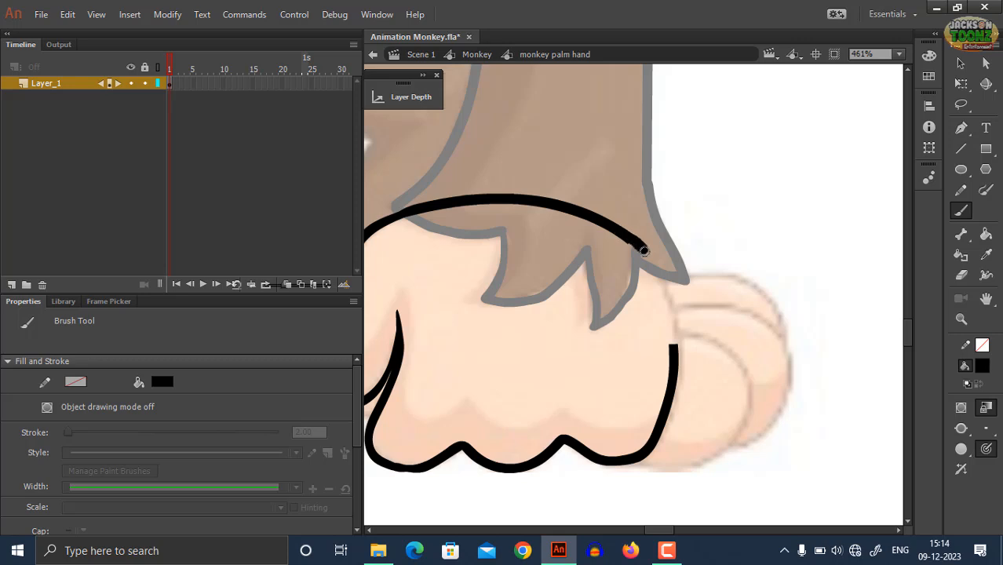
pyautogui.moveTo(644, 251); pyautogui.dragTo(668, 303)
pyautogui.moveTo(633, 246)
pyautogui.mouseDown()
pyautogui.moveTo(641, 268)
pyautogui.moveTo(636, 253)
pyautogui.mouseUp()
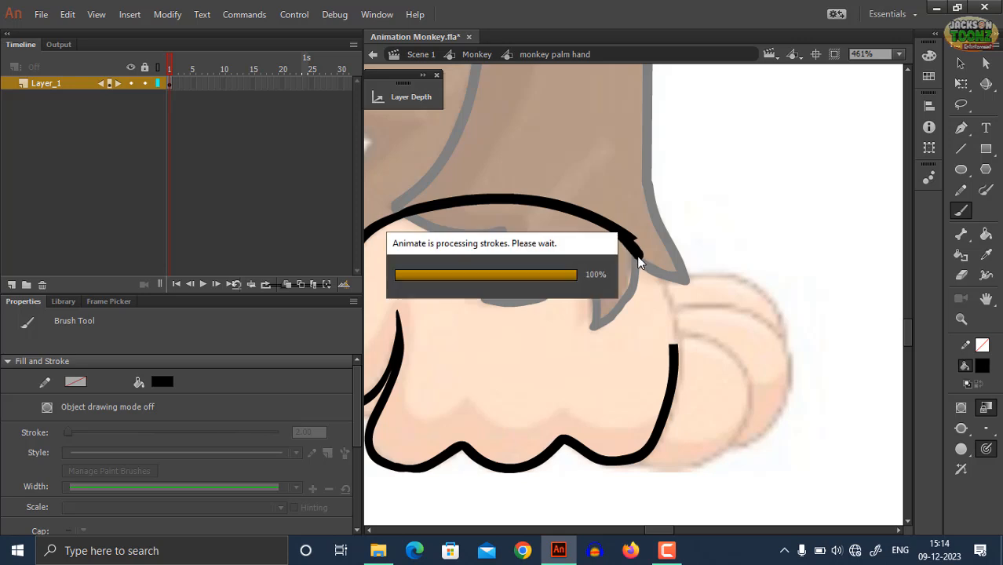
pyautogui.moveTo(635, 246); pyautogui.dragTo(674, 343)
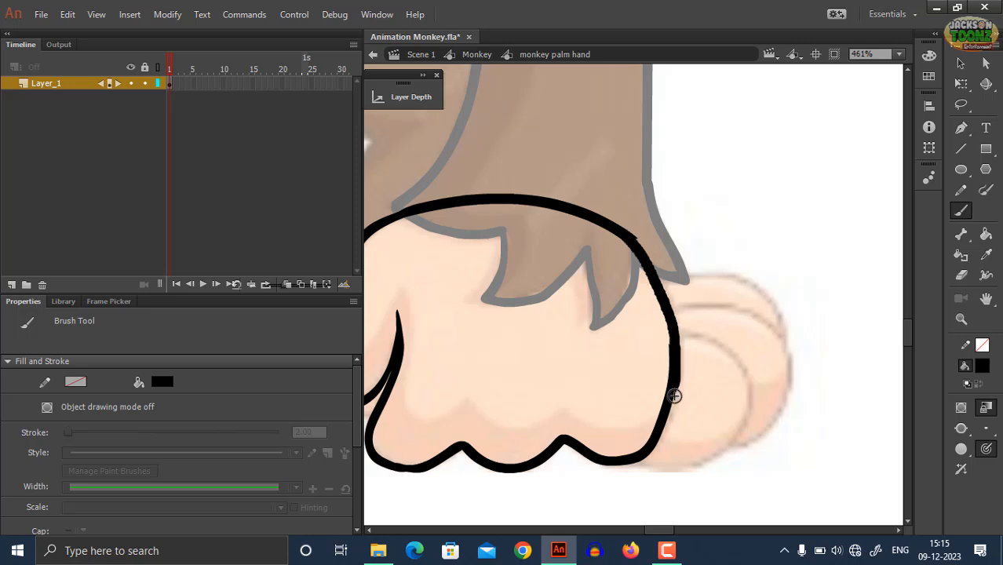
# Step: Examine the redrawn outer edge of the hand and its joins up close
pyautogui.press('z')
pyautogui.click(670, 353)
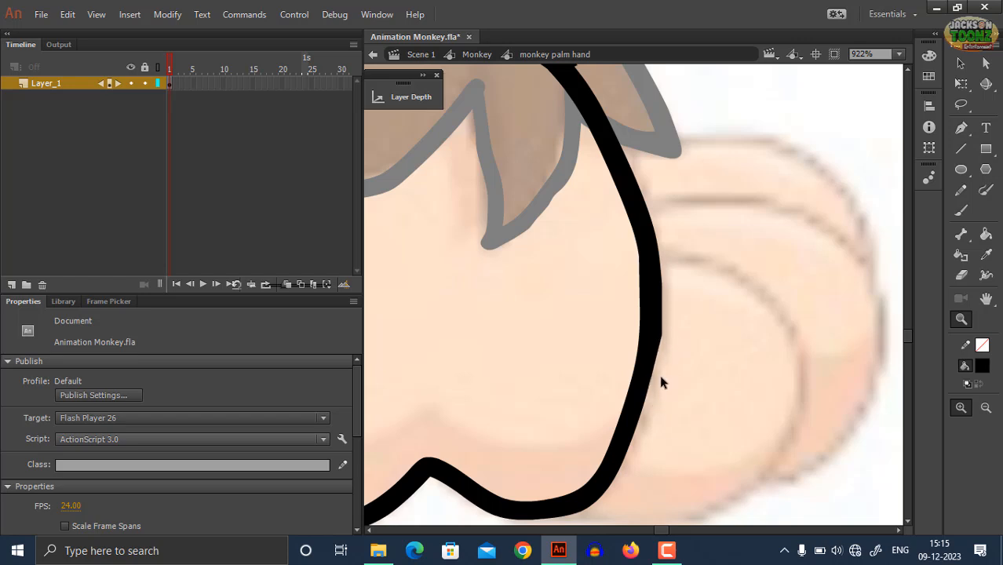
pyautogui.keyDown('alt'); pyautogui.click(644, 309); pyautogui.keyUp('alt')
pyautogui.click(605, 194)
pyautogui.click(619, 231)
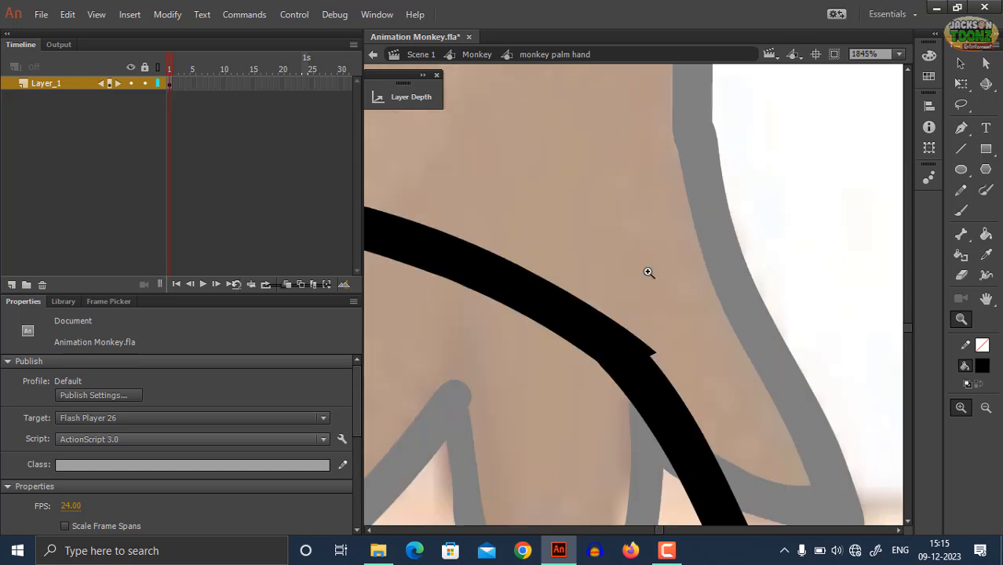
pyautogui.keyDown('alt'); pyautogui.click(654, 350); pyautogui.keyUp('alt')
pyautogui.keyDown('alt'); pyautogui.click(649, 330); pyautogui.keyUp('alt')
pyautogui.keyDown('alt'); pyautogui.click(650, 331); pyautogui.keyUp('alt')
pyautogui.moveTo(638, 293); pyautogui.dragTo(711, 347)
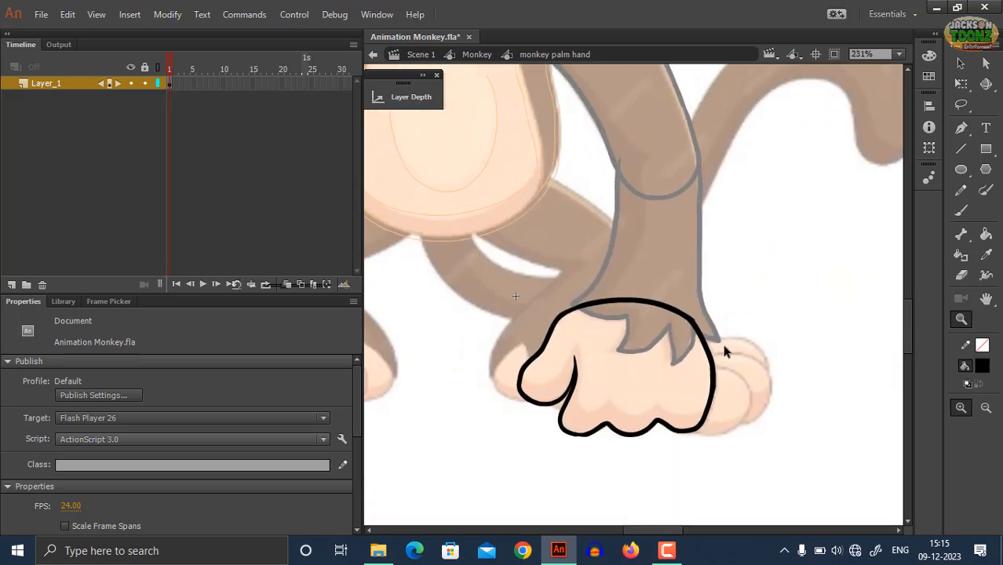
# Step: Return to the Monkey symbol and convert the upper arm outline on the arm layer to a graphic symbol named monkey arm
pyautogui.click(478, 55)
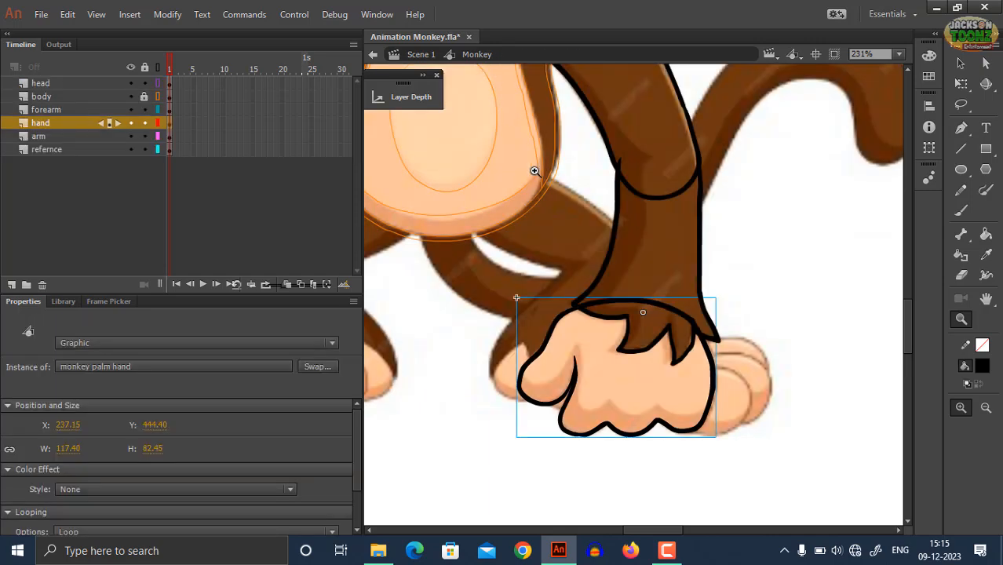
pyautogui.keyDown('alt'); pyautogui.click(657, 301); pyautogui.keyUp('alt')
pyautogui.moveTo(685, 294); pyautogui.dragTo(701, 308)
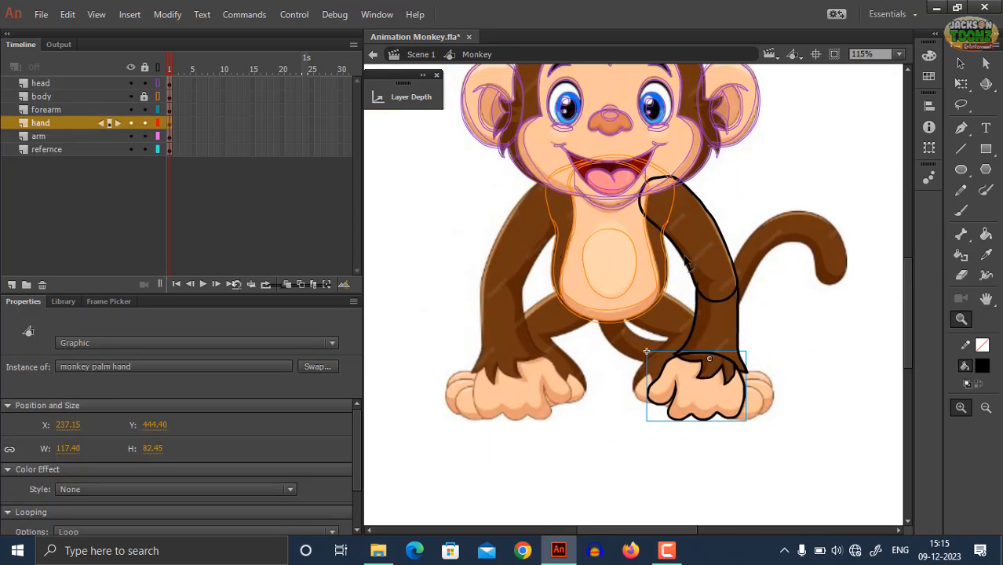
pyautogui.keyDown('ctrl'); pyautogui.click(699, 310); pyautogui.keyUp('ctrl')
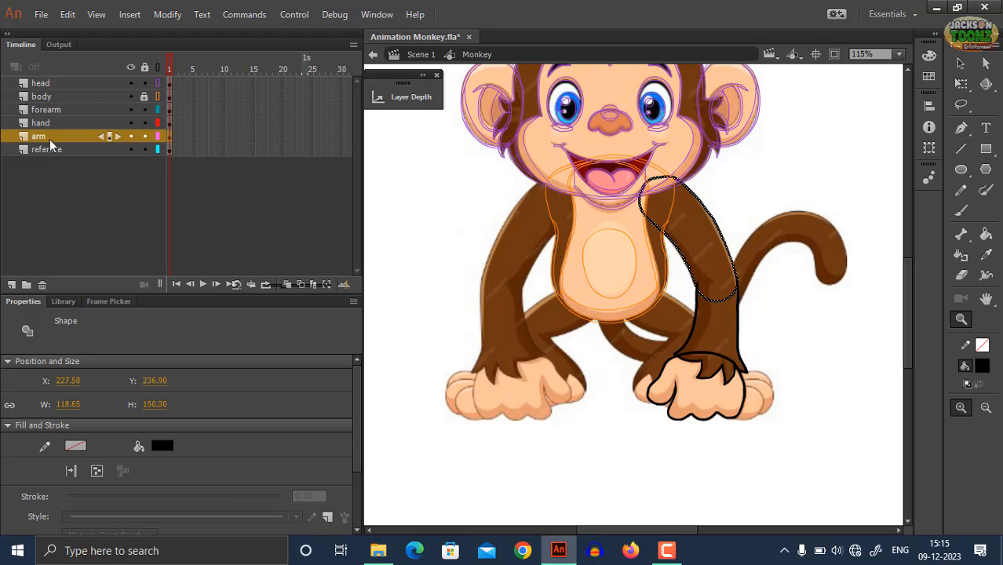
pyautogui.click(75, 164)
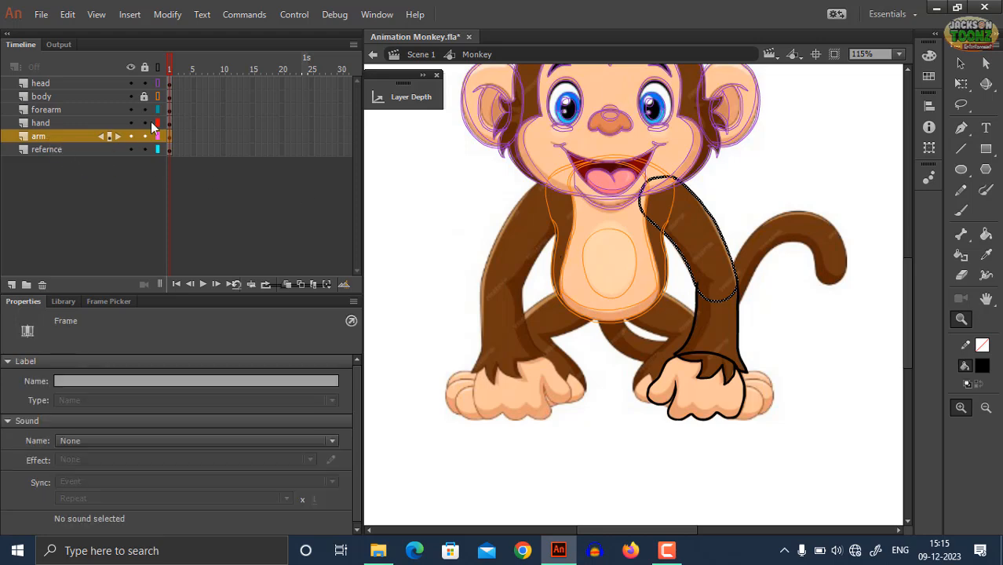
pyautogui.press('F8')
pyautogui.write('monk')
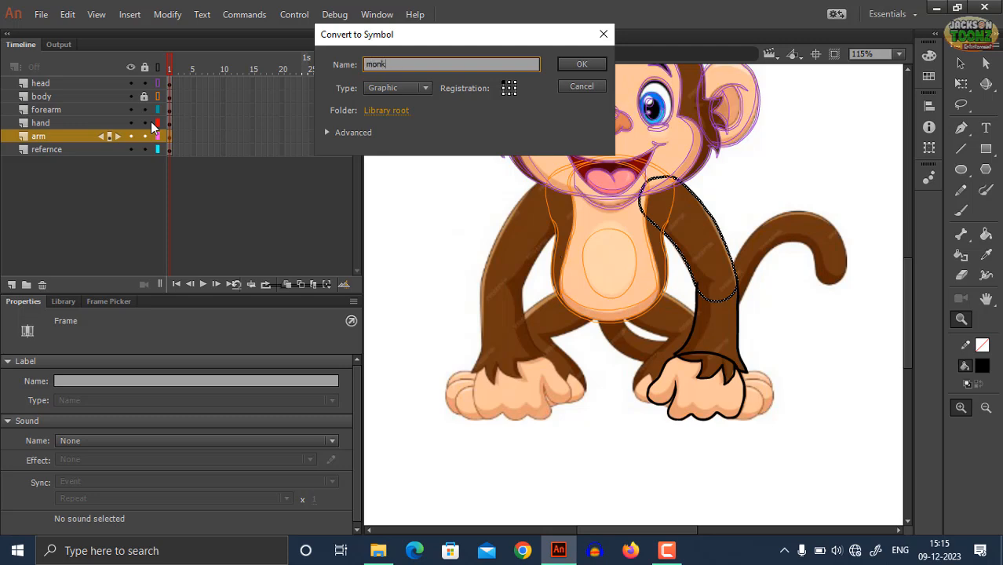
pyautogui.write('ey arm')
pyautogui.press('Return')
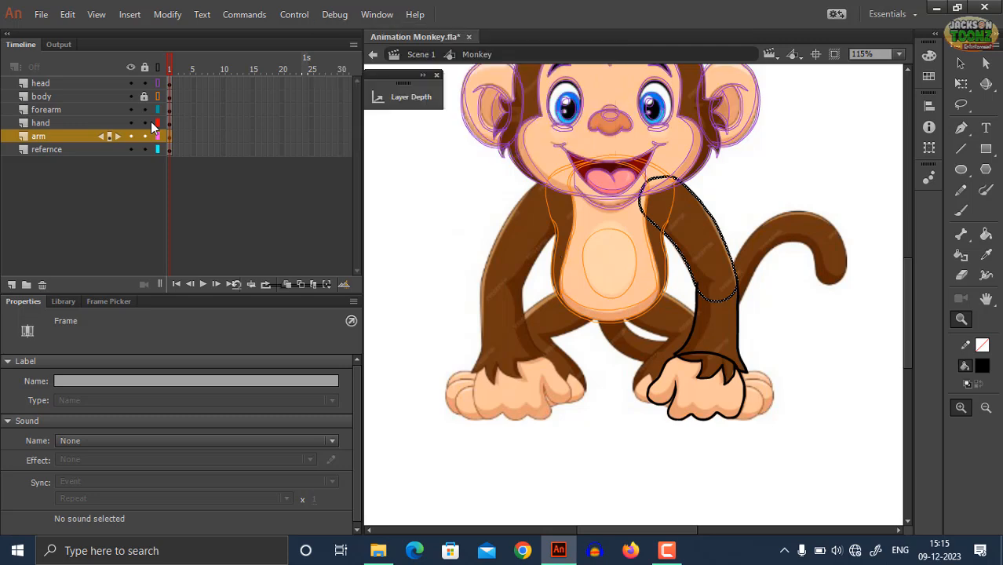
# Step: Convert the forearm outline on the forearm layer to a graphic symbol named Monkey forearm
pyautogui.click(697, 323)
pyautogui.click(52, 113)
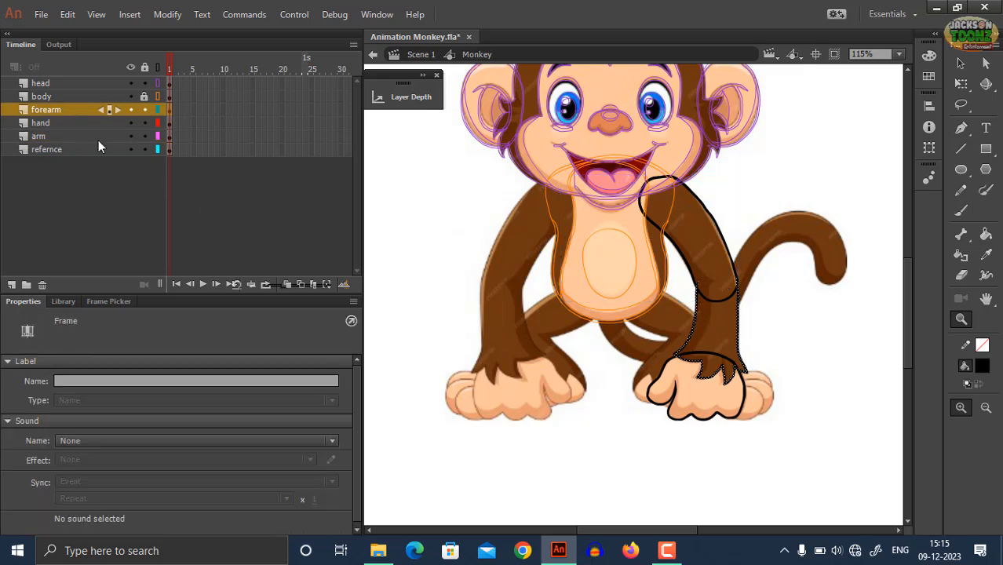
pyautogui.rightClick(694, 322)
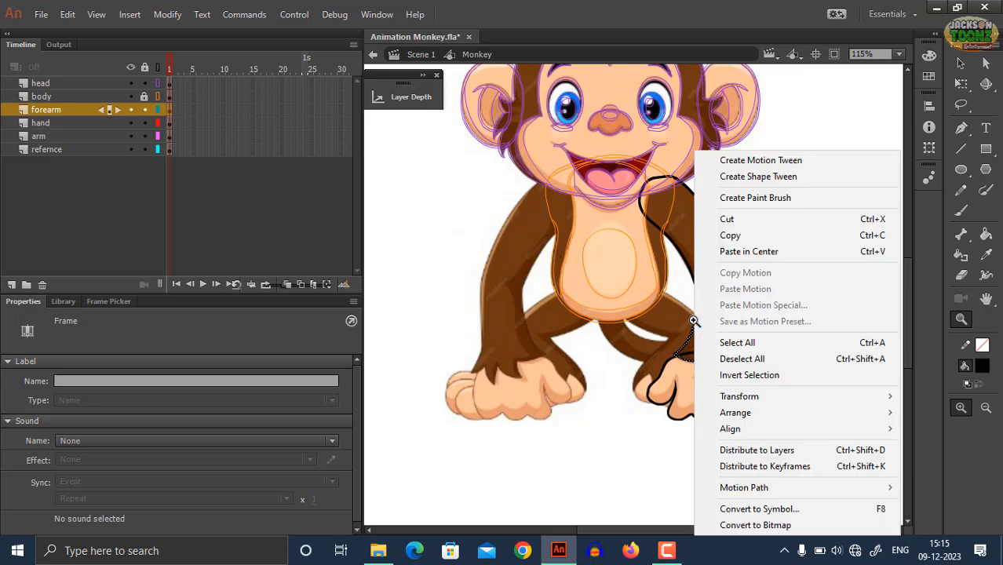
pyautogui.click(745, 505)
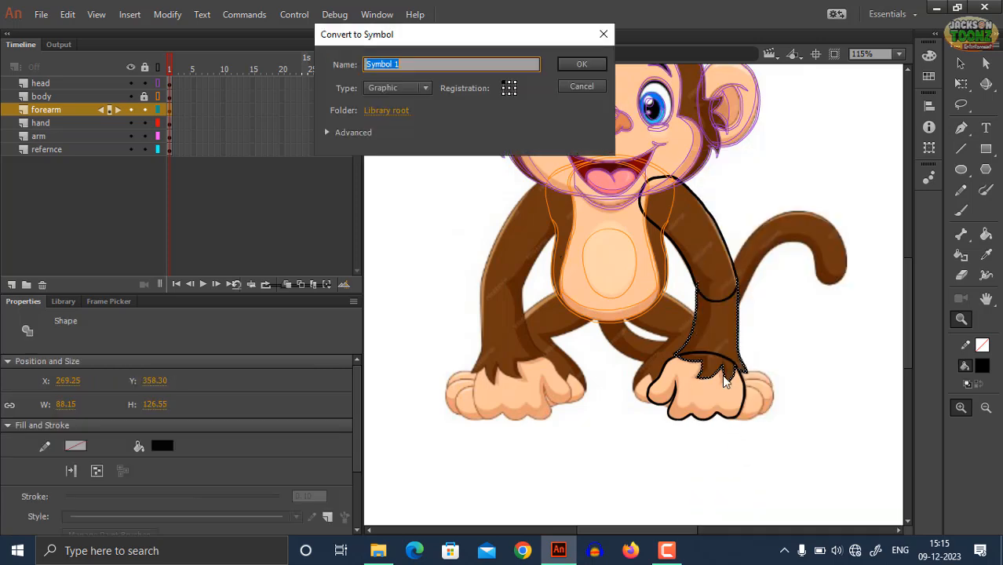
pyautogui.write('Monkey forearm')
pyautogui.press('Return')
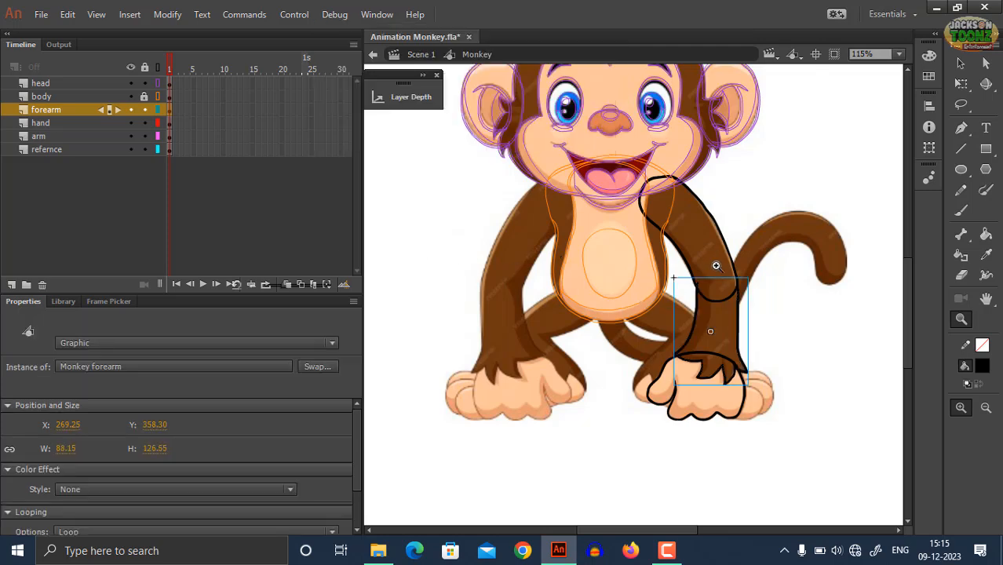
# Step: Move the Monkey forearm symbol's transformation point up to the elbow, inside the overlap with the upper arm
pyautogui.click(717, 267)
pyautogui.press('q')
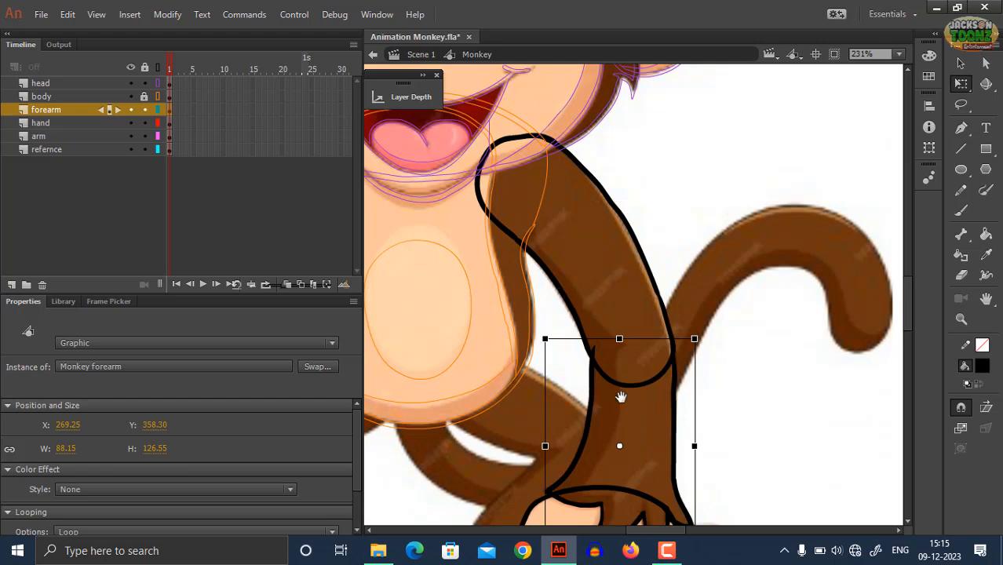
pyautogui.scroll(-2, 620, 397)
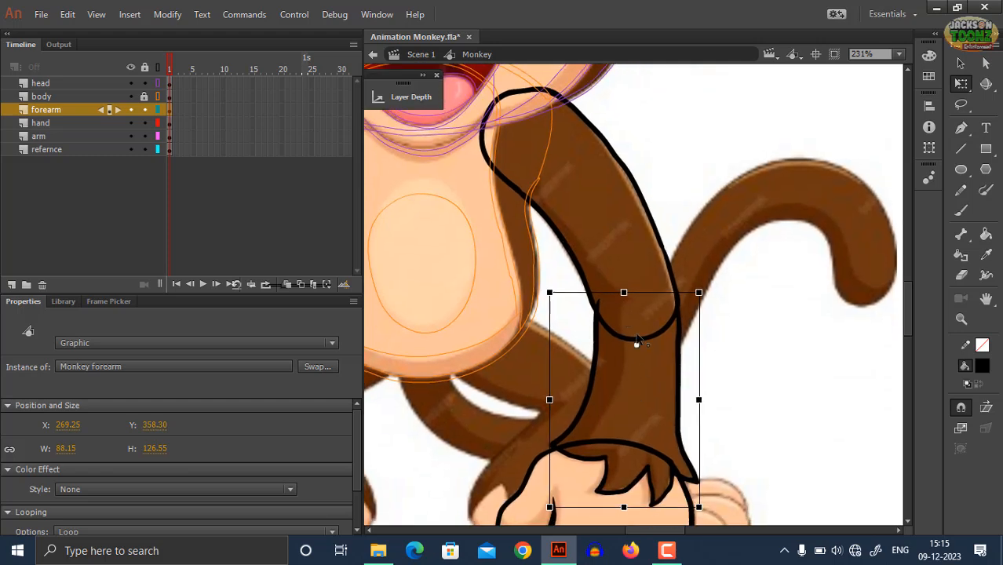
pyautogui.moveTo(545, 300); pyautogui.dragTo(547, 345)
pyautogui.hotkey('ctrl', 'z')
pyautogui.click(539, 341)
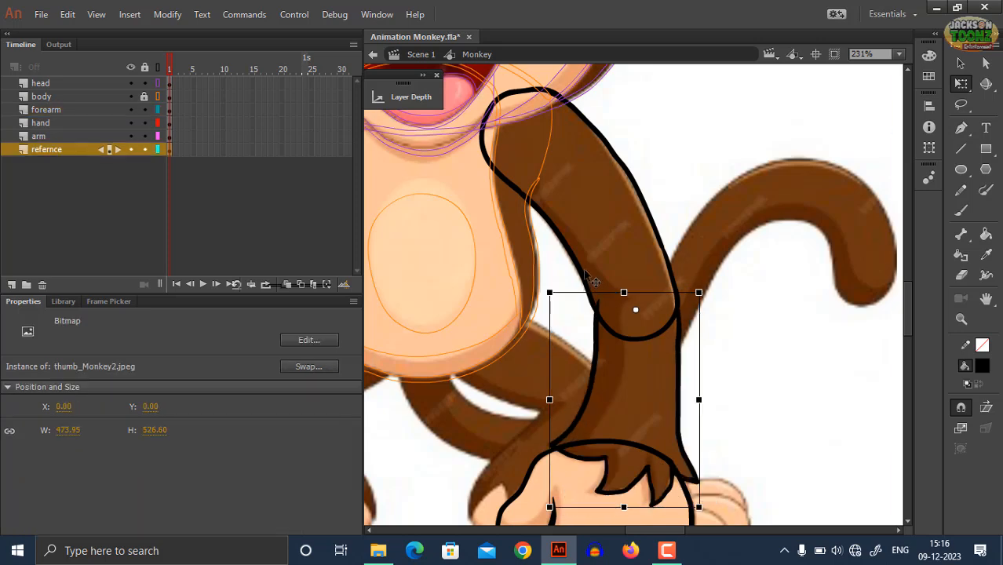
# Step: Try moving the monkey arm symbol away from the body and undo the move
pyautogui.click(595, 295)
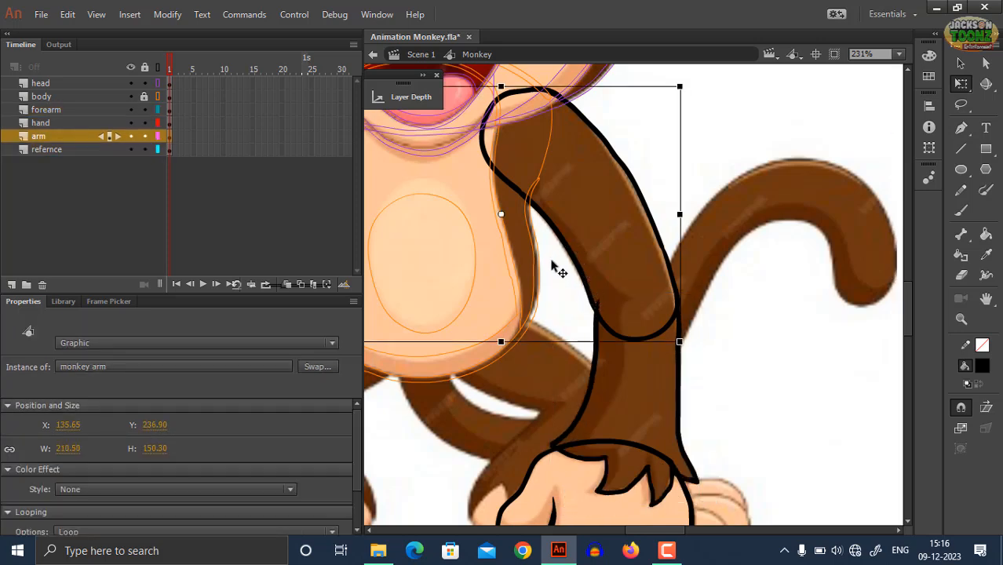
pyautogui.press('z')
pyautogui.keyDown('alt'); pyautogui.click(572, 268); pyautogui.keyUp('alt')
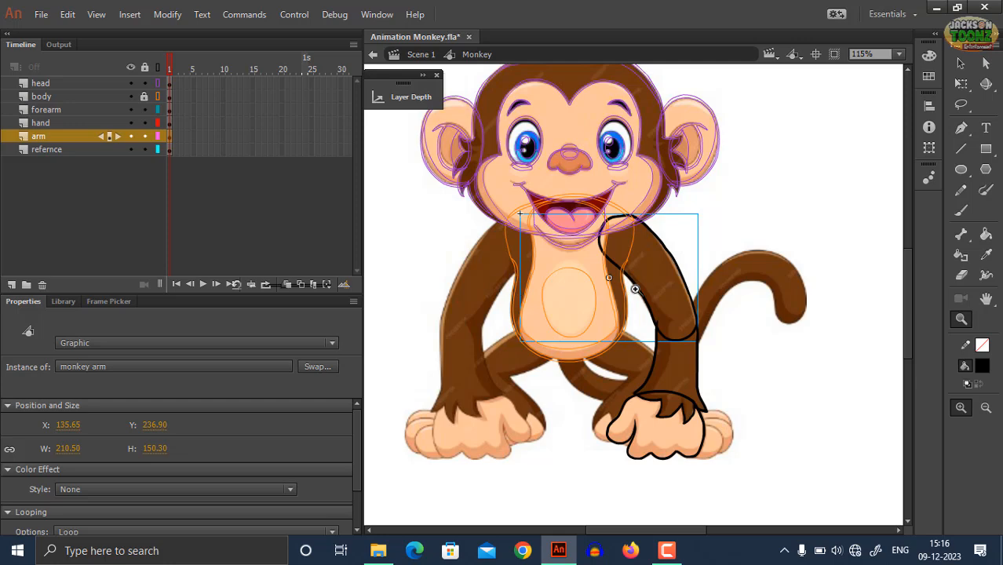
pyautogui.moveTo(659, 283); pyautogui.dragTo(719, 303)
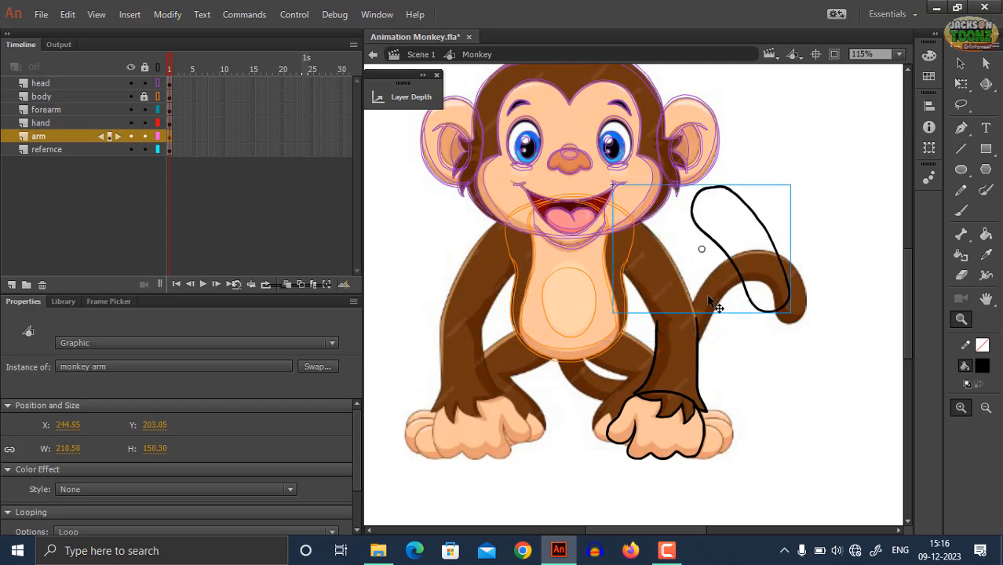
pyautogui.hotkey('ctrl', 'z')
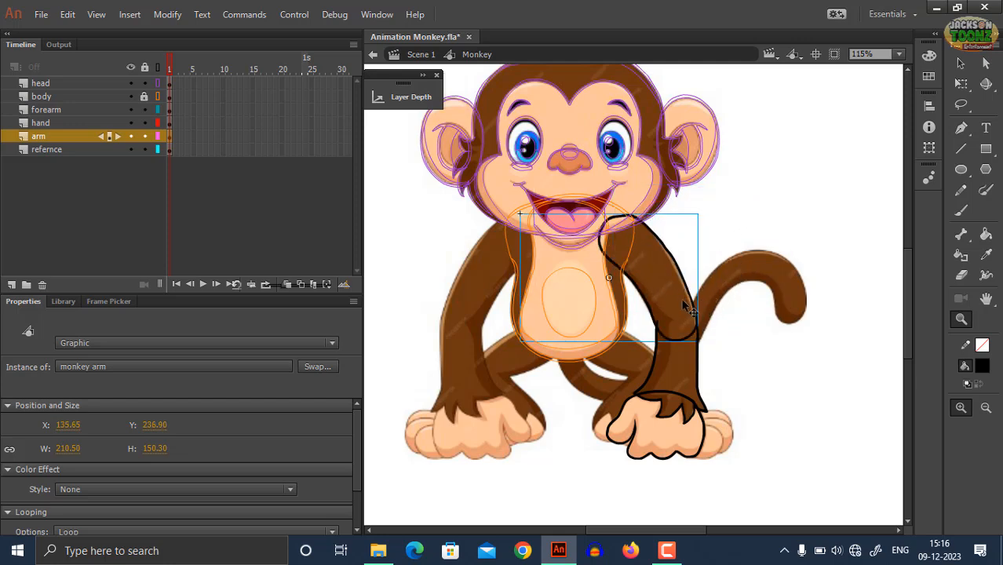
# Step: Open the monkey arm symbol for editing and delete the tiny stray mark near the body's opposite side
pyautogui.doubleClick(647, 295)
pyautogui.click(568, 301)
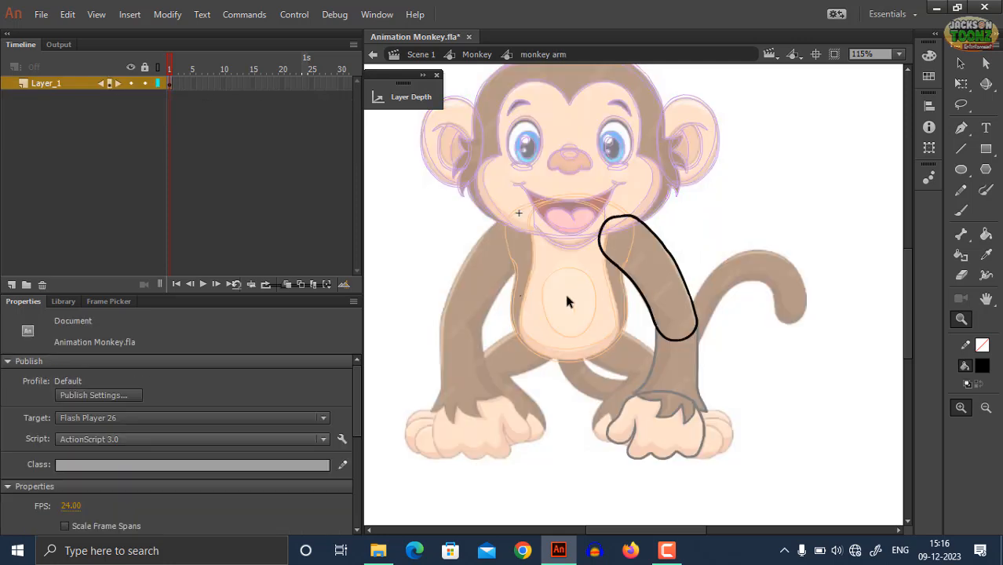
pyautogui.click(527, 303)
pyautogui.click(633, 300)
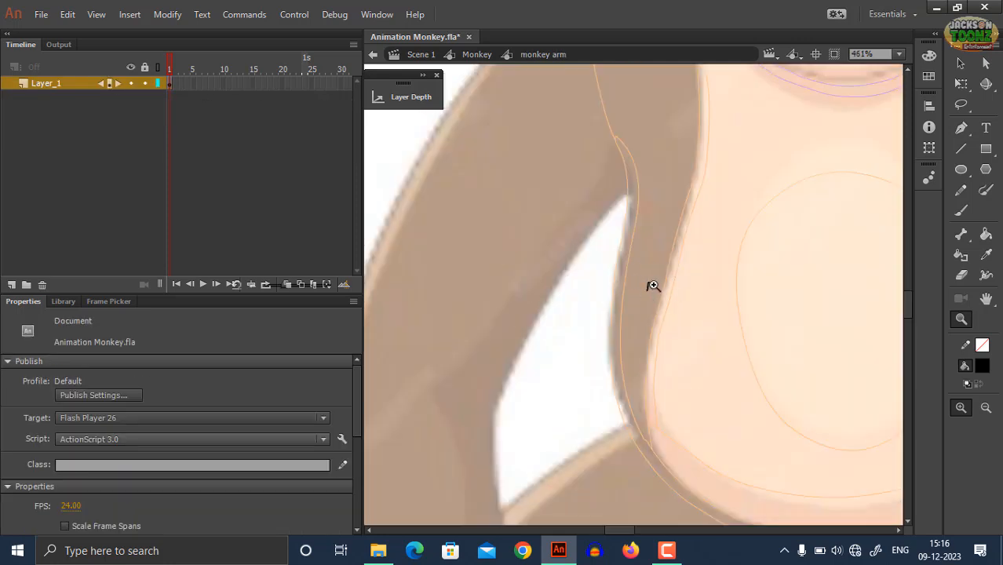
pyautogui.press('l')
pyautogui.moveTo(667, 271)
pyautogui.mouseDown()
pyautogui.moveTo(647, 316)
pyautogui.moveTo(687, 287)
pyautogui.moveTo(663, 339)
pyautogui.mouseUp()
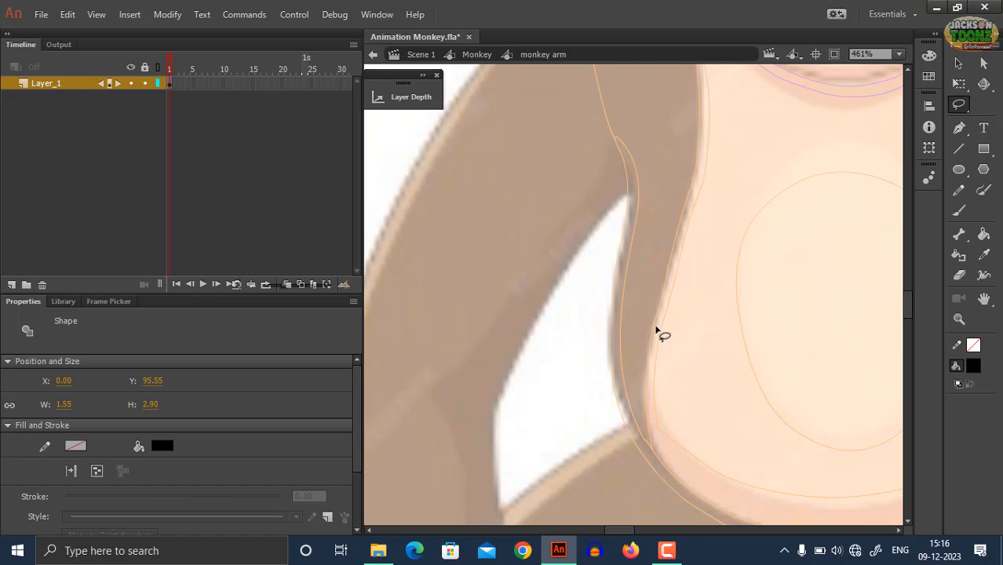
pyautogui.press('Delete')
pyautogui.press('z')
pyautogui.keyDown('alt'); pyautogui.click(670, 289); pyautogui.keyUp('alt')
pyautogui.keyDown('alt'); pyautogui.click(676, 301); pyautogui.keyUp('alt')
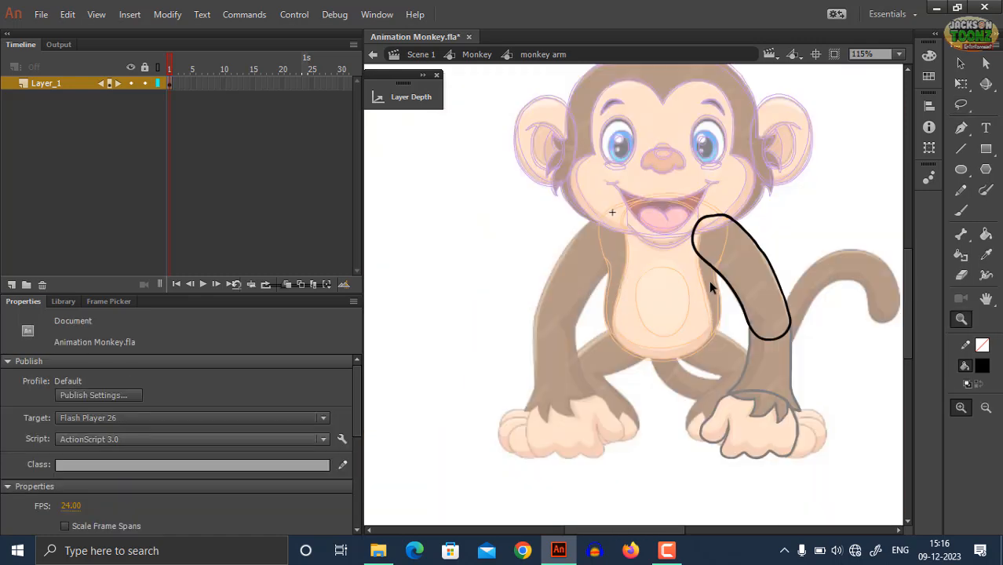
# Step: Return to the Monkey symbol and move the monkey arm symbol's transformation point to the shoulder
pyautogui.doubleClick(709, 291)
pyautogui.press('q')
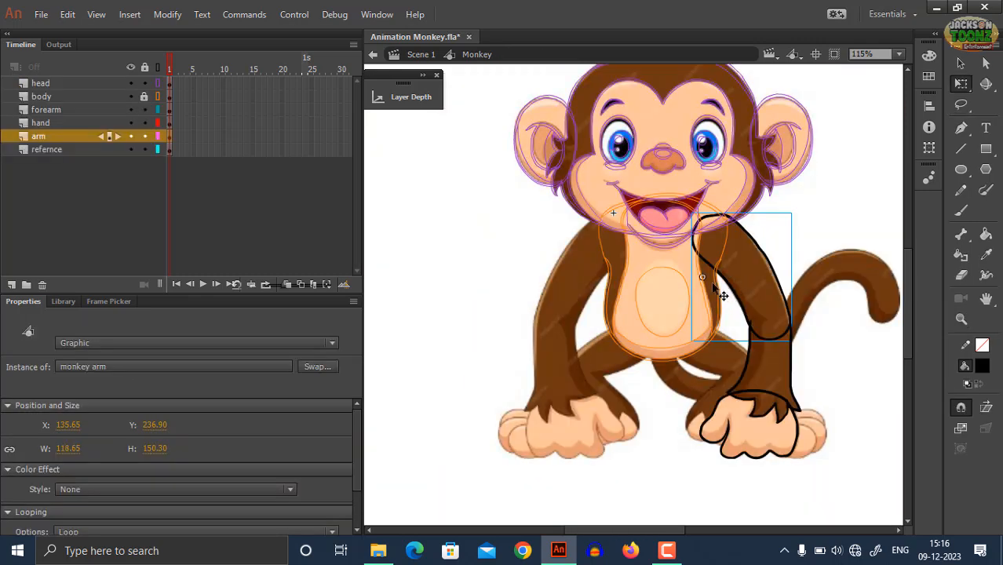
pyautogui.moveTo(703, 277); pyautogui.dragTo(713, 233)
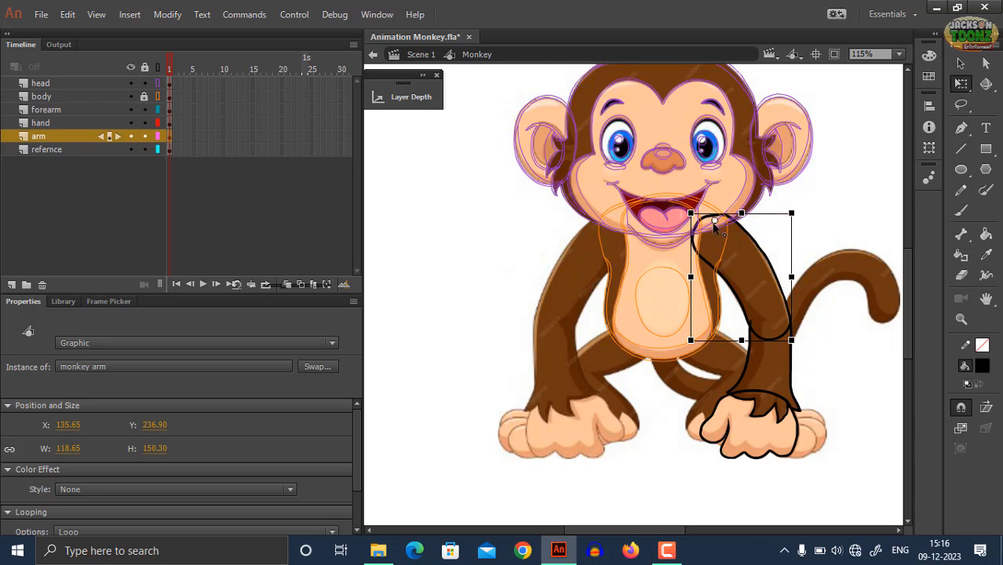
pyautogui.moveTo(803, 221)
pyautogui.mouseDown()
pyautogui.moveTo(780, 106)
pyautogui.moveTo(802, 219)
pyautogui.mouseUp()
pyautogui.press('z')
pyautogui.keyDown('alt'); pyautogui.click(728, 270); pyautogui.keyUp('alt')
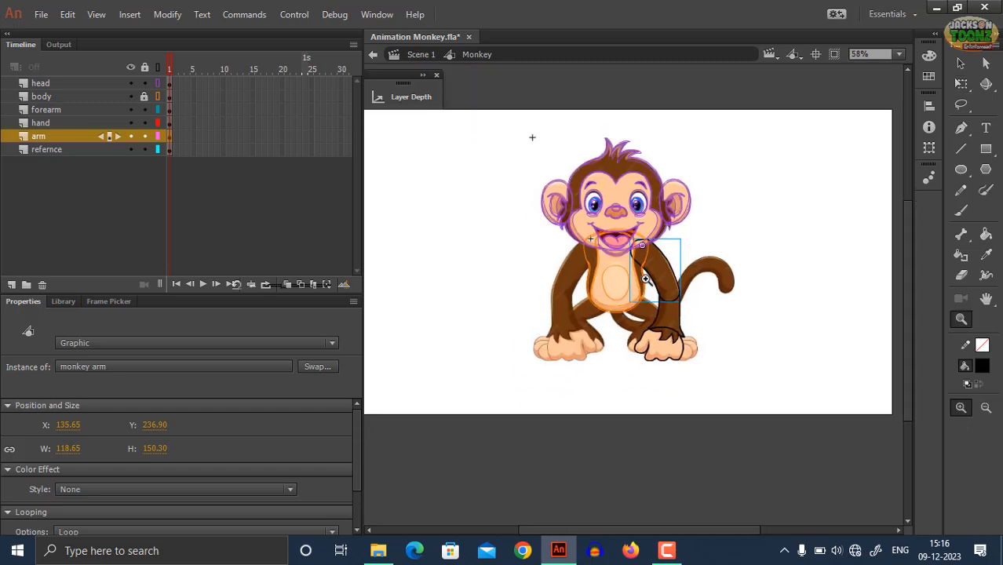
# Step: Sample the lighter brown from the reference forearm and fill the upper arm with it inside the monkey arm symbol
pyautogui.click(705, 302)
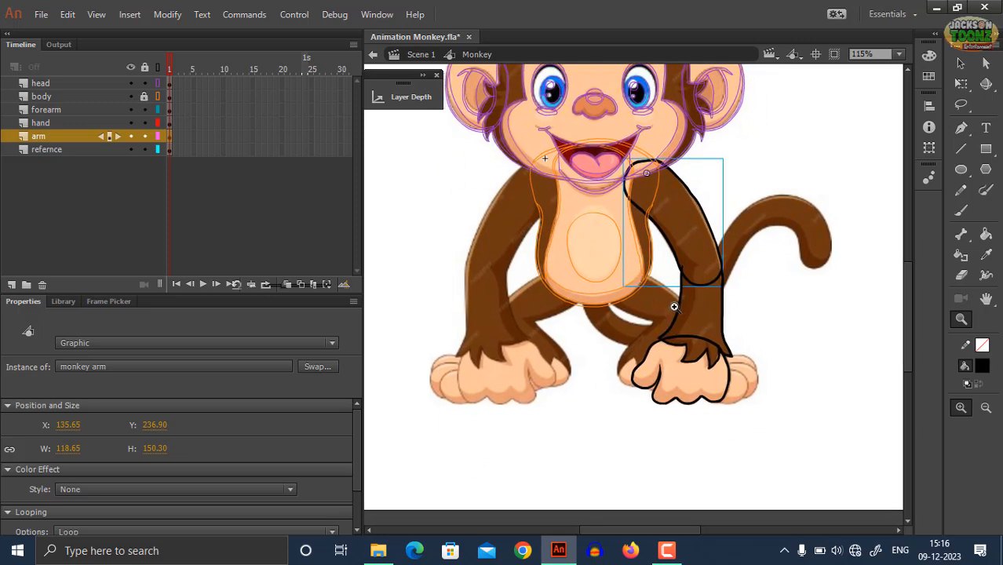
pyautogui.click(677, 310)
pyautogui.press('i')
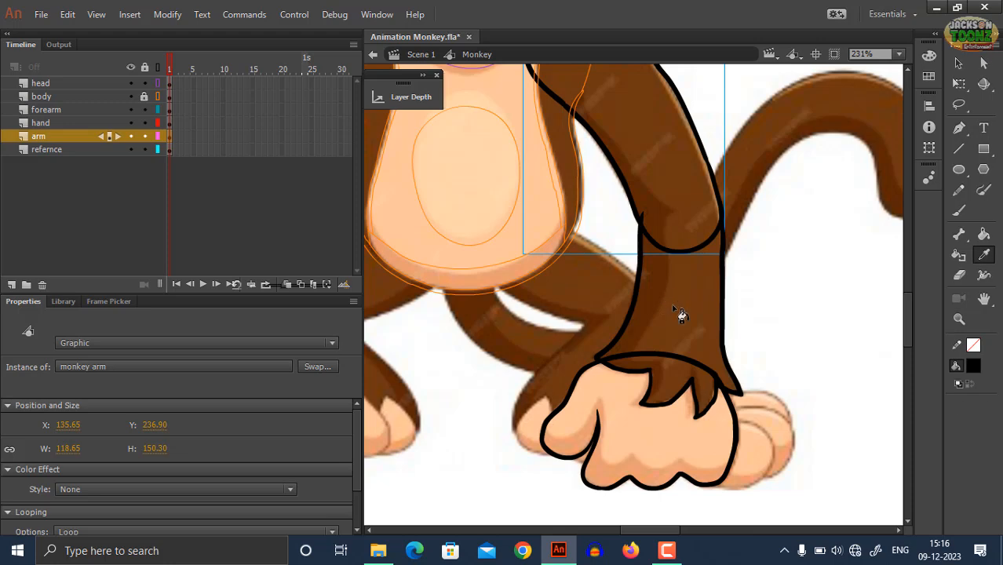
pyautogui.click(680, 311)
pyautogui.doubleClick(660, 249)
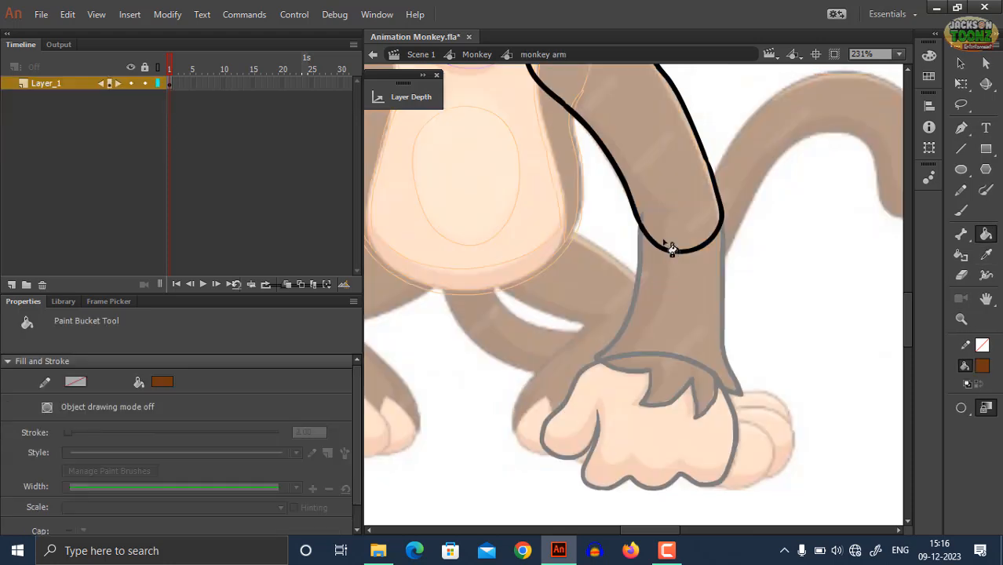
pyautogui.scroll(3, 672, 259)
pyautogui.click(669, 306)
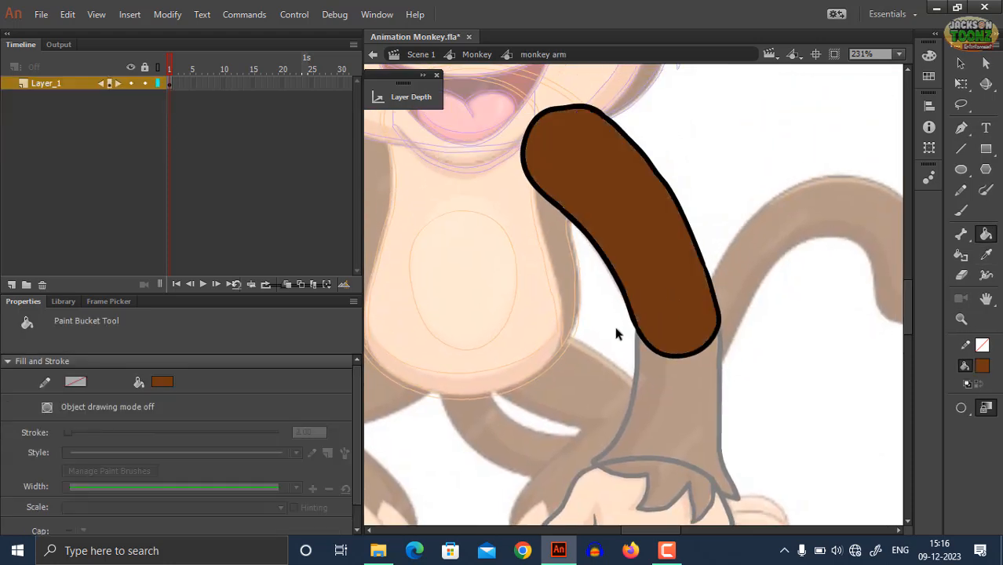
# Step: Sample the reference's darker brown, draw a pencil line along the upper arm's inner side and fill that strip as shading
pyautogui.hotkey('ctrl', 'e')
pyautogui.press('i')
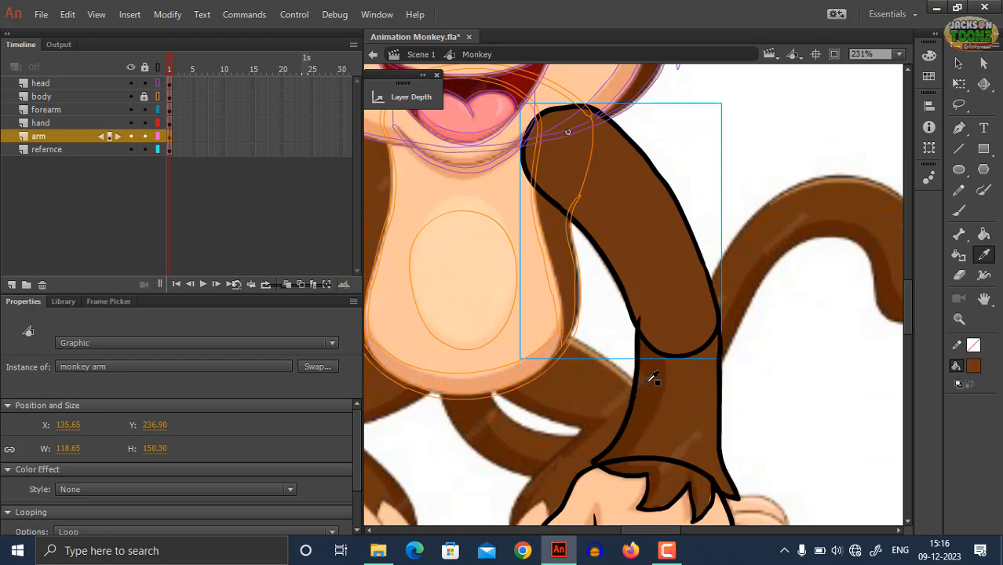
pyautogui.click(653, 378)
pyautogui.doubleClick(655, 351)
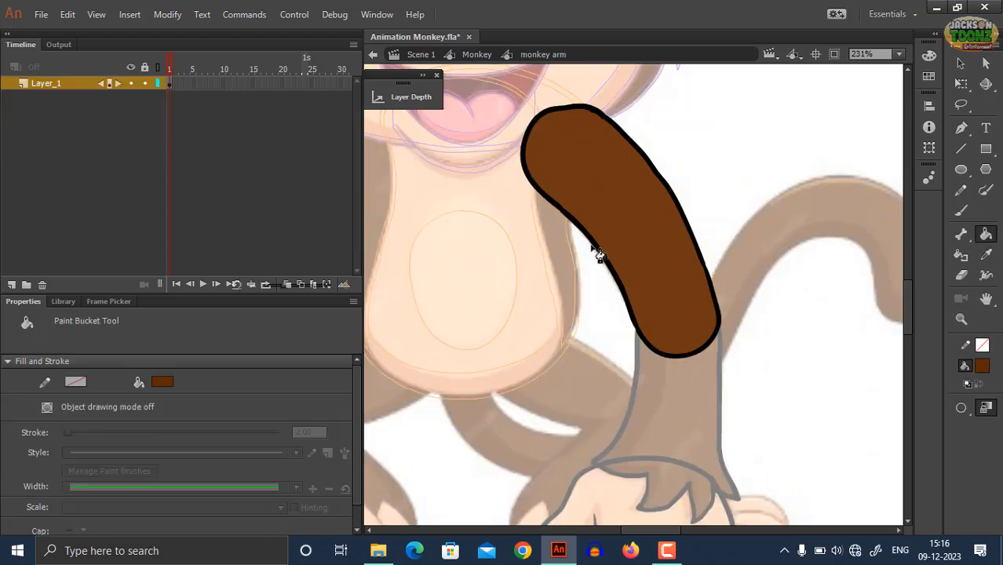
pyautogui.hotkey('shift', 'y')
pyautogui.moveTo(527, 114)
pyautogui.mouseDown()
pyautogui.moveTo(634, 264)
pyautogui.moveTo(664, 340)
pyautogui.moveTo(692, 380)
pyautogui.mouseUp()
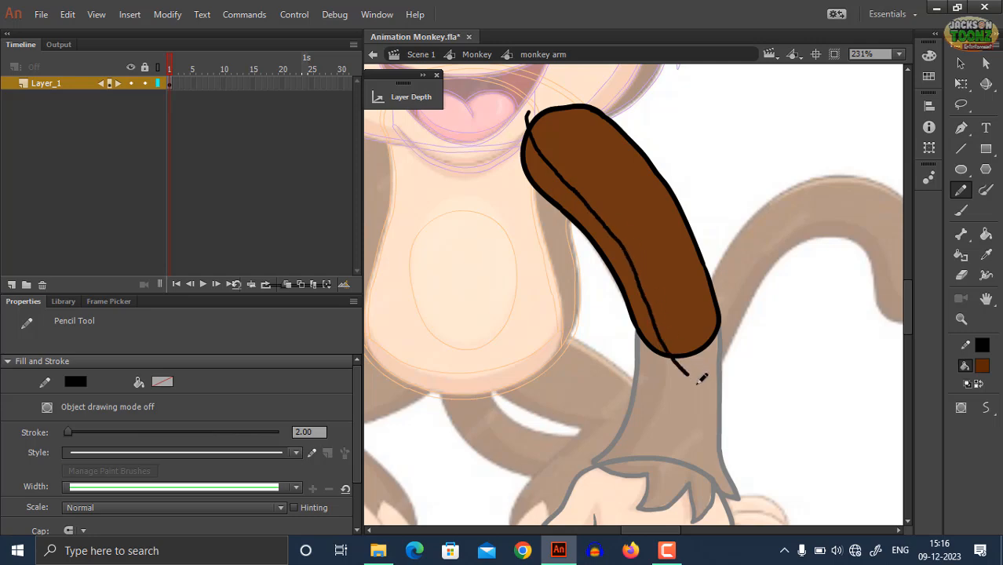
pyautogui.press('k')
pyautogui.click(644, 321)
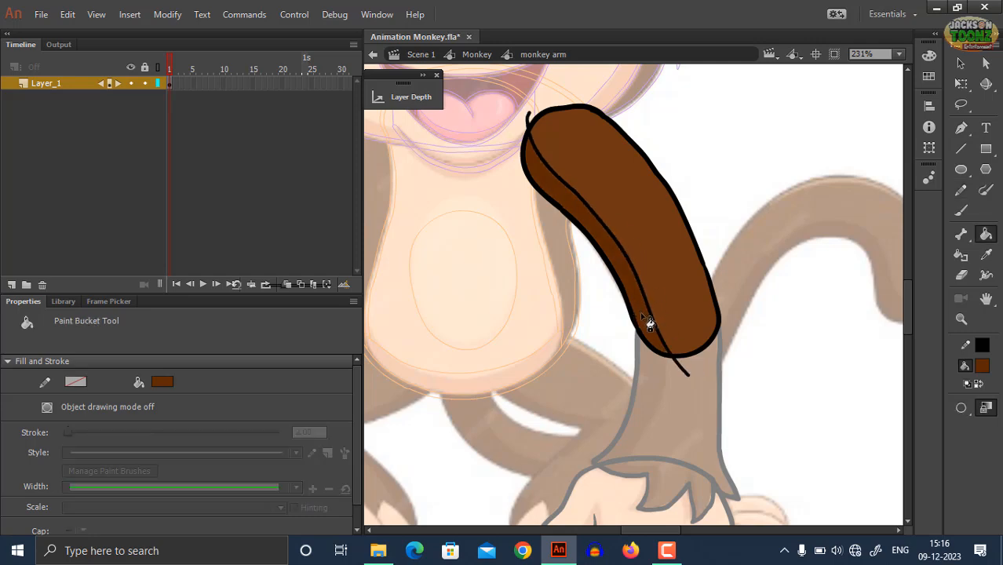
# Step: Select the whole upper arm drawing and set its stroke colour to none, removing the pencil shading line
pyautogui.press('z')
pyautogui.hotkey('ctrl', '-')
pyautogui.moveTo(718, 168)
pyautogui.mouseDown()
pyautogui.moveTo(460, 394)
pyautogui.moveTo(459, 383)
pyautogui.mouseUp()
pyautogui.click(929, 55)
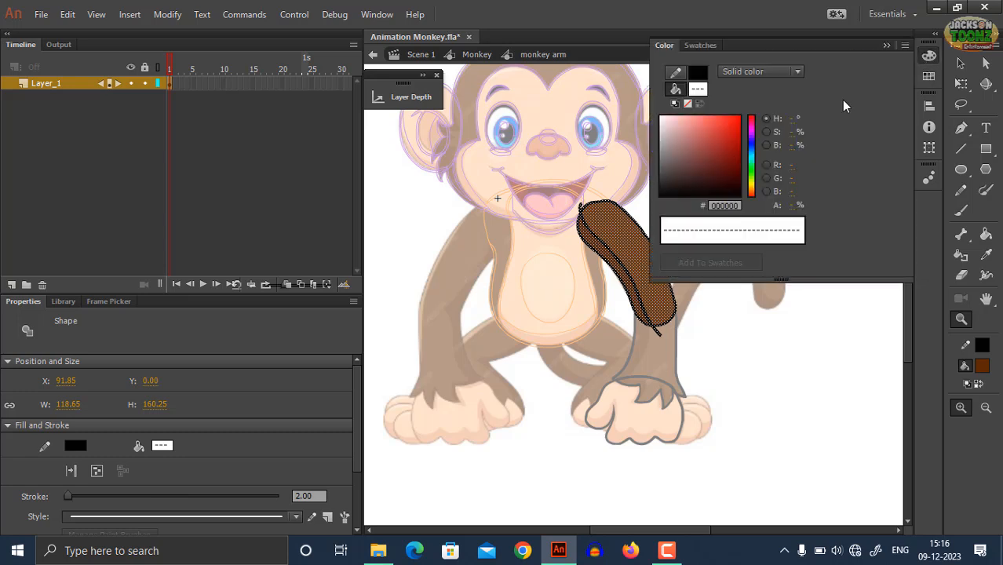
pyautogui.click(929, 55)
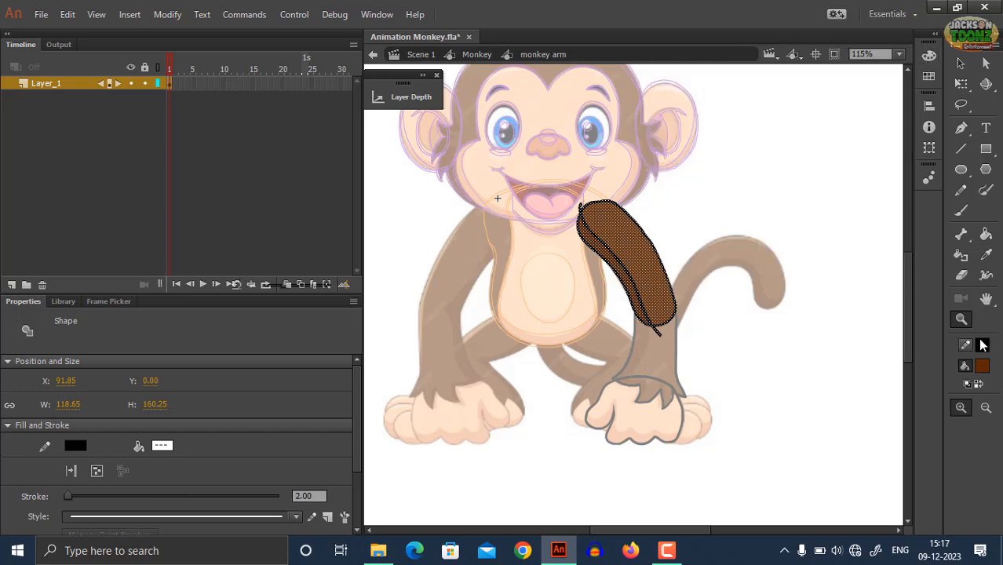
pyautogui.click(982, 345)
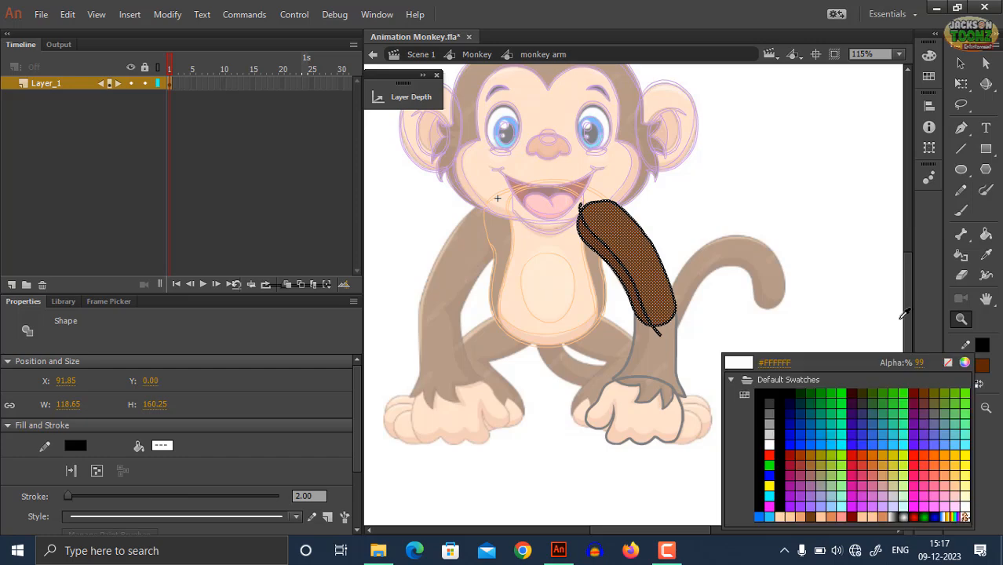
pyautogui.press('Escape')
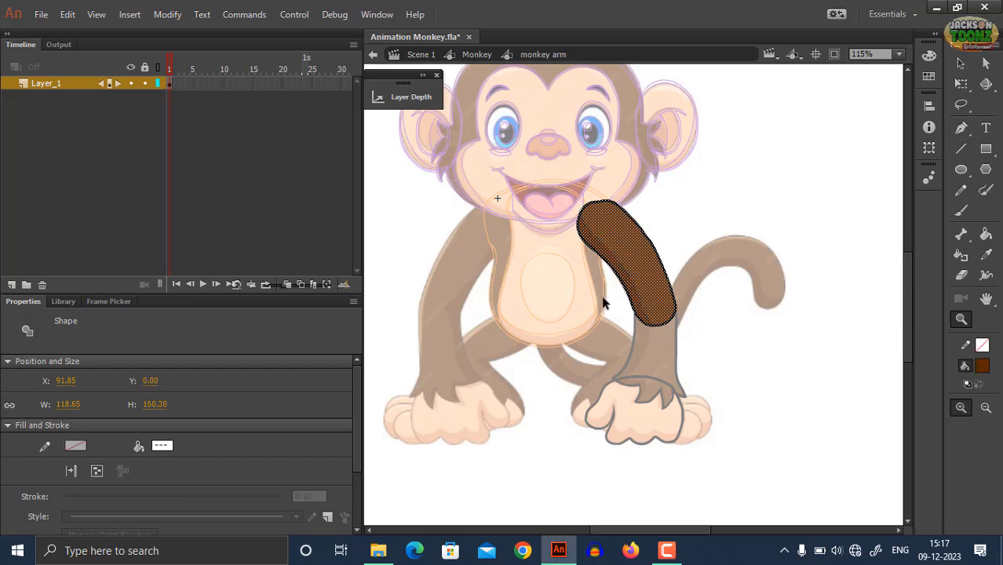
pyautogui.press('Escape')
# Step: Return to the Monkey symbol, sample the lighter brown from the reference forearm and open the Monkey forearm symbol
pyautogui.click(635, 285)
pyautogui.moveTo(597, 305); pyautogui.dragTo(654, 283)
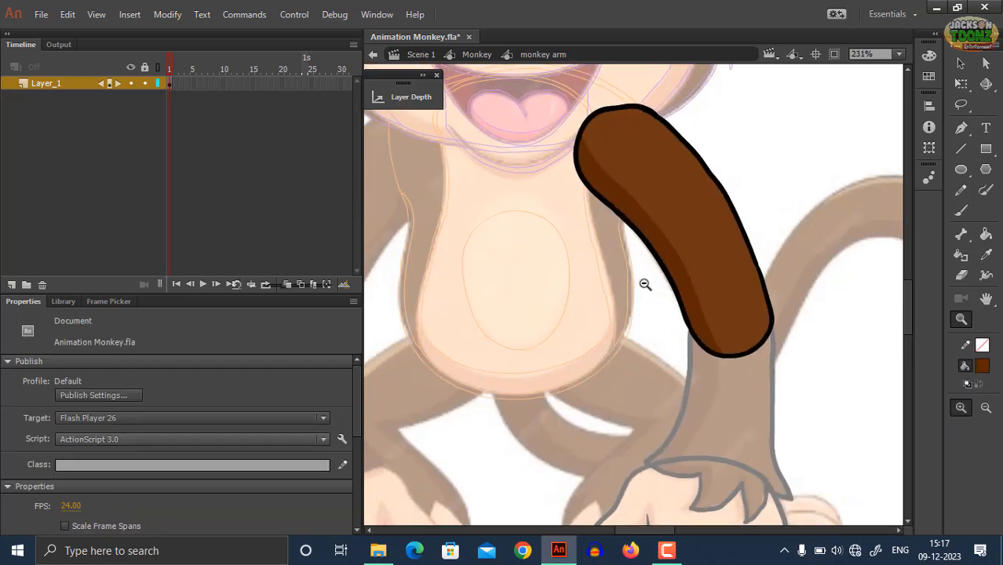
pyautogui.keyDown('alt'); pyautogui.click(644, 285); pyautogui.keyUp('alt')
pyautogui.moveTo(581, 288); pyautogui.dragTo(566, 299)
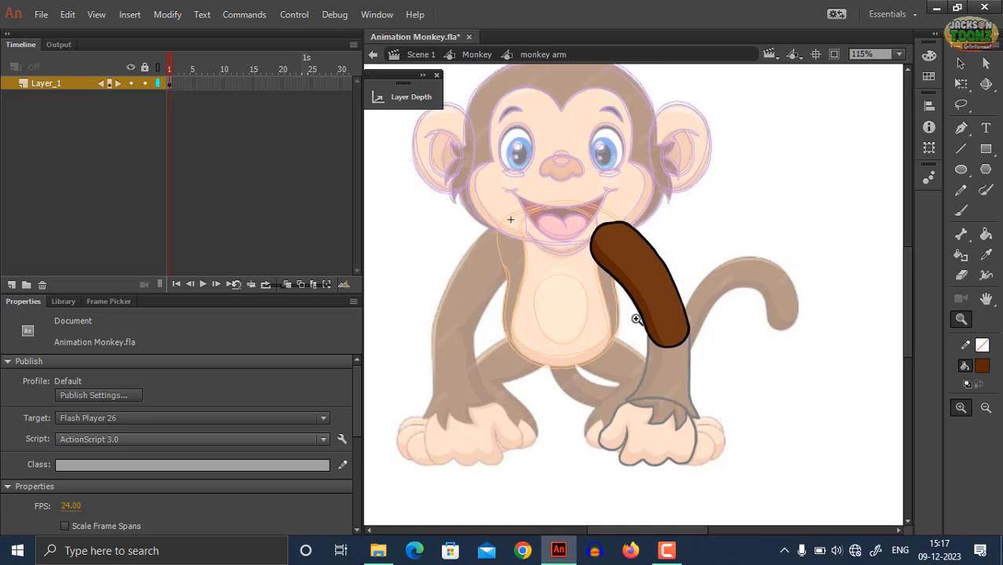
pyautogui.moveTo(632, 327); pyautogui.dragTo(648, 325)
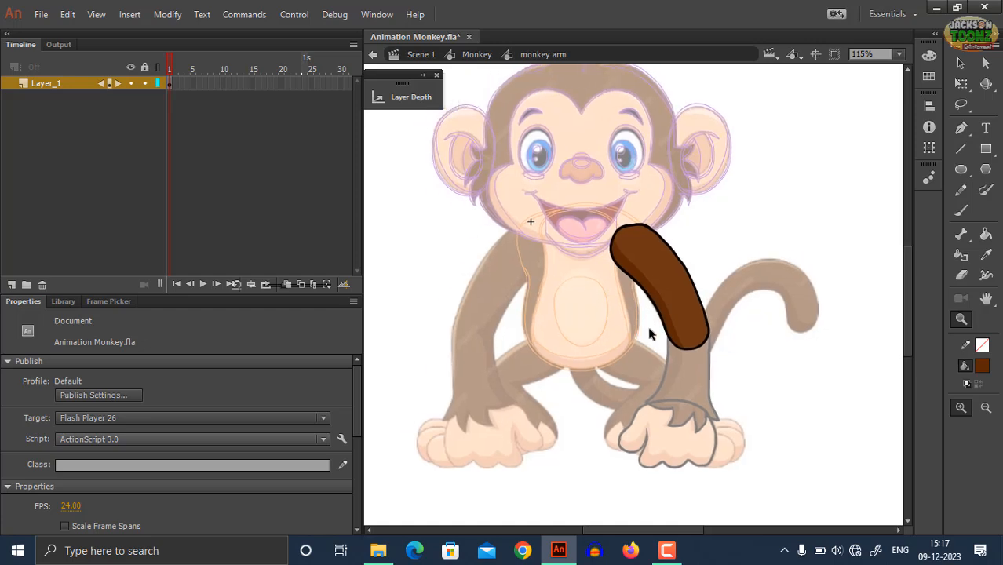
pyautogui.doubleClick(656, 351)
pyautogui.click(664, 348)
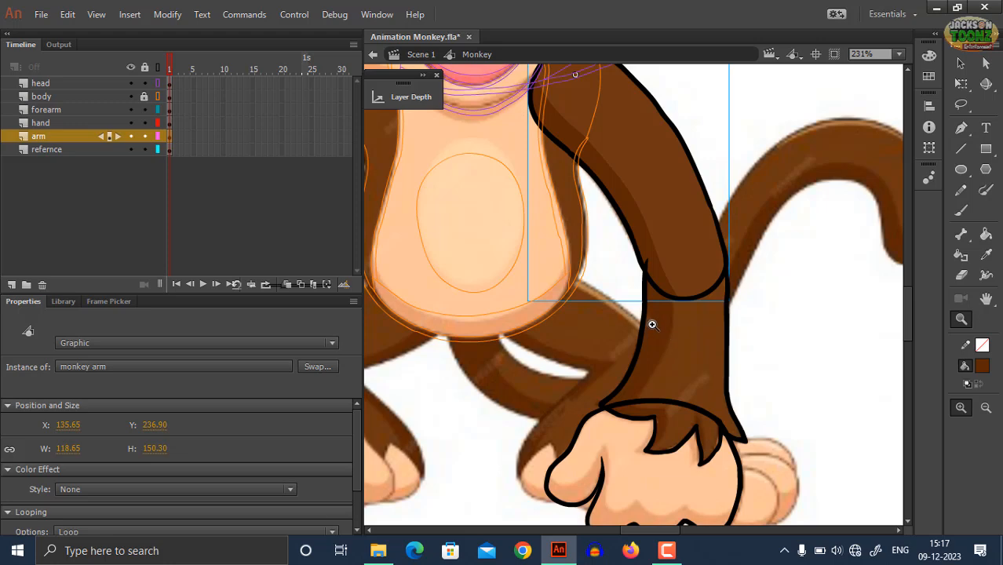
pyautogui.press('i')
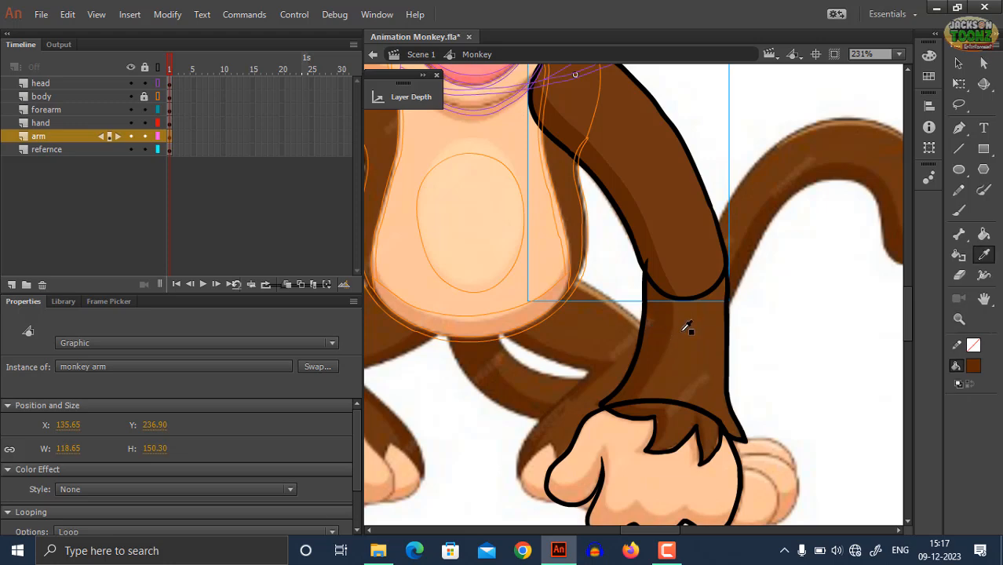
pyautogui.click(688, 328)
pyautogui.doubleClick(724, 338)
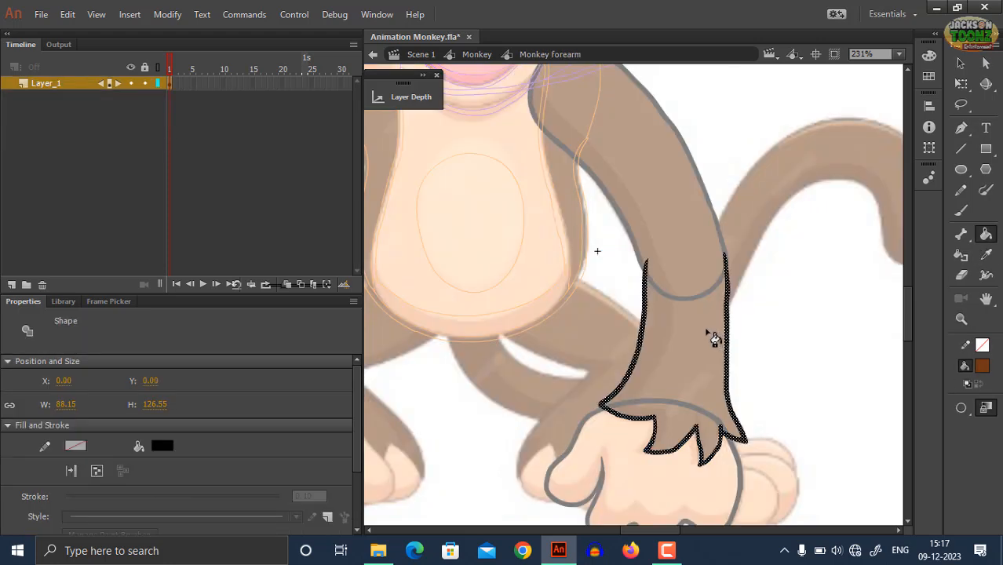
# Step: Brush a rounded brown arc across the open upper end of the forearm outline to close the shape at the elbow
pyautogui.press('z')
pyautogui.click(683, 282)
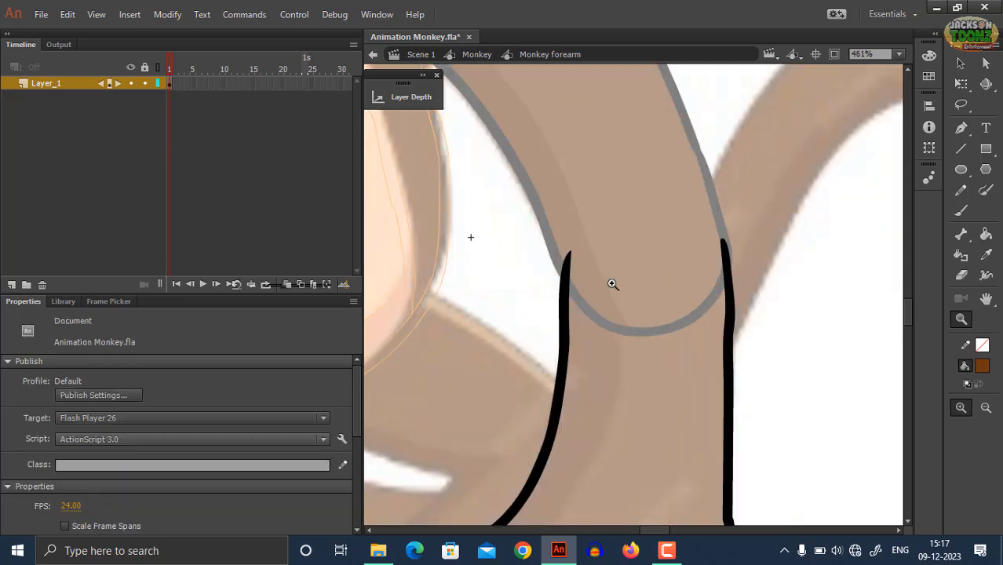
pyautogui.press('b')
pyautogui.click(986, 449)
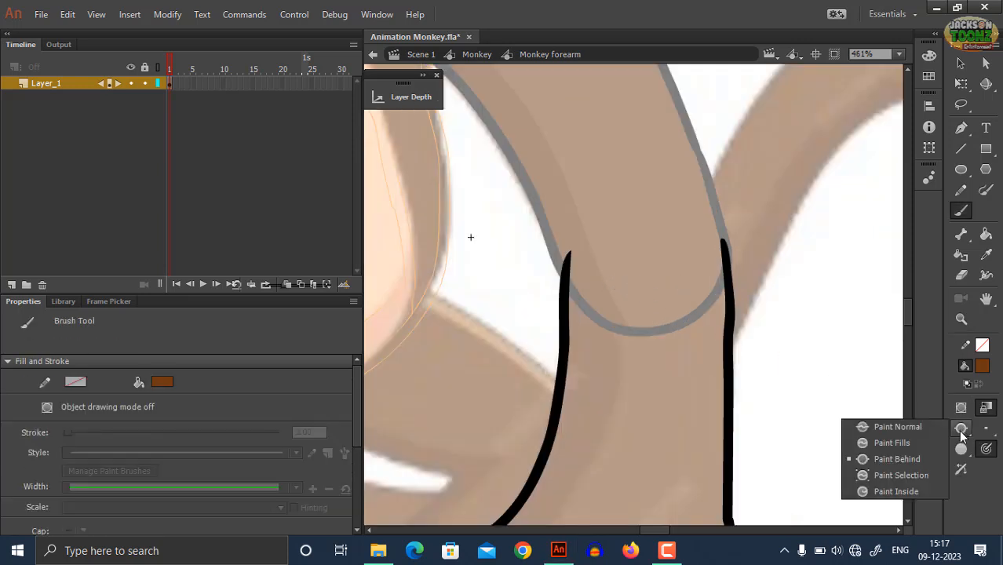
pyautogui.click(906, 469)
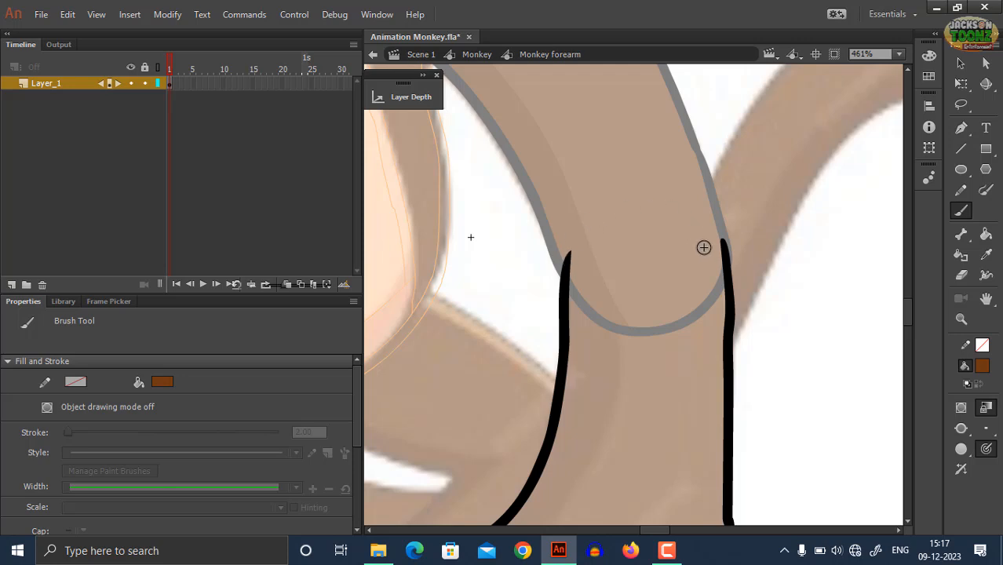
pyautogui.moveTo(565, 263)
pyautogui.mouseDown()
pyautogui.moveTo(597, 218)
pyautogui.moveTo(620, 212)
pyautogui.mouseUp()
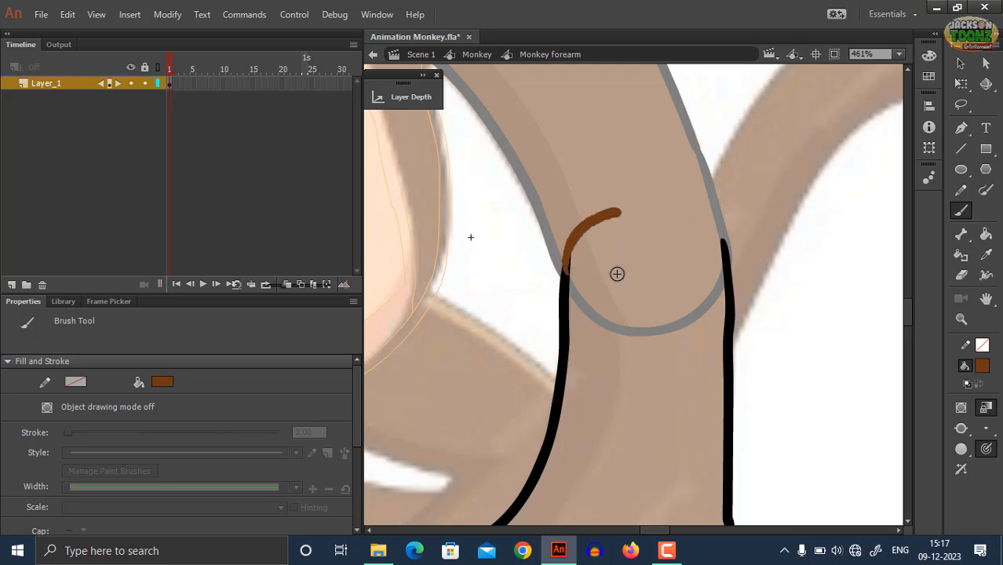
pyautogui.hotkey('ctrl', 'z')
pyautogui.moveTo(575, 244)
pyautogui.mouseDown()
pyautogui.moveTo(620, 218)
pyautogui.moveTo(681, 214)
pyautogui.mouseUp()
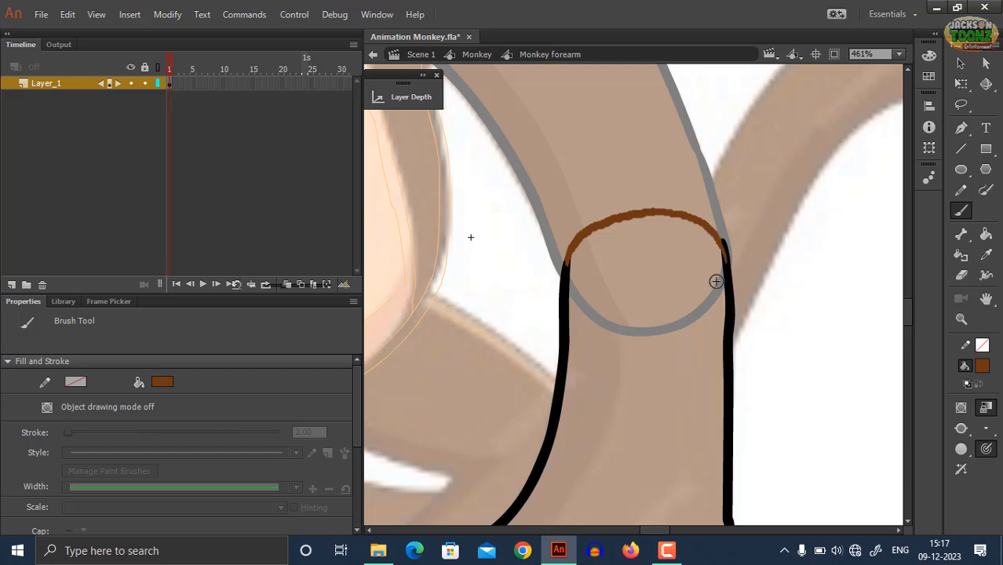
# Step: Fill the closed forearm shape with the sampled lighter brown
pyautogui.press('k')
pyautogui.click(667, 312)
pyautogui.press('z')
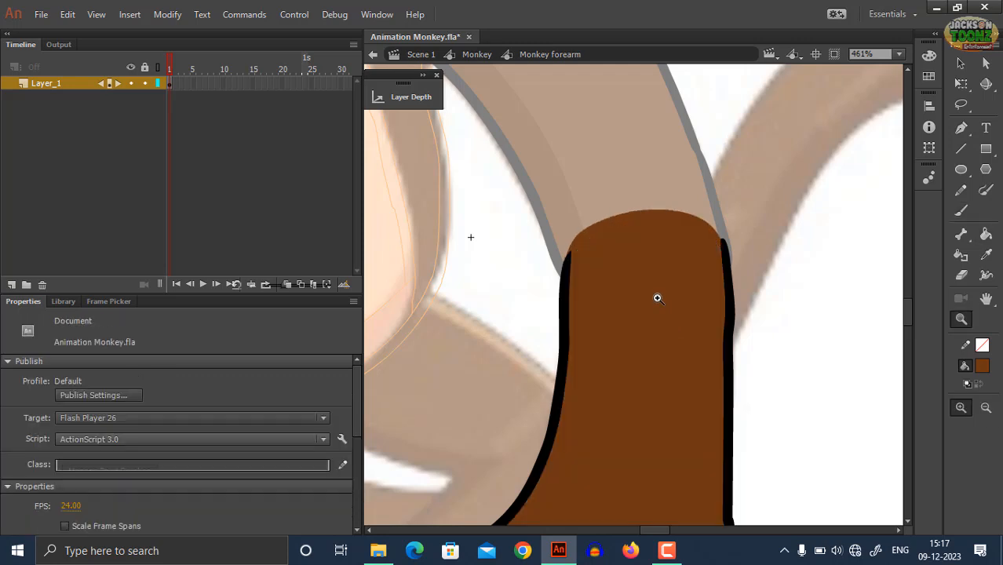
pyautogui.keyDown('alt'); pyautogui.click(658, 298); pyautogui.keyUp('alt')
# Step: Sample the reference's darker brown, draw a pencil line along the forearm's inner side and fill that strip as shading
pyautogui.hotkey('ctrl', 'e')
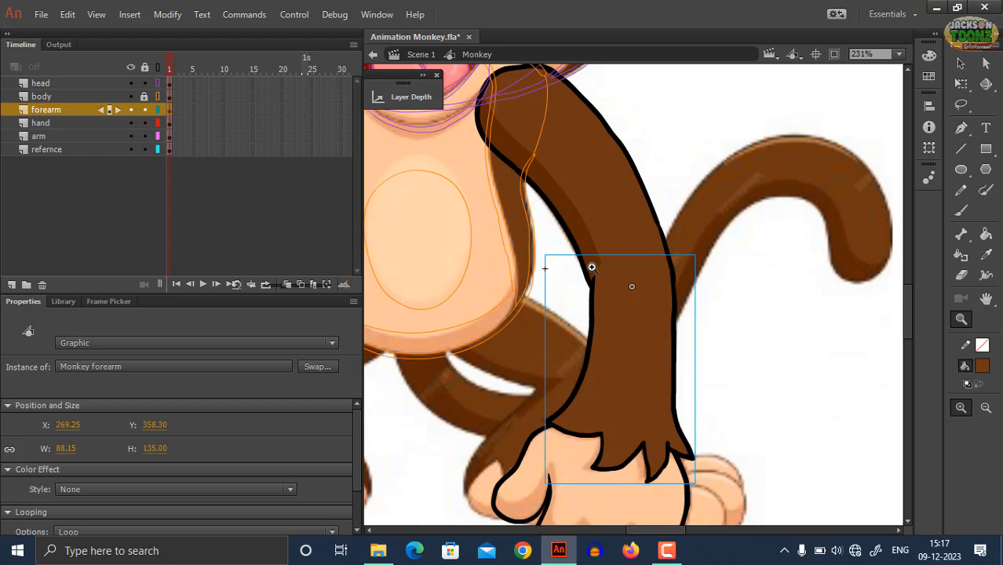
pyautogui.press('k')
pyautogui.doubleClick(598, 318)
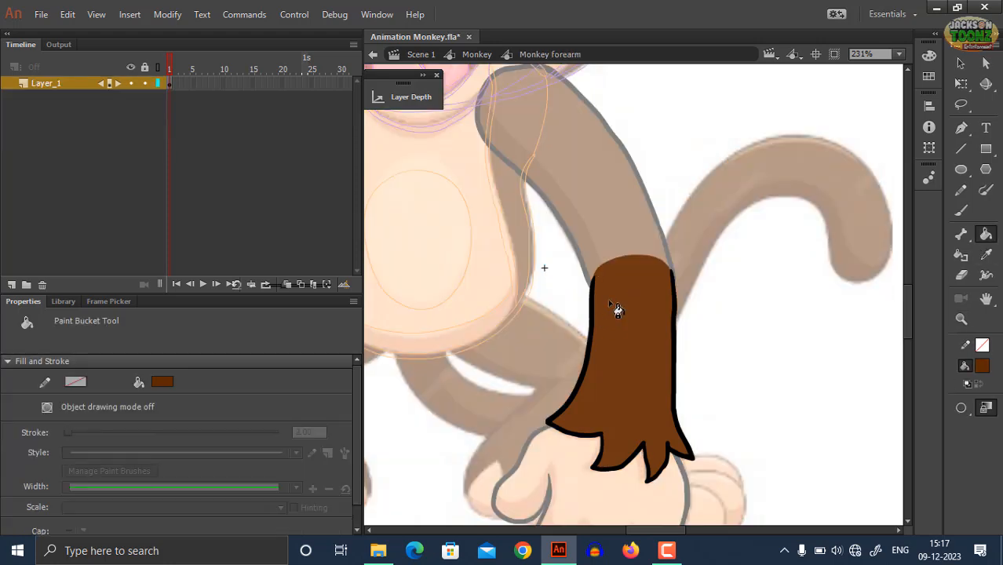
pyautogui.press('y')
pyautogui.moveTo(598, 258)
pyautogui.mouseDown()
pyautogui.moveTo(611, 320)
pyautogui.moveTo(559, 457)
pyautogui.mouseUp()
pyautogui.click(594, 382)
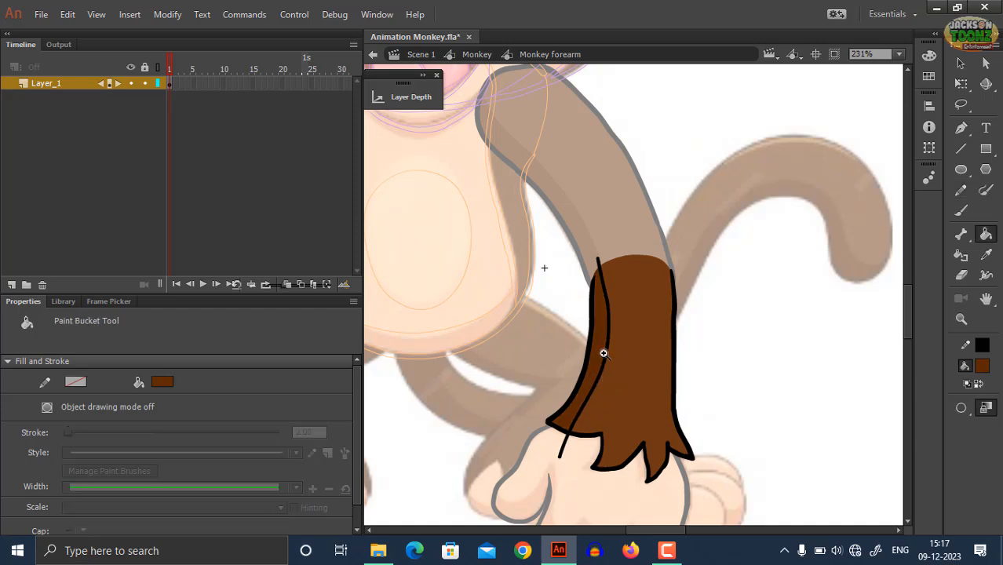
# Step: Select the whole forearm drawing and set its stroke colour to none to remove the pencil shading line
pyautogui.press('z')
pyautogui.keyDown('alt'); pyautogui.click(595, 343); pyautogui.keyUp('alt')
pyautogui.moveTo(698, 234); pyautogui.dragTo(535, 422)
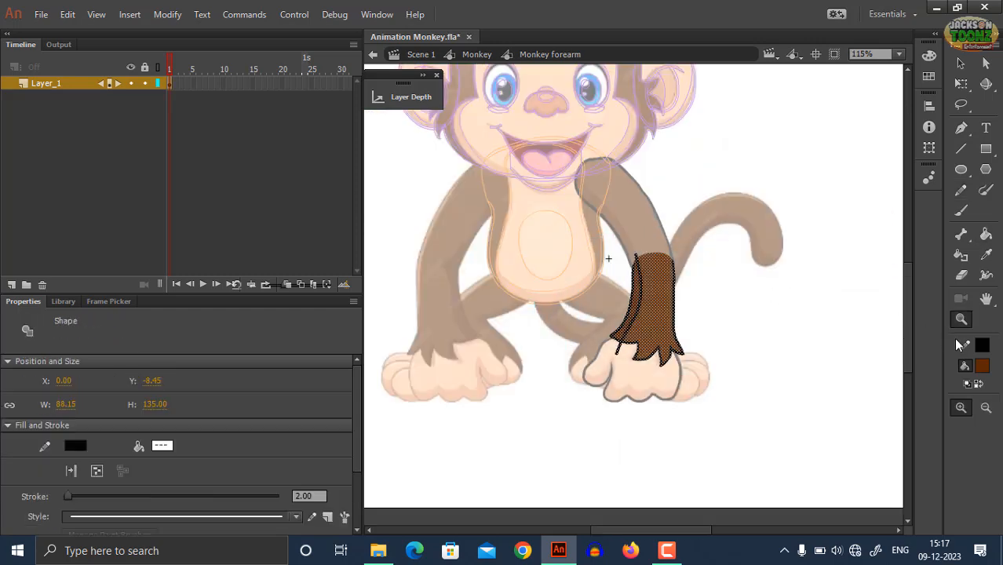
pyautogui.click(982, 347)
pyautogui.click(947, 160)
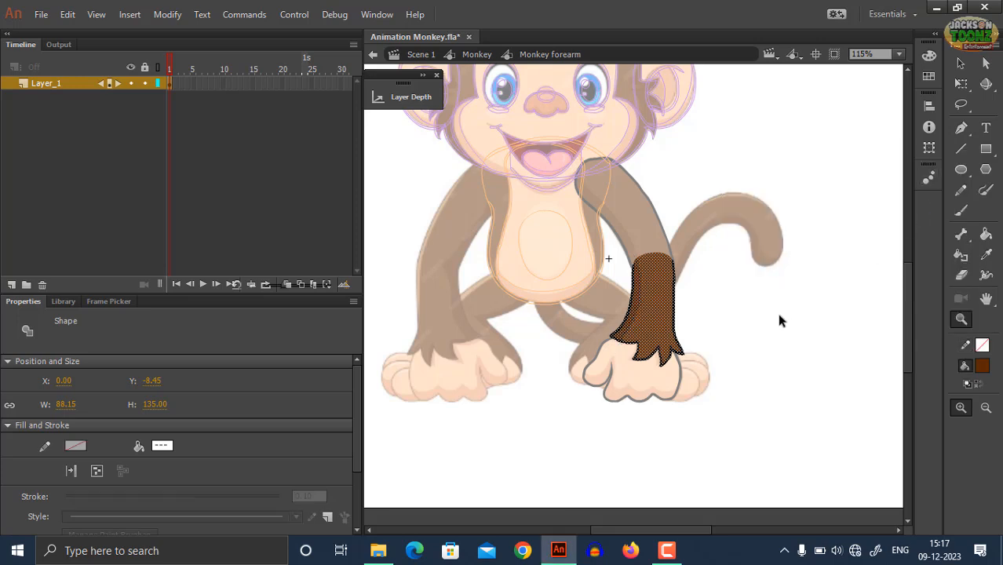
pyautogui.hotkey('ctrl', 'shift', 'a')
# Step: Return to the Monkey symbol and save the document
pyautogui.keyDown('alt'); pyautogui.click(672, 310); pyautogui.keyUp('alt')
pyautogui.doubleClick(668, 313)
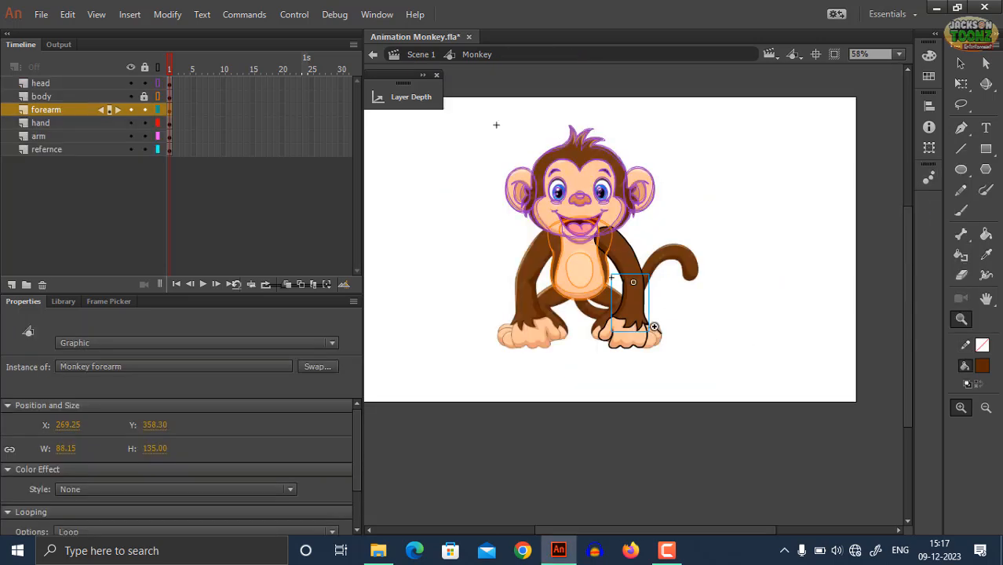
pyautogui.click(627, 290)
pyautogui.moveTo(633, 320); pyautogui.dragTo(666, 332)
pyautogui.keyDown('ctrl'); pyautogui.click(757, 332); pyautogui.keyUp('ctrl')
pyautogui.hotkey('ctrl', 's')
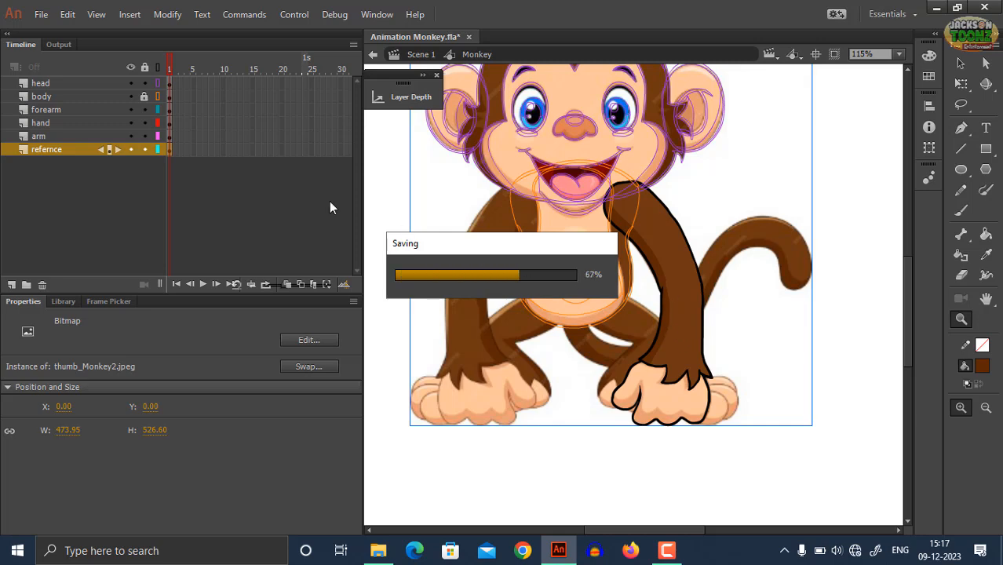
# Step: Turn off outline display for all layers, and temporarily hide the refernce layer to check the traced artwork
pyautogui.click(158, 67)
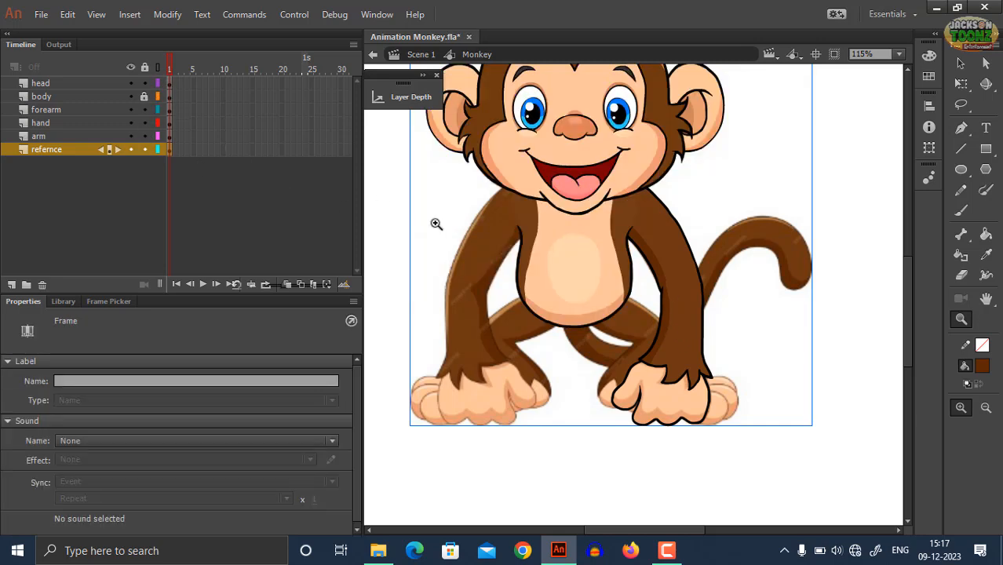
pyautogui.click(132, 150)
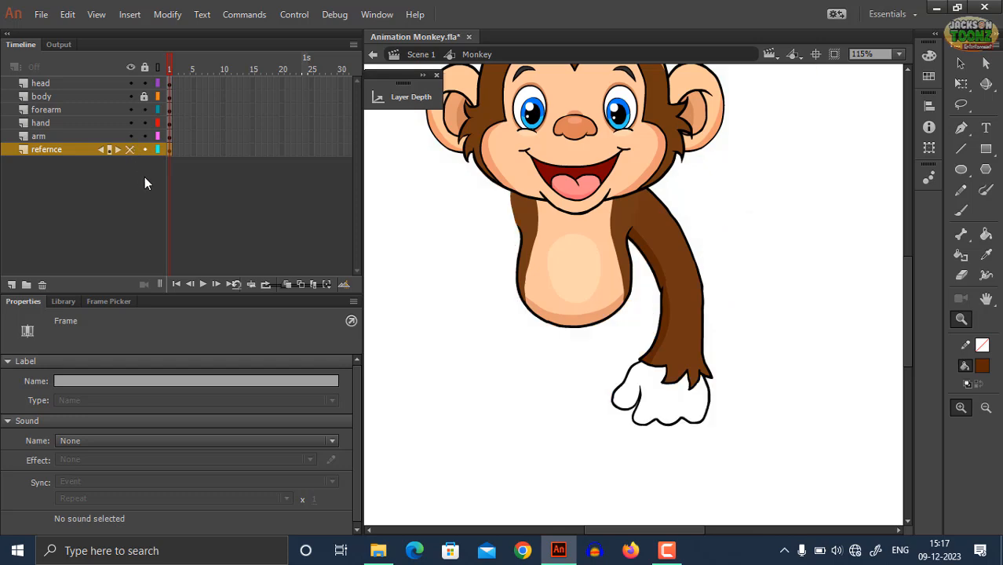
pyautogui.keyDown('alt'); pyautogui.click(599, 281); pyautogui.keyUp('alt')
pyautogui.click(635, 283)
pyautogui.keyDown('alt'); pyautogui.click(600, 283); pyautogui.keyUp('alt')
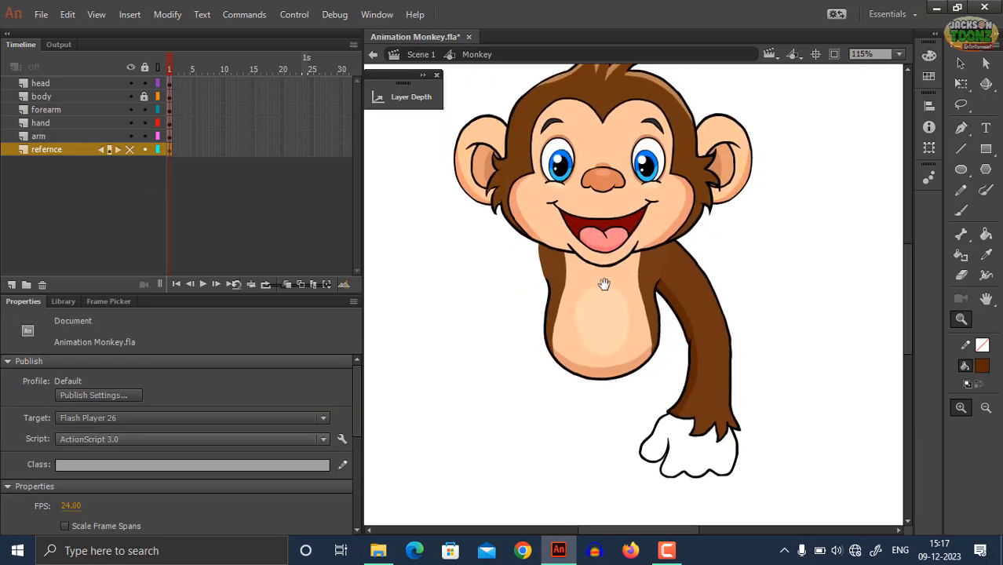
pyautogui.click(600, 282)
pyautogui.click(130, 149)
# Step: Sample the light peach from the reference hand and fill the hand with it inside the monkey palm hand symbol
pyautogui.click(632, 402)
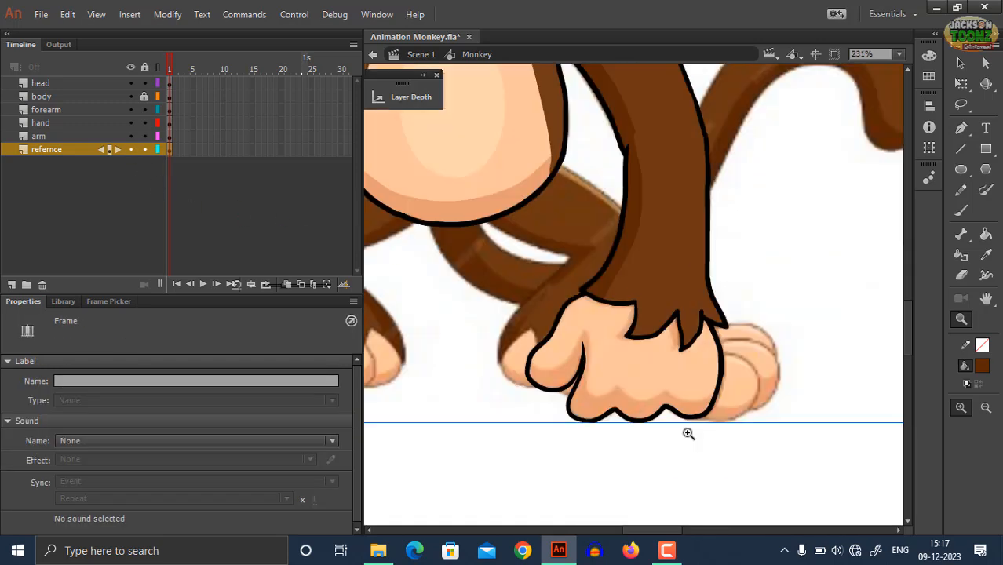
pyautogui.press('i')
pyautogui.click(661, 386)
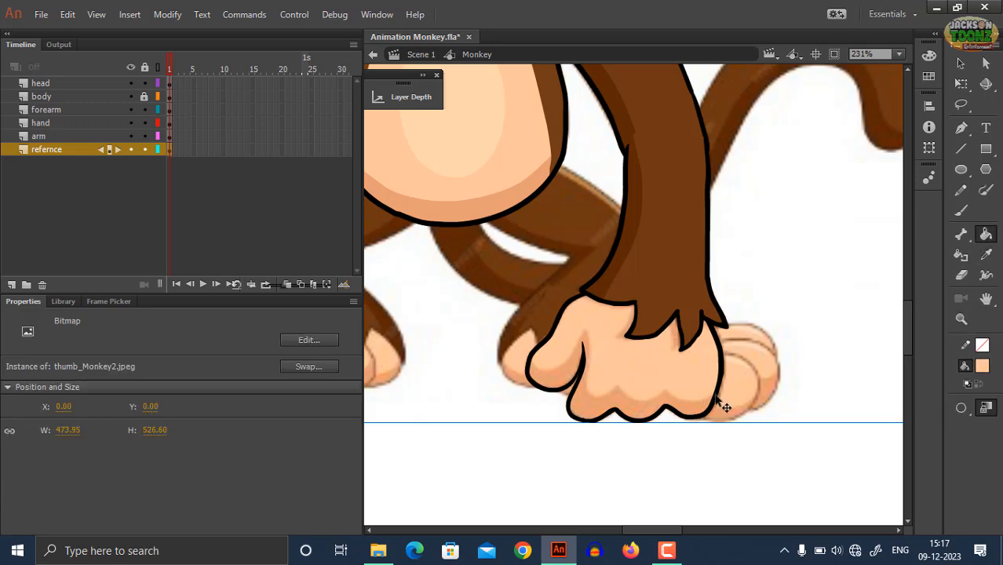
pyautogui.keyDown('ctrl'); pyautogui.doubleClick(715, 395); pyautogui.keyUp('ctrl')
pyautogui.click(687, 398)
pyautogui.press('z')
pyautogui.keyDown('alt'); pyautogui.click(683, 381); pyautogui.keyUp('alt')
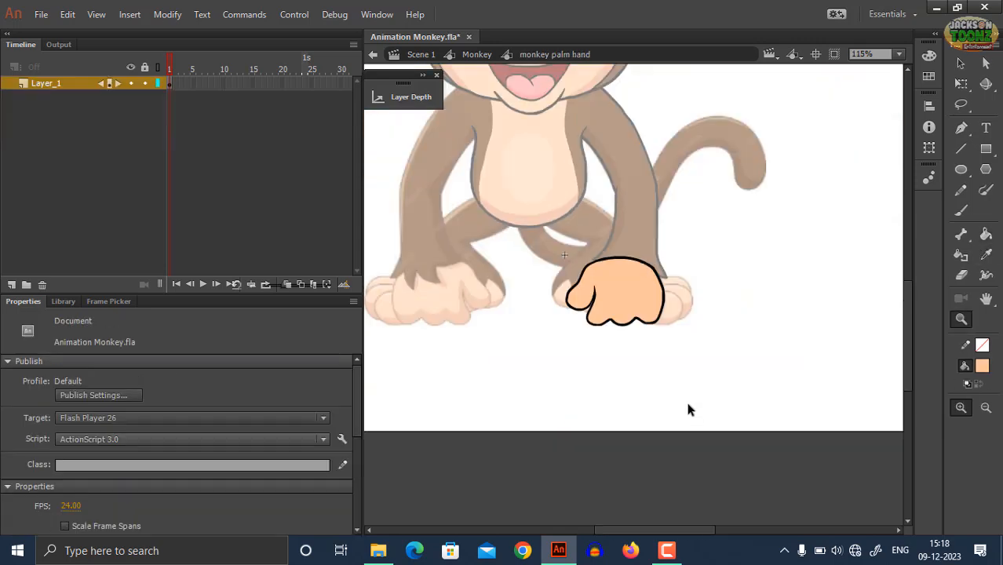
# Step: Sample the darker peach from the reference's other hand in the Monkey symbol, and reopen the monkey palm hand symbol
pyautogui.keyDown('ctrl'); pyautogui.doubleClick(685, 399); pyautogui.keyUp('ctrl')
pyautogui.moveTo(619, 321); pyautogui.dragTo(640, 376)
pyautogui.click(511, 355)
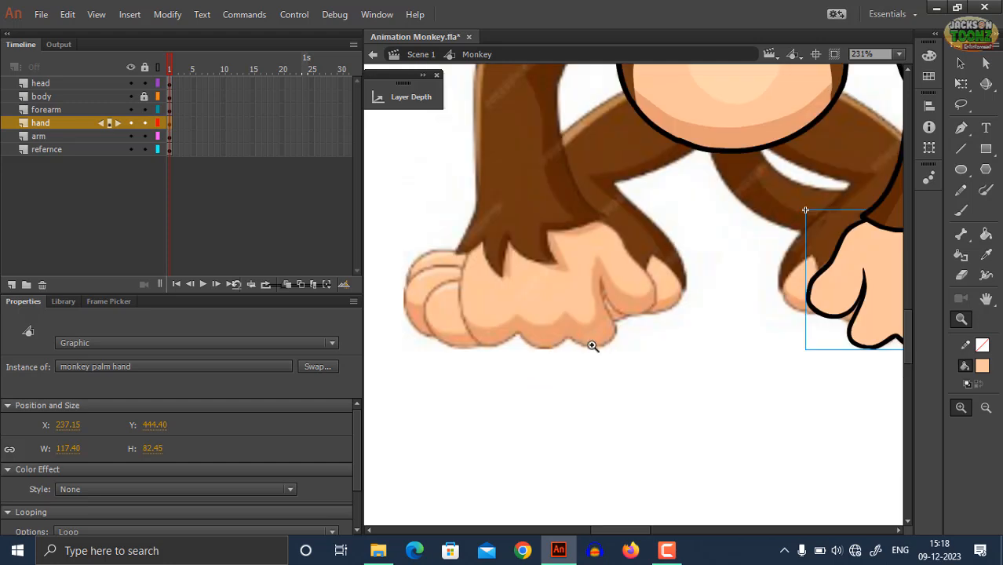
pyautogui.press('k')
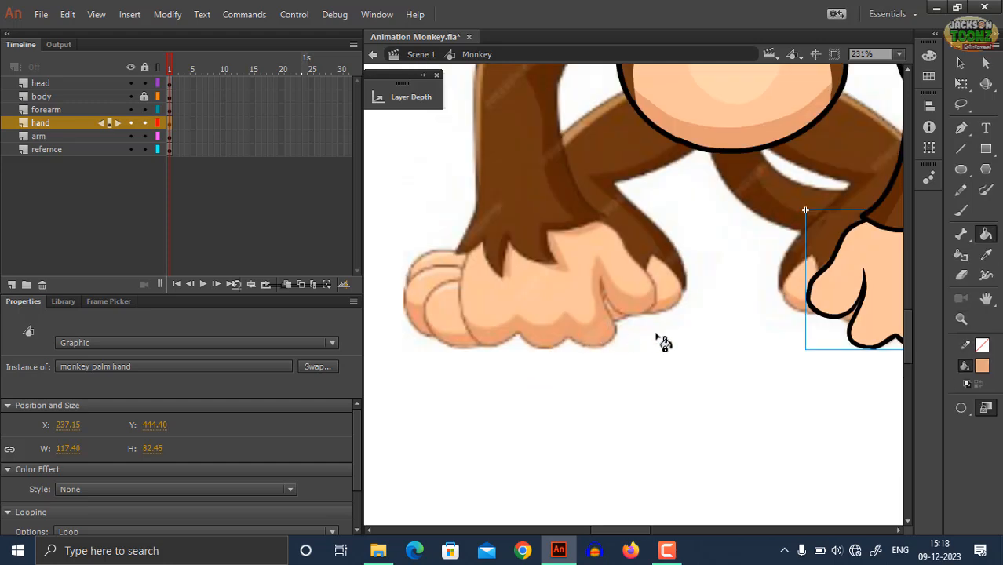
pyautogui.keyDown('ctrl'); pyautogui.doubleClick(831, 323); pyautogui.keyUp('ctrl')
pyautogui.moveTo(825, 307); pyautogui.dragTo(625, 293)
# Step: Draw a pencil line following the thumb and knuckles across the hand and fill the areas below it with the darker peach
pyautogui.press('z')
pyautogui.click(695, 283)
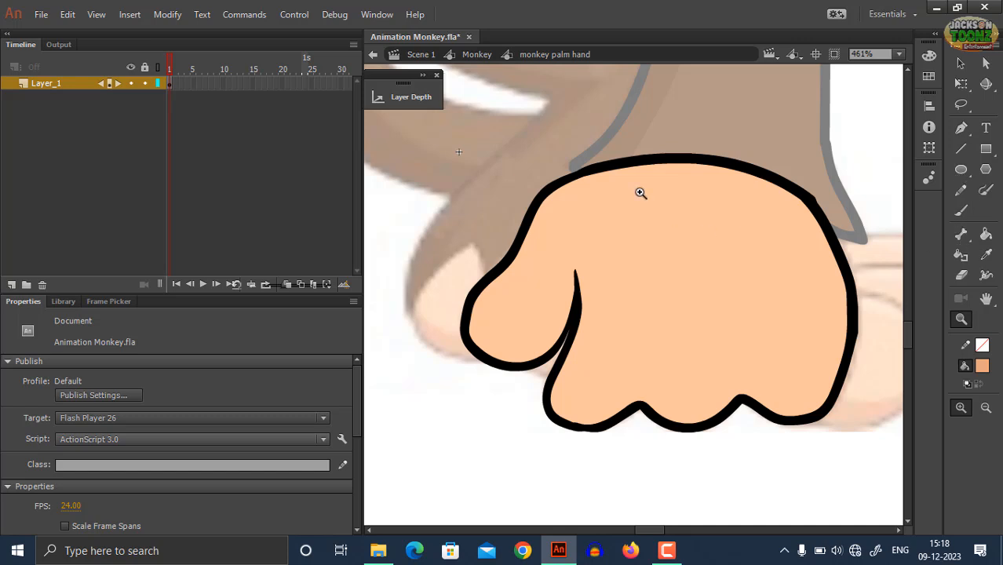
pyautogui.hotkey('ctrl', '-')
pyautogui.hotkey('shift', 'y')
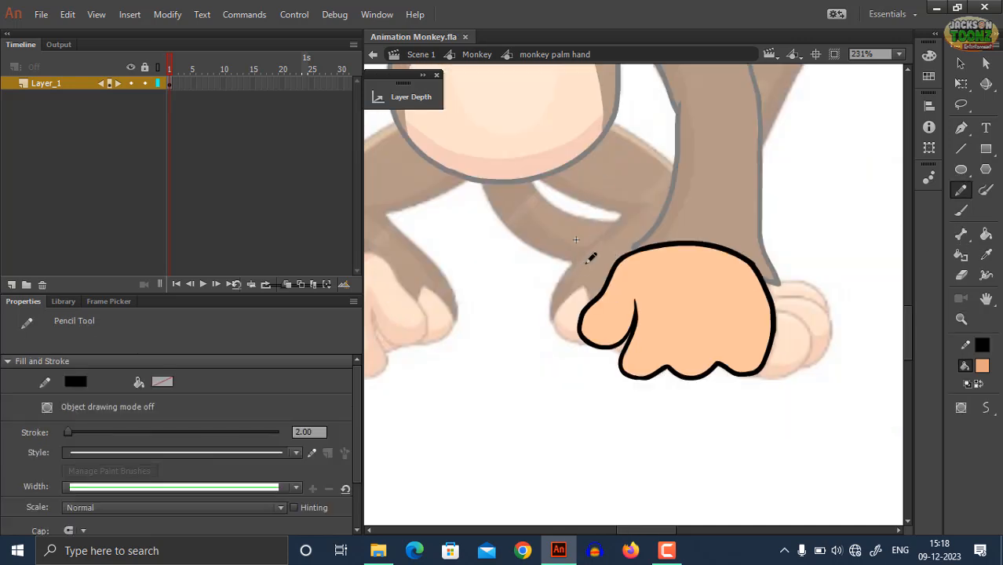
pyautogui.moveTo(649, 238)
pyautogui.mouseDown()
pyautogui.moveTo(603, 319)
pyautogui.moveTo(610, 332)
pyautogui.moveTo(622, 321)
pyautogui.moveTo(598, 315)
pyautogui.moveTo(617, 321)
pyautogui.moveTo(634, 283)
pyautogui.moveTo(655, 339)
pyautogui.moveTo(749, 347)
pyautogui.moveTo(776, 318)
pyautogui.moveTo(782, 283)
pyautogui.mouseUp()
pyautogui.hotkey('ctrl', 'z')
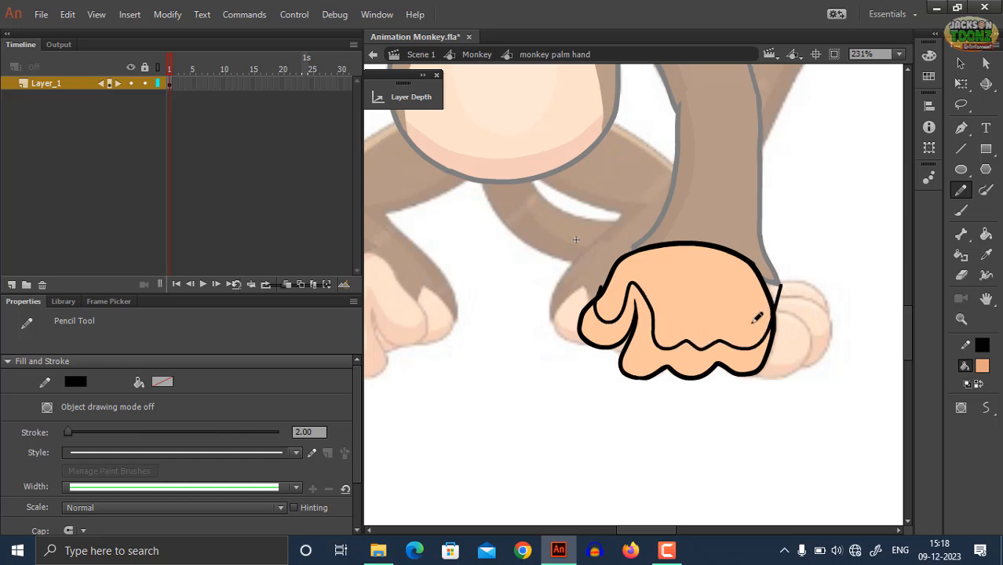
pyautogui.press('k')
pyautogui.click(701, 368)
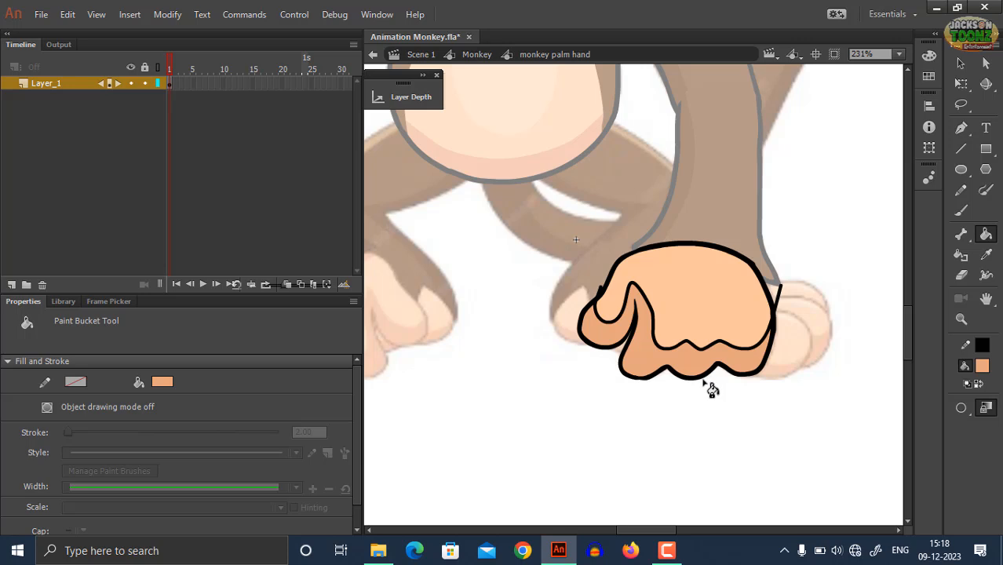
# Step: Select the whole hand drawing and set its stroke colour to none to remove the pencil shading line
pyautogui.press('z')
pyautogui.keyDown('alt'); pyautogui.click(694, 338); pyautogui.keyUp('alt')
pyautogui.moveTo(698, 244); pyautogui.dragTo(601, 333)
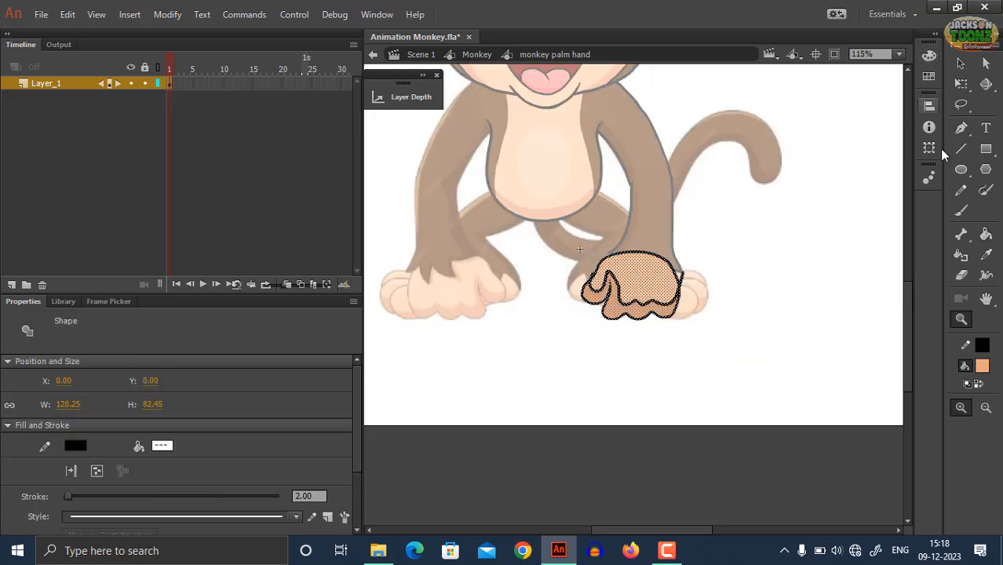
pyautogui.click(983, 346)
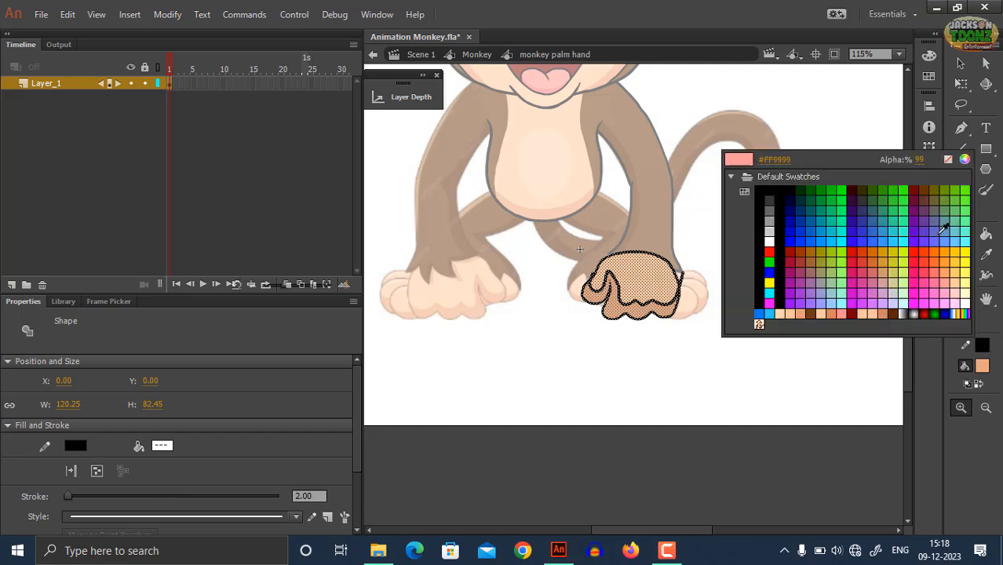
pyautogui.click(954, 157)
pyautogui.keyDown('ctrl'); pyautogui.click(769, 285); pyautogui.keyUp('ctrl')
# Step: Leave the monkey palm hand symbol for the Monkey symbol and save the document
pyautogui.click(600, 284)
pyautogui.moveTo(594, 303); pyautogui.dragTo(670, 303)
pyautogui.keyDown('alt'); pyautogui.click(670, 303); pyautogui.keyUp('alt')
pyautogui.press('Escape')
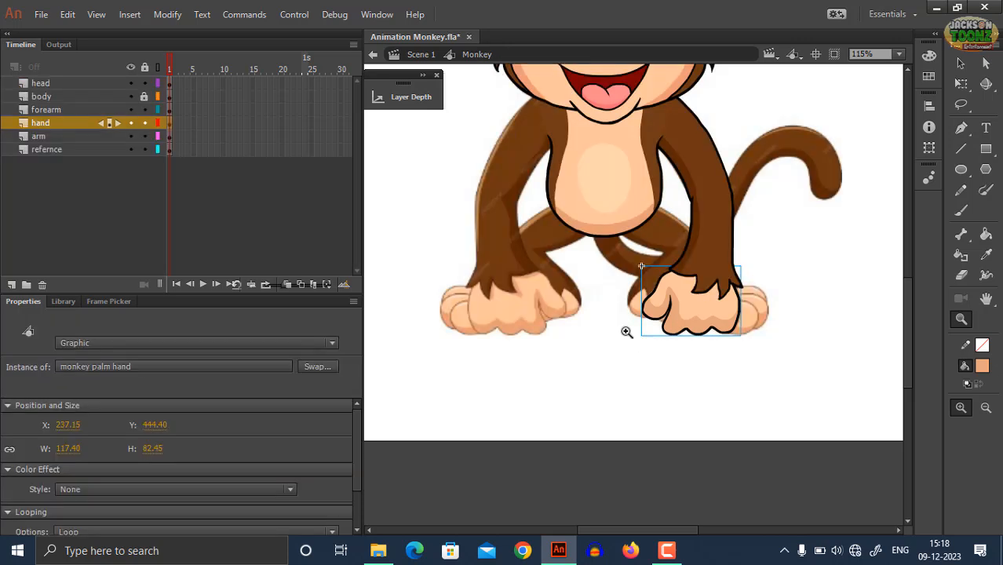
pyautogui.moveTo(630, 329); pyautogui.dragTo(650, 409)
pyautogui.hotkey('ctrl', 's')
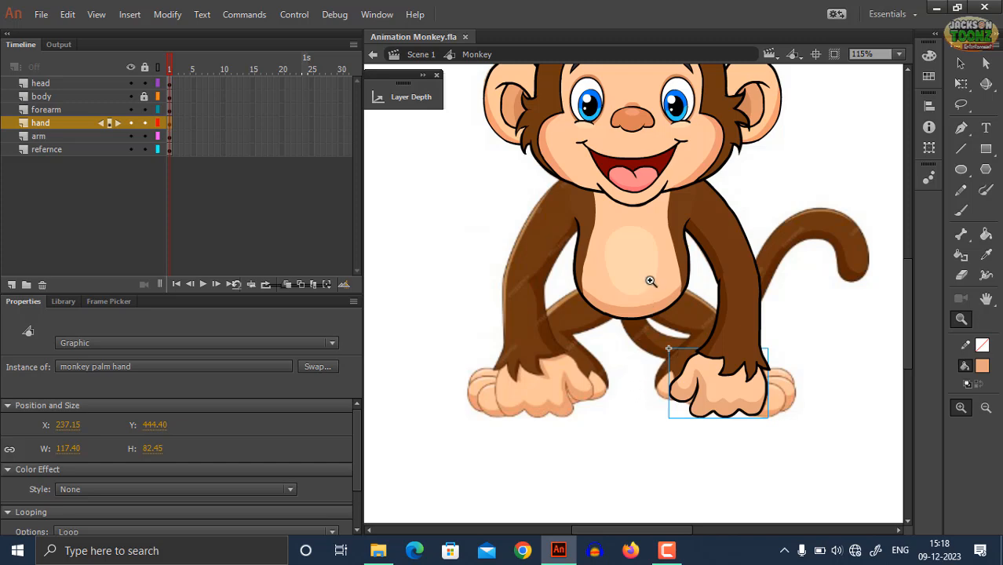
# Step: Check the traced arm, forearm and hand pieces in turn to identify the layer holding each one
pyautogui.click(987, 64)
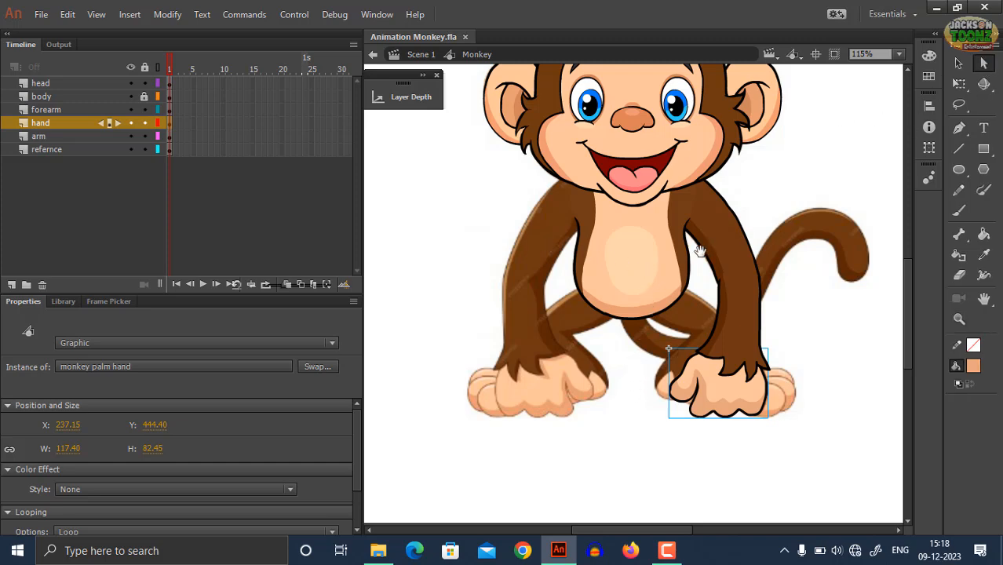
pyautogui.scroll(2, 699, 302)
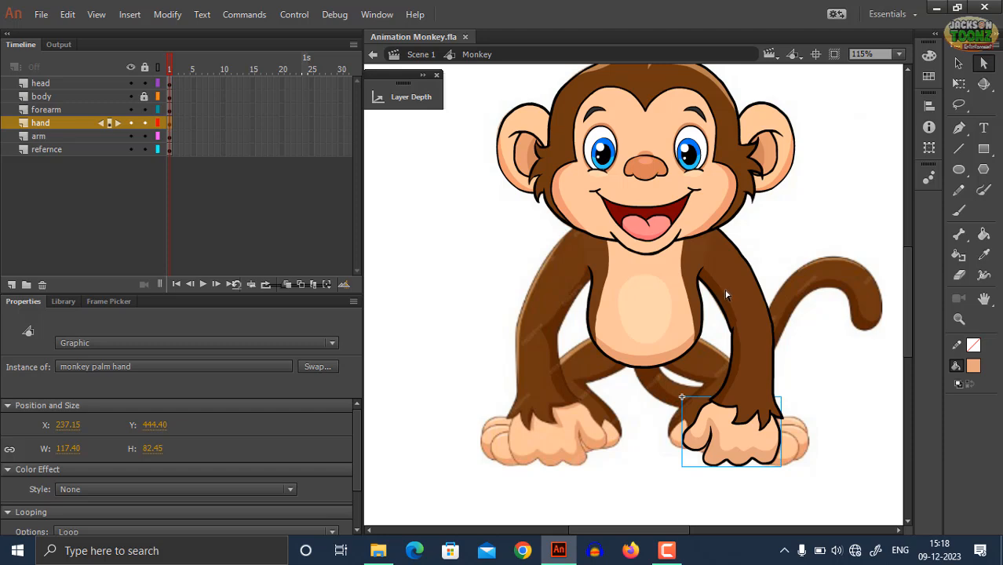
pyautogui.click(732, 302)
pyautogui.click(748, 359)
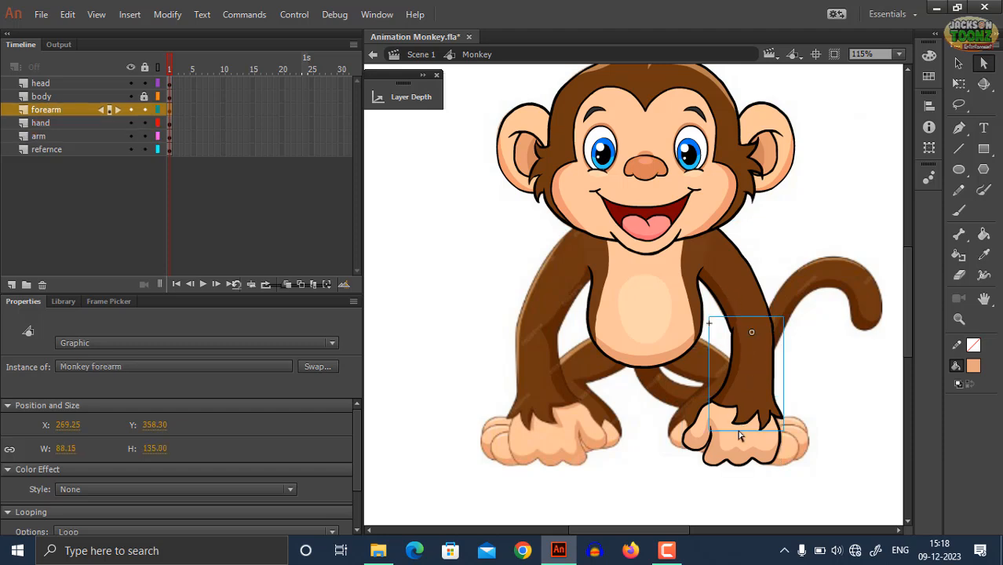
pyautogui.click(747, 406)
pyautogui.click(957, 68)
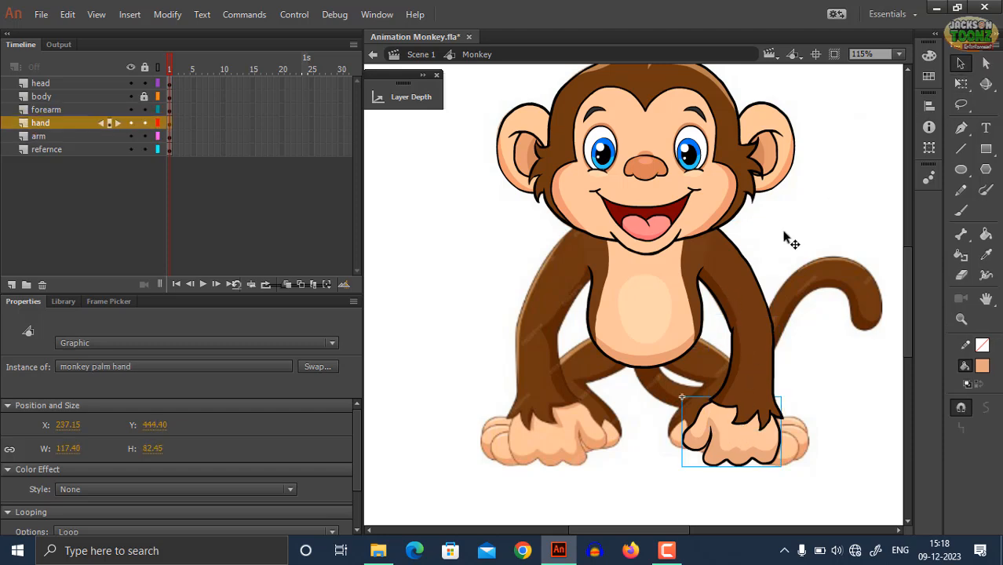
pyautogui.click(726, 264)
pyautogui.click(749, 349)
pyautogui.click(744, 440)
# Step: Duplicate the forearm, hand and arm layers together
pyautogui.click(55, 110)
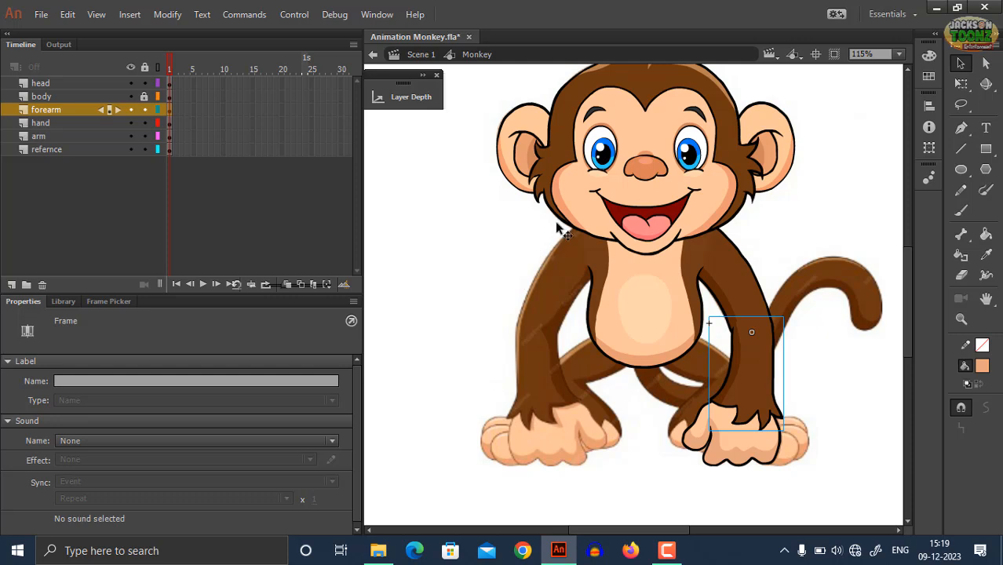
pyautogui.keyDown('shift'); pyautogui.click(46, 137); pyautogui.keyUp('shift')
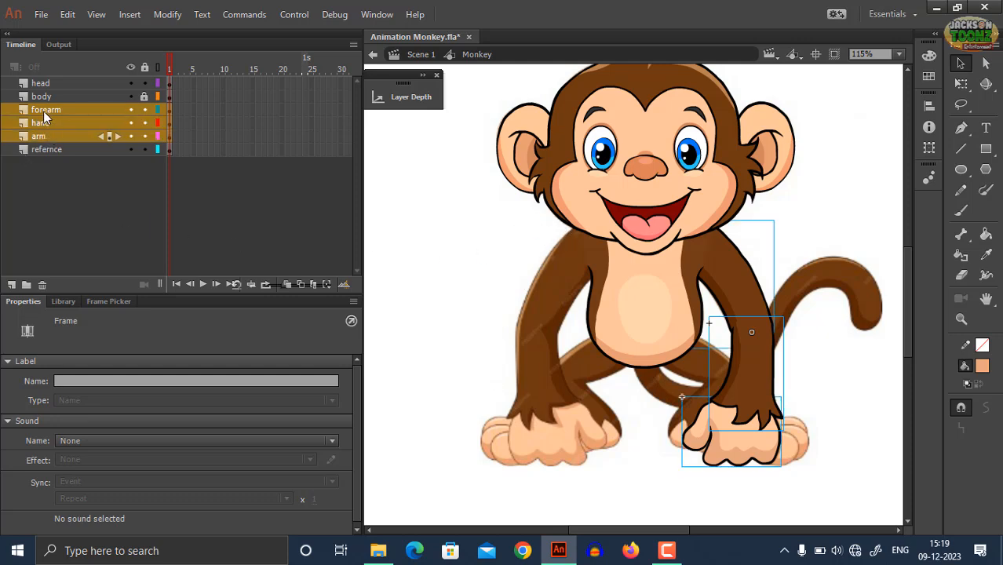
pyautogui.rightClick(43, 117)
pyautogui.click(84, 298)
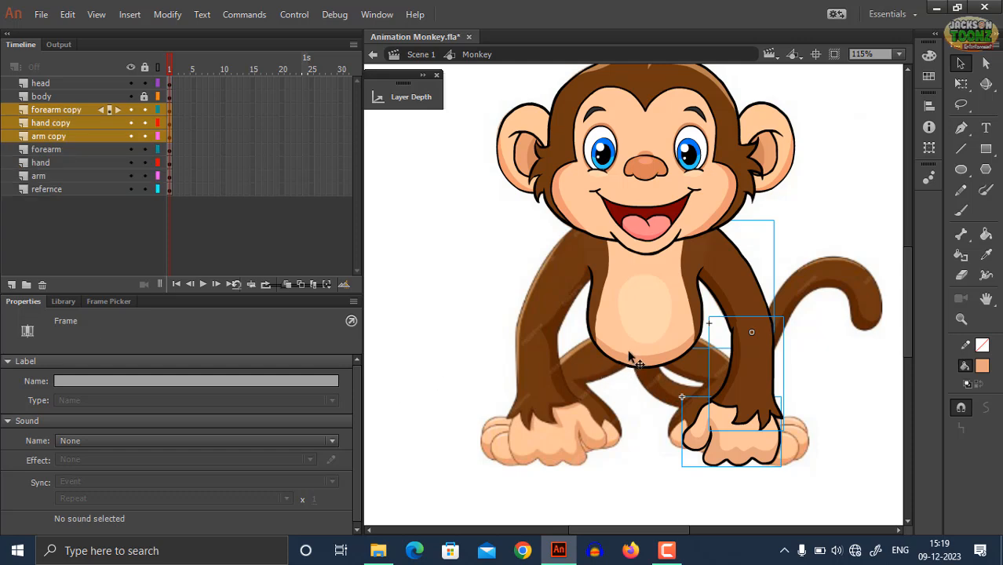
# Step: Move the duplicated arm pieces to the monkey's other side, flip them horizontally and align them with the reference arm
pyautogui.press('q')
pyautogui.moveTo(738, 294); pyautogui.dragTo(510, 297)
pyautogui.rightClick(510, 299)
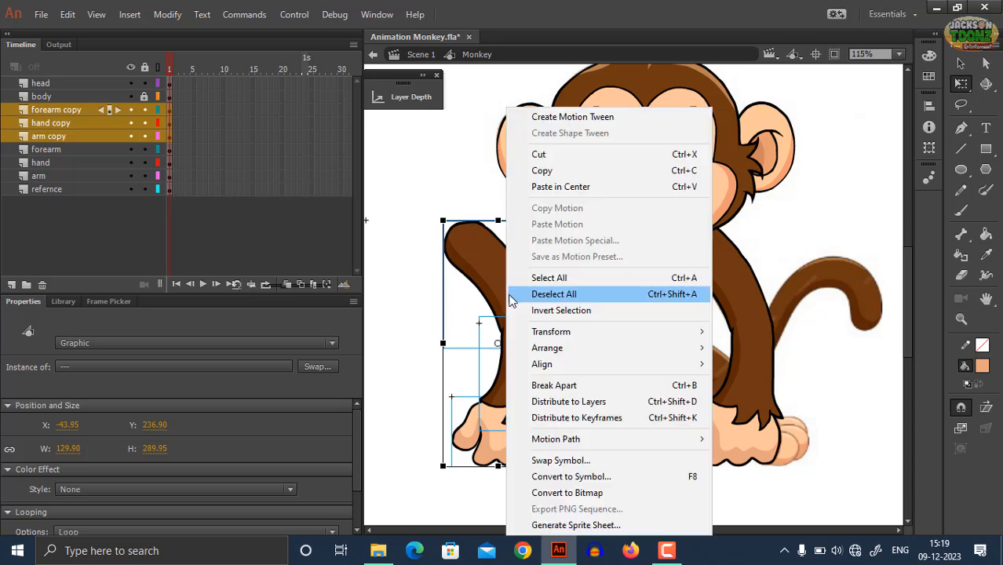
pyautogui.moveTo(551, 331)
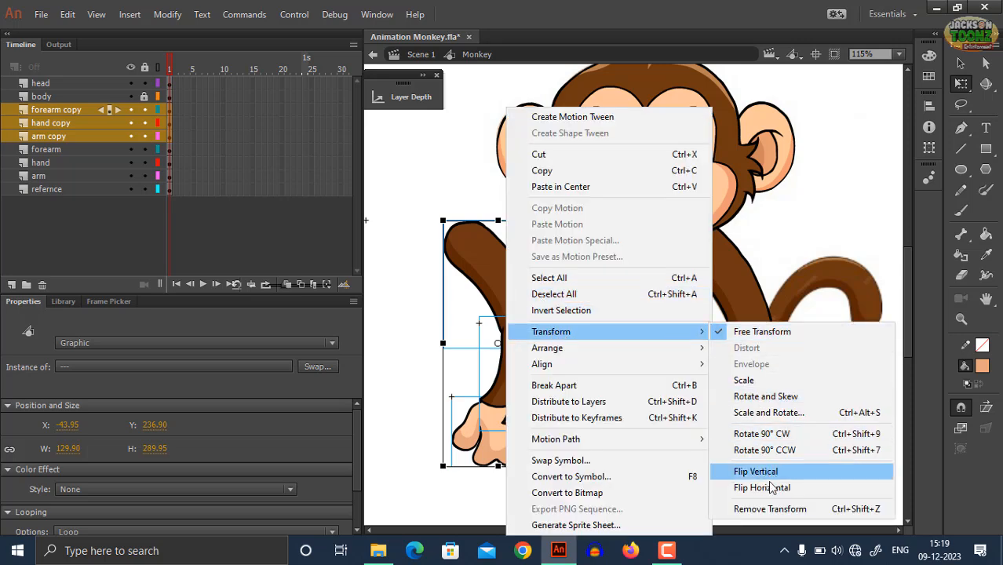
pyautogui.click(763, 485)
pyautogui.moveTo(493, 295); pyautogui.dragTo(556, 296)
# Step: Examine the whole monkey with both arms in place against the reference image
pyautogui.click(667, 462)
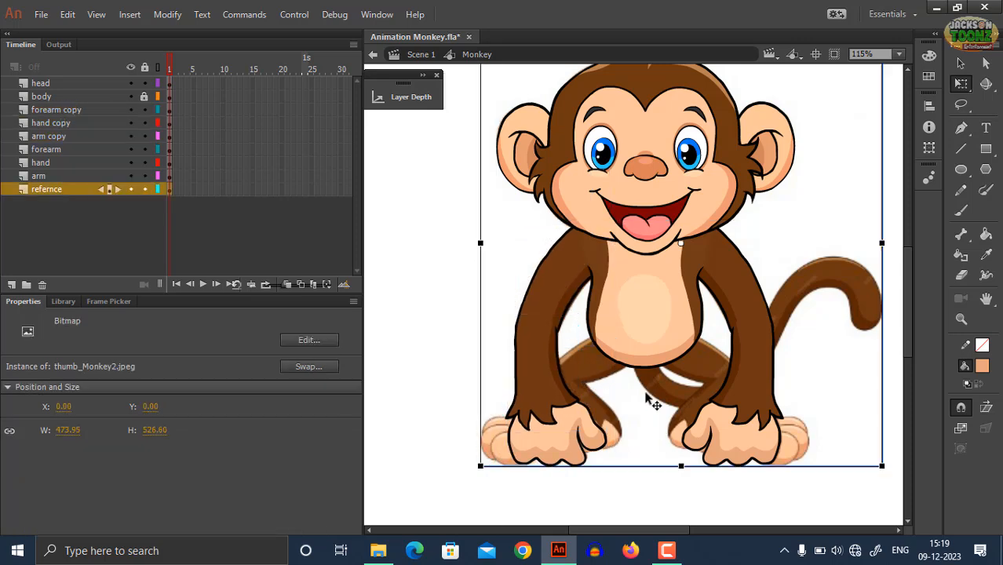
pyautogui.press('z')
pyautogui.keyDown('alt'); pyautogui.click(647, 314); pyautogui.keyUp('alt')
pyautogui.click(639, 294)
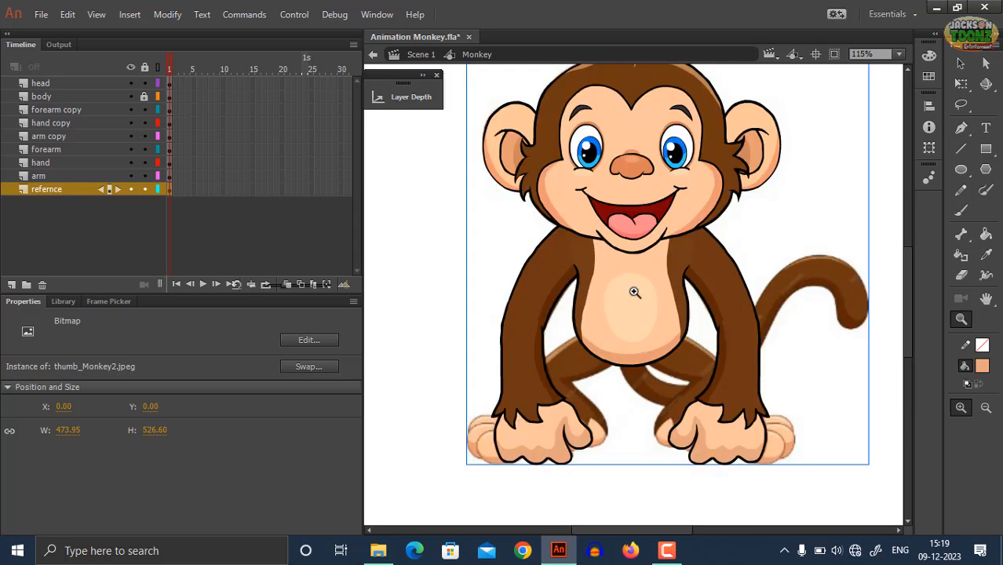
pyautogui.click(634, 292)
pyautogui.keyDown('alt'); pyautogui.click(638, 314); pyautogui.keyUp('alt')
pyautogui.keyDown('alt'); pyautogui.click(635, 405); pyautogui.keyUp('alt')
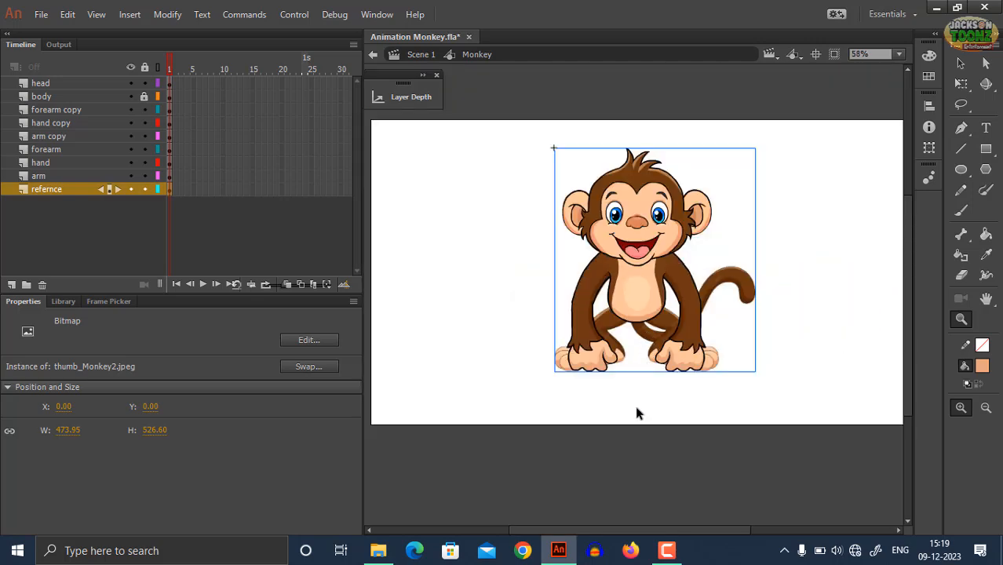
pyautogui.press('Escape')
# Step: Lock every layer above refernce and add a new layer named thigh directly above it
pyautogui.click(619, 293)
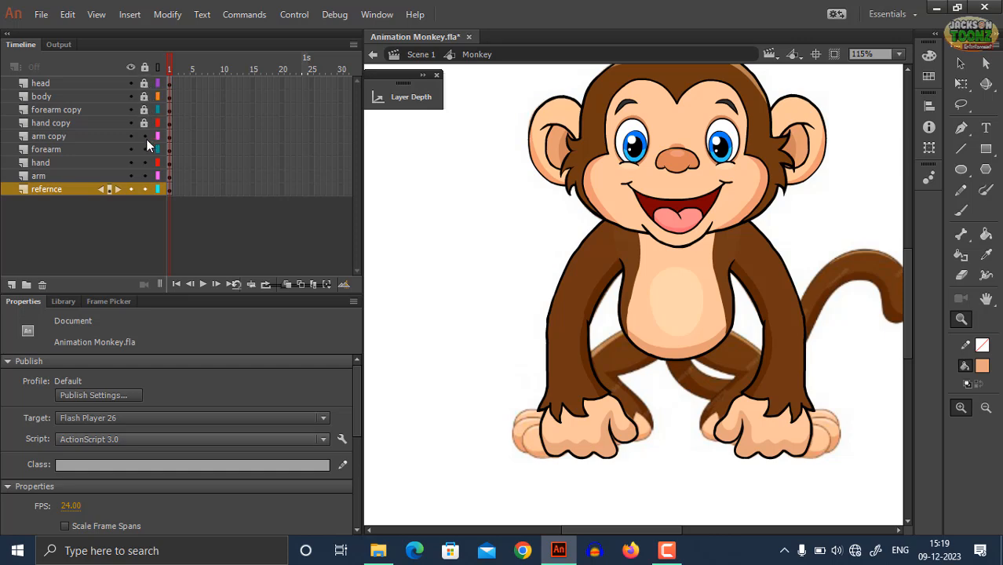
pyautogui.click(50, 193)
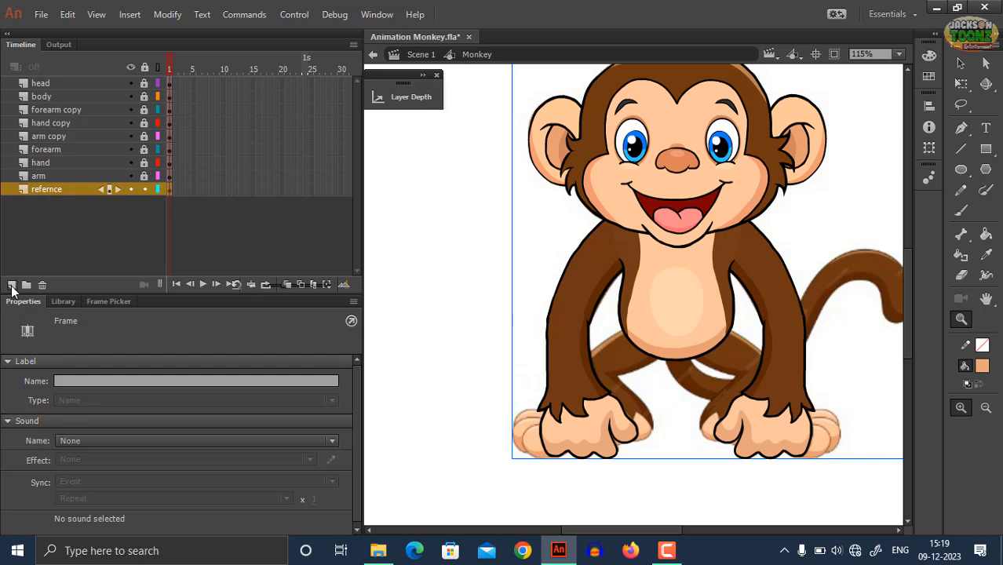
pyautogui.click(12, 286)
pyautogui.doubleClick(46, 191)
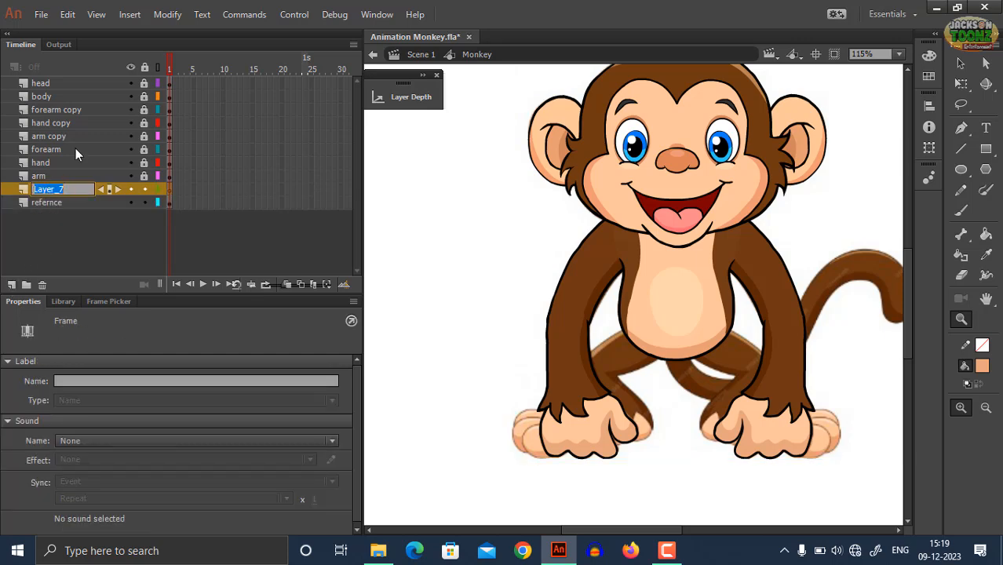
pyautogui.write('thigh')
pyautogui.press('Return')
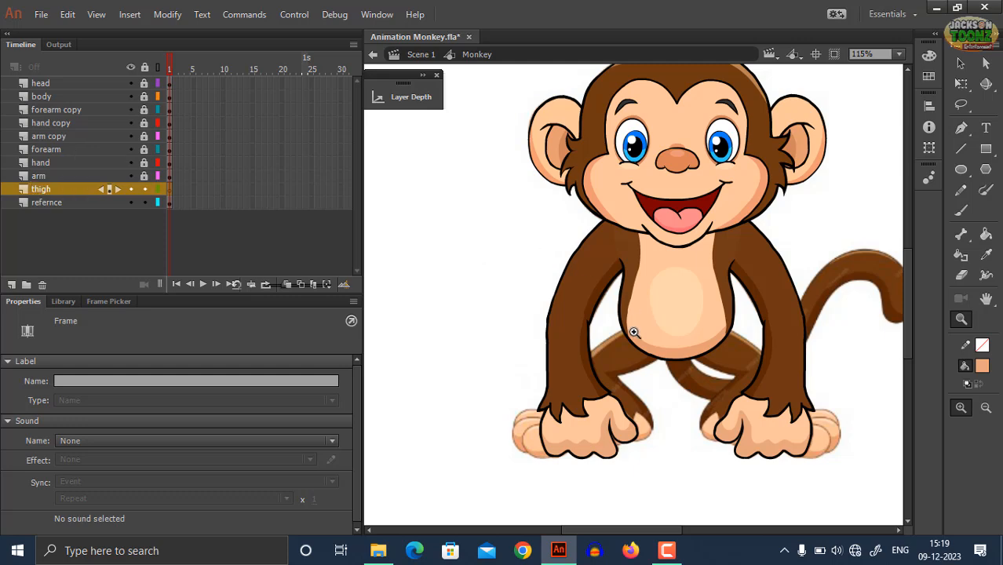
# Step: Set up the Brush tool with a black fill, with the reference thigh enlarged for tracing
pyautogui.click(644, 365)
pyautogui.moveTo(661, 320); pyautogui.dragTo(626, 301)
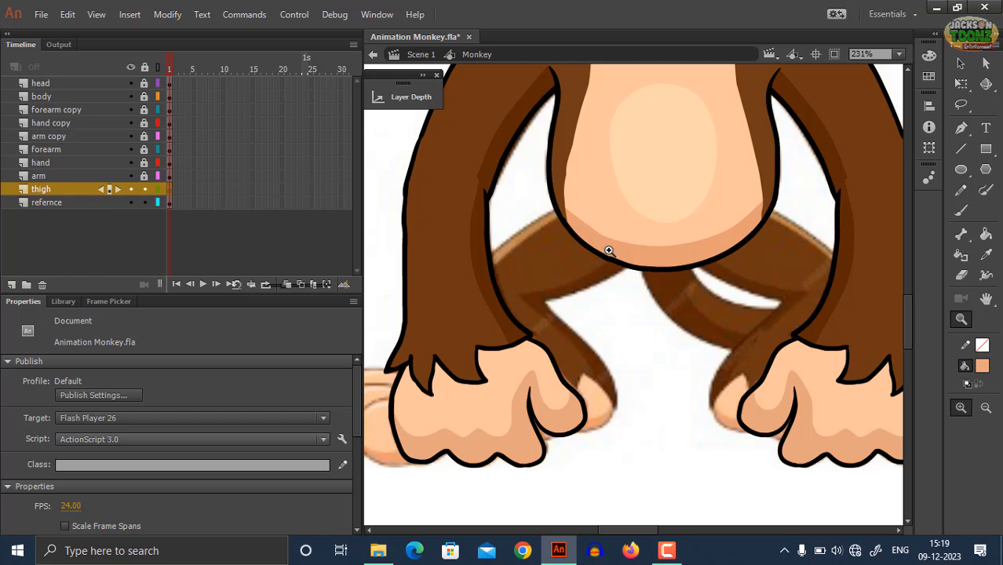
pyautogui.press('b')
pyautogui.click(979, 369)
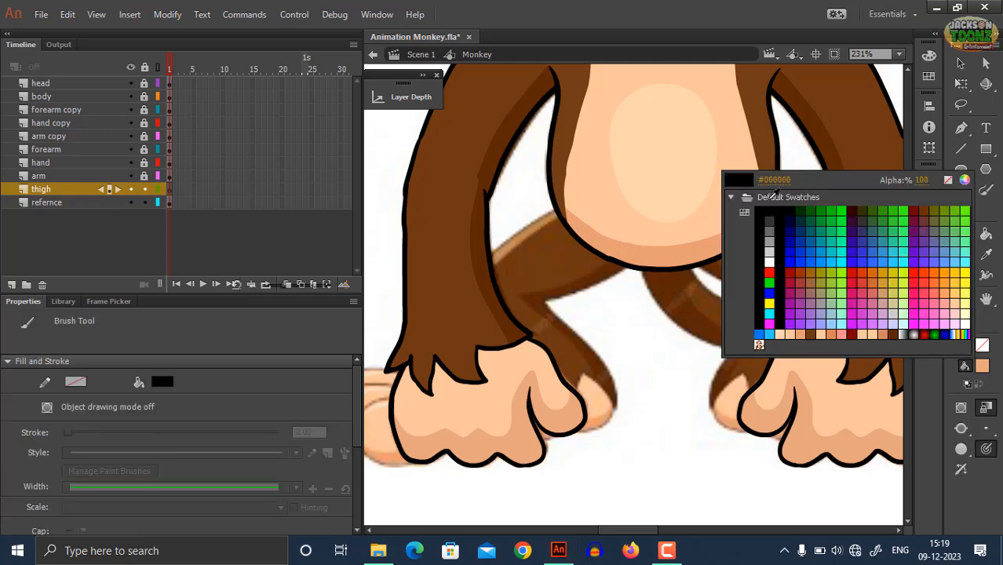
pyautogui.click(747, 211)
pyautogui.moveTo(545, 230); pyautogui.dragTo(584, 181)
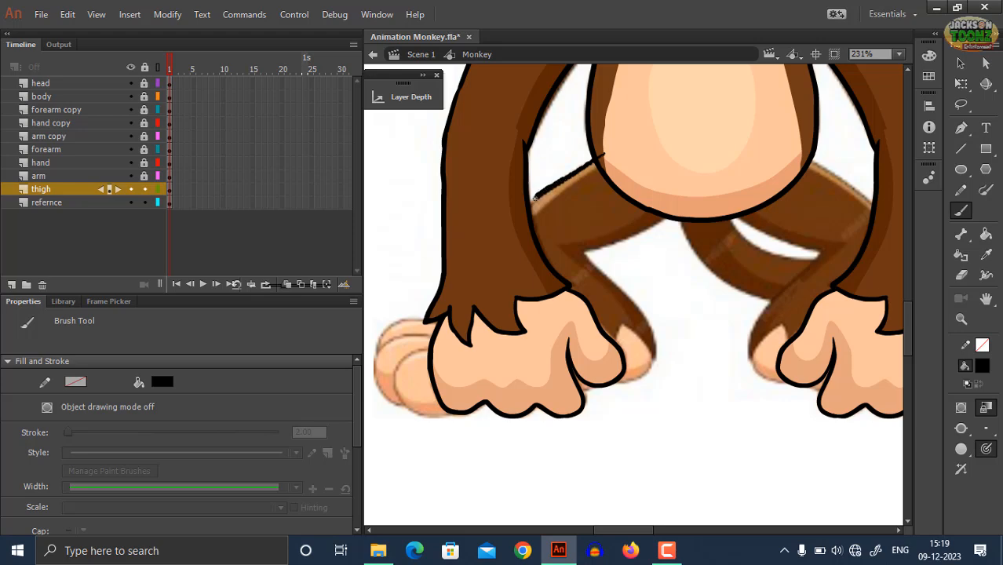
pyautogui.moveTo(517, 218); pyautogui.dragTo(518, 216)
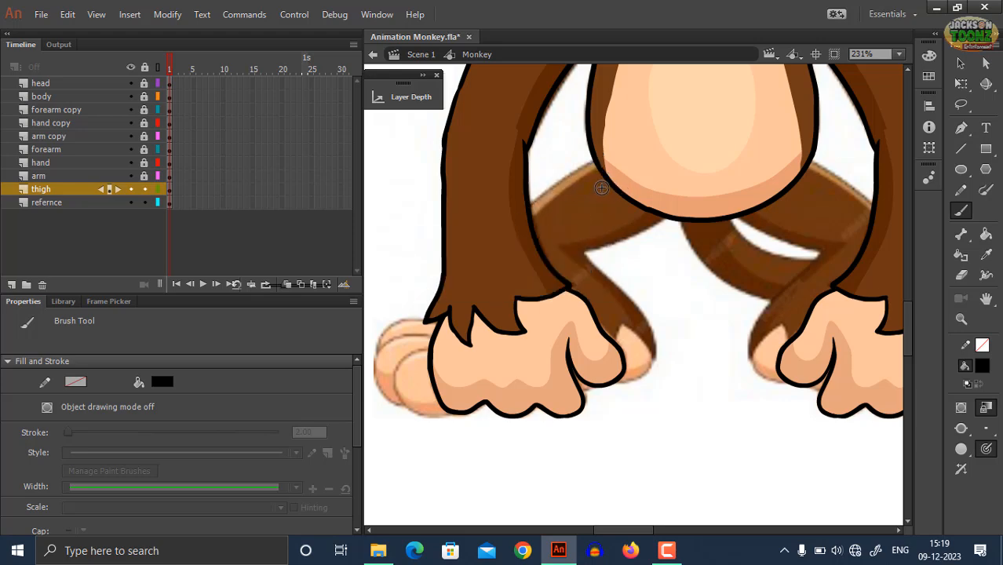
pyautogui.moveTo(589, 183)
pyautogui.mouseDown()
pyautogui.moveTo(595, 157)
pyautogui.moveTo(527, 207)
pyautogui.mouseUp()
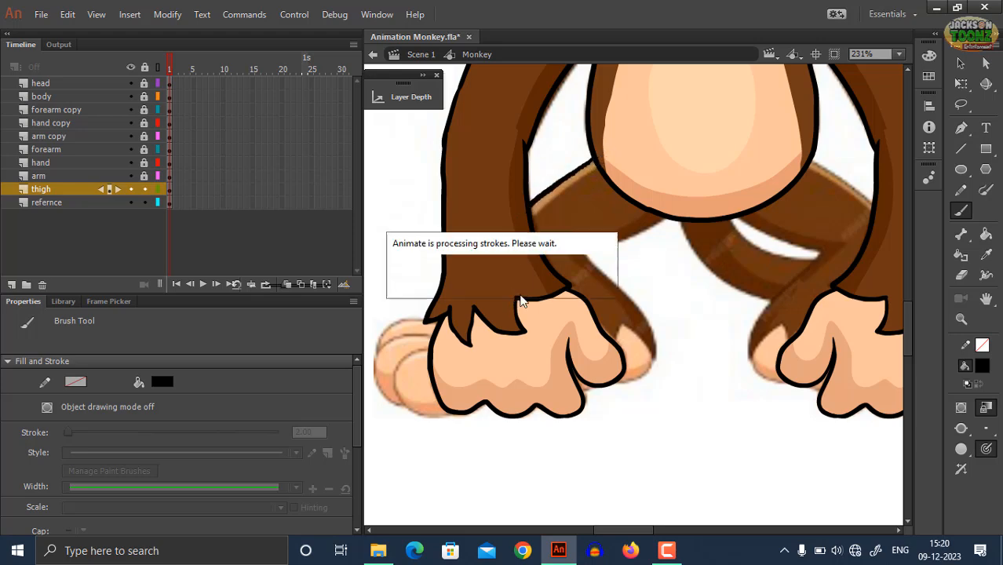
# Step: Hide all layers except thigh and refernce, and delete the stray brush mark on the reference arm
pyautogui.click(130, 68)
pyautogui.moveTo(131, 189); pyautogui.dragTo(138, 204)
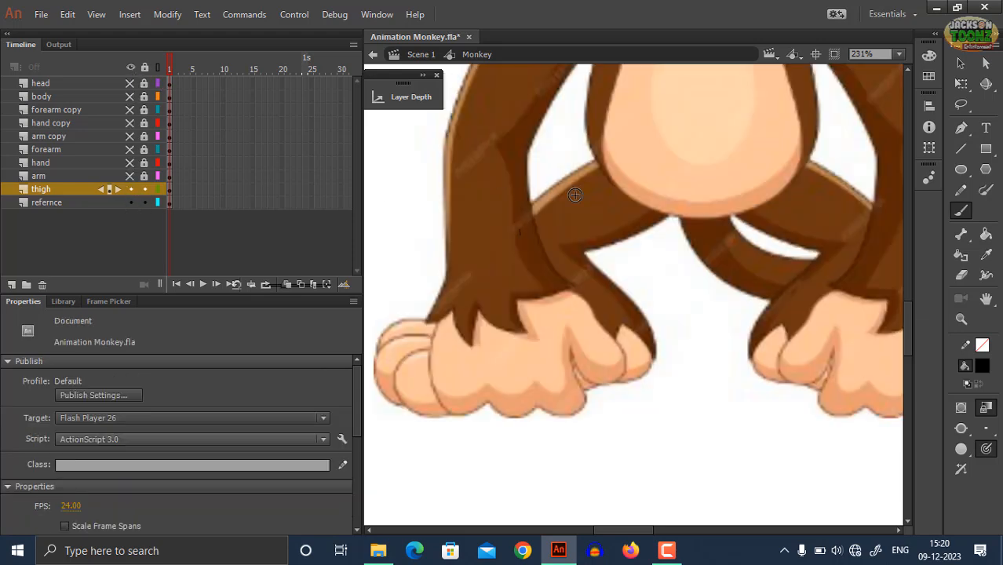
pyautogui.keyDown('ctrl'); pyautogui.click(520, 233); pyautogui.keyUp('ctrl')
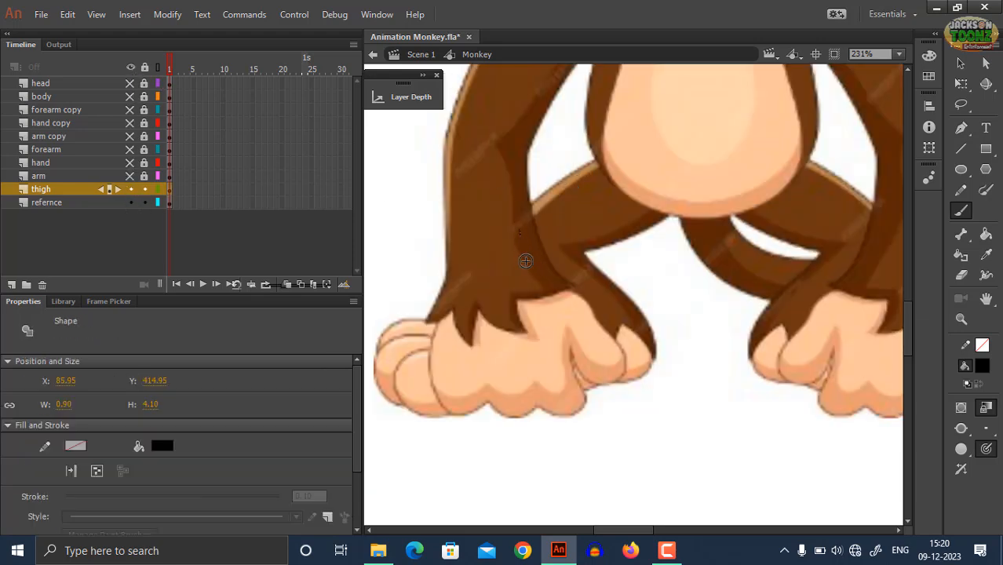
pyautogui.press('Delete')
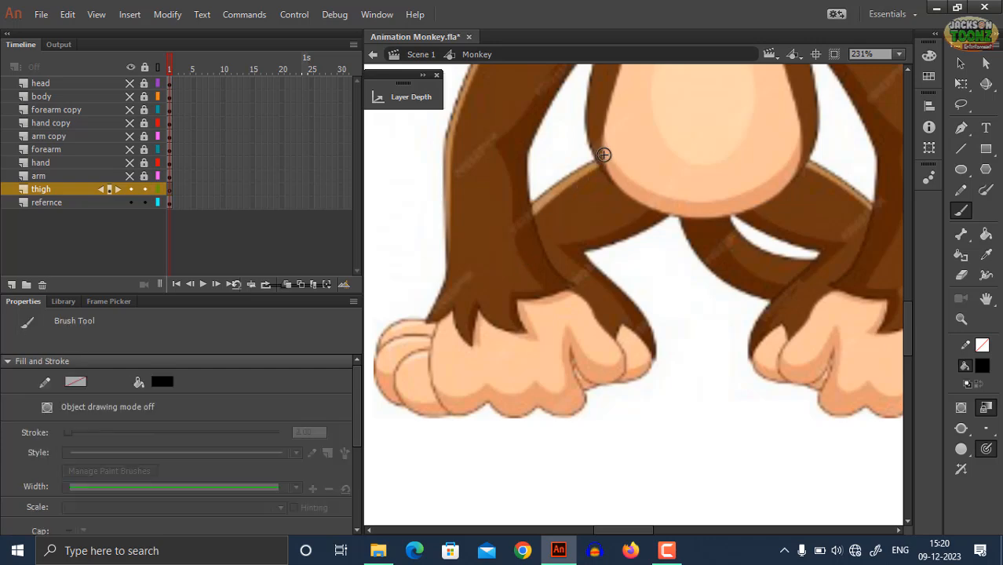
# Step: Brush the thigh's black outline over the reference, rounding the hip end across the belly and leaving a gap at the knee
pyautogui.moveTo(606, 154); pyautogui.dragTo(564, 175)
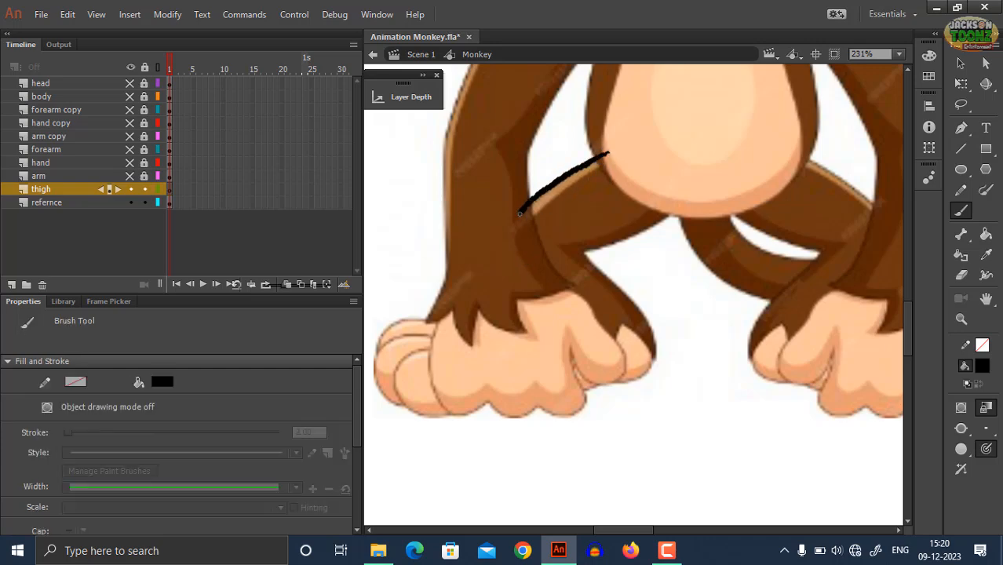
pyautogui.moveTo(507, 248); pyautogui.dragTo(517, 253)
pyautogui.moveTo(586, 250); pyautogui.dragTo(632, 235)
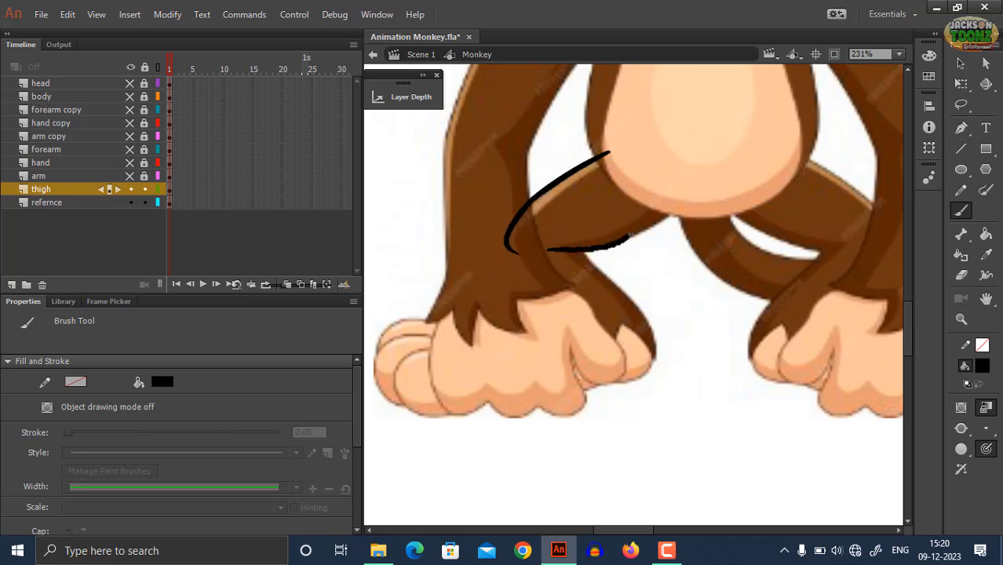
pyautogui.moveTo(680, 195)
pyautogui.mouseDown()
pyautogui.moveTo(674, 149)
pyautogui.moveTo(627, 144)
pyautogui.moveTo(602, 156)
pyautogui.mouseUp()
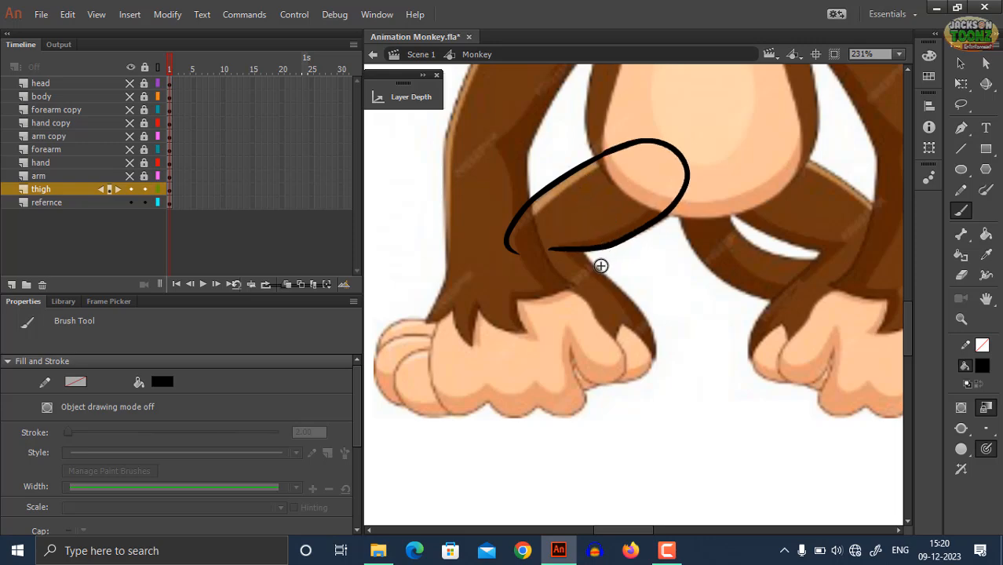
# Step: Add a new layer named leg and place it directly below the thigh layer
pyautogui.click(55, 190)
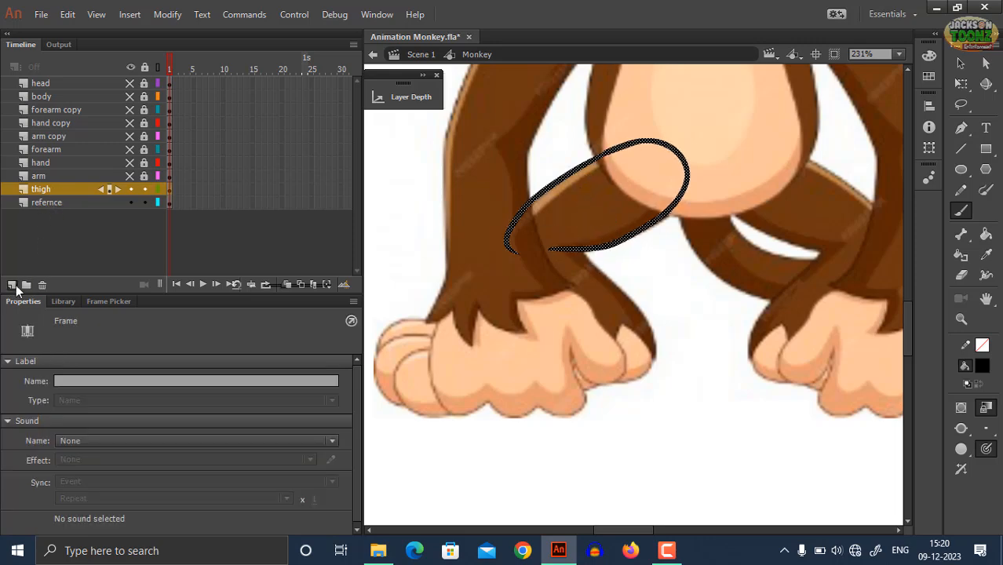
pyautogui.click(11, 285)
pyautogui.moveTo(52, 193); pyautogui.dragTo(51, 206)
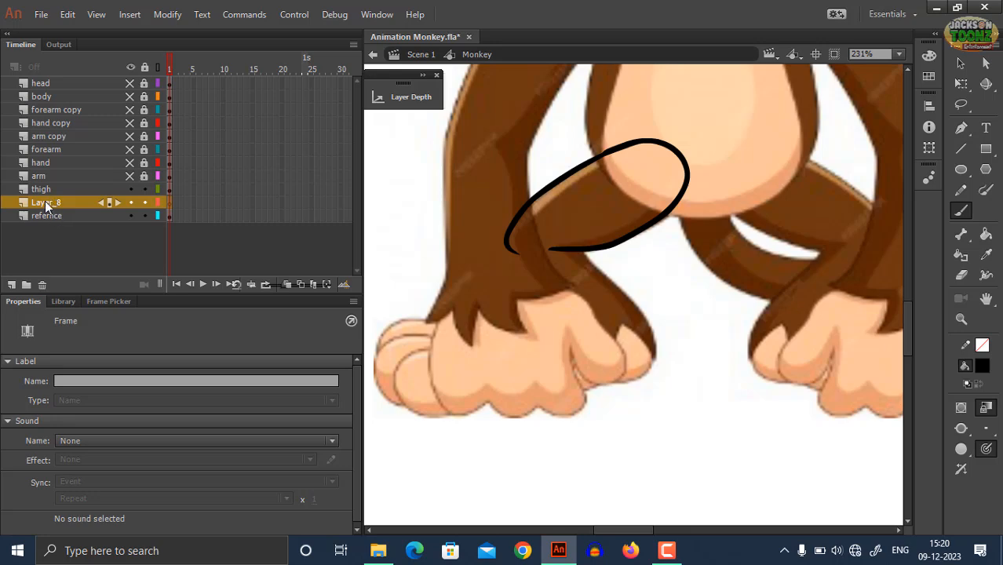
pyautogui.doubleClick(46, 201)
pyautogui.write('leg')
pyautogui.press('Return')
# Step: Brush the lower leg's outline on the leg layer, with a rounded knee overlapping the thigh and jagged fur at the ankle
pyautogui.moveTo(604, 295)
pyautogui.mouseDown()
pyautogui.moveTo(540, 286)
pyautogui.moveTo(593, 296)
pyautogui.mouseUp()
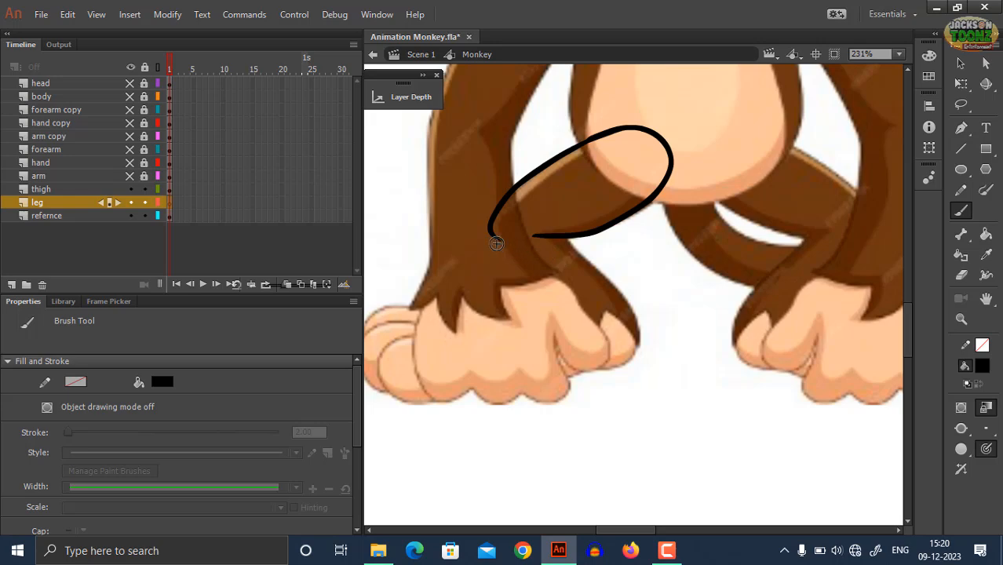
pyautogui.moveTo(532, 283); pyautogui.dragTo(544, 292)
pyautogui.moveTo(493, 234); pyautogui.dragTo(516, 270)
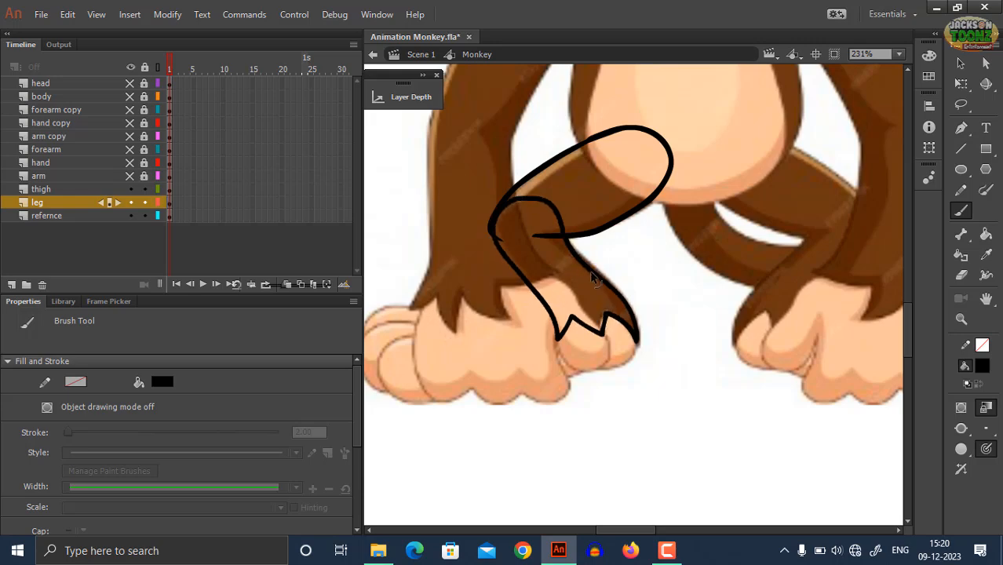
# Step: Stretch the lower leg outline slightly taller at both the knee and ankle ends with Free Transform
pyautogui.keyDown('ctrl'); pyautogui.click(592, 273); pyautogui.keyUp('ctrl')
pyautogui.press('q')
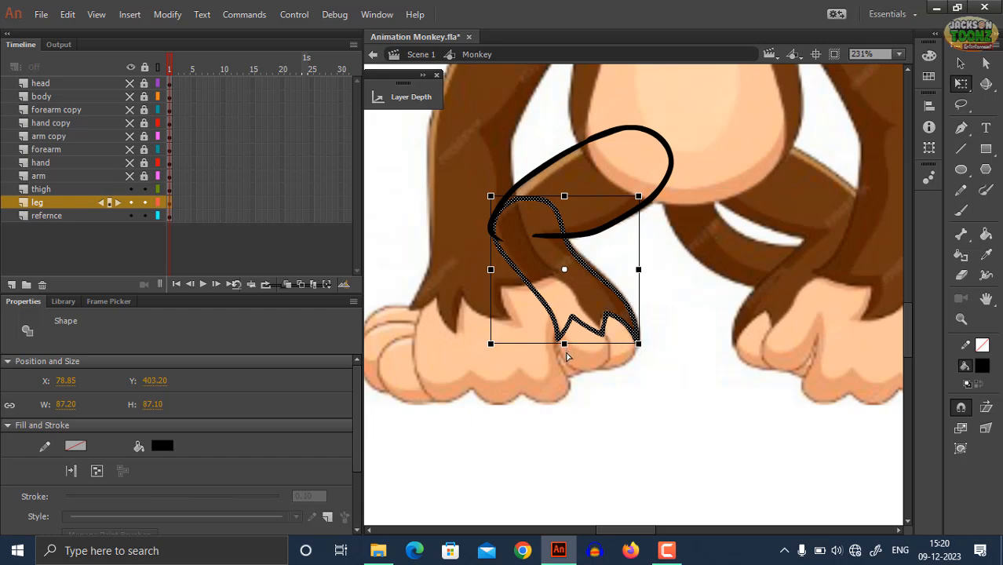
pyautogui.moveTo(564, 343); pyautogui.dragTo(566, 360)
pyautogui.moveTo(565, 196); pyautogui.dragTo(567, 192)
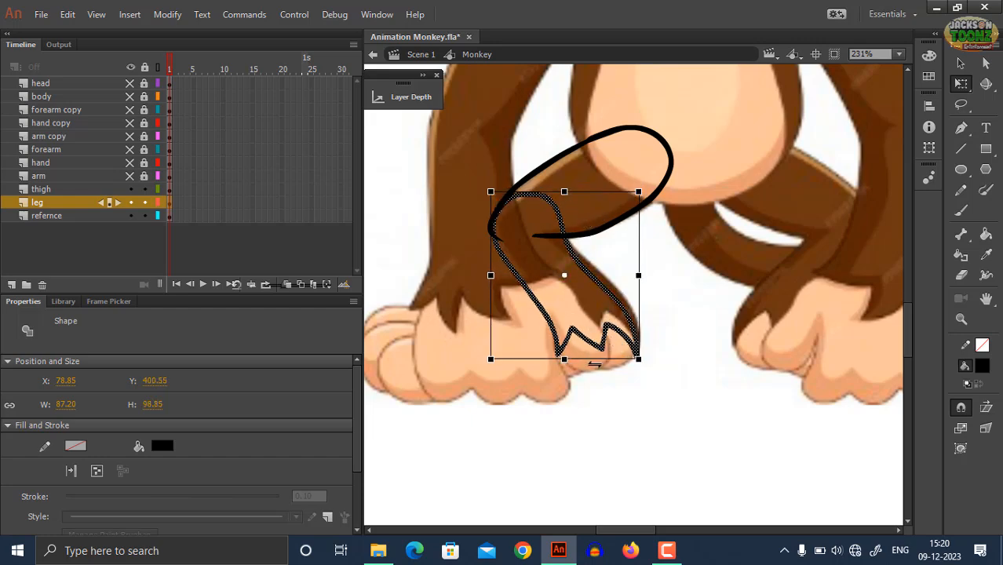
pyautogui.moveTo(565, 362); pyautogui.dragTo(568, 356)
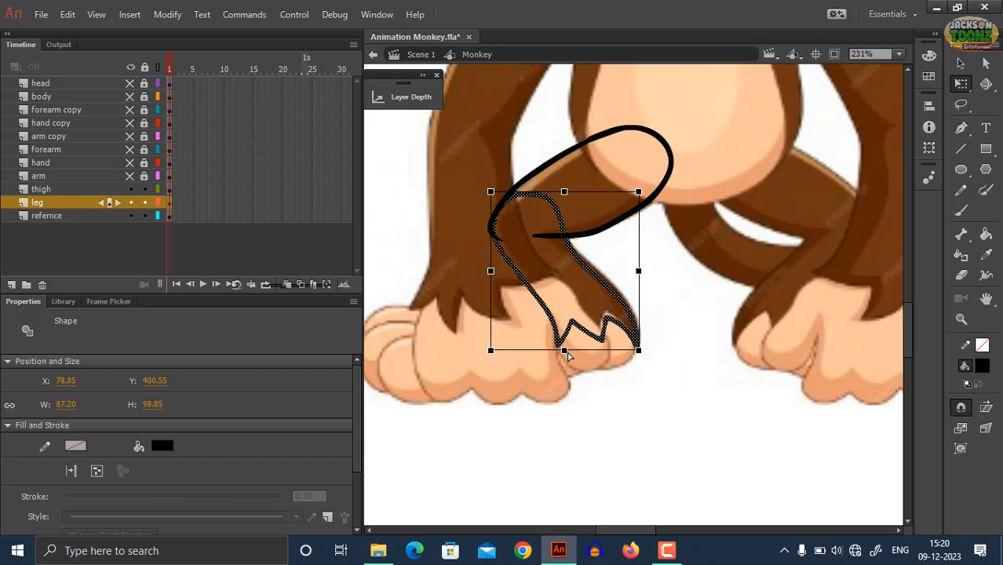
pyautogui.click(657, 316)
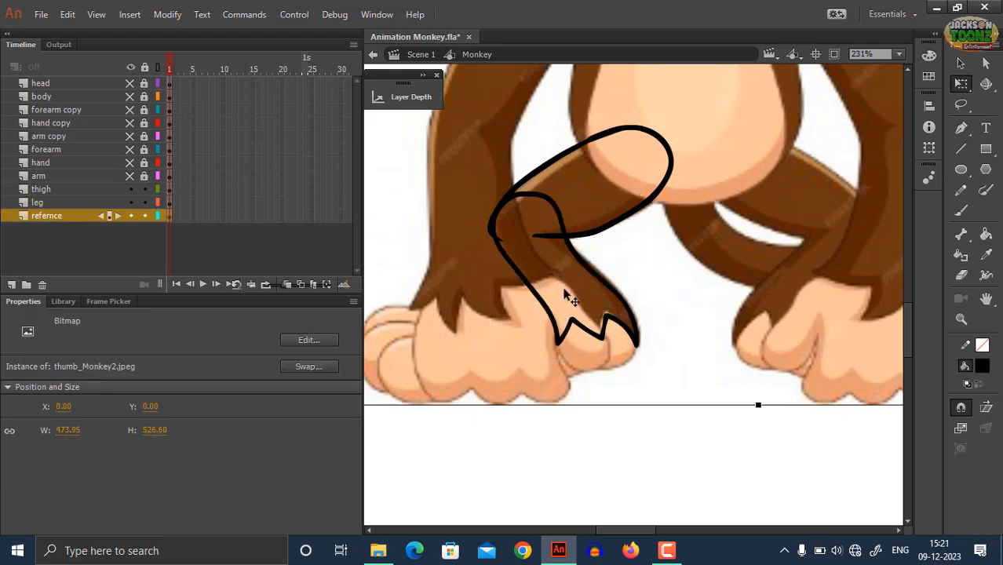
# Step: Add a new layer named foot and place it directly below the leg layer
pyautogui.click(57, 214)
pyautogui.click(54, 203)
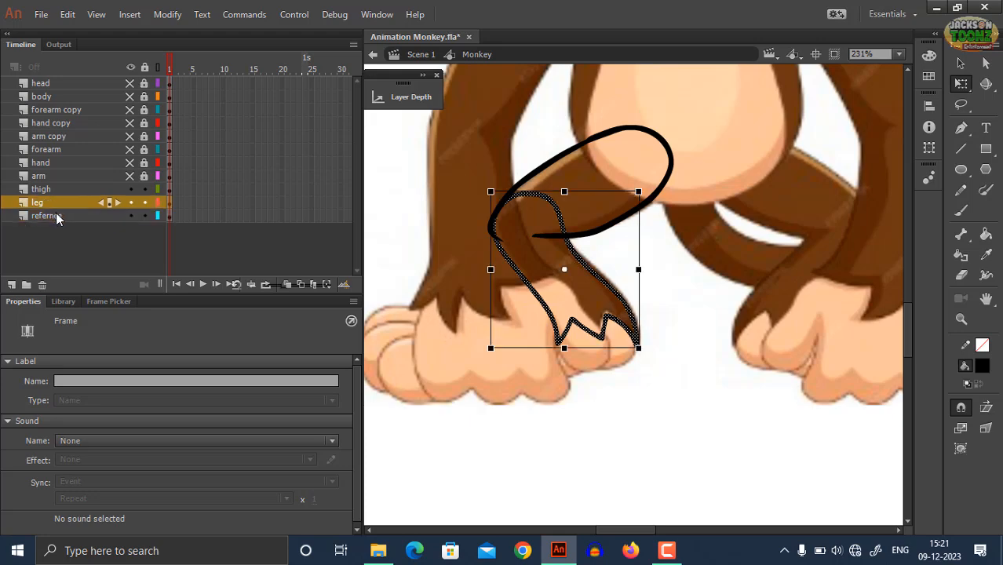
pyautogui.click(12, 284)
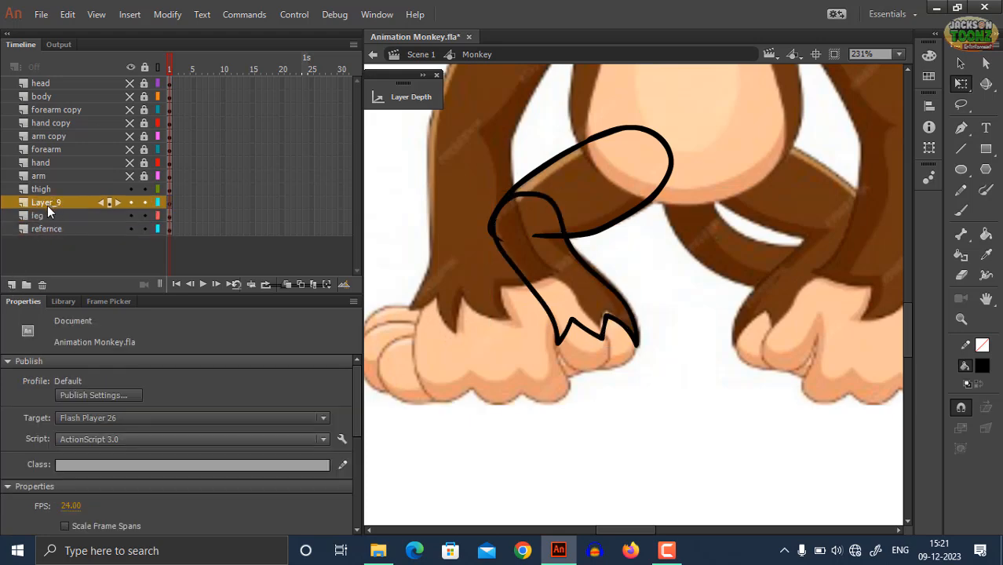
pyautogui.moveTo(47, 206); pyautogui.dragTo(48, 214)
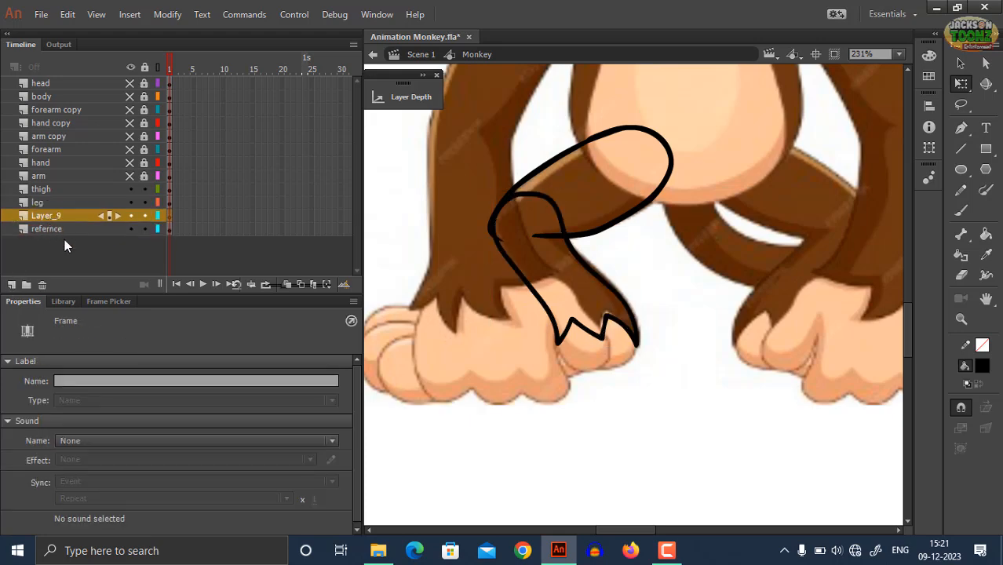
pyautogui.write('foot')
pyautogui.press('Return')
# Step: Brush the foot's black outline on the foot layer, running from the big toe along the sole, around the heel and back over the top
pyautogui.moveTo(553, 328); pyautogui.dragTo(634, 296)
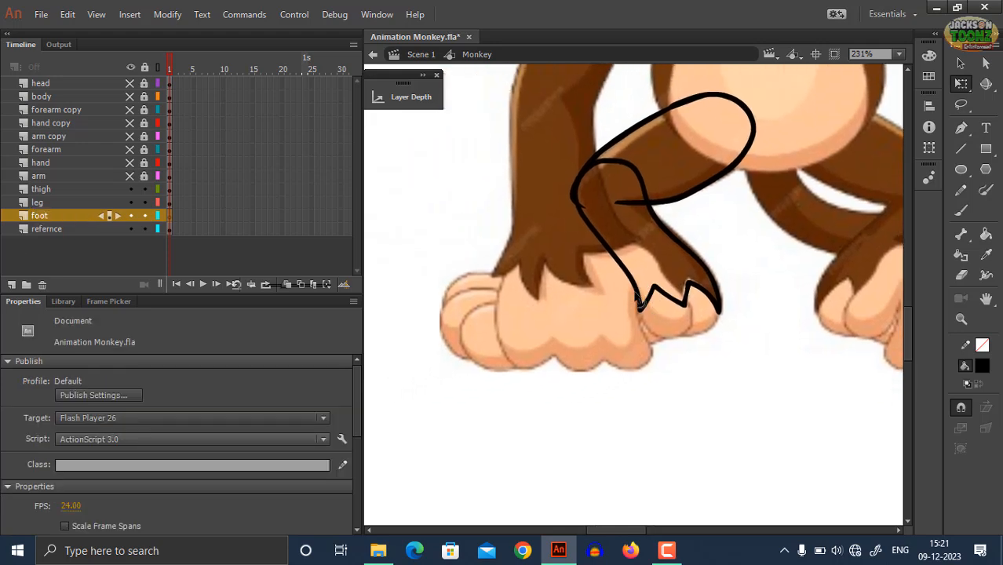
pyautogui.press('b')
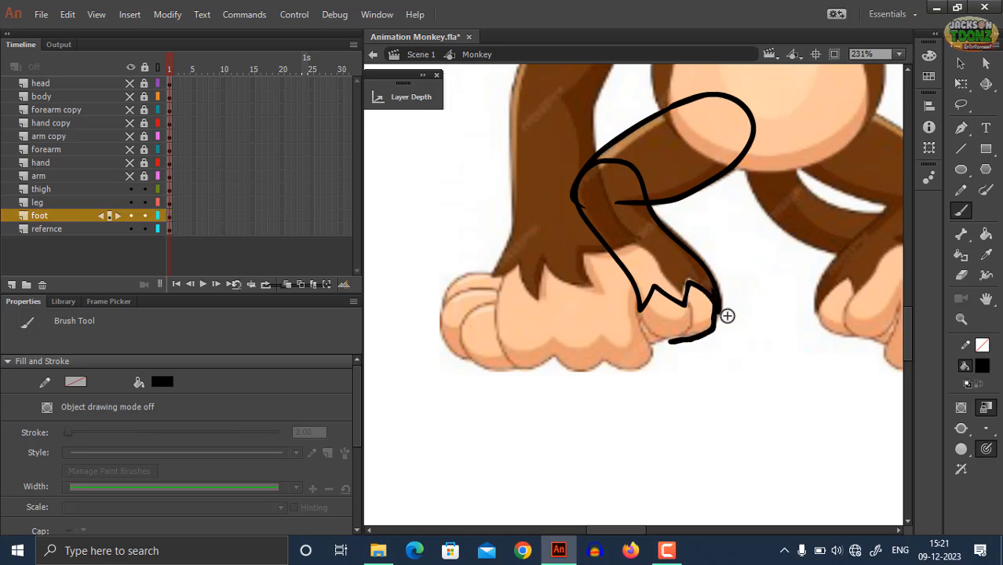
pyautogui.hotkey('ctrl', 'z')
pyautogui.moveTo(708, 280); pyautogui.dragTo(712, 293)
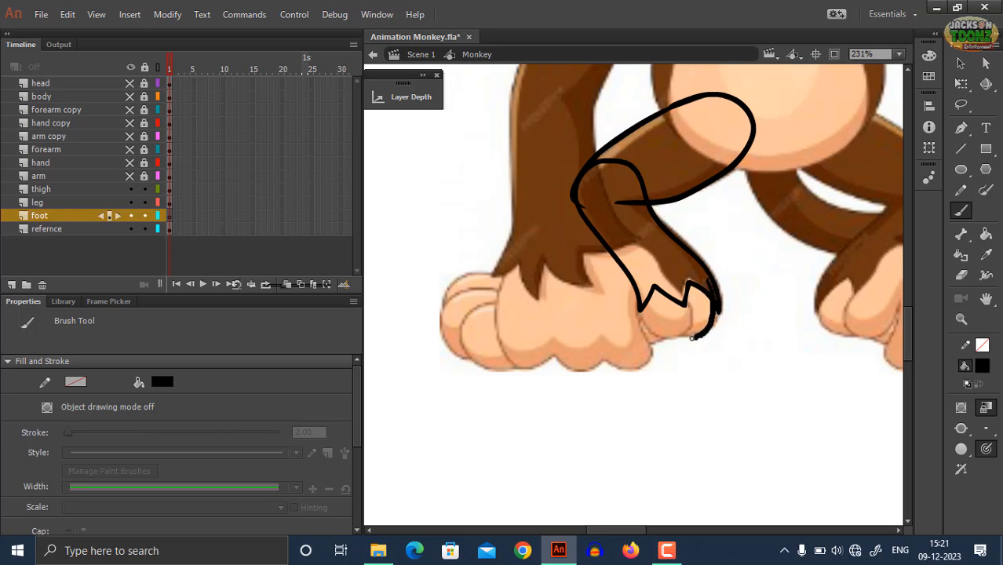
pyautogui.moveTo(620, 356); pyautogui.dragTo(519, 371)
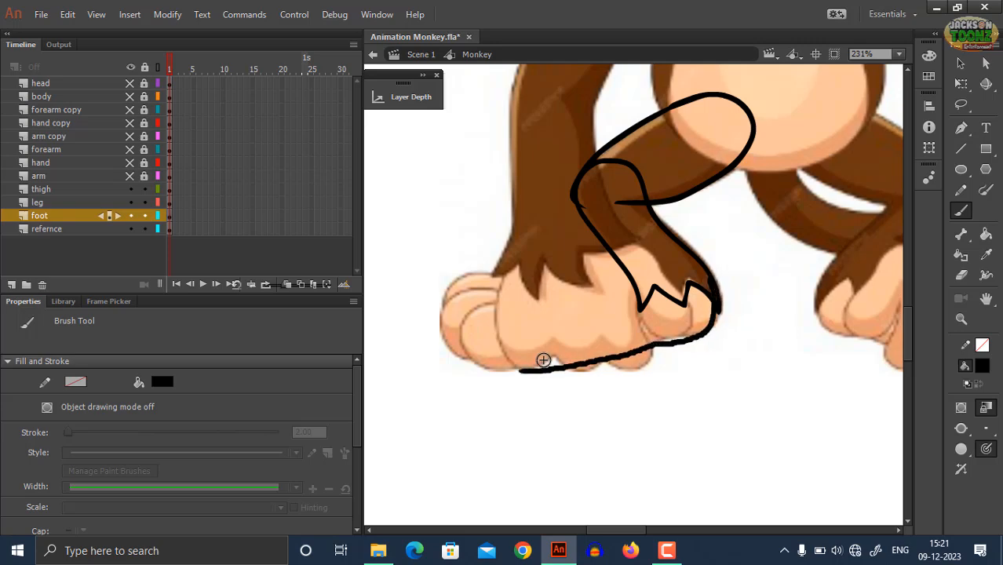
pyautogui.hotkey('ctrl', 'z')
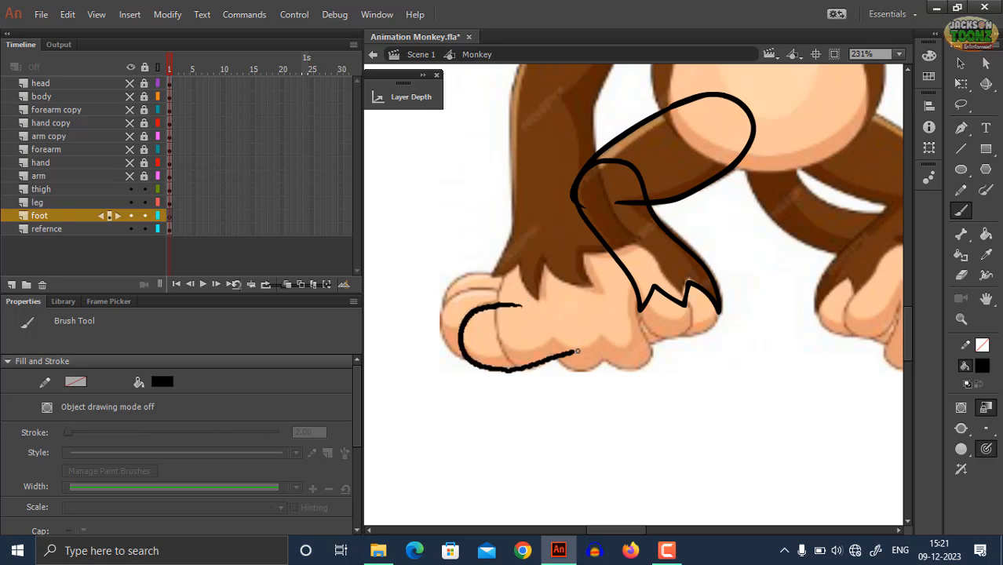
pyautogui.moveTo(577, 351); pyautogui.dragTo(639, 340)
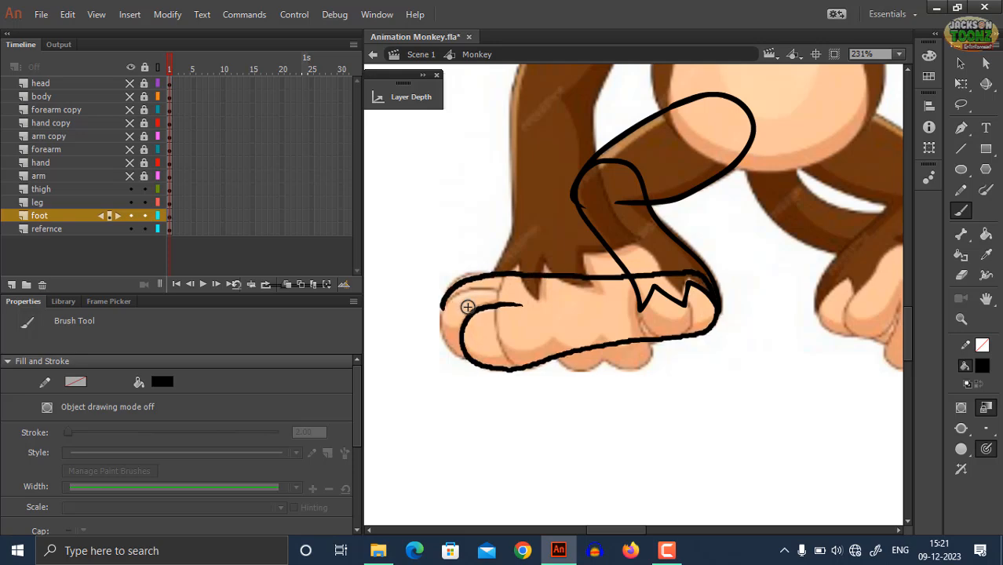
# Step: Brush the second toe's curved outline behind the big toe, joining it to the front of the foot
pyautogui.press('z')
pyautogui.click(506, 312)
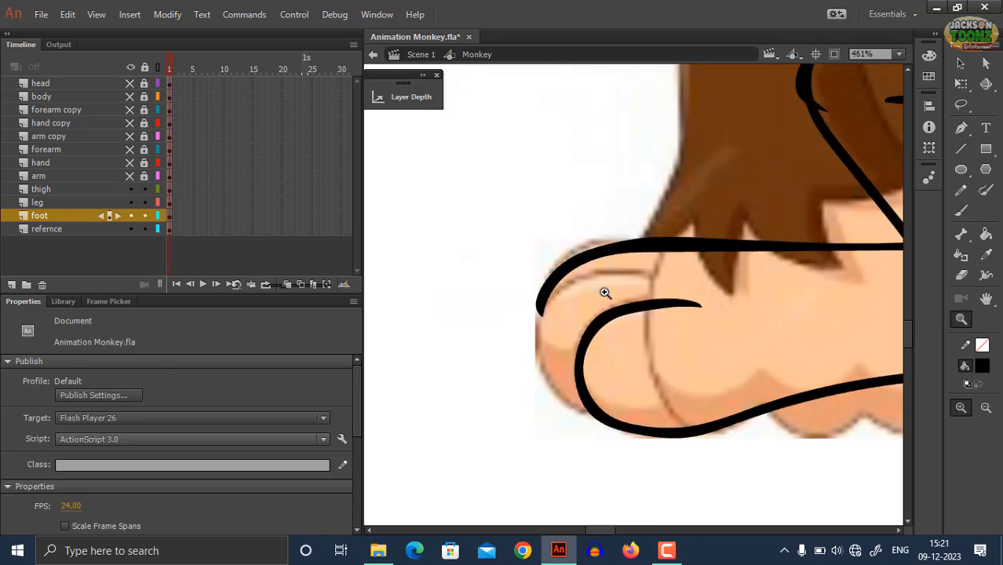
pyautogui.press('b')
pyautogui.moveTo(681, 273); pyautogui.dragTo(611, 274)
pyautogui.hotkey('ctrl', 'z')
pyautogui.moveTo(677, 272)
pyautogui.mouseDown()
pyautogui.moveTo(616, 270)
pyautogui.moveTo(566, 287)
pyautogui.moveTo(541, 312)
pyautogui.moveTo(540, 371)
pyautogui.moveTo(573, 399)
pyautogui.mouseUp()
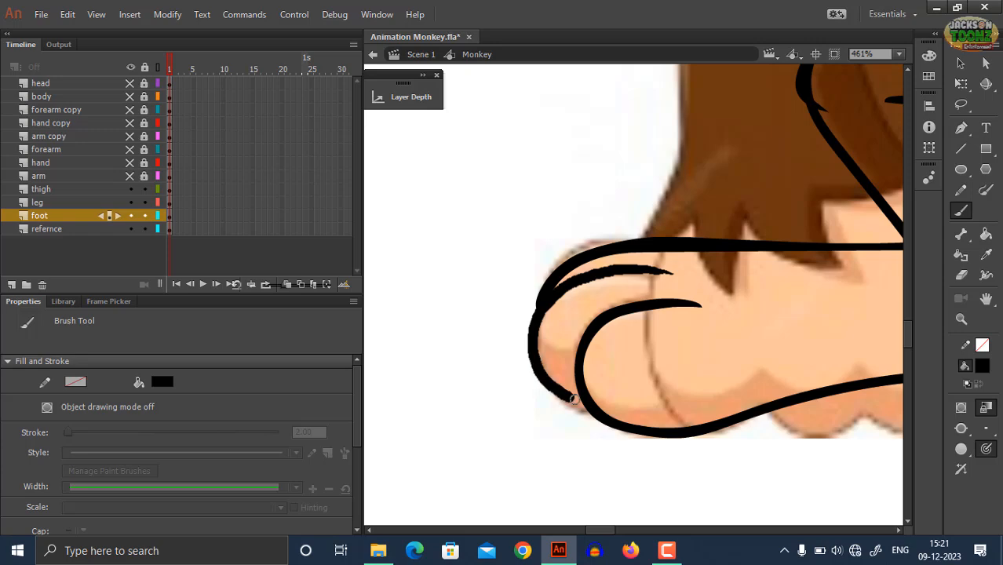
pyautogui.press('z')
pyautogui.keyDown('alt'); pyautogui.click(644, 335); pyautogui.keyUp('alt')
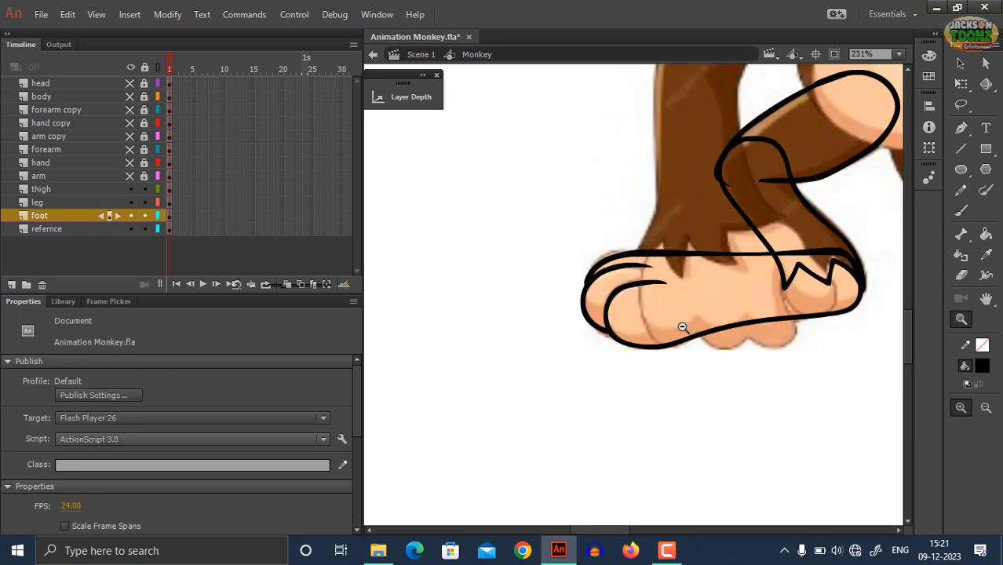
pyautogui.keyDown('alt'); pyautogui.click(684, 325); pyautogui.keyUp('alt')
pyautogui.moveTo(691, 280); pyautogui.dragTo(617, 347)
pyautogui.click(649, 346)
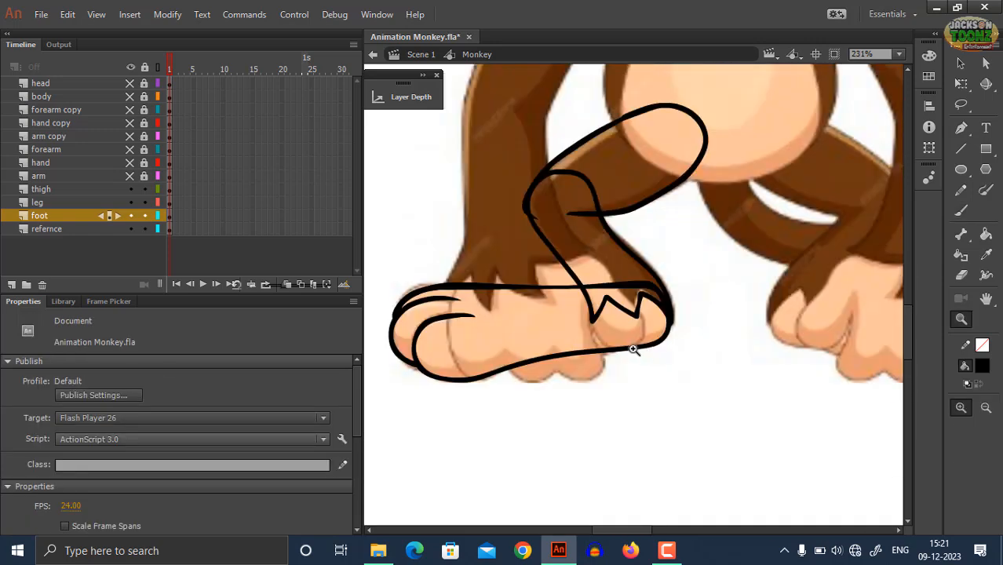
pyautogui.click(70, 215)
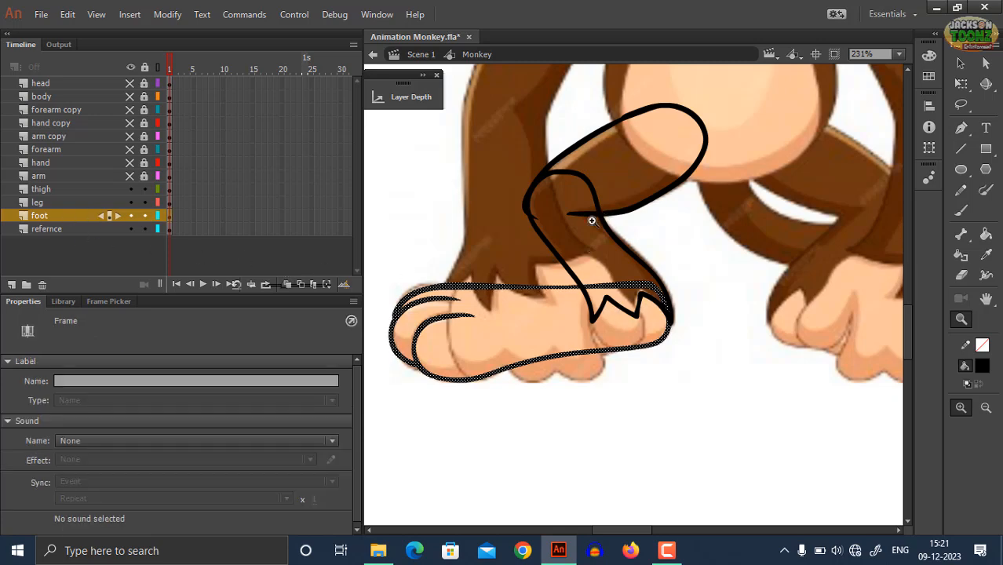
pyautogui.rightClick(579, 287)
pyautogui.click(598, 506)
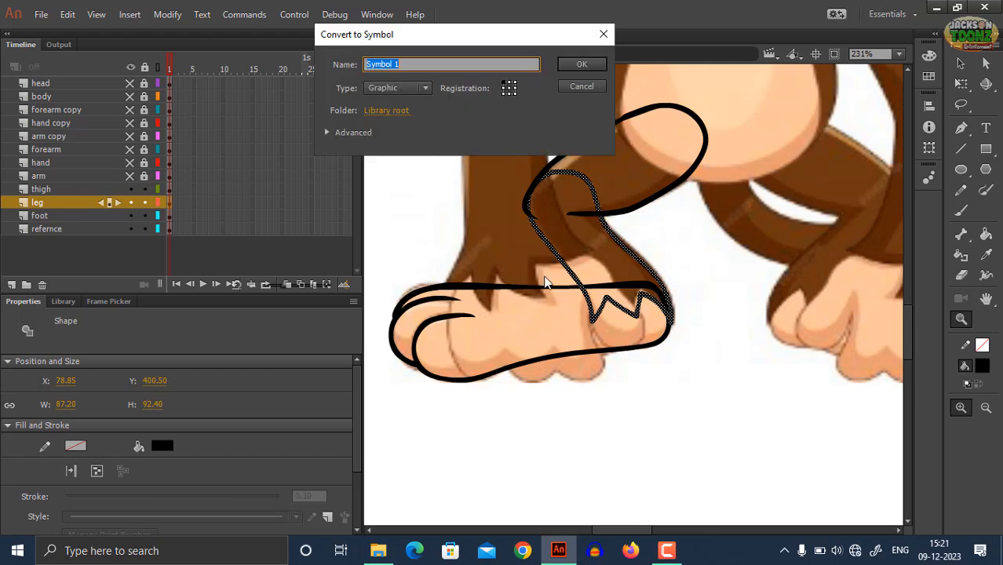
pyautogui.click(570, 87)
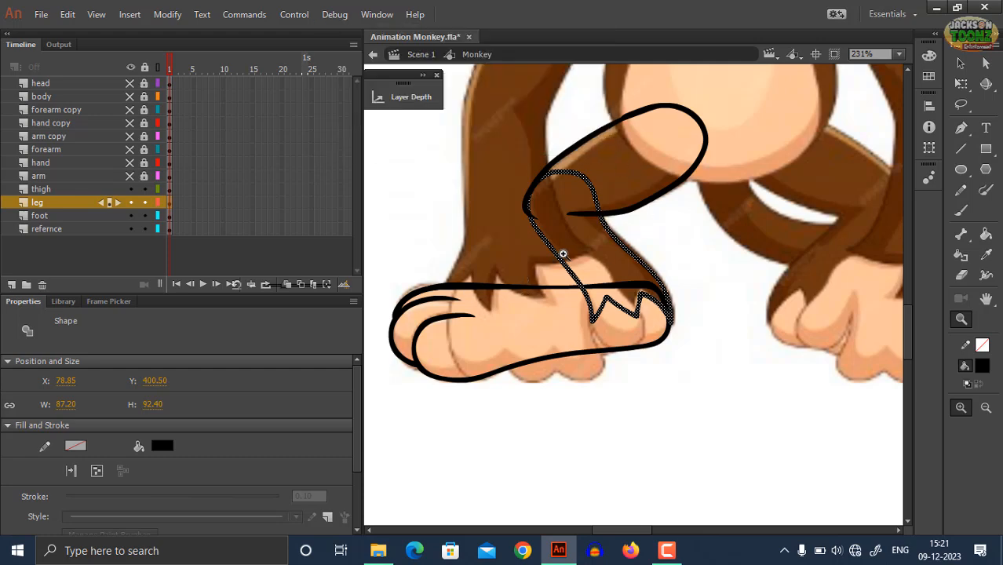
# Step: Convert the lower leg outline to a graphic symbol named monkey leg
pyautogui.rightClick(559, 254)
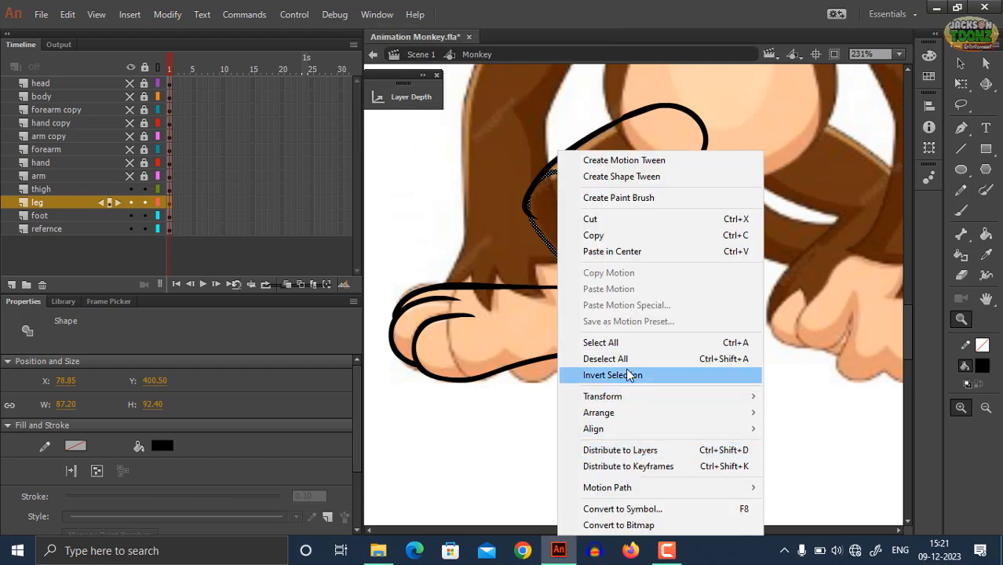
pyautogui.click(628, 508)
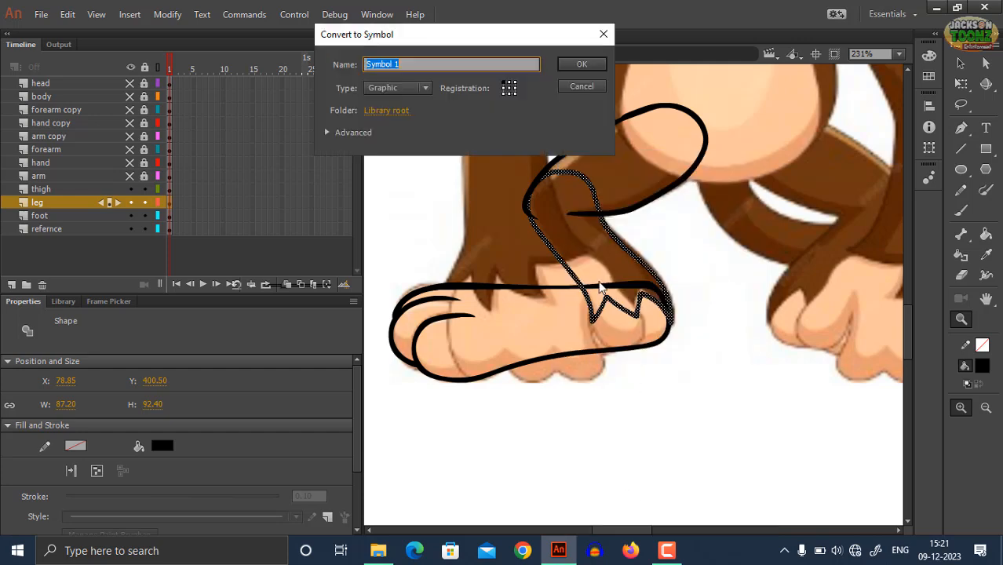
pyautogui.write('monkey leg')
pyautogui.press('Return')
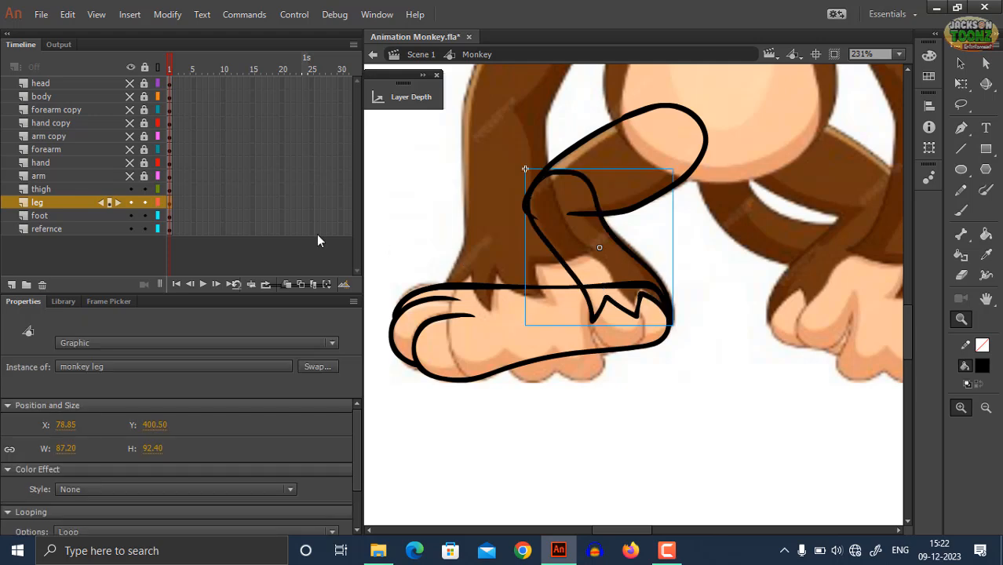
# Step: Convert the foot outline to a graphic symbol named monkey foot
pyautogui.click(38, 218)
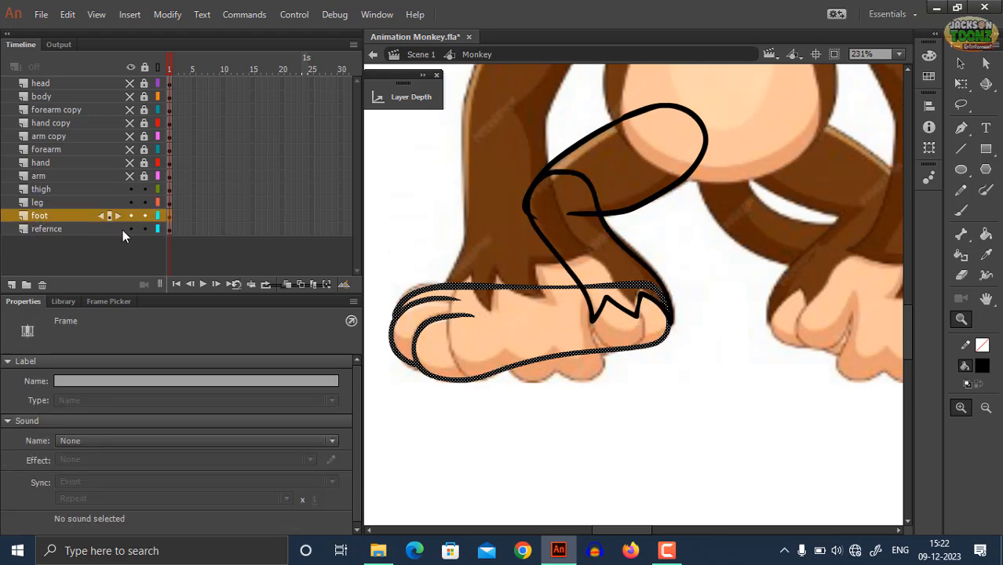
pyautogui.rightClick(468, 285)
pyautogui.click(490, 508)
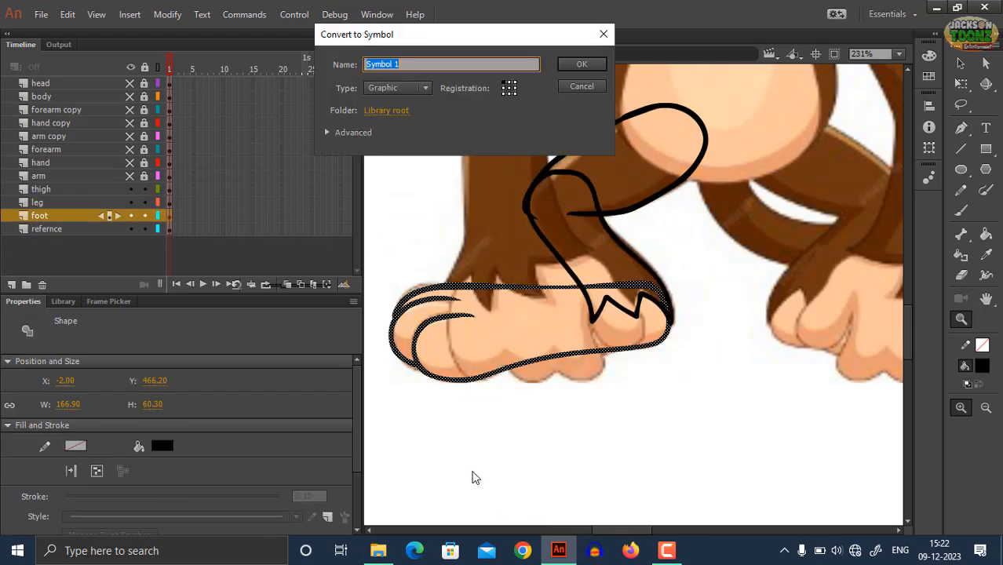
pyautogui.write('monkey foot')
pyautogui.press('Return')
# Step: Convert the thigh outline to a graphic symbol named monkey thight and save the document
pyautogui.click(55, 192)
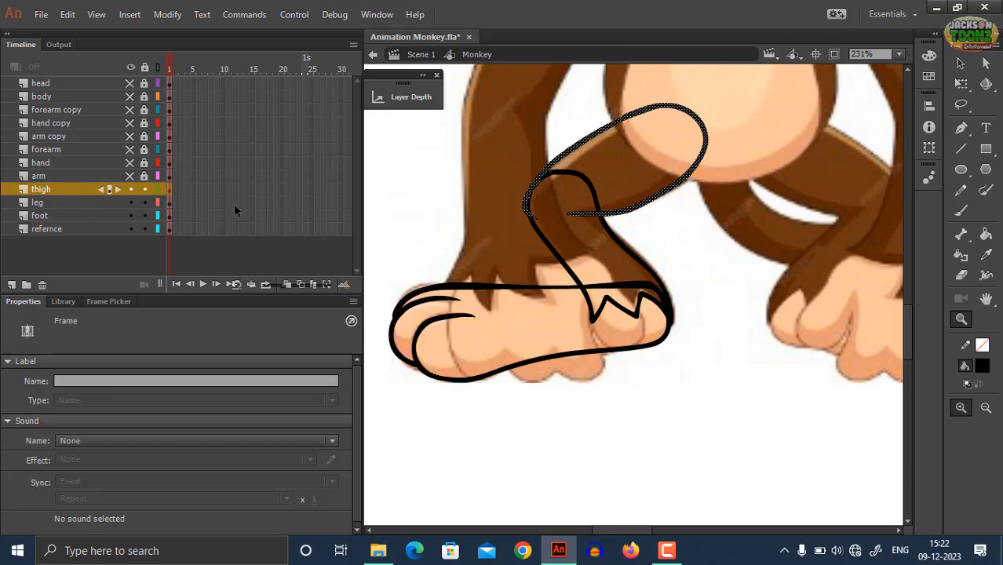
pyautogui.rightClick(649, 199)
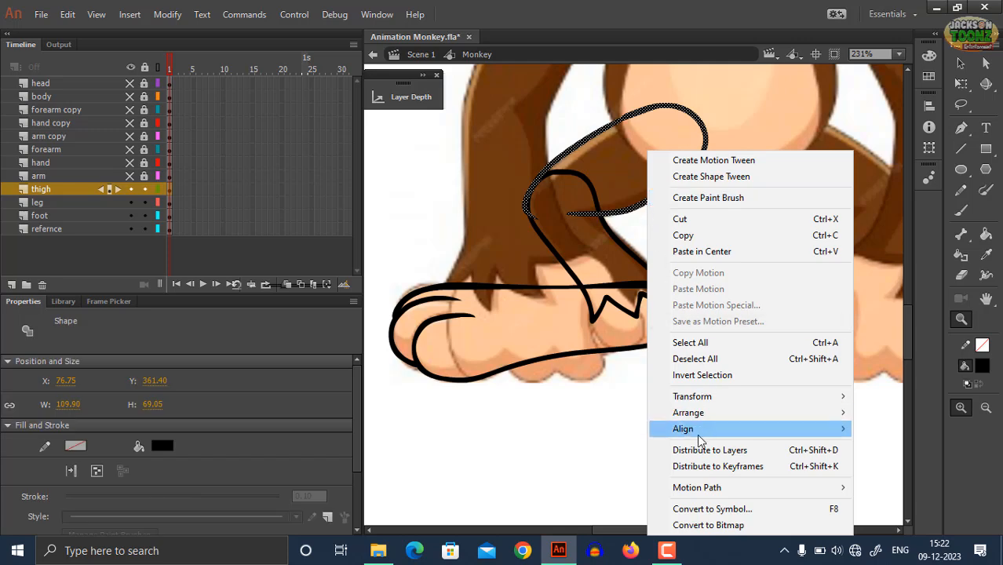
pyautogui.click(701, 509)
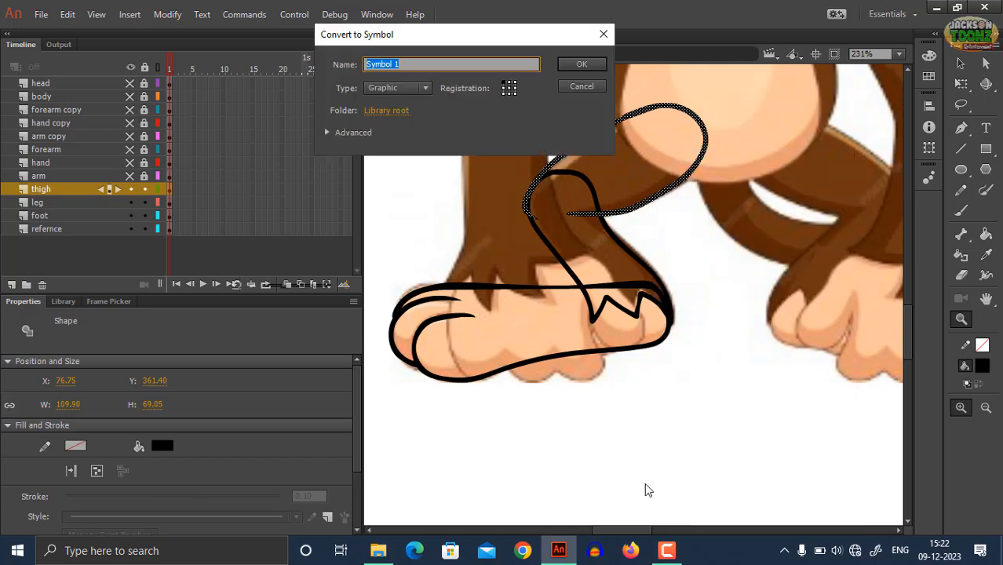
pyautogui.write('monkey thight')
pyautogui.press('Return')
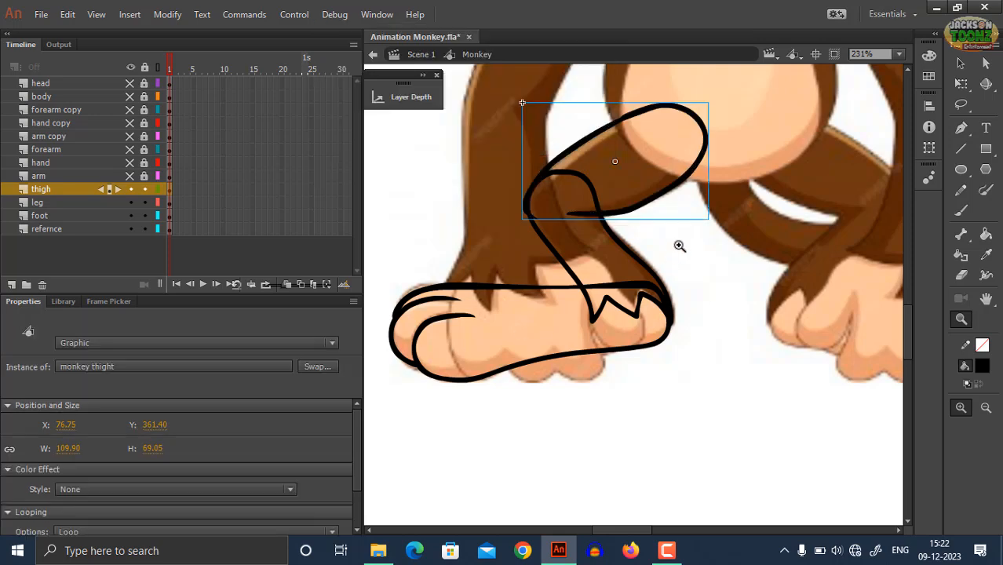
pyautogui.moveTo(665, 273); pyautogui.dragTo(632, 281)
pyautogui.hotkey('ctrl', 's')
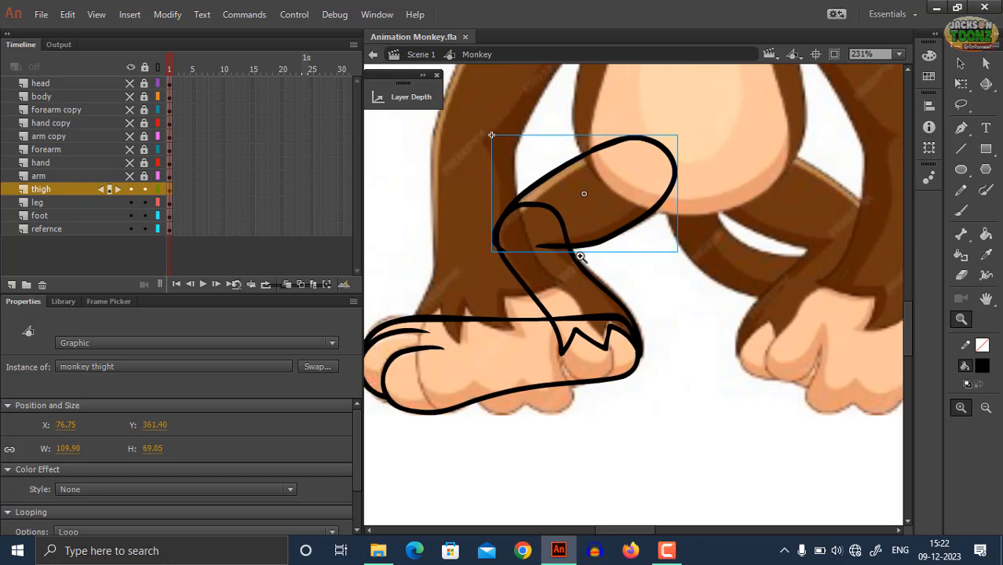
# Step: Move the thigh symbol's transformation point toward its rounded hip end with Free Transform
pyautogui.press('q')
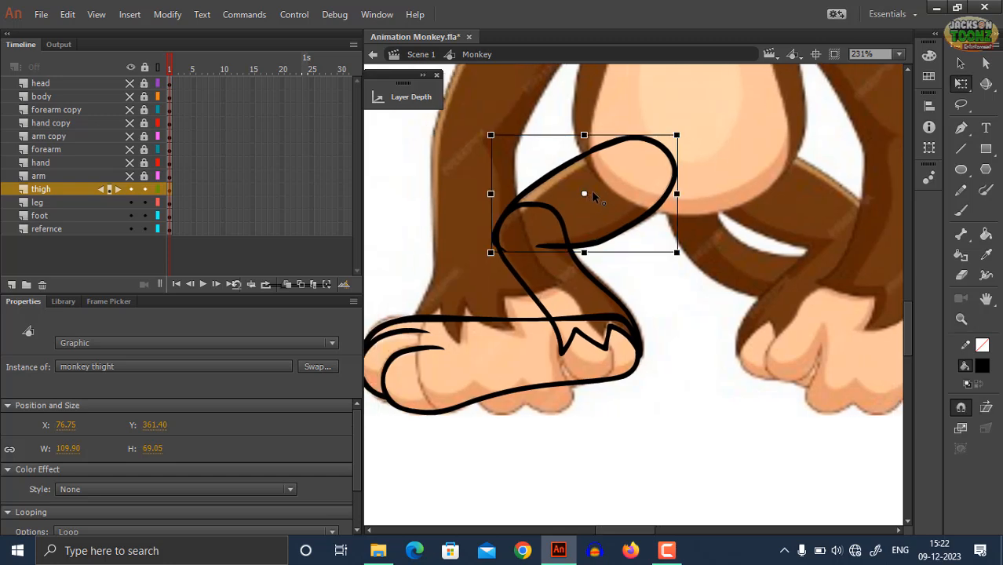
pyautogui.moveTo(584, 194); pyautogui.dragTo(603, 186)
pyautogui.rightClick(572, 161)
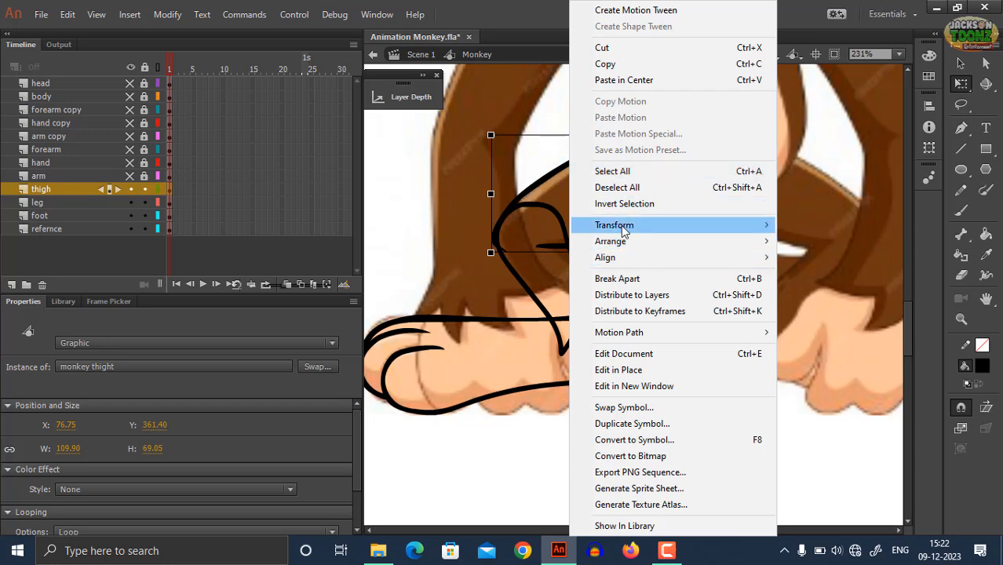
pyautogui.click(791, 229)
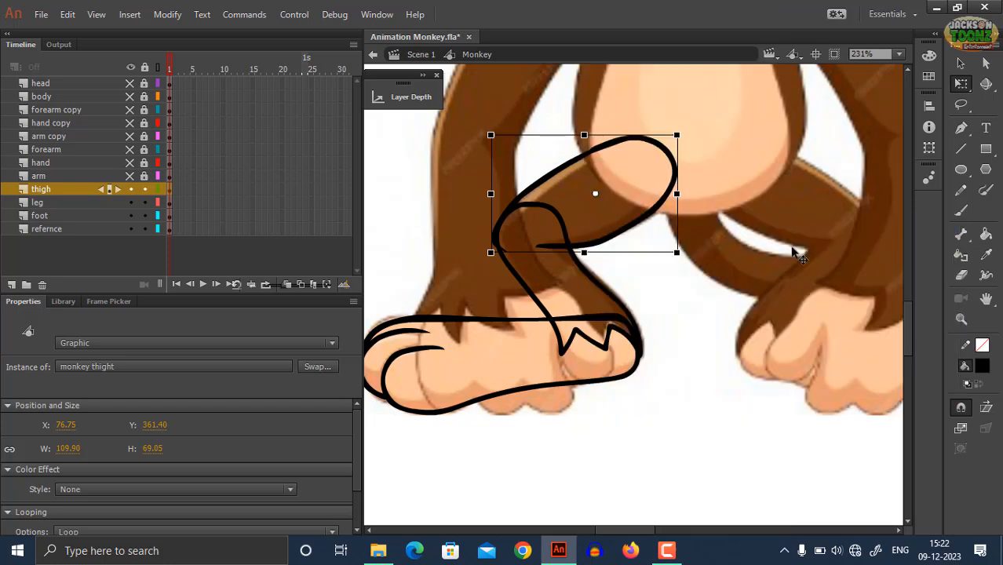
pyautogui.click(676, 296)
pyautogui.click(620, 234)
pyautogui.click(961, 63)
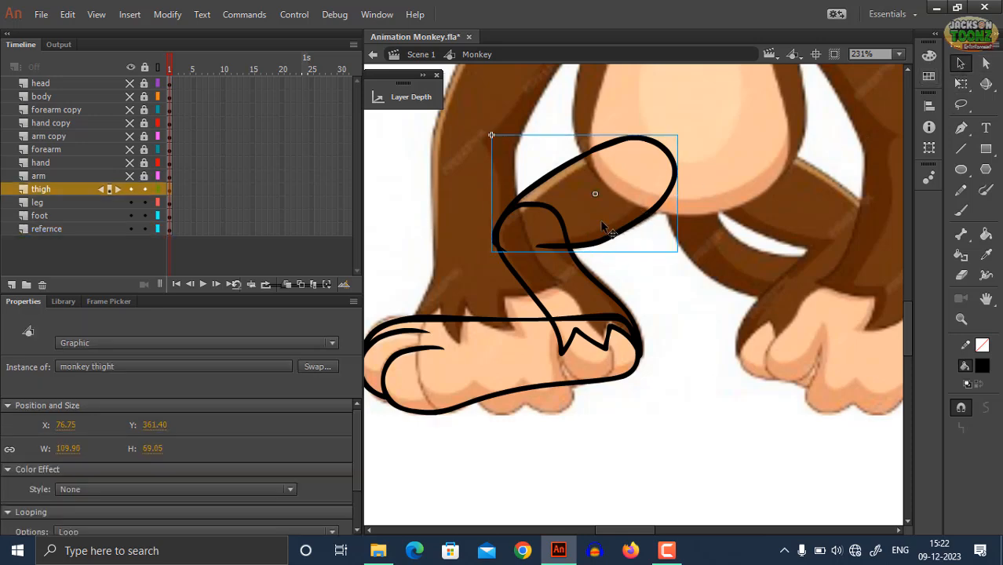
pyautogui.click(961, 83)
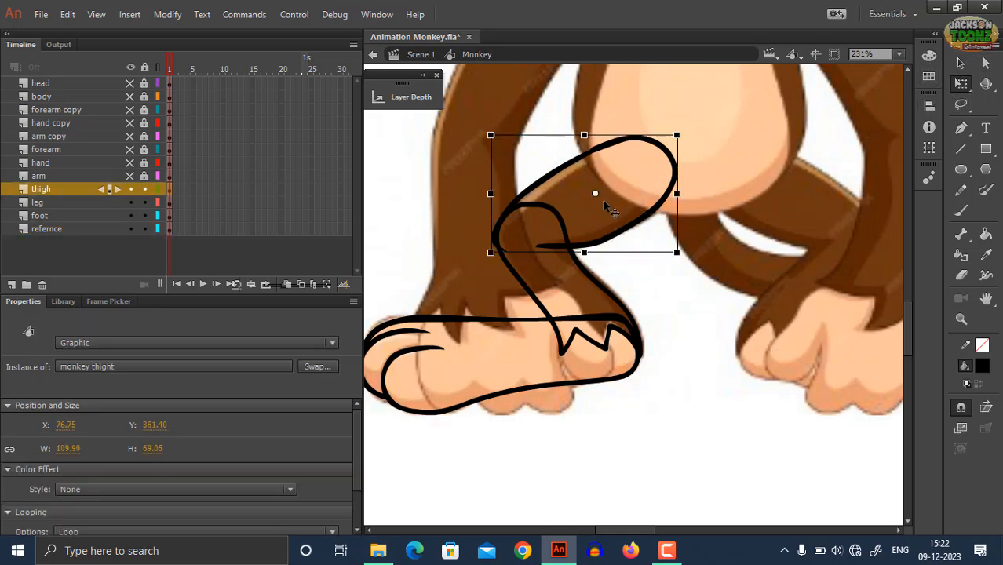
pyautogui.moveTo(597, 198); pyautogui.dragTo(622, 177)
# Step: Place the leg symbol's transformation point at the knee and the foot symbol's at the ankle
pyautogui.click(552, 302)
pyautogui.click(544, 306)
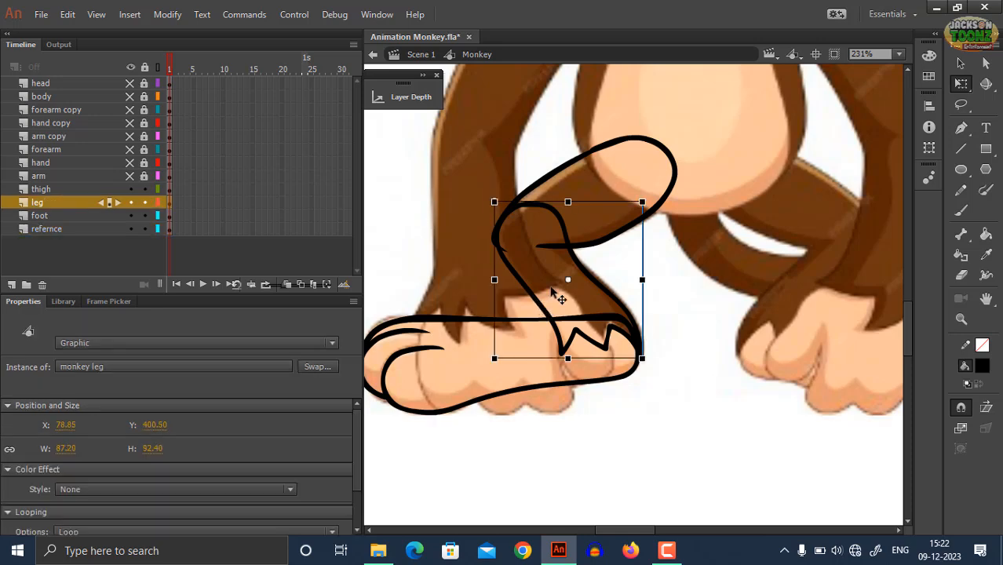
pyautogui.moveTo(519, 239); pyautogui.dragTo(523, 230)
pyautogui.click(499, 369)
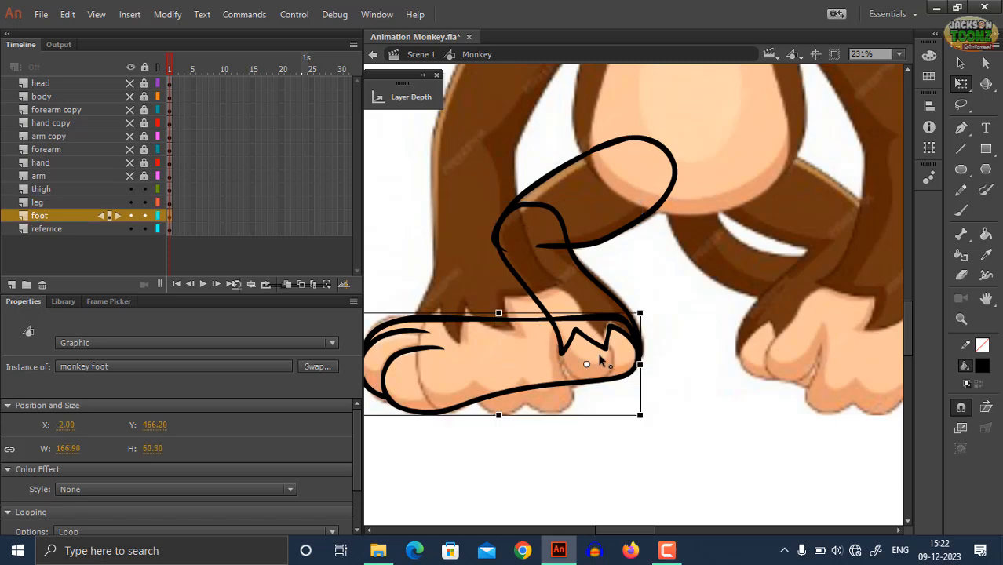
# Step: Try rotating the foot about its ankle pivot, undoing each test rotation
pyautogui.moveTo(656, 424); pyautogui.dragTo(672, 399)
pyautogui.hotkey('ctrl', 'z')
pyautogui.hotkey('ctrl', 'z')
pyautogui.moveTo(634, 441); pyautogui.dragTo(656, 427)
pyautogui.hotkey('ctrl', 'z')
pyautogui.click(658, 392)
pyautogui.press('z')
pyautogui.keyDown('alt'); pyautogui.click(650, 304); pyautogui.keyUp('alt')
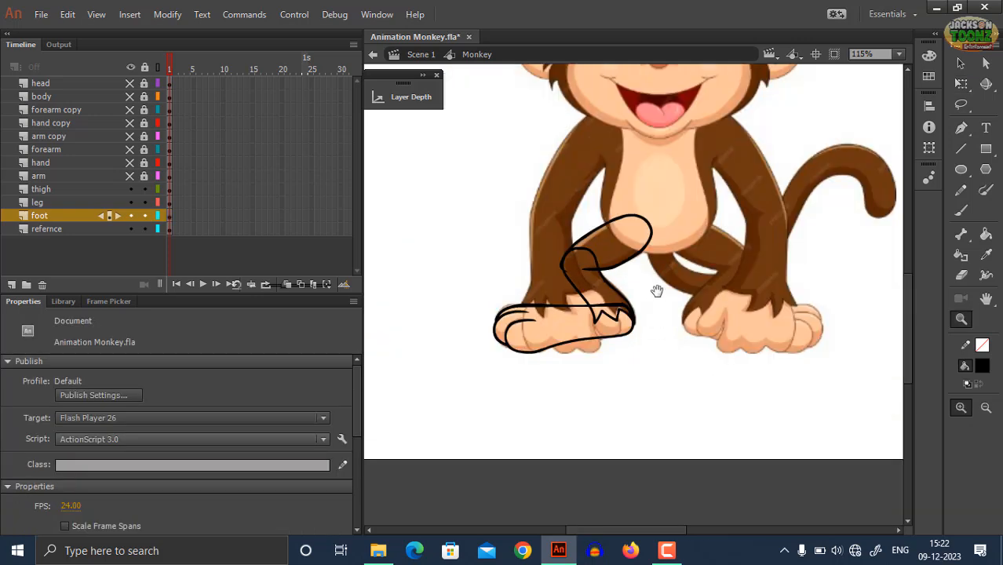
pyautogui.moveTo(657, 292); pyautogui.dragTo(636, 372)
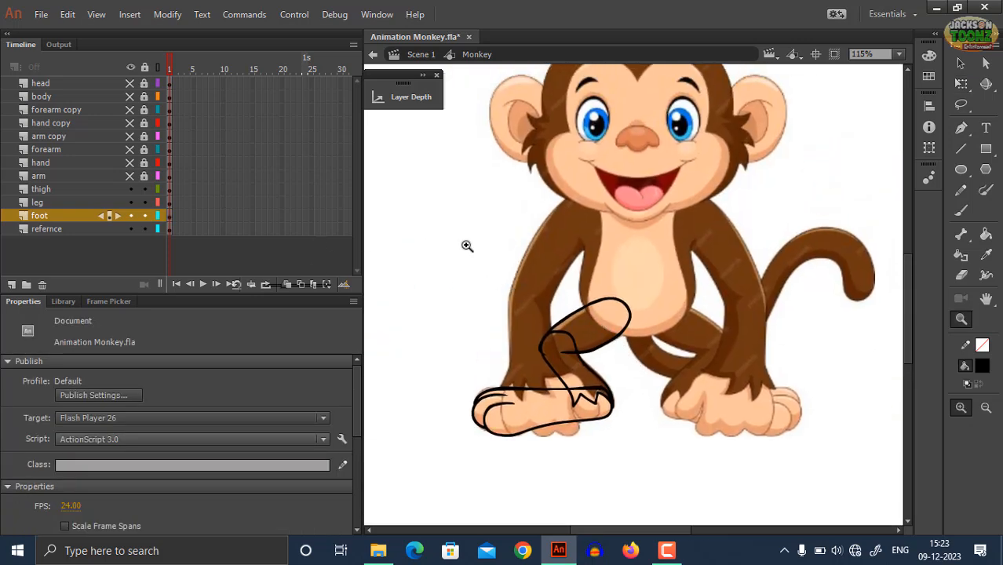
# Step: Sample the reference's brown fur colour and brush a stroke closing the gap in the thigh symbol's outline at the knee
pyautogui.click(627, 347)
pyautogui.press('k')
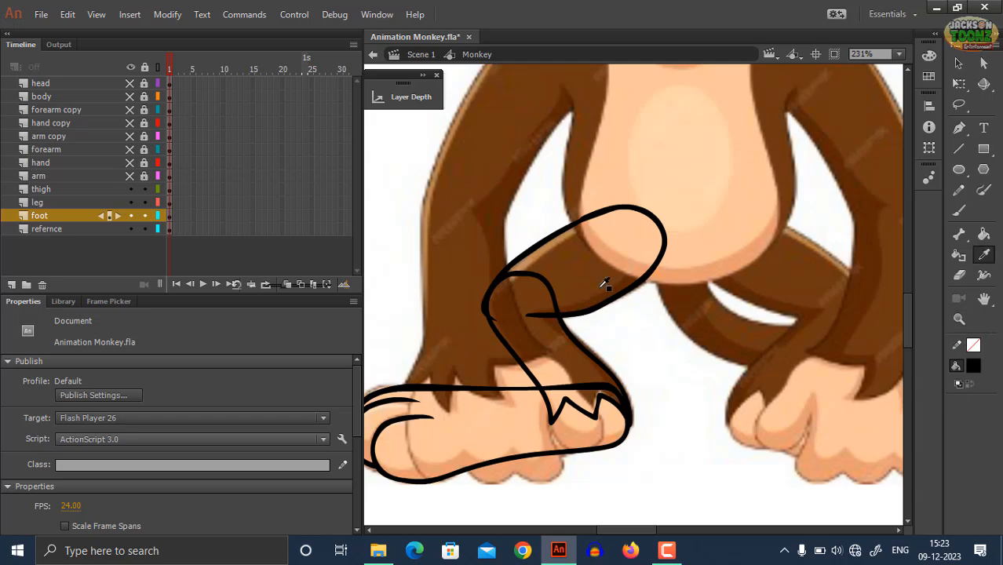
pyautogui.doubleClick(609, 313)
pyautogui.press('z')
pyautogui.click(579, 284)
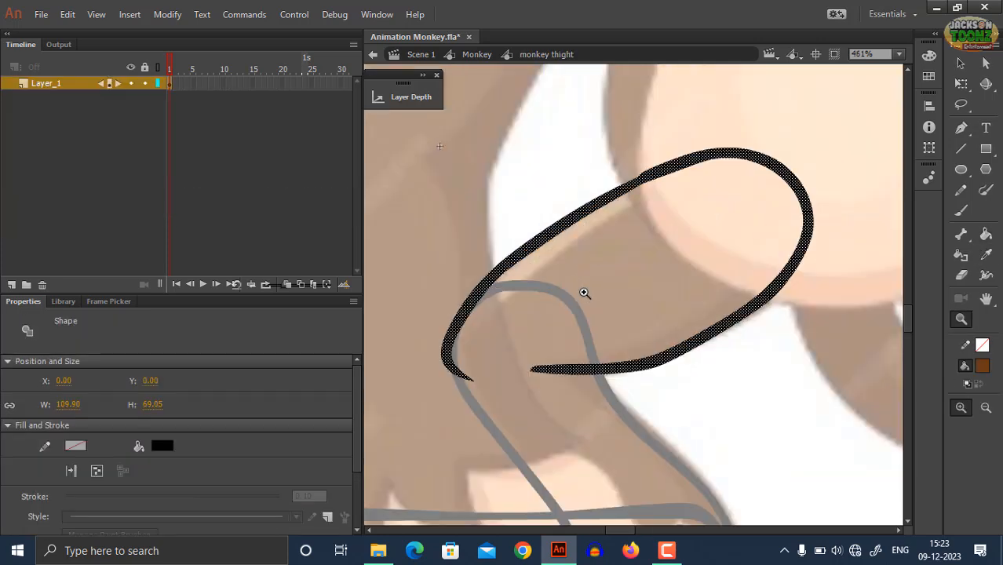
pyautogui.press('b')
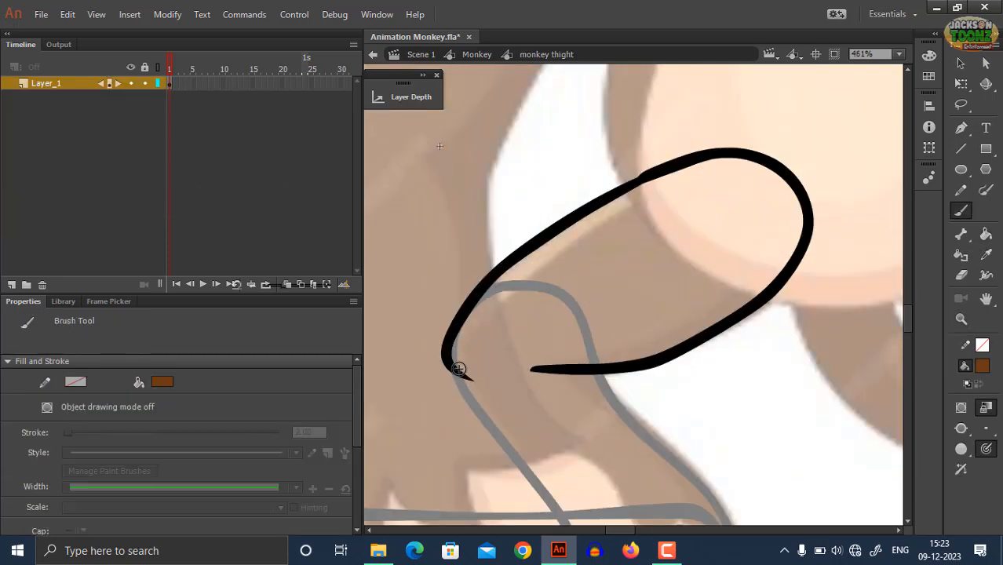
pyautogui.moveTo(517, 376); pyautogui.dragTo(550, 374)
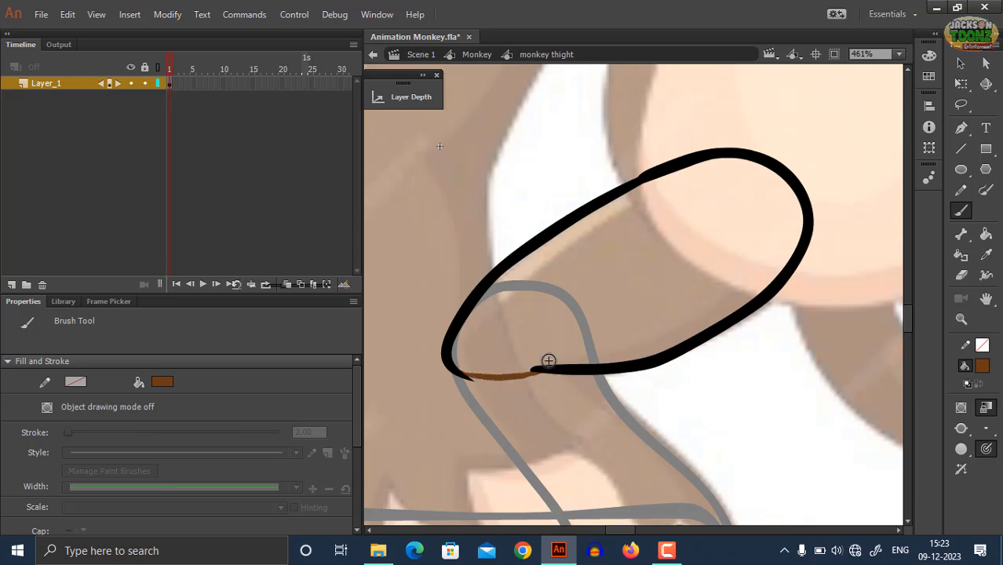
# Step: Fill the closed thigh outline with the brown fur colour and return to the Monkey symbol
pyautogui.press('k')
pyautogui.click(556, 348)
pyautogui.press('z')
pyautogui.keyDown('alt'); pyautogui.click(566, 349); pyautogui.keyUp('alt')
pyautogui.press('v')
pyautogui.doubleClick(635, 354)
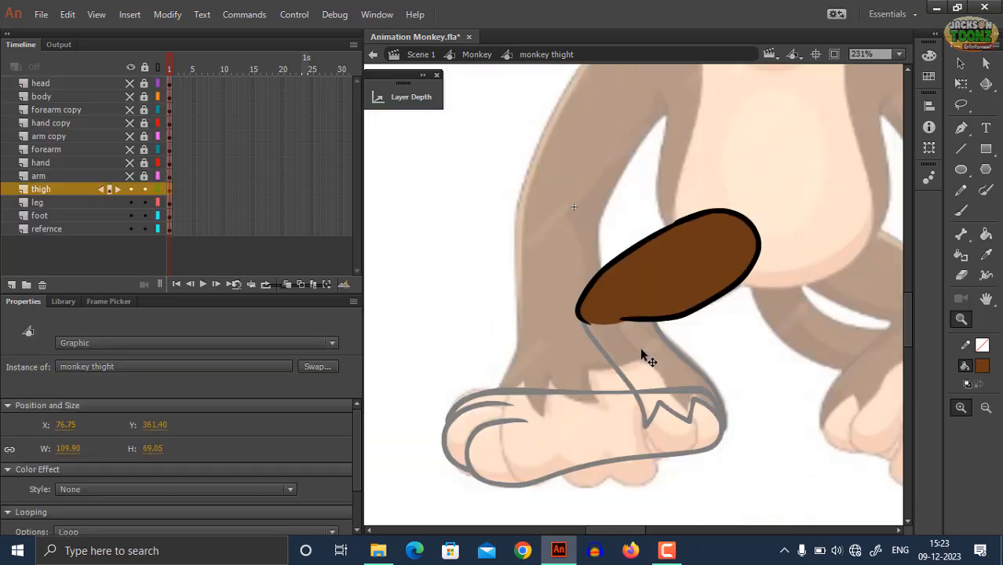
# Step: Fill the monkey leg symbol's outline with the same brown and return to the Monkey symbol
pyautogui.press('z')
pyautogui.click(621, 371)
pyautogui.doubleClick(634, 375)
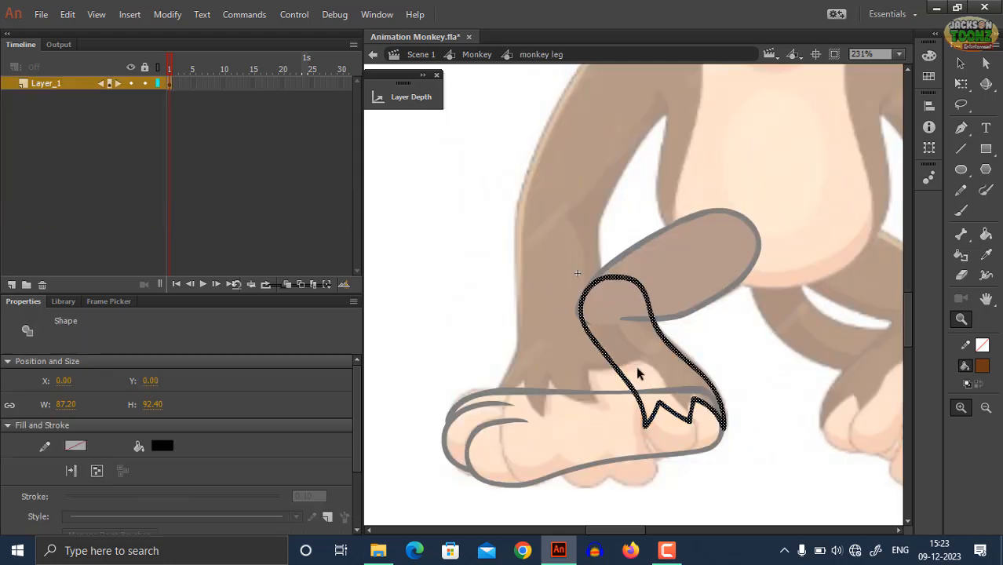
pyautogui.press('k')
pyautogui.click(643, 352)
pyautogui.hotkey('ctrl', 'e')
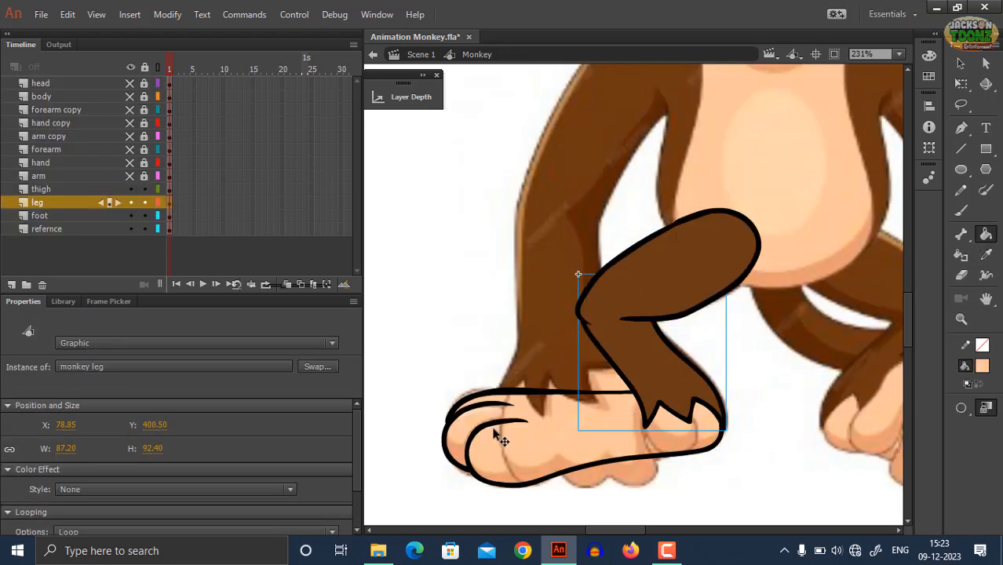
# Step: Fill the sole and toes inside the monkey foot symbol with the light skin colour
pyautogui.doubleClick(521, 445)
pyautogui.click(545, 455)
pyautogui.press('z')
pyautogui.keyDown('alt'); pyautogui.click(552, 436); pyautogui.keyUp('alt')
pyautogui.keyDown('ctrl'); pyautogui.doubleClick(560, 424); pyautogui.keyUp('ctrl')
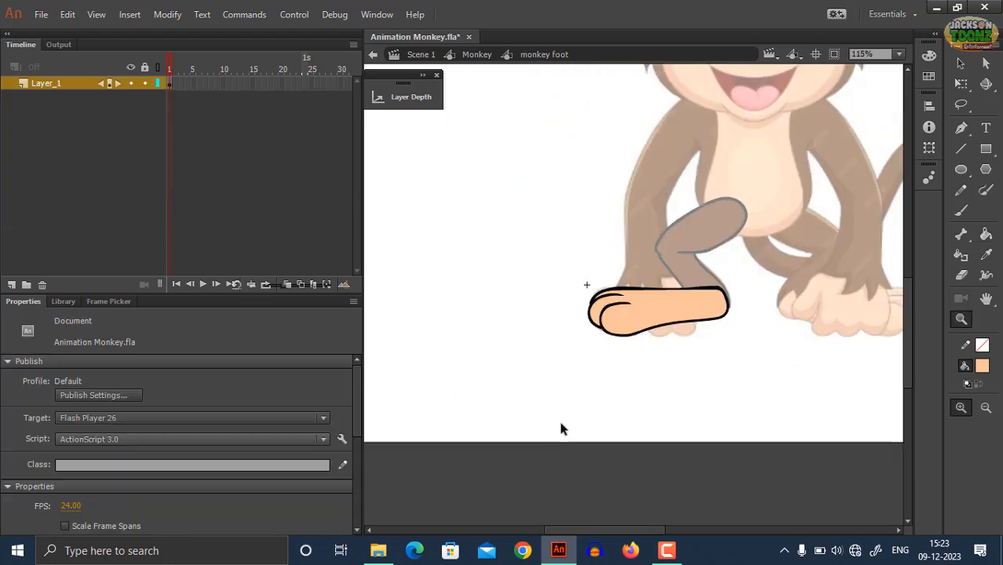
# Step: Sample the darker skin shade from the reference as the fill colour and ready the Pencil tool with a black stroke
pyautogui.click(659, 336)
pyautogui.moveTo(795, 304); pyautogui.dragTo(681, 331)
pyautogui.press('i')
pyautogui.click(657, 348)
pyautogui.press('z')
pyautogui.keyDown('alt'); pyautogui.click(625, 333); pyautogui.keyUp('alt')
pyautogui.click(538, 307)
pyautogui.doubleClick(601, 308)
pyautogui.press('y')
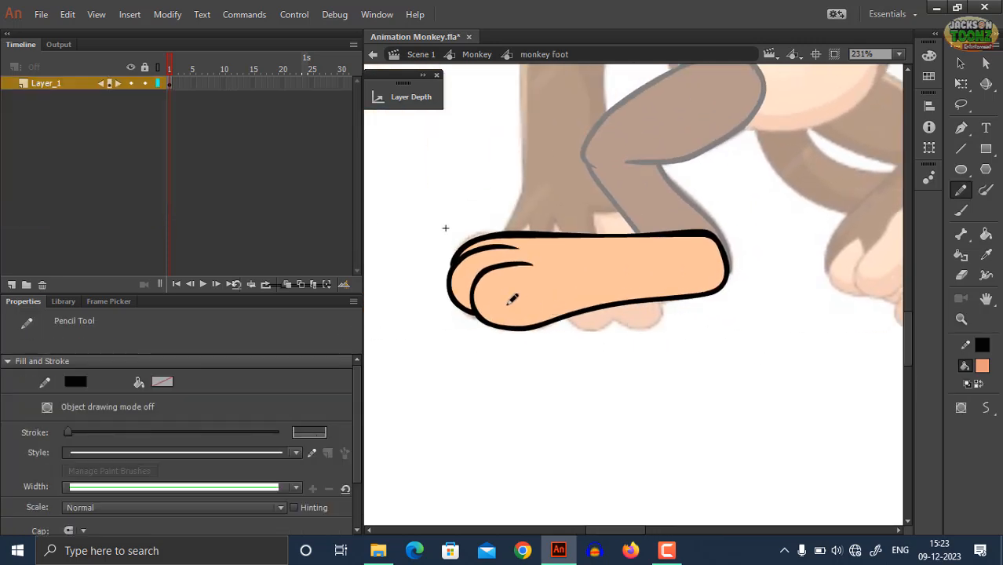
pyautogui.moveTo(468, 254)
pyautogui.mouseDown()
pyautogui.moveTo(484, 299)
pyautogui.moveTo(548, 310)
pyautogui.moveTo(691, 279)
pyautogui.moveTo(739, 222)
pyautogui.mouseUp()
pyautogui.hotkey('ctrl', 'z')
pyautogui.hotkey('ctrl', 'z')
pyautogui.hotkey('ctrl', 'z')
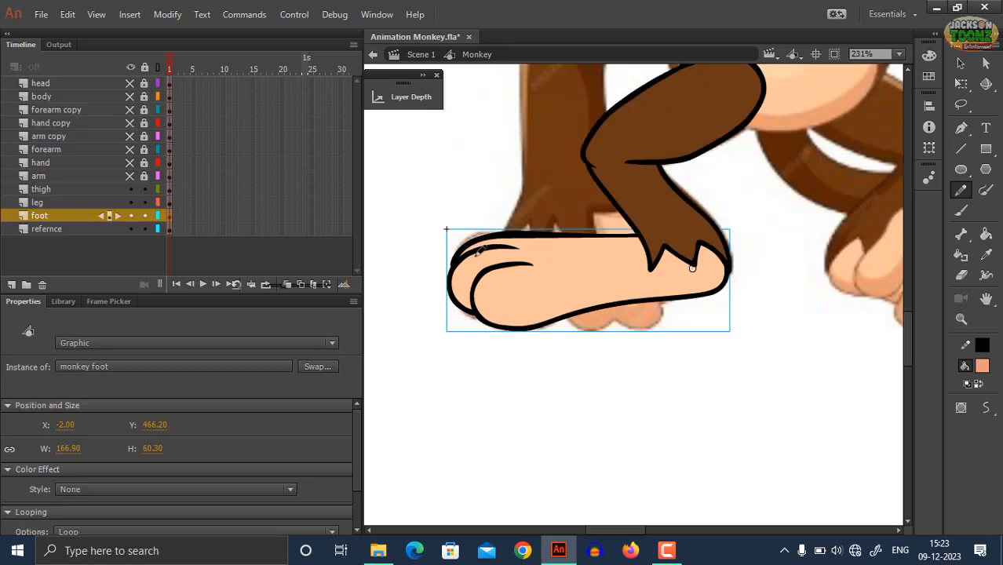
# Step: Draw a 2.00 pencil shading line from the toes to the heel inside monkey foot and fill the area below it with the darker skin shade
pyautogui.doubleClick(480, 269)
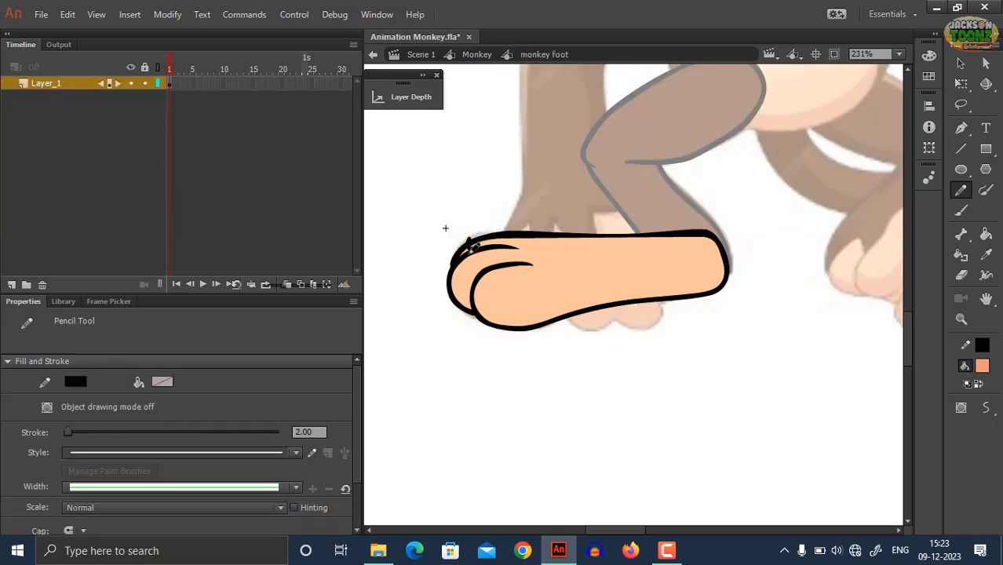
pyautogui.moveTo(469, 248)
pyautogui.mouseDown()
pyautogui.moveTo(462, 281)
pyautogui.moveTo(493, 304)
pyautogui.moveTo(519, 303)
pyautogui.moveTo(691, 276)
pyautogui.moveTo(743, 229)
pyautogui.mouseUp()
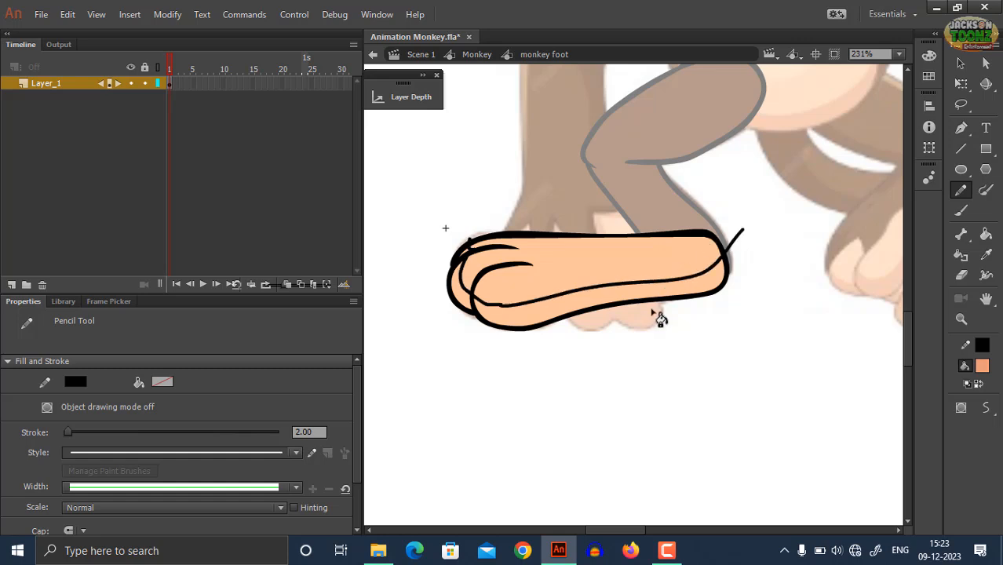
pyautogui.press('z')
pyautogui.click(646, 292)
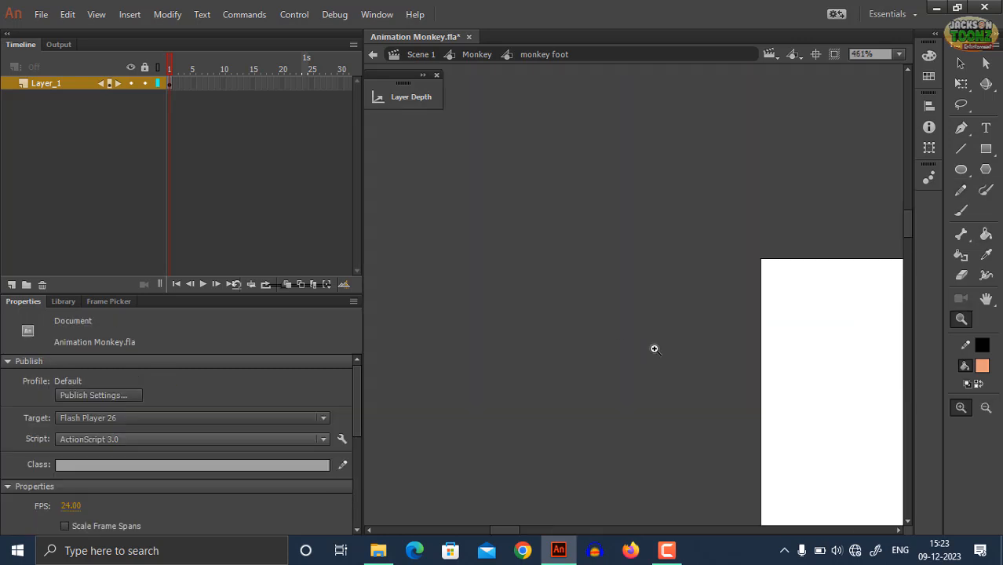
pyautogui.keyDown('alt'); pyautogui.click(689, 388); pyautogui.keyUp('alt')
pyautogui.keyDown('alt'); pyautogui.click(692, 395); pyautogui.keyUp('alt')
pyautogui.keyDown('alt'); pyautogui.click(701, 403); pyautogui.keyUp('alt')
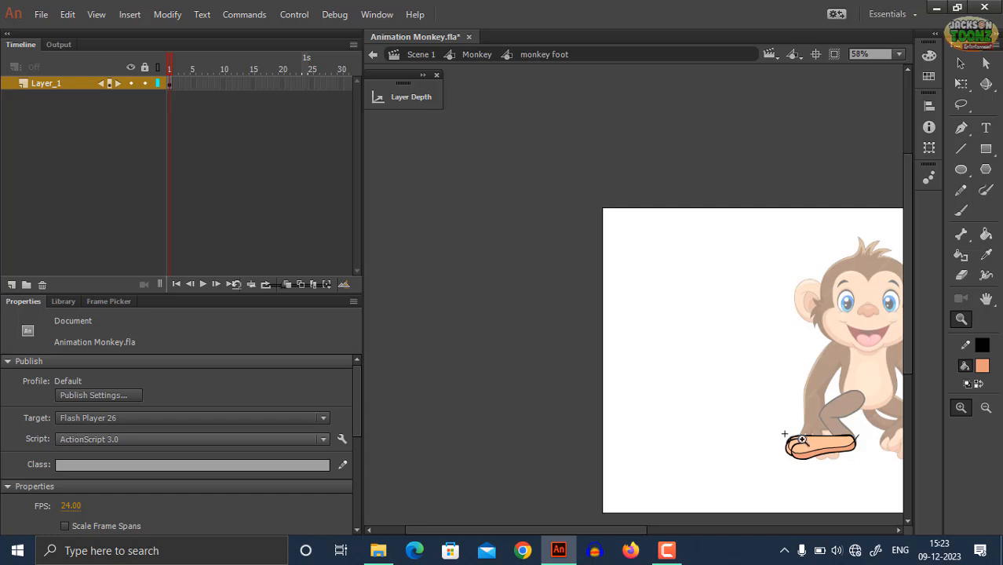
pyautogui.moveTo(505, 258); pyautogui.dragTo(633, 339)
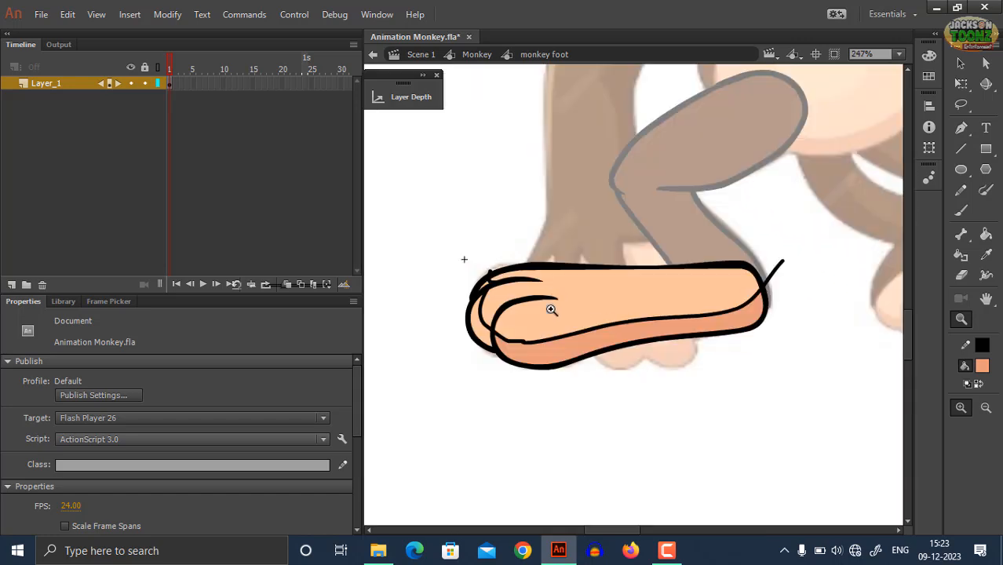
# Step: Fill the shaded parts of the remaining toes with the darker skin colour
pyautogui.moveTo(469, 288); pyautogui.dragTo(601, 390)
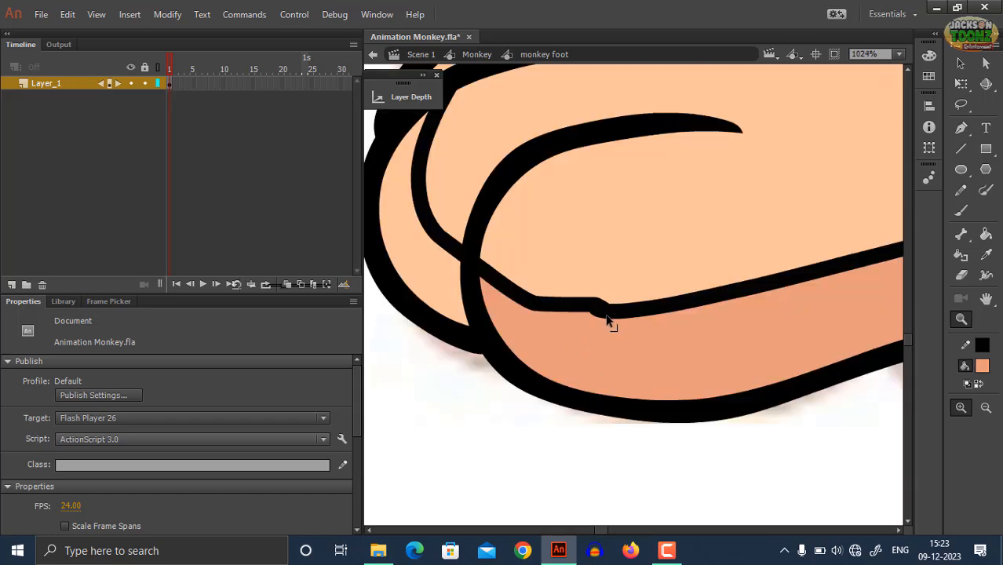
pyautogui.moveTo(598, 316); pyautogui.dragTo(619, 313)
pyautogui.press('k')
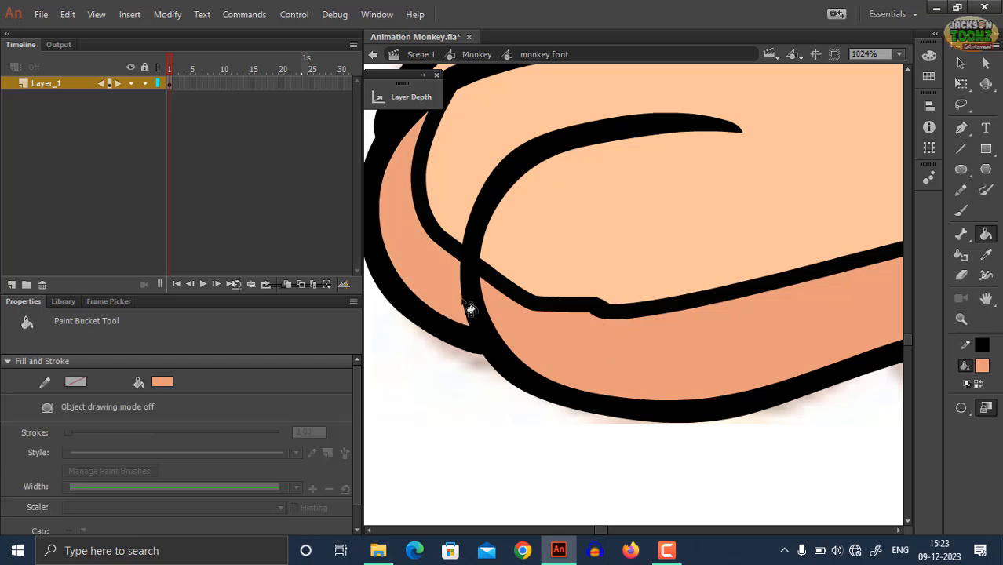
pyautogui.scroll(3, 468, 314)
pyautogui.click(468, 201)
pyautogui.press('z')
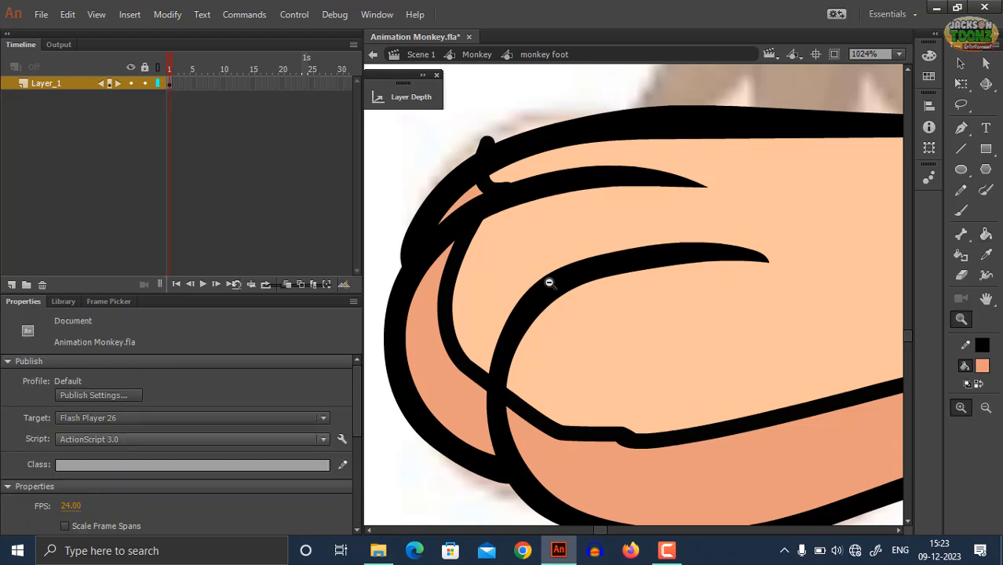
# Step: Select all the foot artwork and set its stroke to none to remove the pencil shading line
pyautogui.keyDown('alt'); pyautogui.click(549, 283); pyautogui.keyUp('alt')
pyautogui.keyDown('alt'); pyautogui.click(598, 310); pyautogui.keyUp('alt')
pyautogui.keyDown('alt'); pyautogui.click(638, 331); pyautogui.keyUp('alt')
pyautogui.moveTo(634, 326); pyautogui.dragTo(562, 322)
pyautogui.moveTo(500, 194); pyautogui.dragTo(777, 332)
pyautogui.click(980, 350)
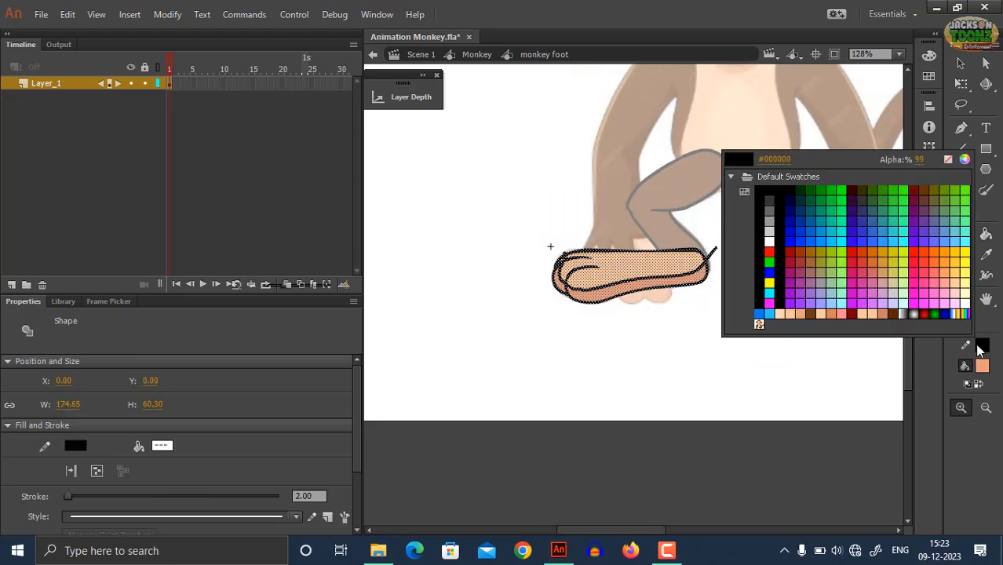
pyautogui.click(943, 167)
pyautogui.hotkey('ctrl', 'shift', 'a')
# Step: Reshape the kinked edge of the darker shading beneath the big toe into a smooth curve
pyautogui.click(629, 277)
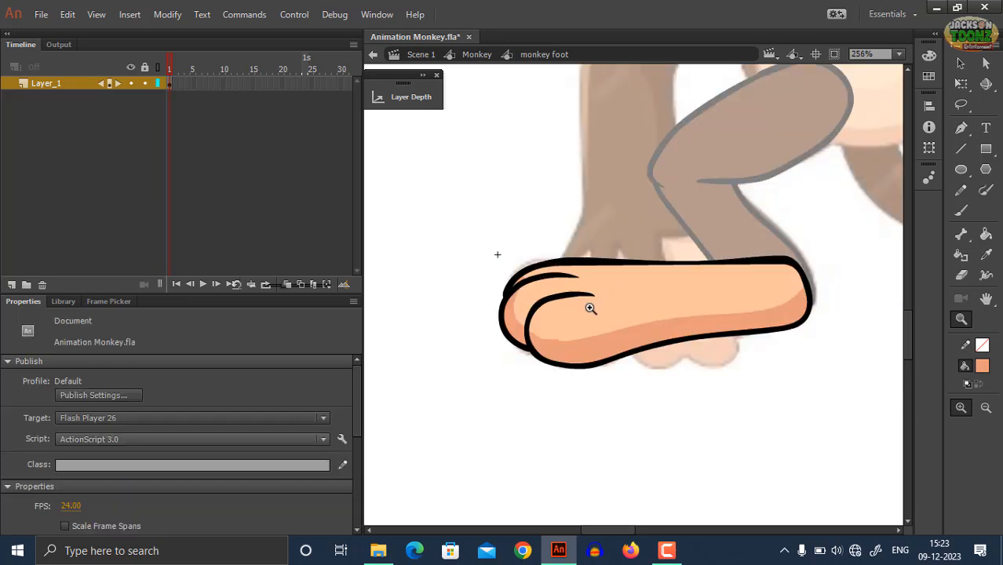
pyautogui.click(591, 307)
pyautogui.click(596, 332)
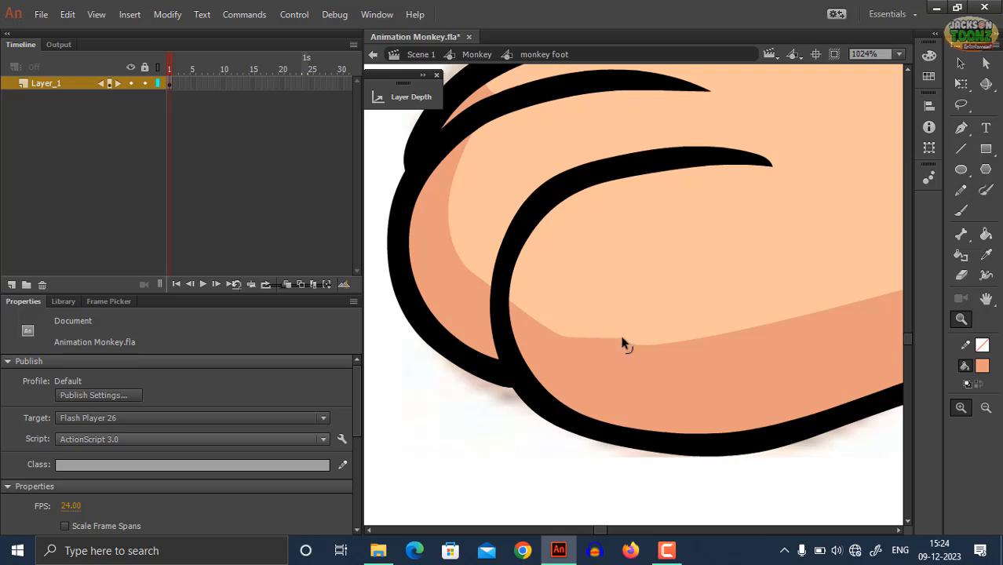
pyautogui.moveTo(621, 344); pyautogui.dragTo(685, 340)
pyautogui.click(655, 350)
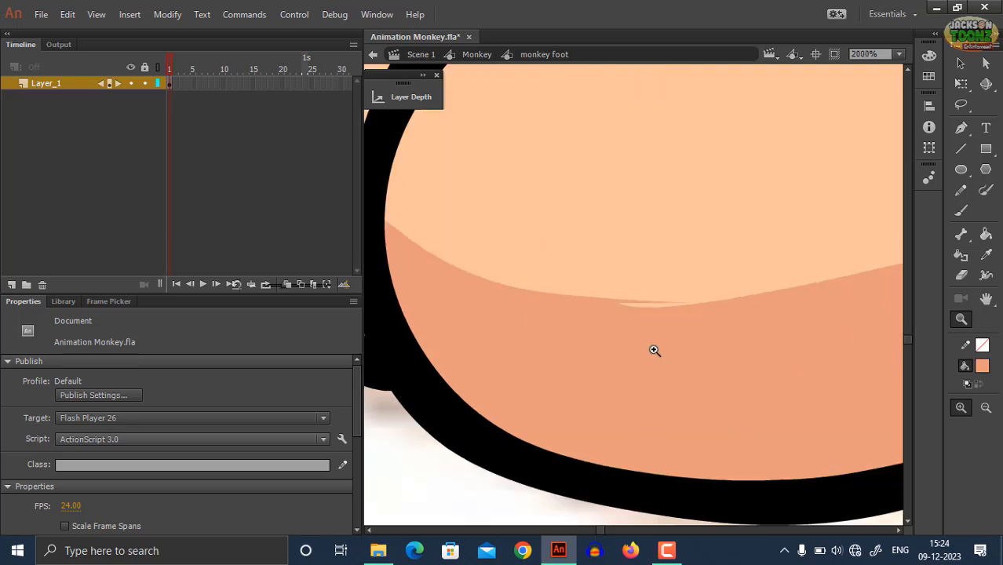
# Step: Clean up the light sliver left along the foot's shading edge and return to the Monkey symbol
pyautogui.click(654, 301)
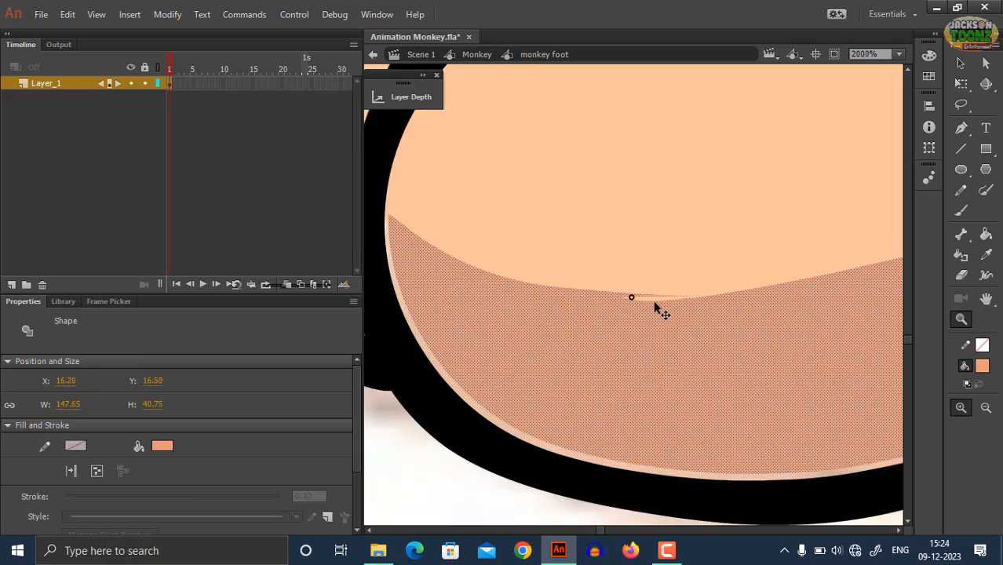
pyautogui.click(490, 482)
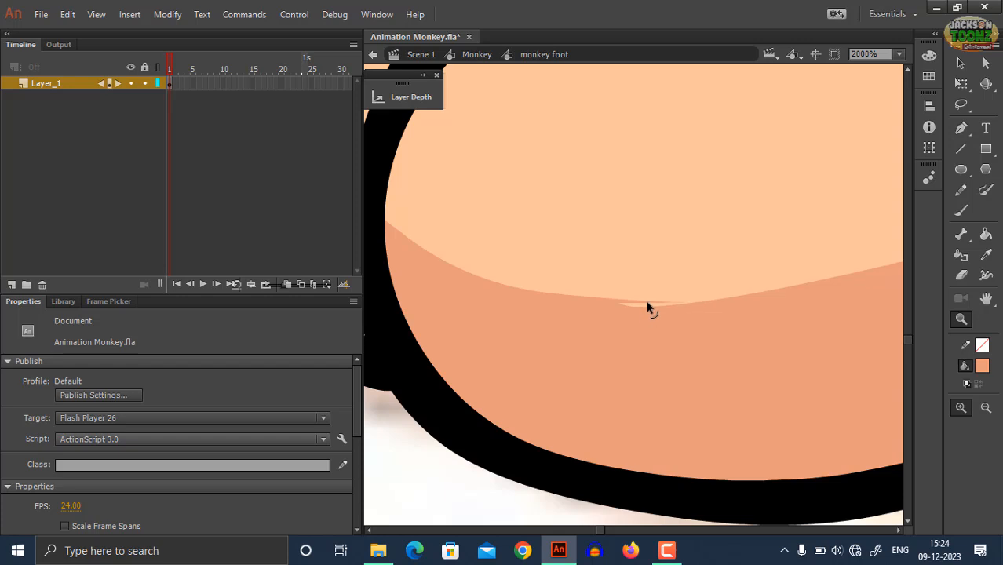
pyautogui.moveTo(642, 314); pyautogui.dragTo(688, 329)
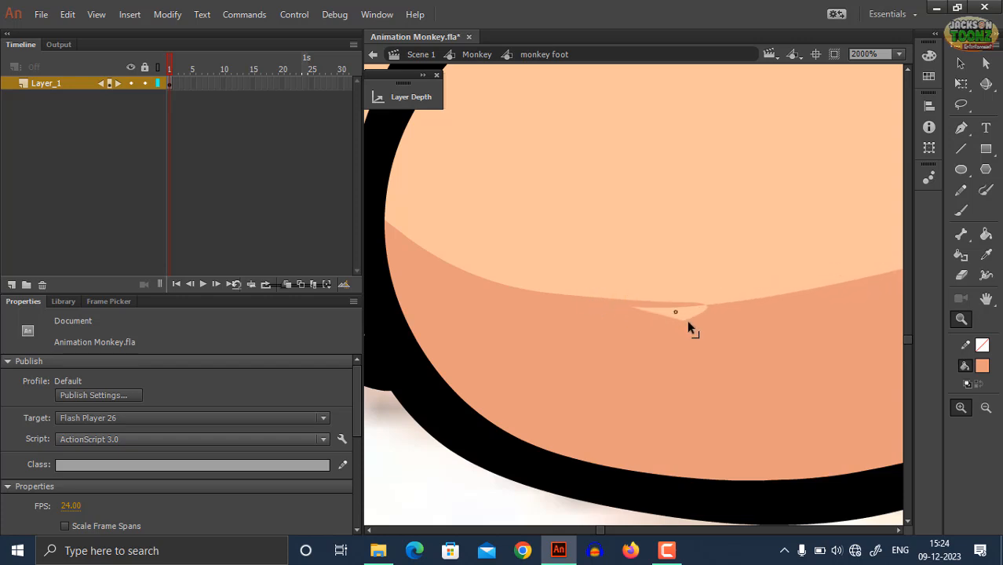
pyautogui.hotkey('ctrl', 'z')
pyautogui.moveTo(703, 311); pyautogui.dragTo(581, 348)
pyautogui.hotkey('ctrl', '-')
pyautogui.hotkey('ctrl', '-')
pyautogui.hotkey('ctrl', '-')
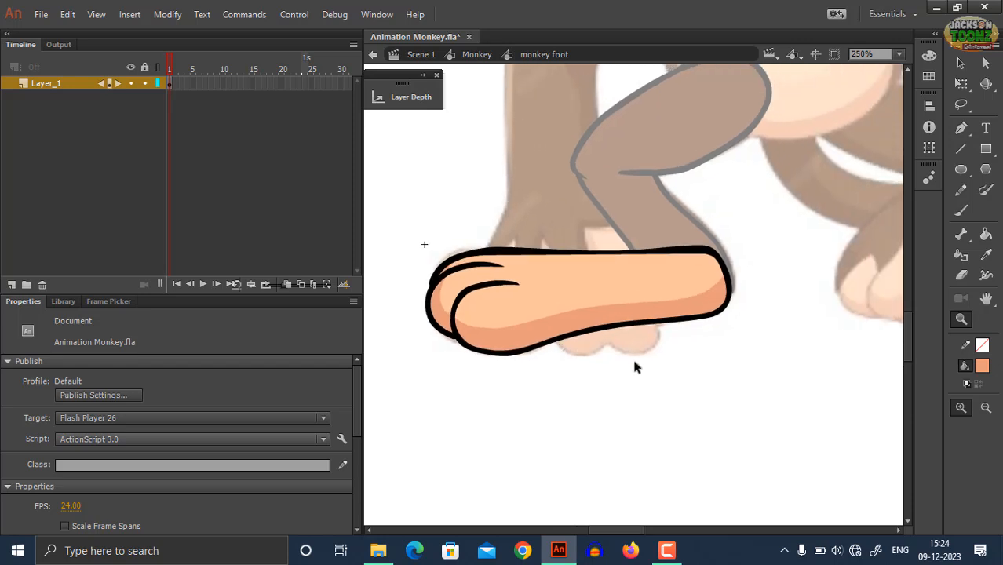
pyautogui.doubleClick(640, 380)
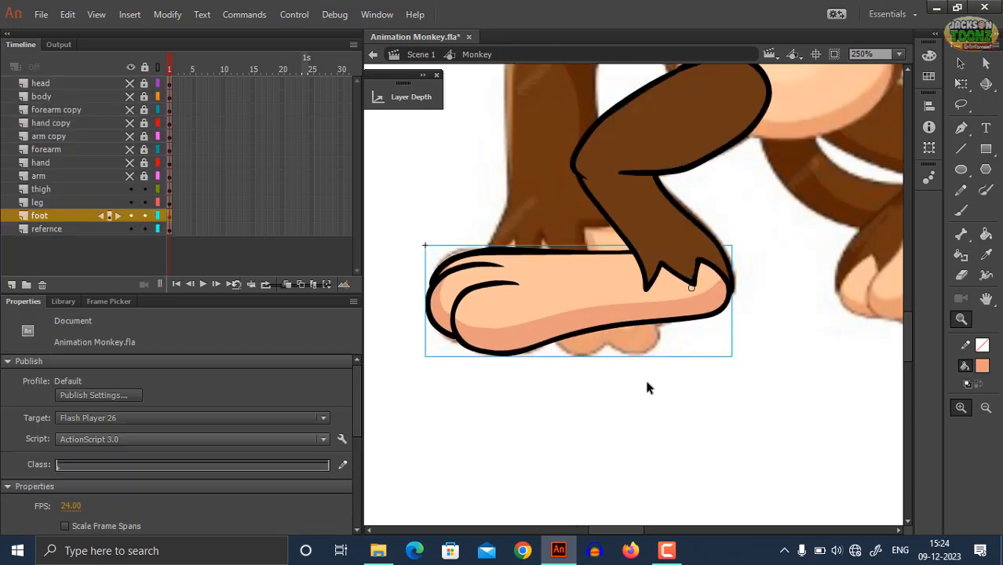
# Step: Examine how the coloured leg and foot fit the whole monkey in Scene 1, ending back inside the Monkey symbol
pyautogui.doubleClick(656, 322)
pyautogui.click(671, 318)
pyautogui.moveTo(652, 358); pyautogui.dragTo(643, 395)
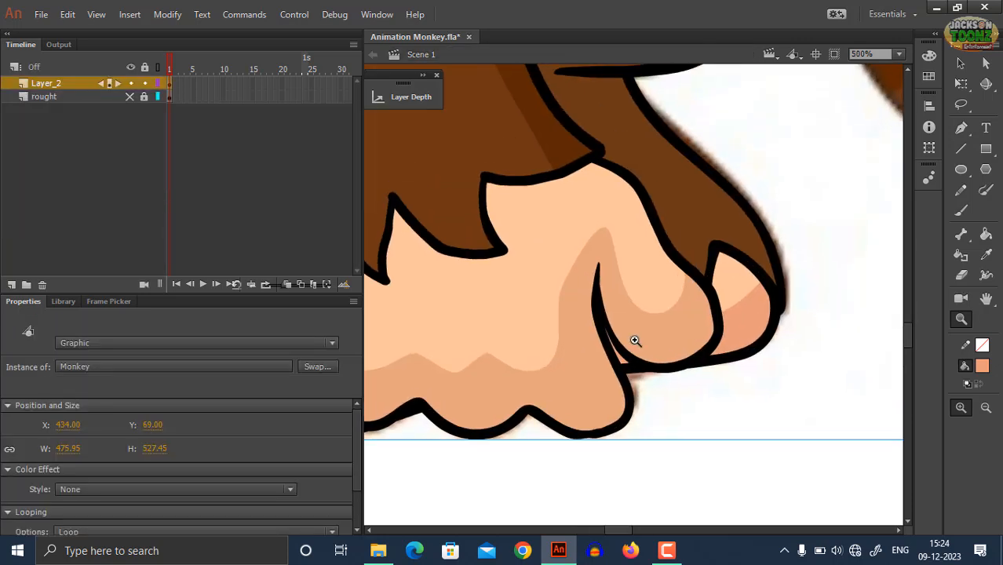
pyautogui.keyDown('alt'); pyautogui.click(638, 339); pyautogui.keyUp('alt')
pyautogui.keyDown('alt'); pyautogui.click(642, 323); pyautogui.keyUp('alt')
pyautogui.moveTo(665, 303); pyautogui.dragTo(618, 357)
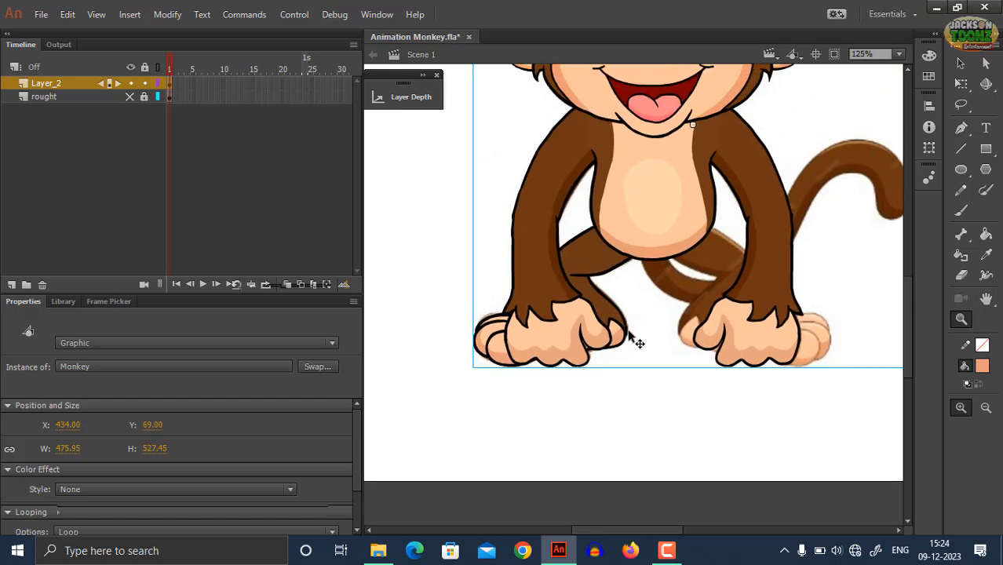
pyautogui.doubleClick(628, 344)
pyautogui.moveTo(637, 313); pyautogui.dragTo(596, 392)
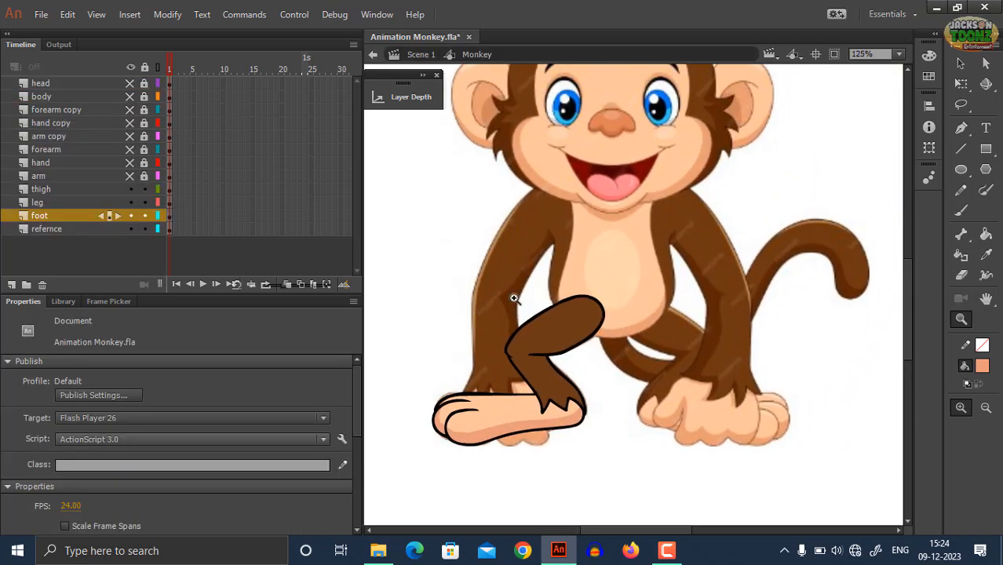
# Step: Show all hidden body-part layers and select the thigh symbol
pyautogui.click(130, 66)
pyautogui.click(130, 66)
pyautogui.click(555, 326)
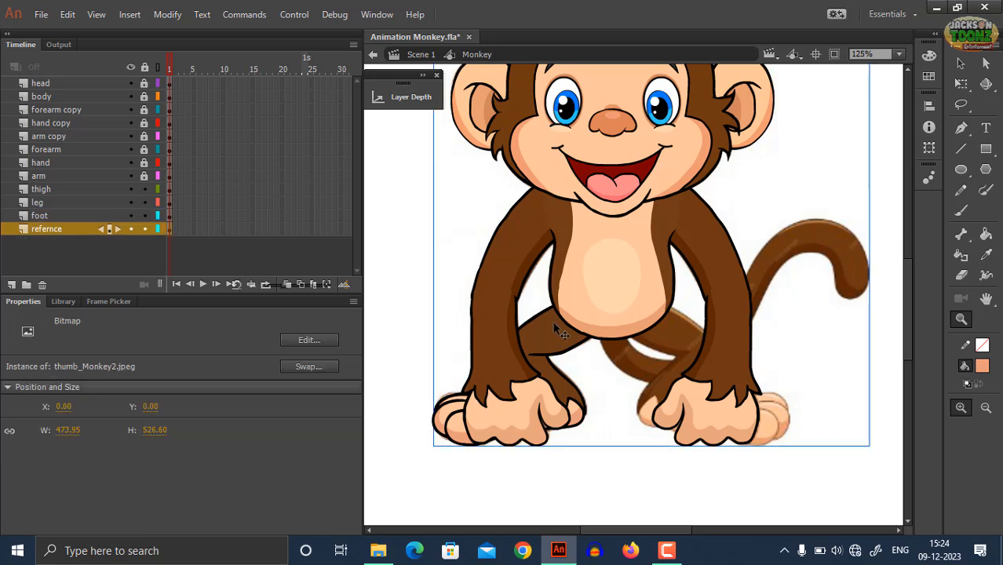
pyautogui.click(570, 352)
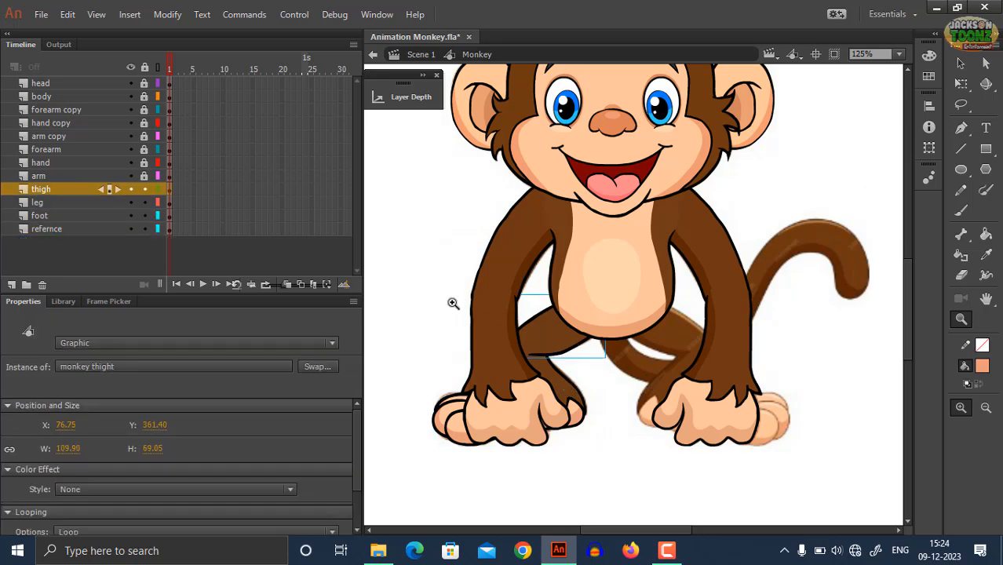
# Step: Duplicate the thigh, leg and foot layers together
pyautogui.click(65, 196)
pyautogui.keyDown('shift'); pyautogui.click(49, 202); pyautogui.keyUp('shift')
pyautogui.keyDown('shift'); pyautogui.click(46, 215); pyautogui.keyUp('shift')
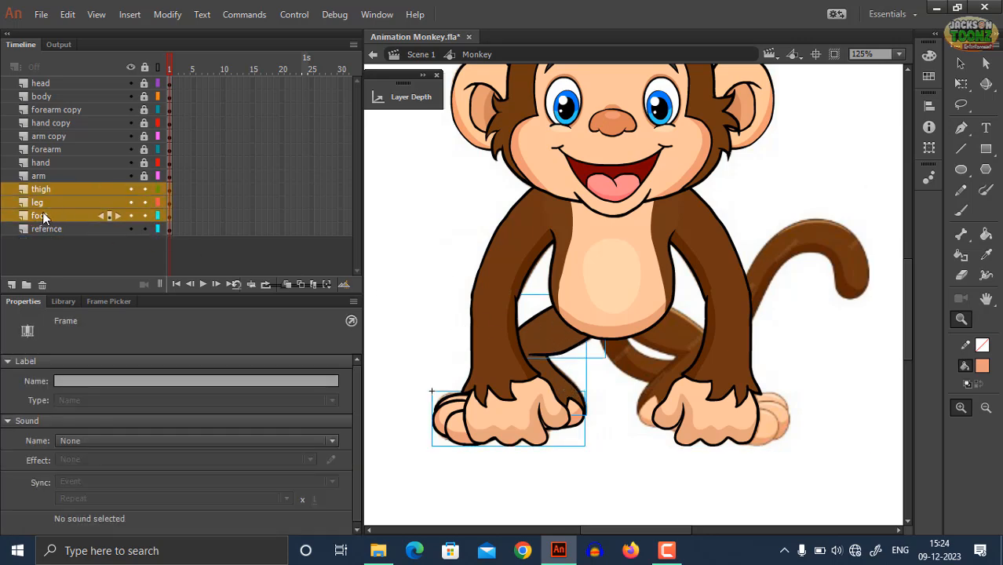
pyautogui.rightClick(42, 215)
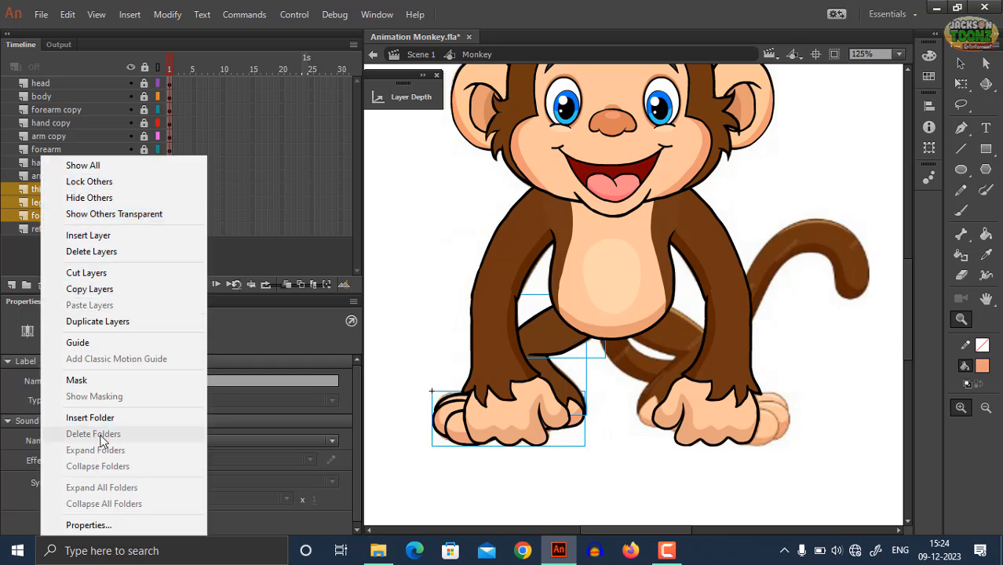
pyautogui.click(83, 322)
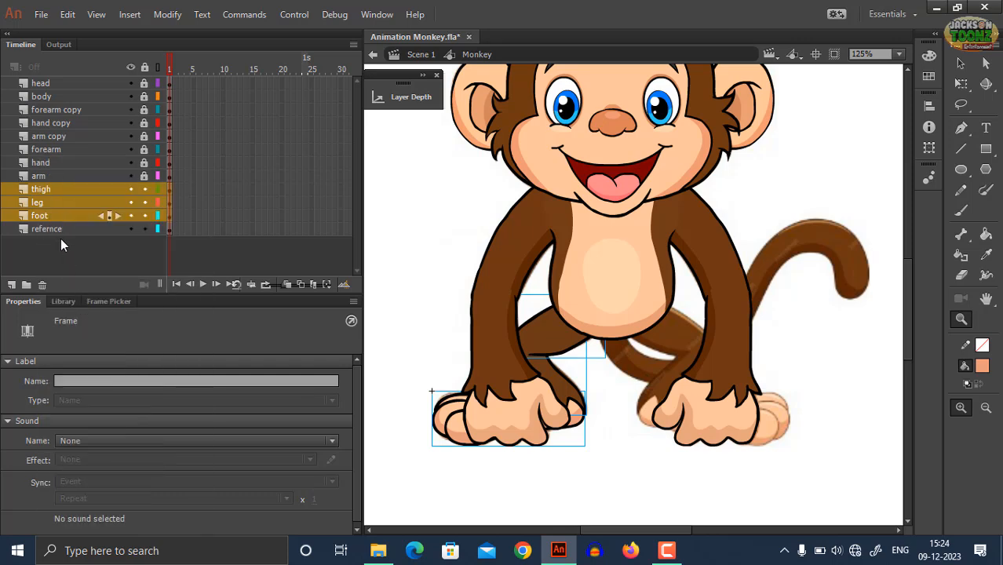
# Step: Flip the duplicated thigh, leg and foot horizontally and position them over the reference's other hind limb
pyautogui.press('q')
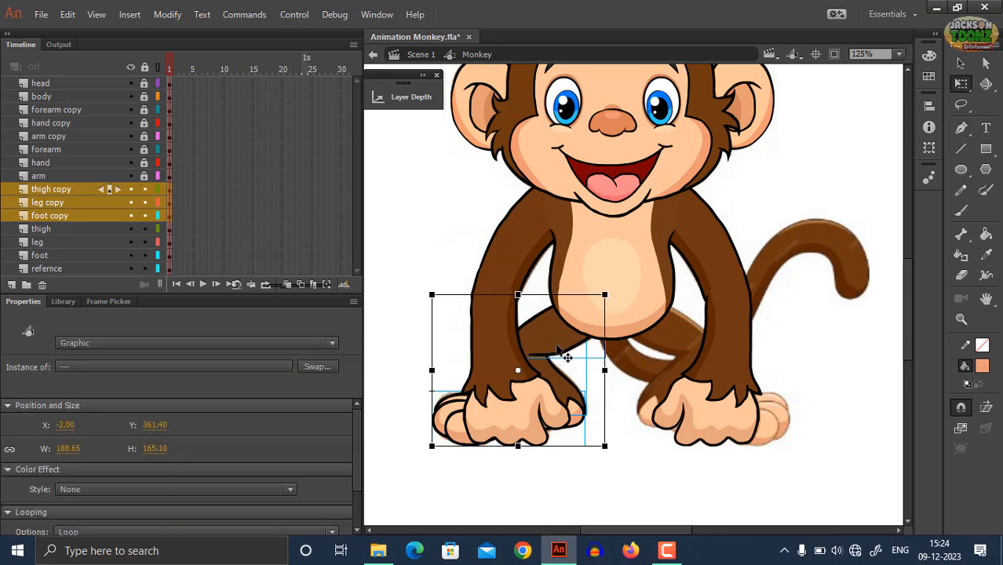
pyautogui.moveTo(548, 349); pyautogui.dragTo(661, 353)
pyautogui.rightClick(664, 351)
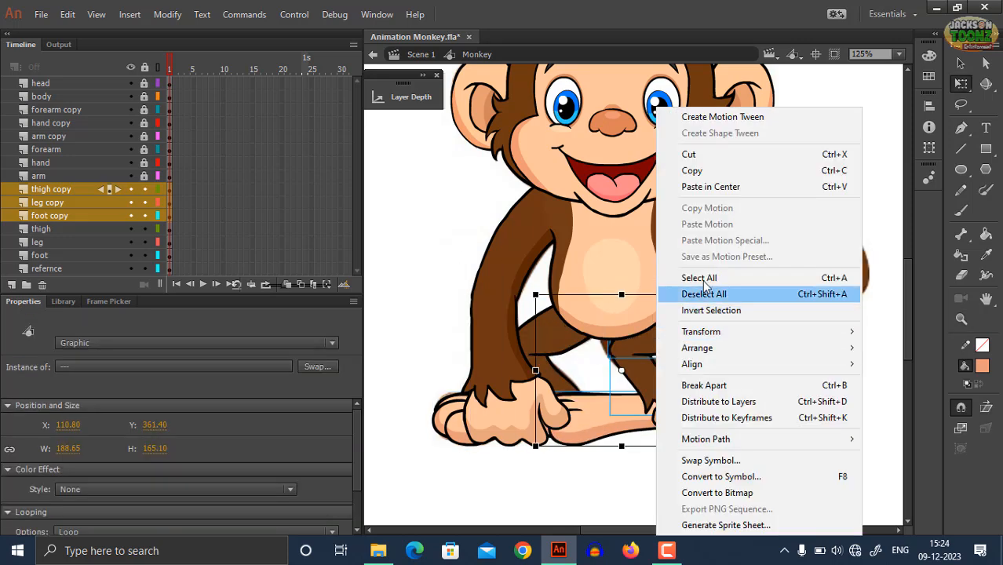
pyautogui.moveTo(699, 334)
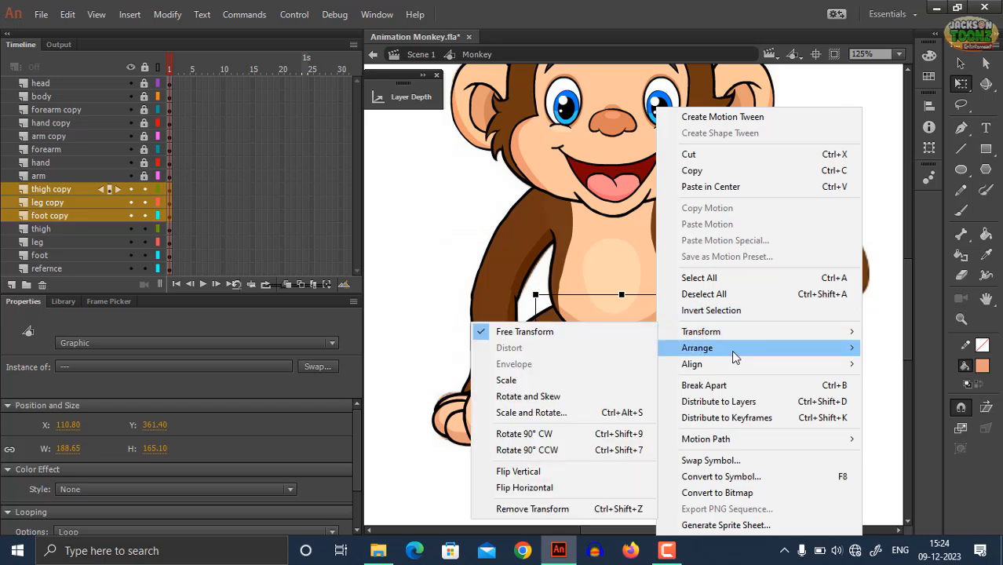
pyautogui.click(571, 491)
pyautogui.moveTo(605, 371); pyautogui.dragTo(687, 359)
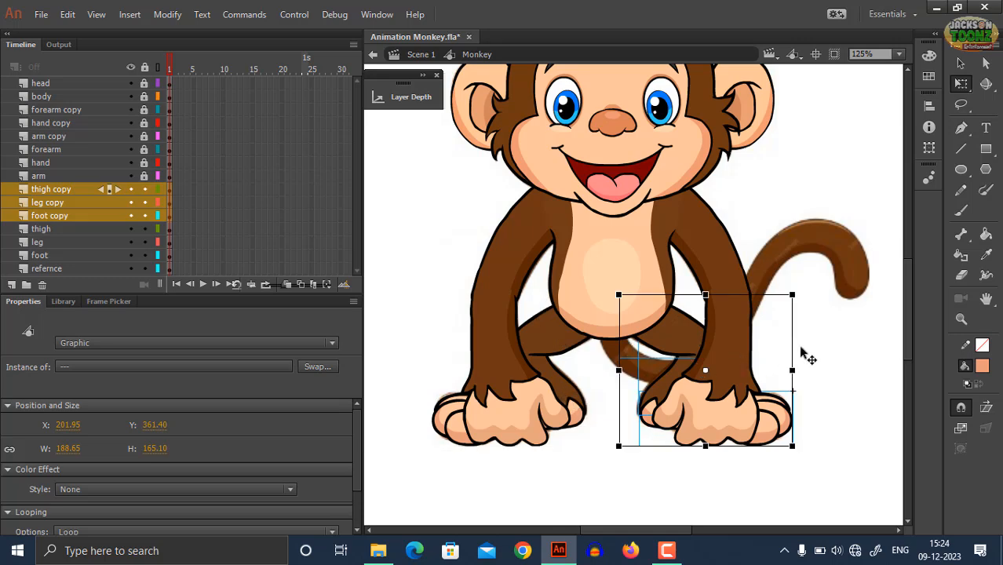
pyautogui.click(658, 358)
pyautogui.click(598, 485)
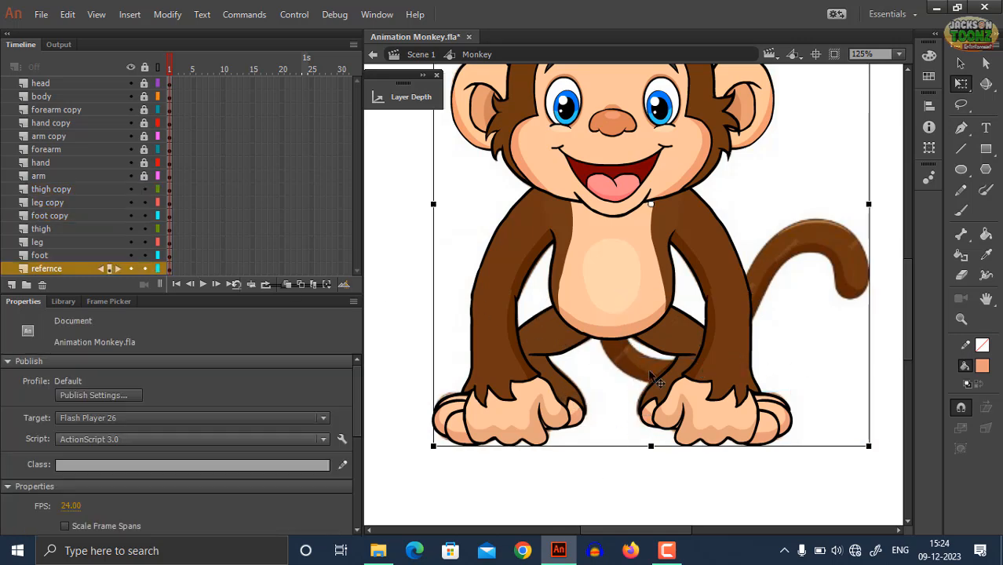
pyautogui.click(660, 349)
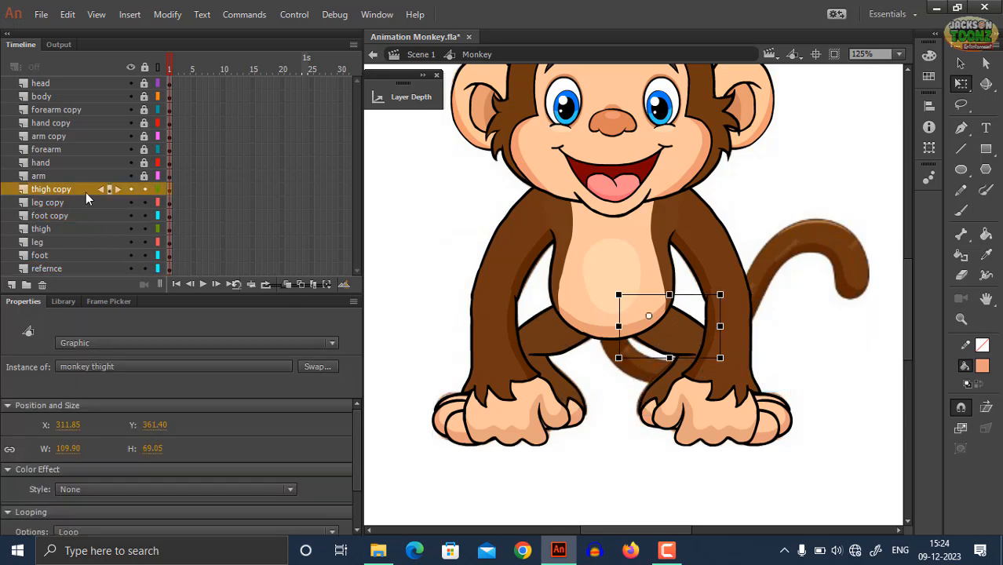
# Step: Unlock all layers and rename the duplicated limb layers Rthigh copy, Rleg copy and Rfoot copy
pyautogui.click(145, 69)
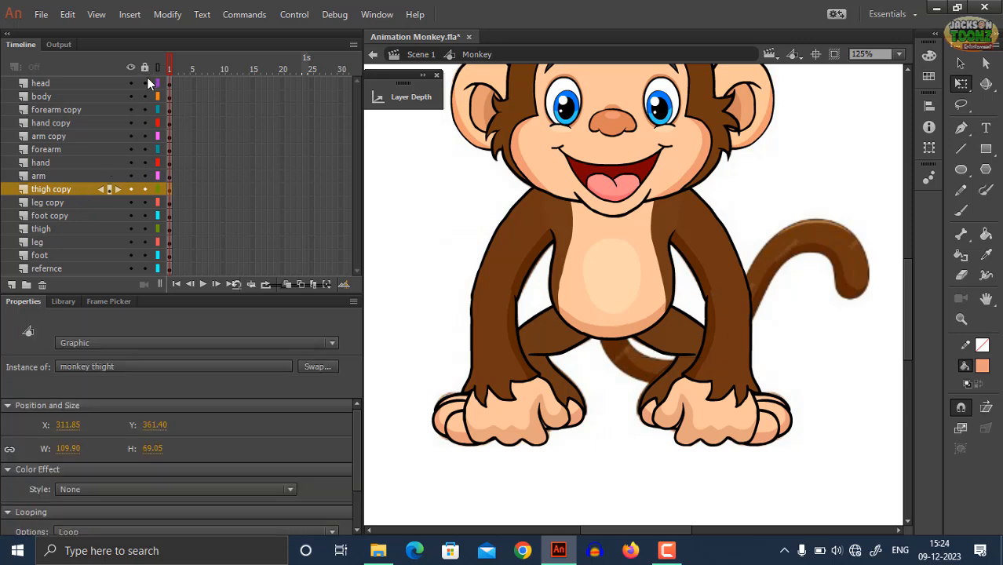
pyautogui.click(57, 193)
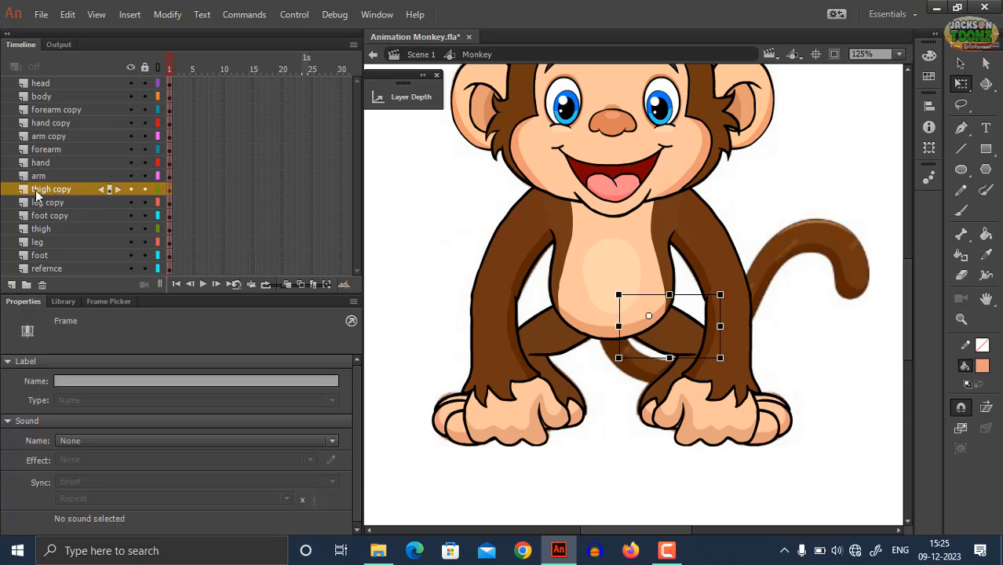
pyautogui.doubleClick(35, 190)
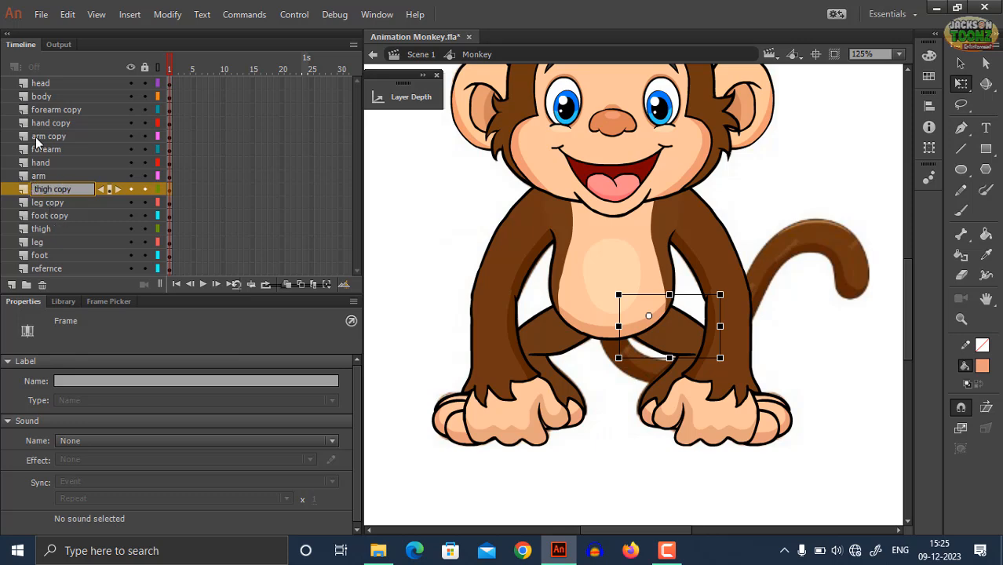
pyautogui.write('R')
pyautogui.click(47, 205)
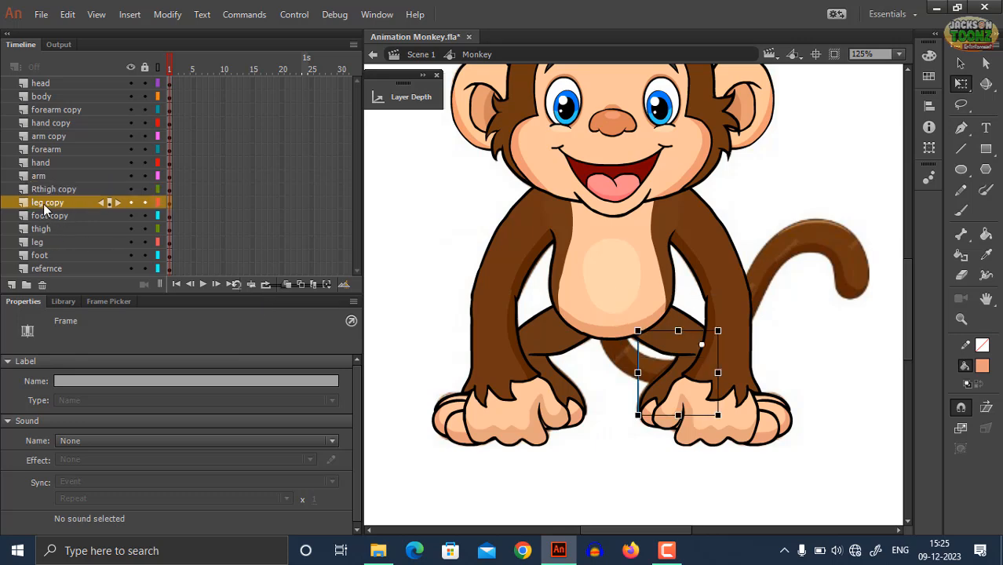
pyautogui.doubleClick(40, 204)
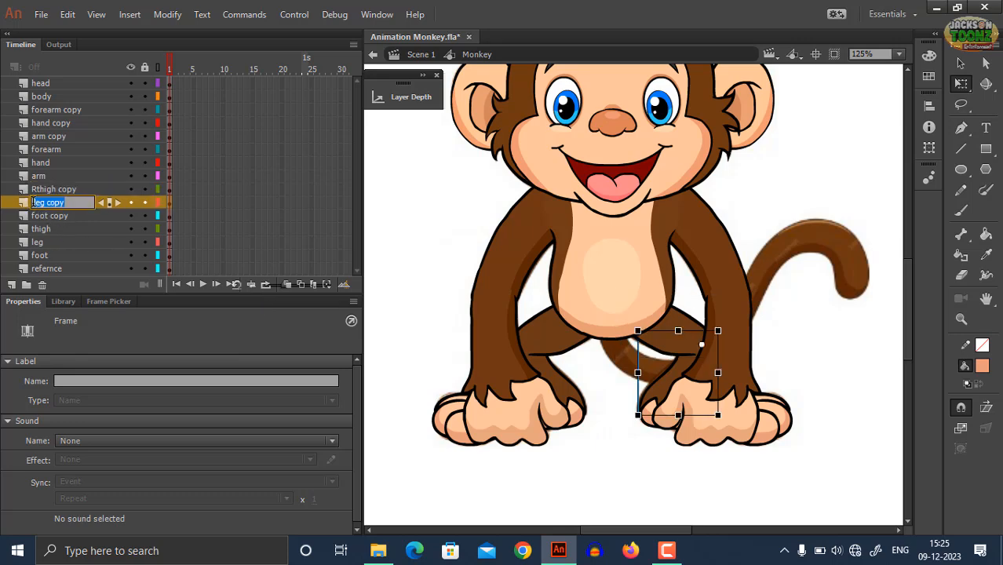
pyautogui.click(34, 203)
pyautogui.write('R')
pyautogui.click(36, 215)
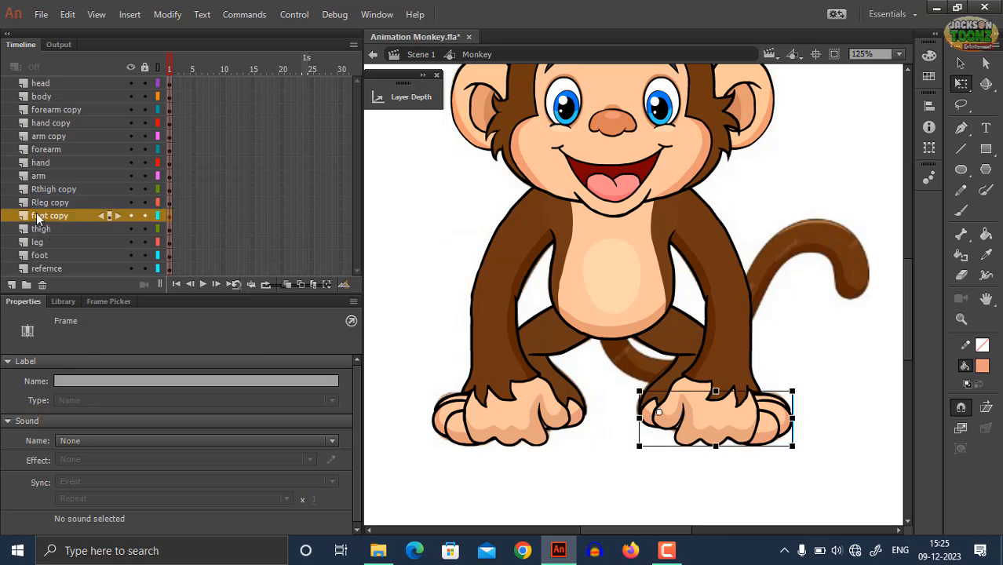
pyautogui.doubleClick(36, 215)
pyautogui.write('R')
# Step: Rename the original thigh, leg and foot layers Lthigh, Lleg and Lfoot
pyautogui.click(40, 229)
pyautogui.doubleClick(38, 230)
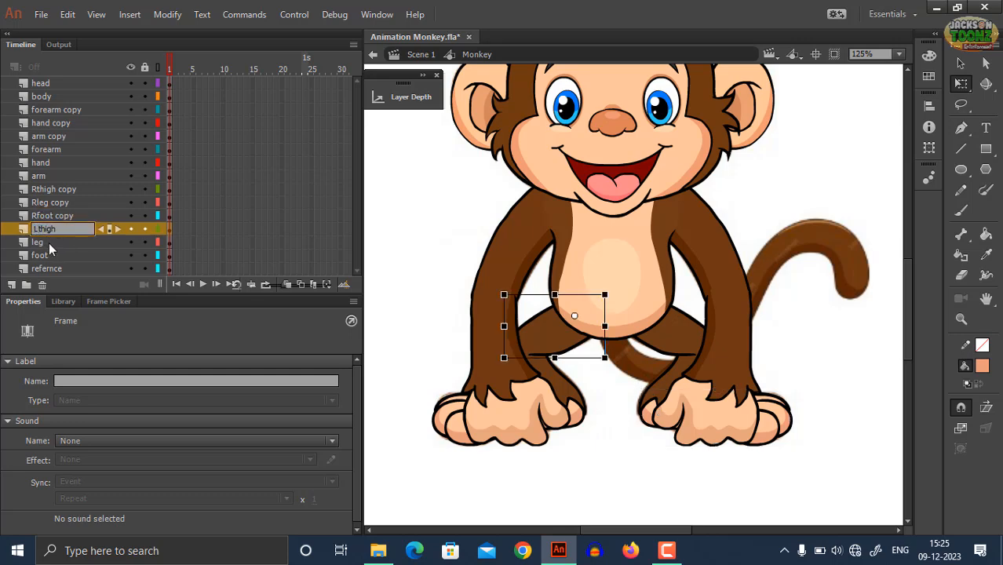
pyautogui.click(37, 243)
pyautogui.doubleClick(37, 243)
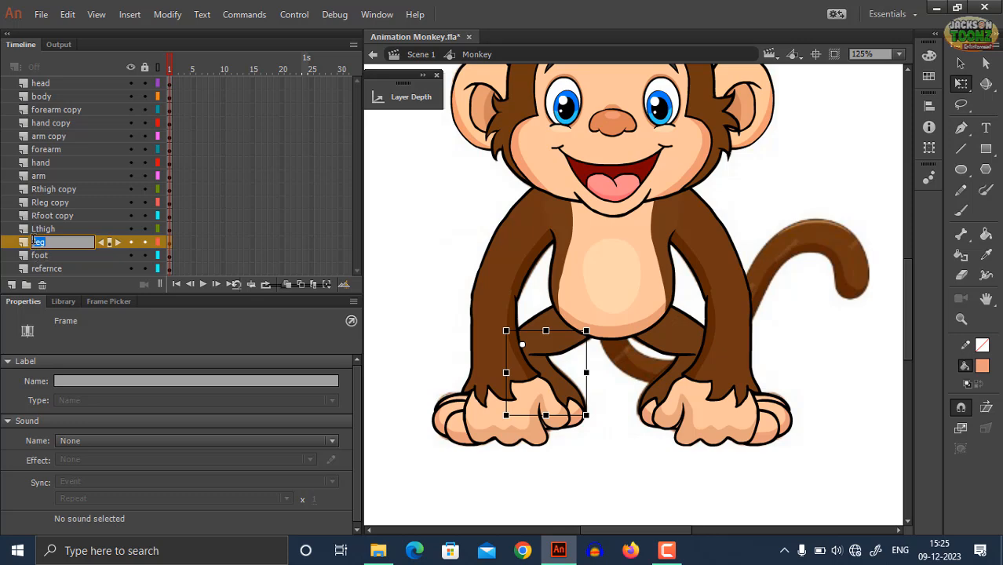
pyautogui.click(33, 241)
pyautogui.press('Delete')
pyautogui.write('L')
pyautogui.click(48, 257)
pyautogui.doubleClick(45, 257)
pyautogui.press('Home')
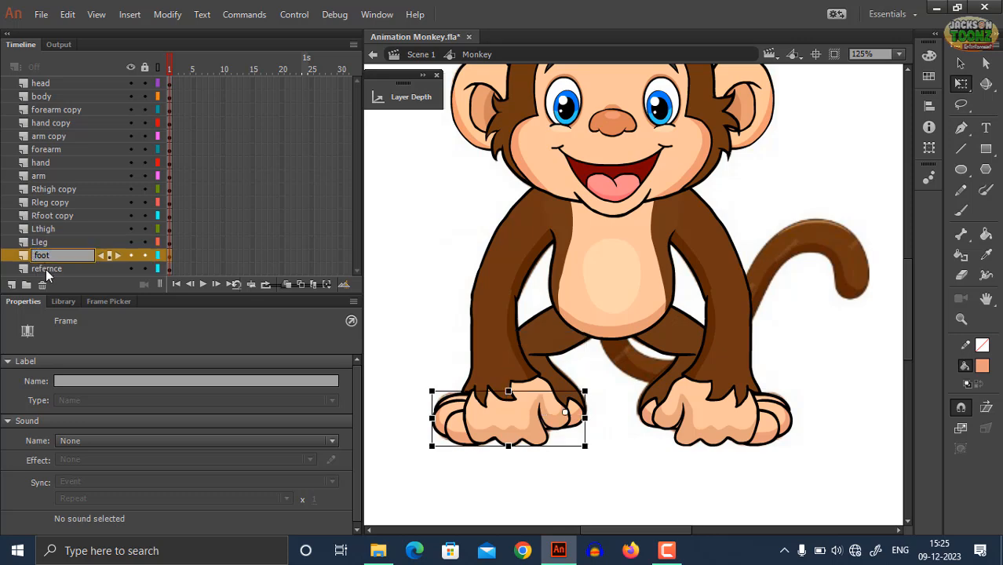
pyautogui.write('L')
pyautogui.click(46, 271)
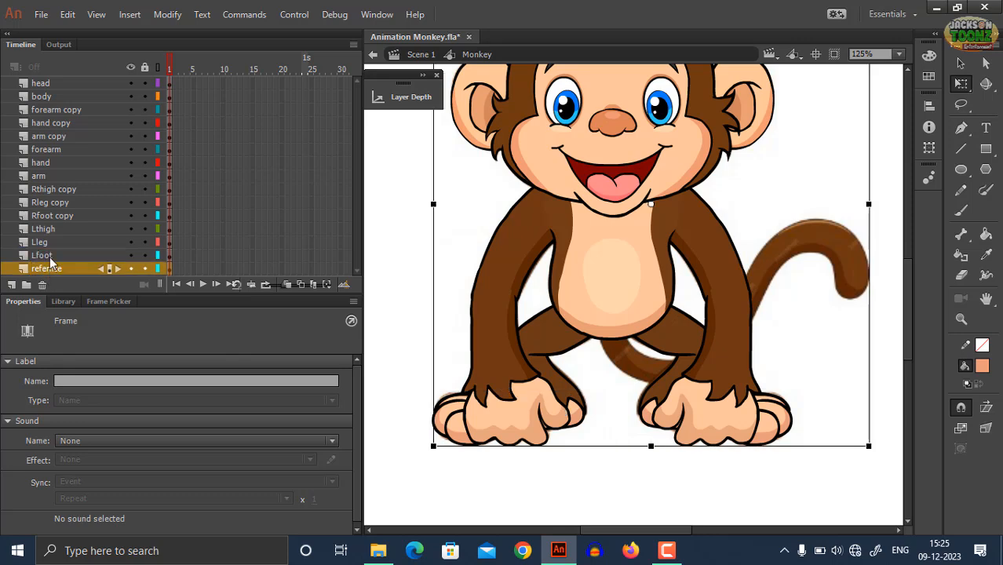
# Step: Rename the original arm, hand and forearm layers Rarm, Rhand and Rforearm
pyautogui.click(41, 163)
pyautogui.click(46, 176)
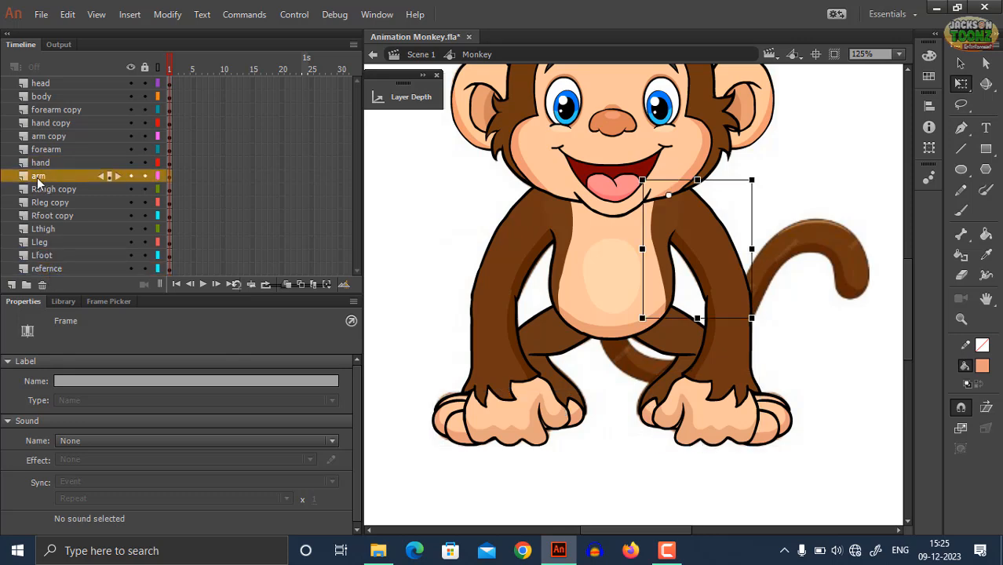
pyautogui.doubleClick(37, 178)
pyautogui.press('Home')
pyautogui.write('R')
pyautogui.click(41, 162)
pyautogui.doubleClick(38, 163)
pyautogui.write('R')
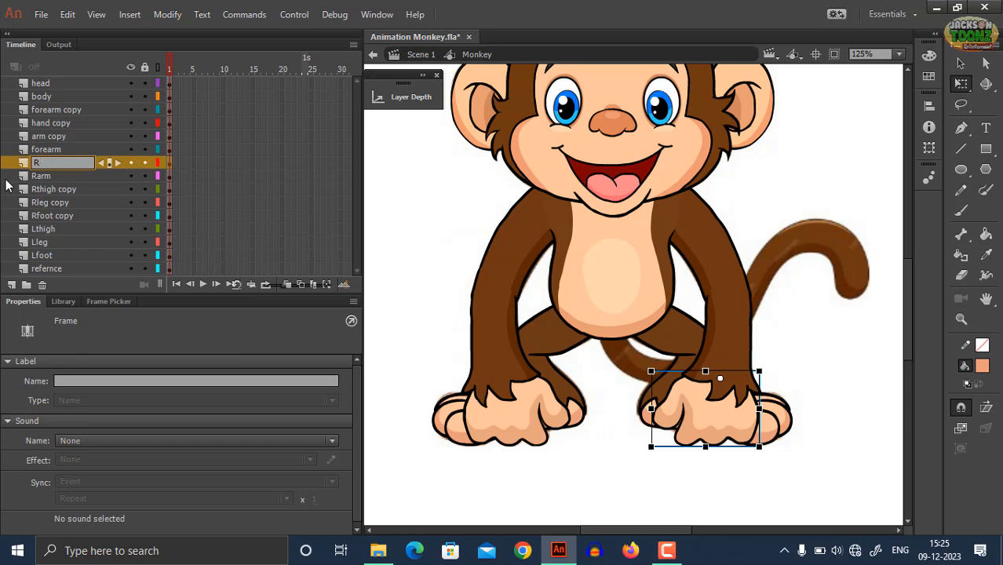
pyautogui.write('hand')
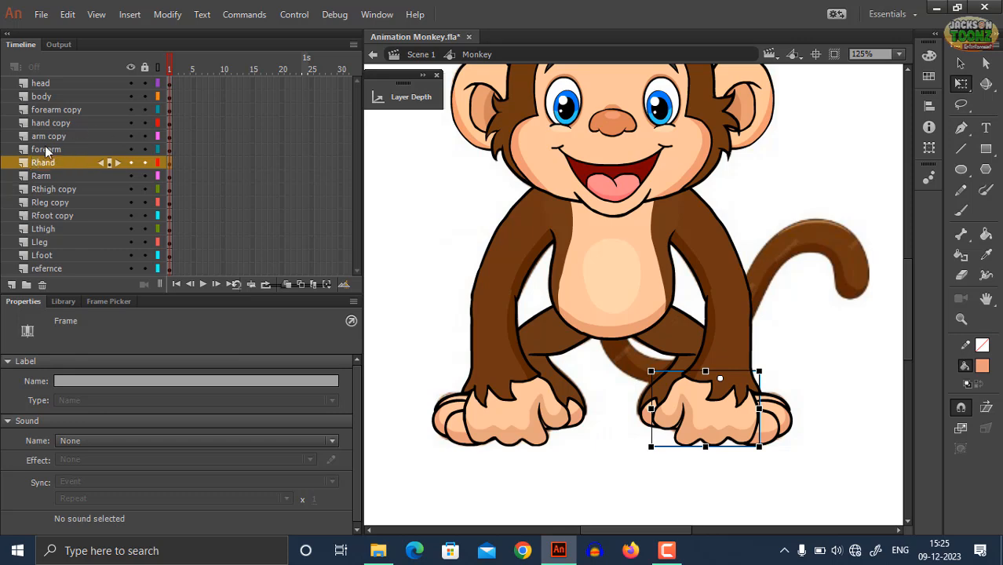
pyautogui.doubleClick(45, 149)
pyautogui.click(34, 150)
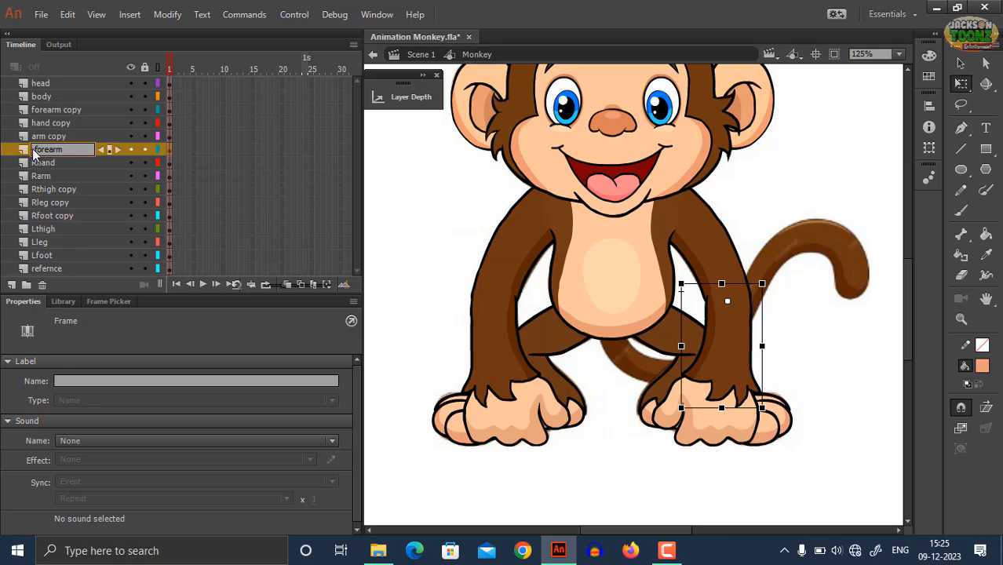
pyautogui.write('rR')
# Step: Rename the copied arm, hand and forearm layers Larm copy, Lhand copy and Lforearm copy, and save the document
pyautogui.click(46, 139)
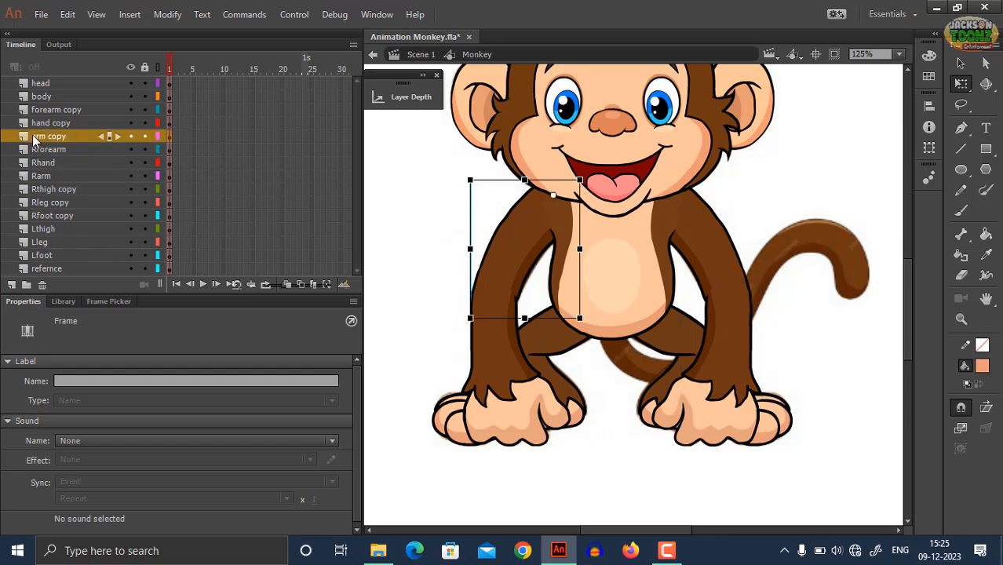
pyautogui.doubleClick(34, 138)
pyautogui.click(34, 137)
pyautogui.write('L')
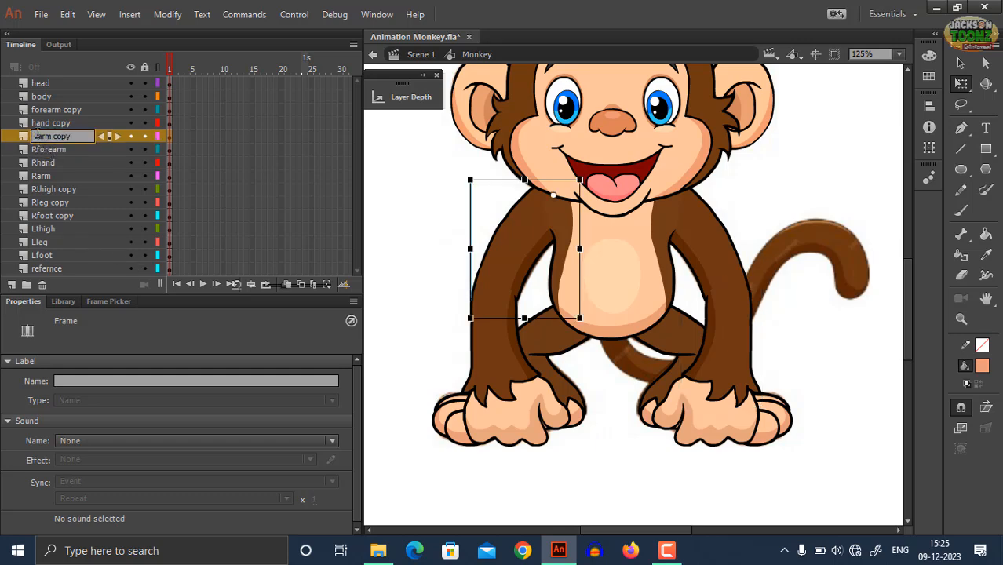
pyautogui.click(36, 124)
pyautogui.doubleClick(37, 123)
pyautogui.click(37, 123)
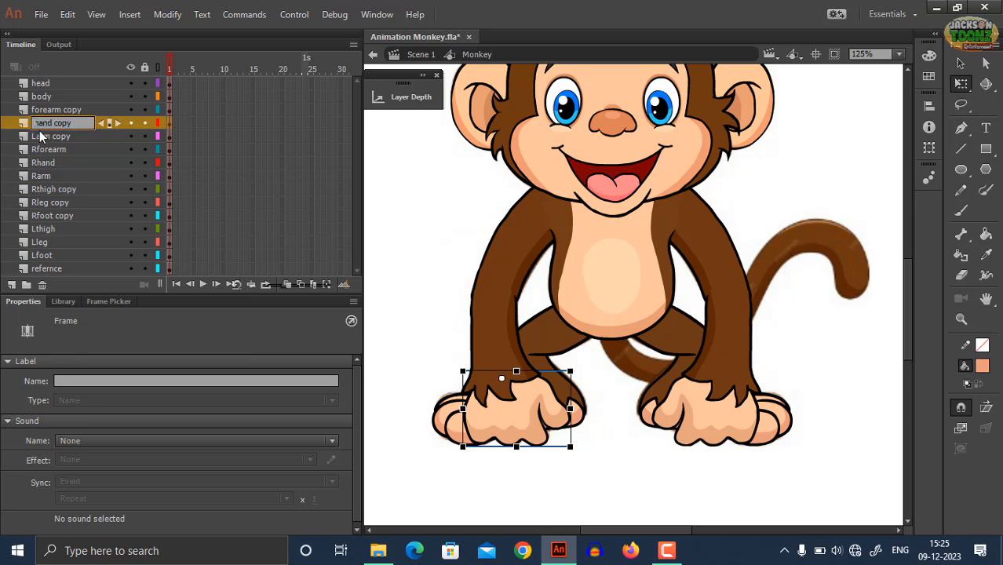
pyautogui.write('L')
pyautogui.click(36, 111)
pyautogui.doubleClick(35, 111)
pyautogui.click(35, 110)
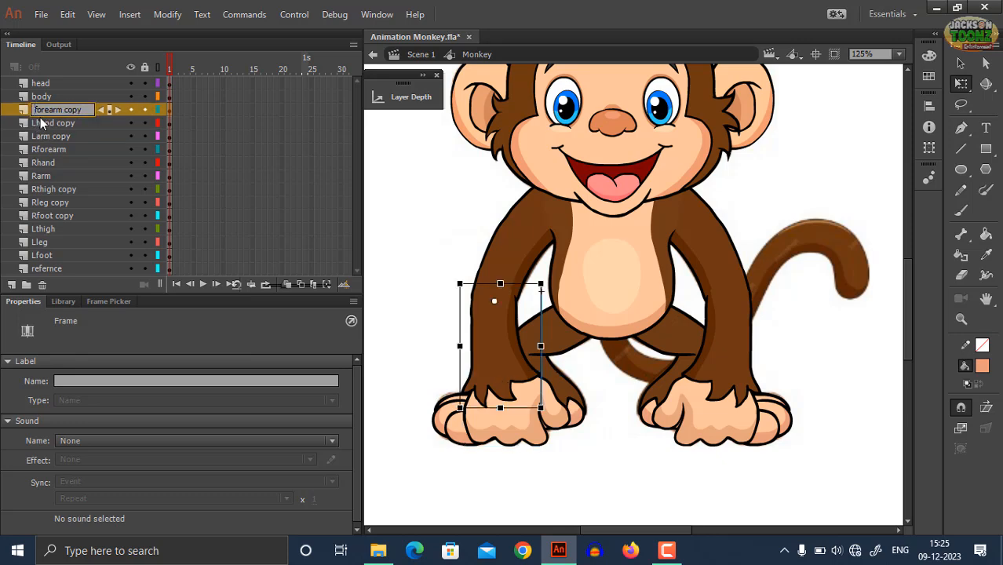
pyautogui.write('L')
pyautogui.click(46, 97)
pyautogui.click(40, 83)
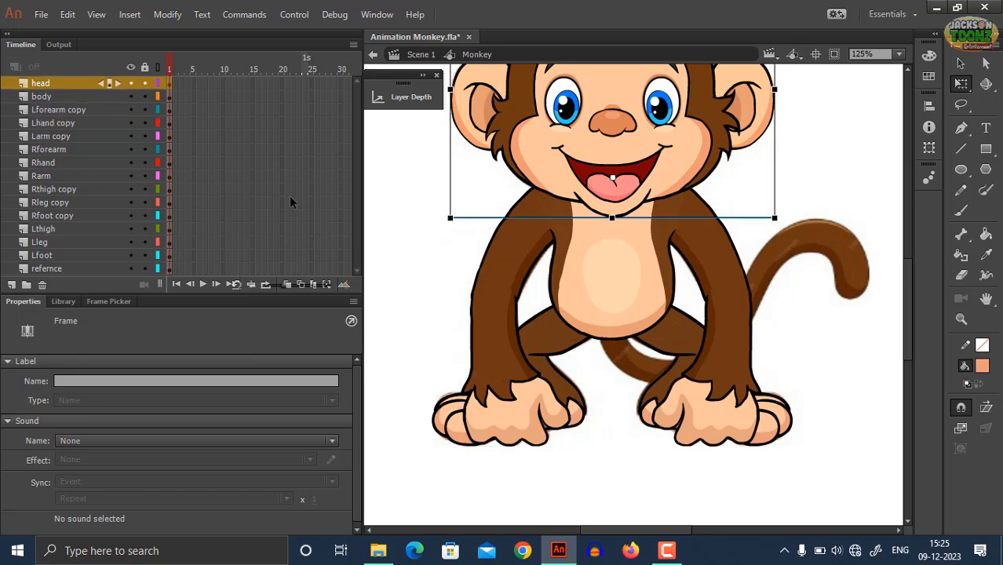
pyautogui.hotkey('ctrl', 's')
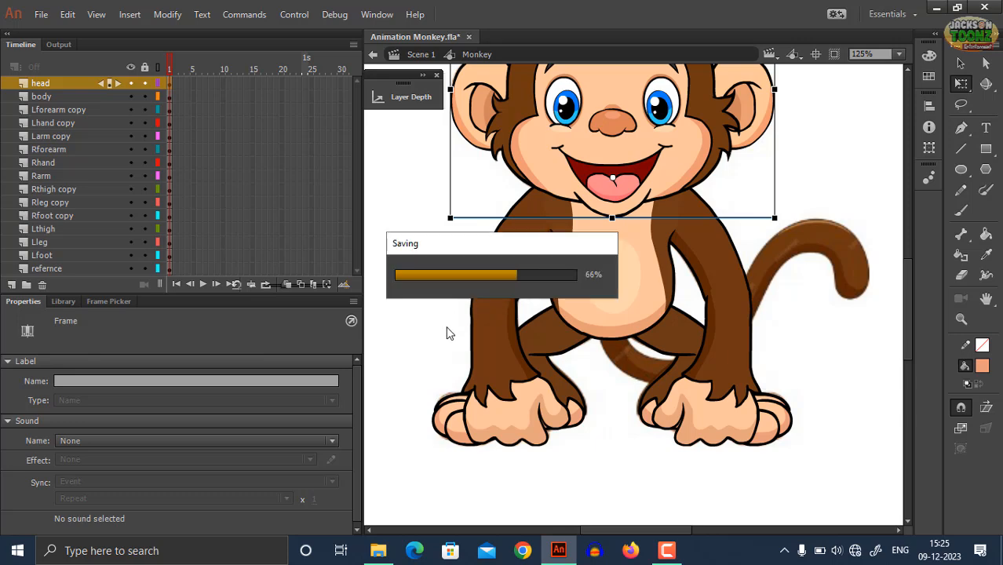
# Step: Move the body symbol's pivot down to the base of the belly and test its rotation, undoing the test
pyautogui.click(590, 304)
pyautogui.click(616, 329)
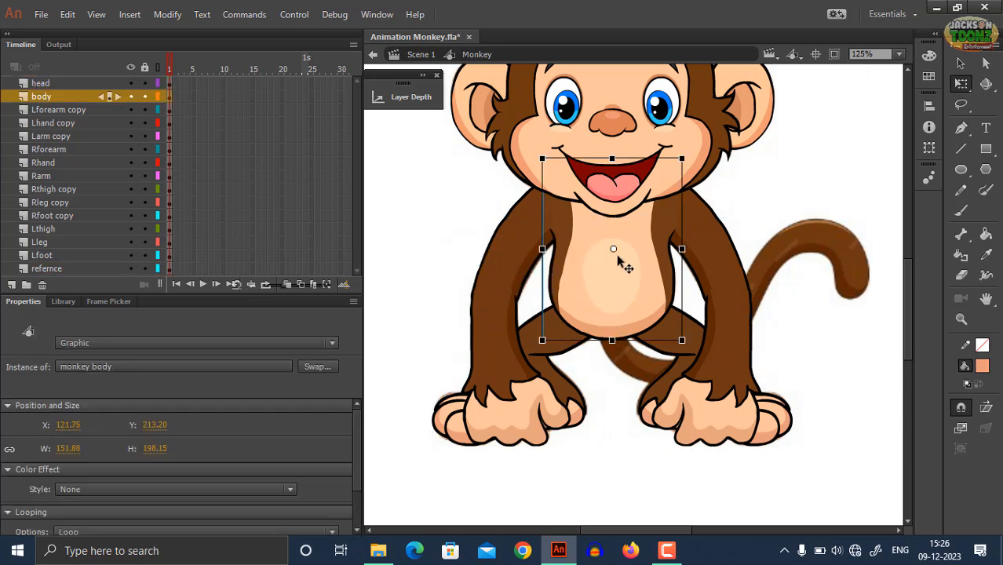
pyautogui.moveTo(614, 250); pyautogui.dragTo(614, 277)
pyautogui.moveTo(613, 322); pyautogui.dragTo(612, 327)
pyautogui.moveTo(711, 182); pyautogui.dragTo(711, 231)
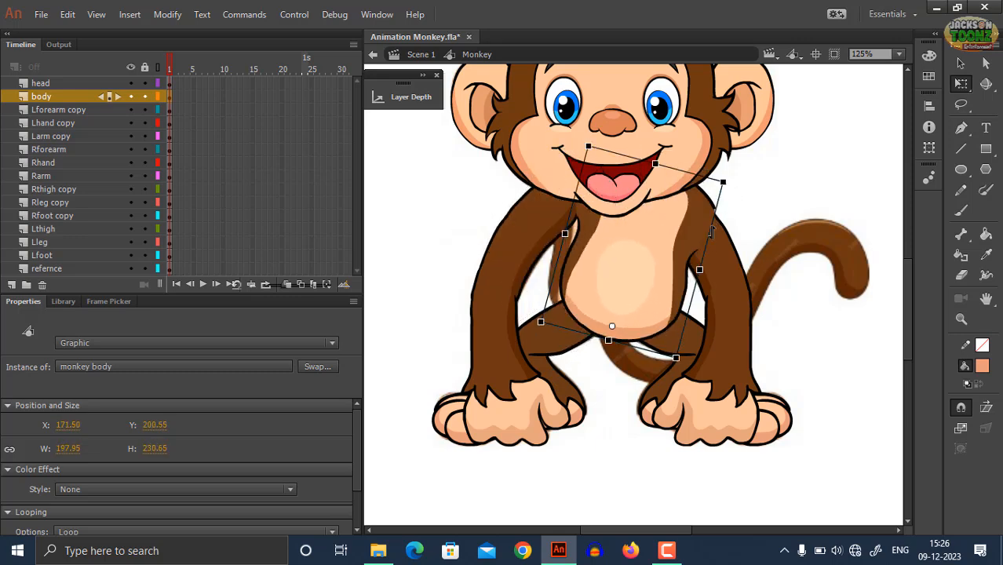
pyautogui.hotkey('ctrl', 'z')
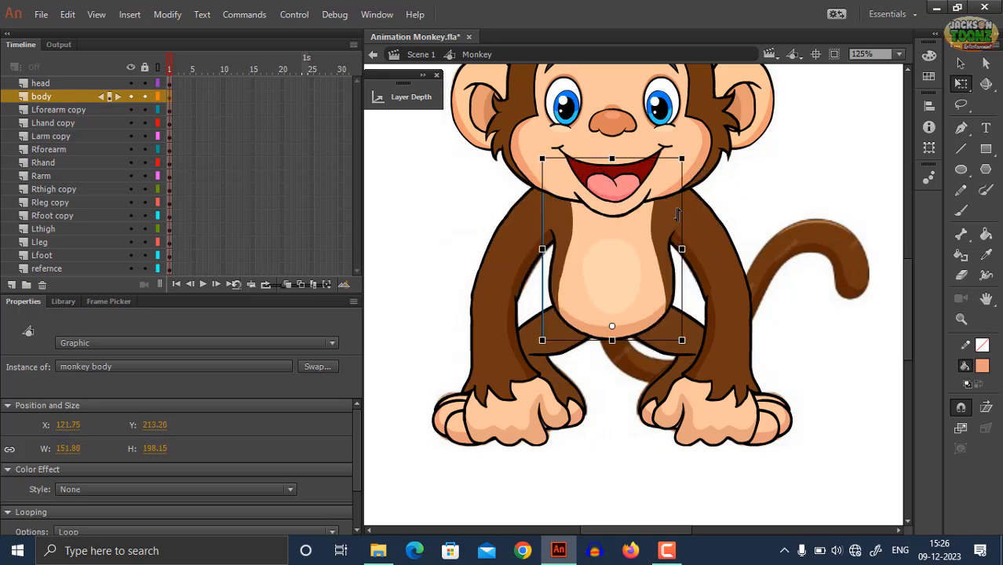
# Step: Hide the reference layer and examine how the assembled head, body and limbs fit together
pyautogui.click(131, 269)
pyautogui.scroll(3, 610, 276)
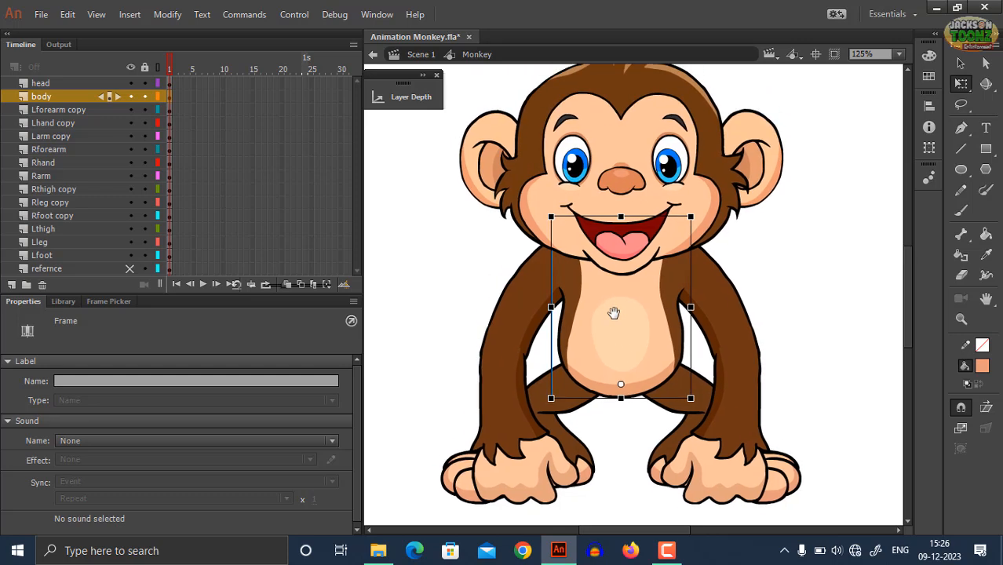
pyautogui.click(678, 252)
pyautogui.moveTo(706, 250); pyautogui.dragTo(746, 273)
pyautogui.hotkey('ctrl', 'z')
pyautogui.click(746, 269)
pyautogui.click(696, 241)
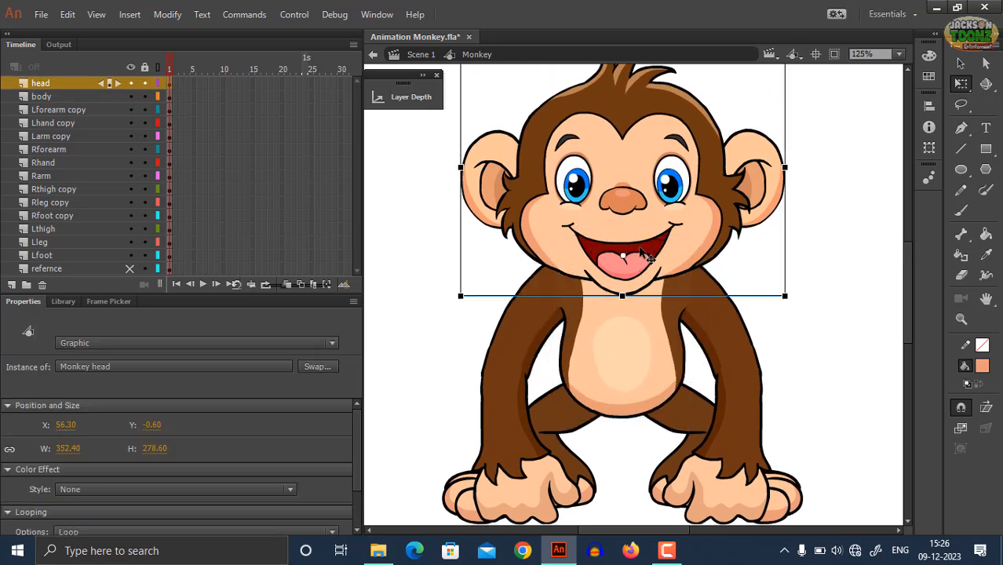
# Step: Add a layer named TAIL directly above the reference layer and show the reference artwork
pyautogui.click(74, 268)
pyautogui.click(11, 285)
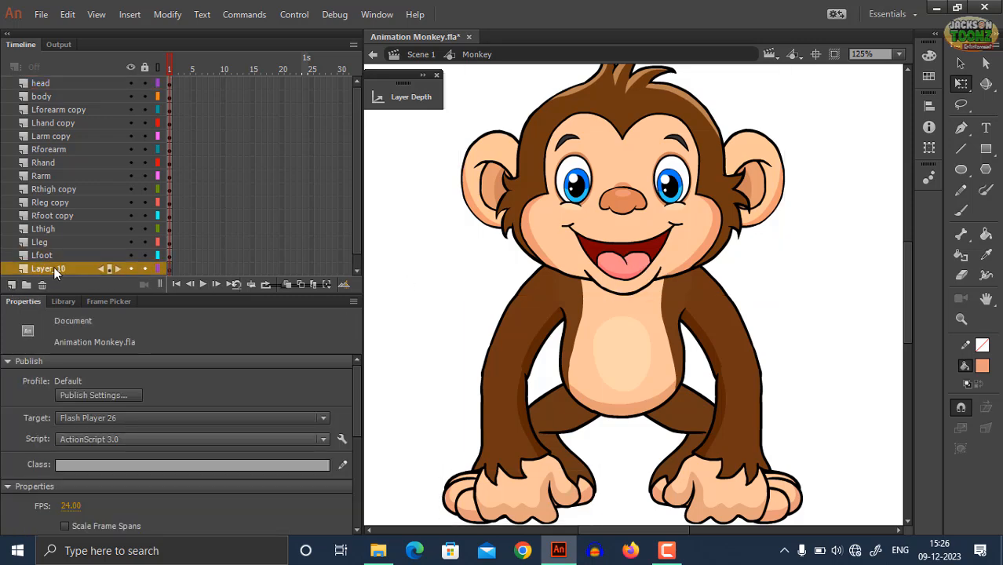
pyautogui.click(54, 269)
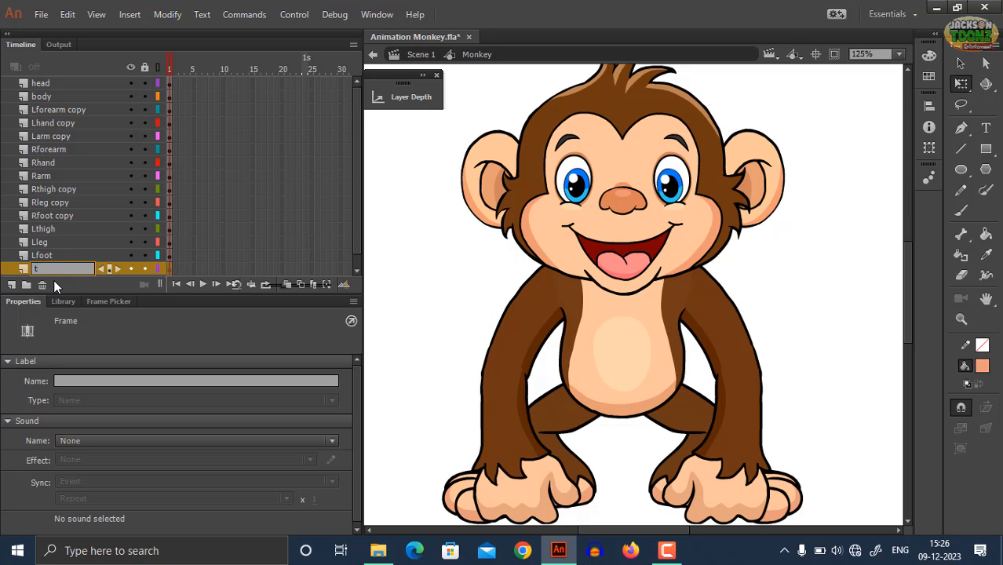
pyautogui.write('TAIL')
pyautogui.press('Return')
pyautogui.scroll(-1, 141, 267)
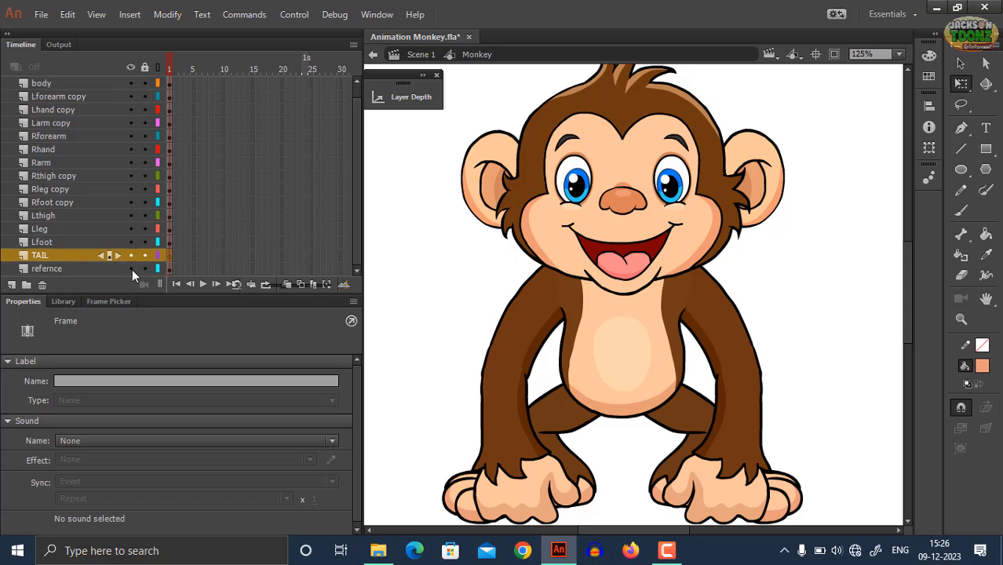
pyautogui.click(132, 268)
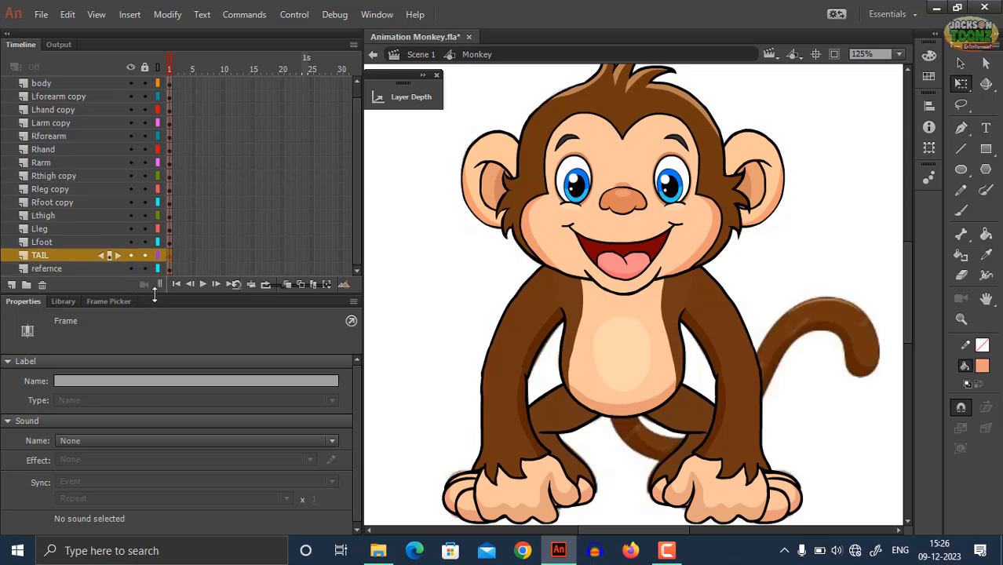
# Step: Enlarge the timeline area so every layer is listed and save the document
pyautogui.moveTo(156, 309); pyautogui.dragTo(153, 336)
pyautogui.hotkey('ctrl', 's')
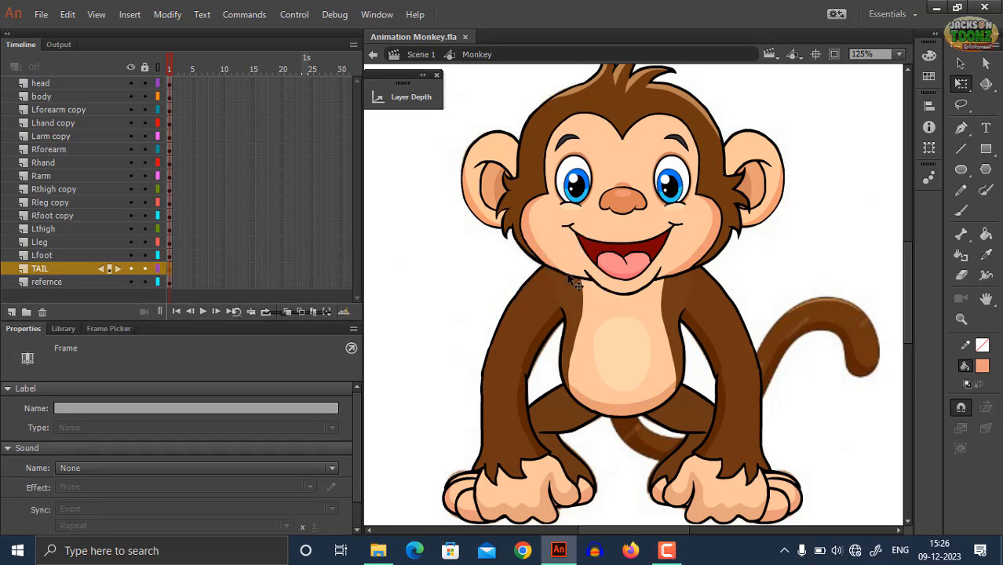
pyautogui.moveTo(605, 292); pyautogui.dragTo(602, 291)
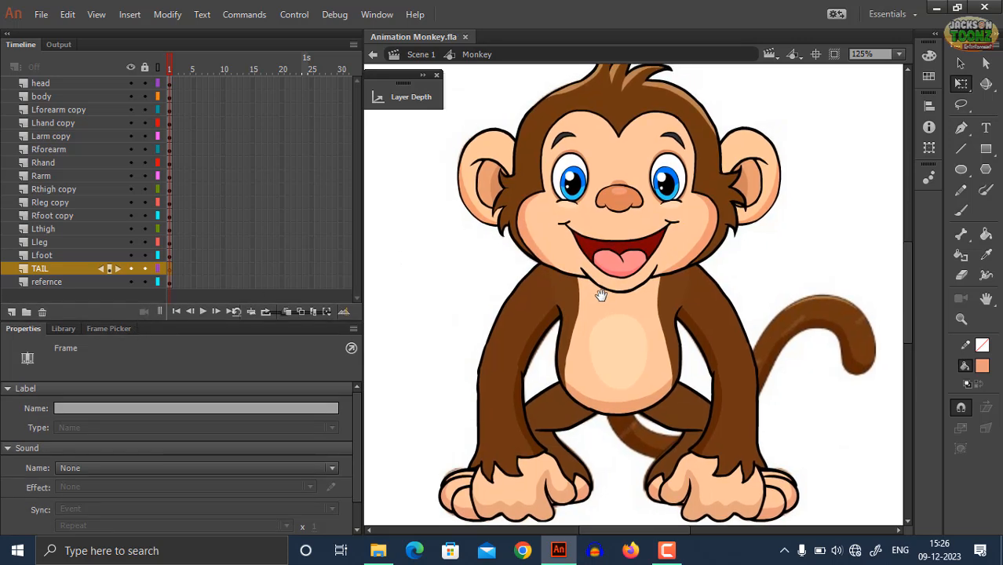
# Step: Lock every layer except TAIL, including the reference layer
pyautogui.press('z')
pyautogui.keyDown('alt'); pyautogui.click(617, 274); pyautogui.keyUp('alt')
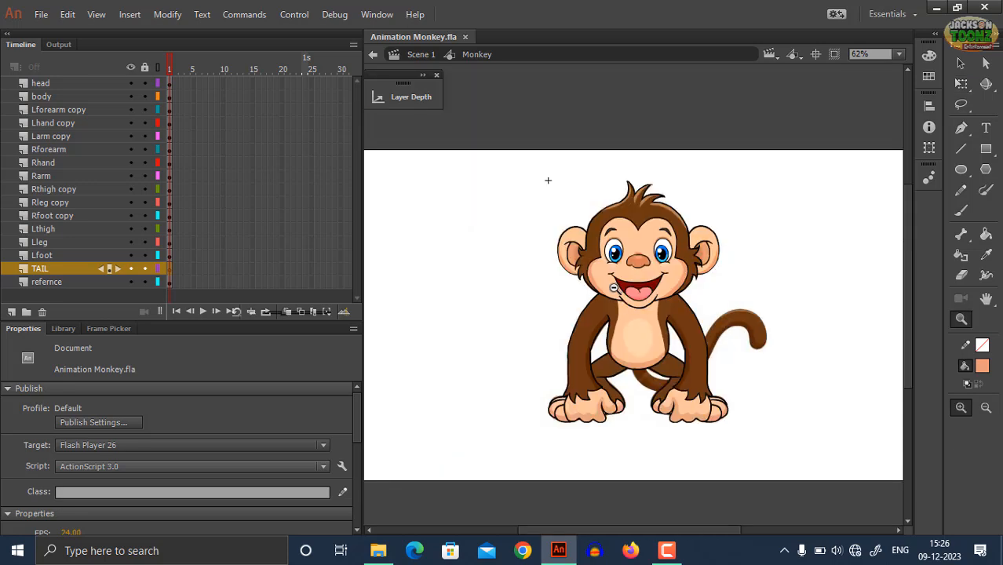
pyautogui.click(626, 286)
pyautogui.moveTo(648, 300); pyautogui.dragTo(558, 220)
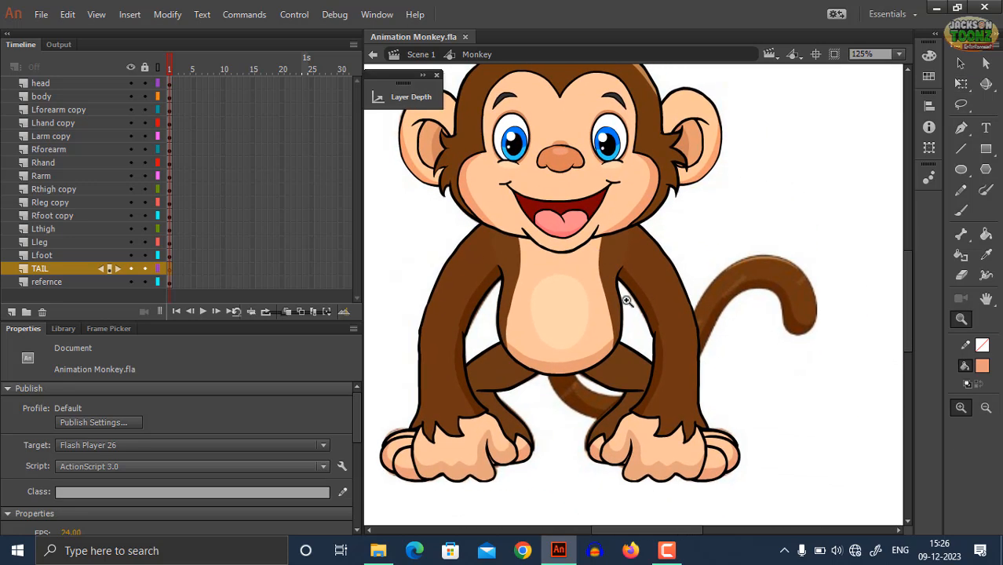
pyautogui.click(145, 282)
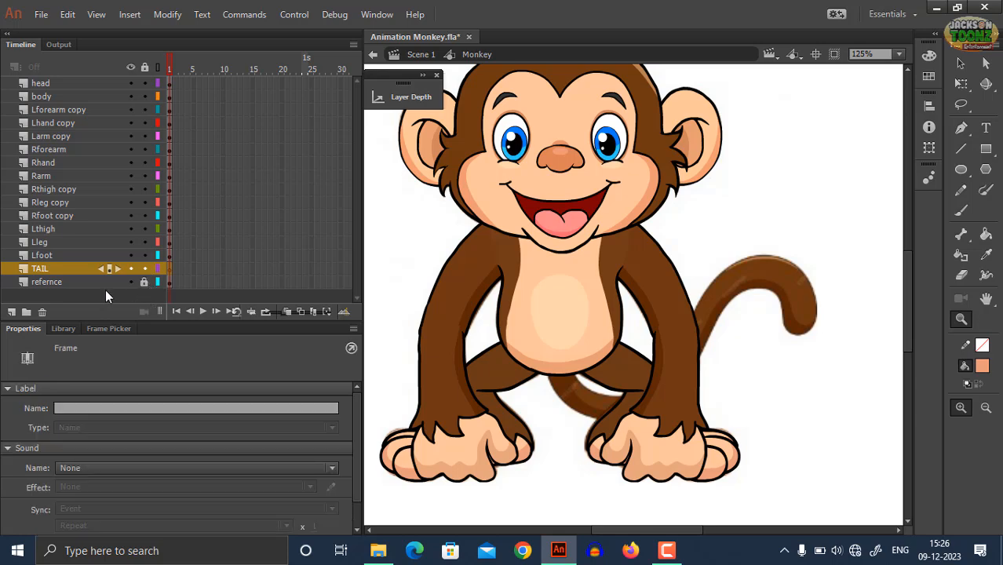
pyautogui.click(145, 67)
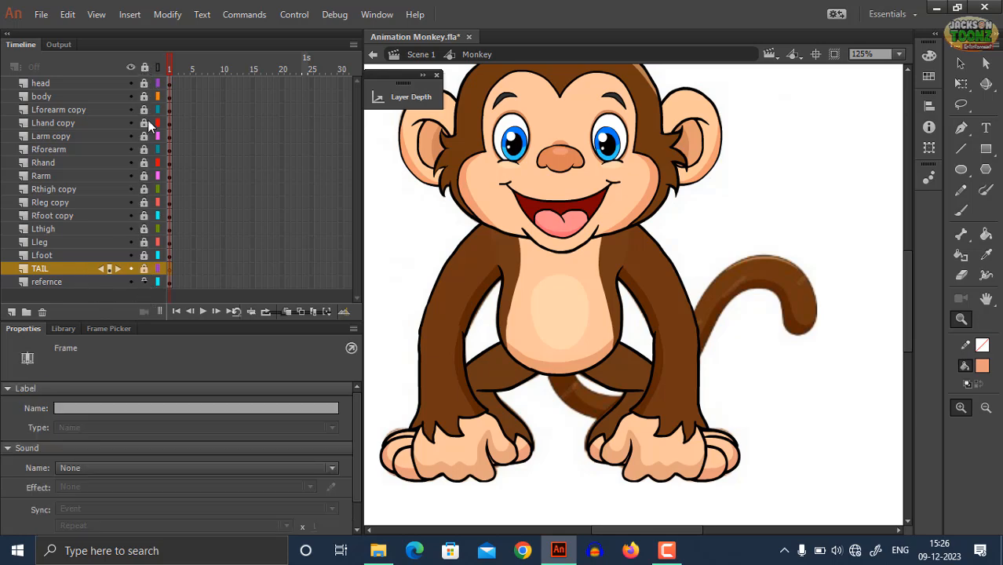
# Step: Set the Brush fill to black and trace the tail's upper edge from the belly base across the arm to where the tail emerges
pyautogui.click(705, 349)
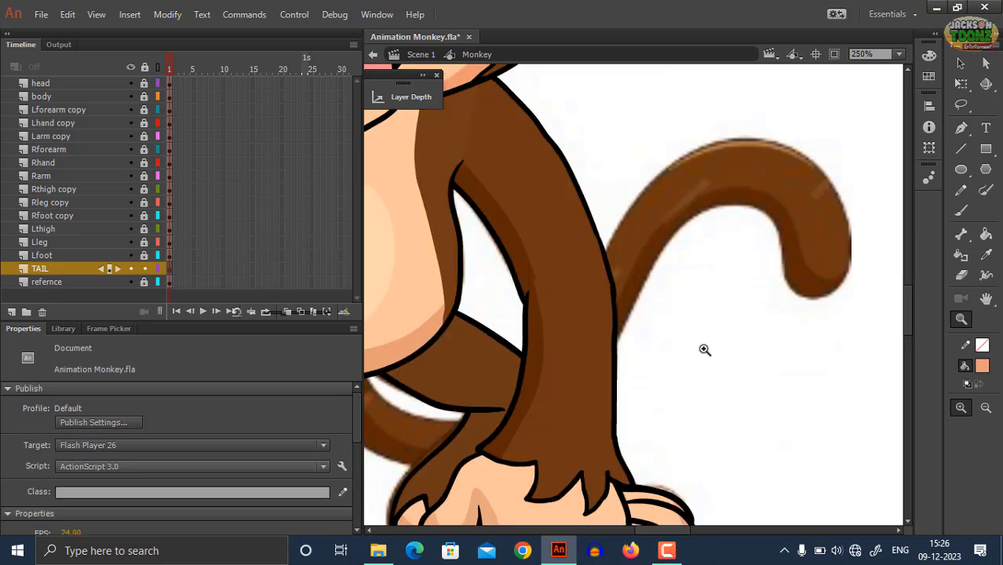
pyautogui.moveTo(651, 336); pyautogui.dragTo(794, 261)
pyautogui.press('b')
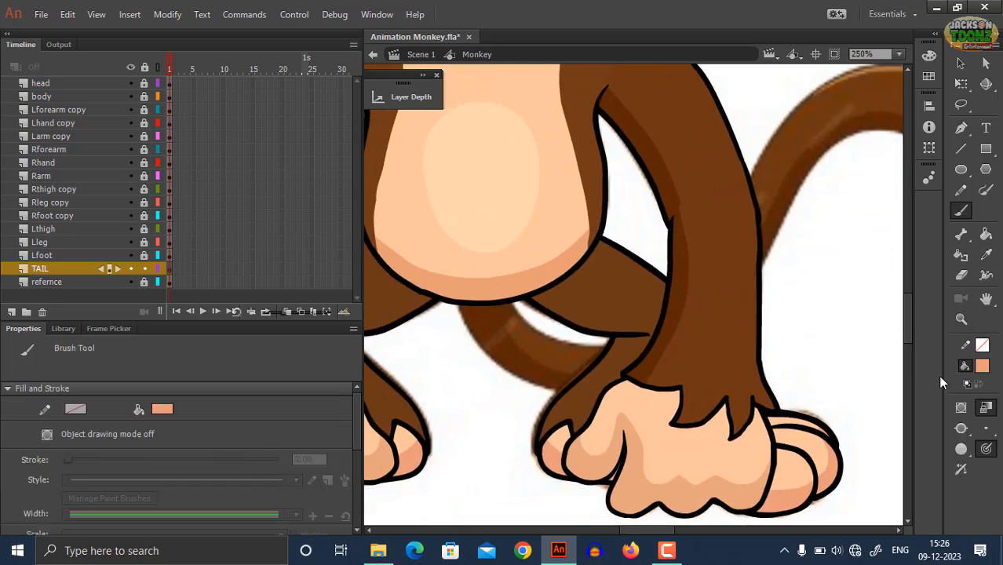
pyautogui.click(983, 366)
pyautogui.click(770, 209)
pyautogui.moveTo(509, 318)
pyautogui.mouseDown()
pyautogui.moveTo(422, 291)
pyautogui.moveTo(425, 241)
pyautogui.mouseUp()
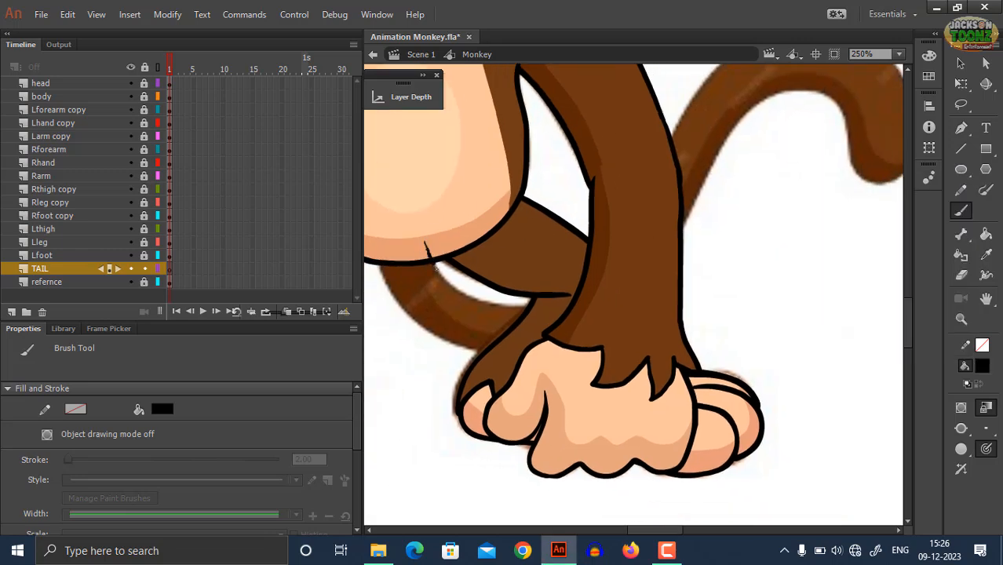
pyautogui.moveTo(463, 291); pyautogui.dragTo(499, 302)
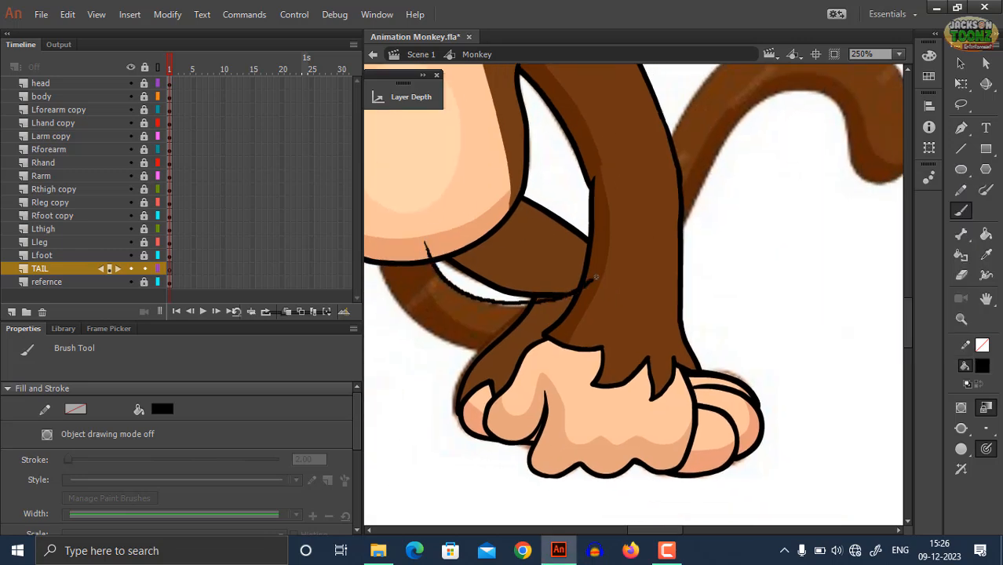
pyautogui.moveTo(596, 277); pyautogui.dragTo(653, 190)
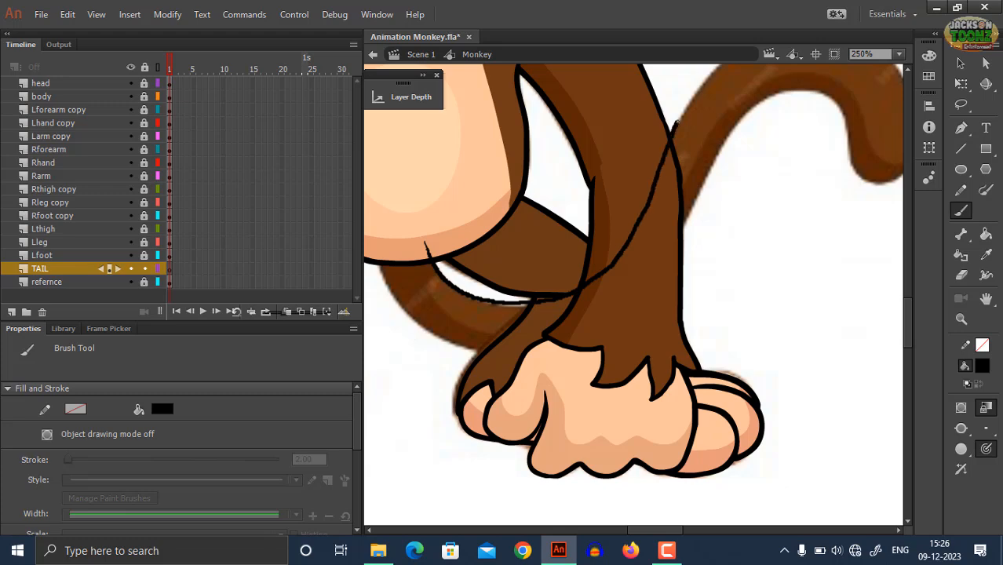
pyautogui.moveTo(677, 122); pyautogui.dragTo(679, 120)
# Step: Undo the short trial stroke beside the arm and turn off the brush's pressure sensitivity
pyautogui.press('space')
pyautogui.moveTo(730, 244)
pyautogui.mouseDown()
pyautogui.moveTo(565, 390)
pyautogui.moveTo(457, 438)
pyautogui.mouseUp()
pyautogui.press('space')
pyautogui.moveTo(520, 283); pyautogui.dragTo(626, 225)
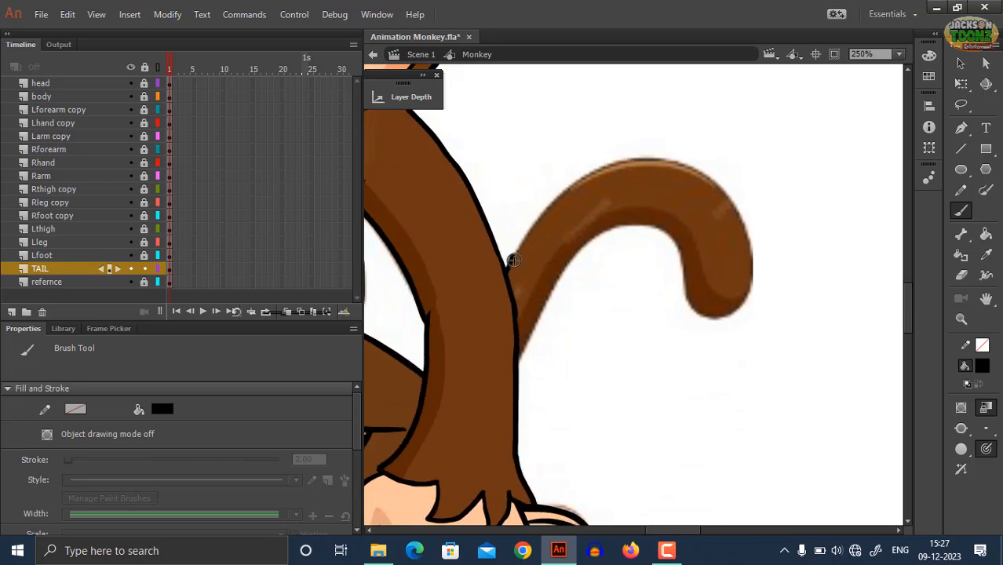
pyautogui.moveTo(510, 264); pyautogui.dragTo(529, 228)
pyautogui.hotkey('ctrl', 'z')
pyautogui.click(990, 452)
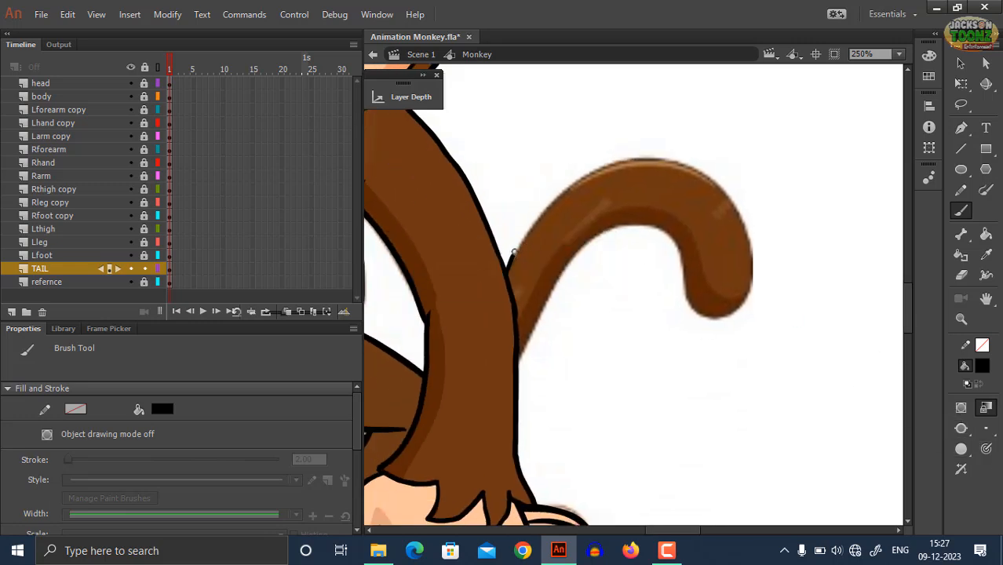
# Step: Trace the exposed tail's outer curve, rounded tip and inner curve in black with the Brush, continuing behind the arm
pyautogui.moveTo(514, 252)
pyautogui.mouseDown()
pyautogui.moveTo(536, 232)
pyautogui.moveTo(527, 250)
pyautogui.moveTo(528, 227)
pyautogui.moveTo(590, 170)
pyautogui.moveTo(645, 156)
pyautogui.moveTo(701, 166)
pyautogui.moveTo(747, 238)
pyautogui.mouseUp()
pyautogui.hotkey('ctrl', 'z')
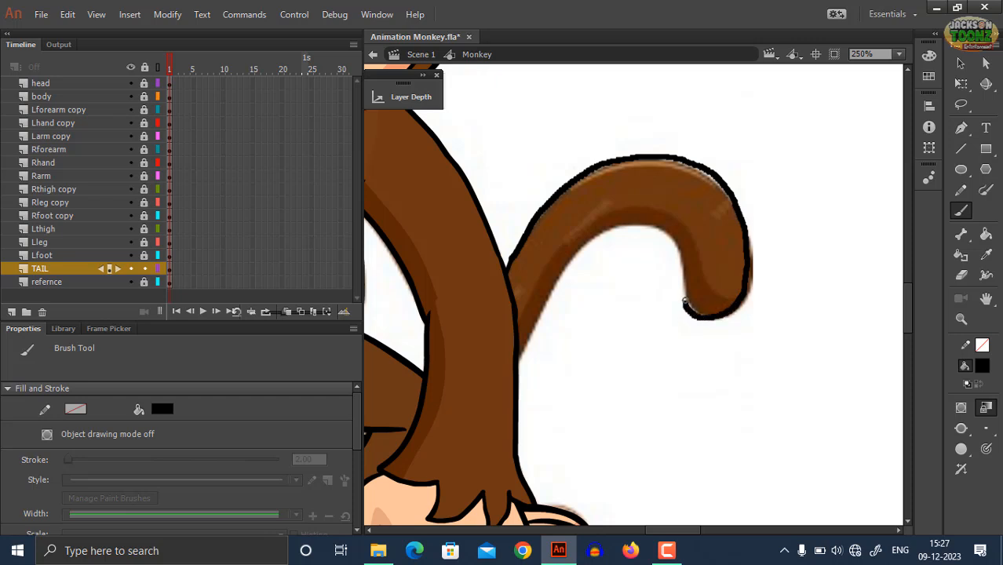
pyautogui.moveTo(665, 230)
pyautogui.mouseDown()
pyautogui.moveTo(633, 222)
pyautogui.moveTo(595, 235)
pyautogui.moveTo(559, 271)
pyautogui.moveTo(504, 386)
pyautogui.mouseUp()
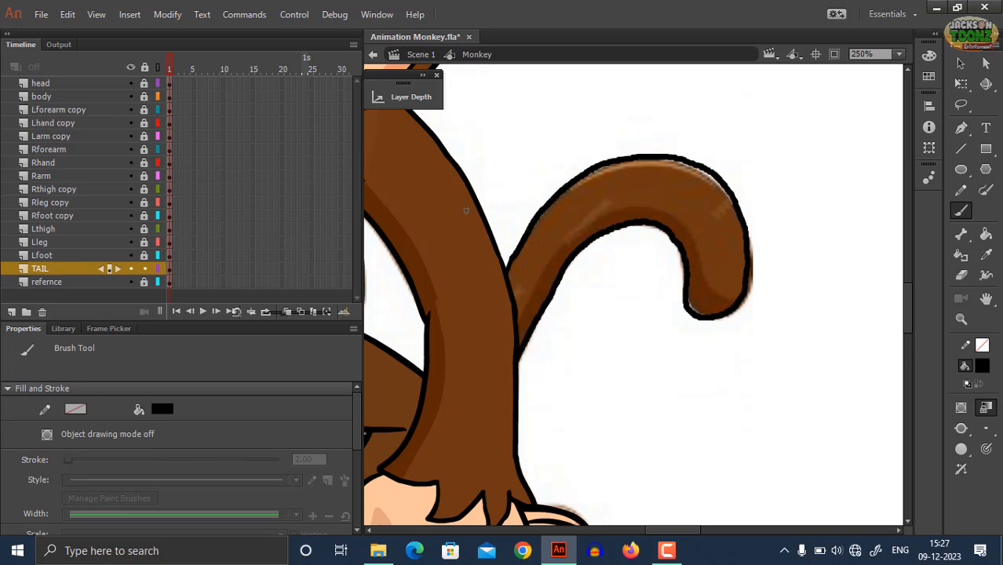
# Step: Hide all layers except TAIL and the reference layer
pyautogui.press('z')
pyautogui.click(649, 232)
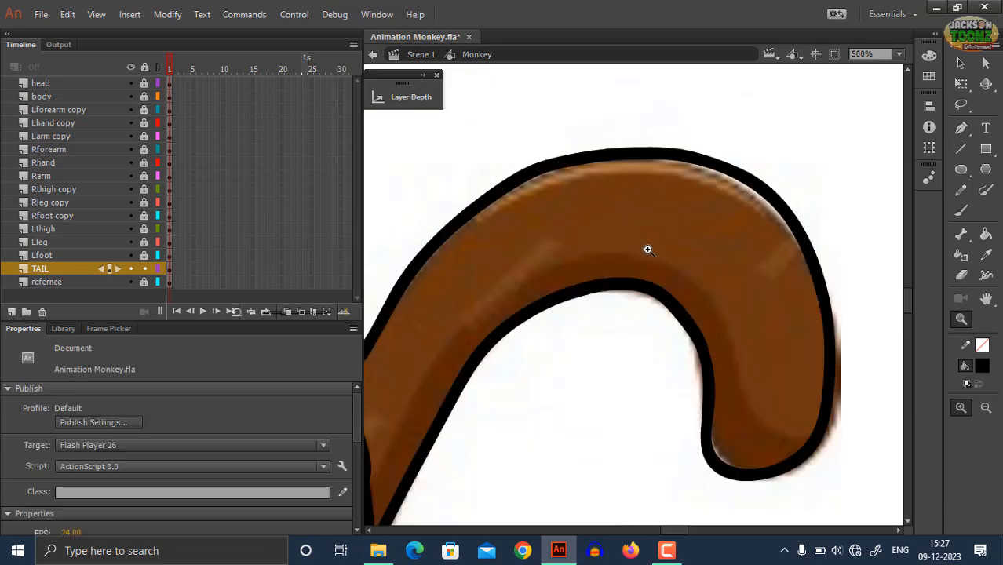
pyautogui.keyDown('alt'); pyautogui.click(643, 258); pyautogui.keyUp('alt')
pyautogui.press('space')
pyautogui.moveTo(603, 303); pyautogui.dragTo(689, 189)
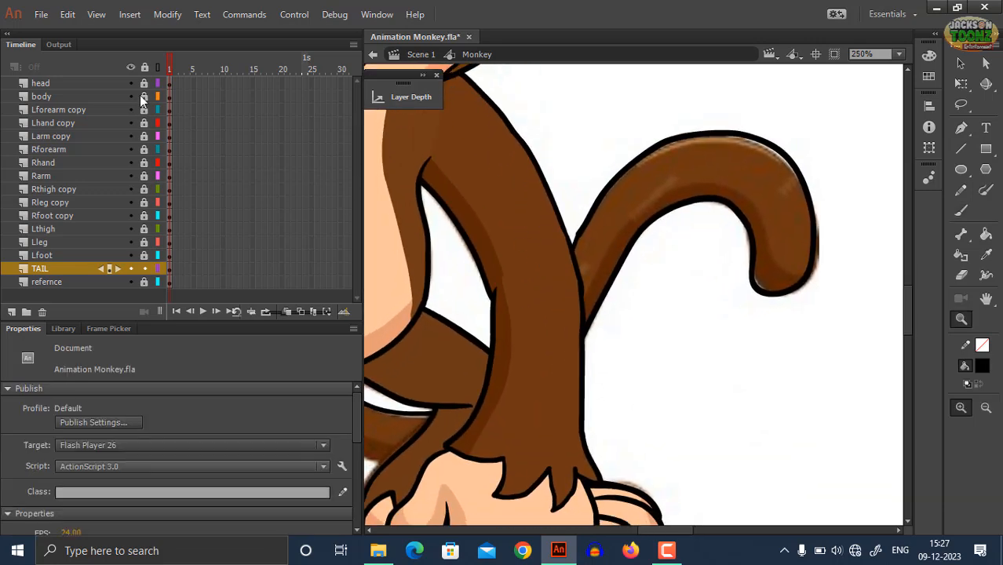
pyautogui.click(131, 68)
pyautogui.click(131, 269)
pyautogui.click(131, 282)
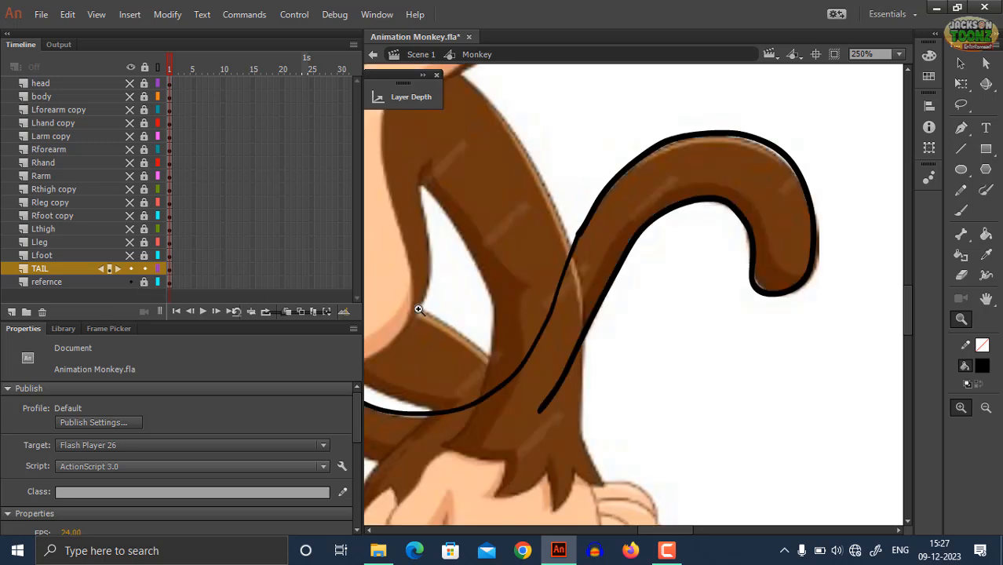
# Step: Paint the tail's lower edge from the belly base to the existing outline and thicken the upper edge near the belly
pyautogui.press('space')
pyautogui.moveTo(489, 323); pyautogui.dragTo(646, 248)
pyautogui.press('b')
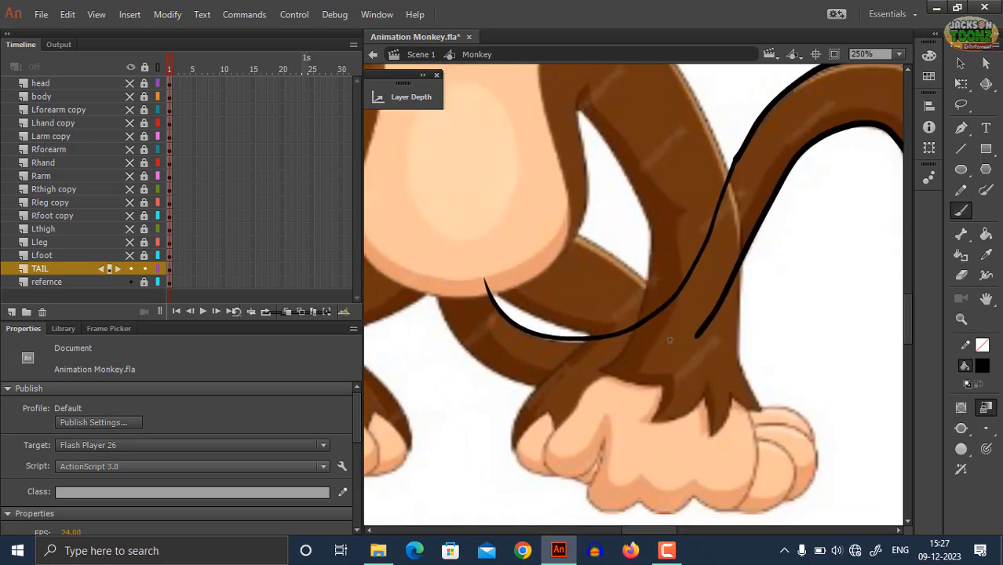
pyautogui.moveTo(430, 279)
pyautogui.mouseDown()
pyautogui.moveTo(452, 327)
pyautogui.moveTo(510, 376)
pyautogui.mouseUp()
pyautogui.moveTo(542, 385)
pyautogui.mouseDown()
pyautogui.moveTo(637, 378)
pyautogui.moveTo(683, 352)
pyautogui.moveTo(713, 316)
pyautogui.mouseUp()
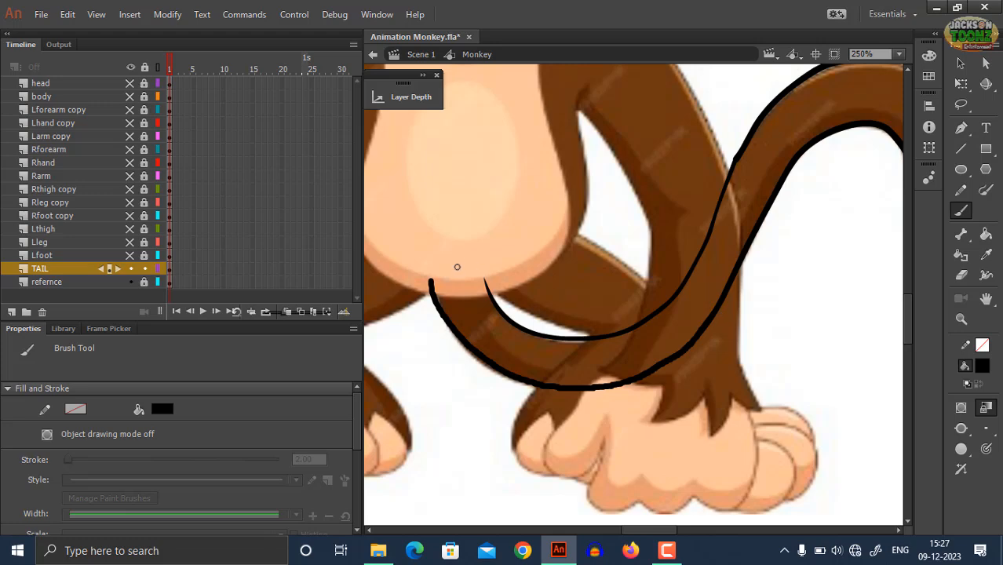
pyautogui.moveTo(482, 267)
pyautogui.mouseDown()
pyautogui.moveTo(504, 313)
pyautogui.moveTo(559, 338)
pyautogui.mouseUp()
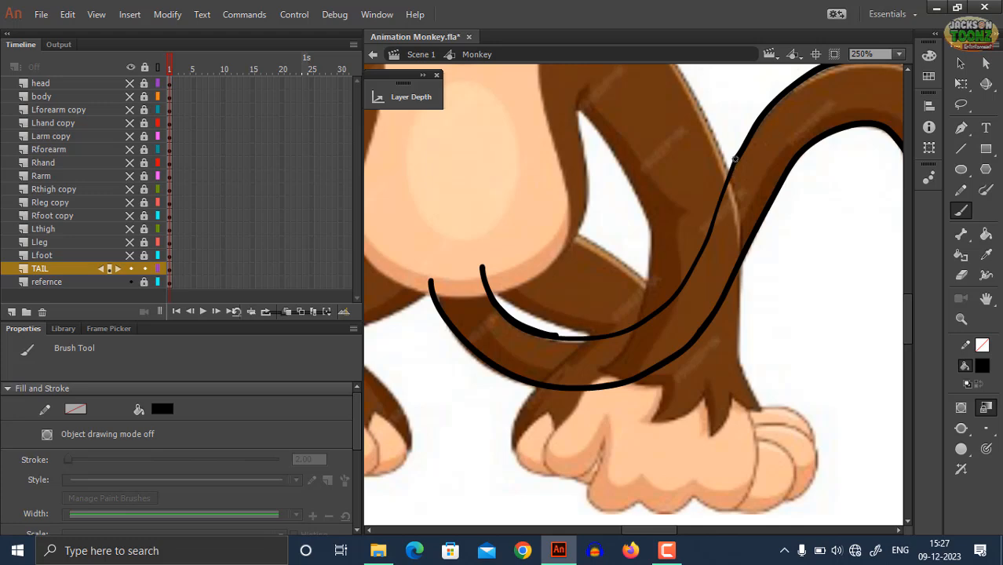
# Step: Close the tail outline with a rounded black end over the base of the belly
pyautogui.press('z')
pyautogui.click(554, 308)
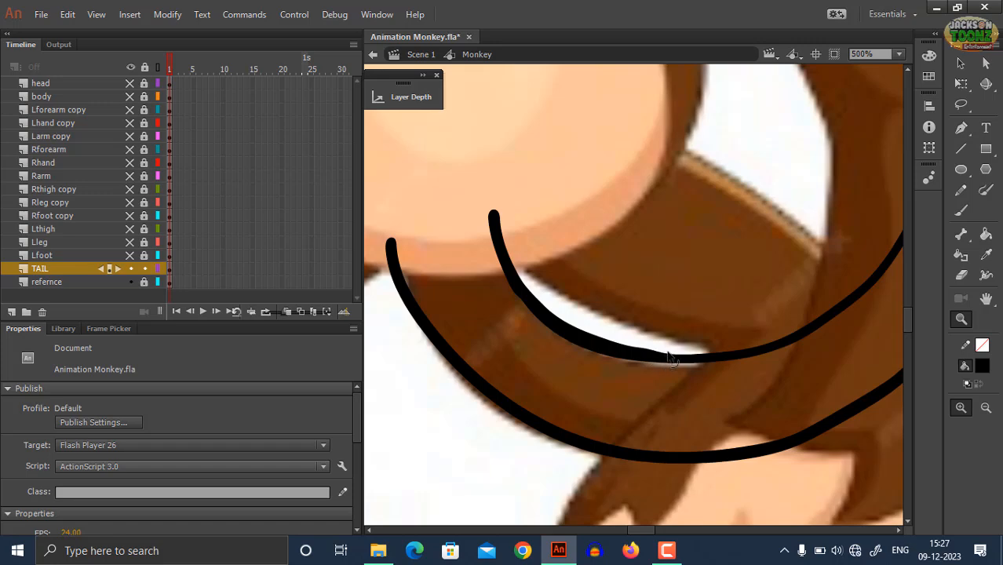
pyautogui.keyDown('alt'); pyautogui.click(661, 321); pyautogui.keyUp('alt')
pyautogui.moveTo(579, 288); pyautogui.dragTo(594, 321)
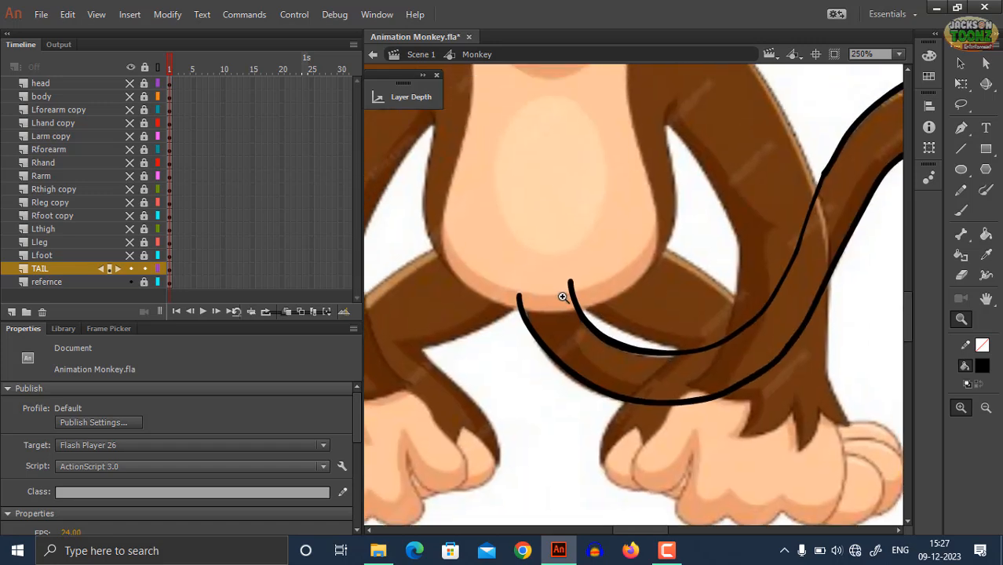
pyautogui.press('b')
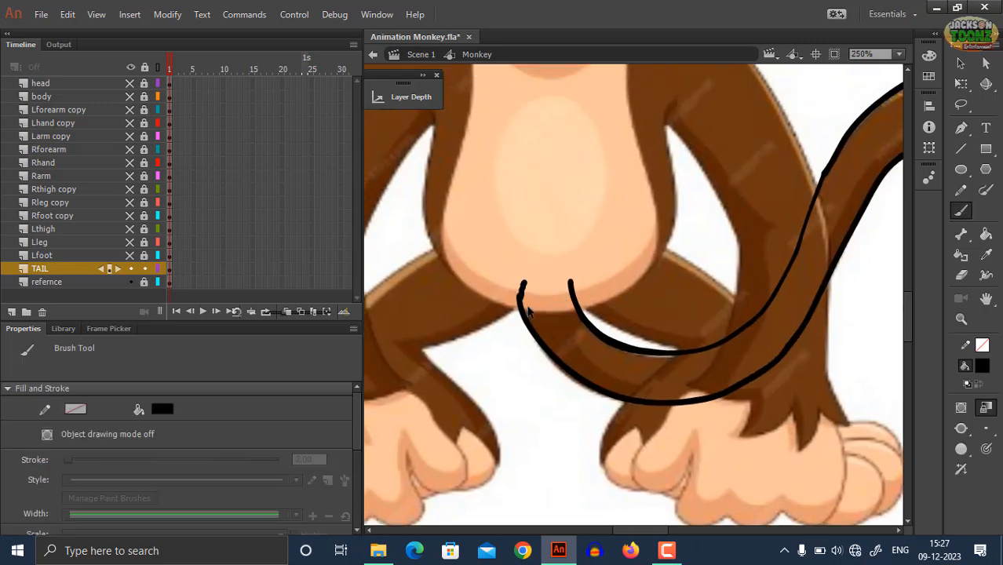
pyautogui.moveTo(519, 290)
pyautogui.mouseDown()
pyautogui.moveTo(545, 266)
pyautogui.moveTo(574, 284)
pyautogui.moveTo(506, 311)
pyautogui.mouseUp()
# Step: Sample the tail's brown from the reference artwork as the fill colour
pyautogui.press('z')
pyautogui.keyDown('alt'); pyautogui.click(564, 287); pyautogui.keyUp('alt')
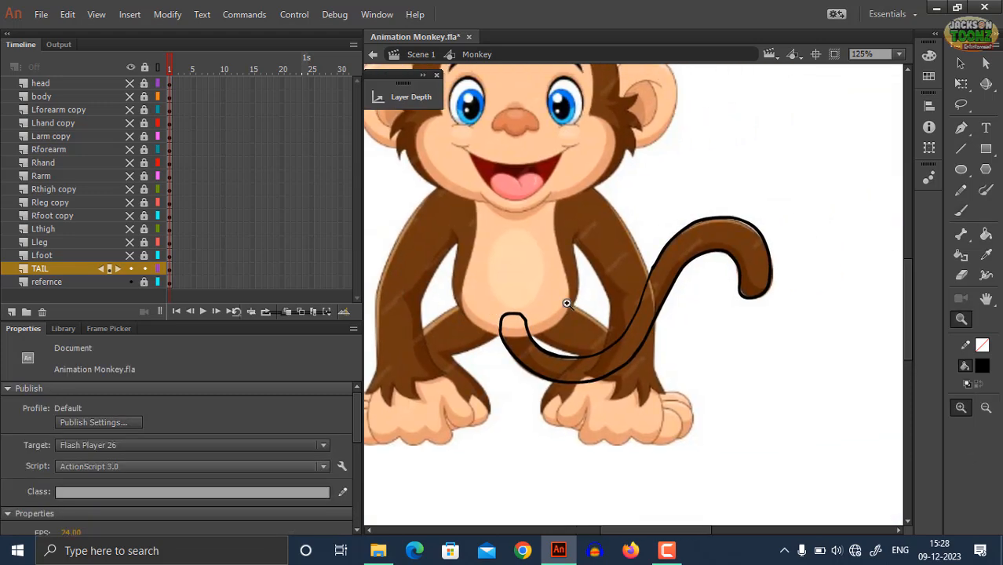
pyautogui.press('i')
pyautogui.click(675, 279)
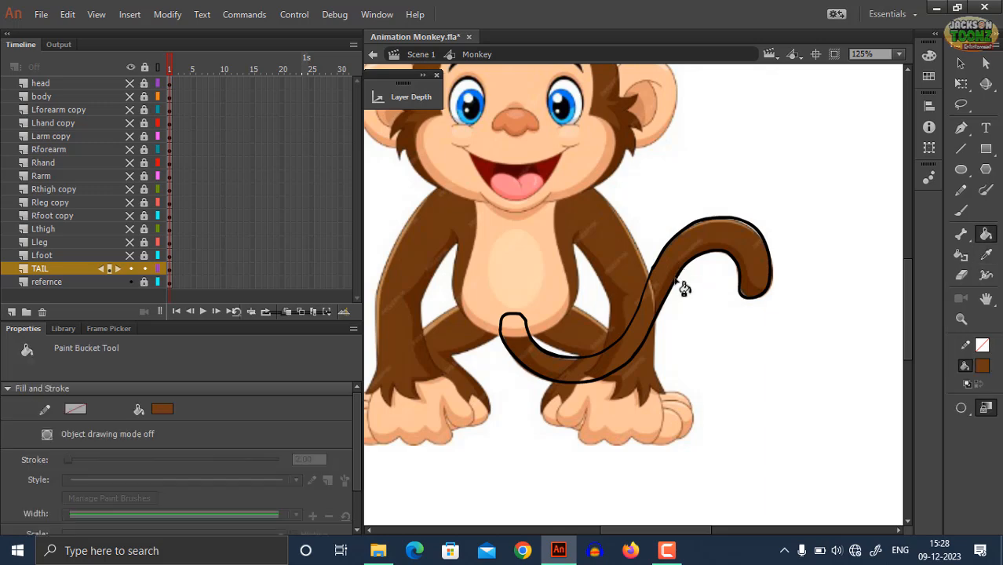
# Step: Convert the whole tail outline to a graphic symbol named Monkey tail
pyautogui.click(53, 274)
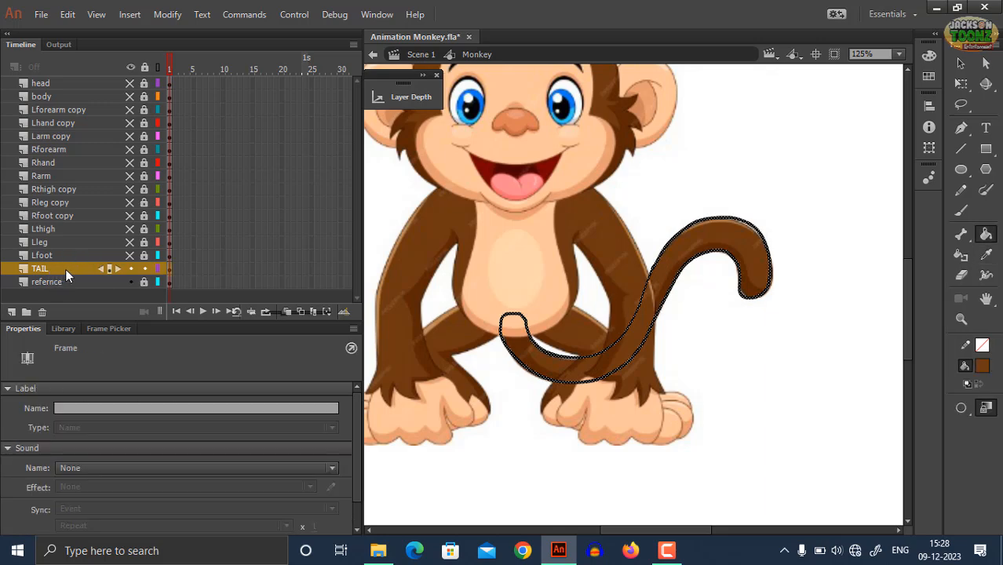
pyautogui.click(628, 347)
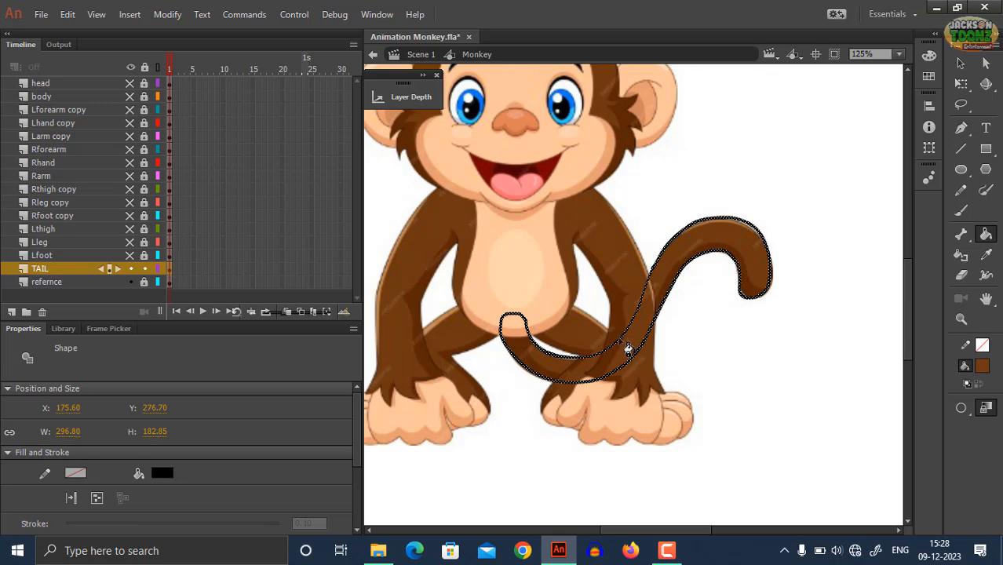
pyautogui.rightClick(621, 347)
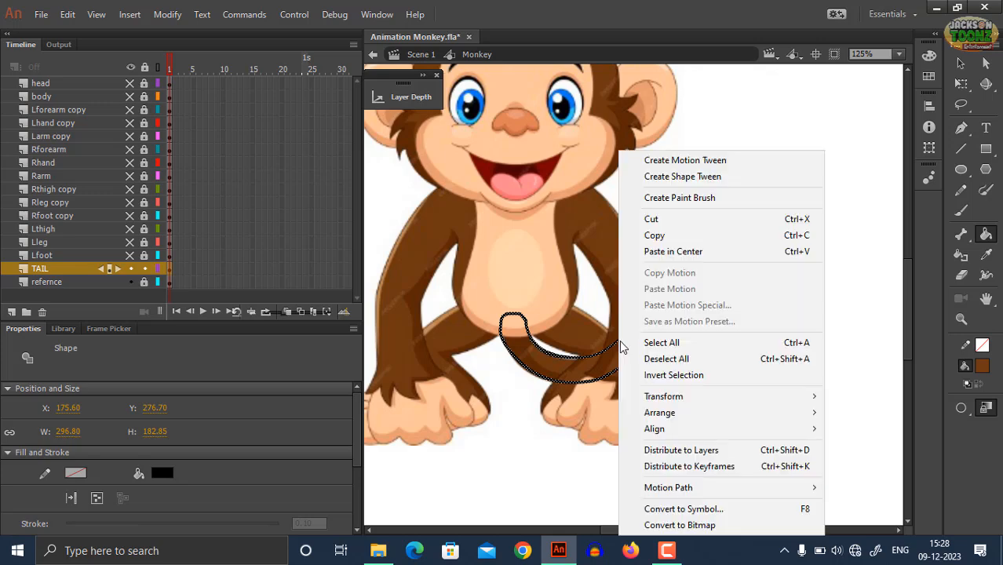
pyautogui.click(661, 511)
pyautogui.write('MONKEY TE')
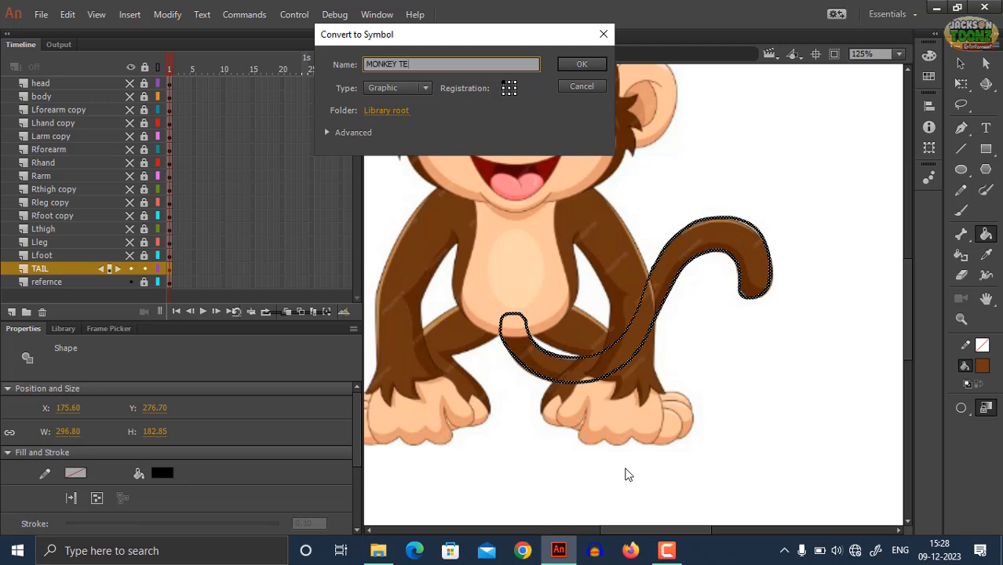
pyautogui.press('BackSpace')
pyautogui.press('BackSpace')
pyautogui.press('BackSpace')
pyautogui.press('BackSpace')
pyautogui.press('BackSpace')
pyautogui.press('BackSpace')
pyautogui.press('BackSpace')
pyautogui.press('BackSpace')
pyautogui.press('BackSpace')
pyautogui.press('Return')
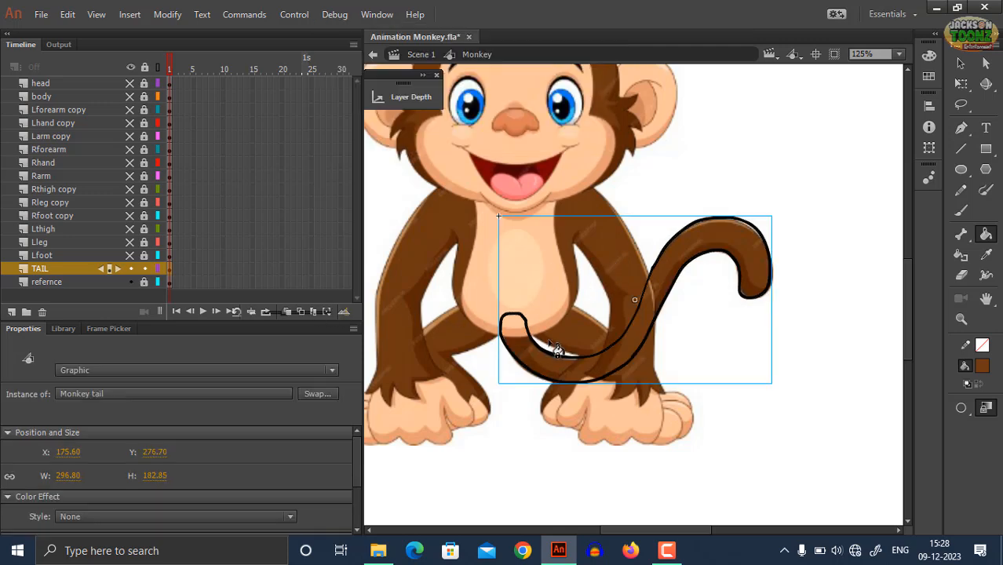
# Step: Save the document with the new tail symbol
pyautogui.press('z')
pyautogui.keyDown('alt'); pyautogui.click(561, 301); pyautogui.keyUp('alt')
pyautogui.click(616, 293)
pyautogui.moveTo(624, 284); pyautogui.dragTo(599, 321)
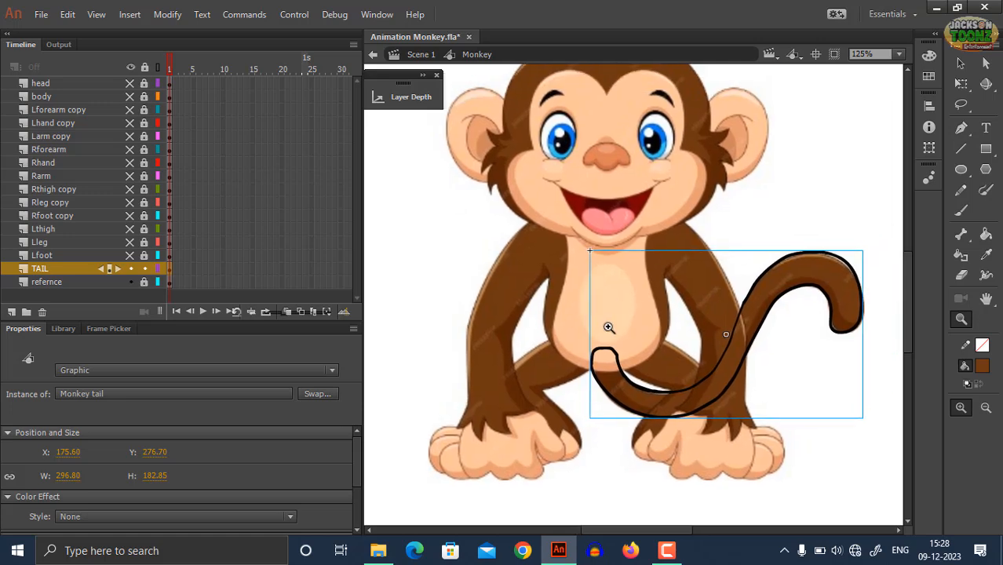
pyautogui.hotkey('ctrl', 's')
# Step: Fill the tail outline with the sampled brown inside its symbol and return to the Monkey symbol
pyautogui.doubleClick(738, 389)
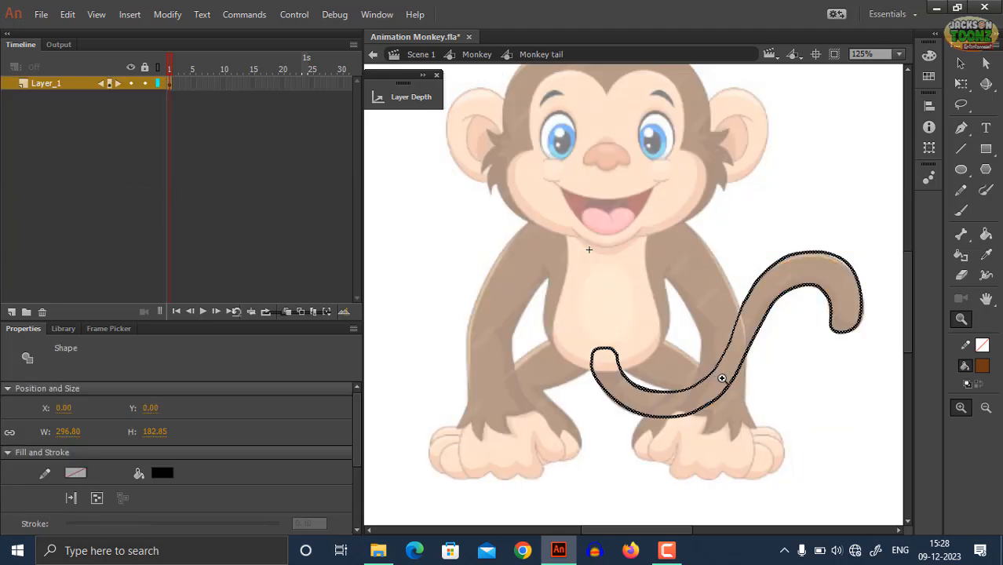
pyautogui.keyDown('ctrl'); pyautogui.click(757, 396); pyautogui.keyUp('ctrl')
pyautogui.press('k')
pyautogui.click(727, 383)
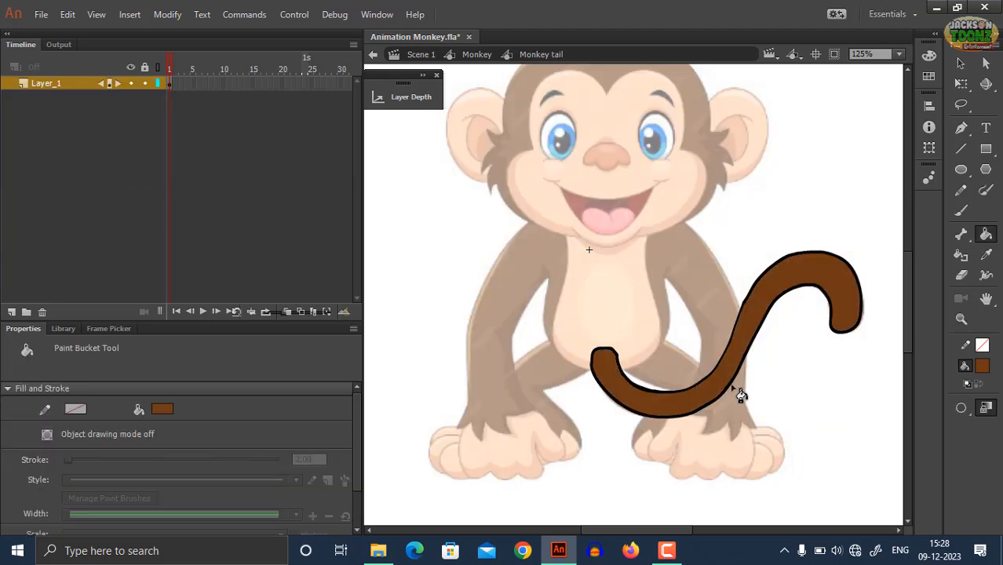
pyautogui.press('z')
pyautogui.keyDown('alt'); pyautogui.click(728, 374); pyautogui.keyUp('alt')
pyautogui.doubleClick(714, 357)
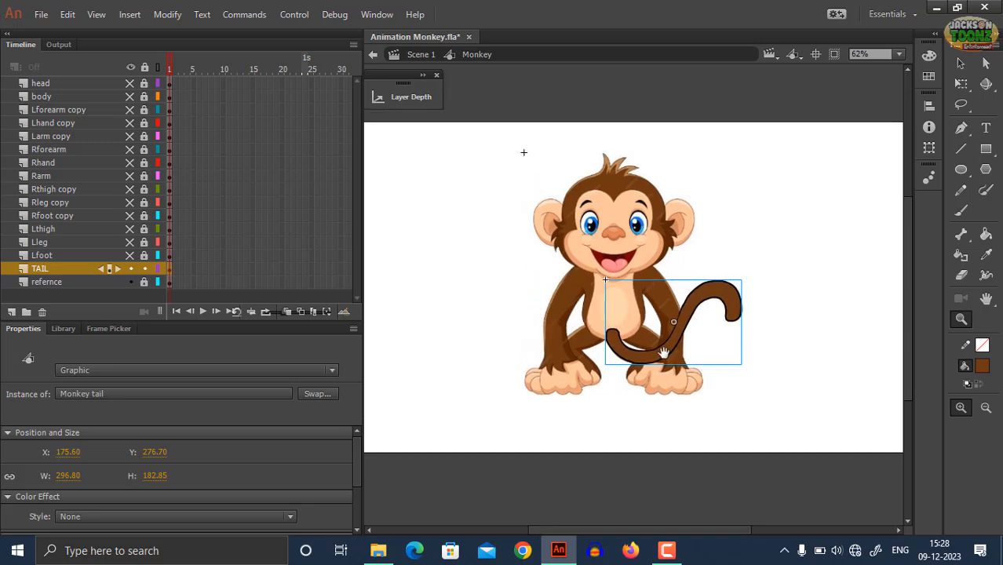
# Step: Show all hidden body-part layers and delete the refernce layer
pyautogui.moveTo(131, 259); pyautogui.dragTo(130, 82)
pyautogui.click(487, 300)
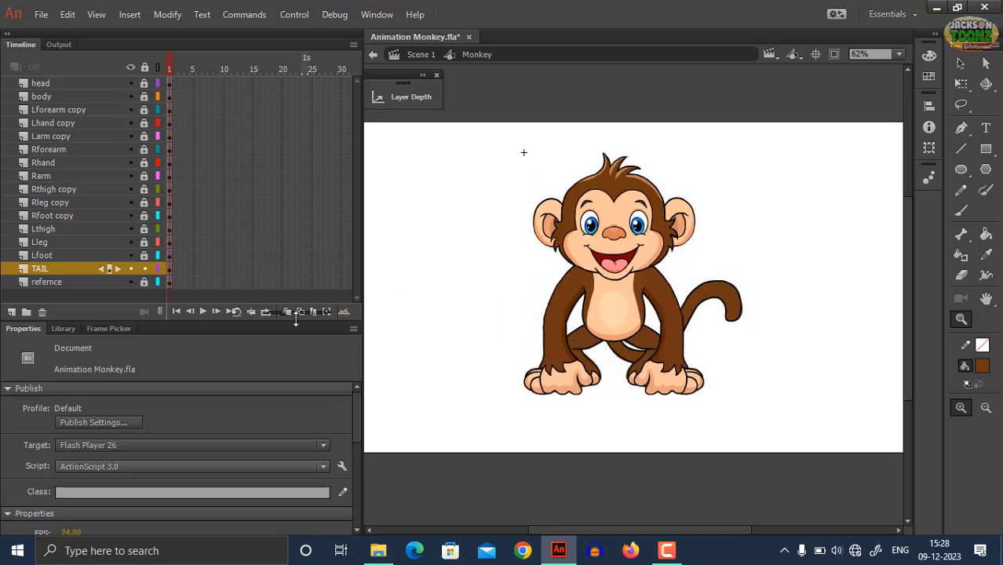
pyautogui.click(131, 281)
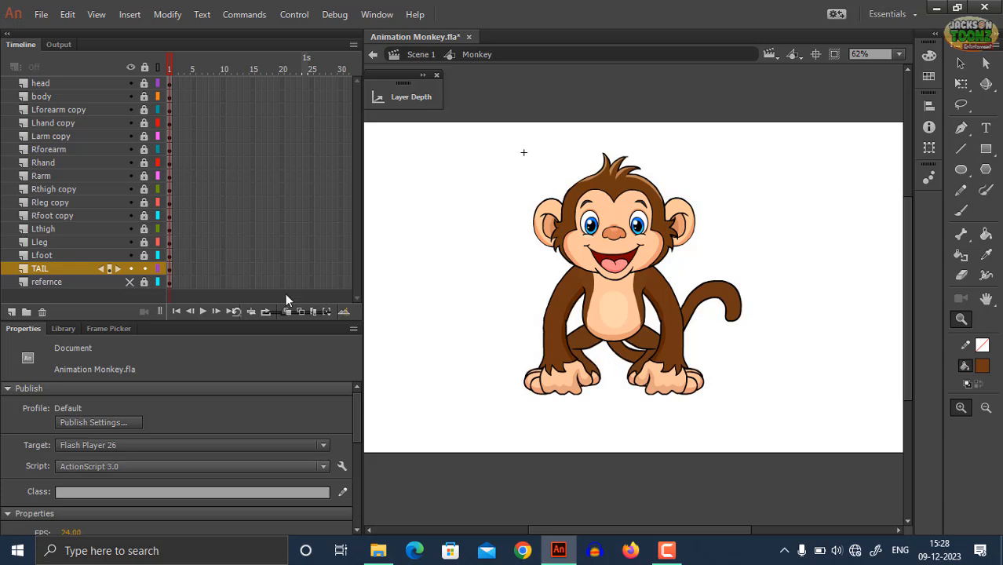
pyautogui.click(128, 288)
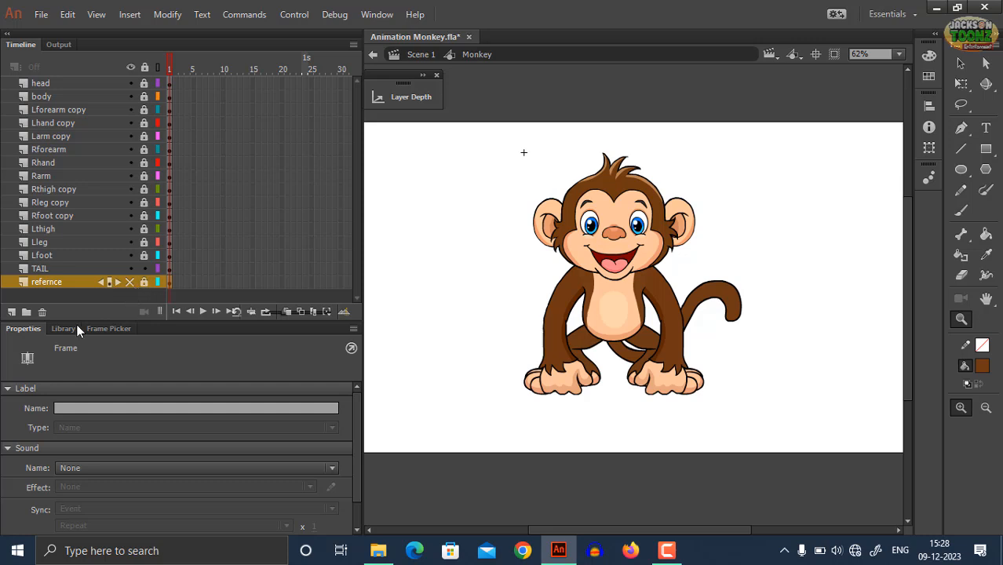
pyautogui.click(42, 312)
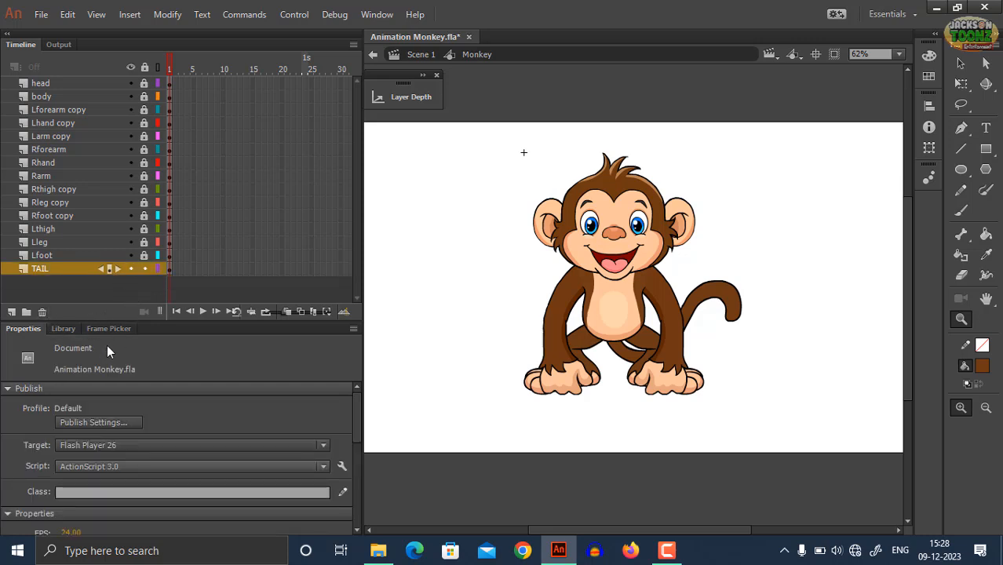
# Step: Examine the library's symbols one by one, from Monkey down to thumb_Monkey2.jpeg
pyautogui.click(67, 329)
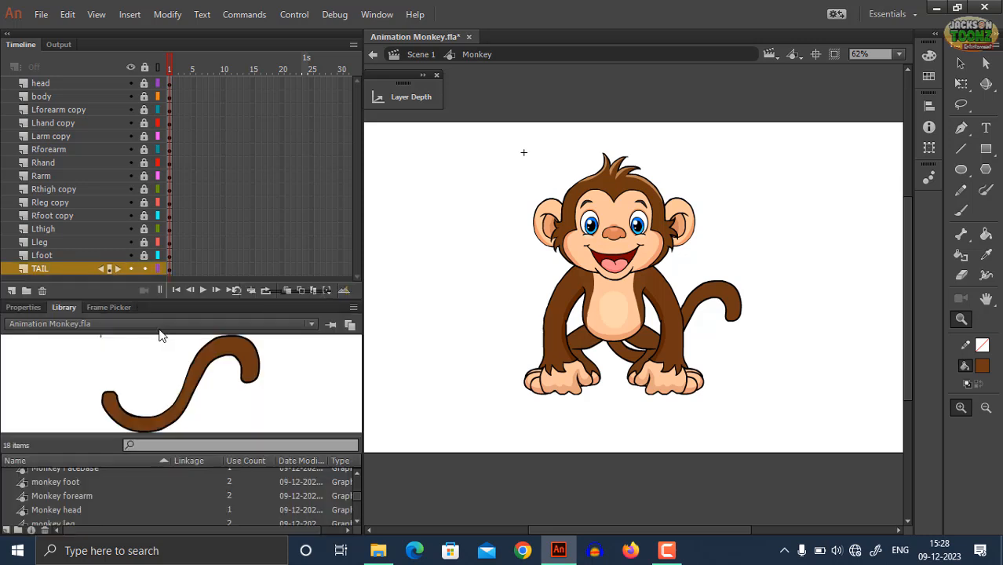
pyautogui.moveTo(159, 298); pyautogui.dragTo(158, 155)
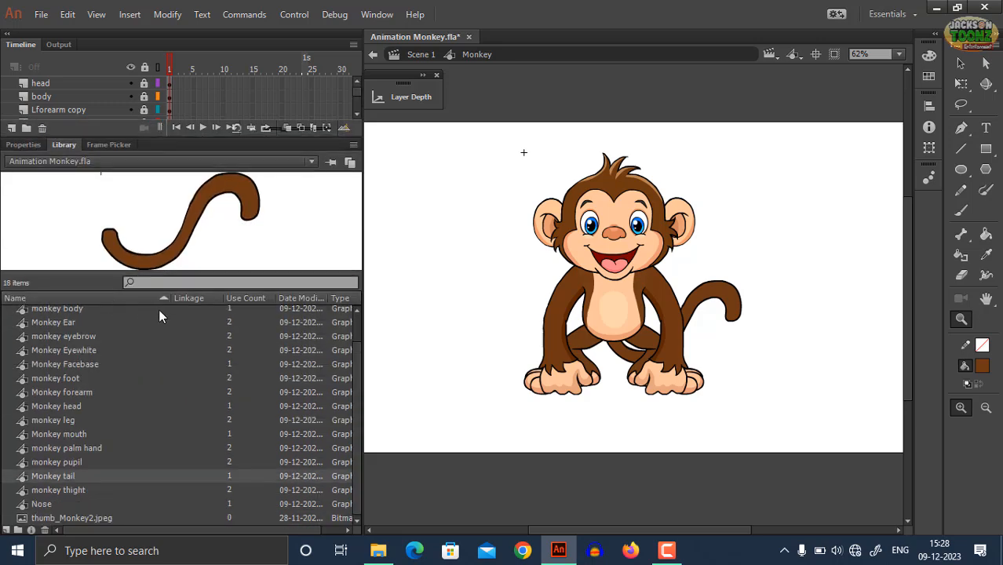
pyautogui.moveTo(358, 378); pyautogui.dragTo(358, 321)
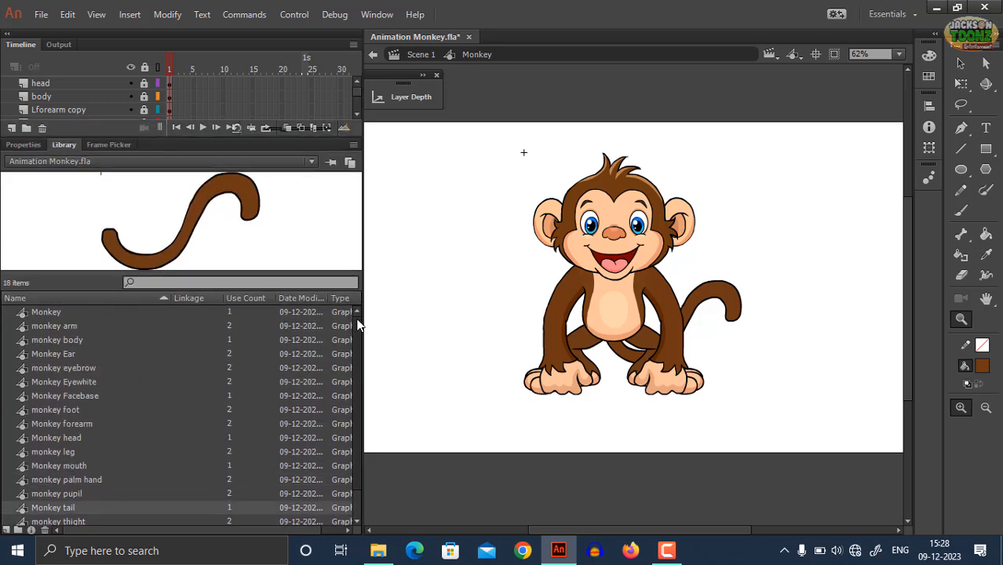
pyautogui.click(66, 311)
pyautogui.click(66, 325)
pyautogui.click(69, 340)
pyautogui.click(66, 354)
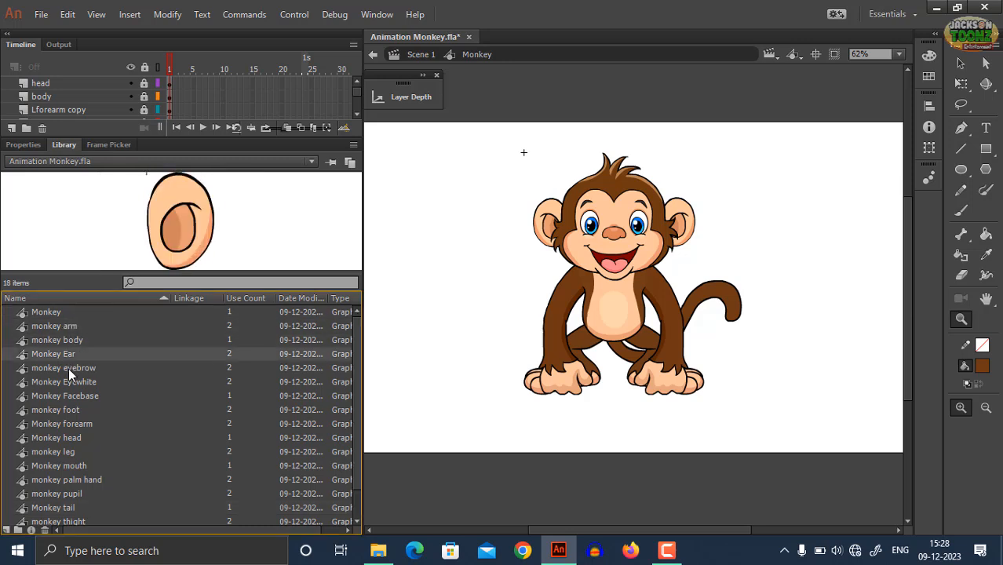
pyautogui.click(69, 368)
pyautogui.click(72, 382)
pyautogui.click(74, 396)
pyautogui.click(71, 409)
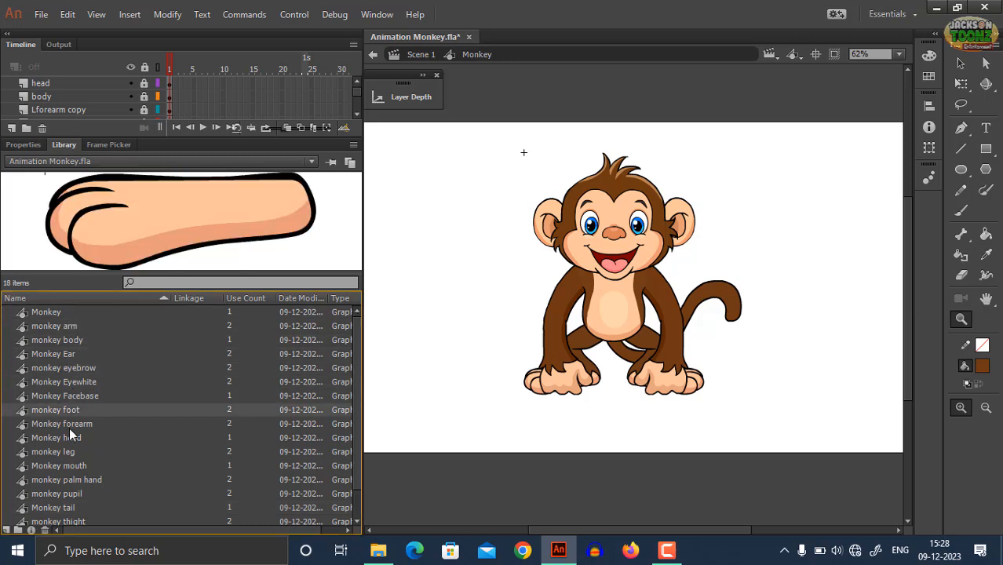
pyautogui.click(69, 424)
pyautogui.press('Down')
pyautogui.press('Down')
pyautogui.press('Down')
pyautogui.press('Down')
pyautogui.press('Down')
pyautogui.press('Down')
pyautogui.press('Down')
pyautogui.press('Down')
pyautogui.press('Down')
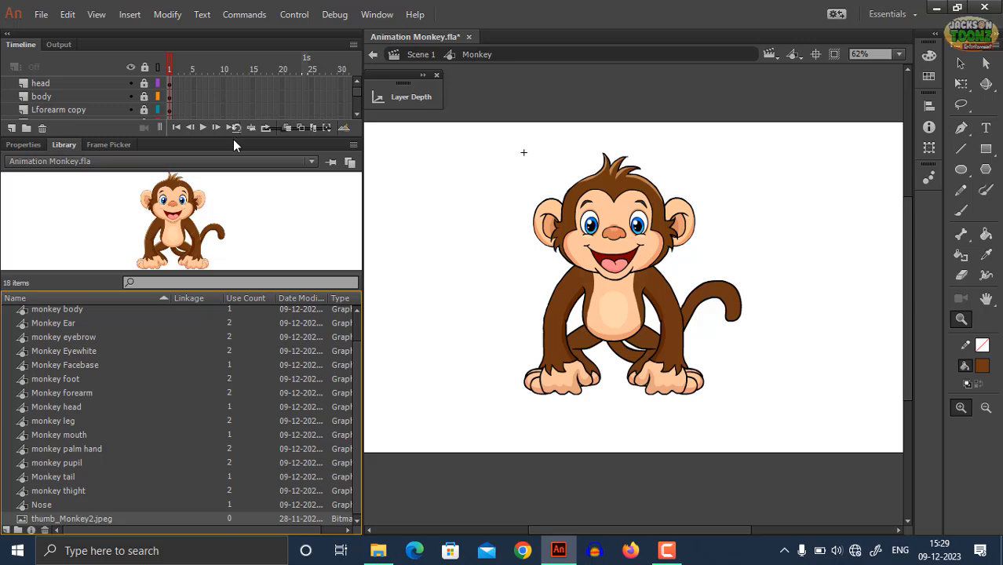
# Step: Enlarge the timeline again to show every layer down to TAIL and save the document
pyautogui.moveTo(234, 140); pyautogui.dragTo(235, 307)
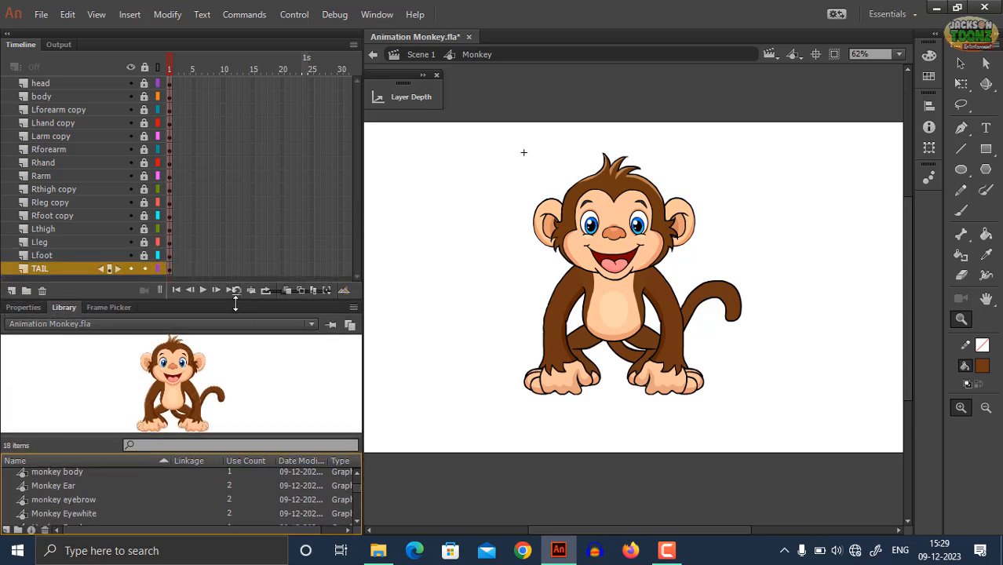
pyautogui.hotkey('ctrl', 's')
pyautogui.click(603, 253)
pyautogui.keyDown('alt'); pyautogui.click(621, 268); pyautogui.keyUp('alt')
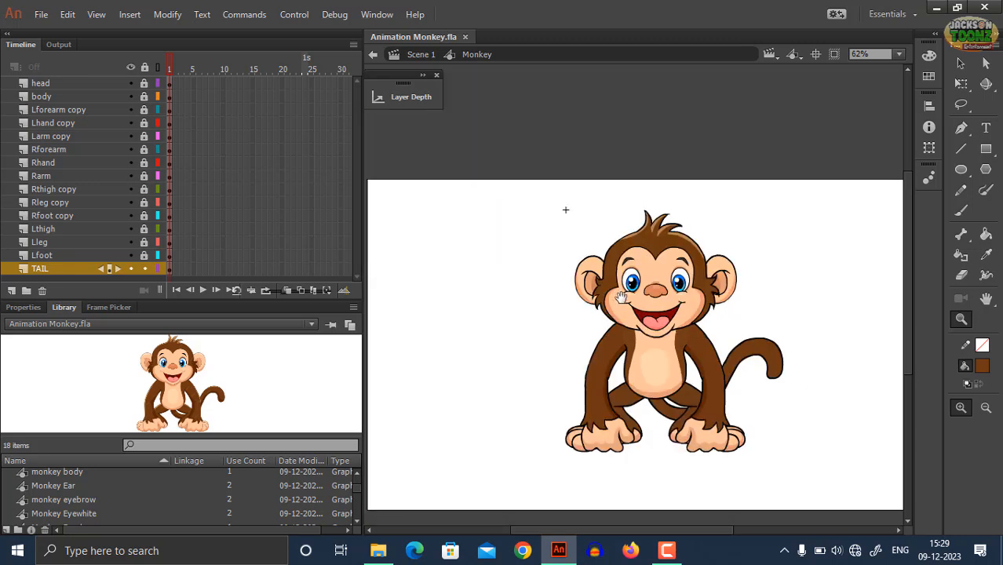
# Step: Activate Free Transform and unlock all of the monkey's layers
pyautogui.click(602, 304)
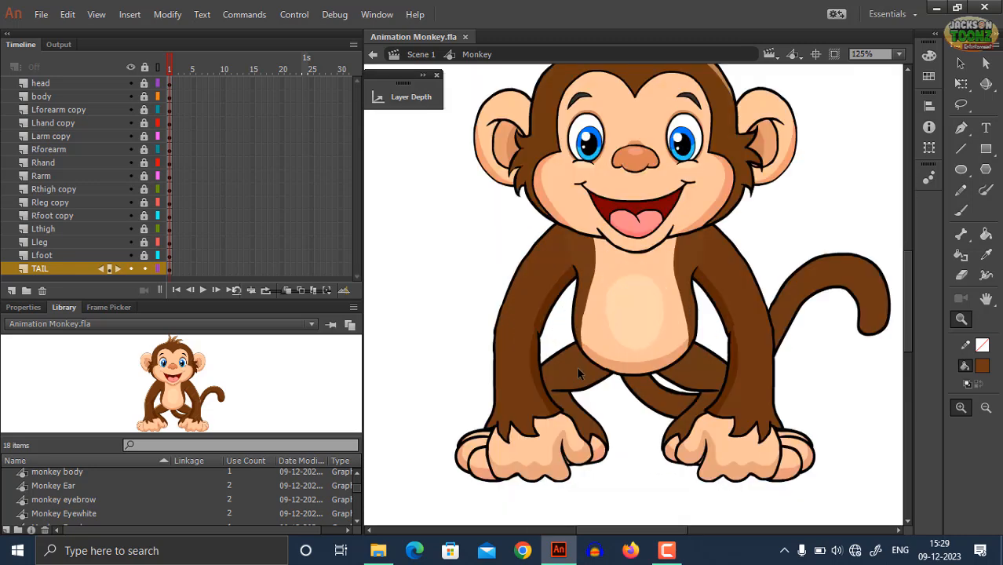
pyautogui.click(969, 92)
pyautogui.click(969, 92)
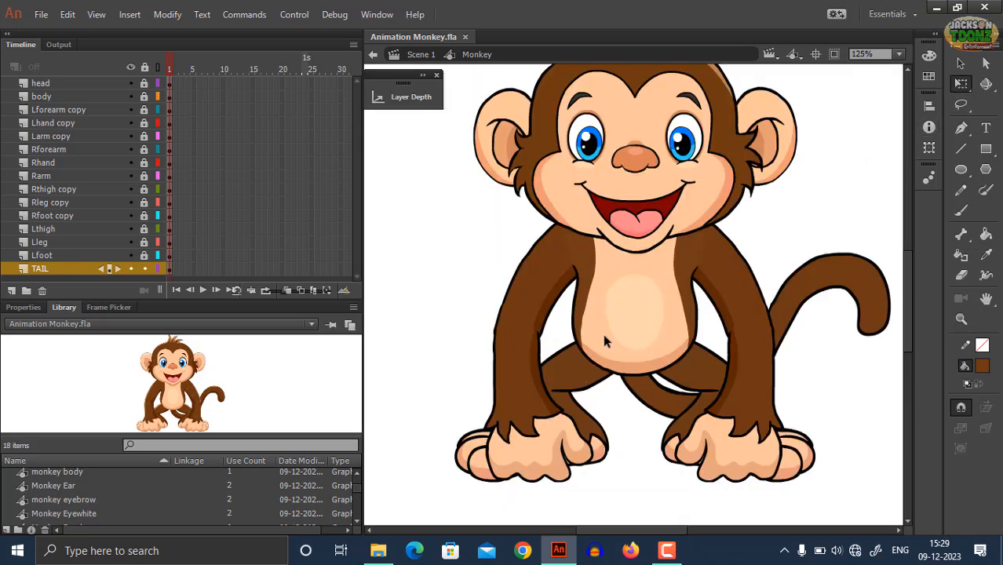
pyautogui.click(144, 67)
# Step: Check the pivot points of the left forearm, hand, leg and foot and of the right leg and foot
pyautogui.click(557, 328)
pyautogui.click(533, 383)
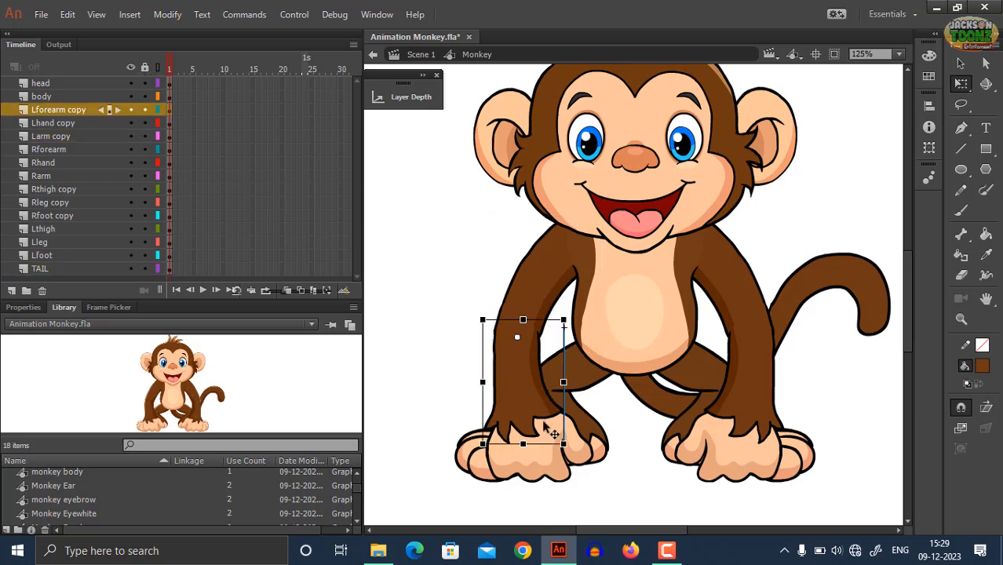
pyautogui.click(541, 463)
pyautogui.click(601, 387)
pyautogui.click(598, 436)
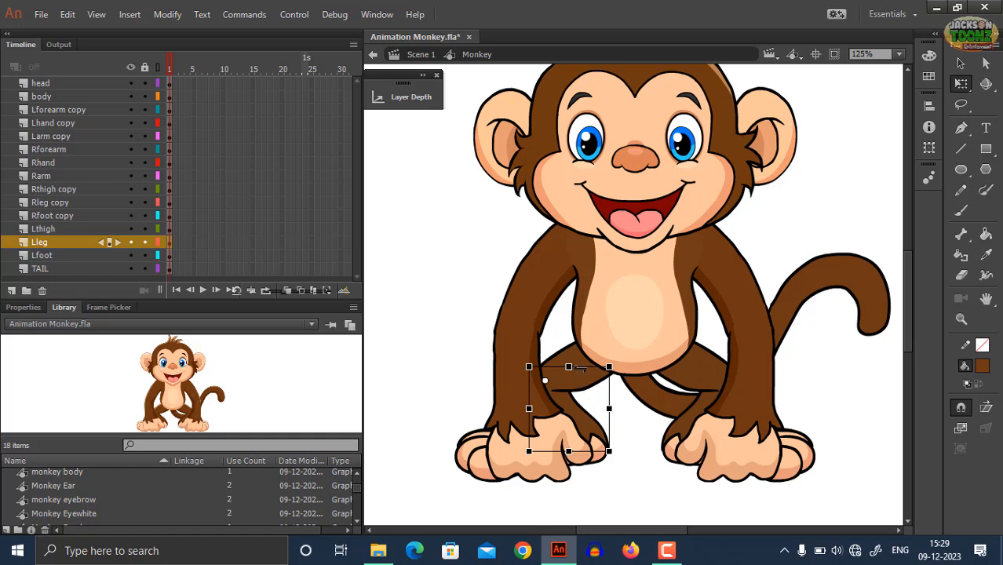
pyautogui.click(507, 462)
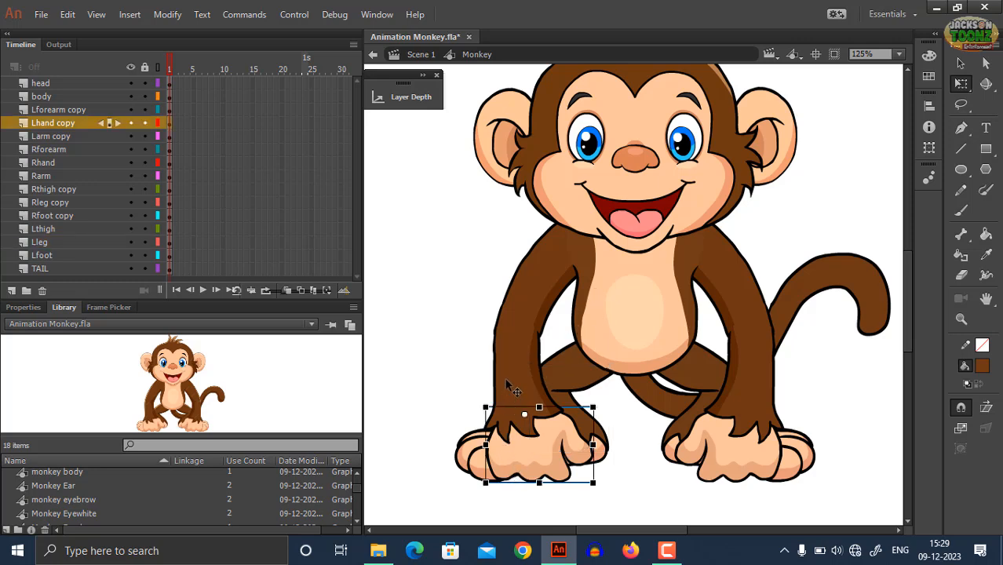
pyautogui.click(510, 387)
pyautogui.click(601, 390)
pyautogui.click(604, 444)
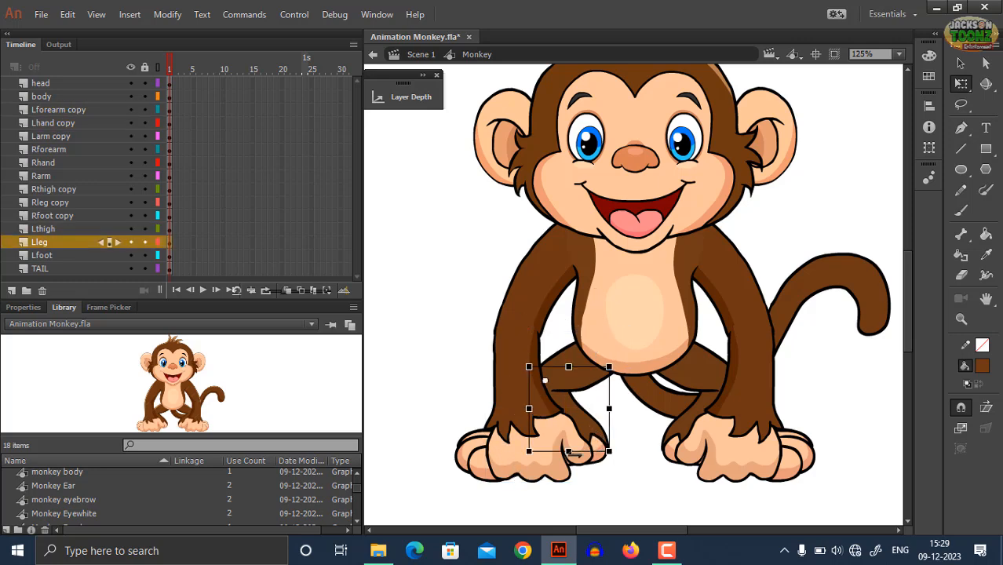
pyautogui.click(475, 470)
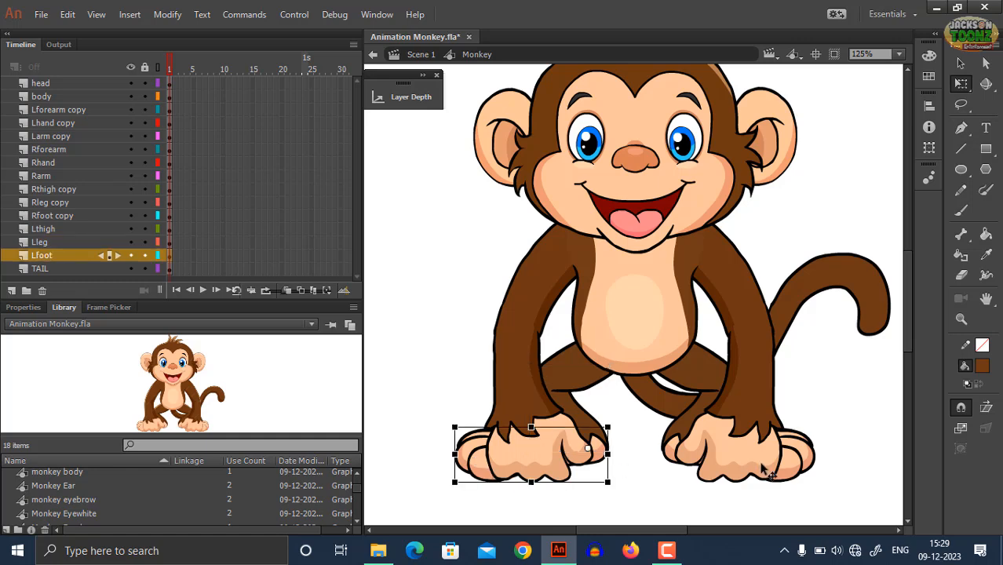
pyautogui.click(809, 471)
pyautogui.click(707, 424)
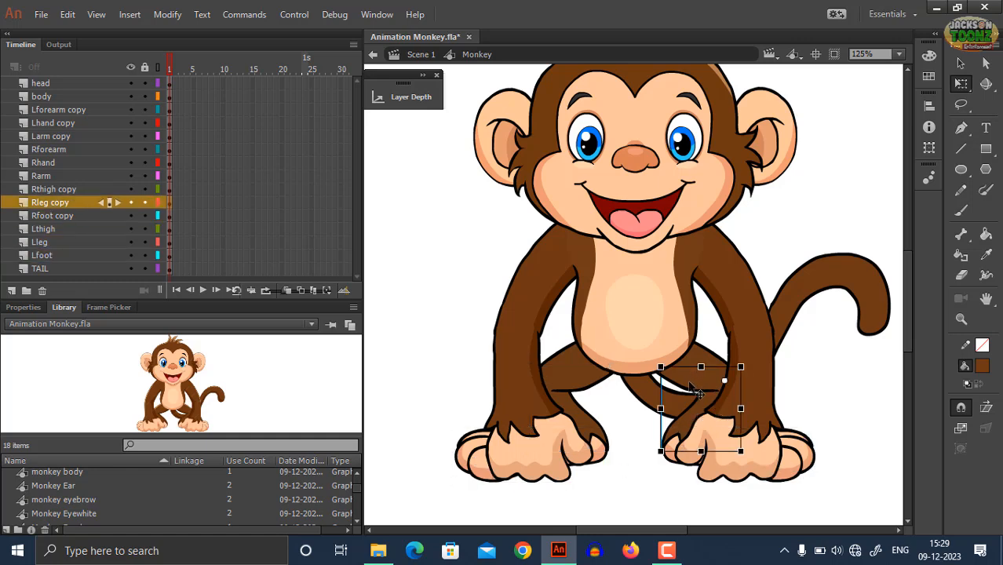
# Step: Move the tail's pivot point to its base, where it meets the lower body
pyautogui.click(697, 413)
pyautogui.click(656, 416)
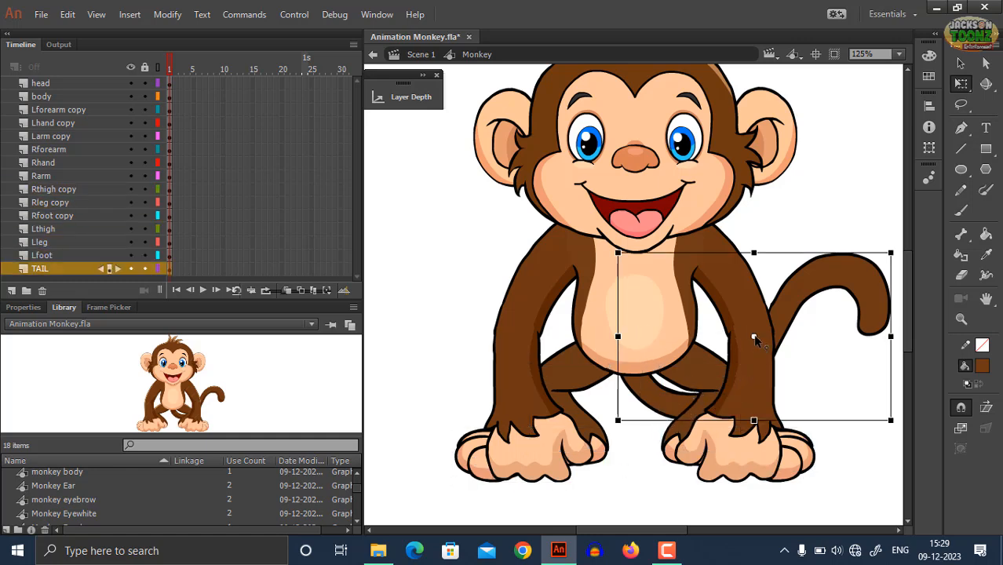
pyautogui.moveTo(755, 340); pyautogui.dragTo(637, 369)
# Step: Check the pivot points of the right arm, forearm and hand, the head, the body and the left arm parts
pyautogui.click(765, 332)
pyautogui.click(748, 375)
pyautogui.click(716, 454)
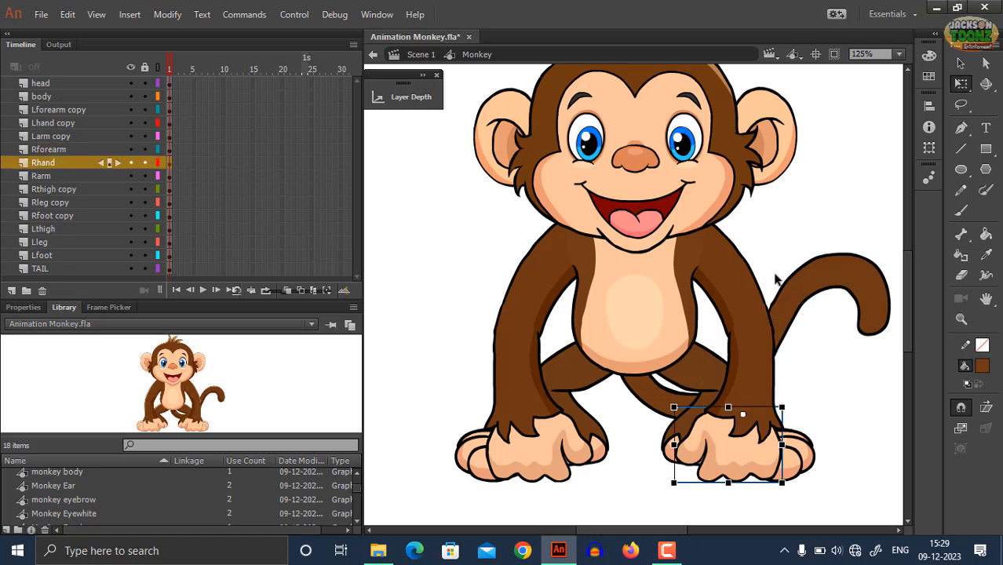
pyautogui.click(647, 193)
pyautogui.click(550, 314)
pyautogui.click(522, 380)
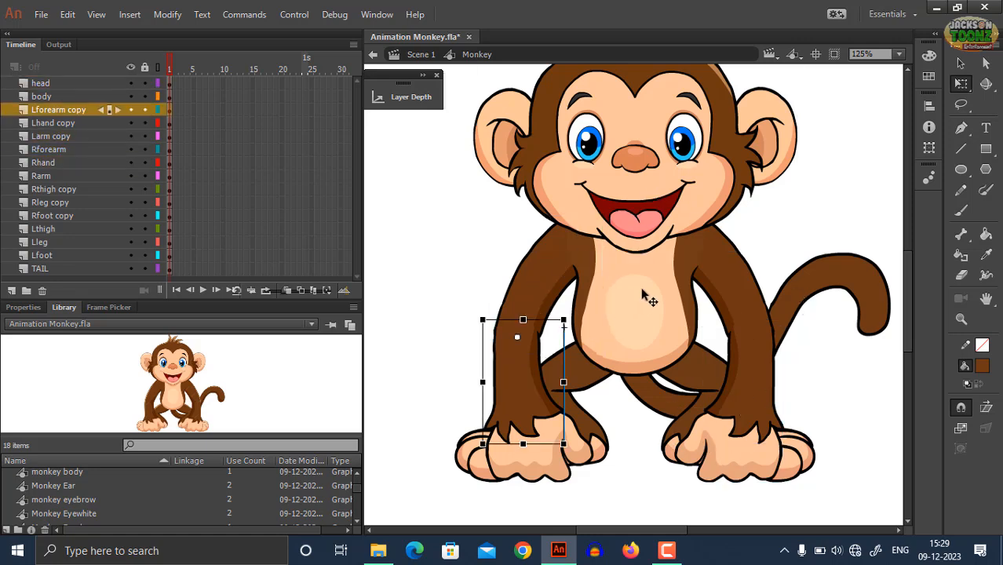
pyautogui.click(649, 298)
pyautogui.click(563, 408)
pyautogui.click(561, 473)
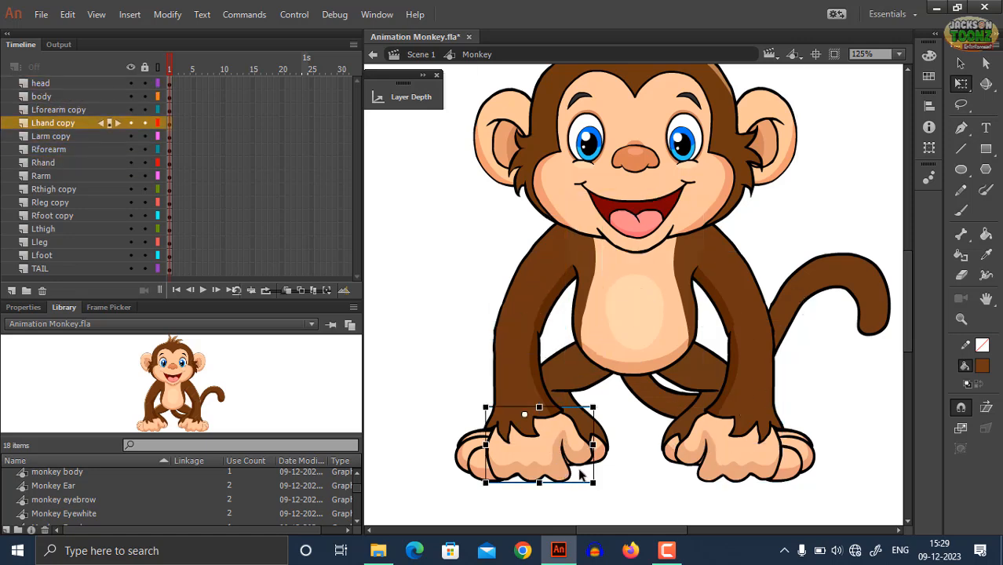
# Step: Save the document with the adjusted tail pivot
pyautogui.press('z')
pyautogui.keyDown('alt'); pyautogui.click(628, 317); pyautogui.keyUp('alt')
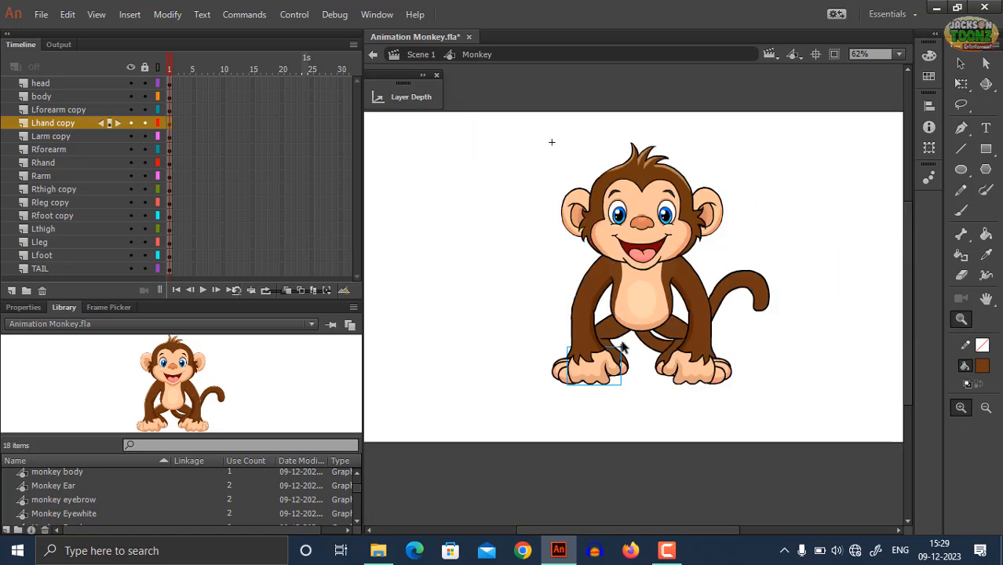
pyautogui.hotkey('ctrl', 's')
# Step: Save the current layout as a new workspace named Character Animation workspace
pyautogui.click(887, 14)
pyautogui.click(896, 150)
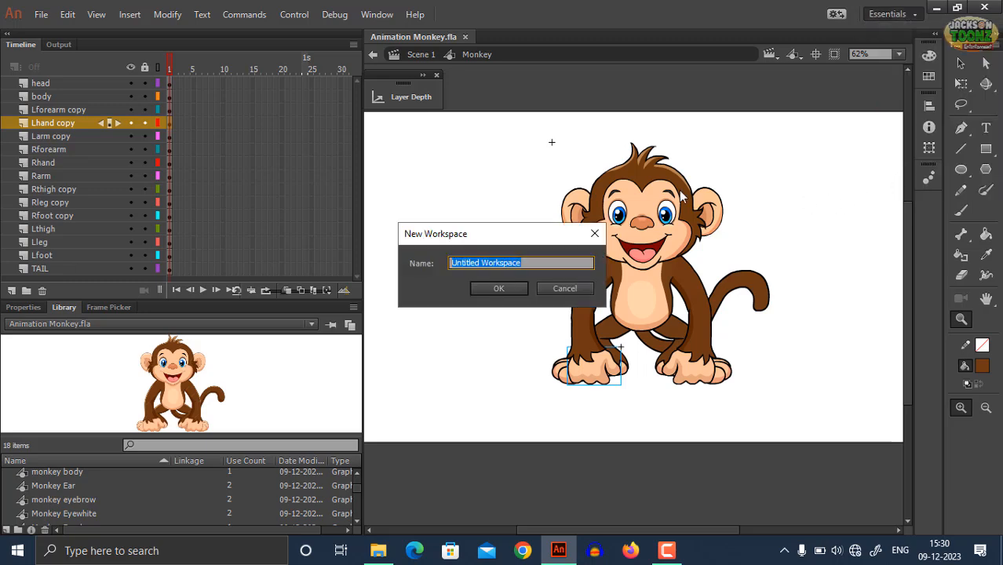
pyautogui.write('Character Animati')
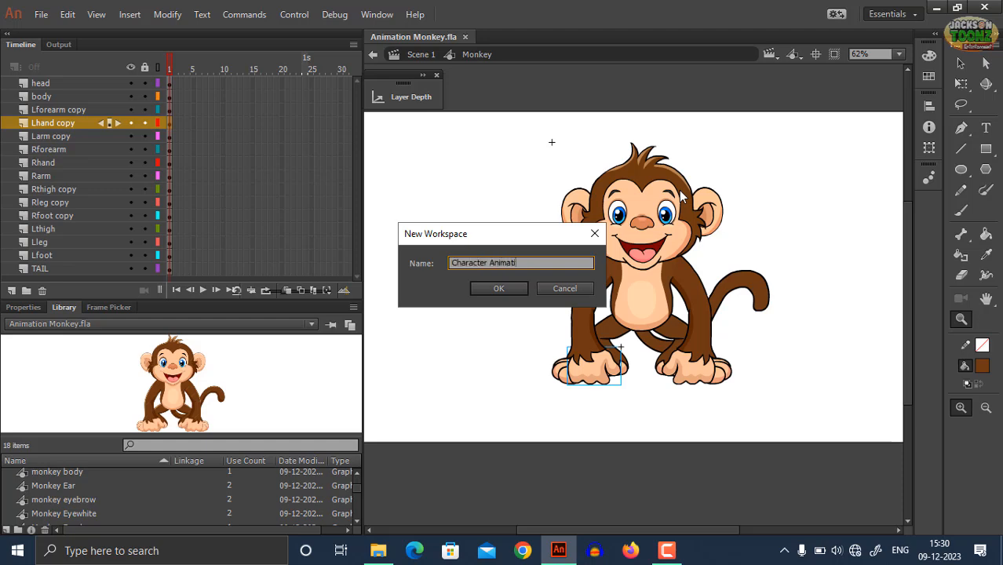
pyautogui.write('on workspace')
pyautogui.click(500, 289)
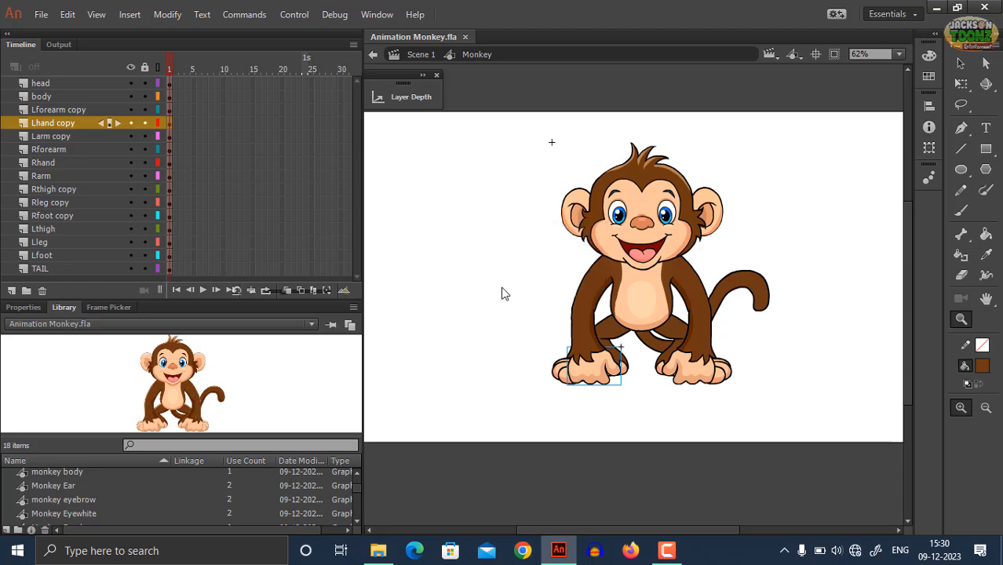
pyautogui.click(502, 288)
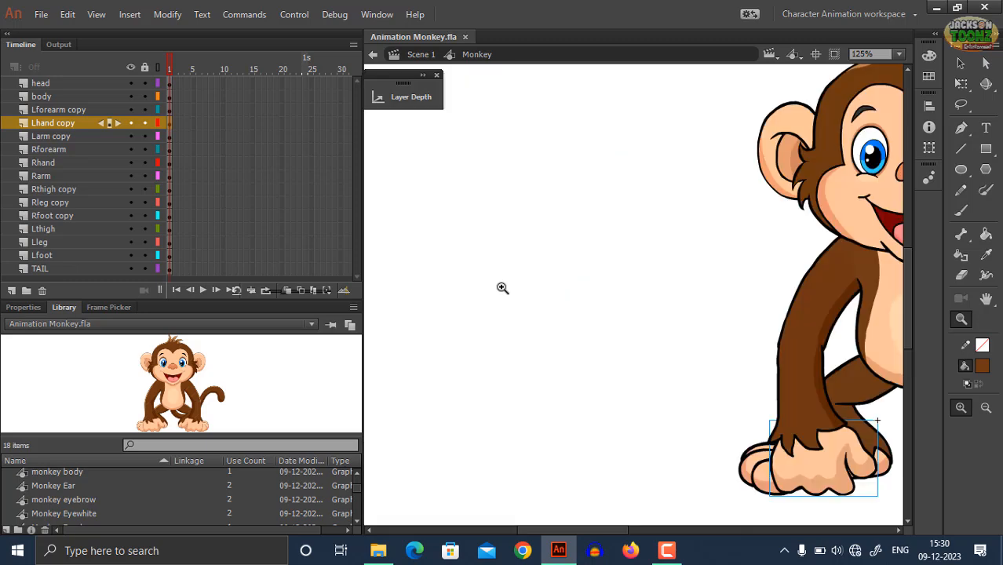
pyautogui.keyDown('alt'); pyautogui.click(502, 288); pyautogui.keyUp('alt')
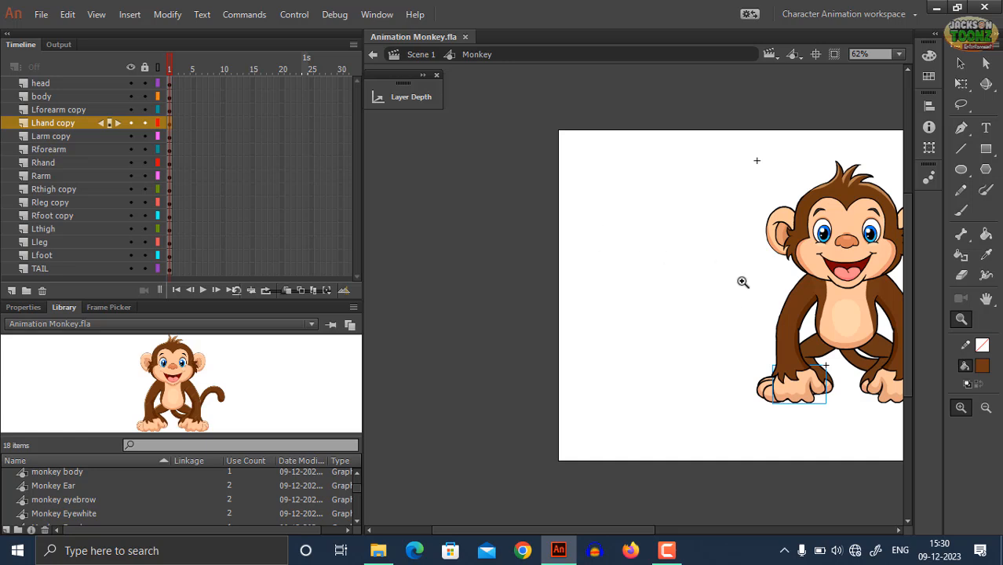
pyautogui.moveTo(734, 290); pyautogui.dragTo(643, 289)
pyautogui.moveTo(544, 291); pyautogui.dragTo(508, 291)
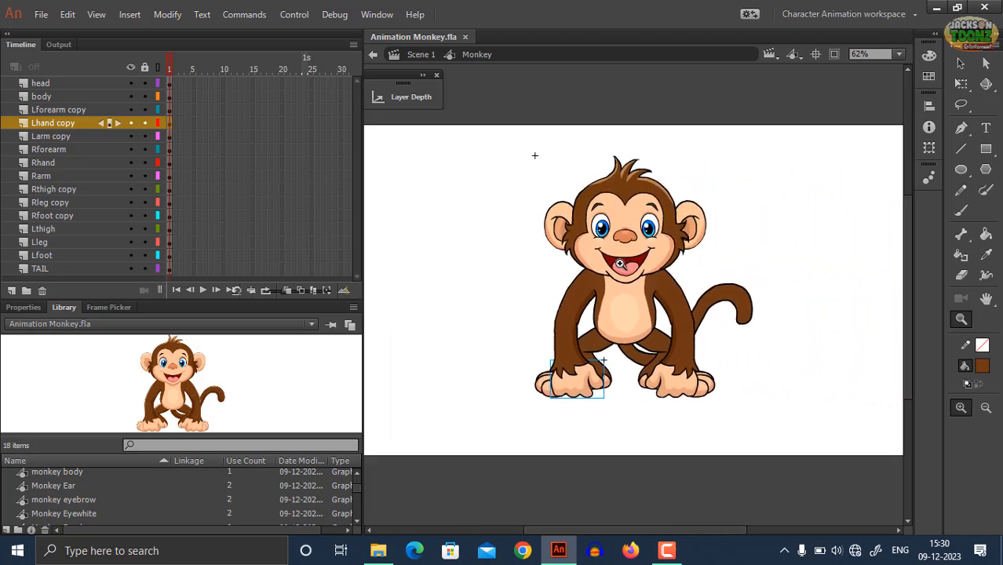
pyautogui.moveTo(449, 131); pyautogui.dragTo(825, 454)
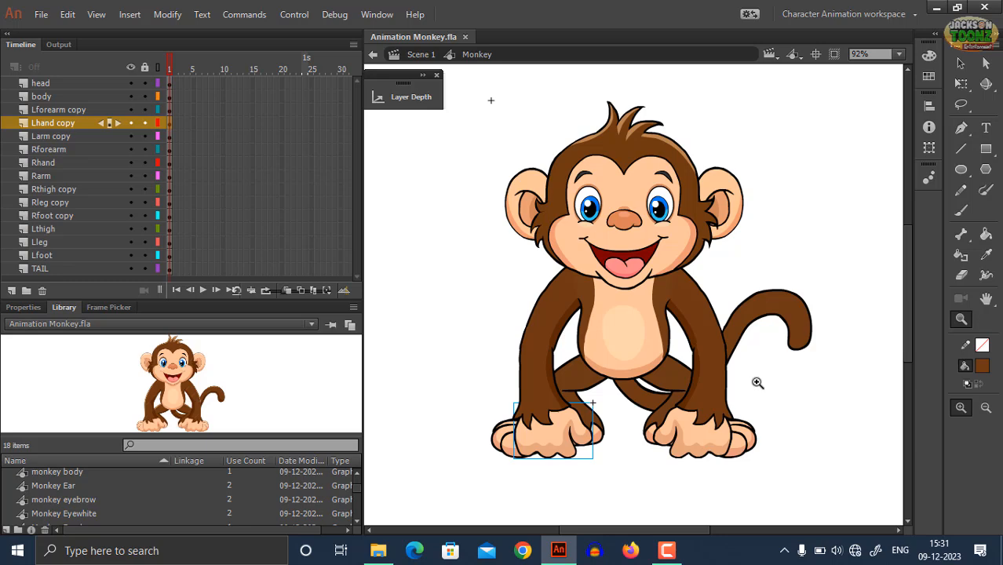
# Step: Switch to the Classic workspace and show the whole stage at 60% magnification
pyautogui.click(867, 16)
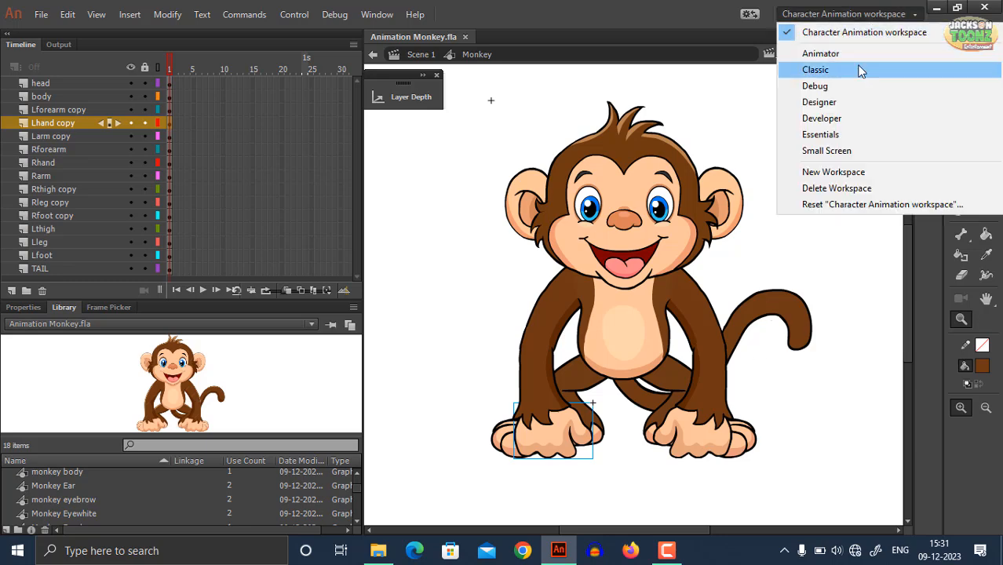
pyautogui.press('Escape')
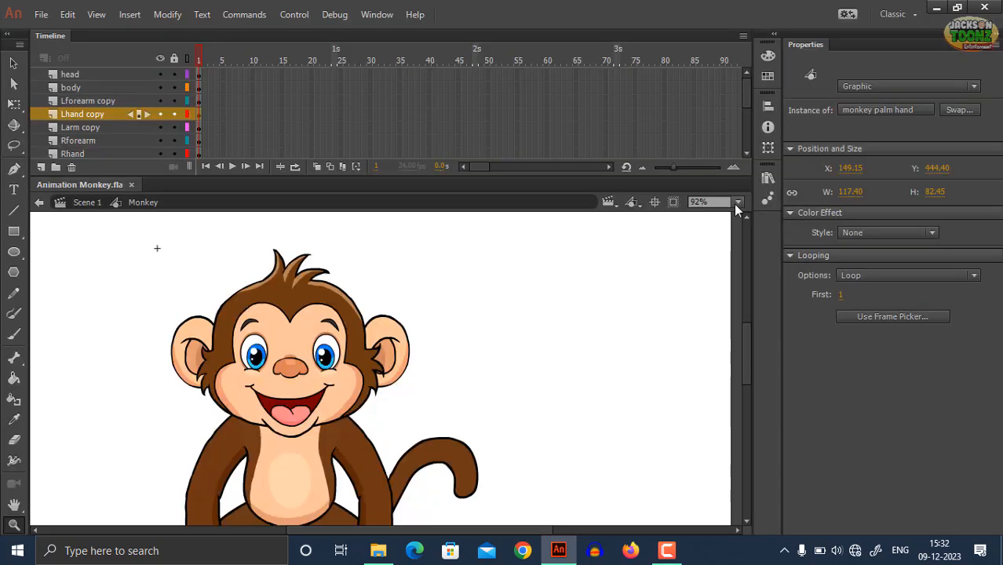
pyautogui.click(740, 225)
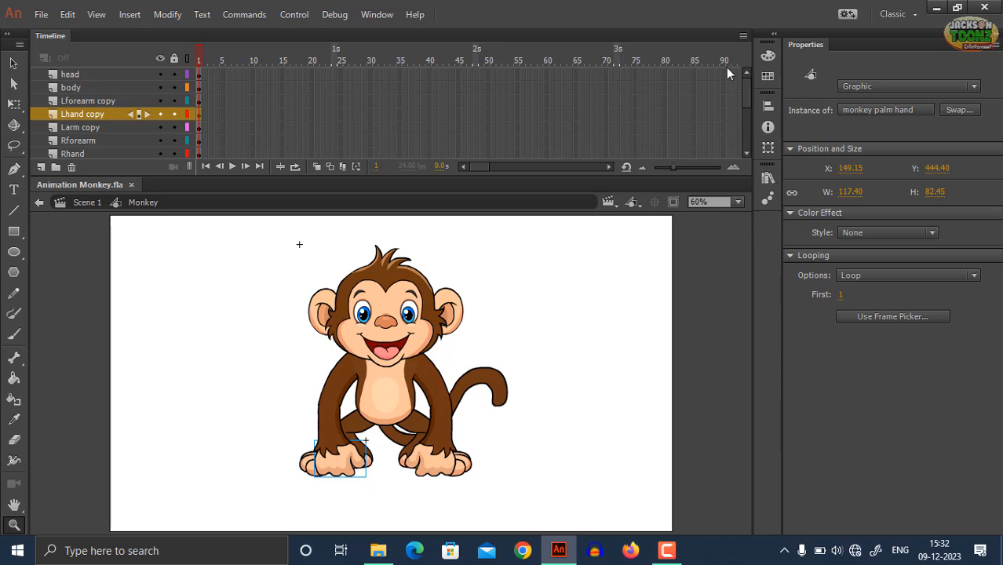
# Step: Open the Library and dock it together with Motion Presets in the same group as Properties
pyautogui.click(376, 14)
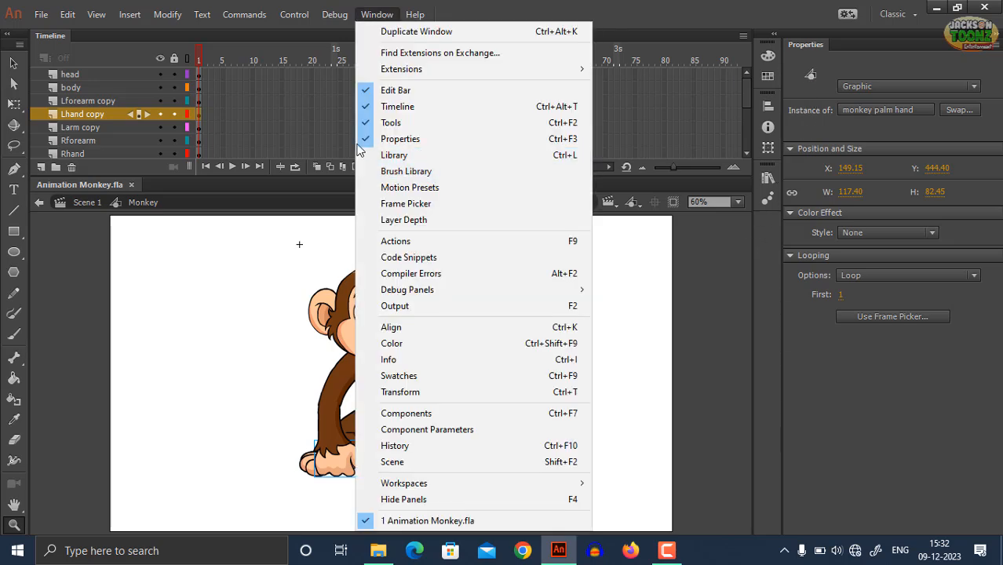
pyautogui.click(410, 154)
pyautogui.moveTo(560, 167); pyautogui.dragTo(843, 45)
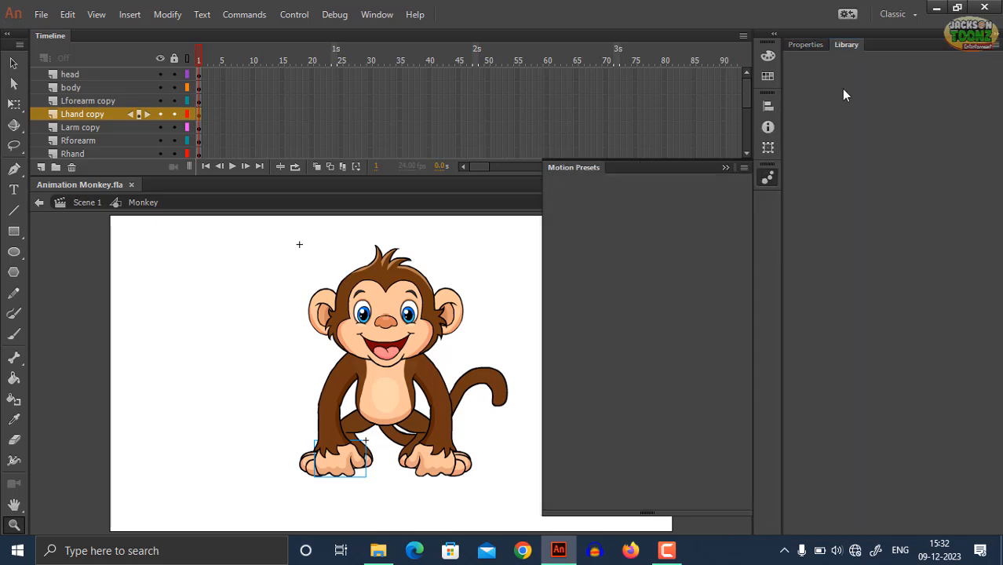
pyautogui.moveTo(577, 168); pyautogui.dragTo(893, 48)
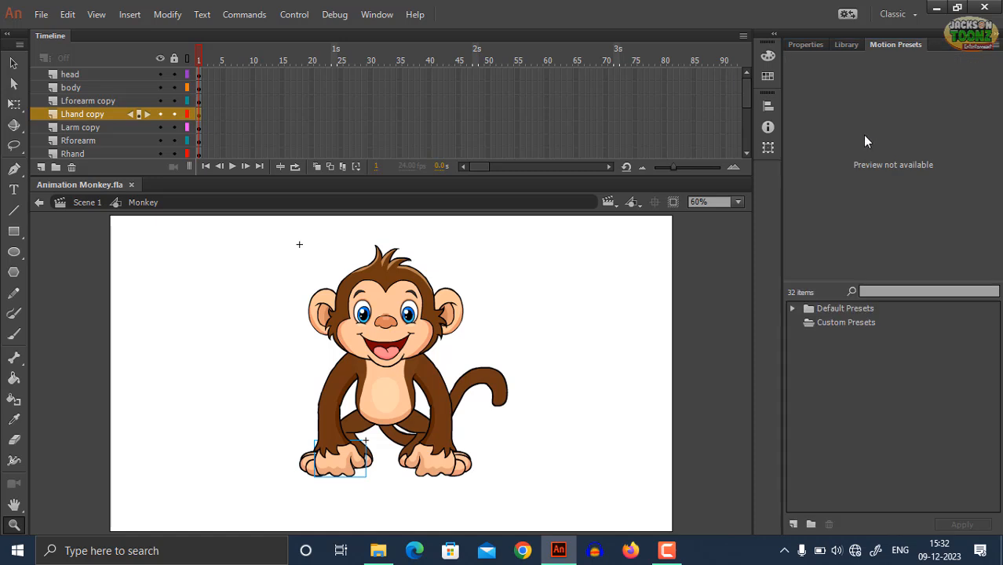
# Step: Return to Scene 1, reposition the whole monkey slightly lower near the stage's centre, and save the document
pyautogui.doubleClick(163, 286)
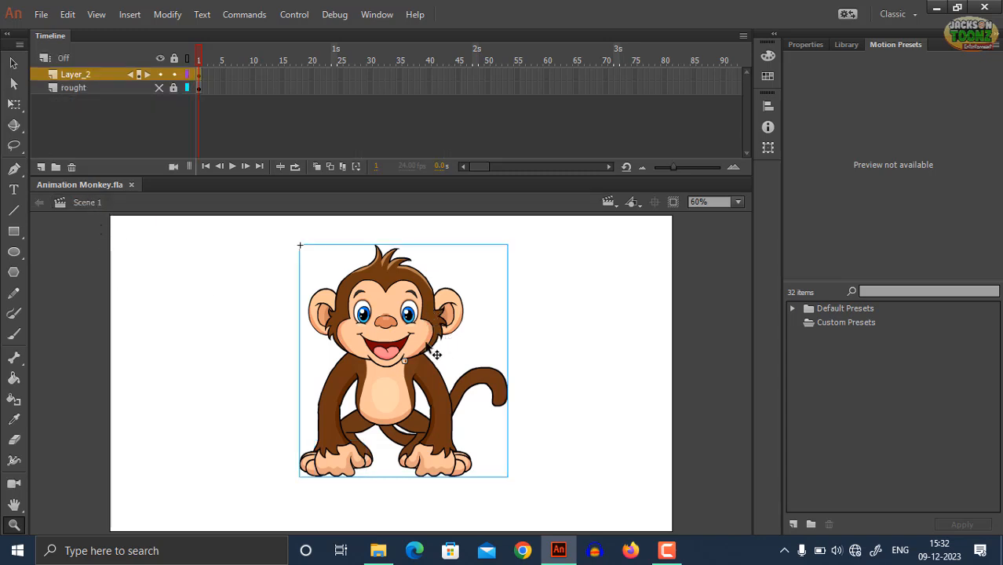
pyautogui.moveTo(432, 355); pyautogui.dragTo(237, 396)
pyautogui.hotkey('ctrl', 'z')
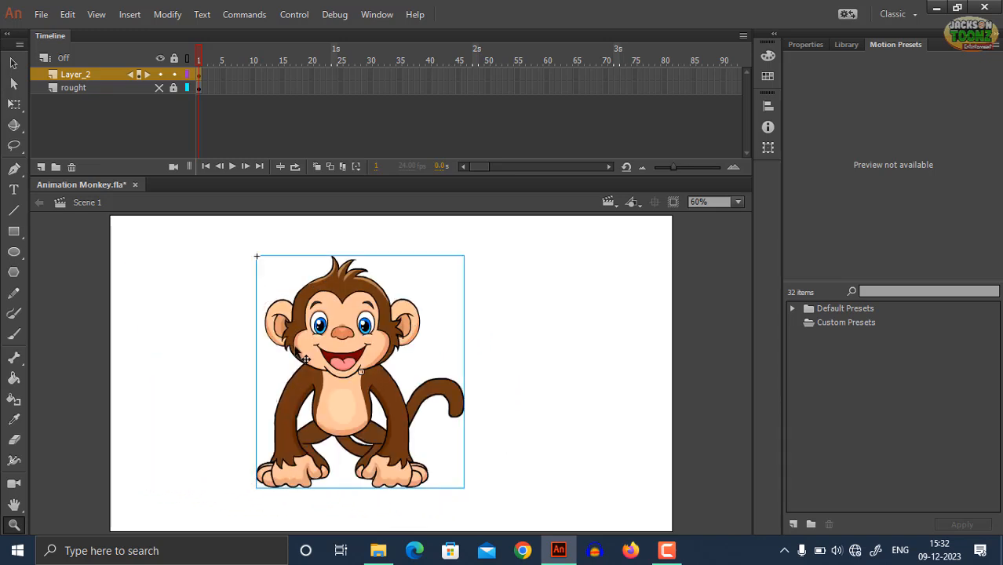
pyautogui.moveTo(375, 322); pyautogui.dragTo(426, 332)
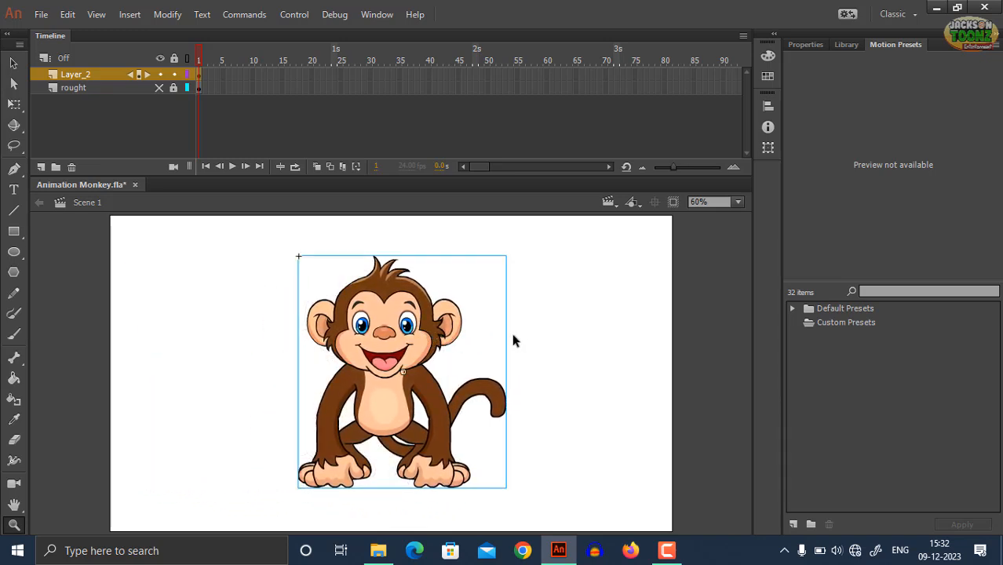
pyautogui.keyDown('ctrl'); pyautogui.click(510, 357); pyautogui.keyUp('ctrl')
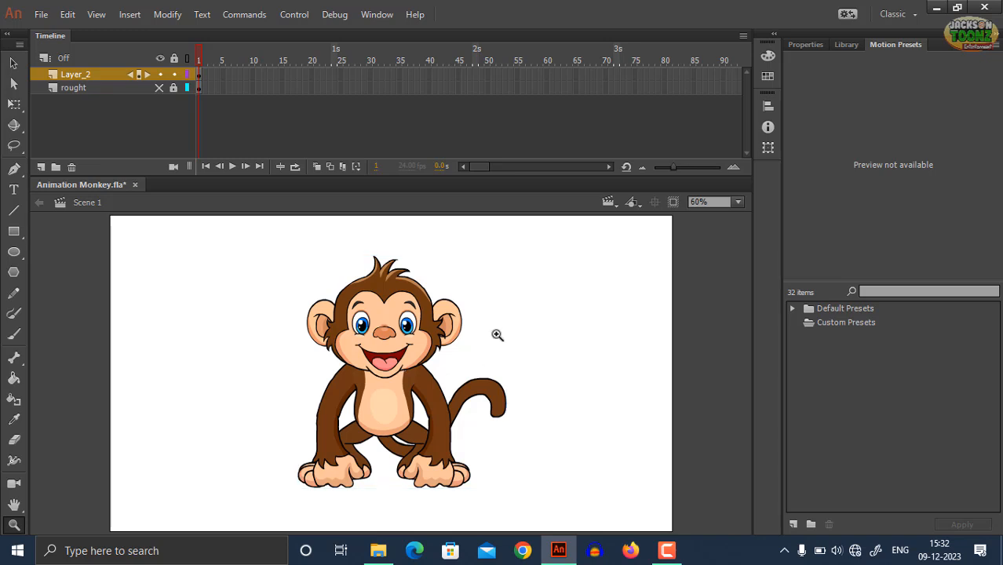
pyautogui.hotkey('ctrl', 's')
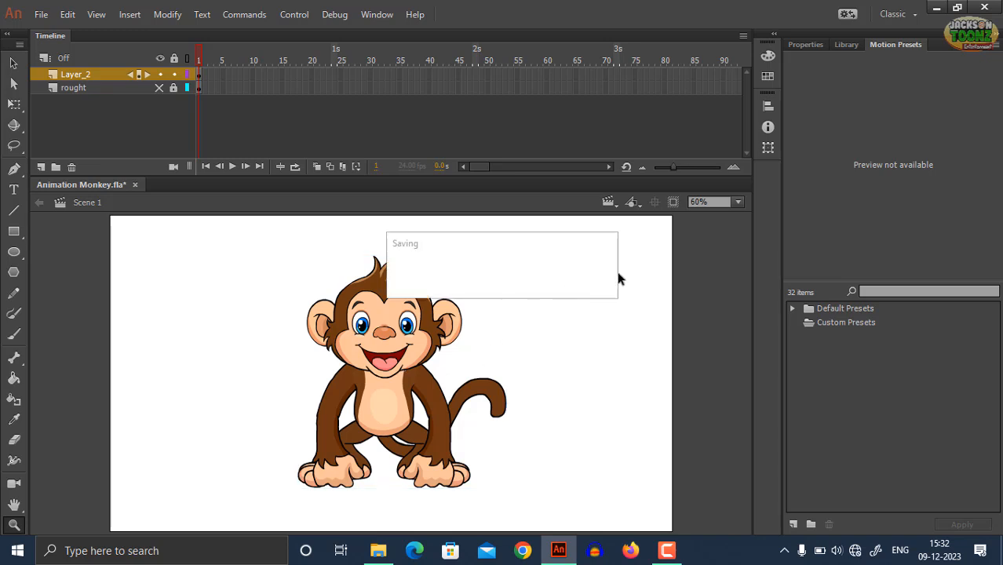
# Step: Preview thumb_Monkey2.jpeg in the Library, and widen the Library and enlarge its preview area so the symbol list and use counts fit
pyautogui.click(846, 45)
pyautogui.click(825, 452)
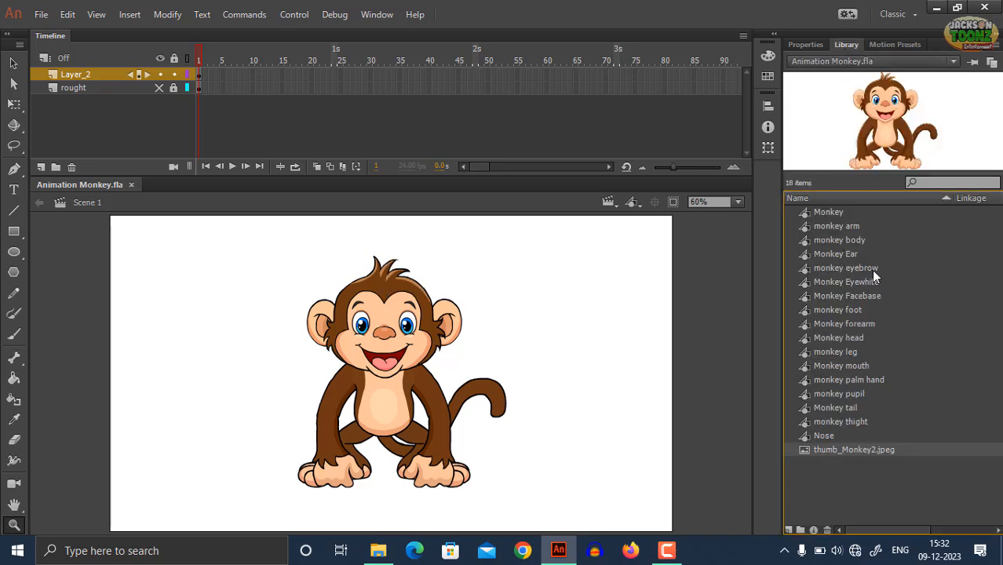
pyautogui.moveTo(874, 172); pyautogui.dragTo(861, 482)
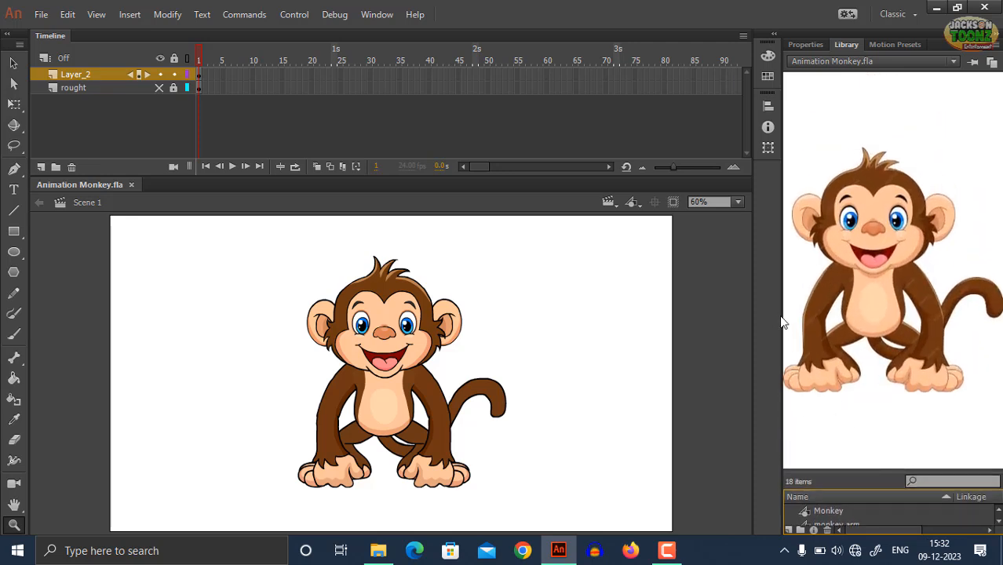
pyautogui.moveTo(782, 314); pyautogui.dragTo(734, 312)
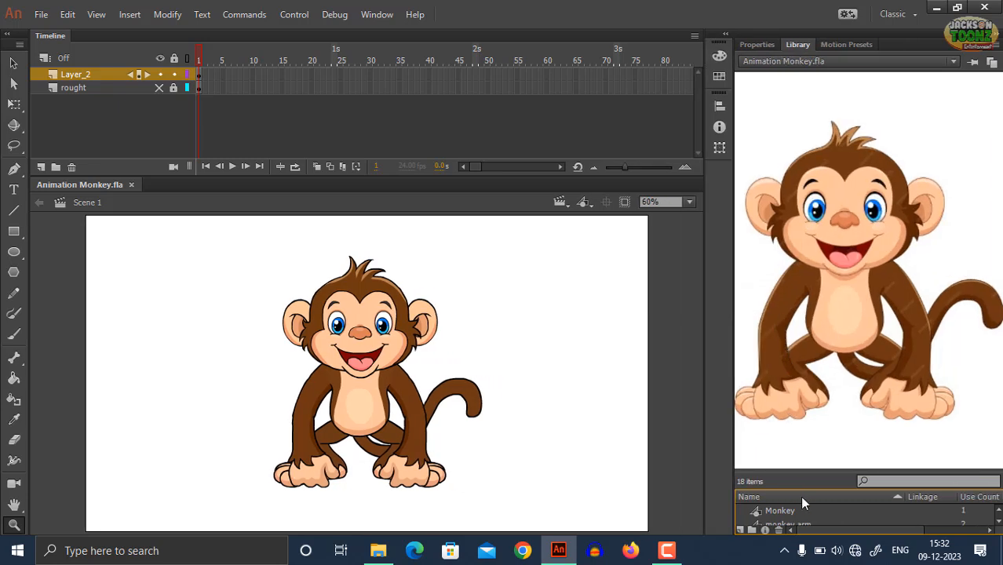
pyautogui.moveTo(823, 462); pyautogui.dragTo(831, 209)
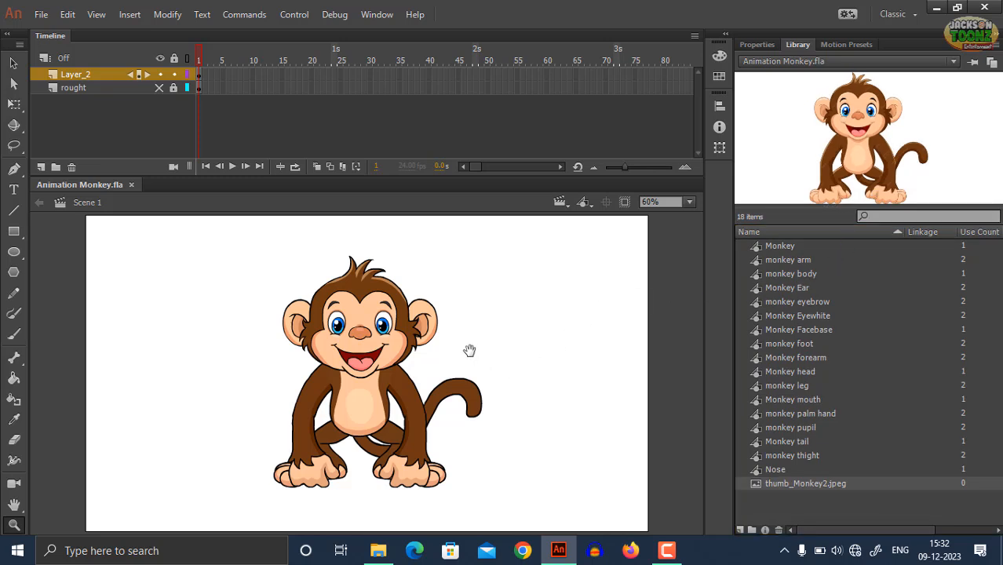
pyautogui.click(667, 554)
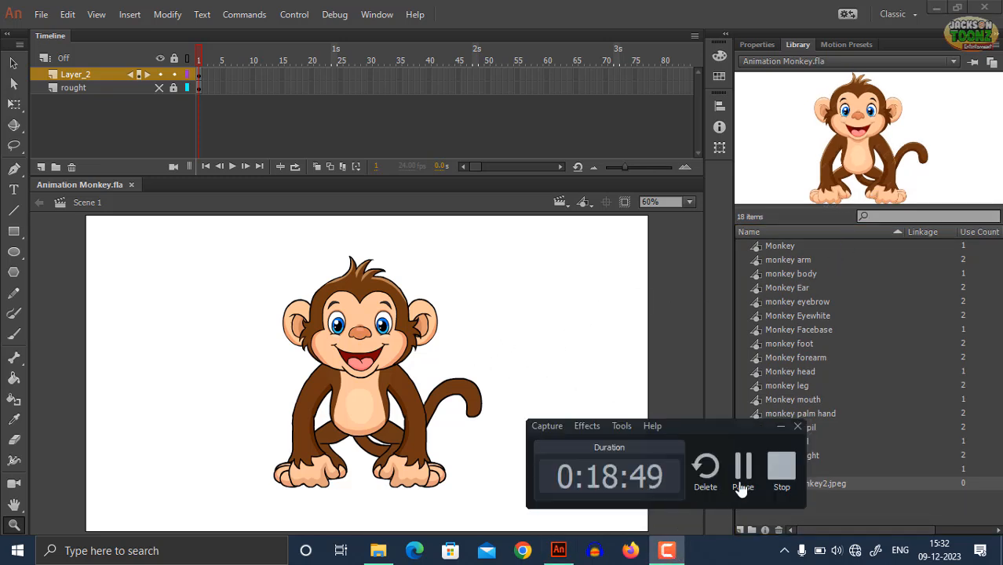